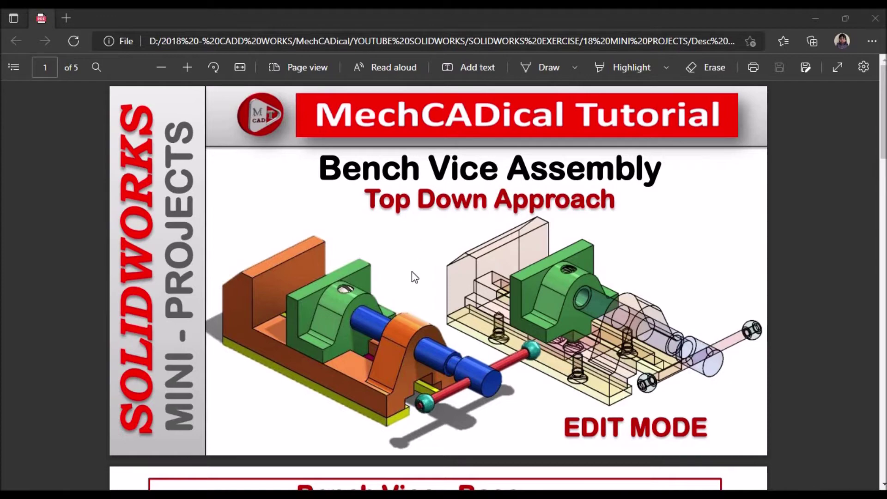
Review the bench vice PDF drawings for the base, jaw and component dimensions.
scroll(414, 277, "down", 8)
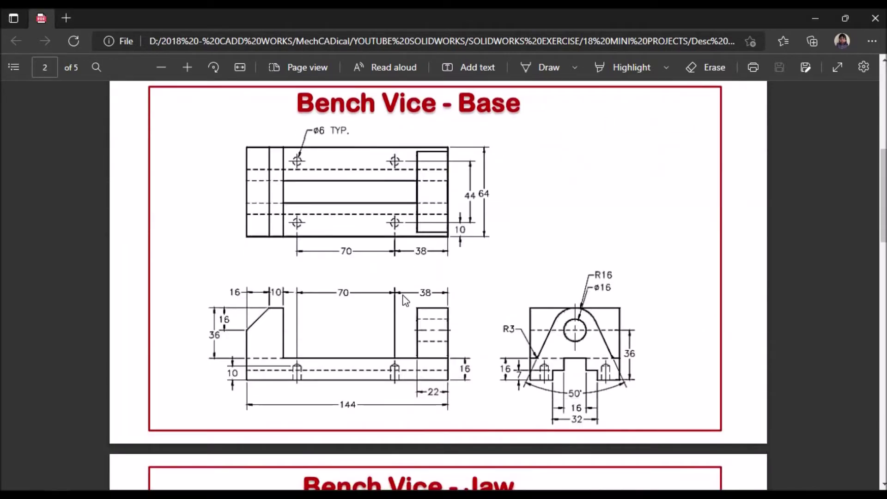
scroll(406, 300, "down", 7)
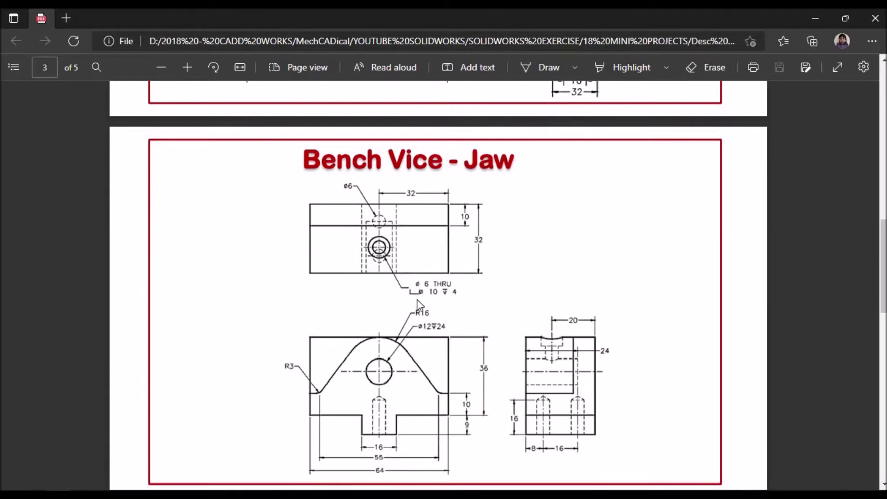
scroll(418, 299, "down", 7)
scroll(503, 240, "down", 8)
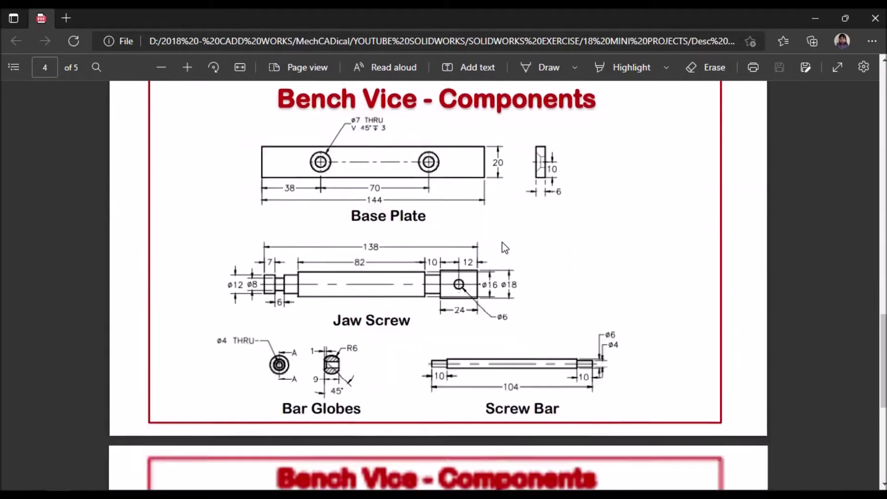
scroll(465, 267, "up", 20)
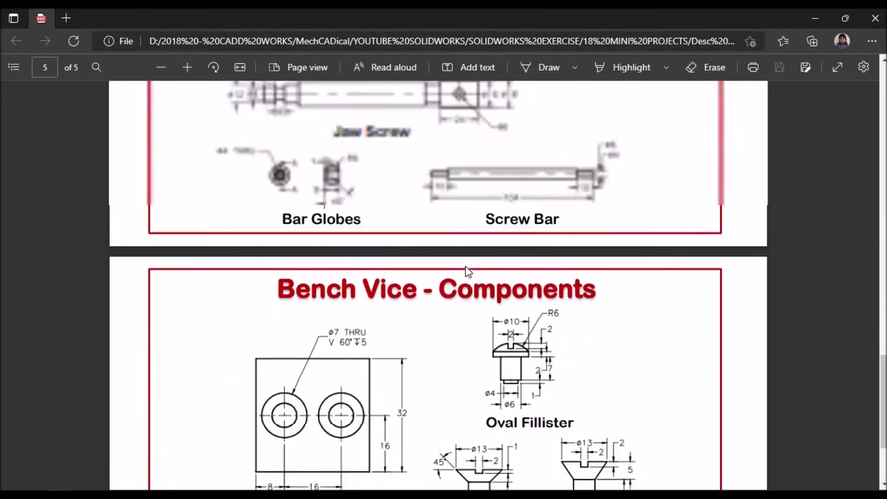
scroll(468, 271, "up", 5)
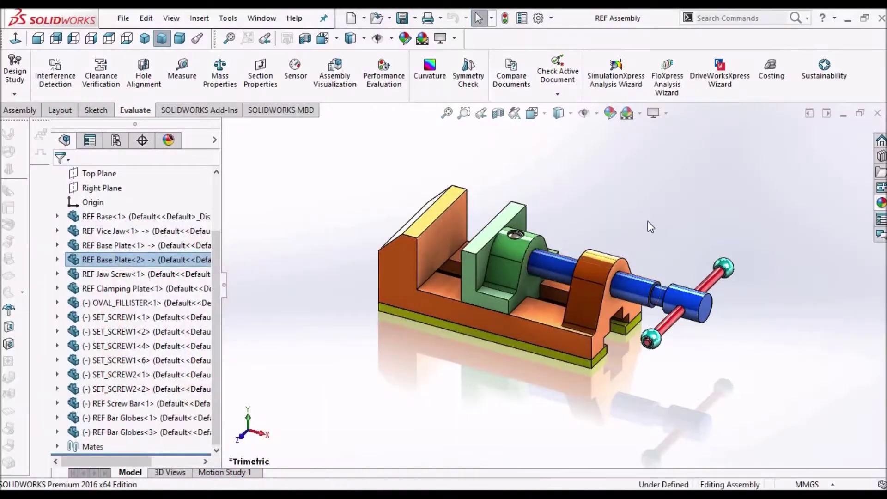
Switch to the REF Assembly in SOLIDWORKS, examine the vice from several angles and set it to the dimetric view.
scroll(496, 298, "down", 5)
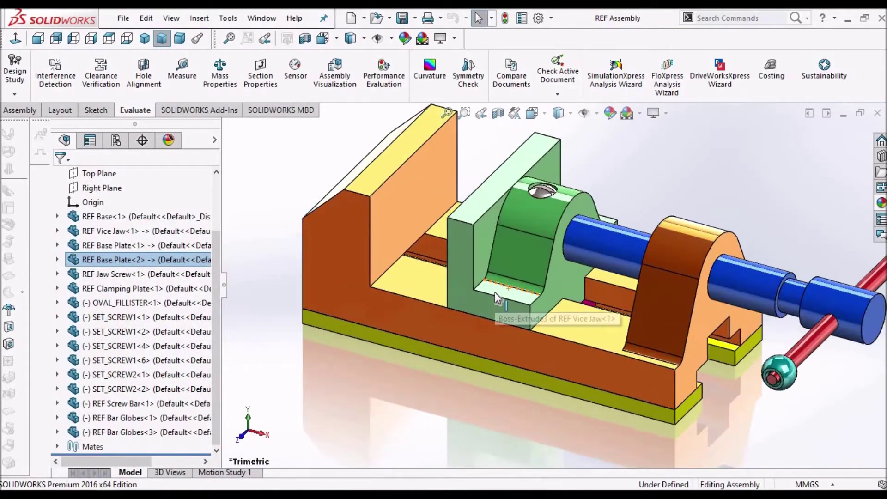
scroll(496, 298, "up", 5)
middle_click_drag(496, 298, 536, 314)
scroll(612, 302, "down", 3)
mouse_move(612, 303)
middle_mouse_down()
mouse_move(555, 301)
mouse_move(541, 360)
mouse_move(566, 307)
middle_mouse_up()
scroll(566, 307, "up", 3)
left_click(181, 39)
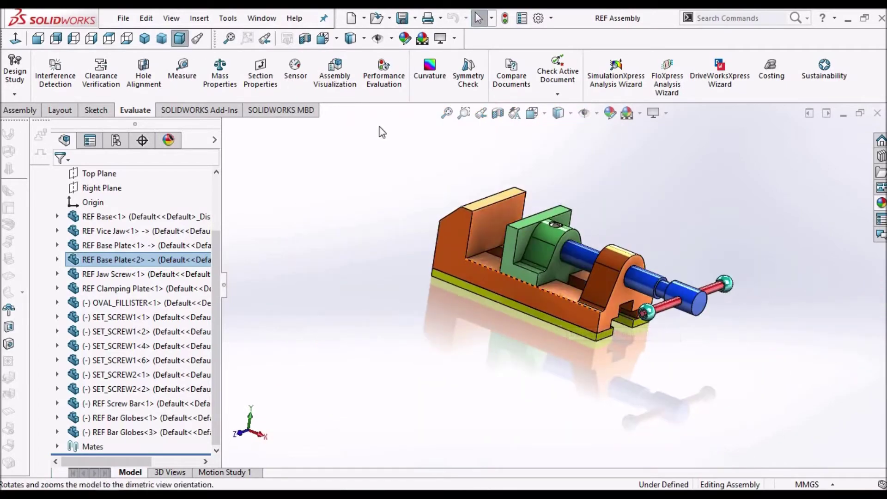
left_click(179, 38)
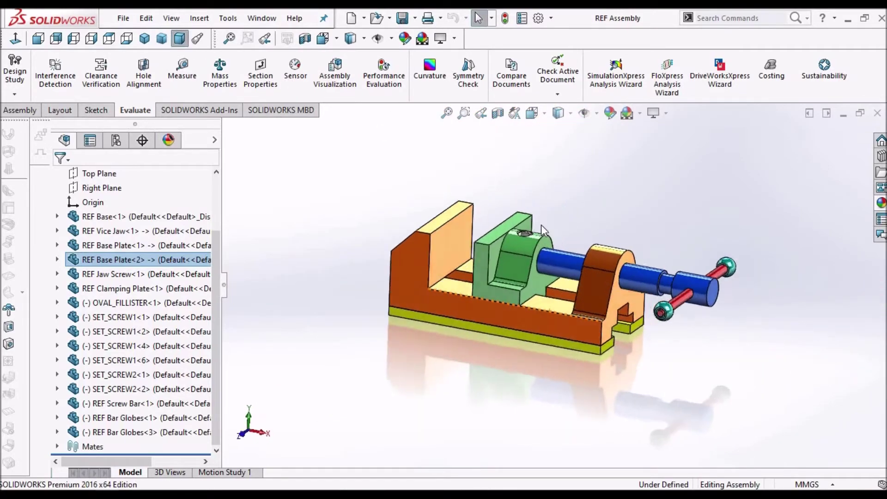
Open REF Base Plate<2> for in-context editing, examine it within the transparent assembly, and return to assembly editing.
left_click(57, 259)
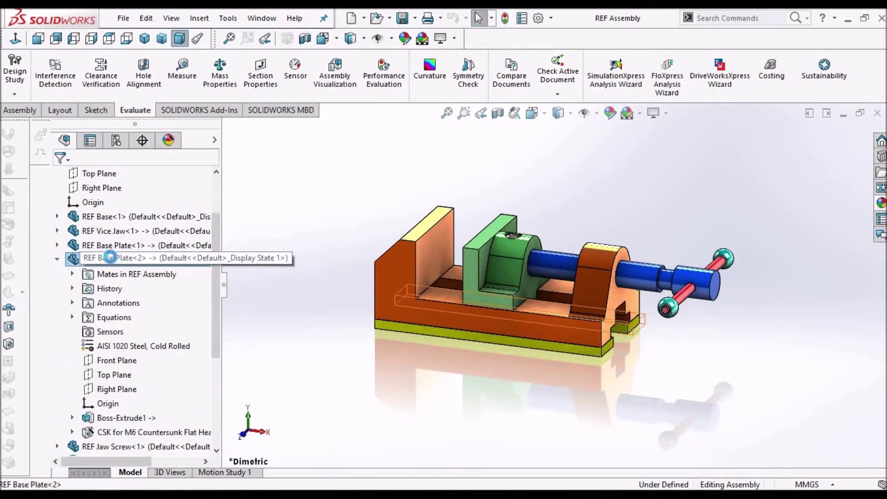
right_click(110, 256)
left_click(169, 53)
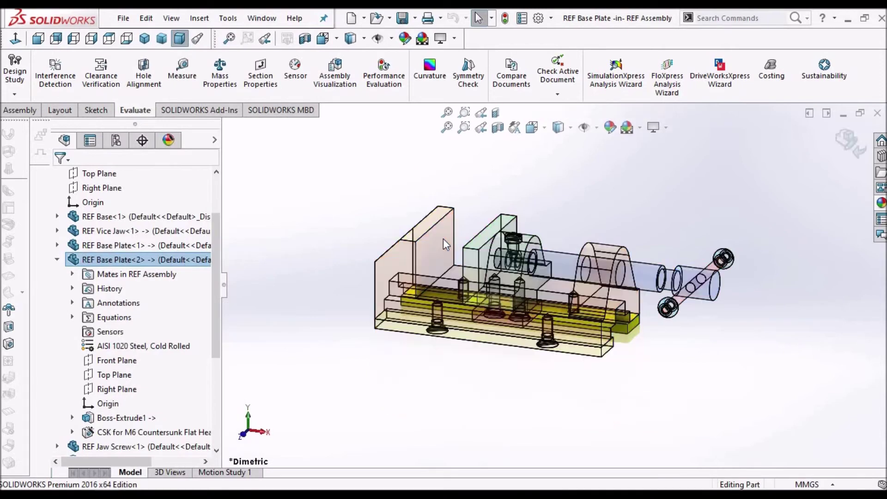
middle_click_drag(563, 317, 604, 308)
left_click(849, 155)
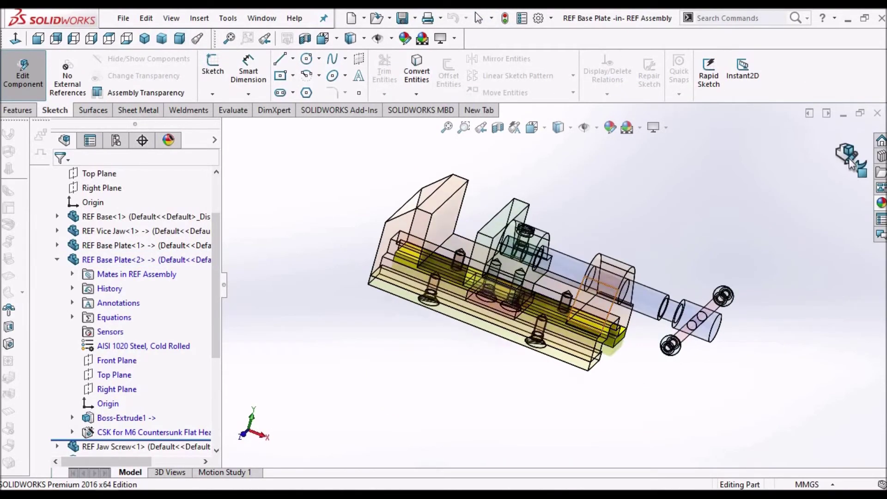
left_click(161, 40)
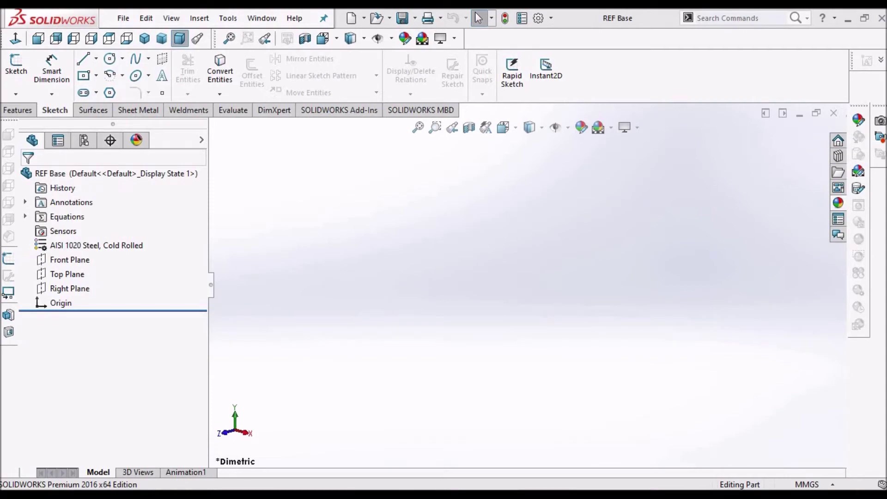
Switch to the PDF, review the Bench Vice - Base drawing, and return to the REF Base part in SOLIDWORKS.
key("alt+Tab")
scroll(406, 311, "down", 6)
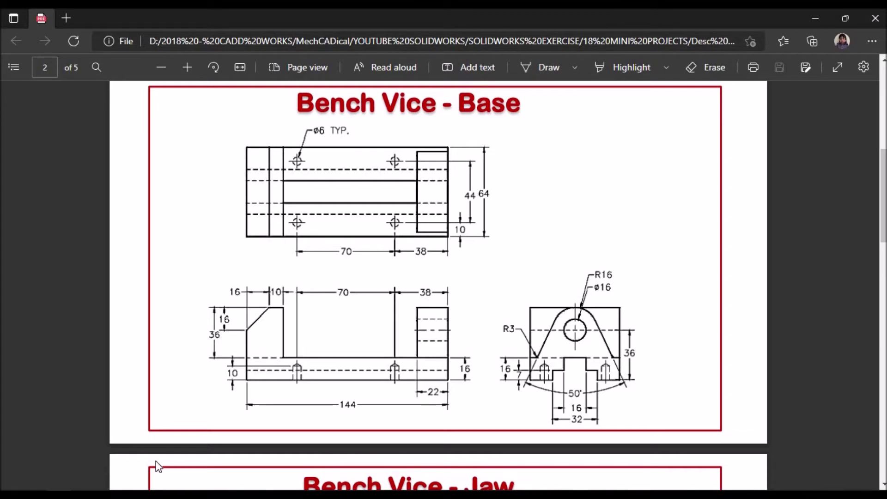
key("alt+Tab")
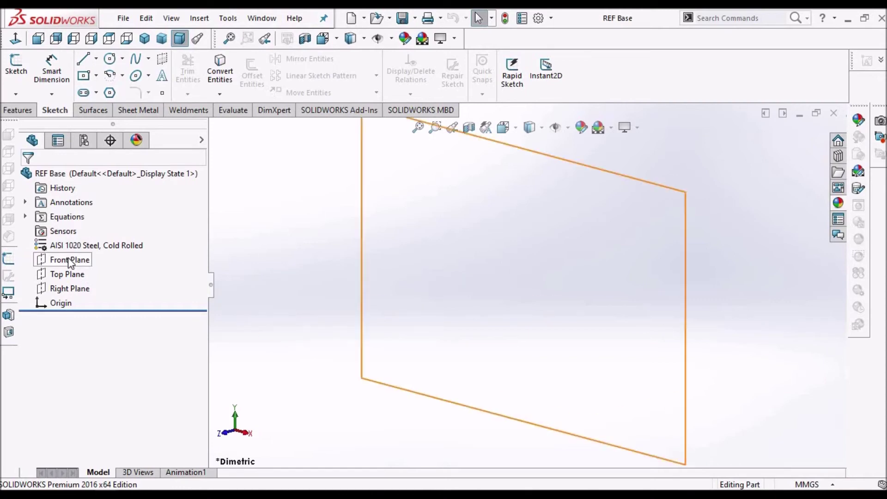
Start a sketch on the Front Plane and draw a horizontal line about 132 mm long from the origin.
left_click(443, 222)
left_click(443, 189)
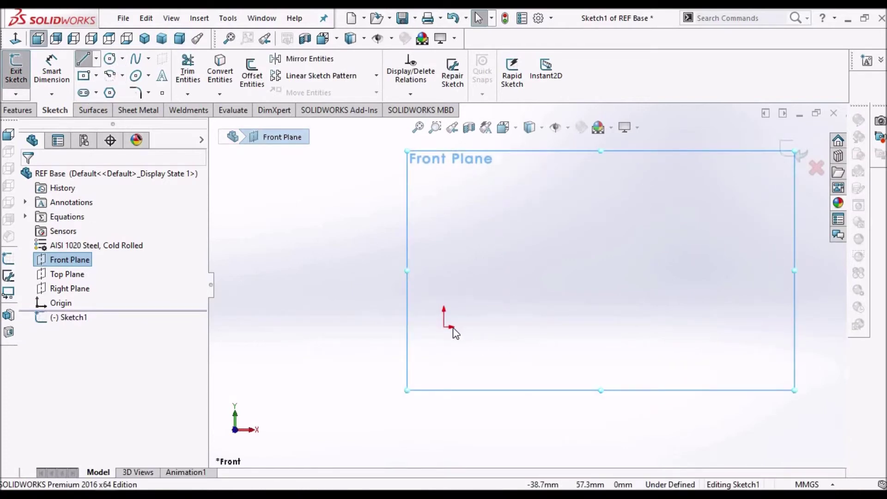
key("l")
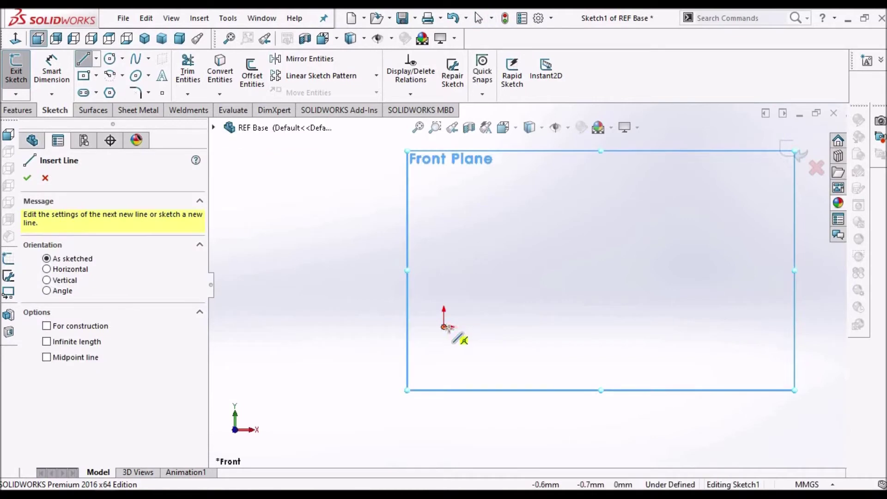
left_click(445, 326)
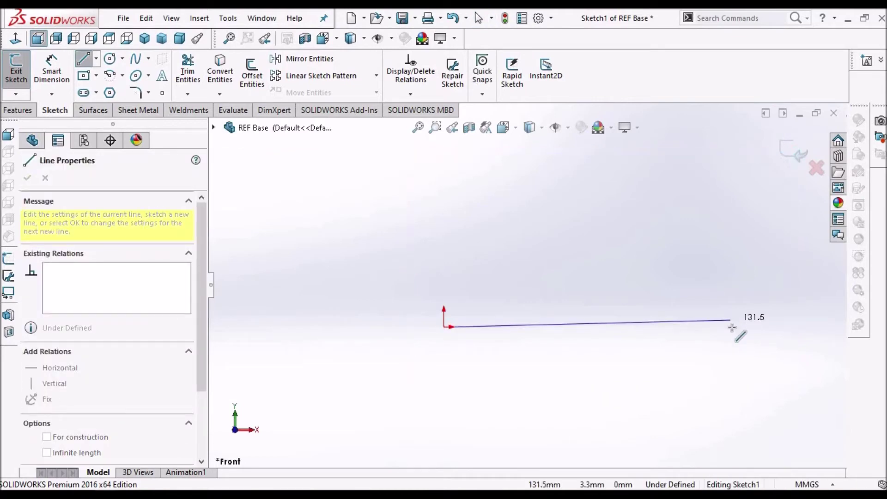
left_click(731, 325)
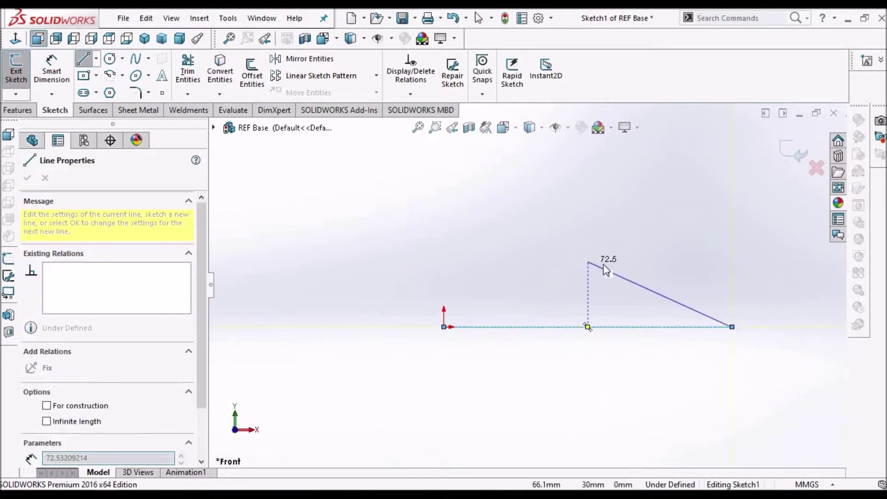
right_click(587, 262)
left_click(603, 270)
Dimension the horizontal base line to 144 mm.
left_click(51, 70)
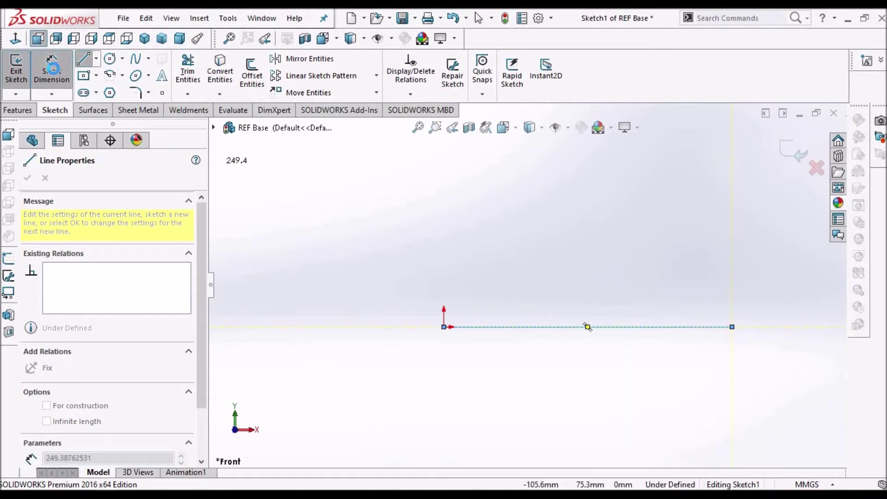
left_click(625, 329)
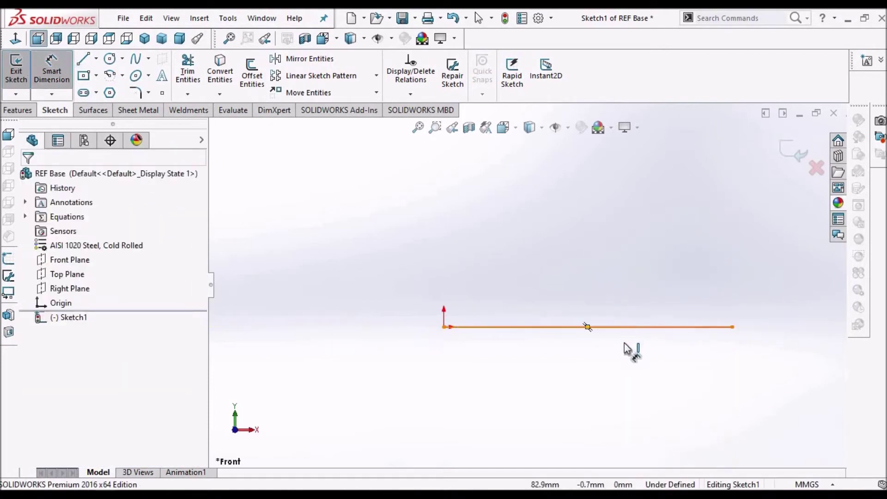
left_click(627, 350)
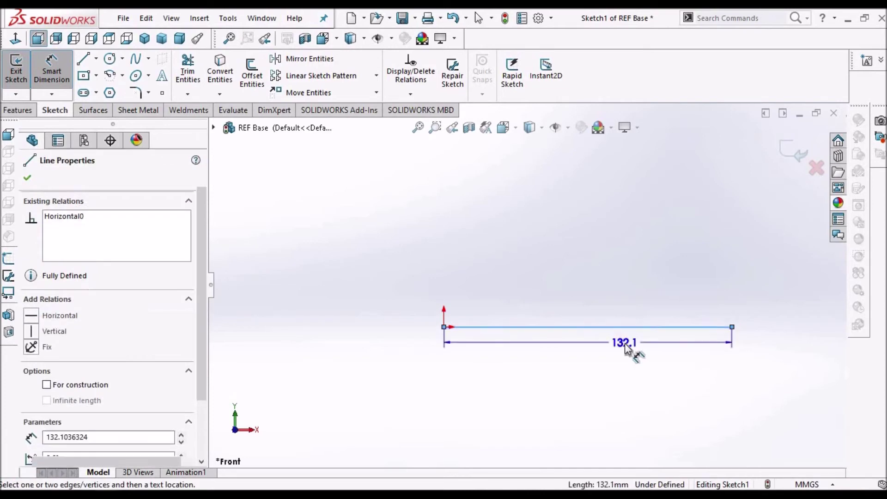
left_click(627, 350)
type("144")
key("Return")
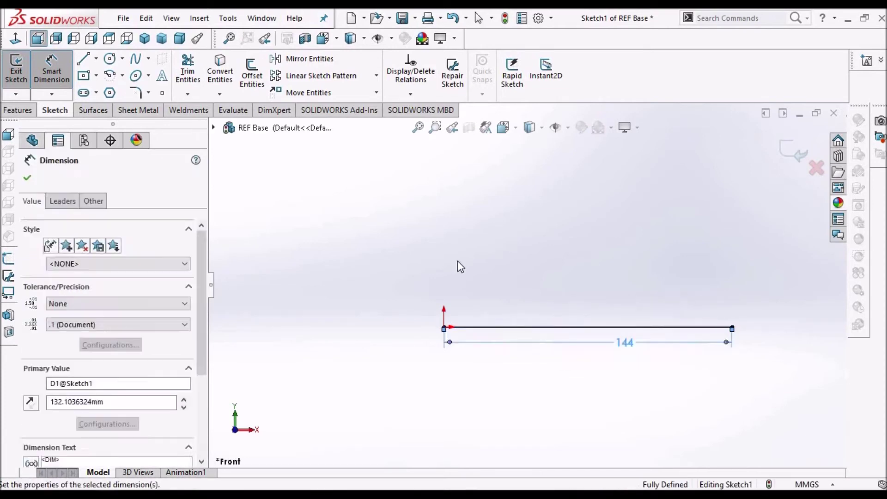
key("Escape")
key("Escape")
Sketch the rest of the closed profile: about 27 mm up from the origin, sloped edge, flat top, vertical drop, long ledge, and closing vertical.
scroll(525, 285, "up", 1)
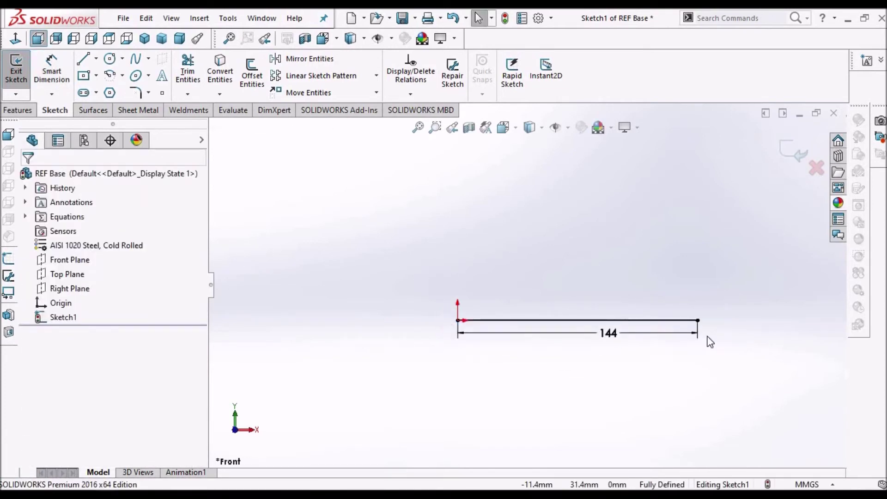
scroll(748, 346, "down", 1)
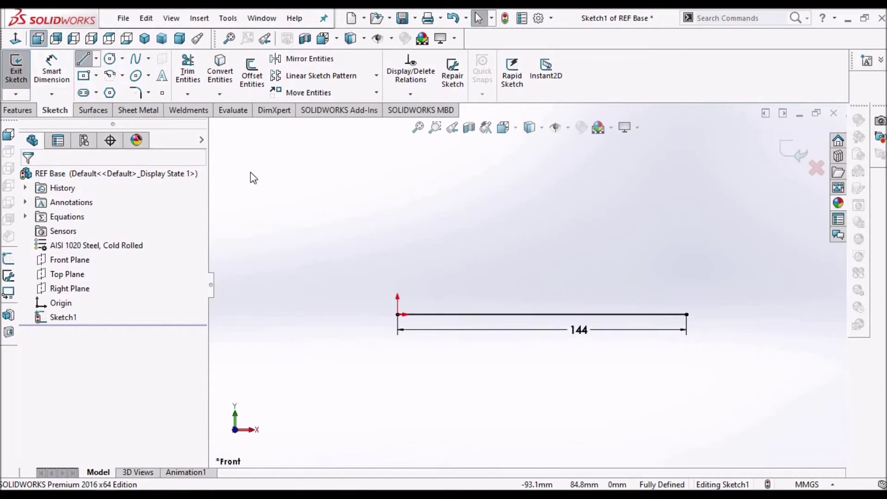
key("l")
scroll(401, 283, "down", 1)
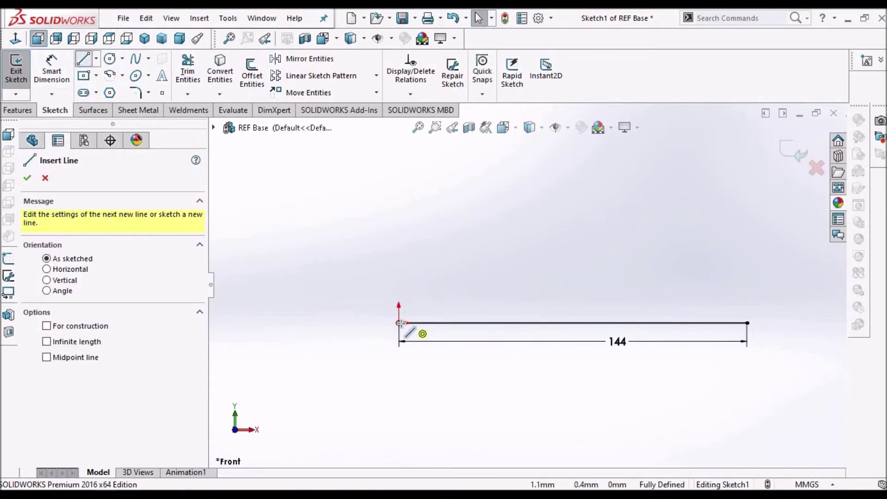
left_click(400, 257)
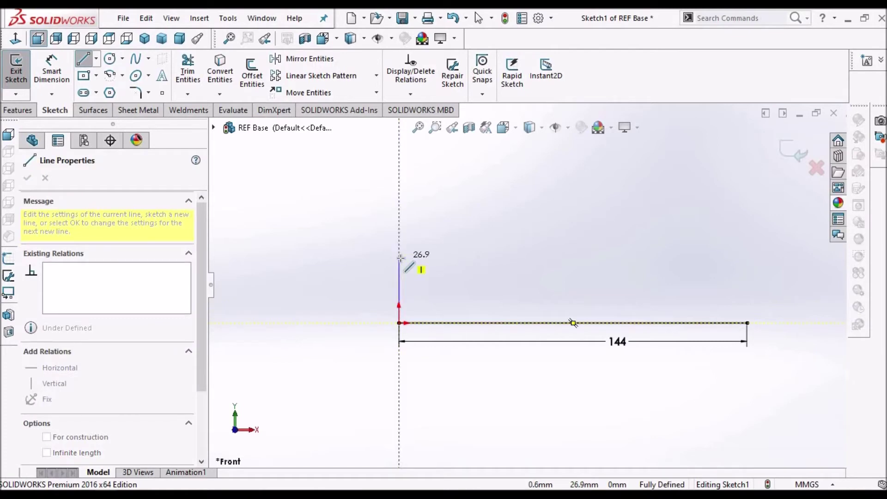
left_click(461, 191)
left_click(530, 192)
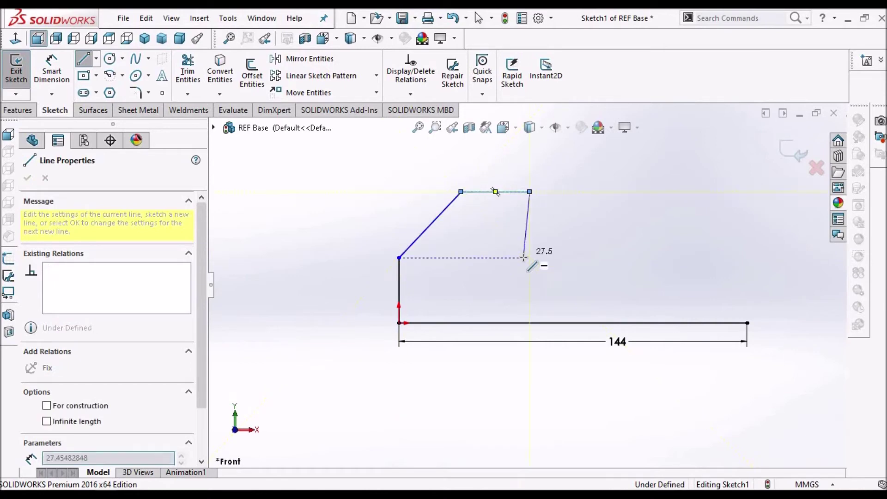
left_click(529, 257)
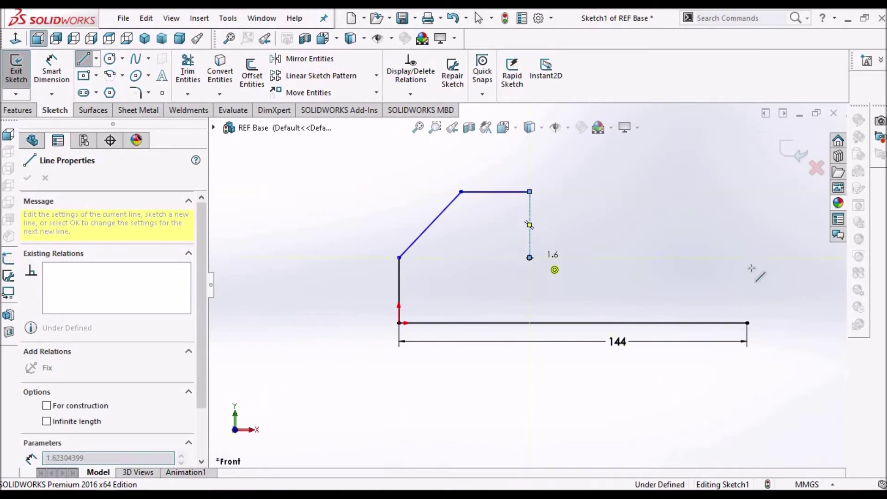
left_click(746, 258)
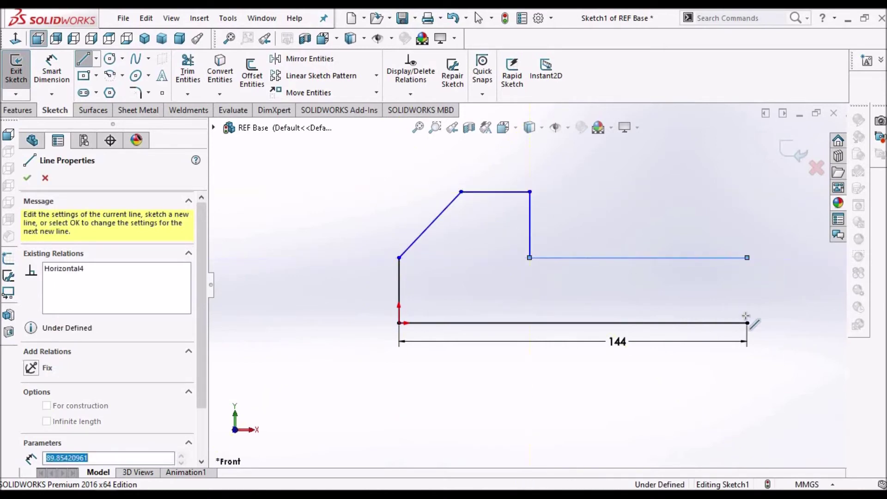
left_click(746, 322)
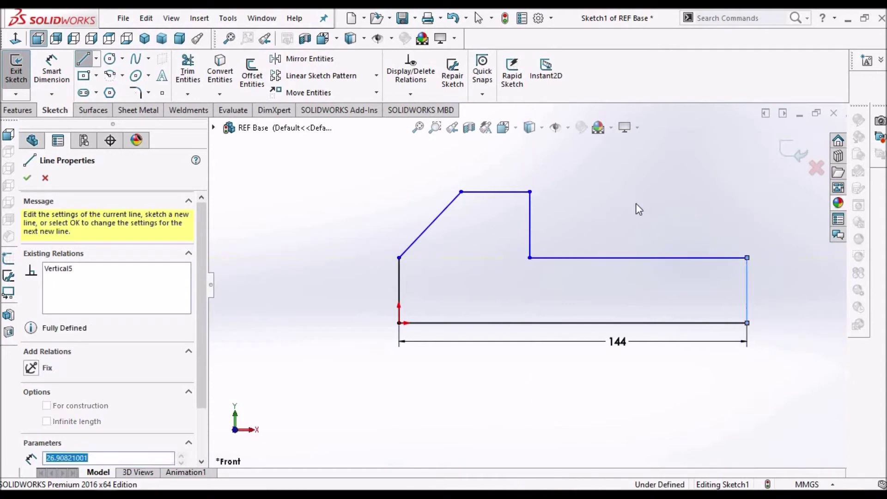
right_click(636, 203)
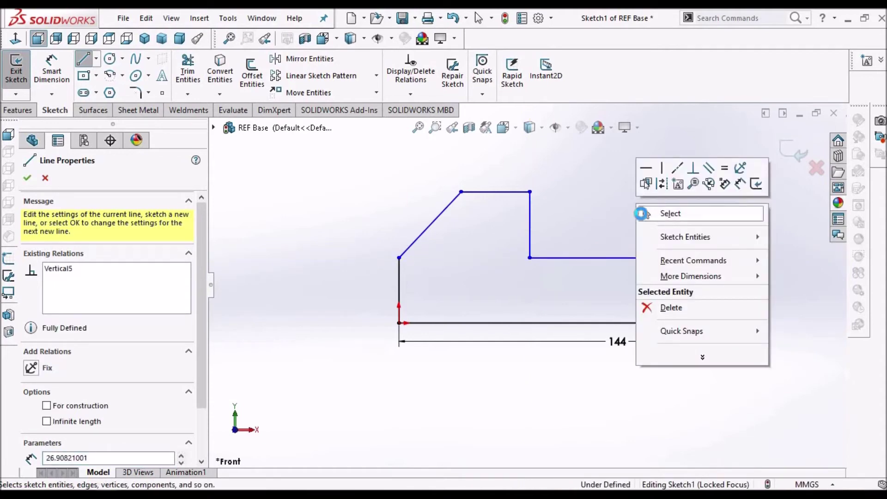
left_click(667, 213)
Dimension the sloped edge 16 mm horizontally and 16 mm vertically, and set the flat top edge to 10 mm.
left_click(53, 72)
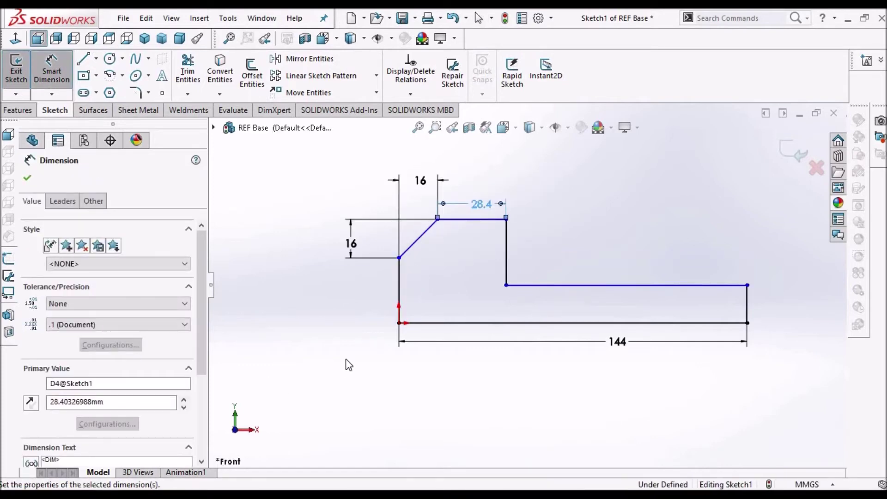
type("10")
key("Return")
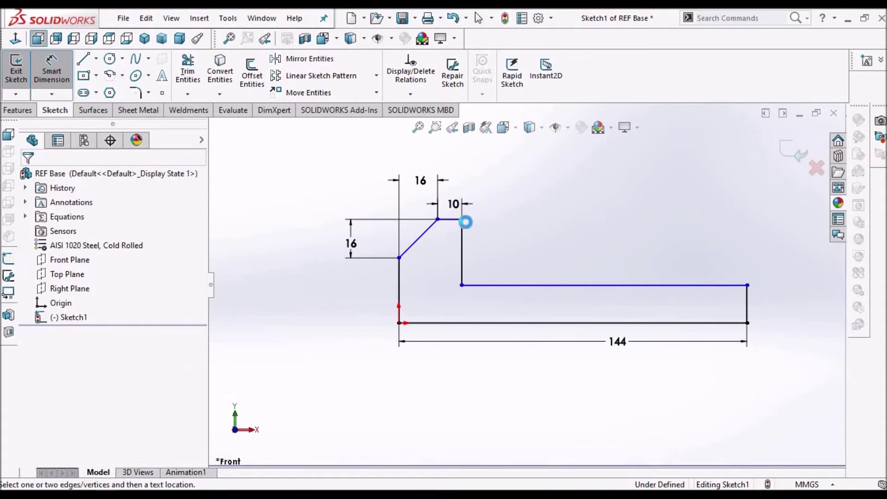
Dimension the profile's overall height from the base line to the flat top edge as 36 mm.
scroll(544, 231, "down", 1)
left_click(516, 348)
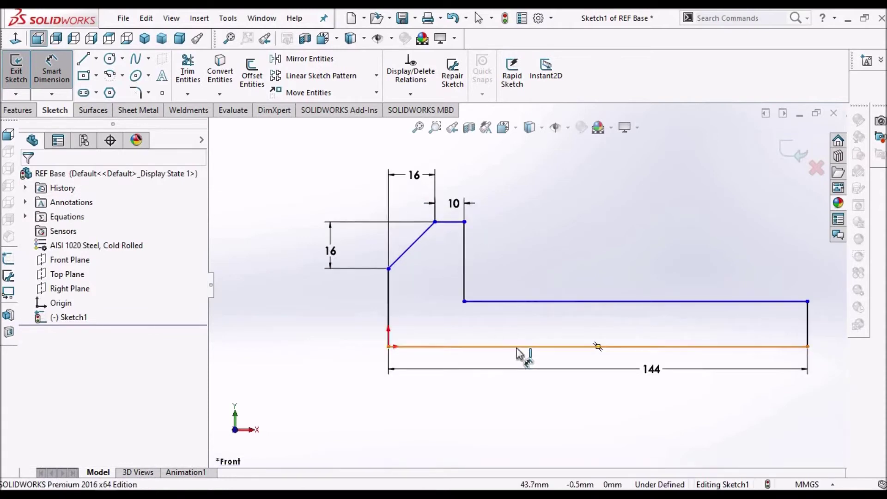
left_click(452, 223)
left_click(574, 258)
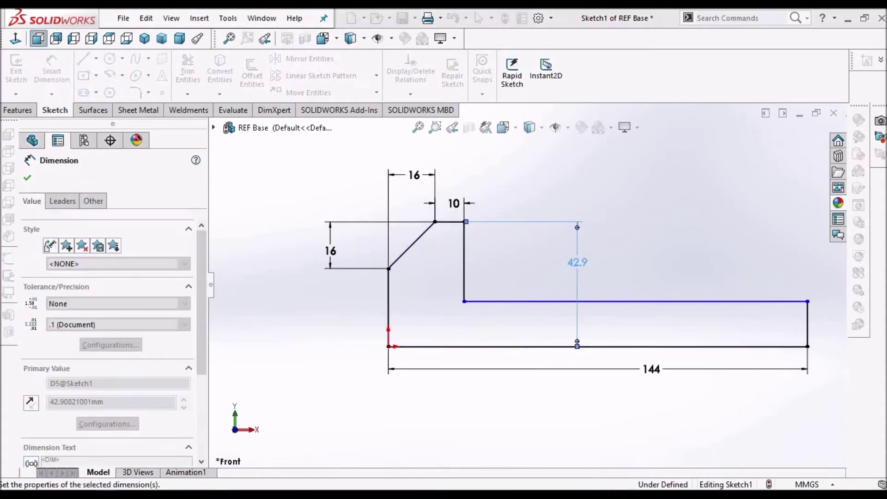
type("36")
key("Return")
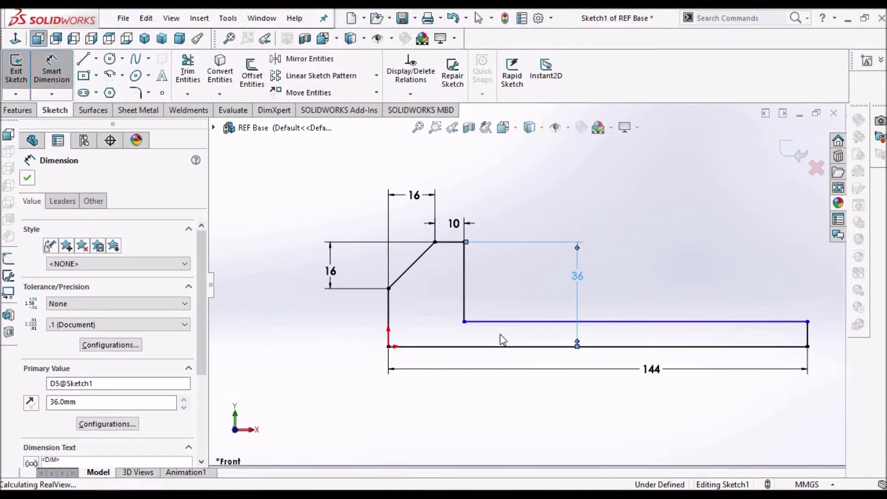
left_click(626, 282)
key("Escape")
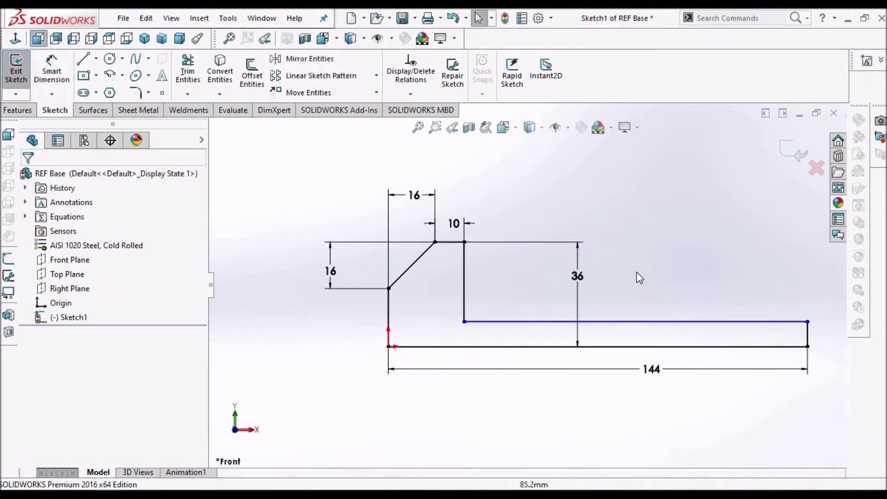
Dimension the closing vertical edge at the far end of the ledge as 16 mm.
key("f")
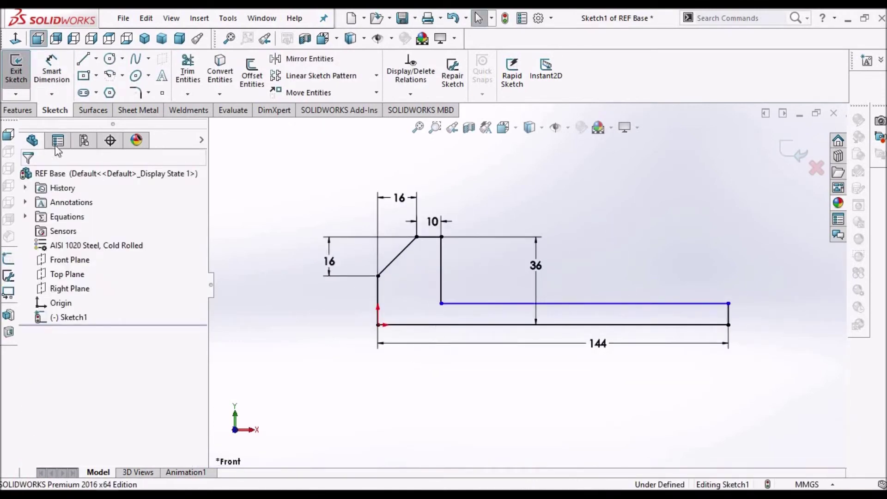
left_click(66, 73)
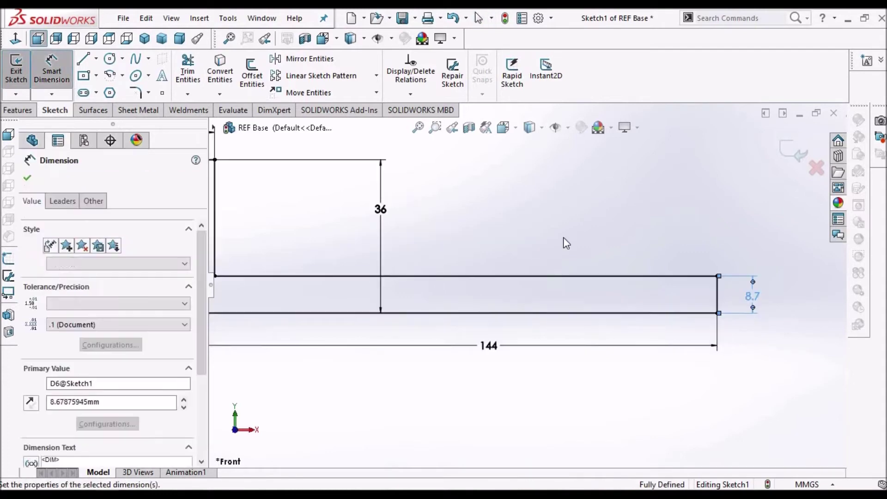
left_click(27, 178)
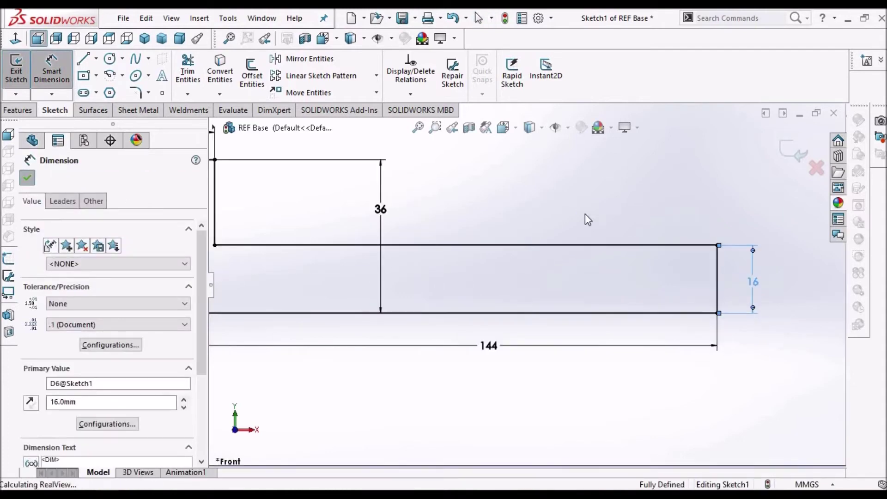
key("Escape")
key("f")
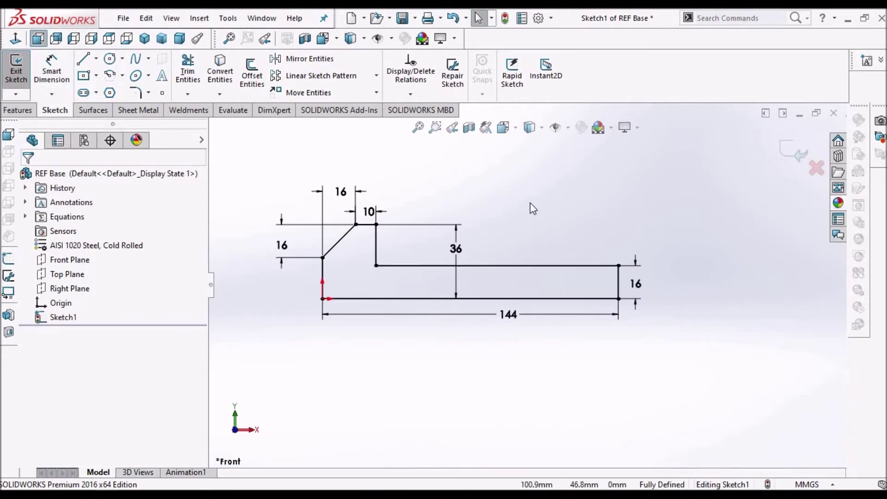
Extrude the profile as a boss with a Mid Plane end condition and a 64 mm depth.
left_click(18, 110)
left_click(21, 74)
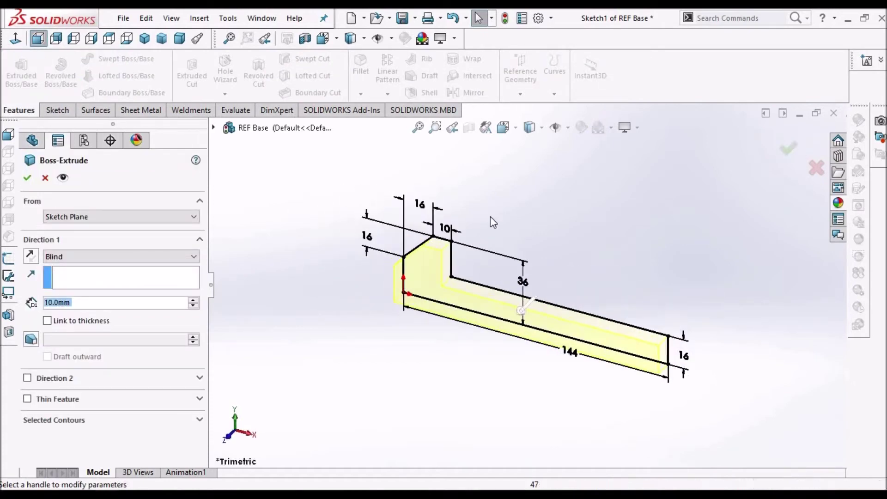
left_click(195, 256)
left_click(152, 309)
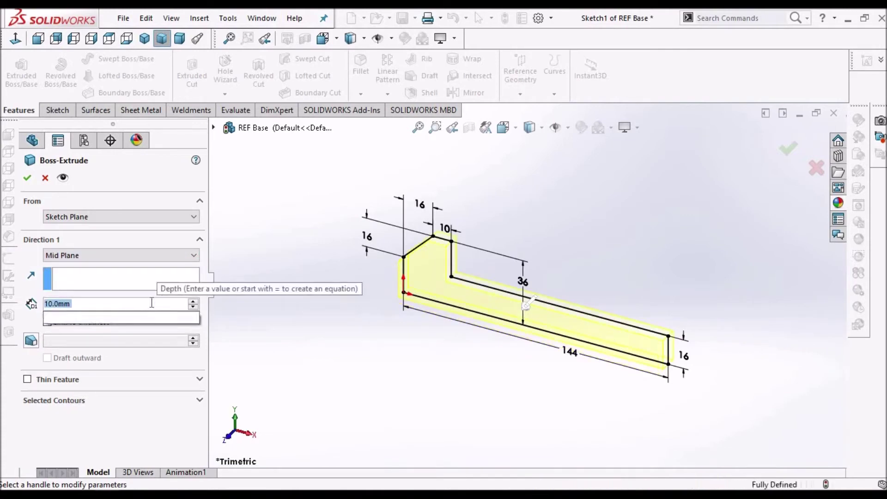
type("64")
key("Return")
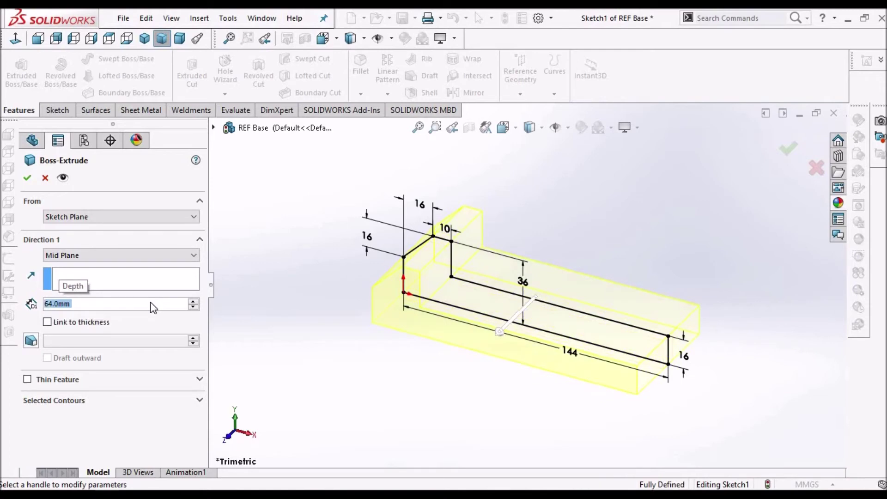
left_click(26, 180)
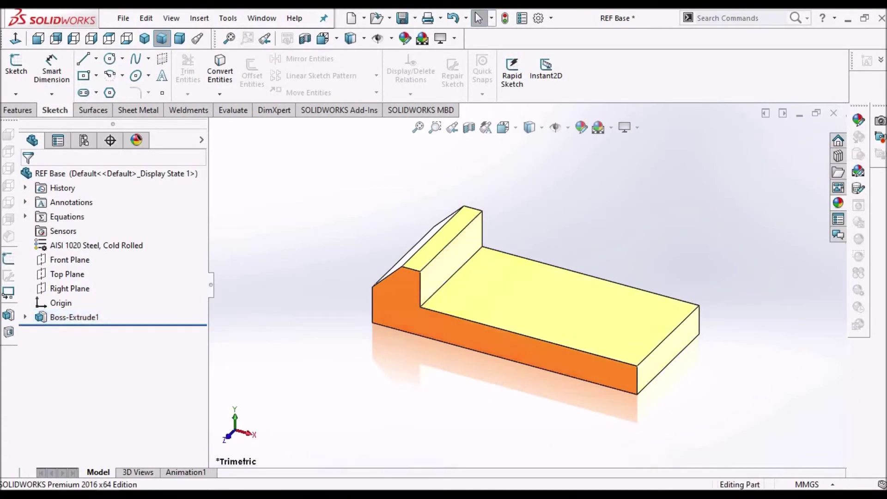
Switch to the PDF drawing, examine the assembly picture and the Bench Vice - Base views, and return to SOLIDWORKS.
key("alt+Tab")
scroll(420, 330, "up", 7)
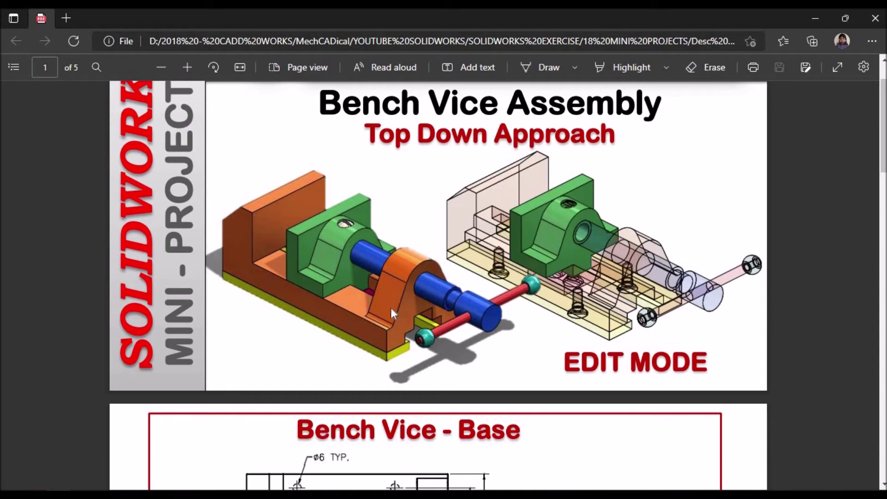
scroll(440, 297, "down", 5)
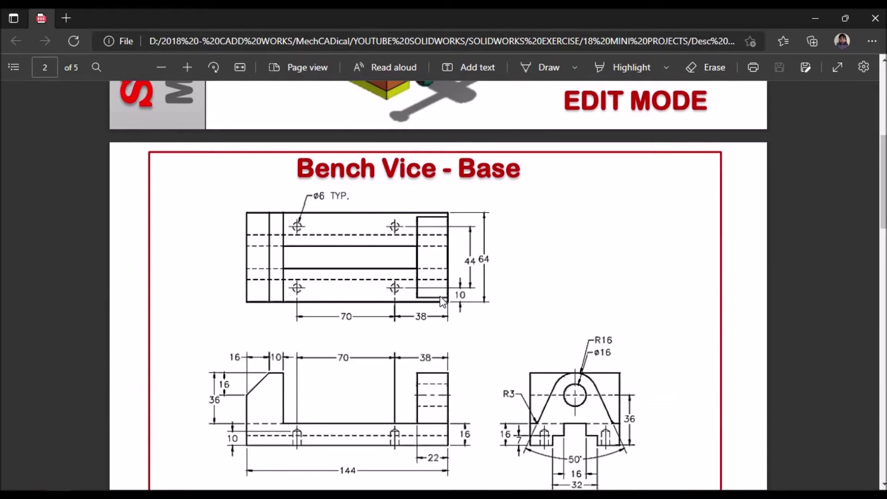
scroll(442, 301, "up", 3)
scroll(441, 301, "down", 4)
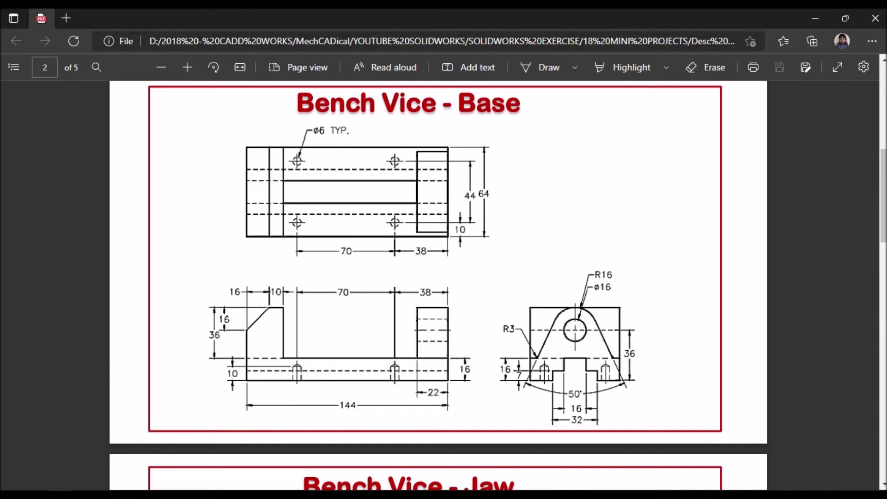
left_click(74, 493)
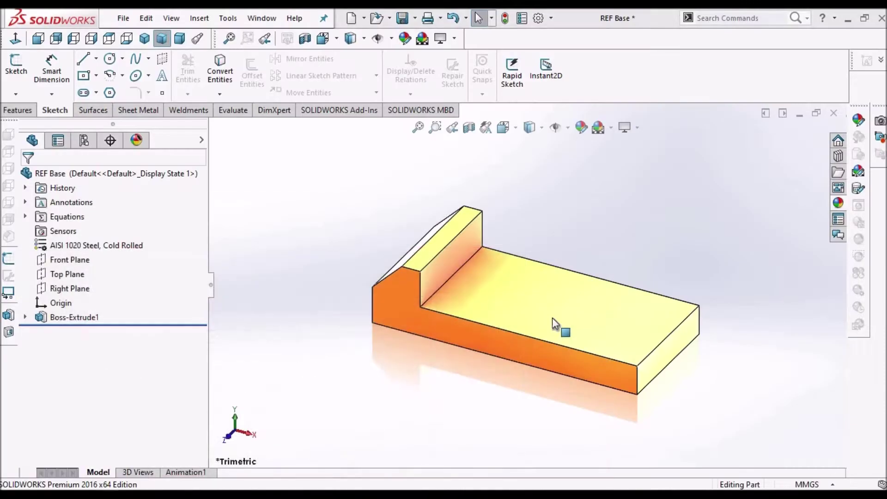
Start a sketch on the end face of the long ledge, face it straight on, and display the model as wireframe.
left_click(667, 350)
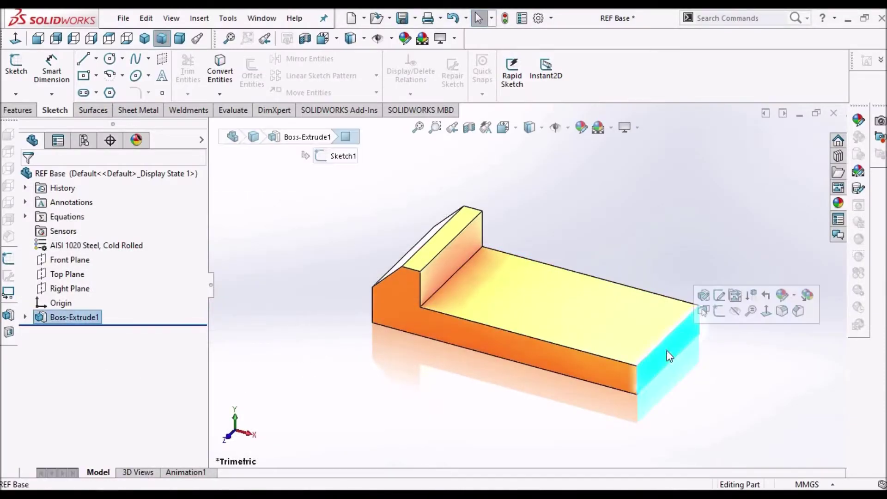
left_click(16, 69)
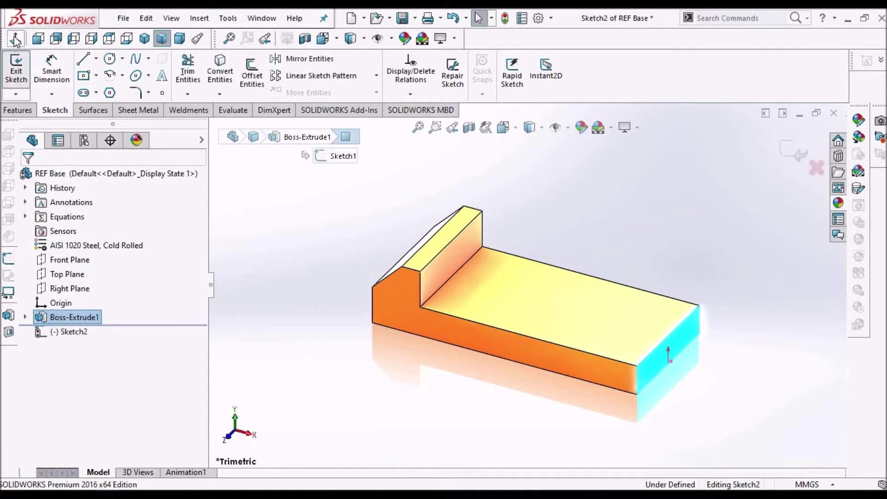
left_click(16, 39)
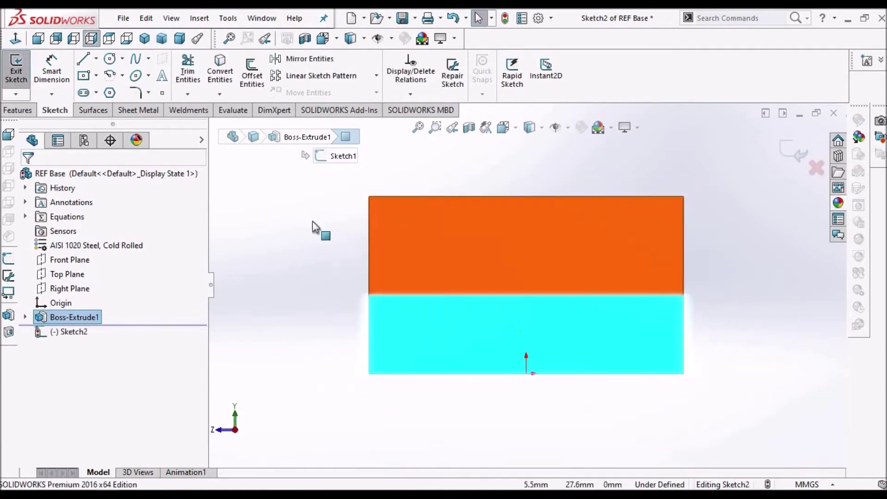
left_click(277, 220)
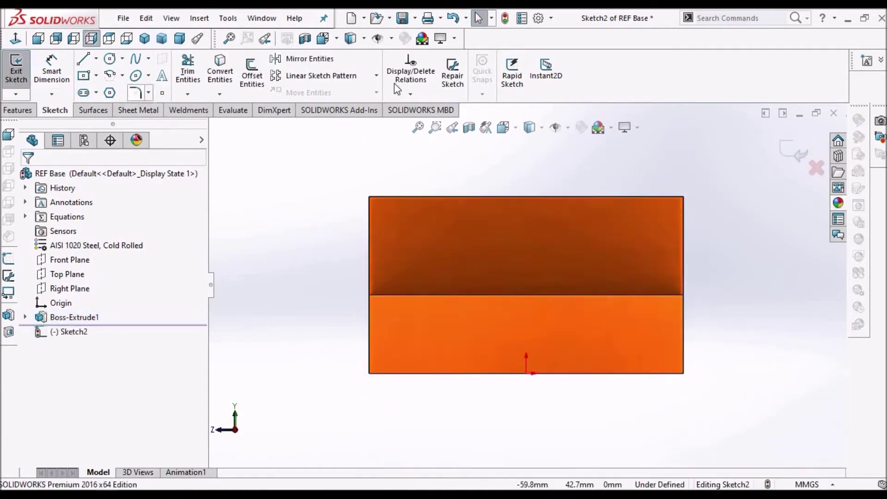
left_click(529, 127)
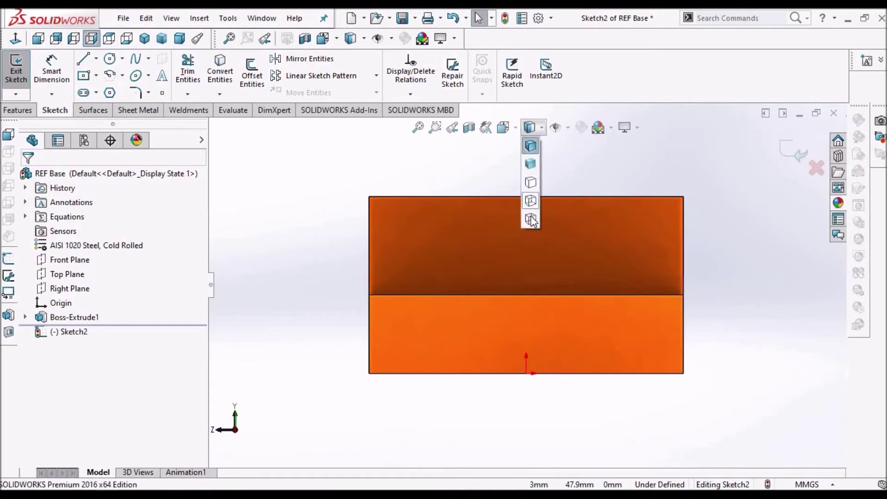
left_click(529, 226)
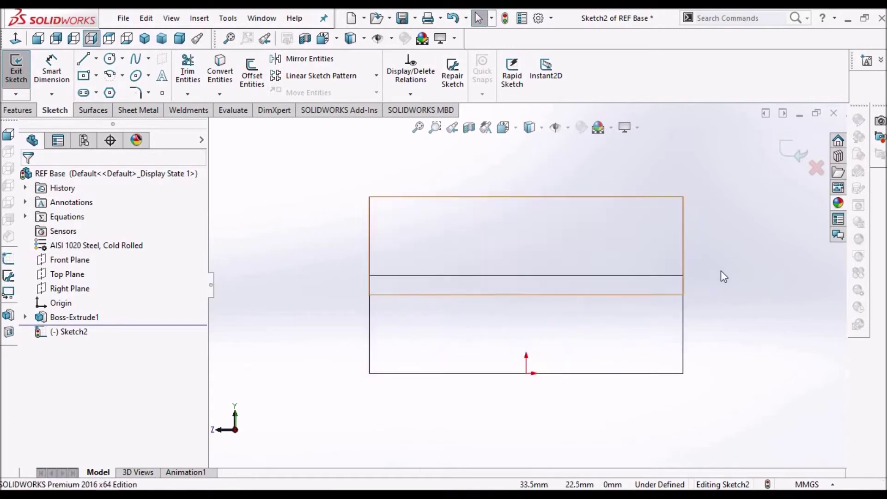
Sketch a vertical centerline about 26.7 mm long upward from the origin.
left_click(96, 59)
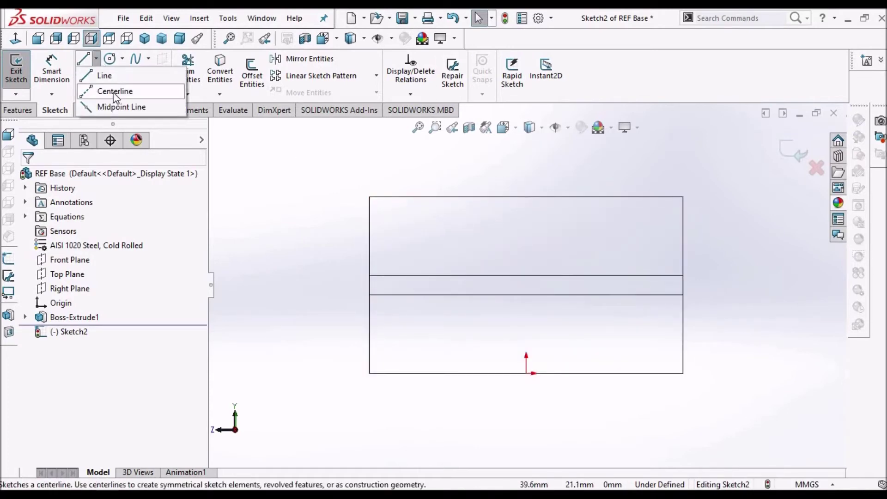
left_click(526, 374)
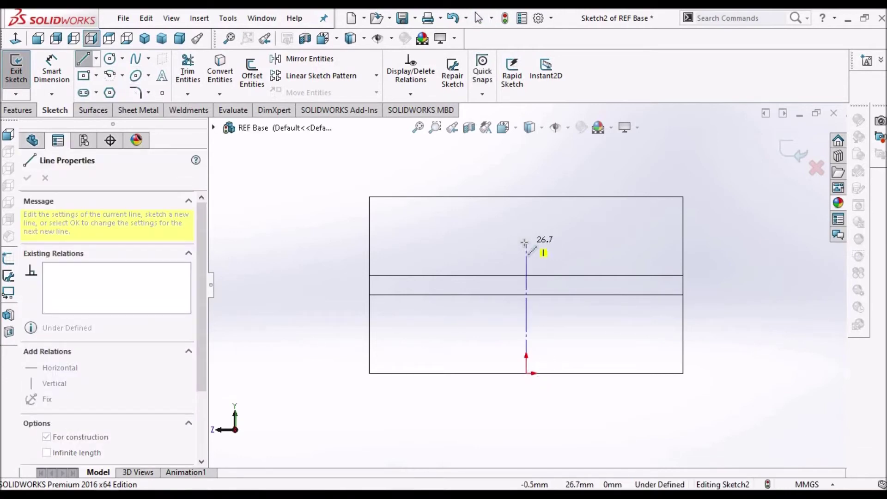
left_click(525, 242)
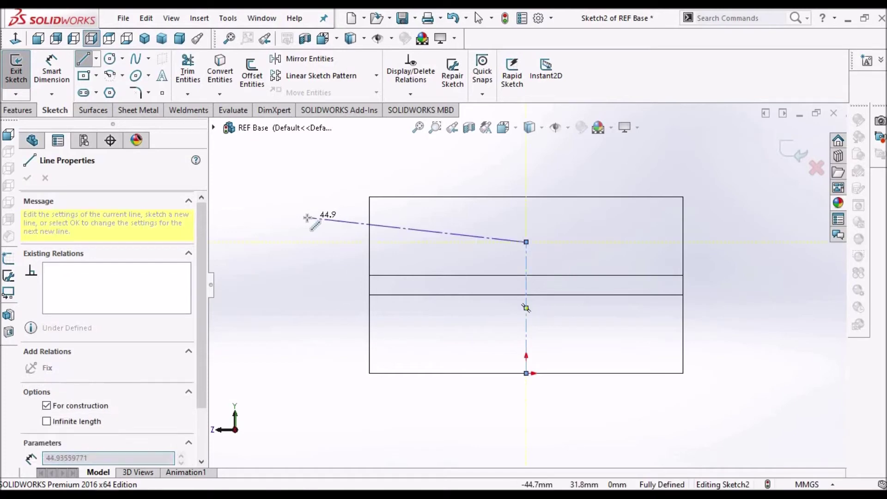
right_click(309, 218)
left_click(337, 228)
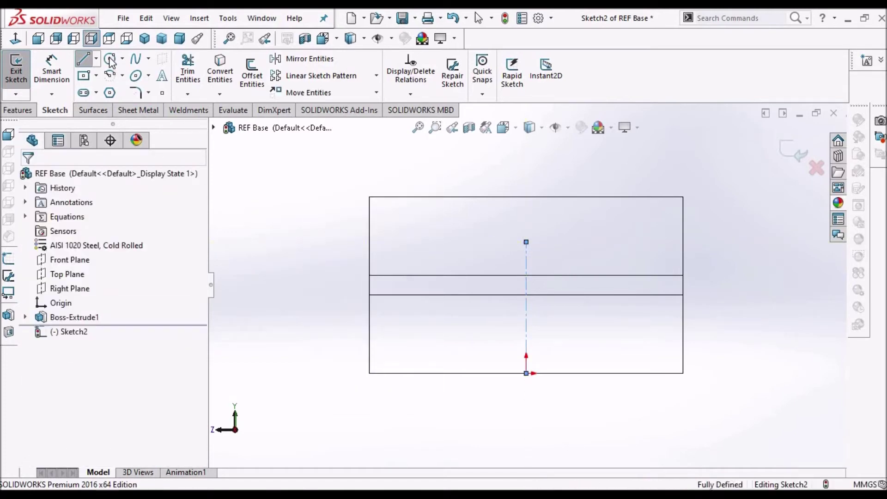
Sketch a circle of about 6.5 mm radius centred on the centerline's upper endpoint.
left_click(110, 60)
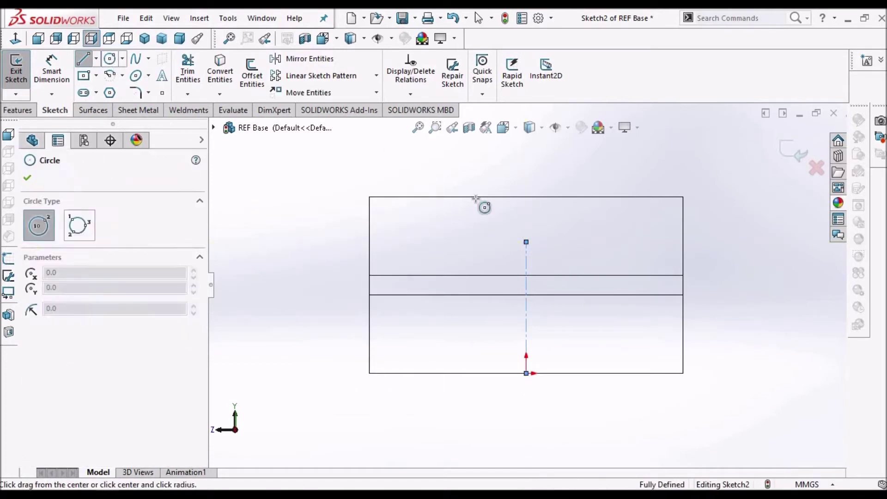
left_click(526, 242)
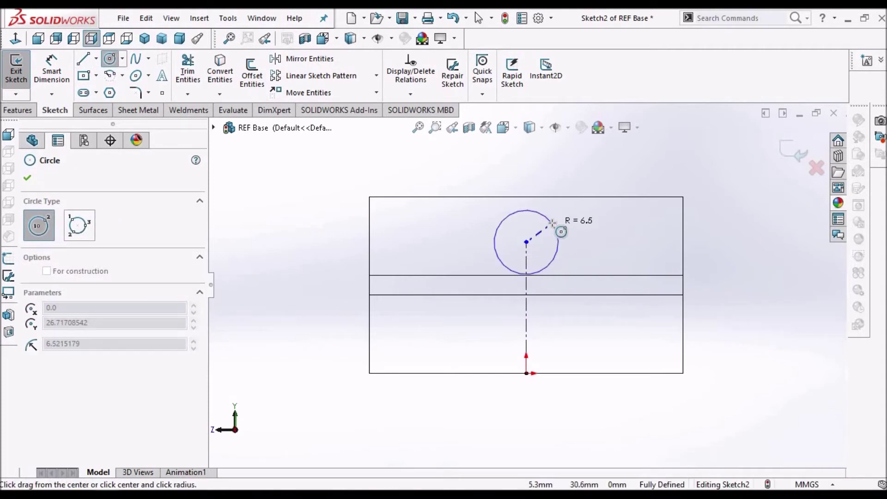
left_click(548, 225)
right_click(307, 210)
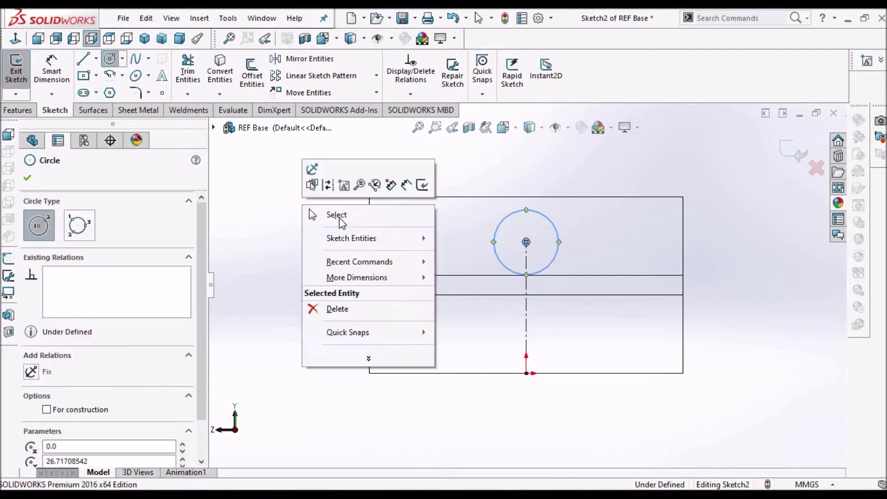
left_click(340, 222)
Dimension the circle's diameter as 16 mm and its centre height above the bottom of the base as 36 mm.
left_click(55, 73)
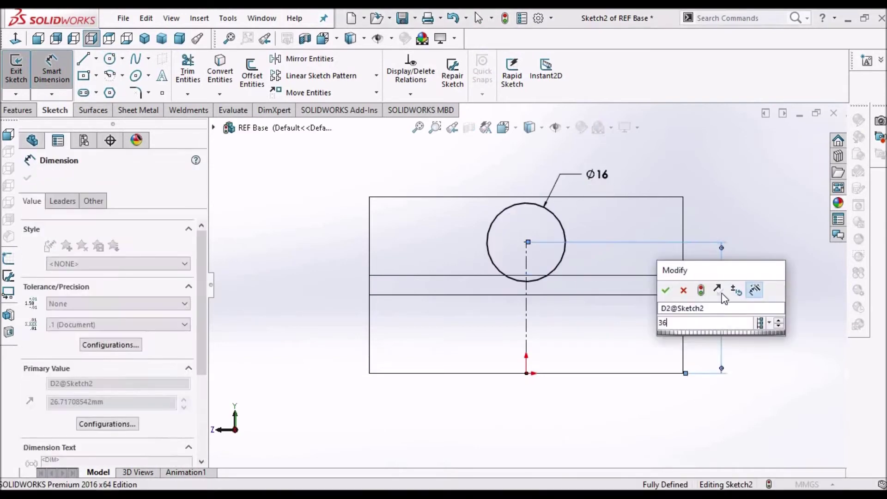
key("Return")
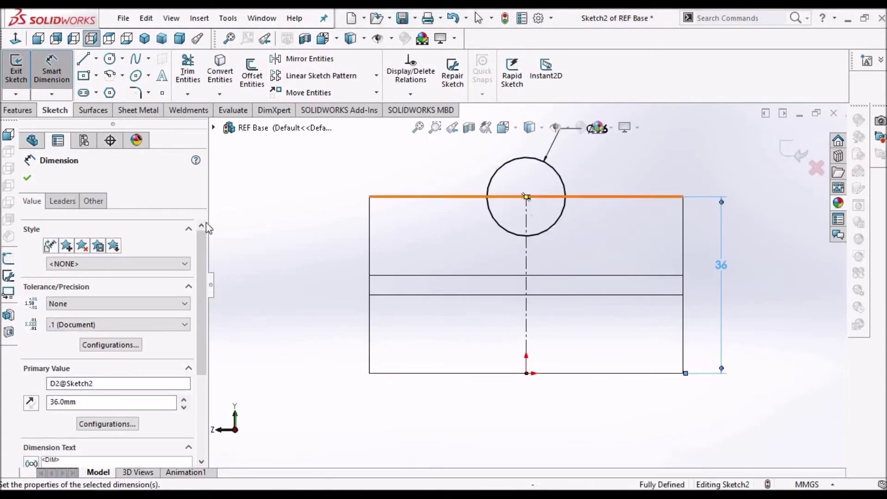
left_click(271, 212)
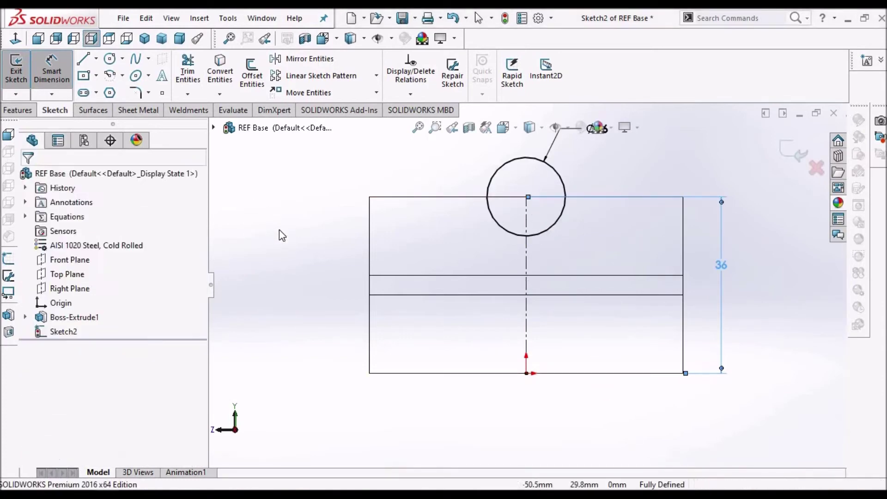
key("Escape")
Convert the upper edge of the ledge's end face into a sketch line.
key("f")
middle_click_drag(596, 250, 607, 276)
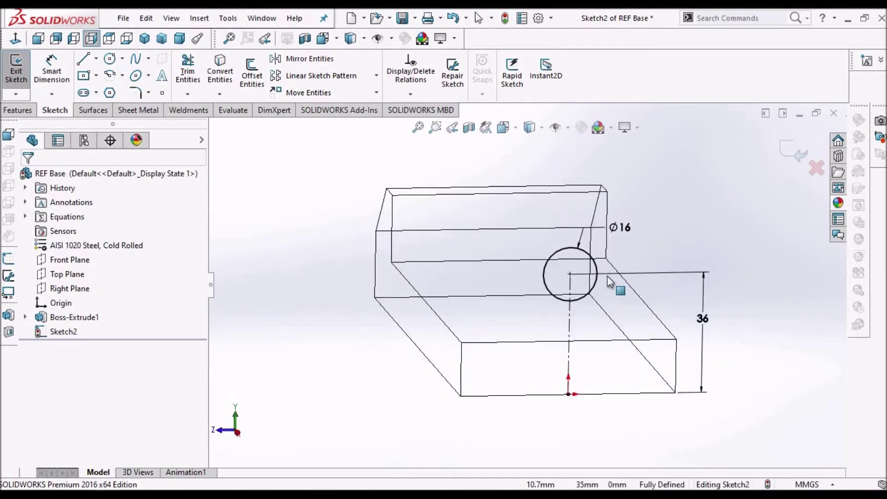
left_click(600, 339)
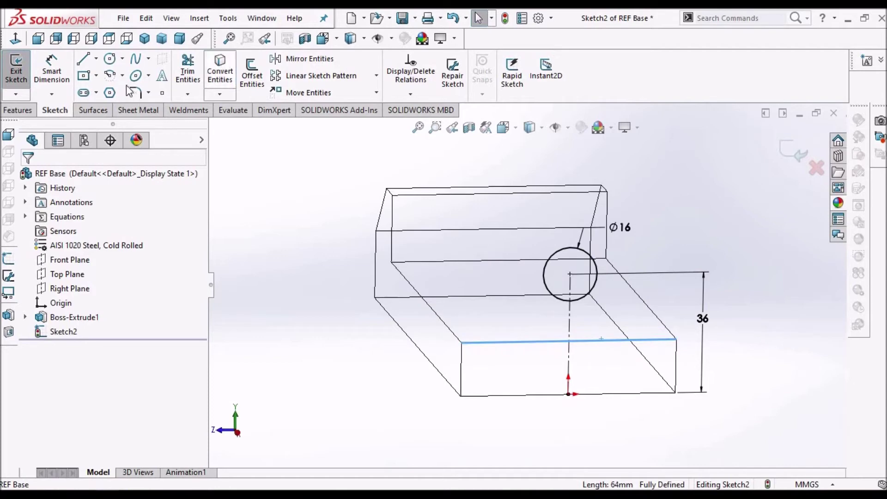
left_click(17, 40)
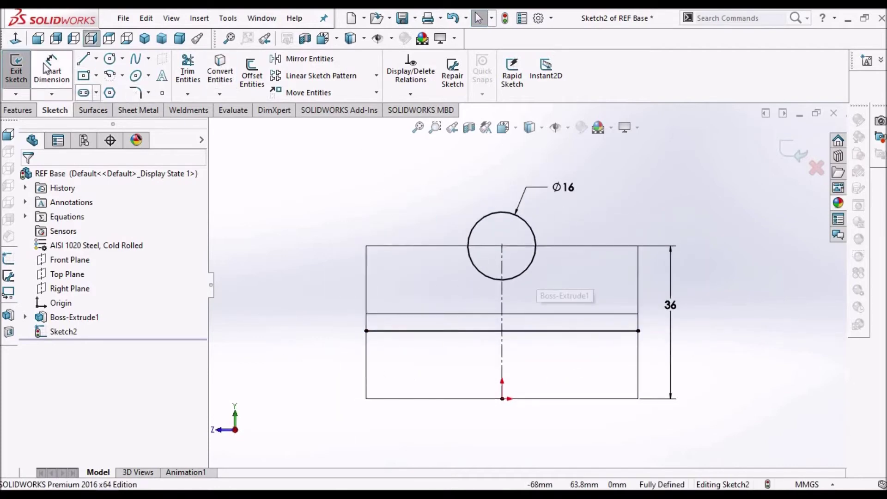
Sketch a centerpoint arc of about 16.9 mm radius over the circle, centred on the circle's centre and spanning about 193°.
left_click(111, 76)
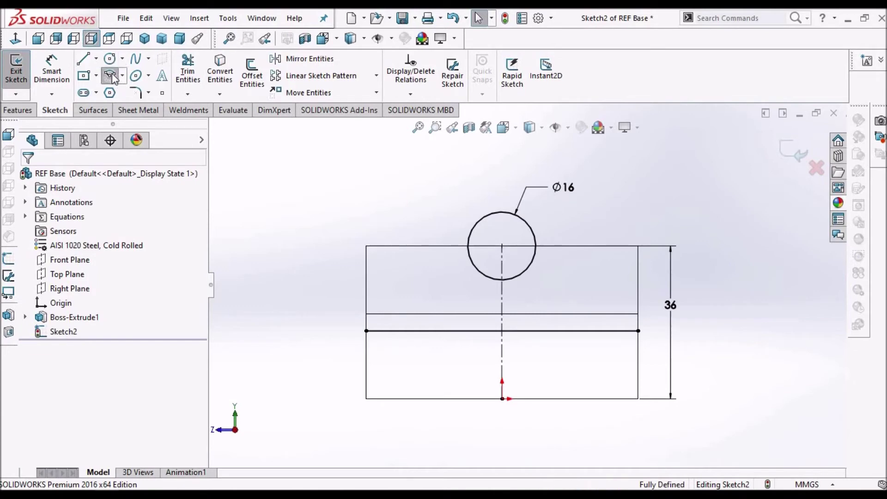
left_click(502, 245)
left_click(431, 252)
left_click(573, 256)
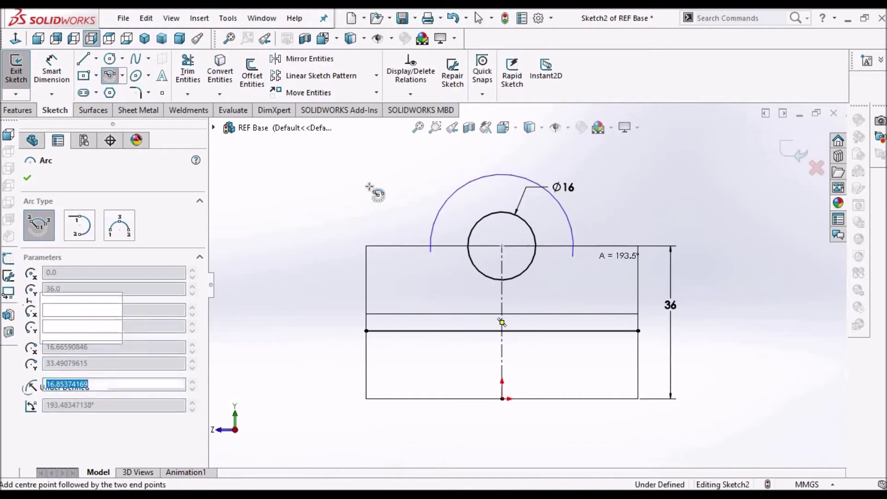
right_click(378, 190)
left_click(388, 196)
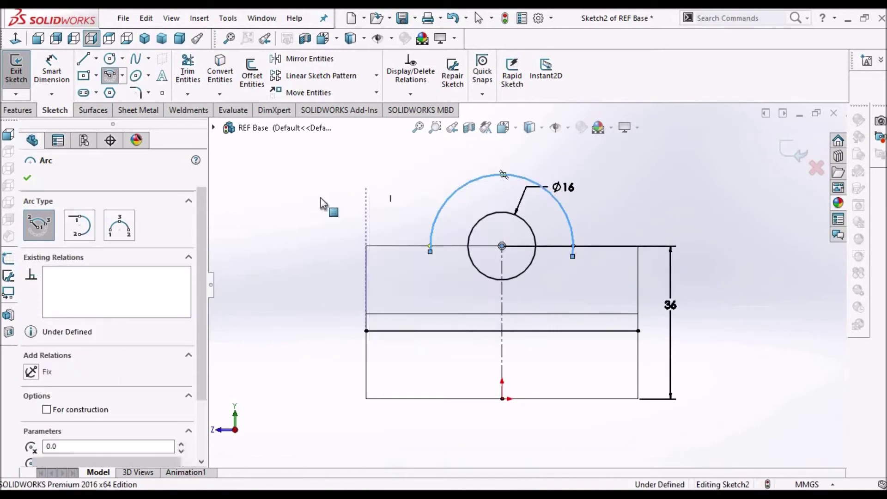
Sketch a line about 22.2 mm long from the arc's left endpoint, slanting outward and down past the converted ledge line.
key("z")
key("z")
key("z")
key("z")
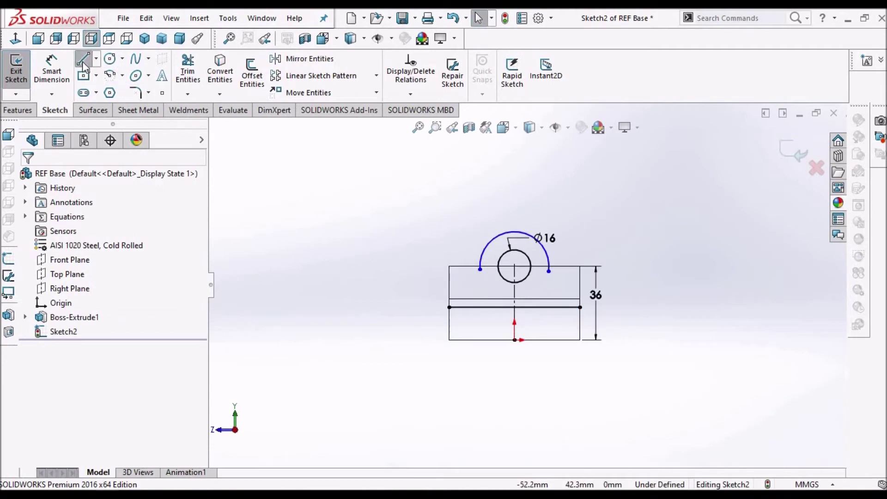
scroll(416, 261, "down", 5)
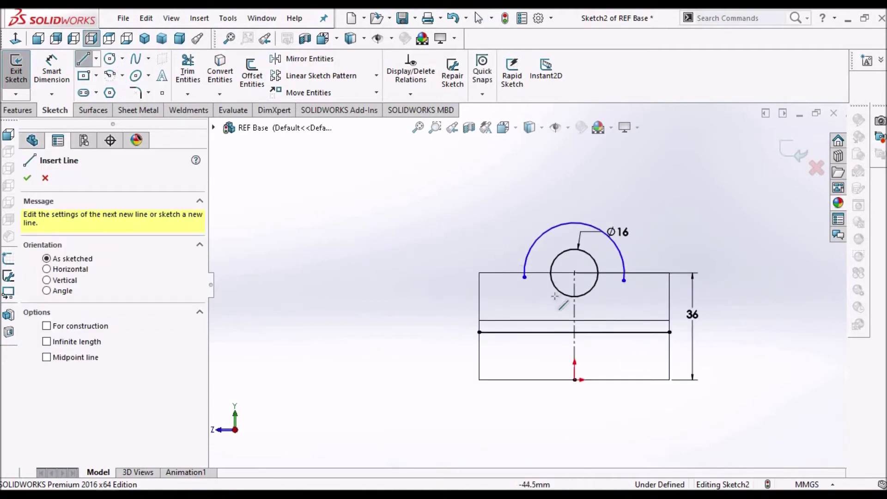
left_click(585, 291)
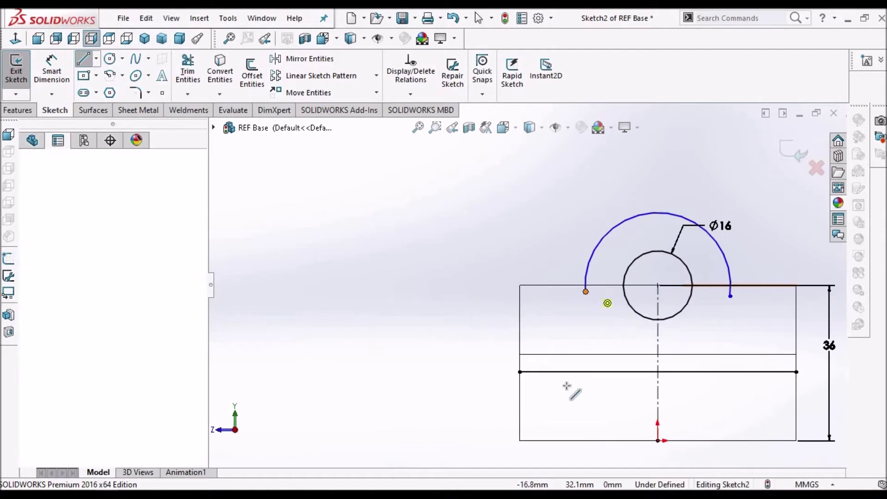
left_click(566, 386)
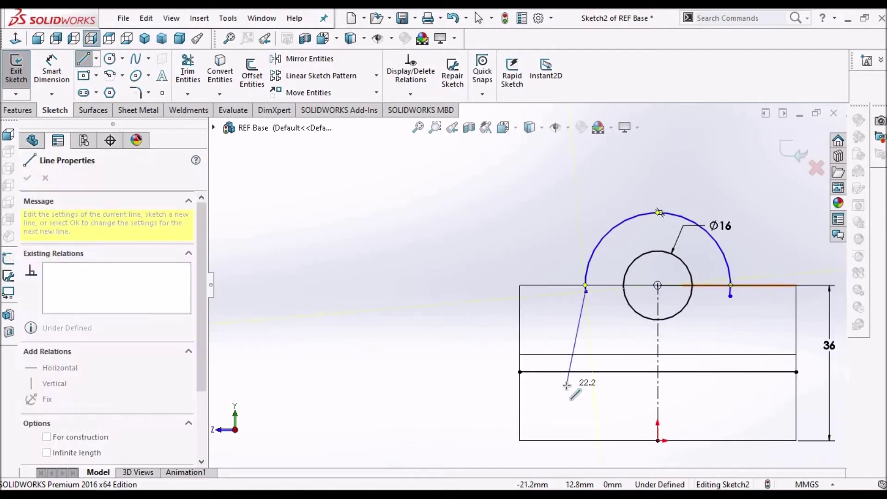
right_click(405, 238)
left_click(415, 246)
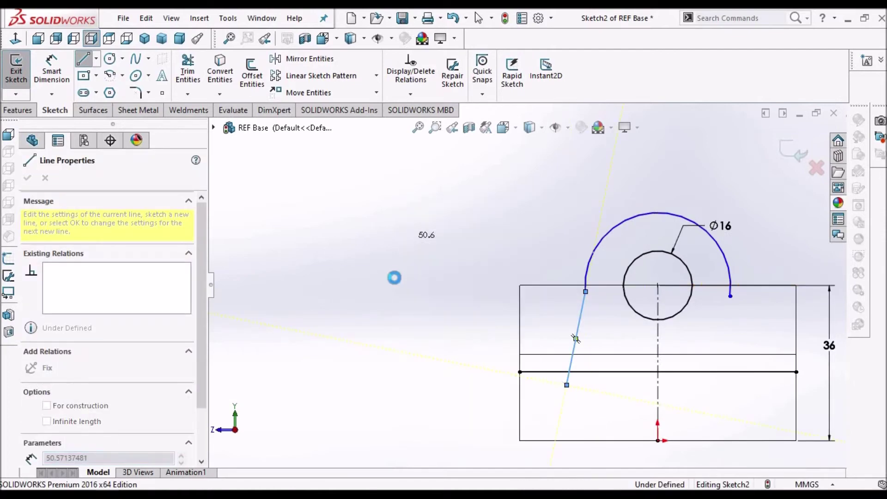
key("Escape")
key("Escape")
scroll(592, 295, "down", 3)
scroll(531, 287, "up", 3)
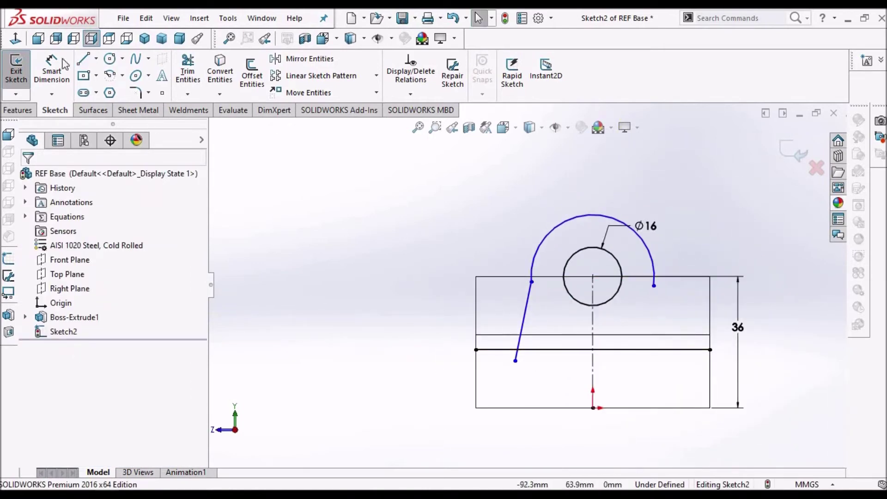
Sketch a line about 23.1 mm long from the arc's right endpoint, slanting outward and down past the converted ledge line.
left_click(83, 58)
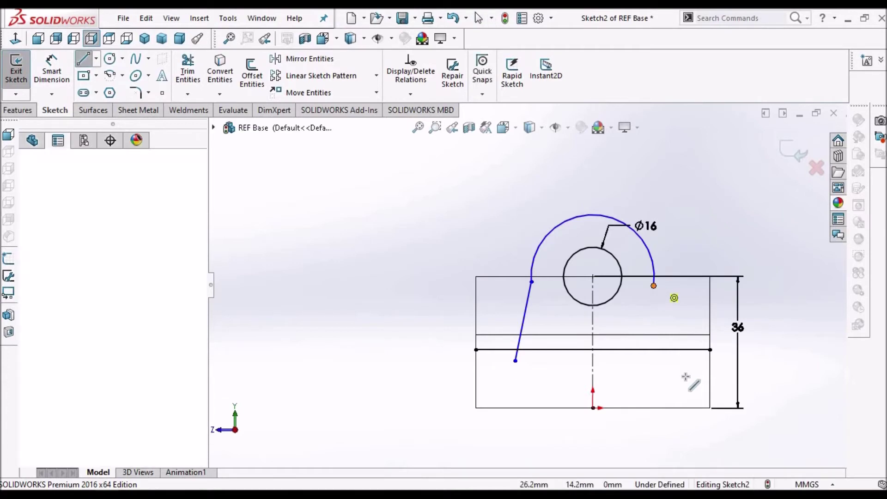
left_click(653, 285)
left_click(679, 364)
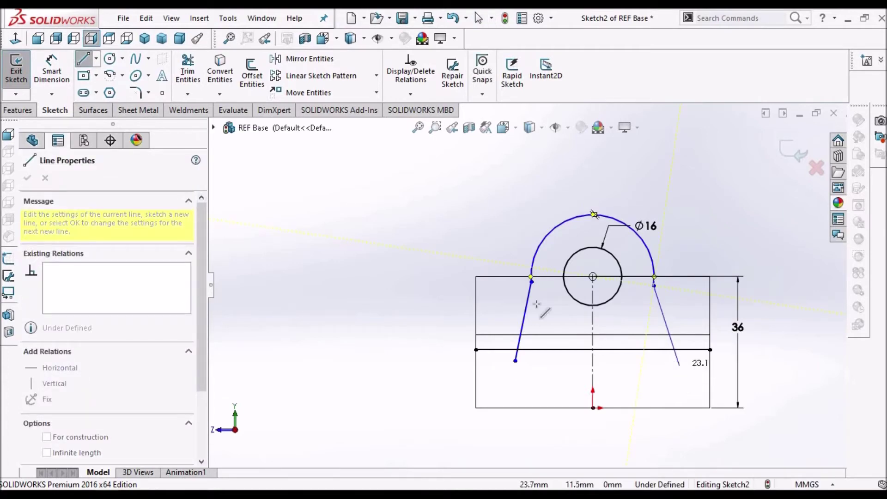
right_click(423, 216)
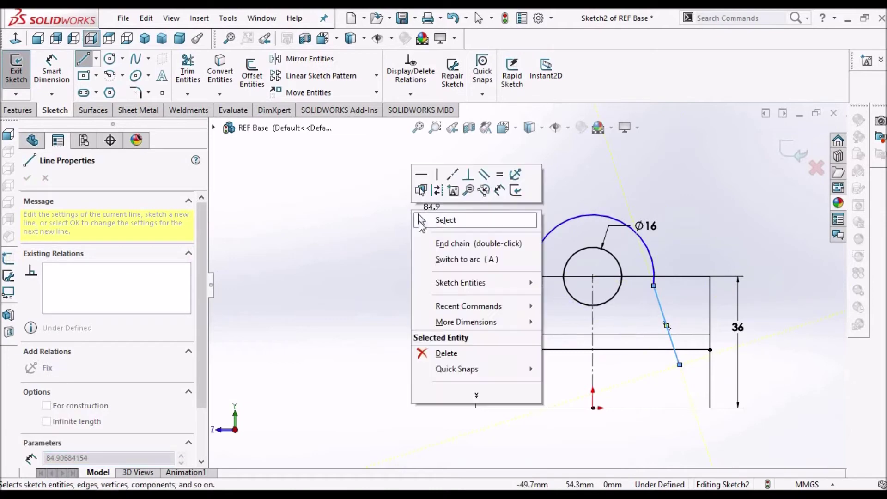
left_click(436, 220)
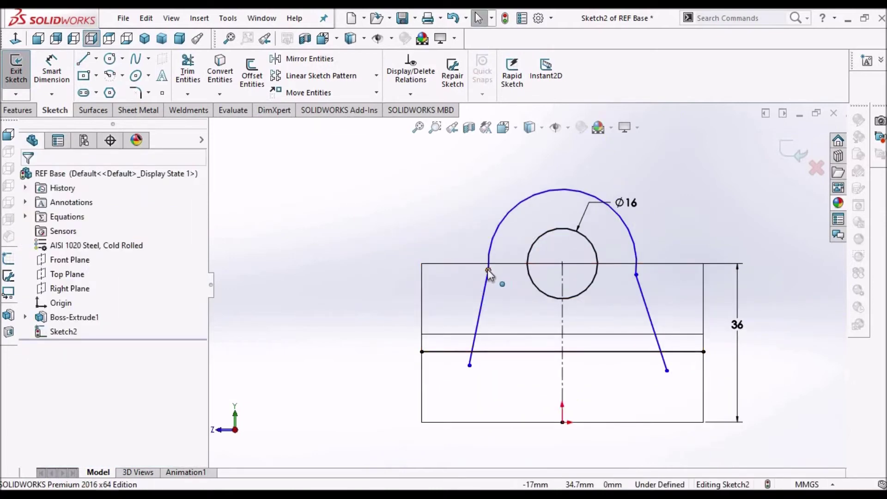
Make both slanted lines tangent to the arc at their shared endpoints.
left_click(487, 270)
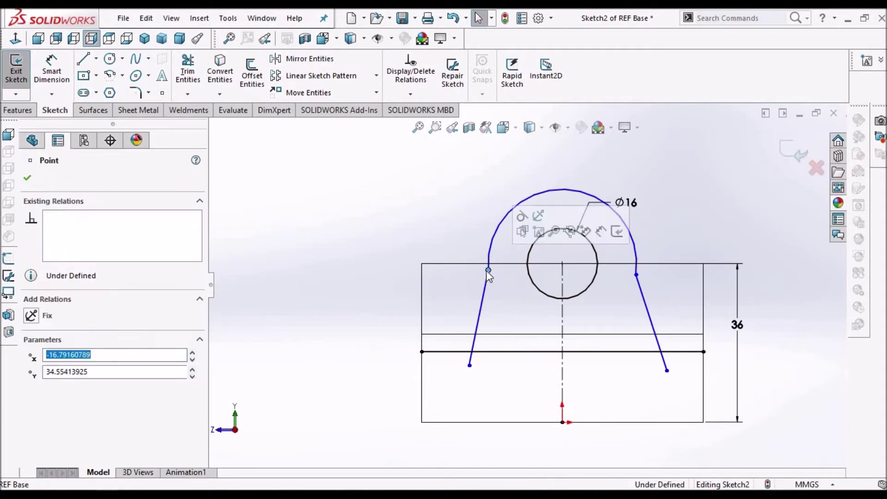
left_click(522, 215)
left_click(636, 274)
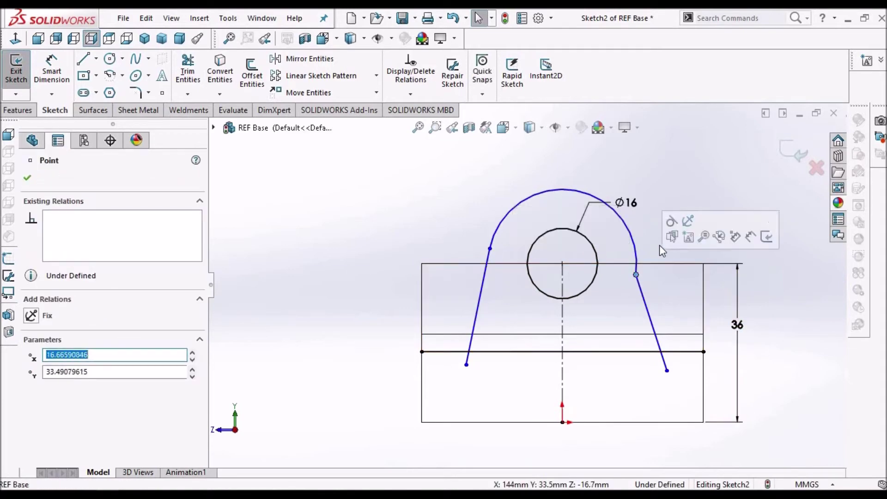
left_click(670, 223)
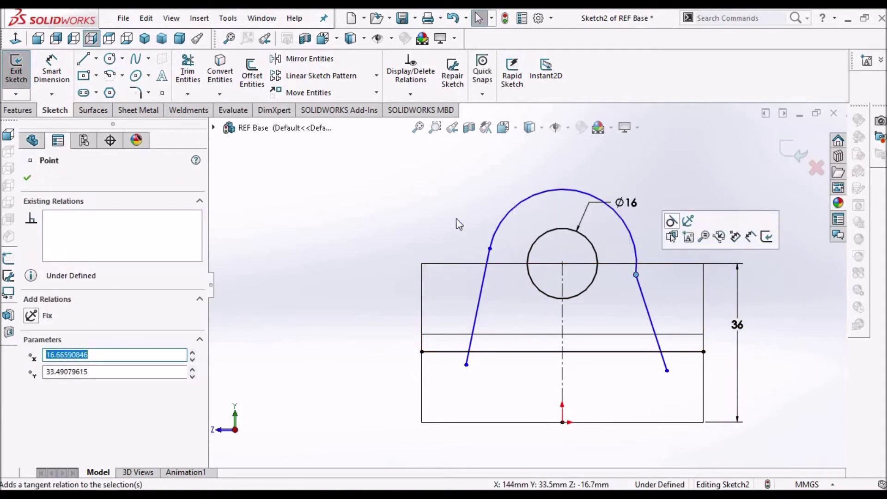
left_click(431, 207)
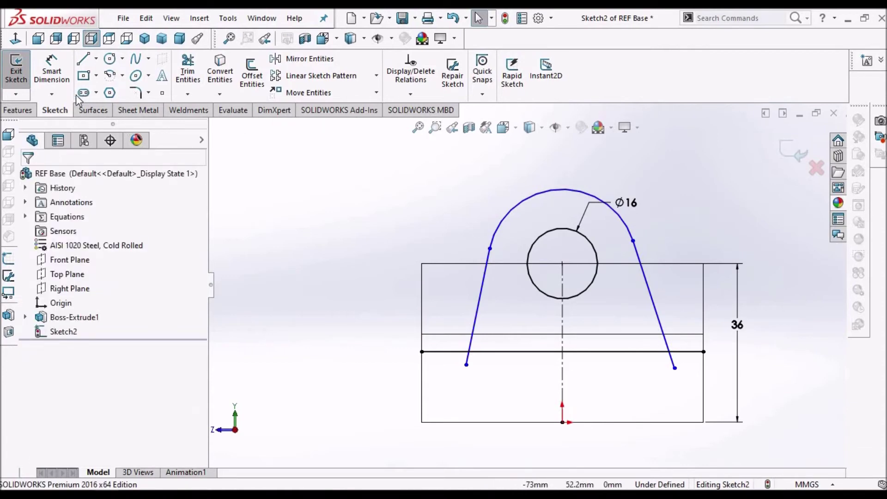
Dimension the angle between the two slanted lines as 50°.
left_click(52, 70)
left_click(652, 299)
left_click(481, 300)
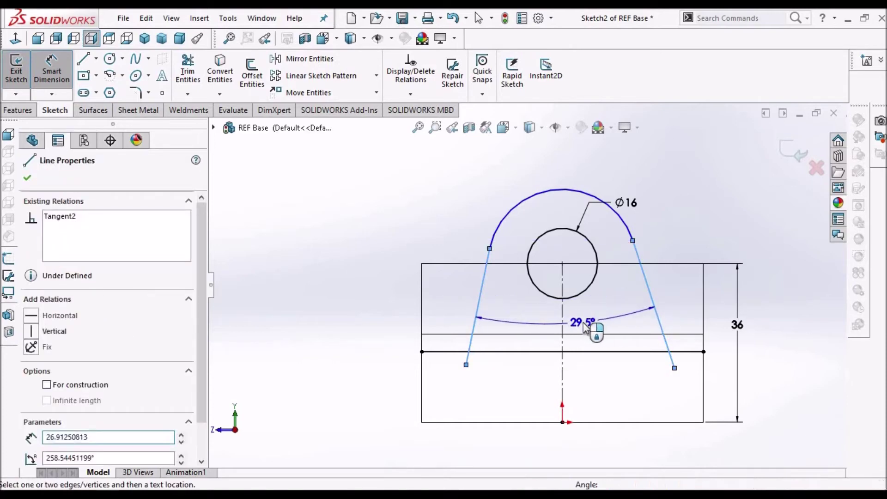
left_click(584, 326)
type("50")
key("Return")
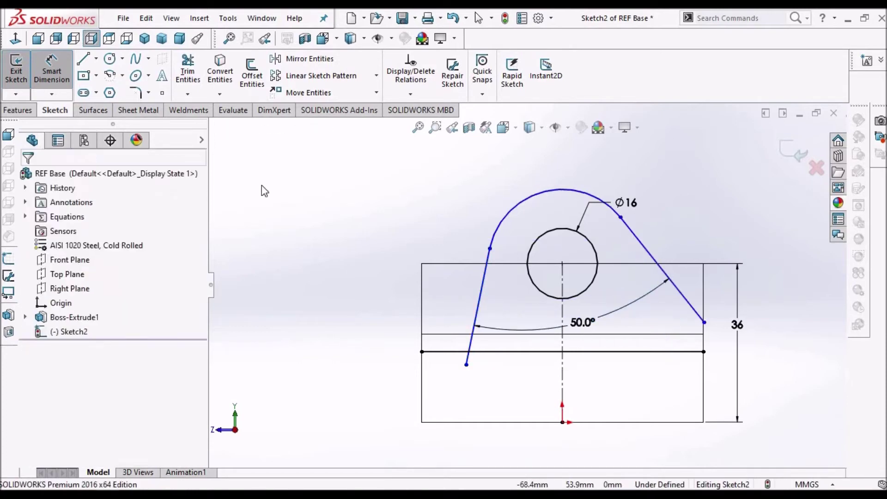
key("Escape")
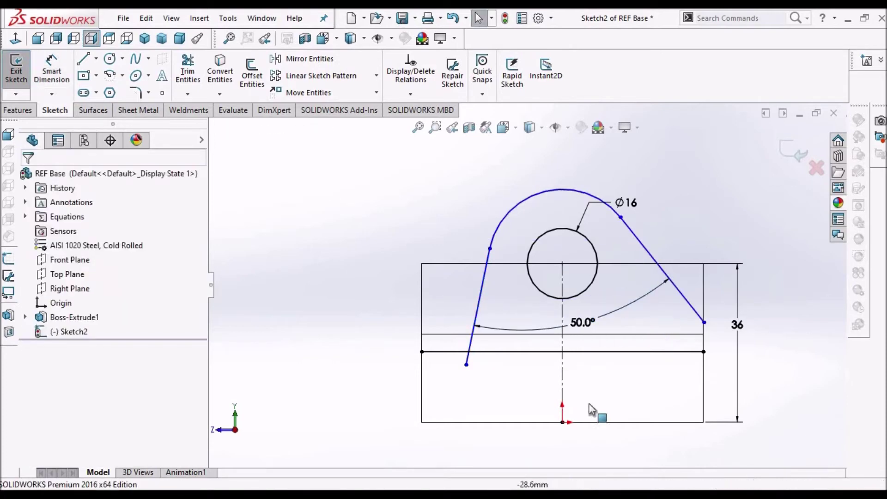
Make the arc's two endpoints symmetric about the vertical centerline.
left_click(562, 372)
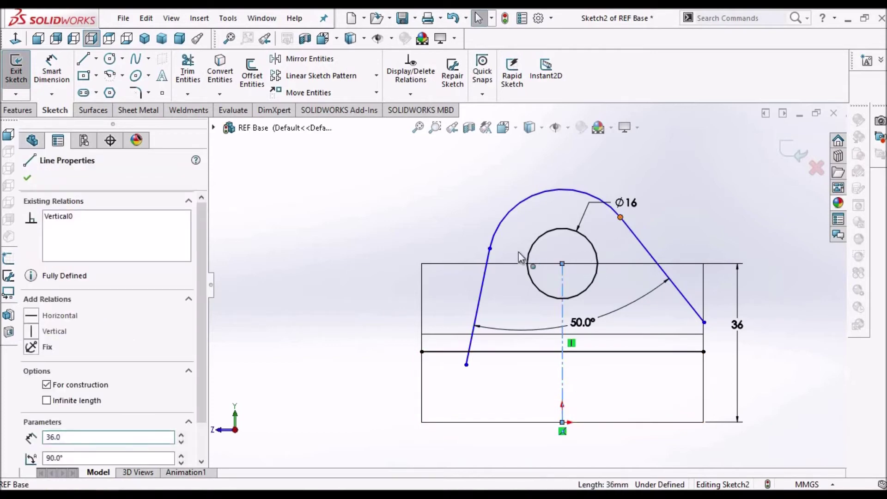
left_click(490, 250)
left_click(488, 257, "ctrl")
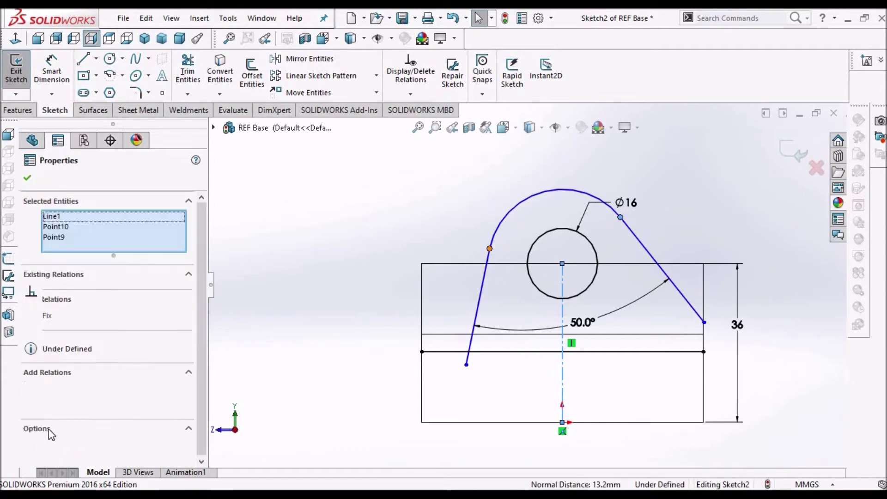
left_click(30, 389)
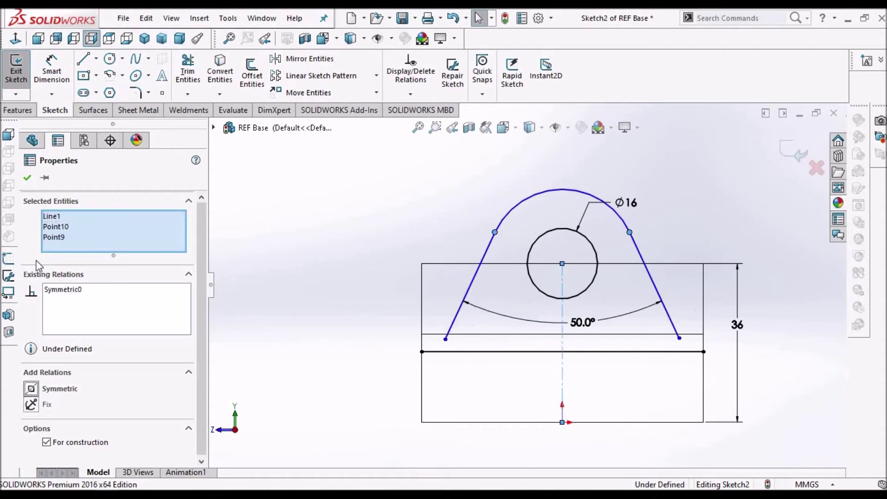
left_click(27, 177)
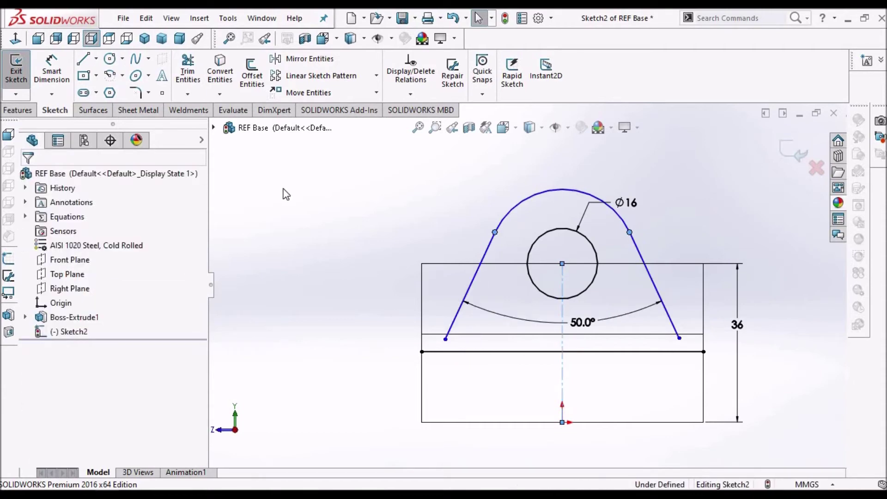
Corner-trim the converted ledge line with both slanted lines to close the support profile.
left_click(196, 72)
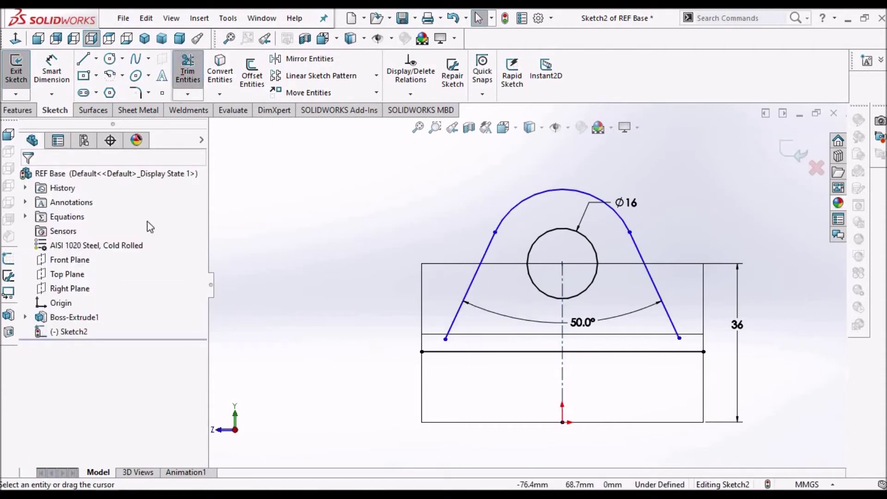
left_click(39, 331)
left_click(465, 312)
left_click(548, 353)
left_click(670, 323)
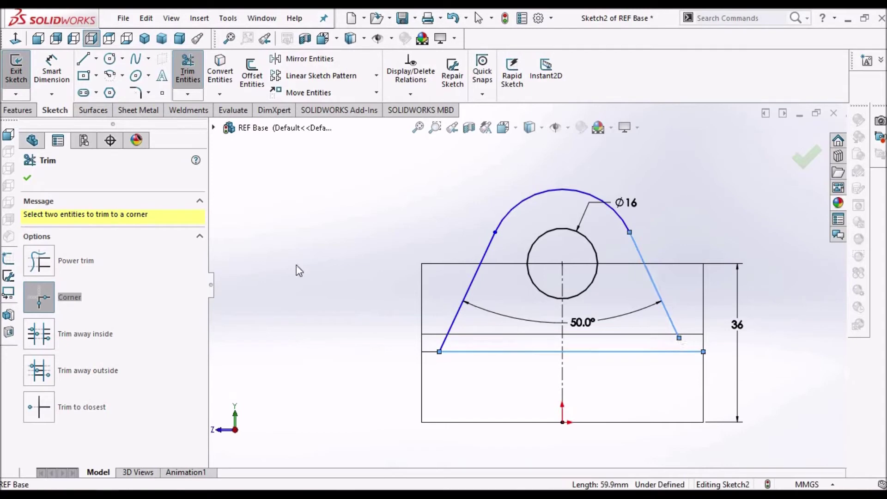
key("Escape")
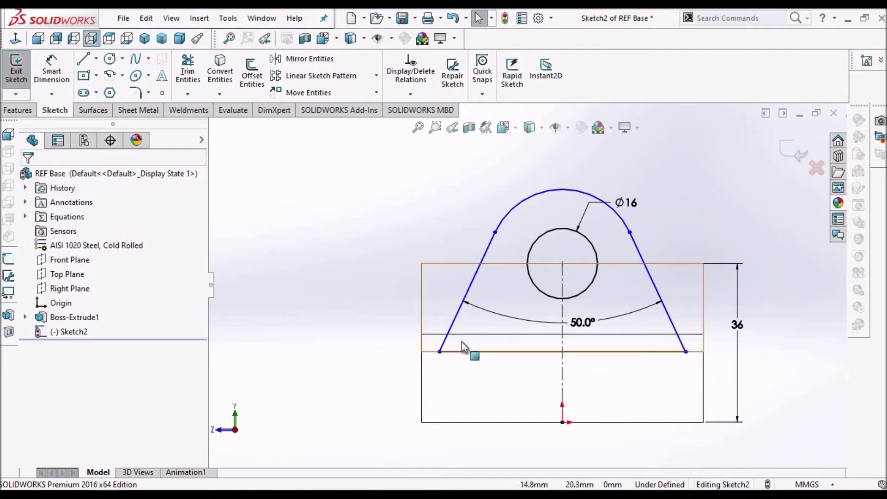
Move the profile's lower-left corner onto the outer end of the ledge edge so the profile spans the full base width.
left_click(437, 352)
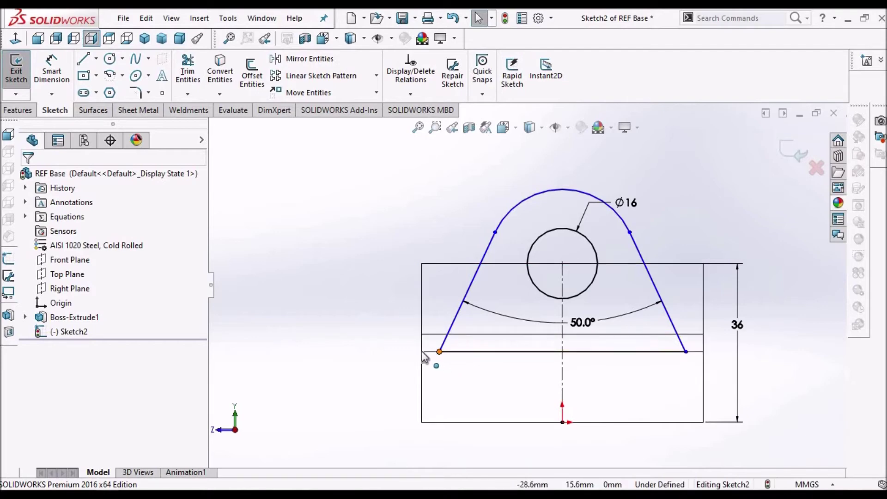
left_click_drag(420, 357, 421, 352)
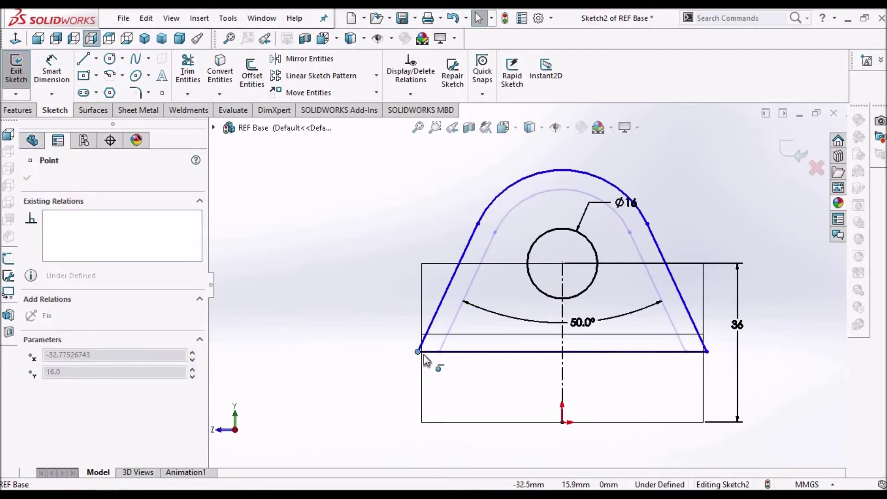
left_click(365, 381)
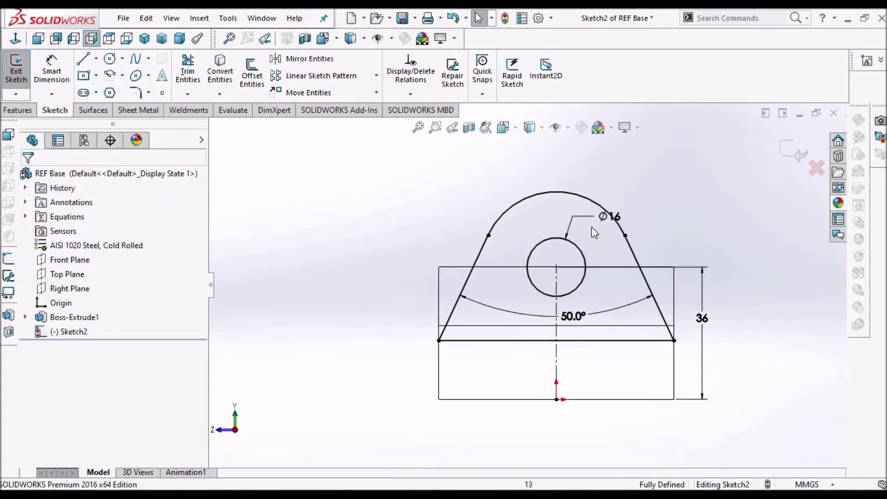
Extrude the support profile with its hole as a blind boss 22 mm deep, reversed to run inward over the base.
middle_click_drag(590, 233, 629, 284)
scroll(524, 286, "up", 3)
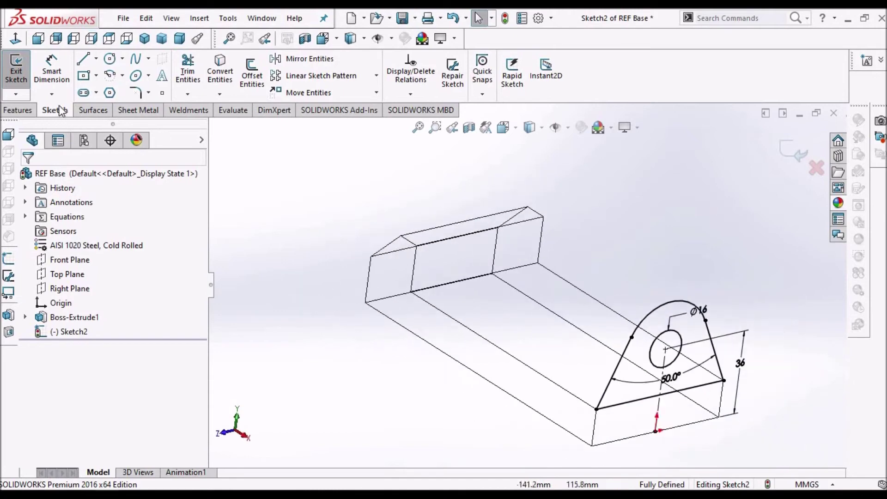
left_click(18, 110)
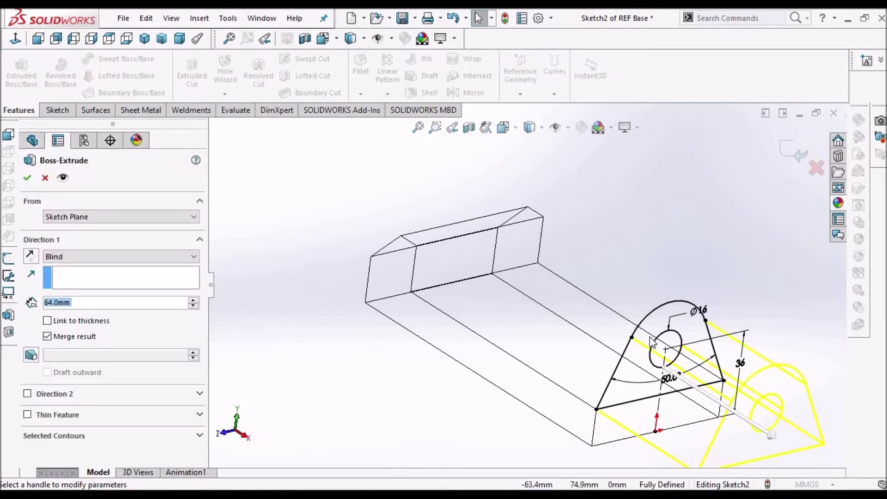
scroll(722, 407, "up", 2)
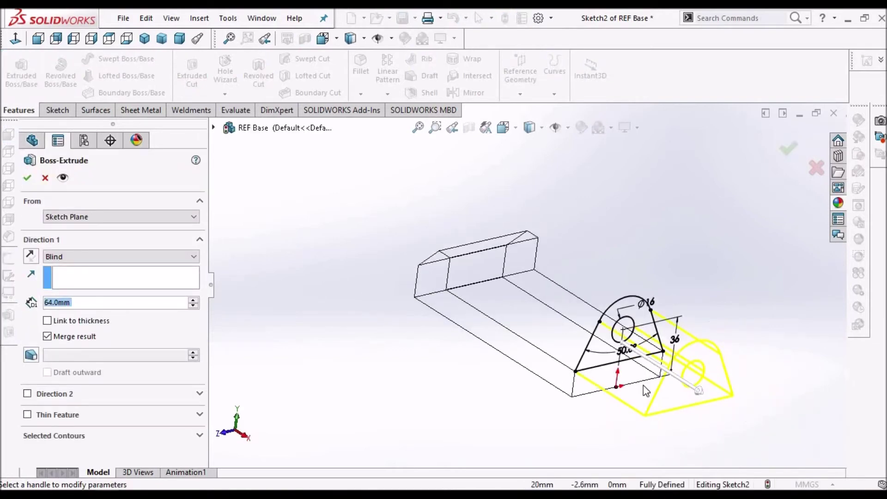
left_click(33, 261)
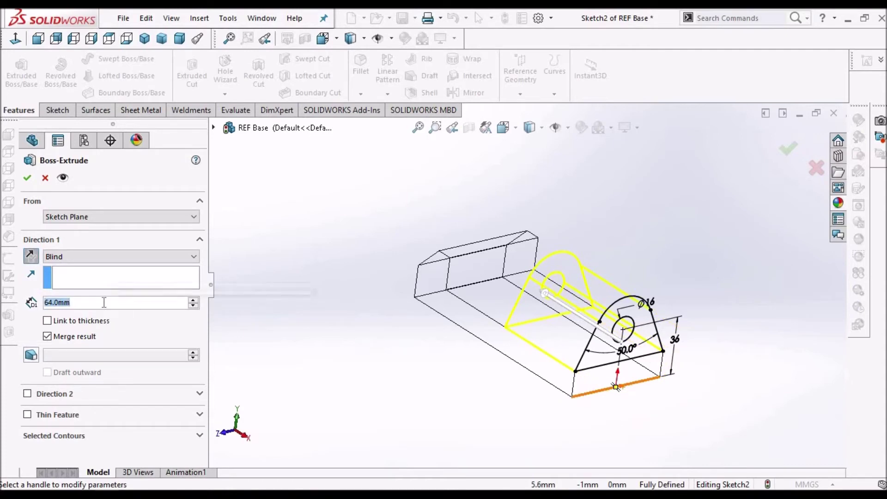
type("22")
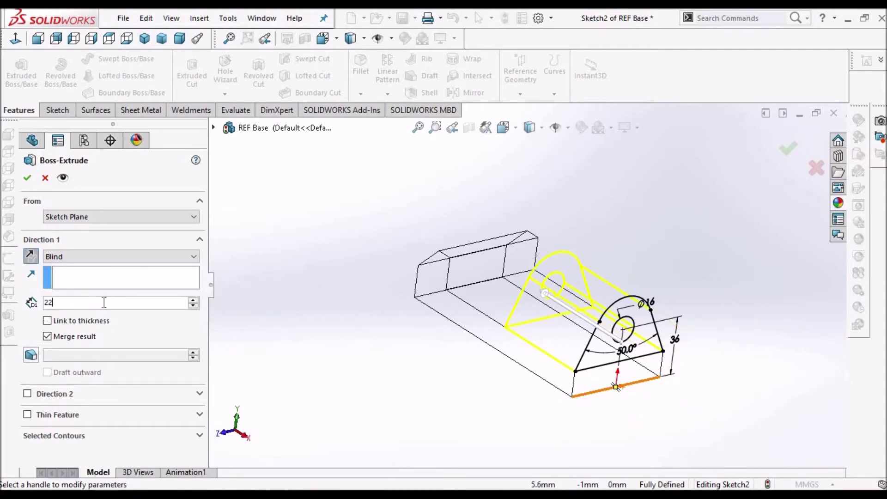
key("Return")
left_click(26, 177)
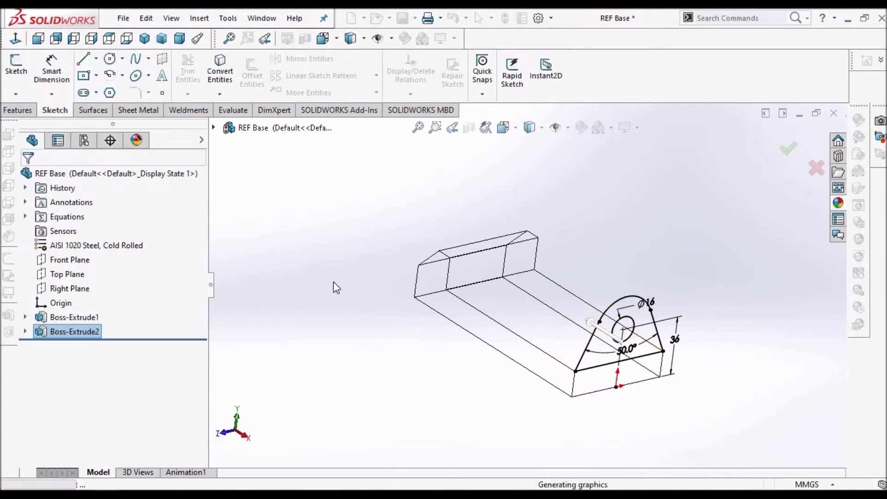
Shade the model with edges to inspect the new support, and consult the base's PDF drawing before returning to SOLIDWORKS.
left_click(529, 127)
left_click(530, 147)
mouse_move(591, 317)
middle_mouse_down()
mouse_move(596, 323)
mouse_move(588, 277)
mouse_move(614, 223)
mouse_move(597, 238)
middle_mouse_up()
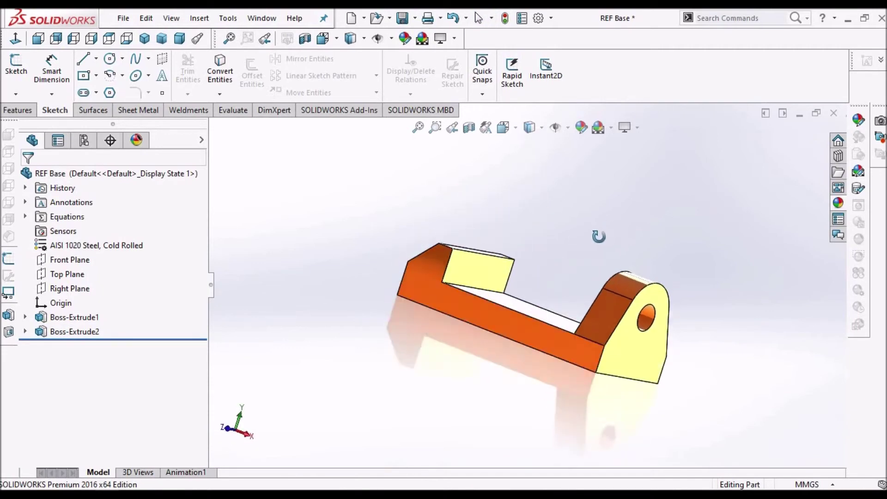
key("alt+Tab")
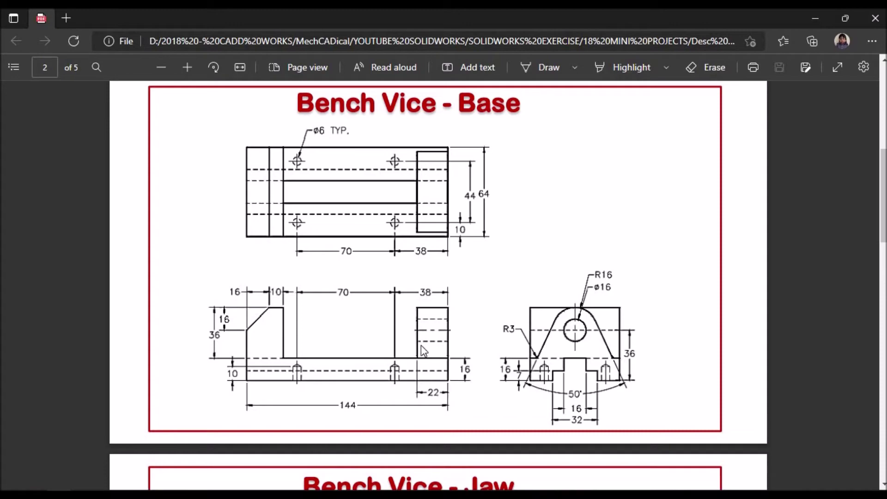
key("alt+Tab")
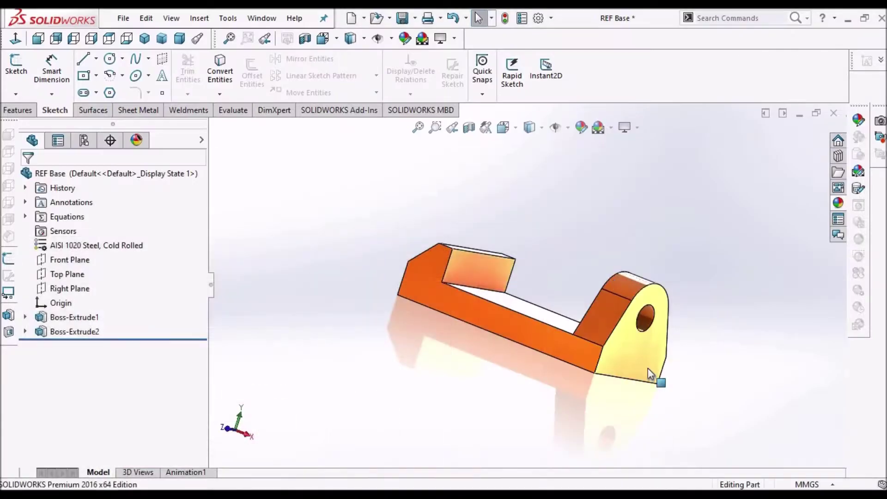
Start a sketch on the Right Plane in wireframe display and convert the base's bottom edge into a sketch line.
left_click(645, 363)
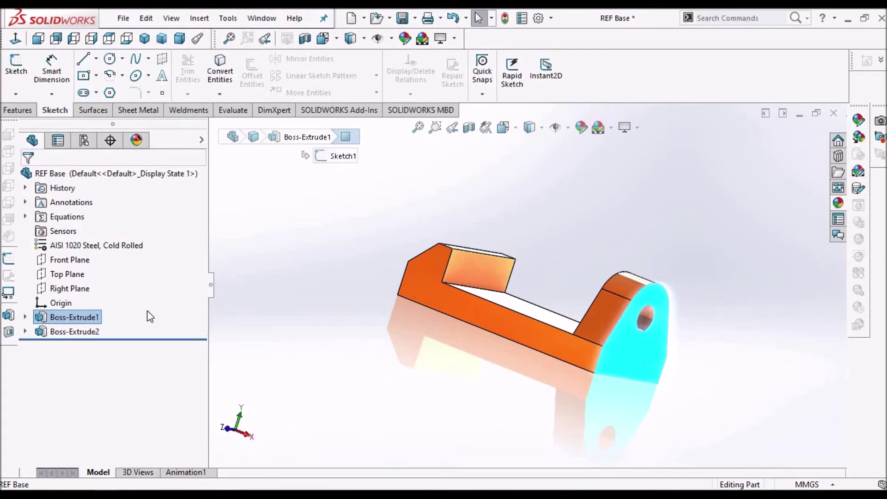
left_click(64, 289)
middle_click_drag(529, 297, 494, 334)
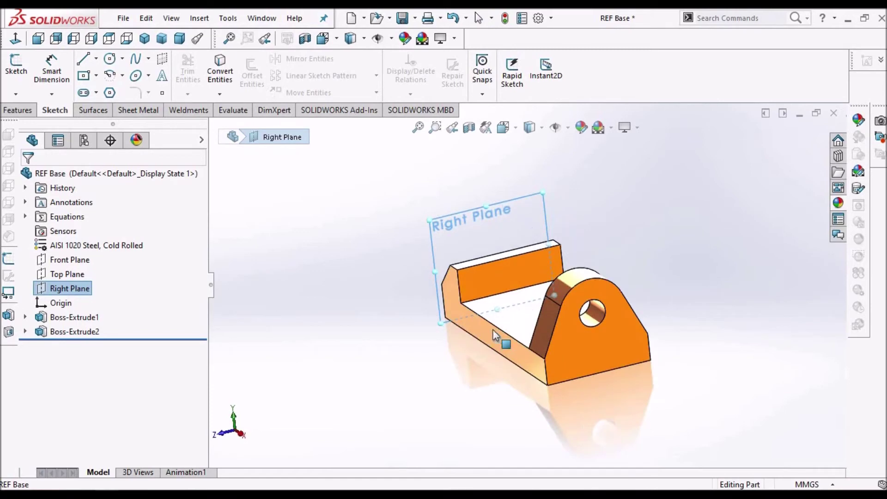
left_click(16, 67)
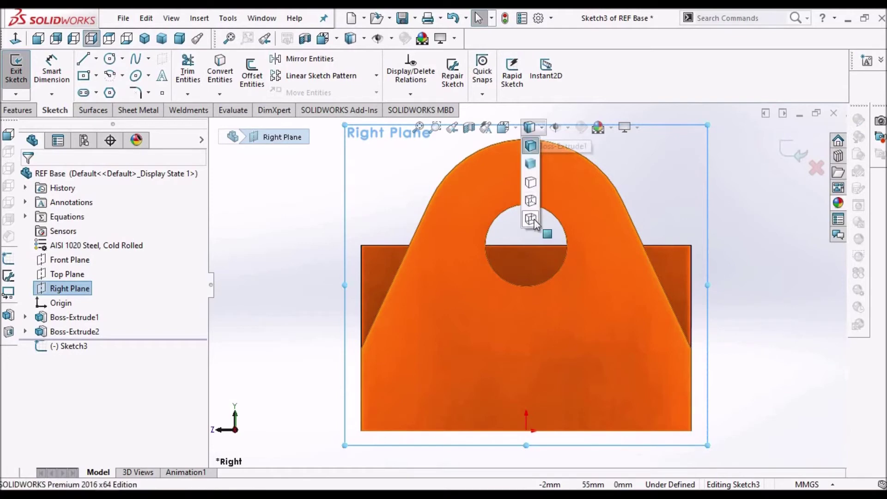
left_click(530, 221)
key("f")
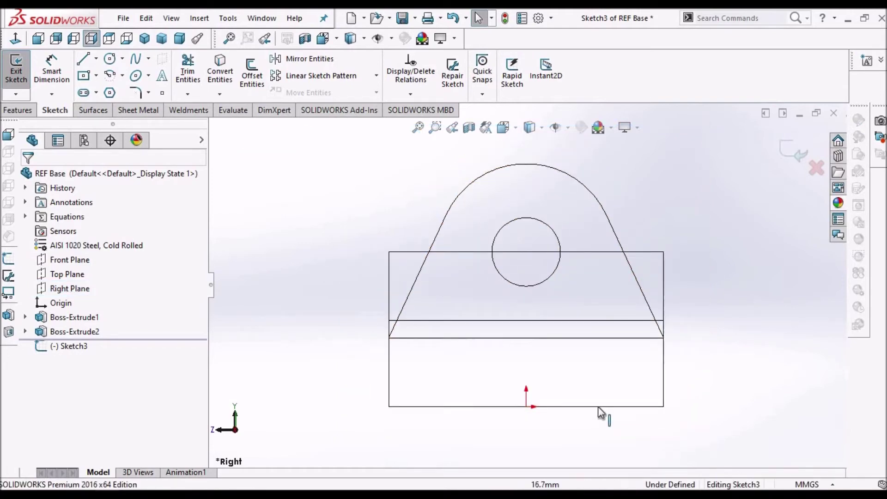
left_click(597, 406)
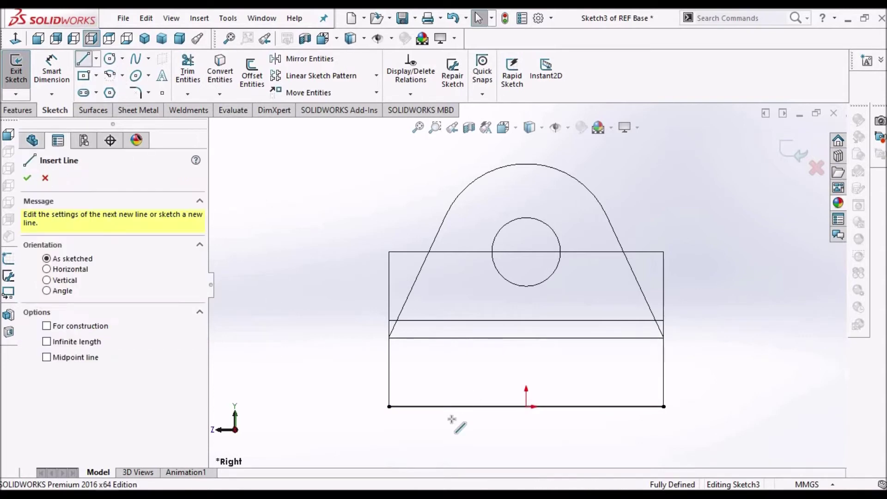
Sketch an open stepped inverted-T slot outline crossing the bottom edge, with a top line about 16 mm wide and side ledges about 11 mm.
scroll(455, 415, "down", 2)
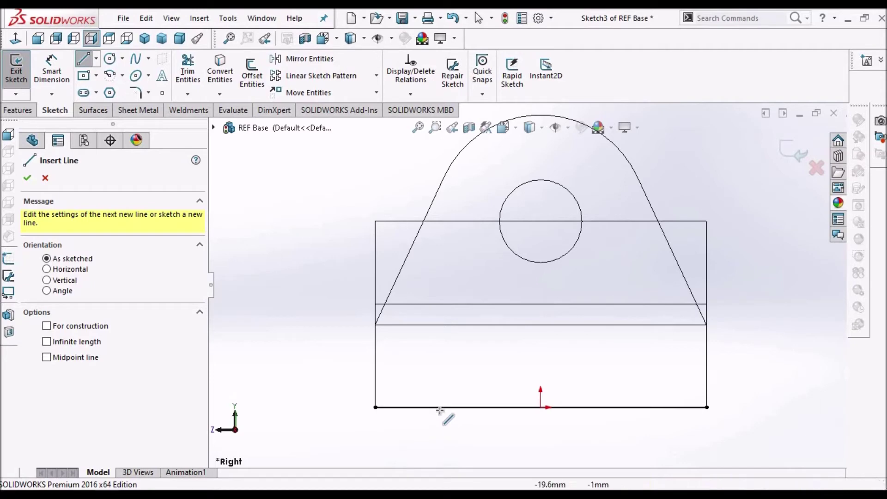
left_click(442, 411)
left_click(439, 414)
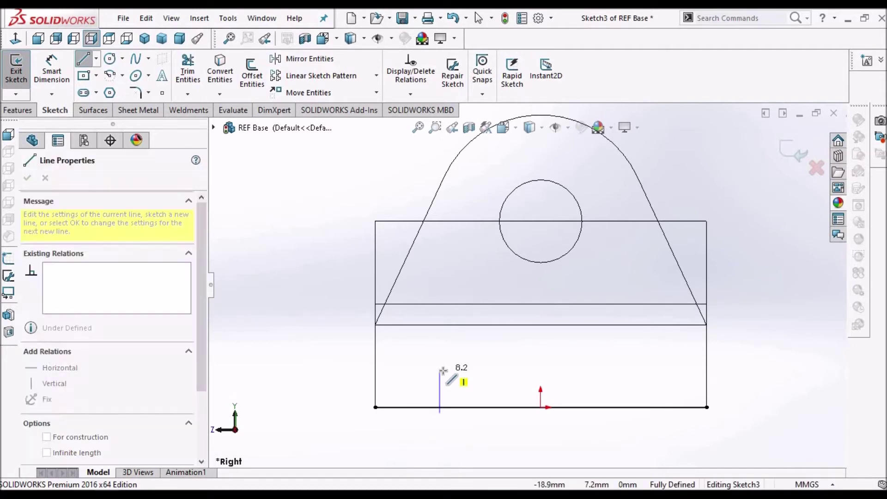
left_click(494, 368)
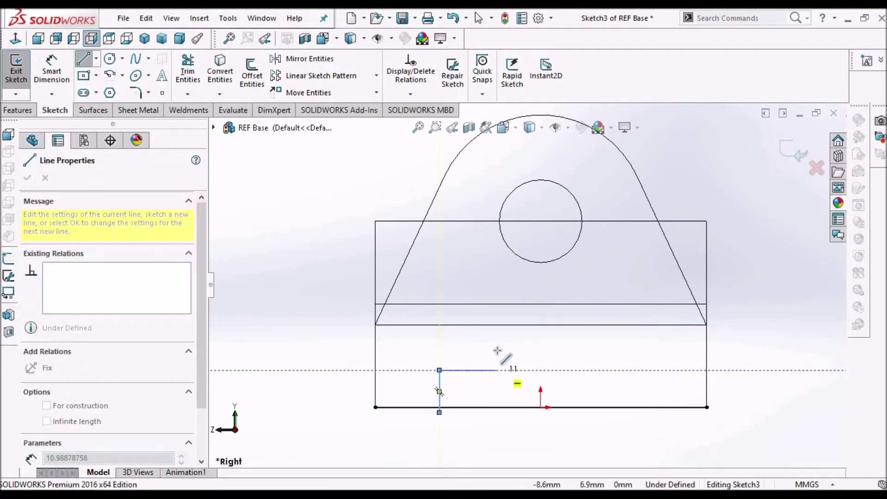
left_click(496, 335)
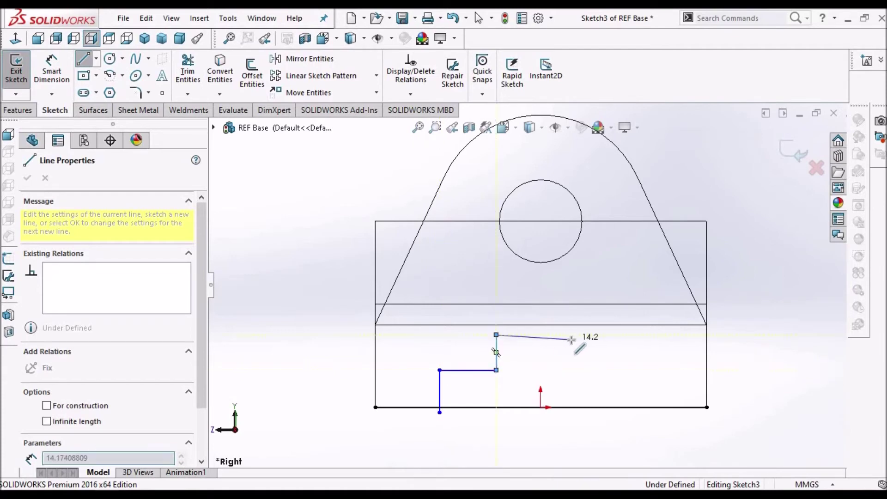
left_click(577, 335)
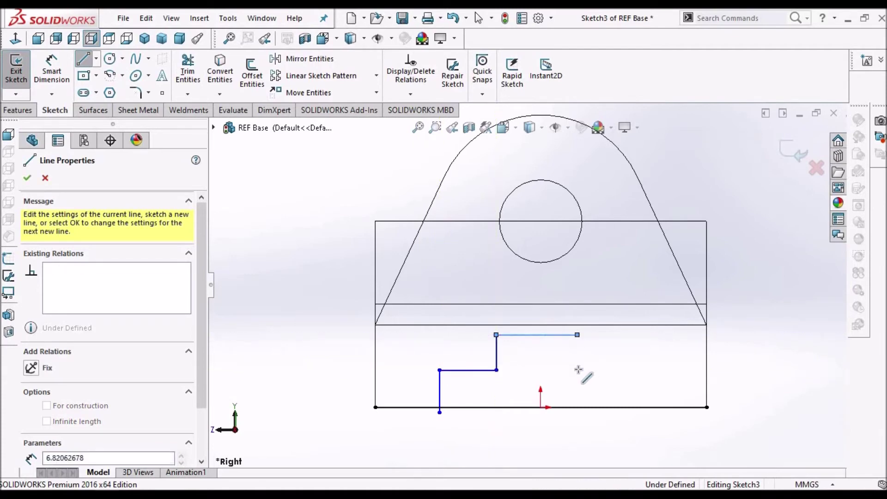
left_click(576, 370)
left_click(576, 369)
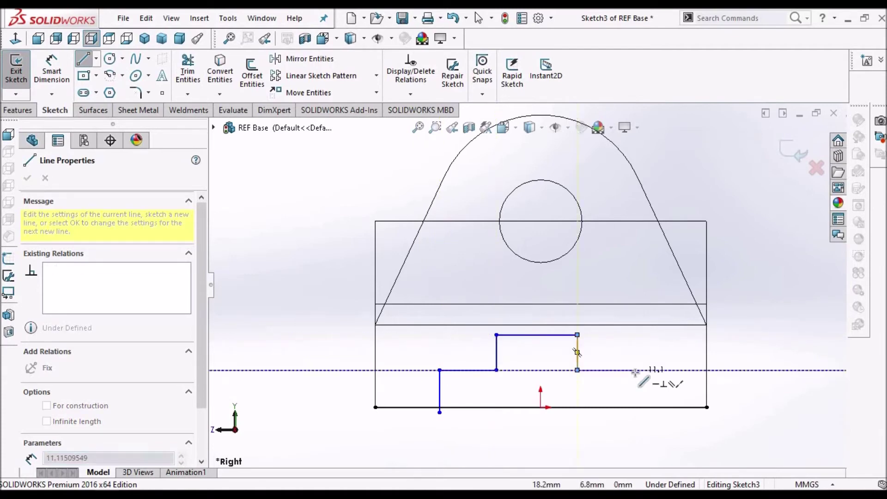
left_click(635, 370)
left_click(635, 417)
right_click(307, 290)
left_click(339, 300)
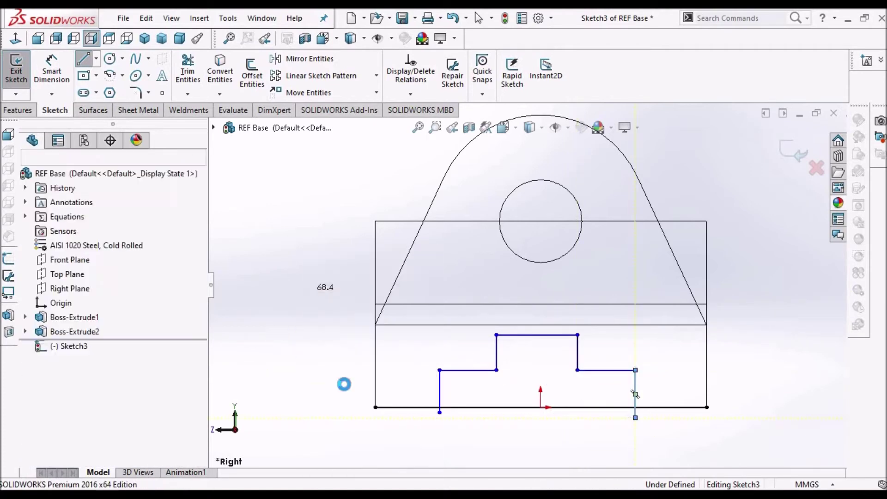
left_click(254, 243)
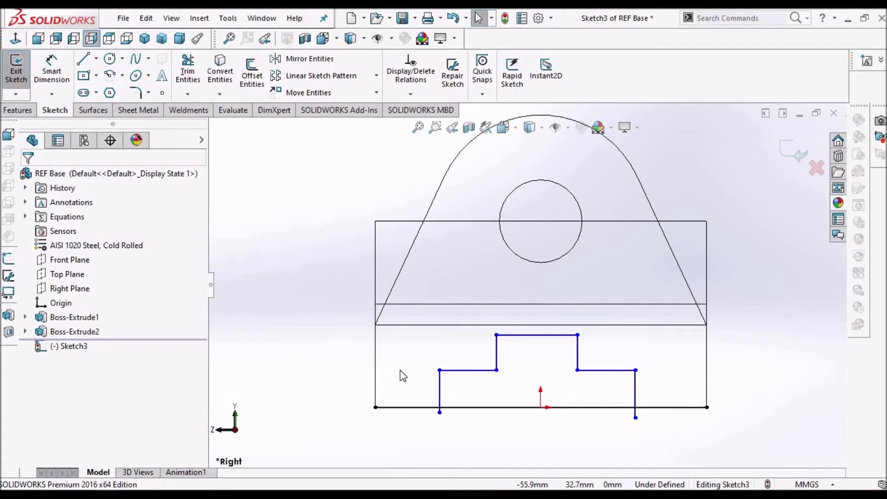
Add a vertical relation between the midpoint of the slot's top line and the origin.
left_click(541, 337)
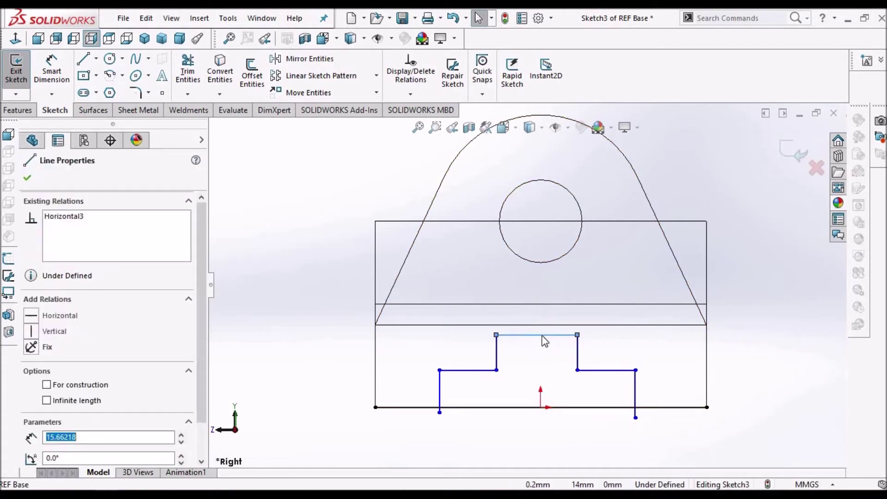
right_click(543, 341)
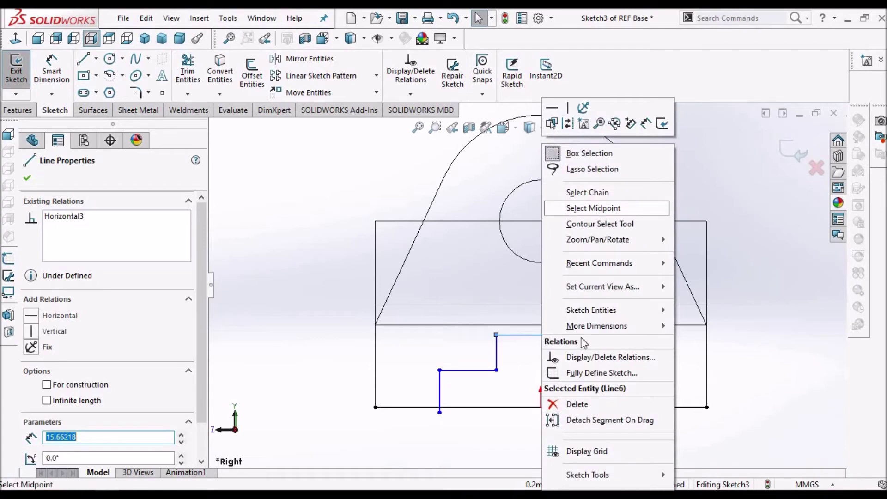
left_click(593, 208)
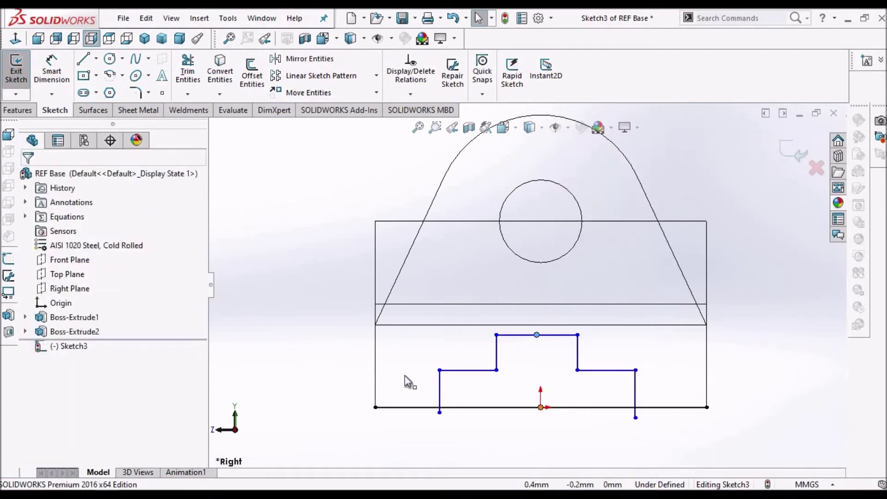
left_click(32, 405)
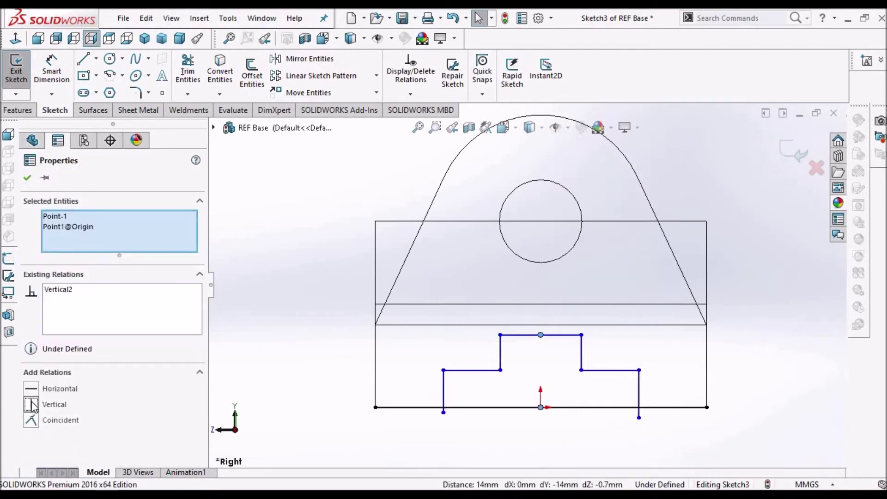
left_click(268, 279)
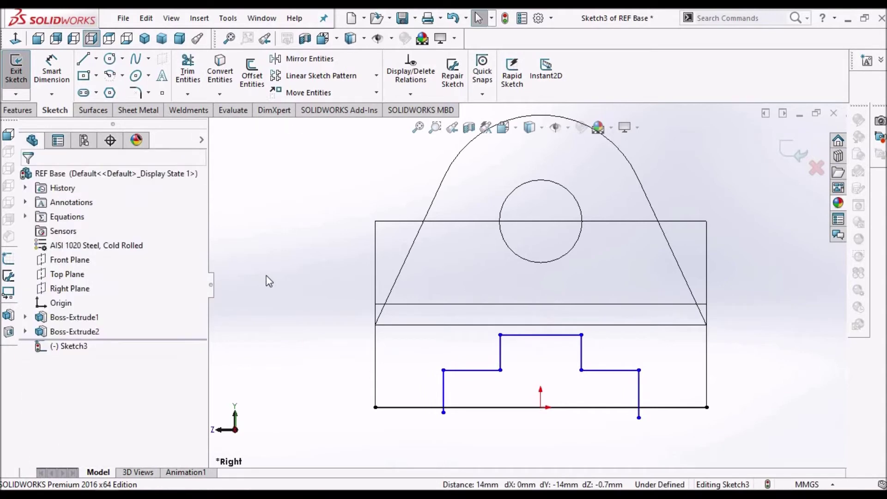
Make the slot's two horizontal ledge lines equal in length.
left_click(609, 369)
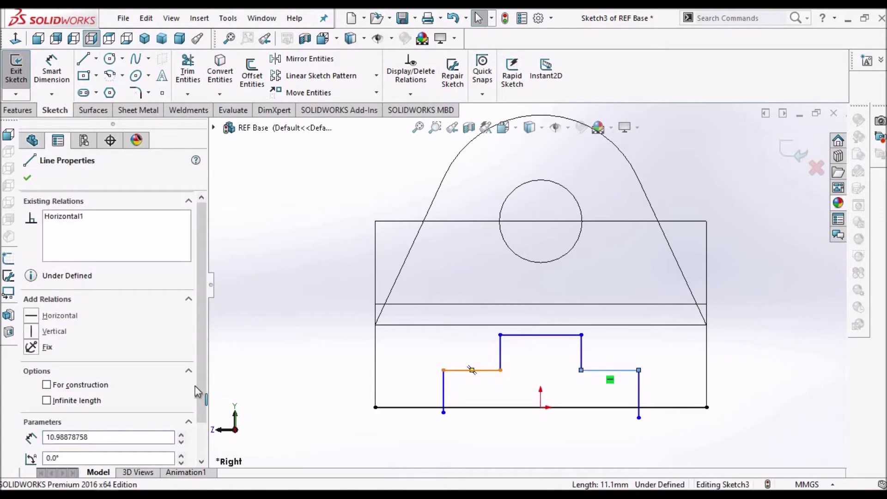
left_click(471, 369, "ctrl")
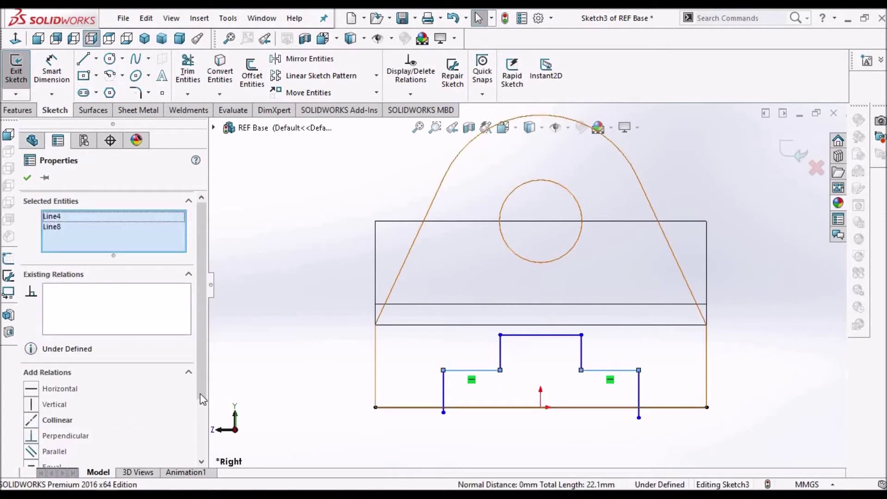
scroll(200, 393, "down", 2)
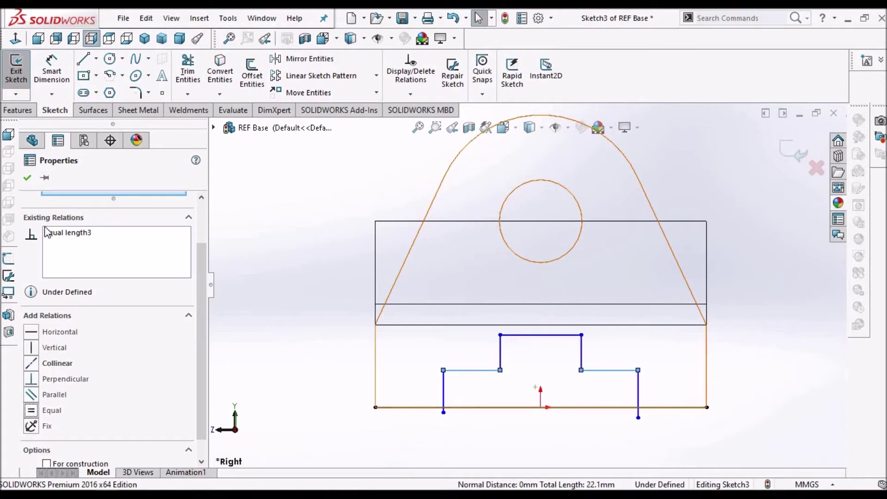
left_click(287, 290)
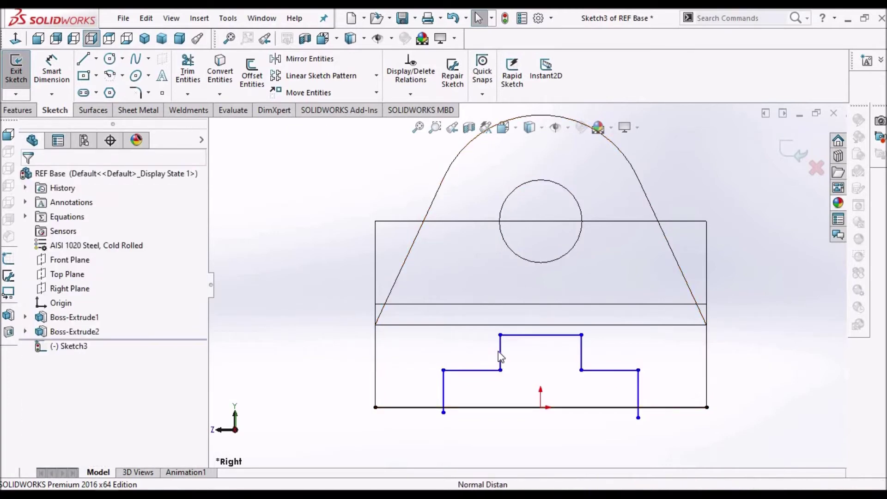
Make the two upper vertical lines of the slot outline equal in length.
left_click(581, 344)
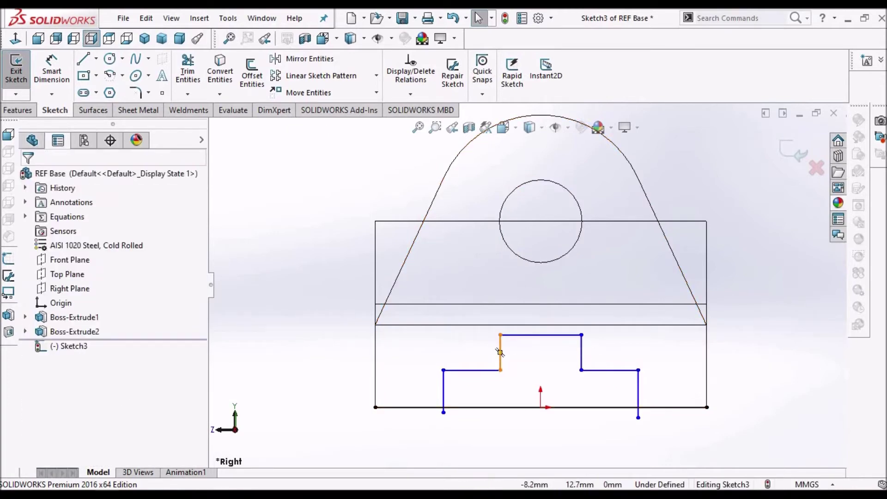
left_click(582, 348, "ctrl")
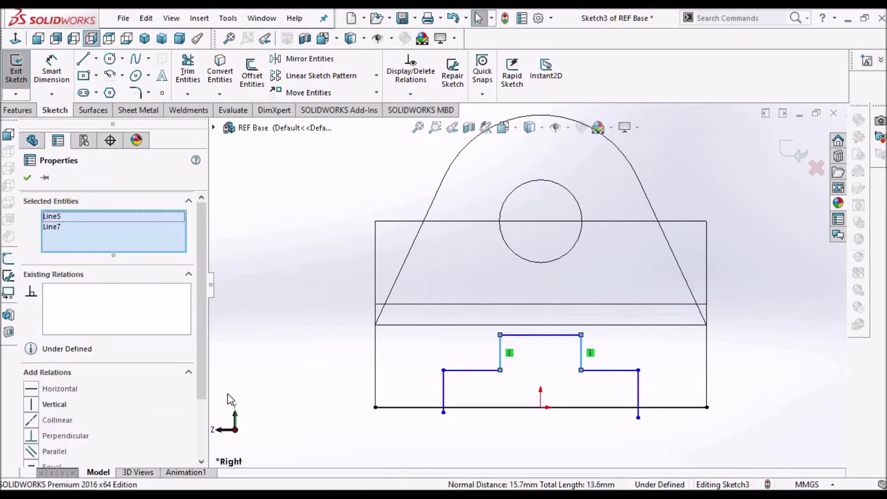
scroll(204, 392, "down", 2)
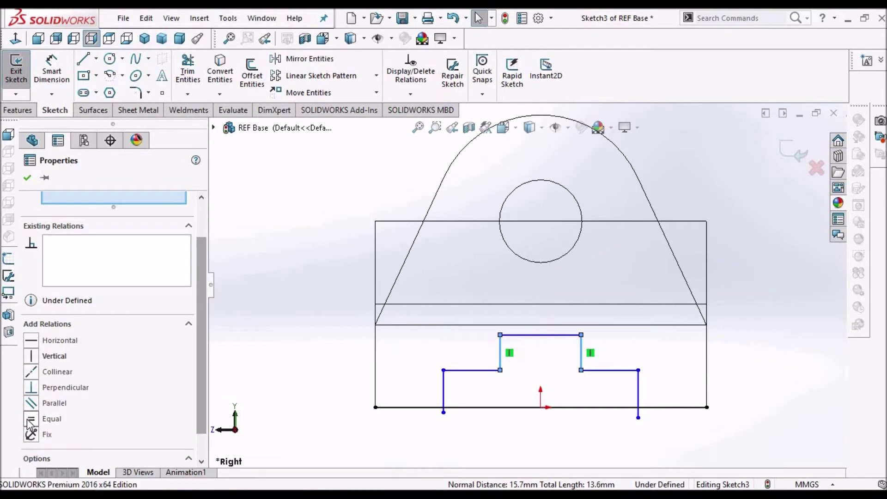
left_click(28, 178)
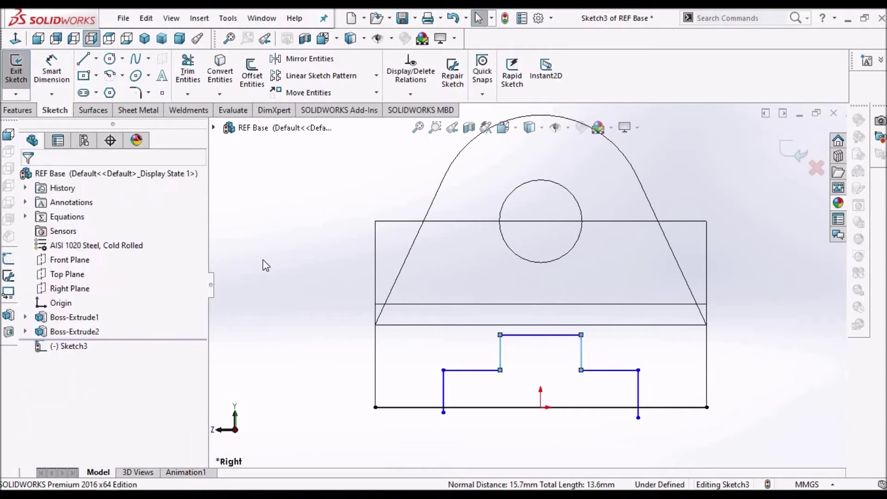
Corner-trim the converted bottom line with both lower vertical lines to close the slot profile.
left_click(187, 69)
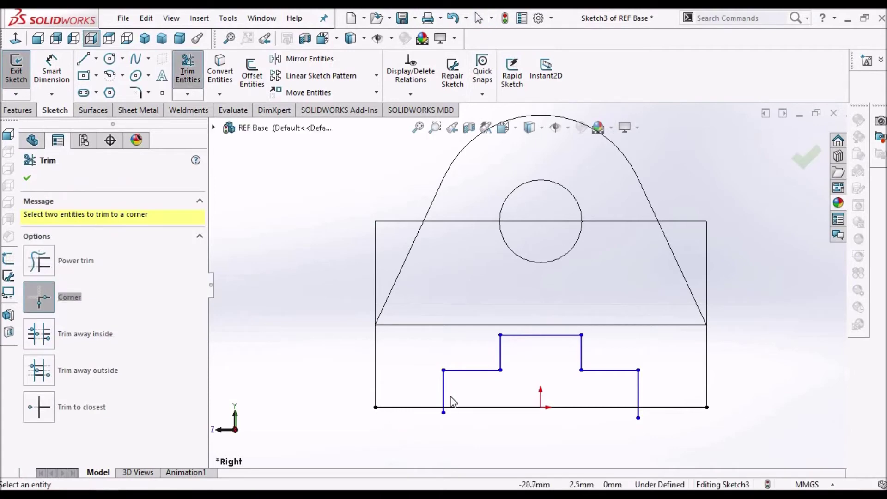
left_click(442, 390)
left_click(530, 408)
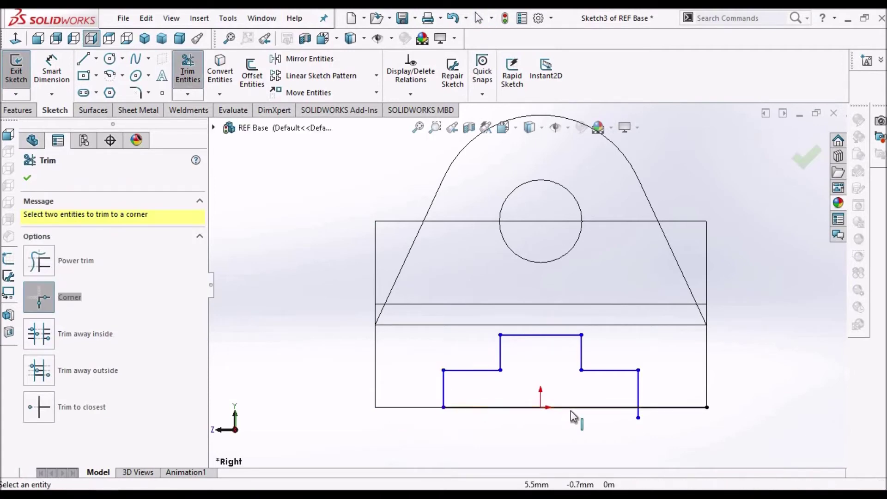
left_click(571, 411)
left_click(639, 393)
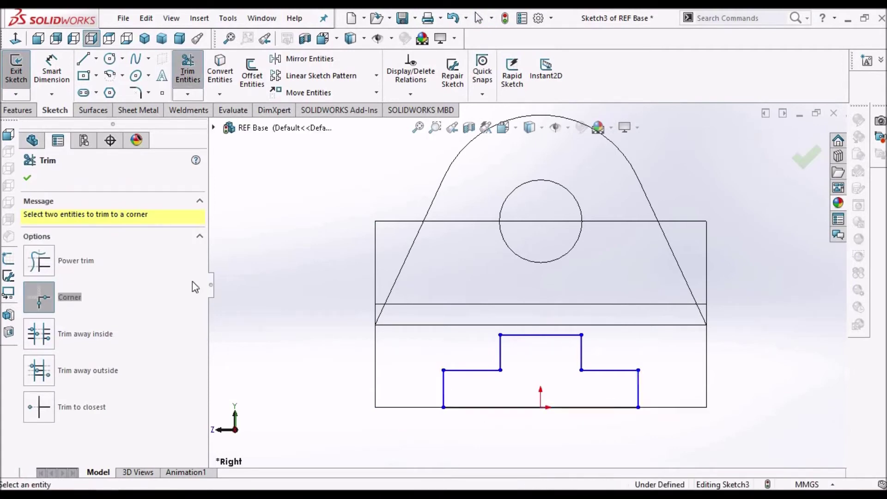
left_click(28, 178)
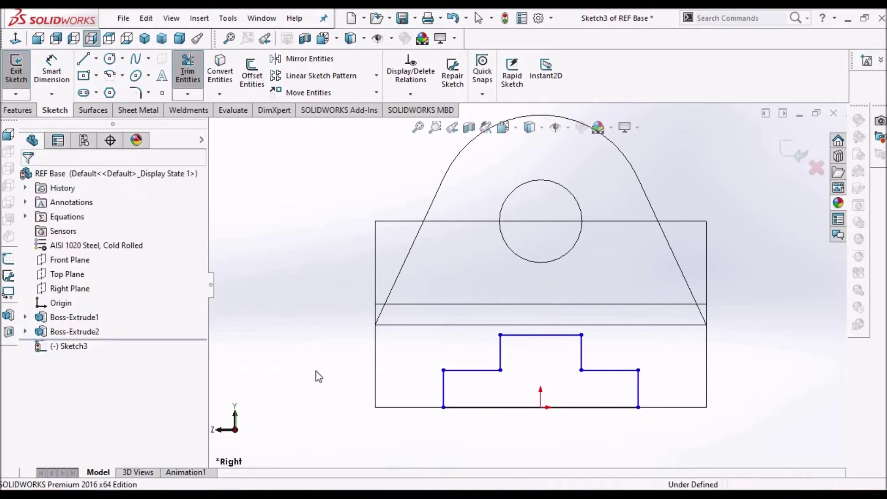
Make the midpoint of the slot's bottom line coincident with the origin.
left_click(582, 408)
right_click(583, 408)
left_click(645, 212)
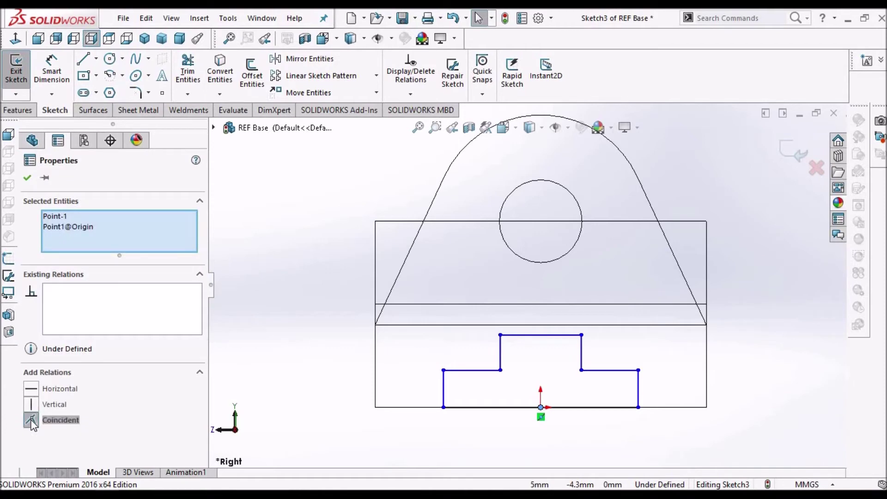
left_click(362, 313)
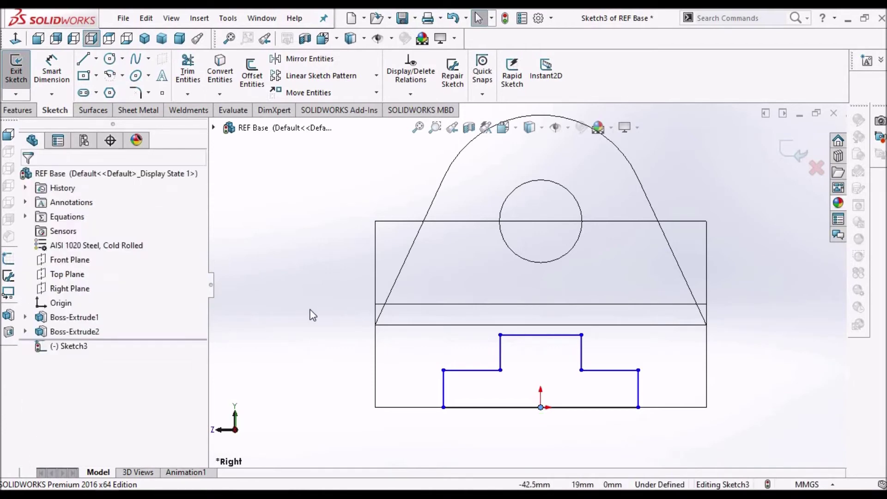
Dimension the top horizontal line of the slot profile with a length of 16 mm.
scroll(578, 352, "up", 2)
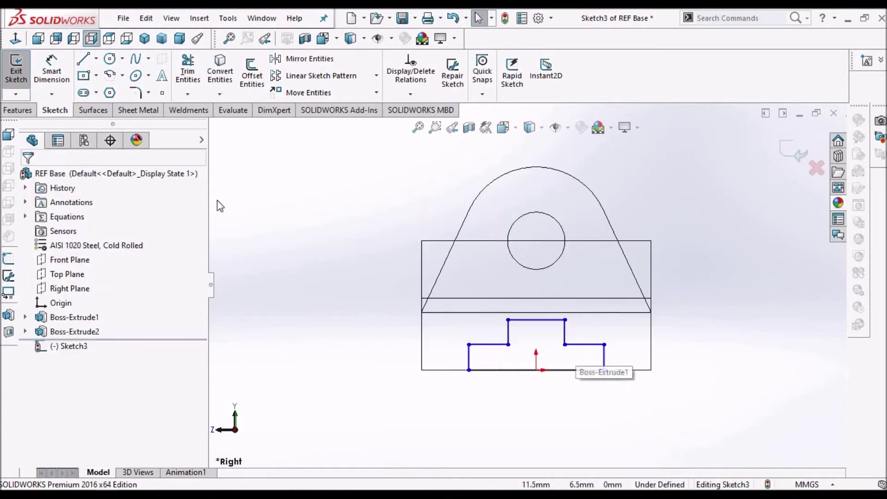
left_click(43, 74)
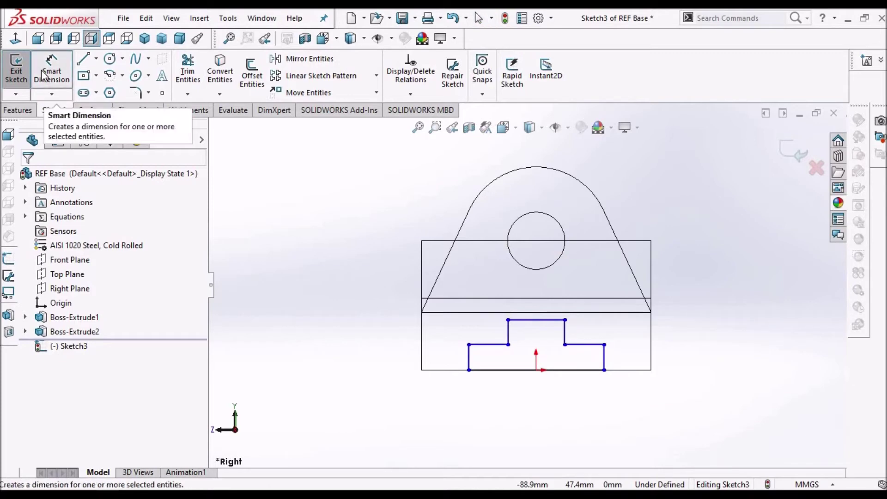
left_click(534, 319)
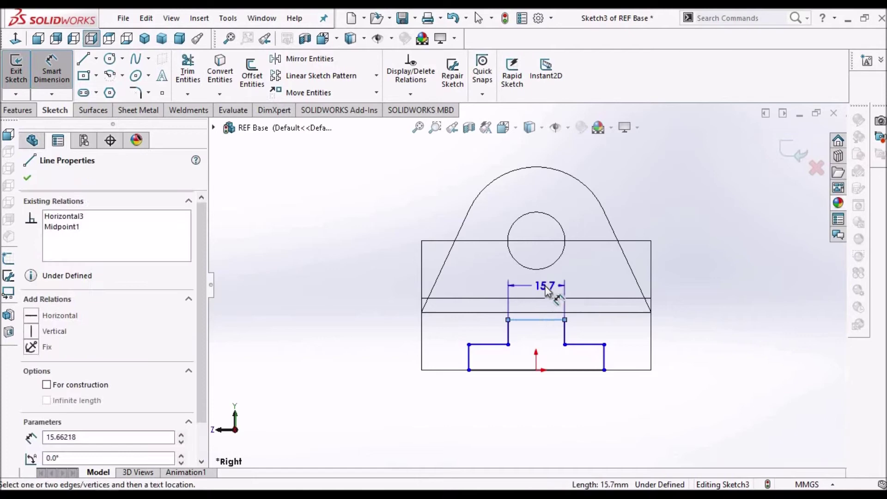
left_click(547, 287)
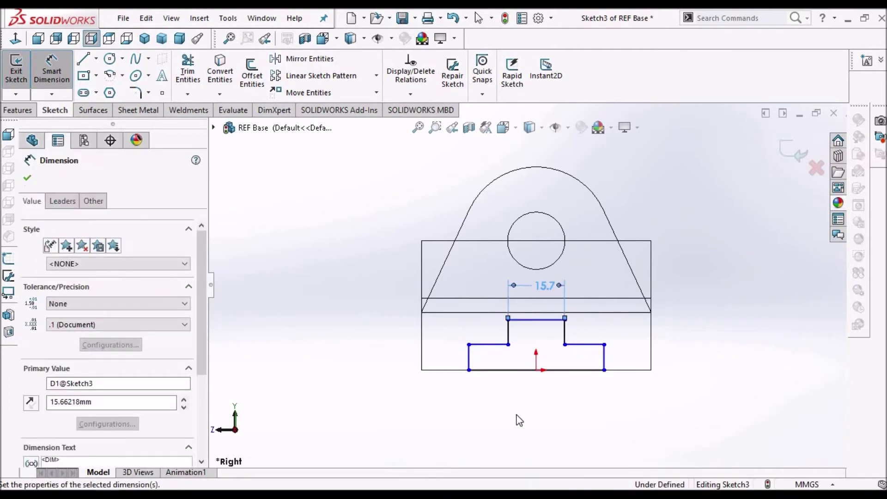
left_click(517, 420)
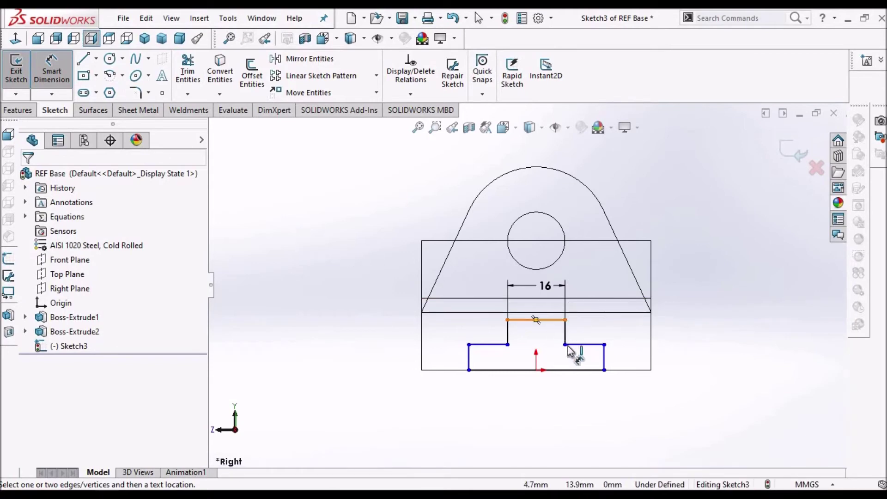
Dimension the slot's overall height between its top and bottom lines as 16 mm.
left_click(575, 370)
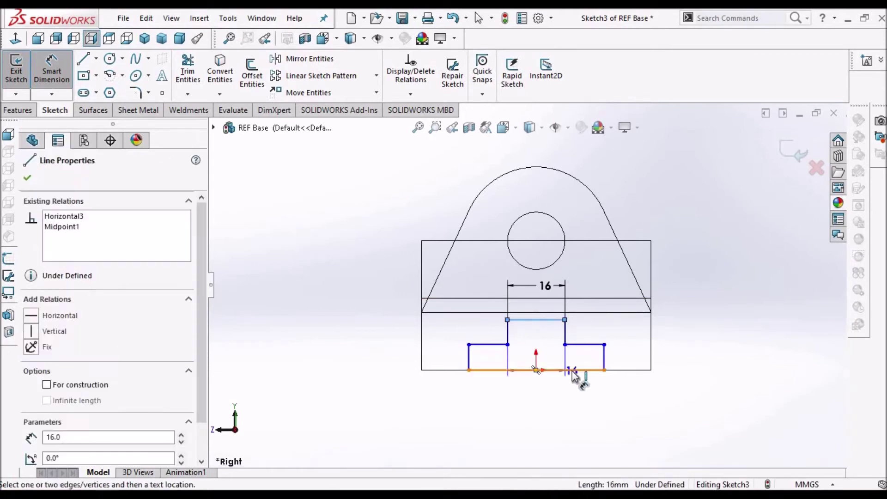
left_click(386, 339)
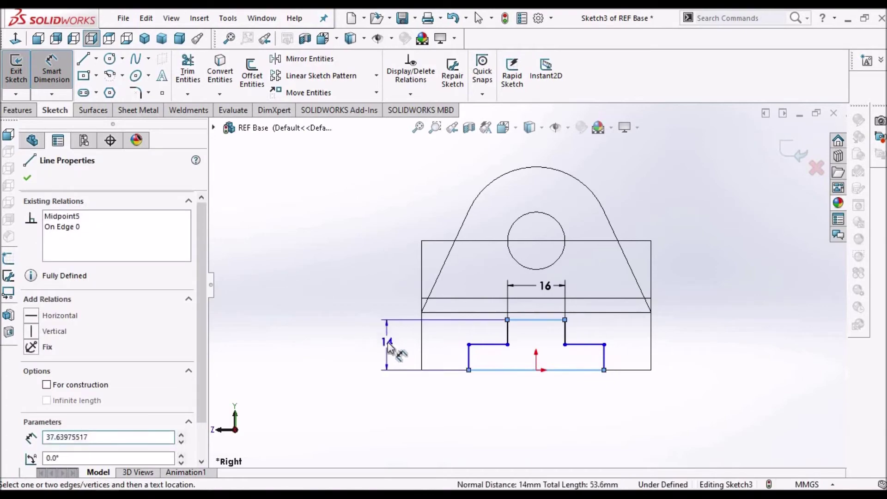
type("16.0mm")
key("Return")
Check the base drawing in the PDF and dimension the height of the slot's lower step as 7 mm.
key("alt+Tab")
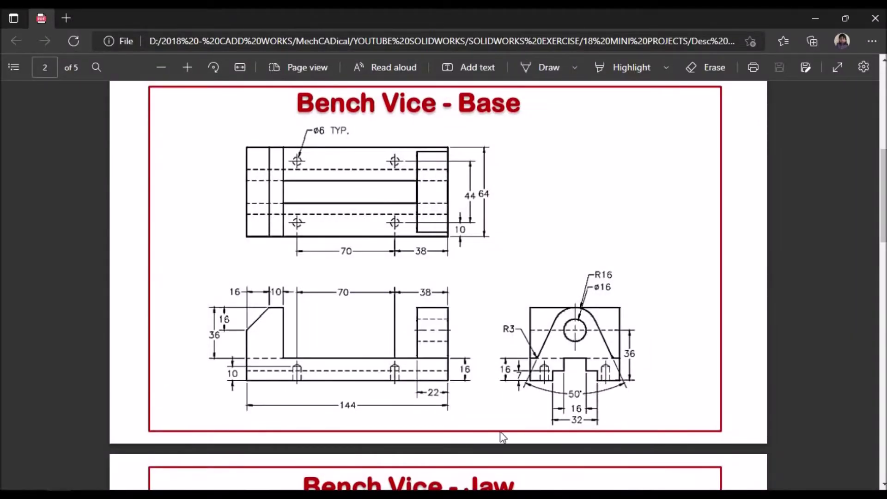
key("alt+Tab")
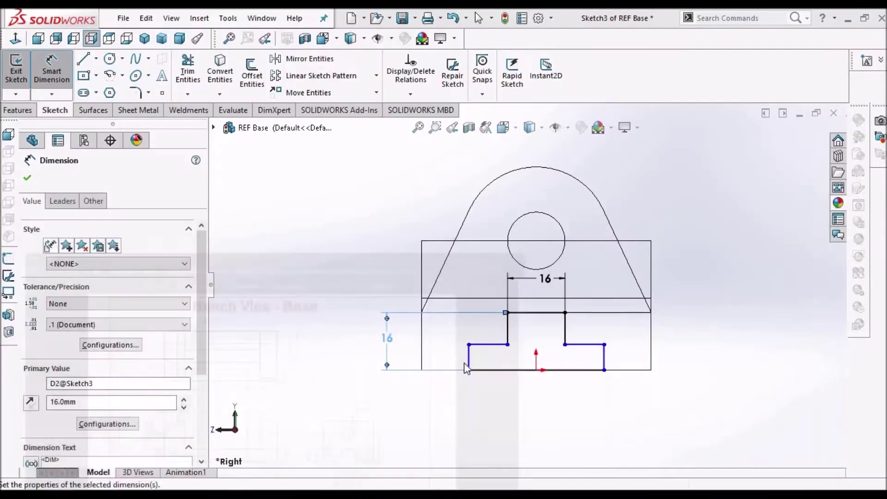
left_click(550, 413)
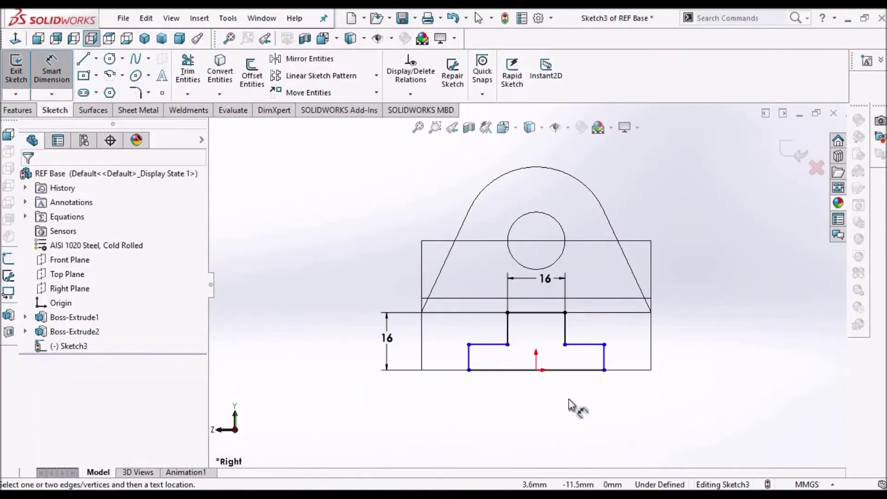
left_click(691, 359)
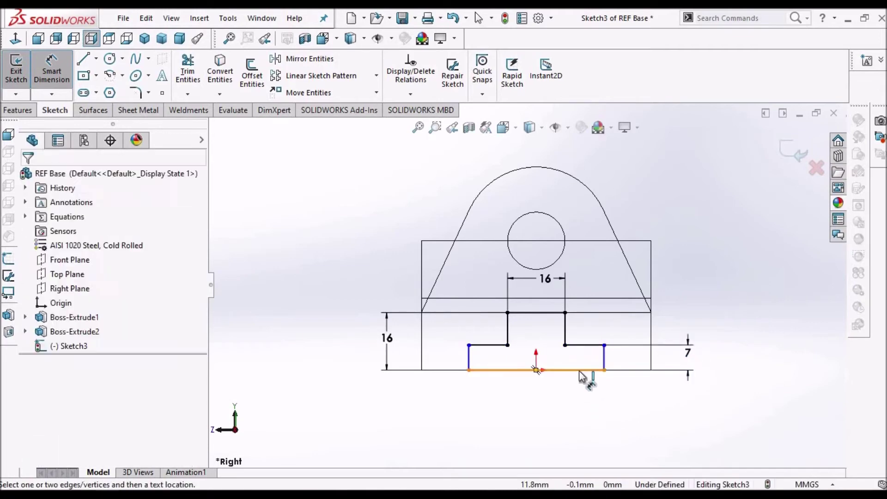
Dimension the slot's bottom line with a width of 32 mm and finish dimensioning.
left_click(572, 399)
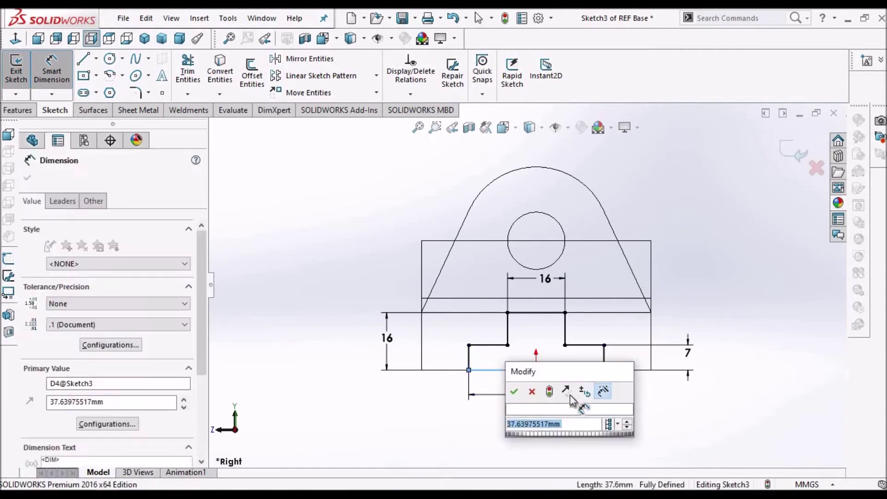
type("32")
key("Return")
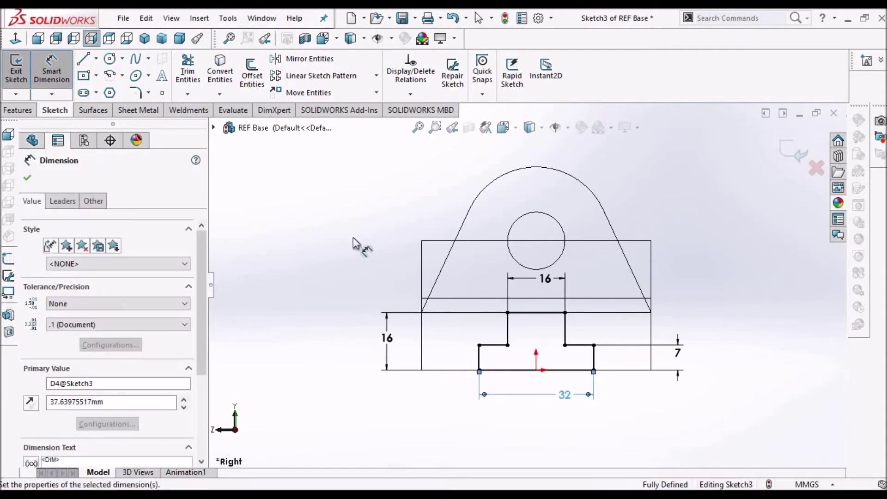
left_click(27, 177)
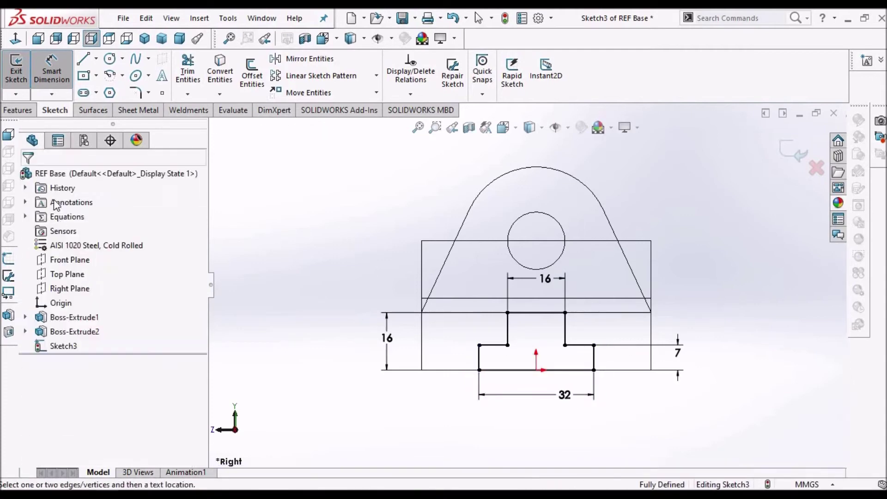
Cut-extrude the stepped slot profile toward the rounded lug, with the direction reversed and the end condition Up To Next.
scroll(388, 238, "up", 2)
middle_click_drag(398, 239, 425, 280)
left_click(538, 127)
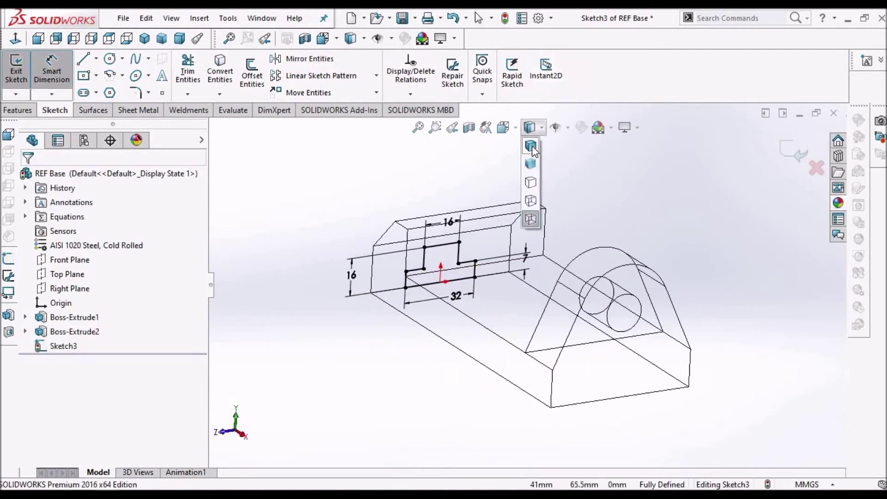
left_click(23, 109)
left_click(196, 71)
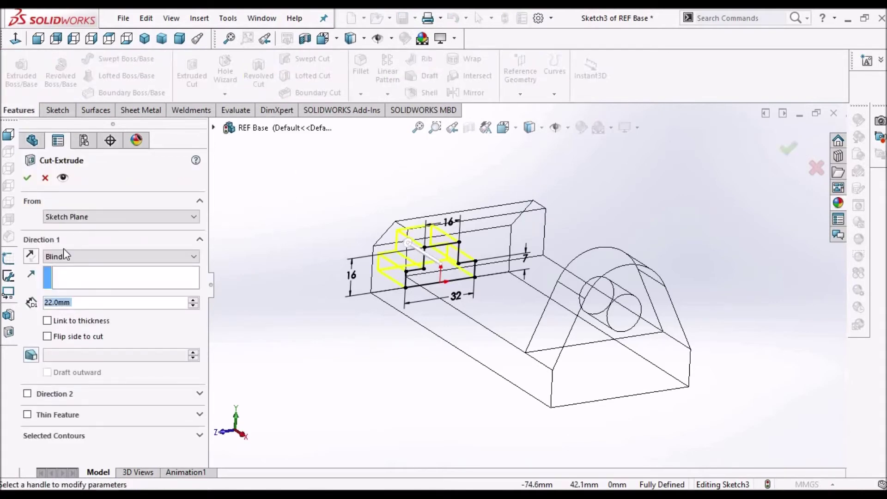
left_click(195, 257)
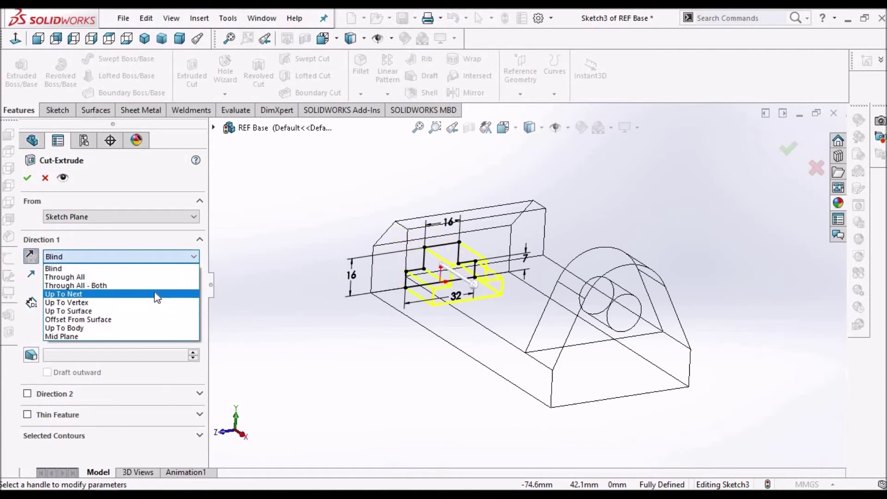
left_click(155, 292)
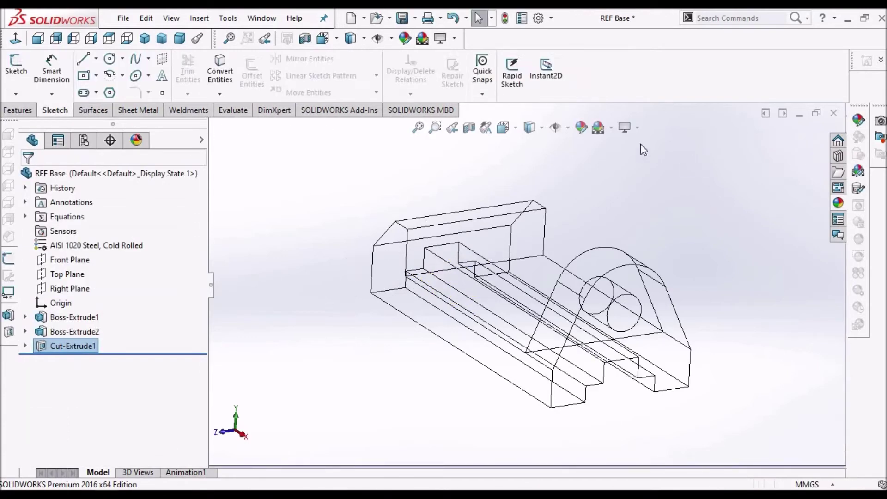
Display the base as shaded with edges and inspect the slot cut from an angled view.
left_click(529, 127)
left_click(527, 161)
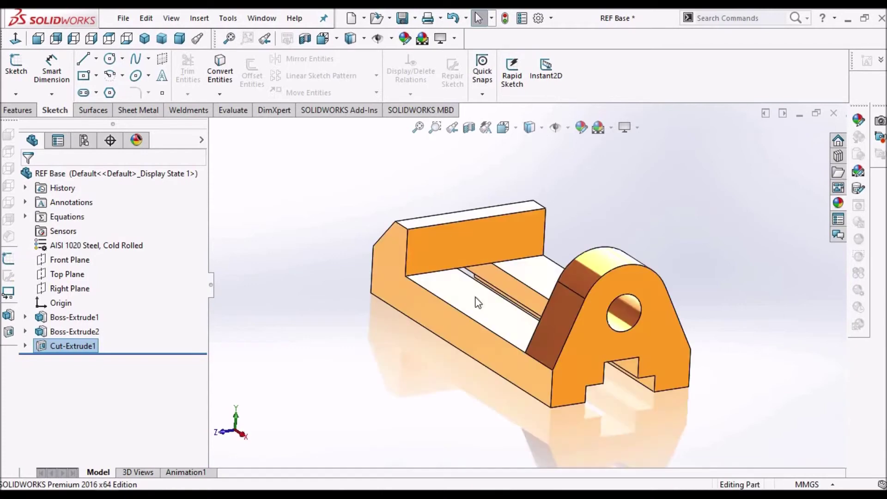
middle_click_drag(478, 303, 536, 372)
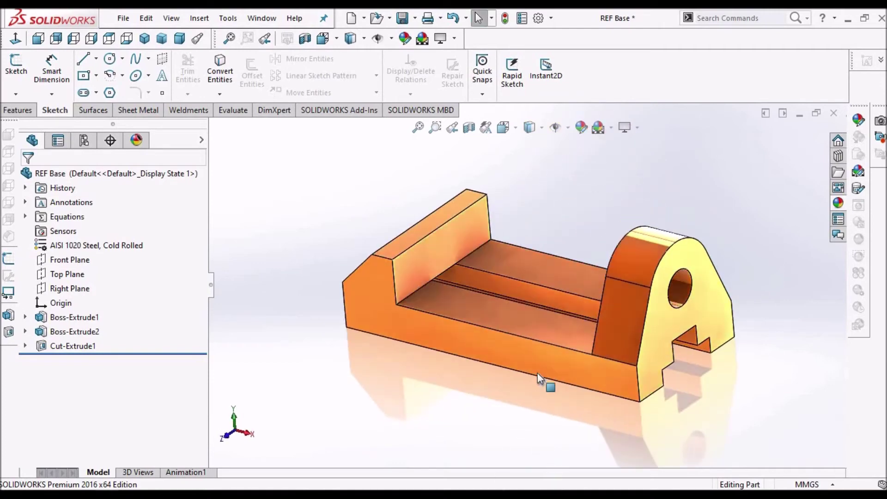
scroll(536, 372, "up", 2)
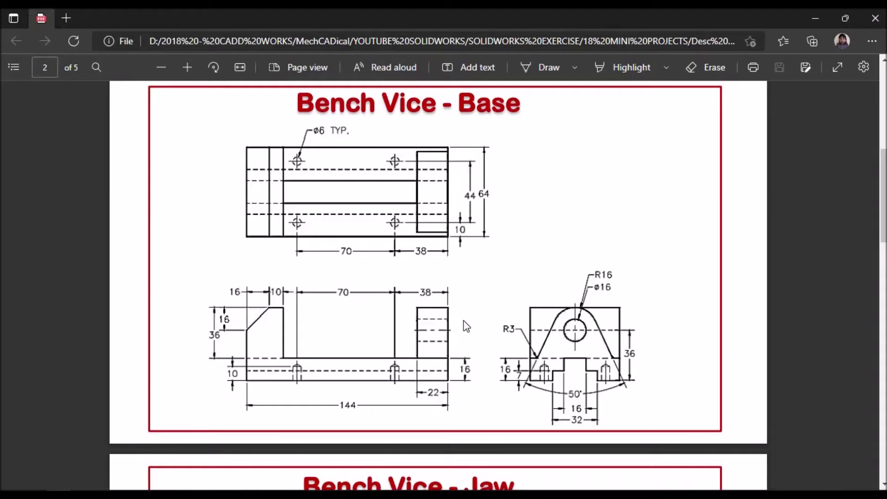
Compare the lug's shape in the PDF's bench vice assembly pictures and base drawing with the modelled base.
scroll(463, 319, "up", 8)
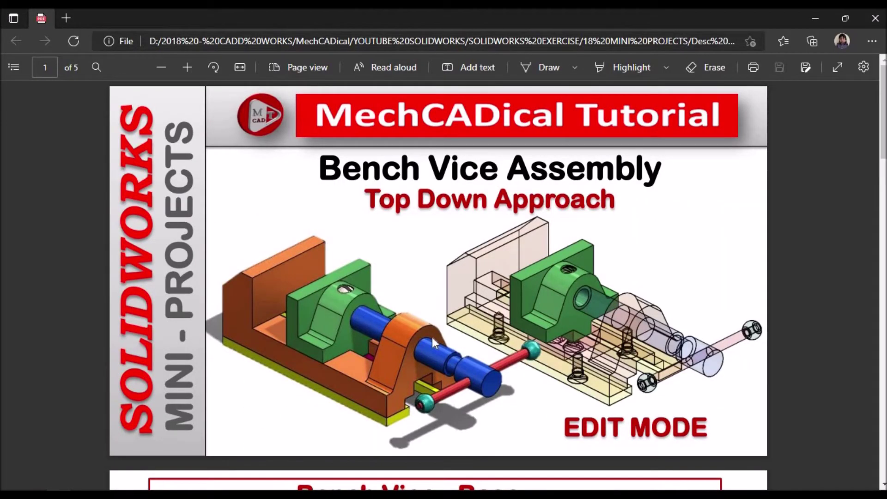
scroll(432, 340, "down", 10)
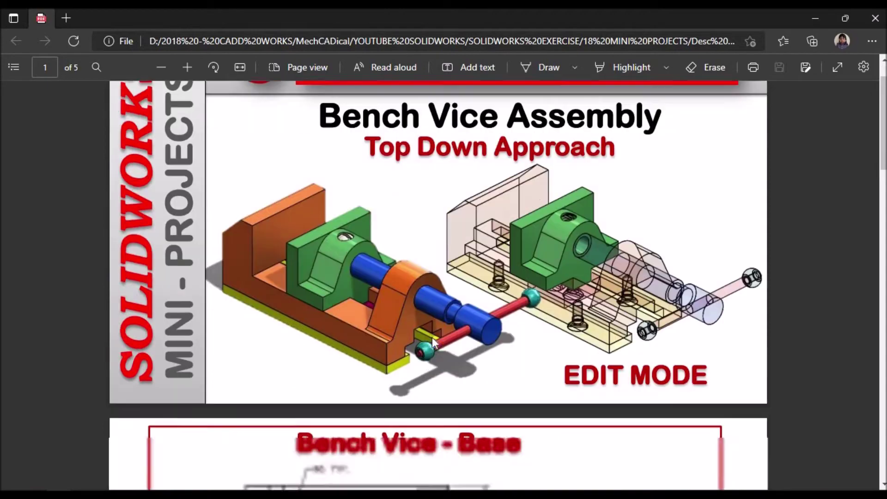
scroll(432, 339, "up", 1)
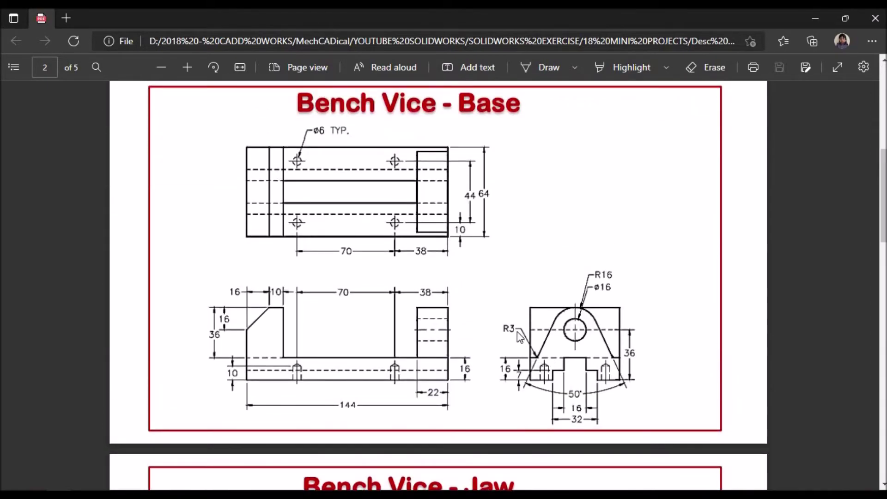
scroll(519, 331, "up", 4)
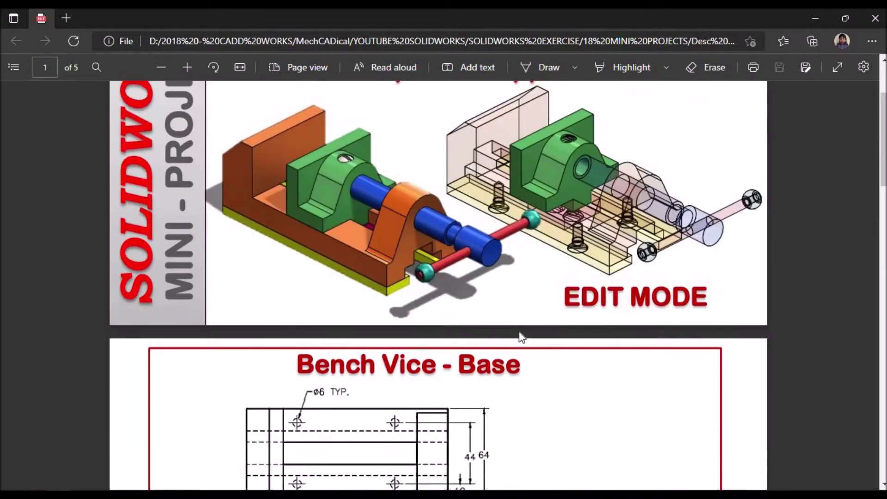
scroll(519, 331, "down", 3)
scroll(519, 331, "up", 3)
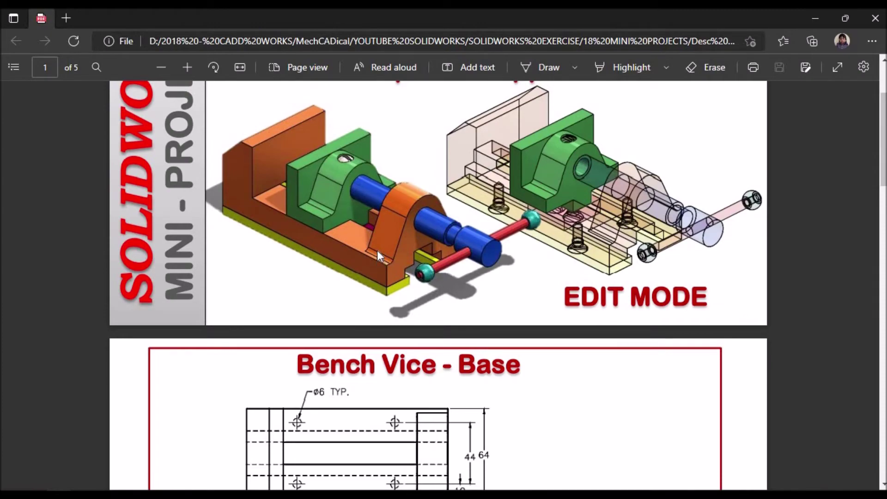
scroll(377, 251, "up", 4, "ctrl")
scroll(294, 264, "down", 5, "ctrl")
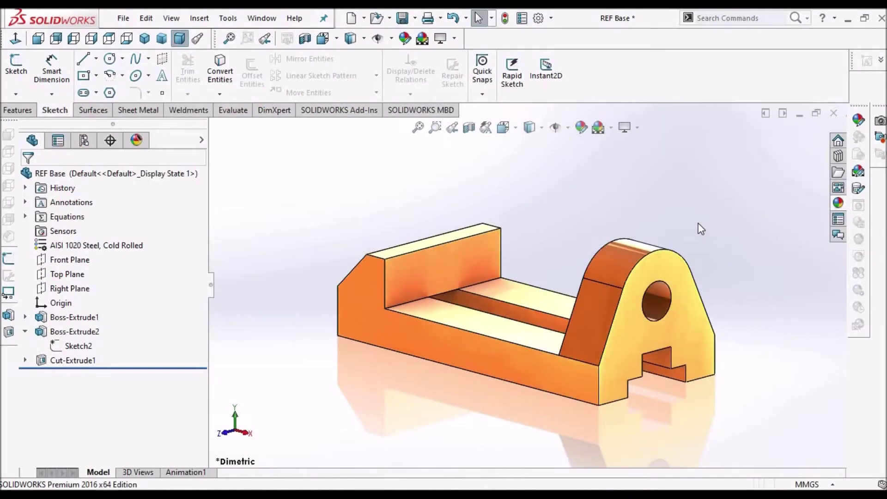
scroll(698, 230, "up", 3)
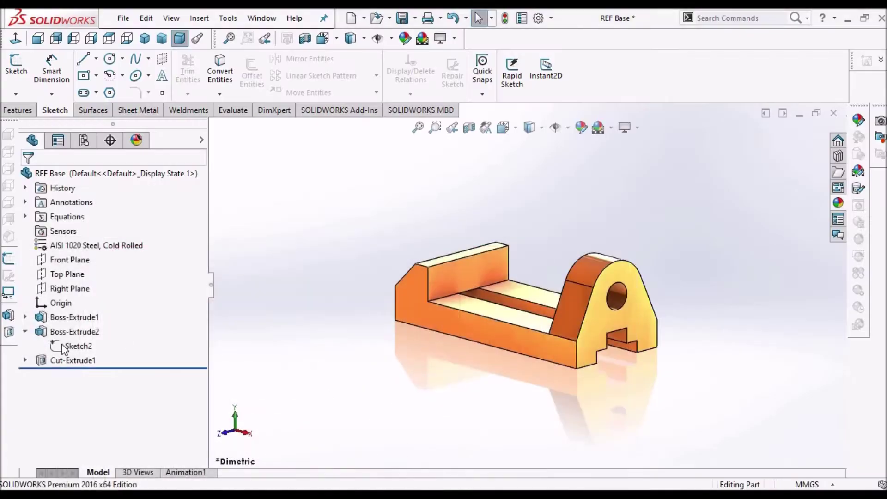
Edit the lug sketch under Boss-Extrude2 and move a lower endpoint of its sloped sides inward along the base edge, to about 25 mm from the centreline.
left_click(61, 345)
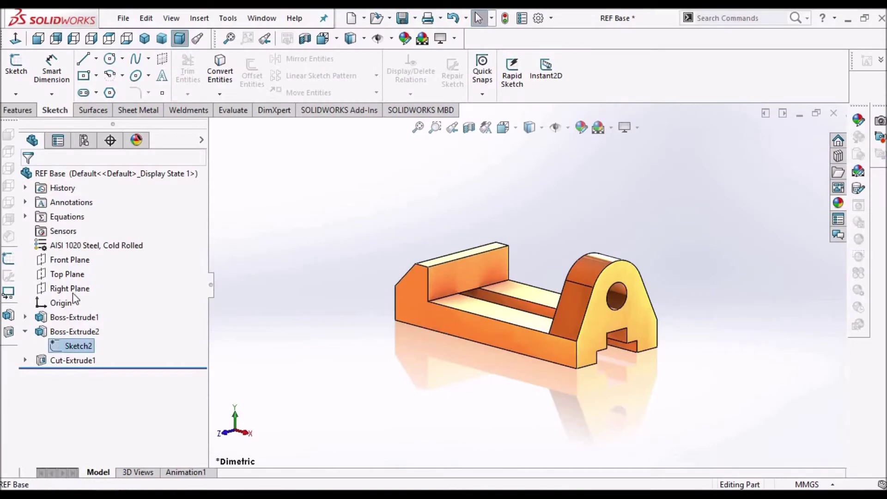
right_click(74, 346)
left_click(72, 267)
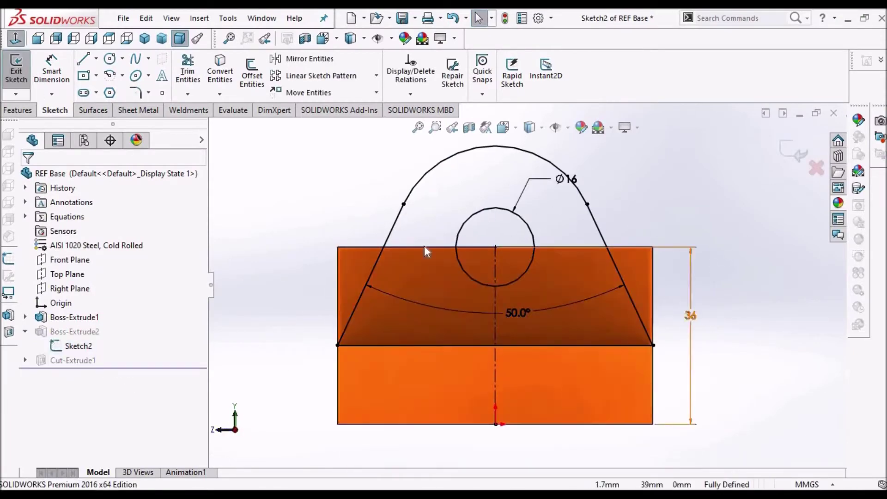
mouse_move(337, 345)
left_mouse_down()
mouse_move(419, 346)
mouse_move(372, 346)
left_mouse_up()
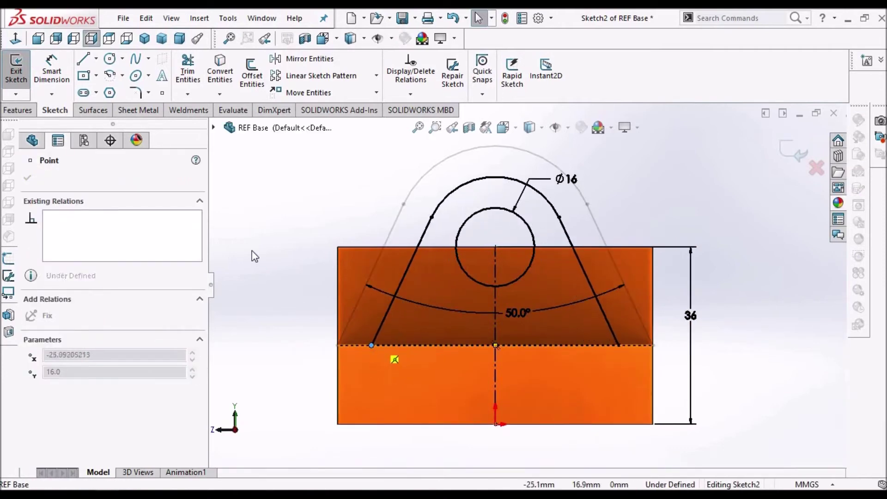
left_click(232, 158)
Dimension the radius of the lug's outer arc and set it to 16 mm.
left_click(51, 69)
key("z")
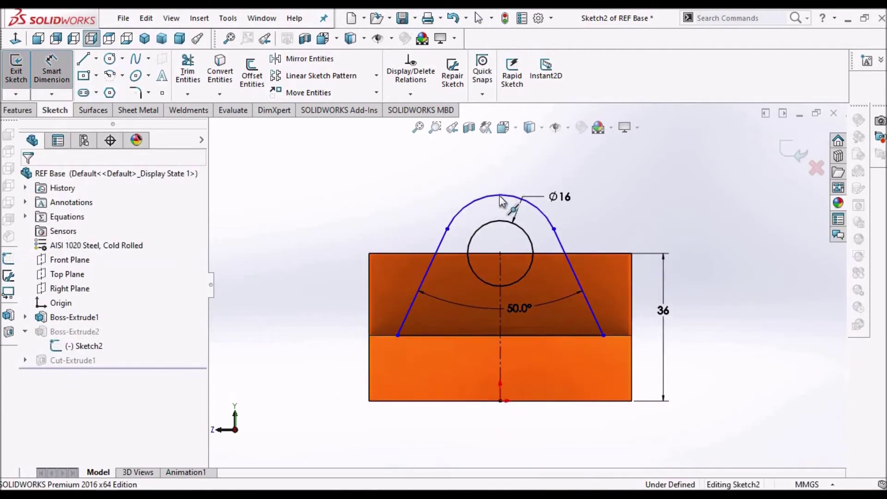
key("Escape")
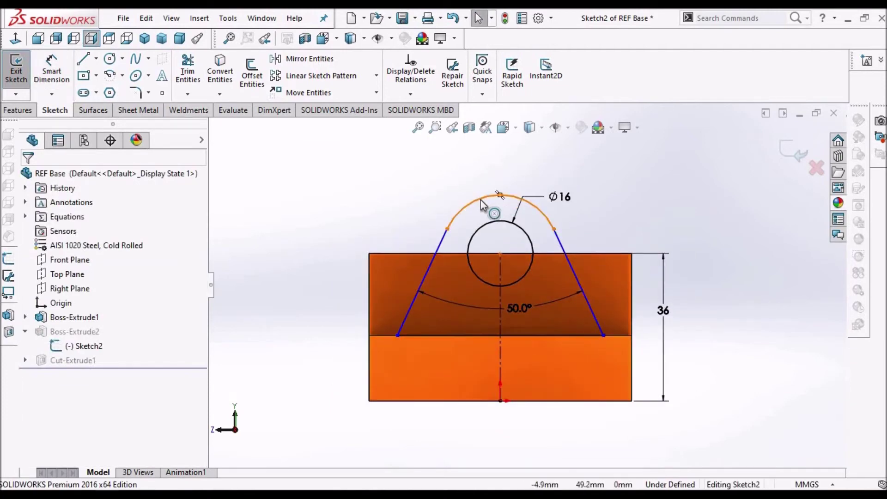
left_click(438, 182)
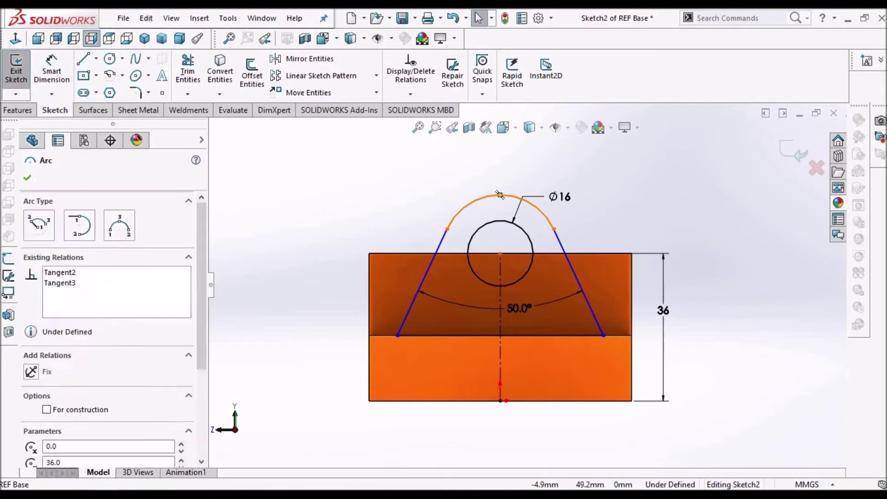
left_click(51, 69)
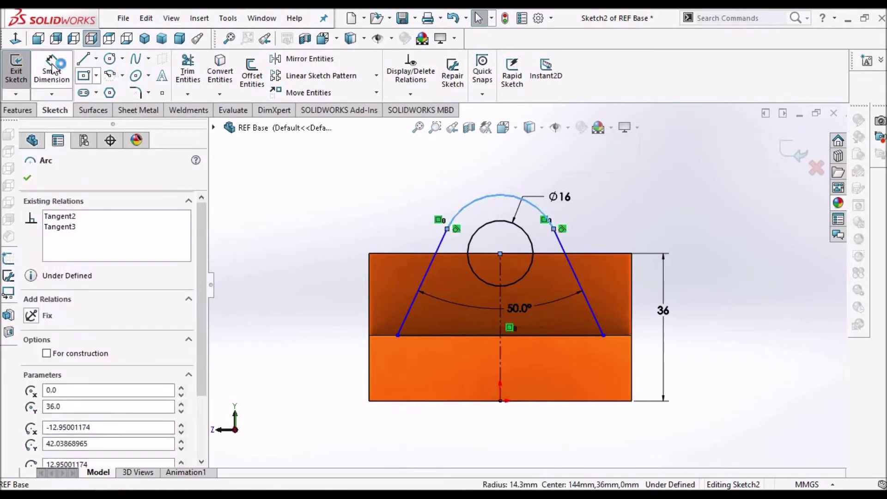
left_click(491, 198)
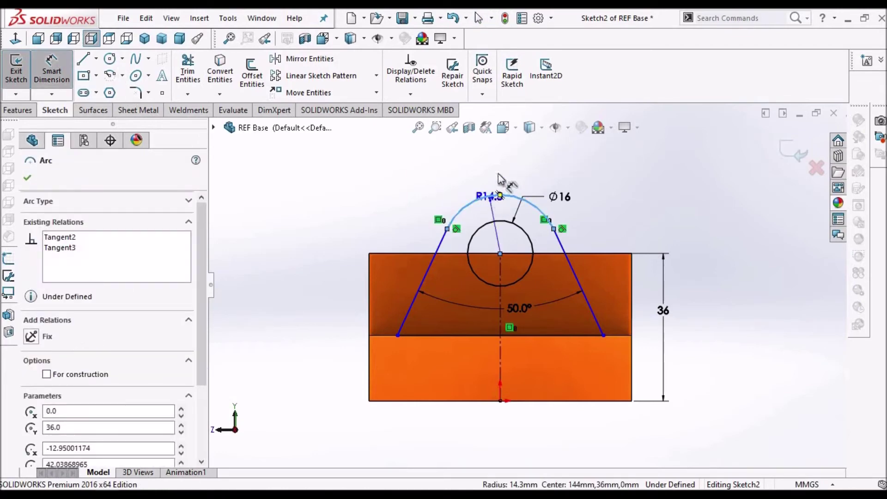
left_click(427, 147)
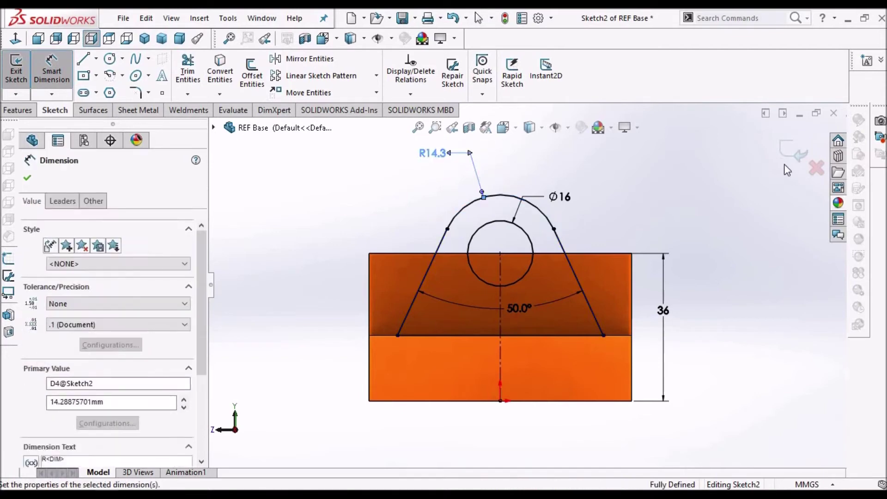
type("16")
key("Return")
Rebuild the base with the edited lug sketch, display it in dimetric view and save the part.
key("ctrl+b")
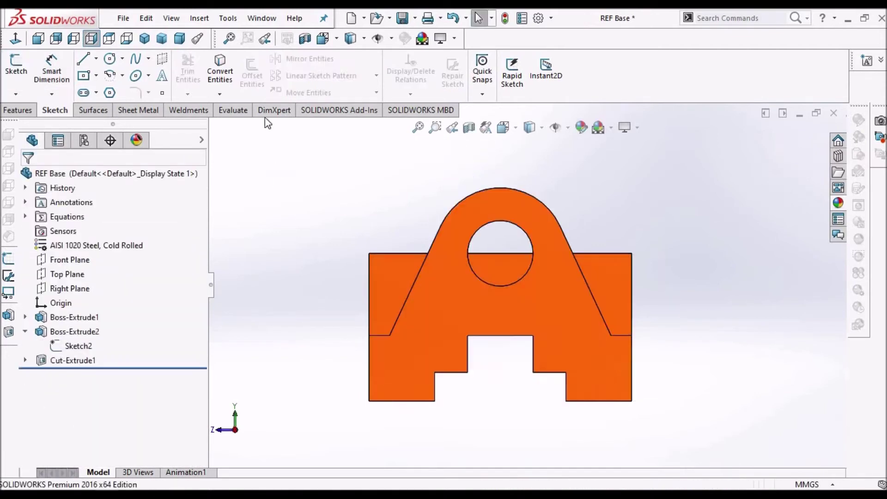
left_click(180, 39)
key("ctrl+7")
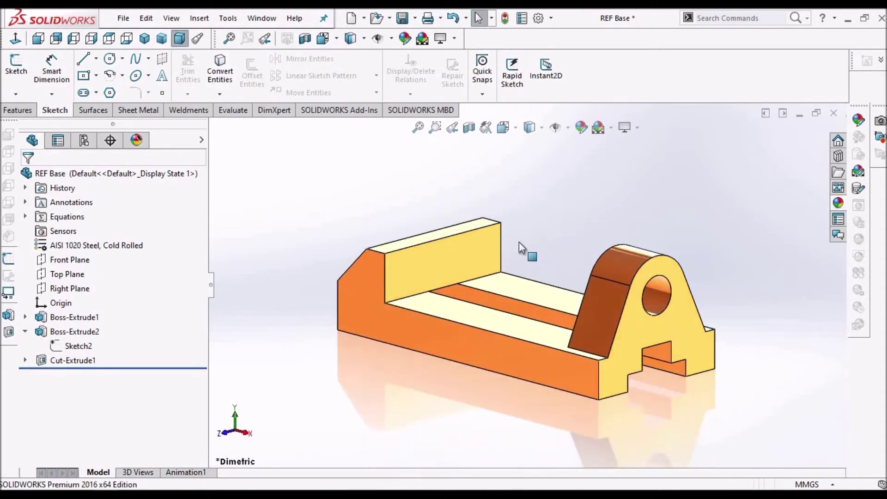
key("ctrl+s")
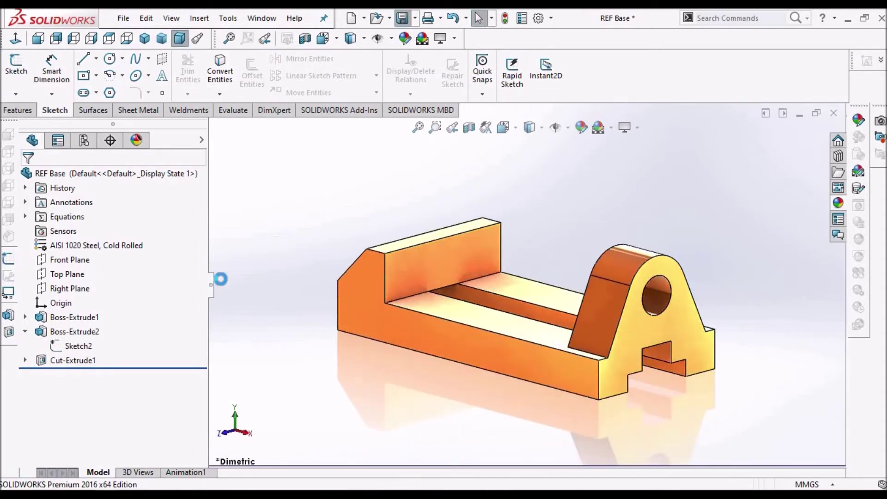
Start a symmetric fillet on the bottom edge of one sloped lug side, with a radius of 3 mm.
left_click(16, 111)
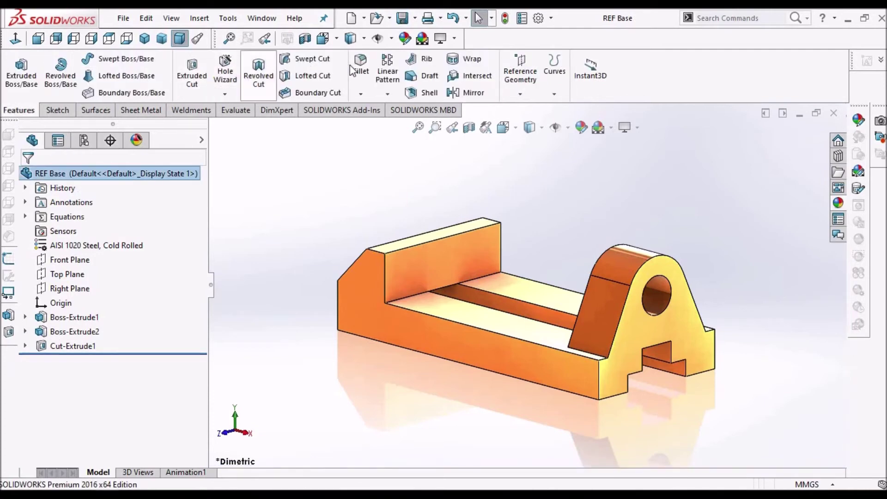
left_click(365, 71)
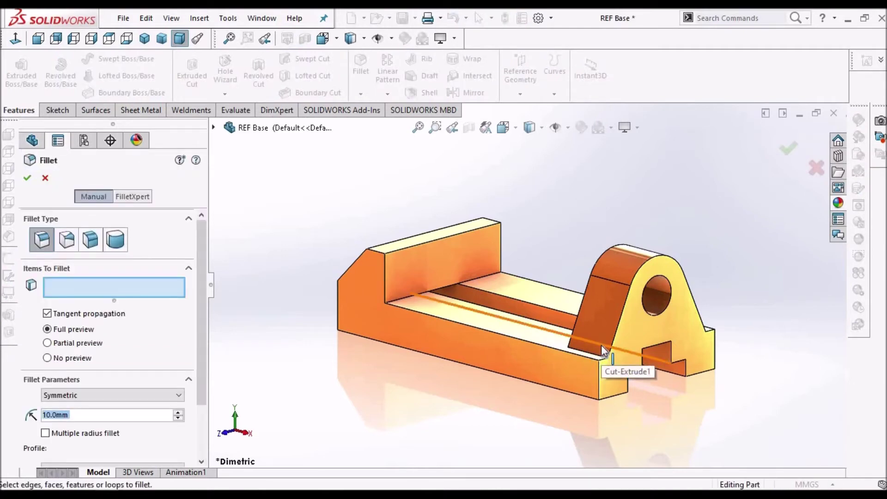
scroll(603, 351, "down", 2)
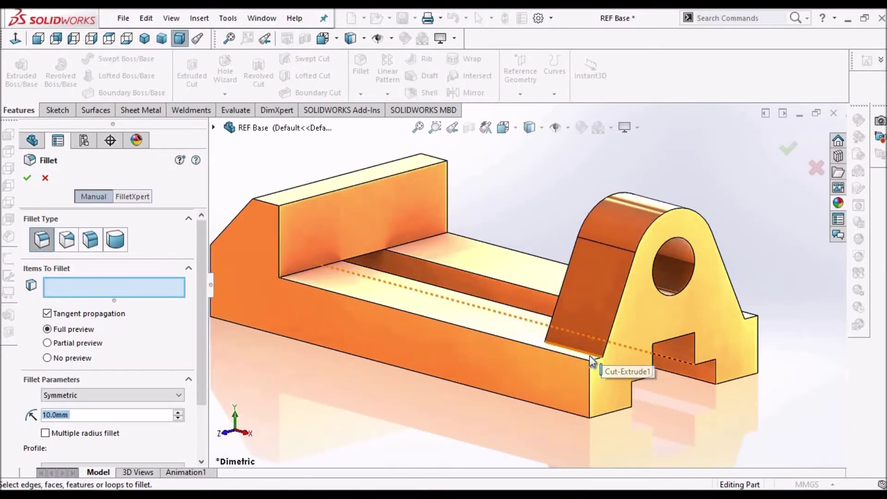
left_click(586, 354)
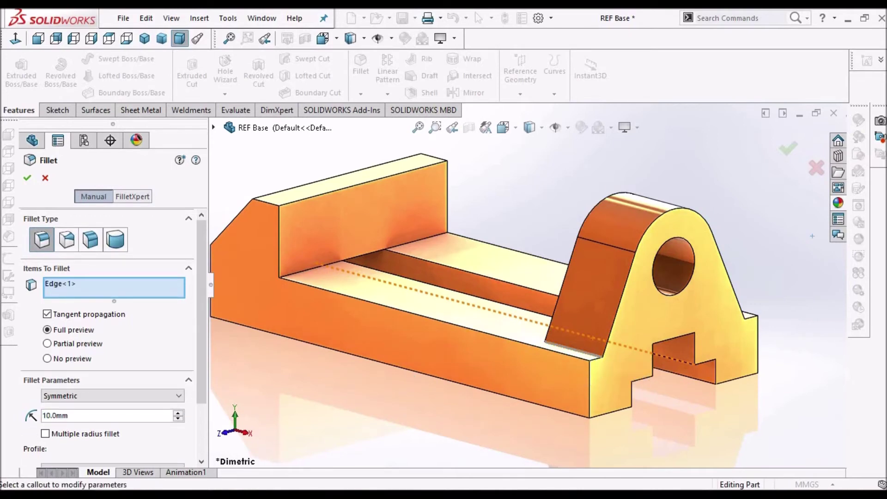
type("2")
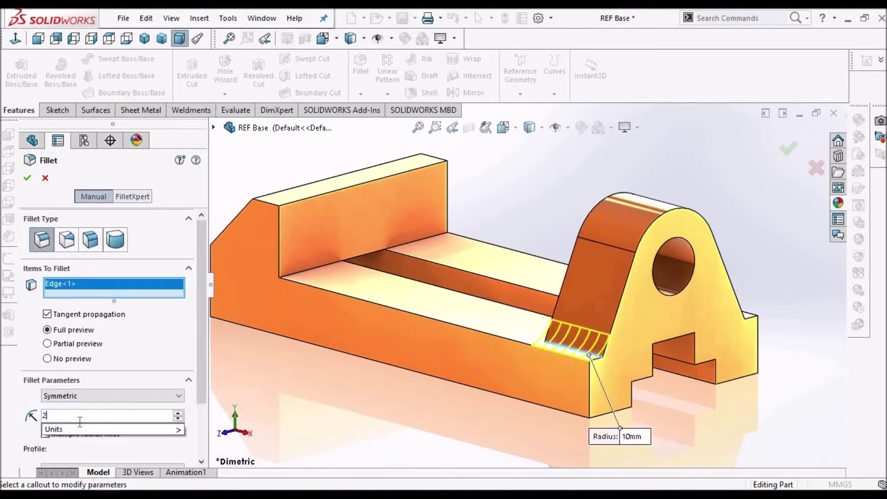
key("BackSpace")
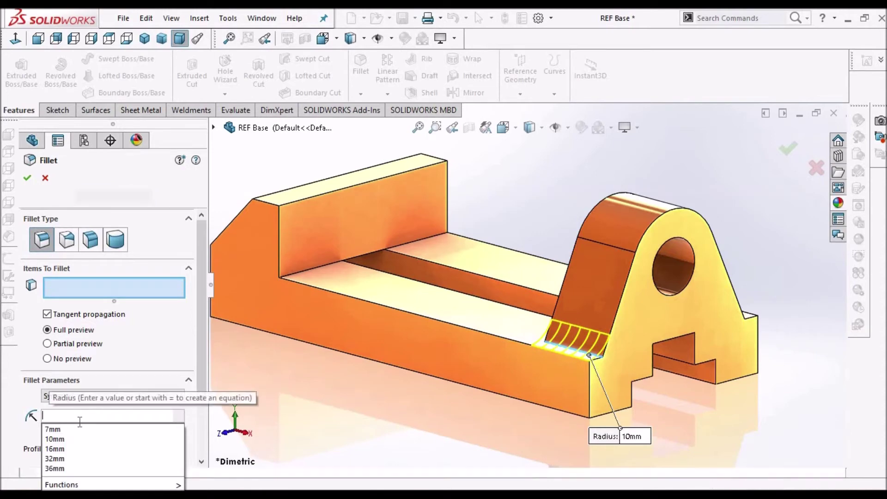
type("3")
key("Return")
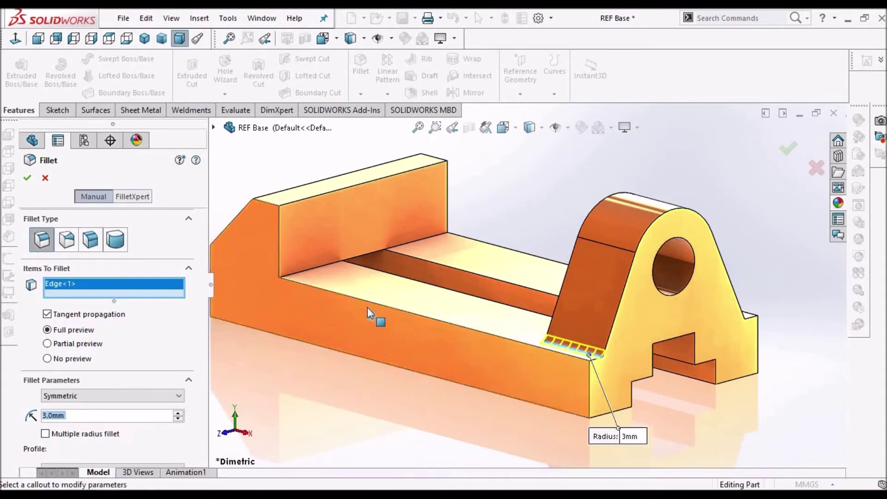
Add the bottom edge of the opposite sloped lug side to the 3 mm fillet and complete it.
scroll(350, 316, "up", 3)
middle_click_drag(350, 316, 347, 333)
scroll(513, 339, "down", 5)
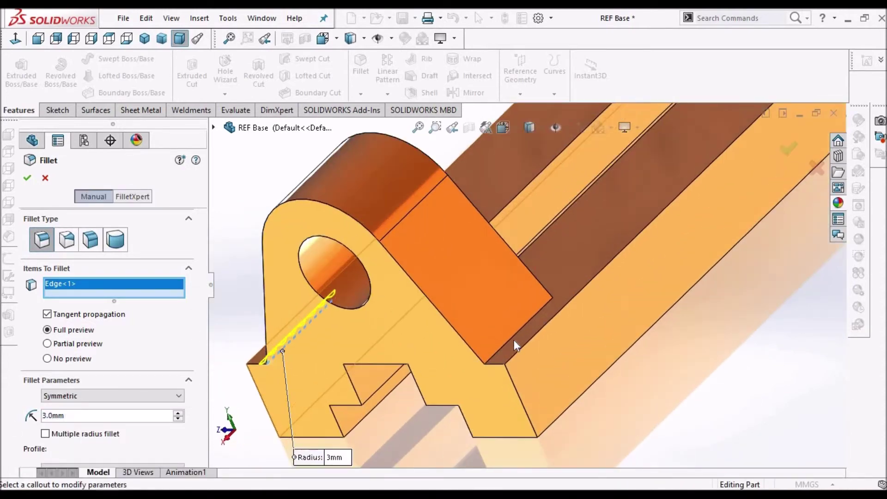
left_click(519, 329)
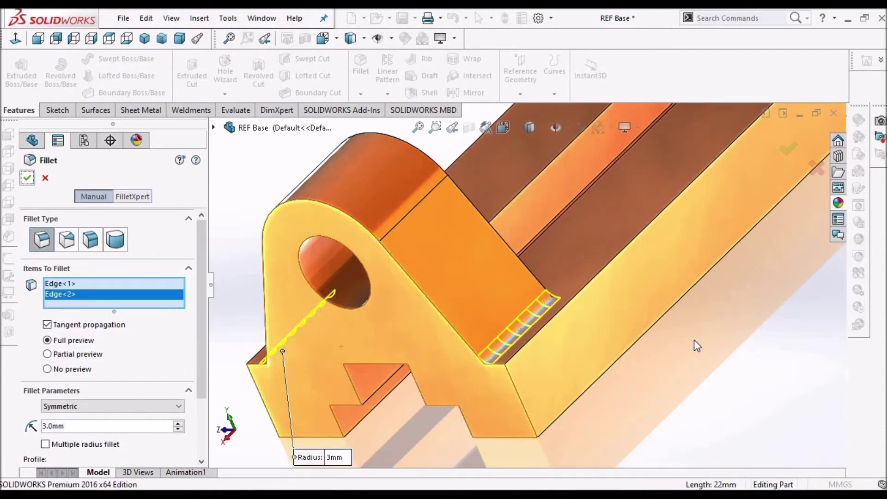
key("Return")
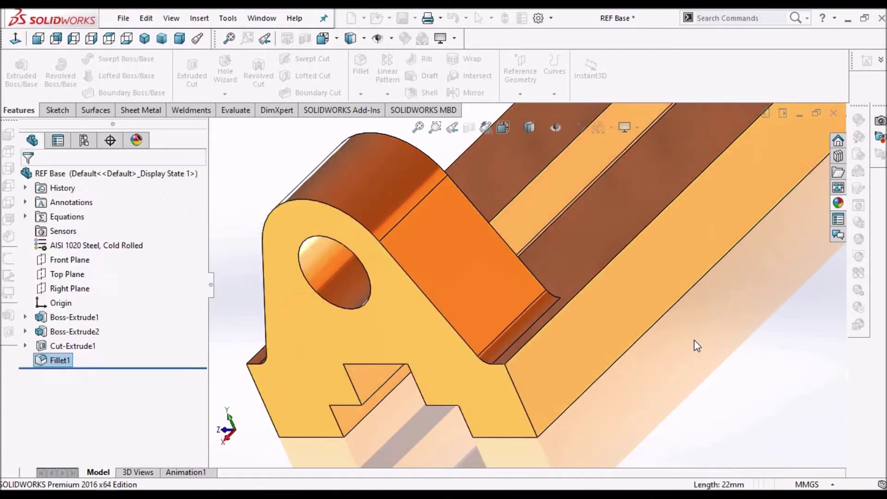
scroll(405, 229, "up", 2)
left_click(179, 39)
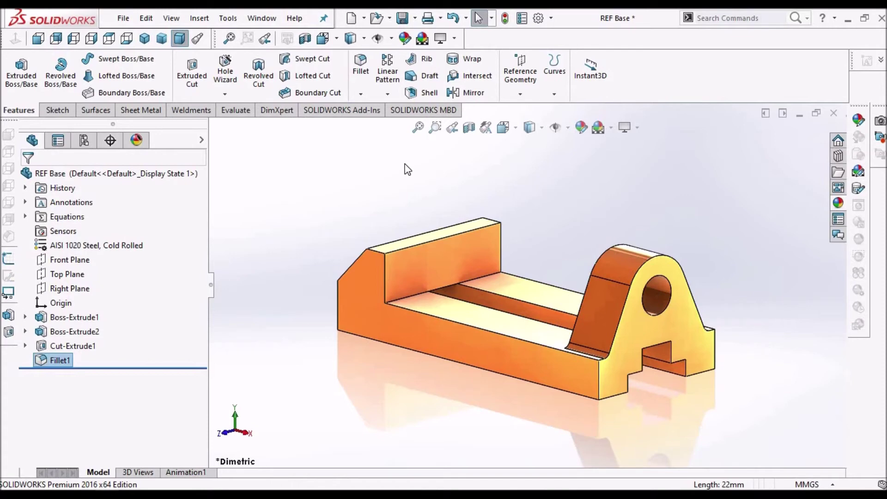
left_click(379, 176)
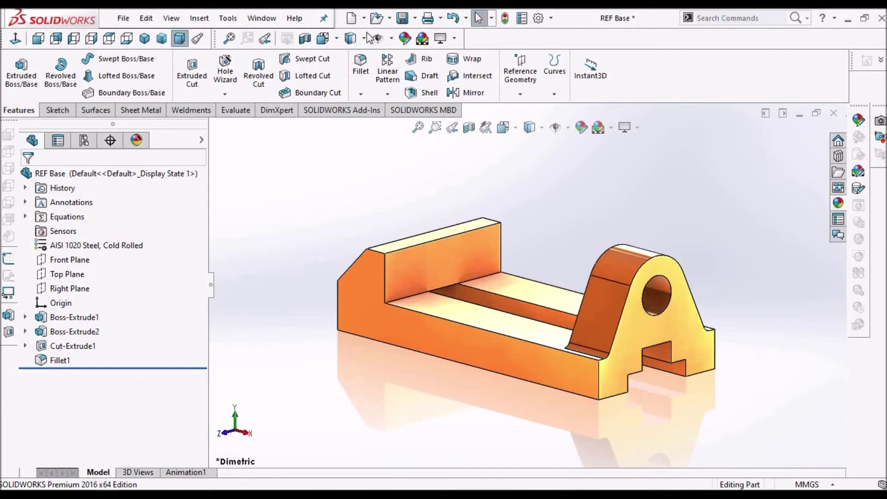
Switch to REF Assembly and insert the open REF Base part as its first component.
left_click(273, 21)
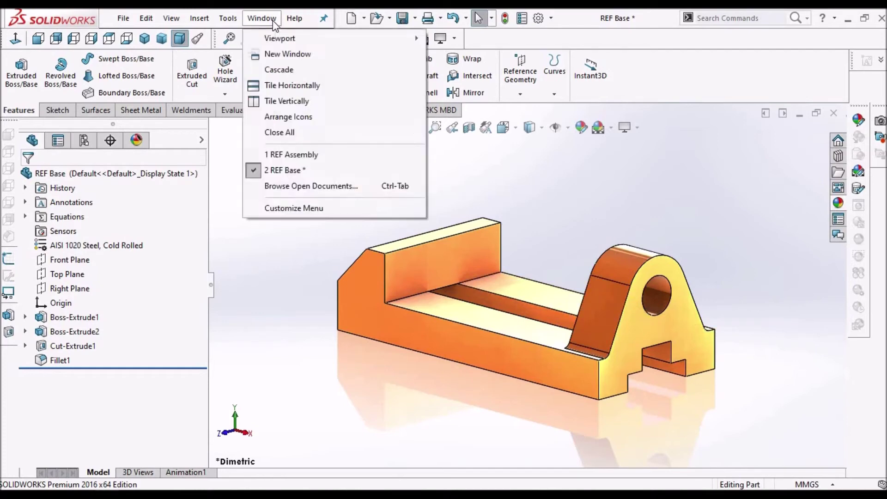
left_click(313, 156)
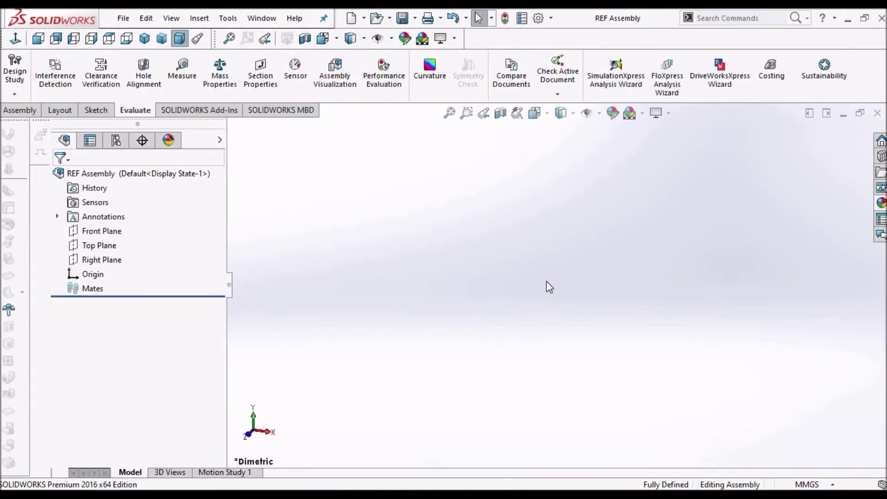
left_click(19, 111)
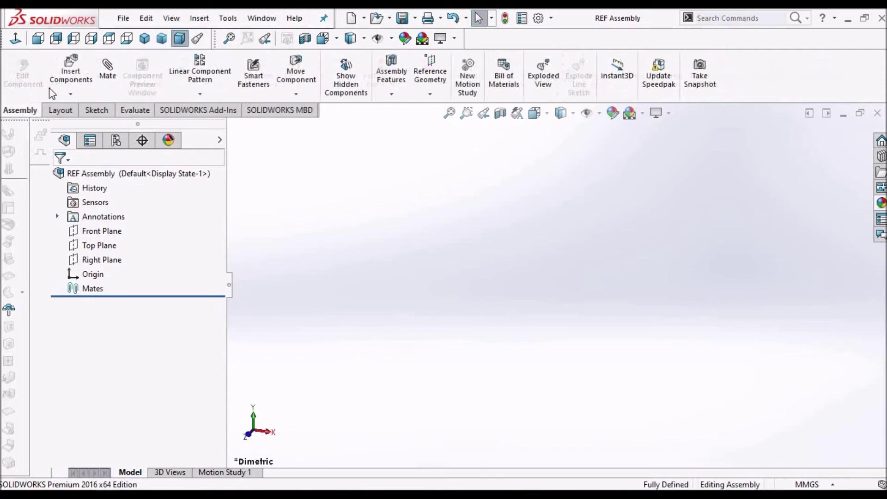
left_click(74, 62)
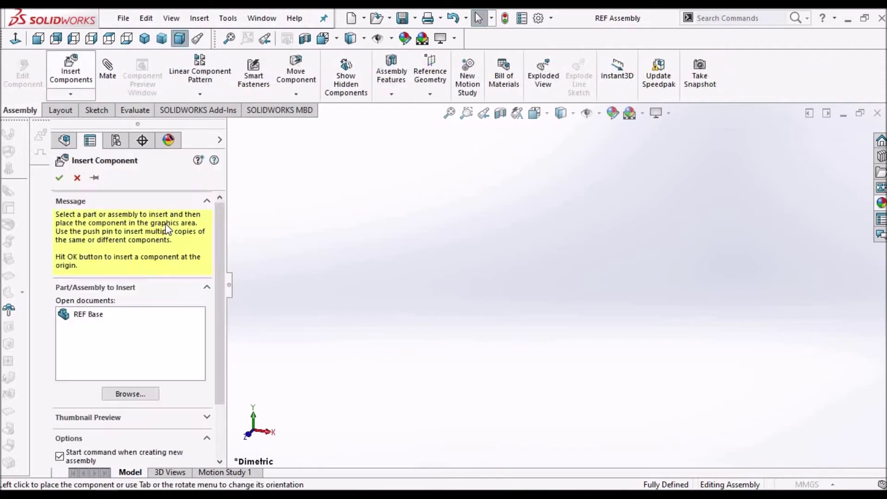
left_click(78, 315)
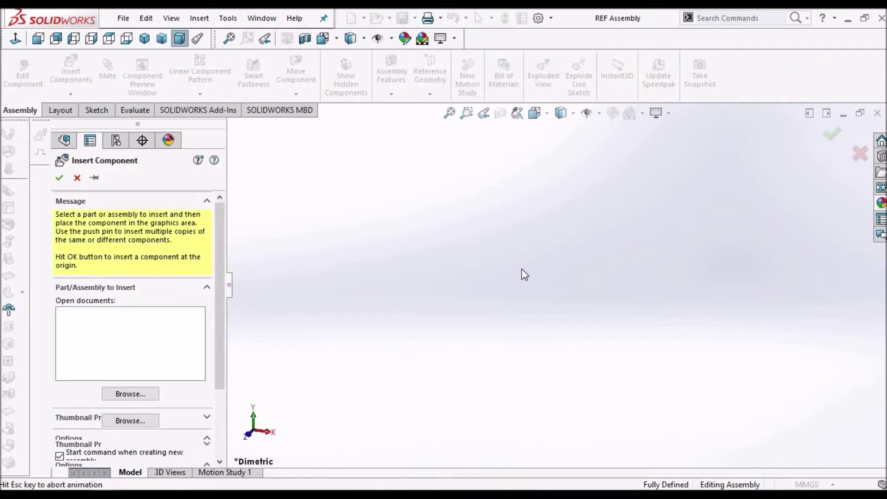
left_click(513, 279)
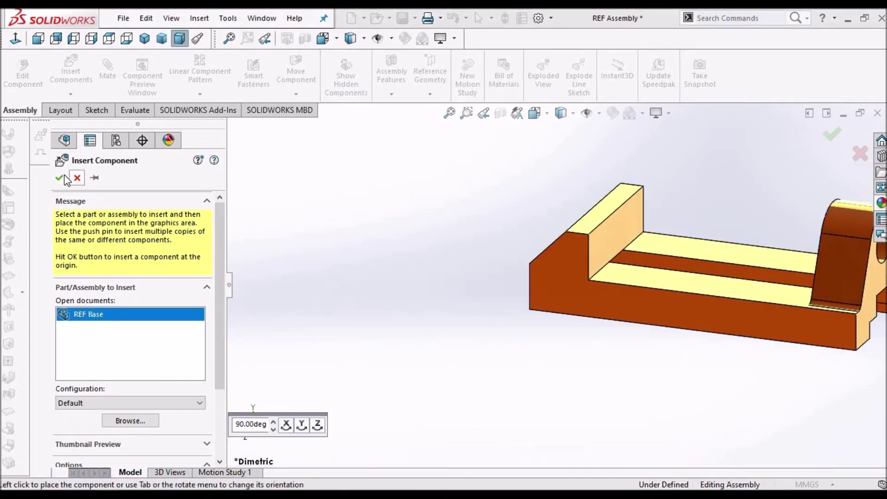
left_click(404, 239)
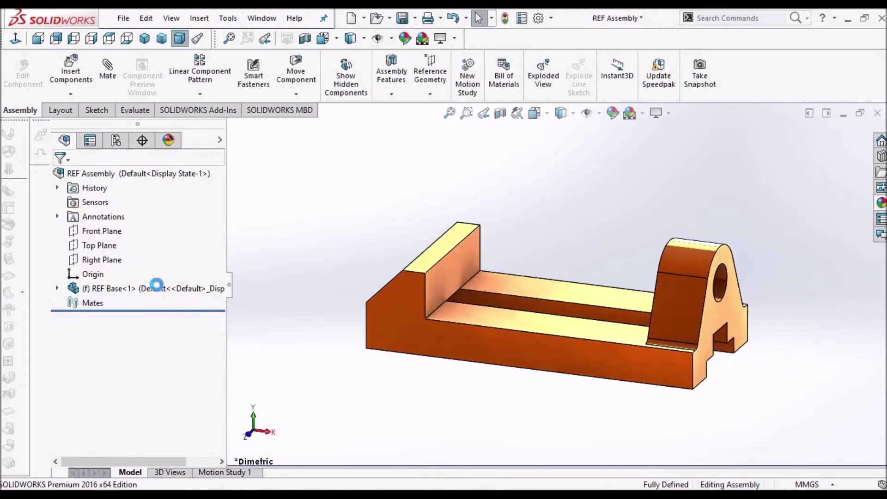
right_click(156, 291)
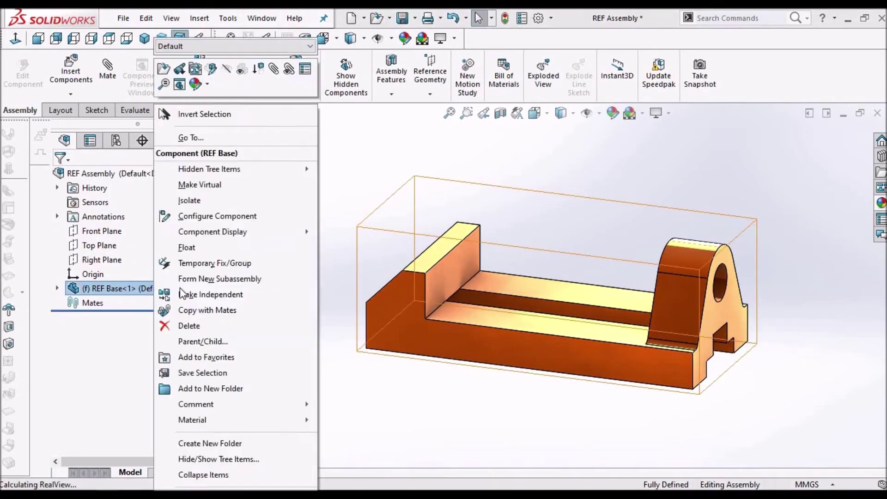
left_click(347, 217)
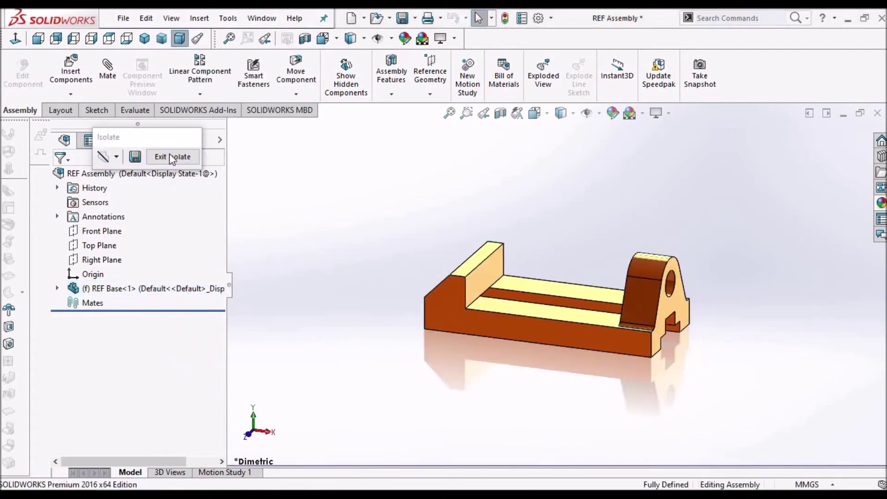
left_click(172, 158)
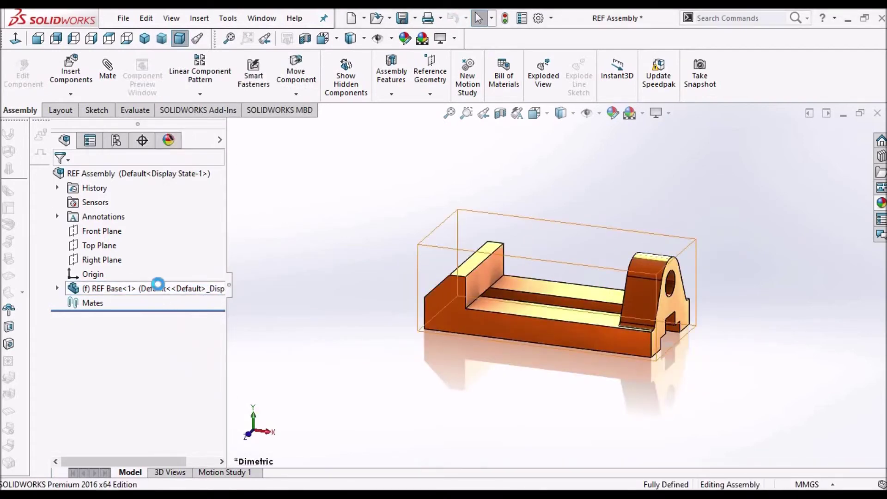
Release the fixed REF Base component in the assembly by setting it to Float.
right_click(158, 287)
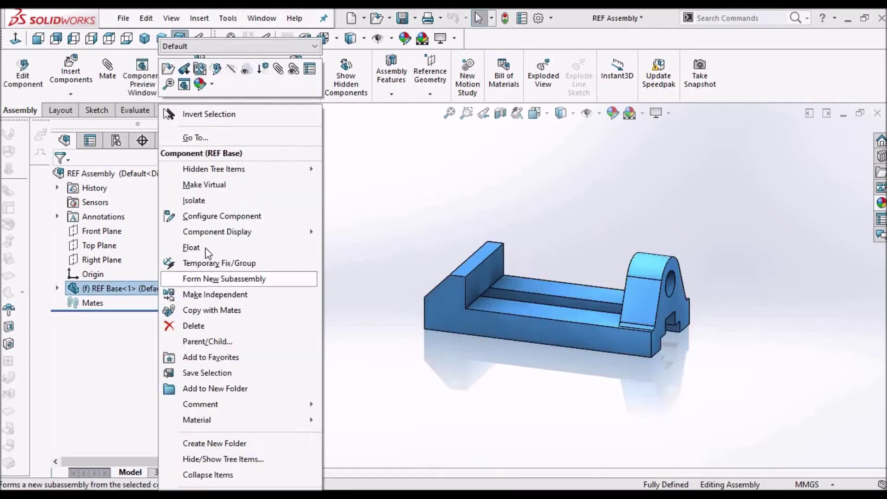
left_click(358, 236)
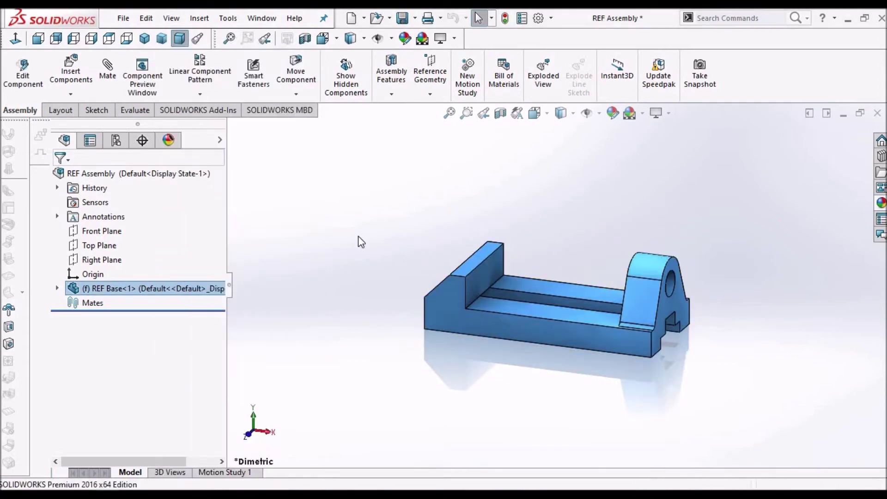
Mate the assembly's Front Plane coincident with the Front Plane of the REF Base component.
left_click(57, 288)
left_click(99, 202)
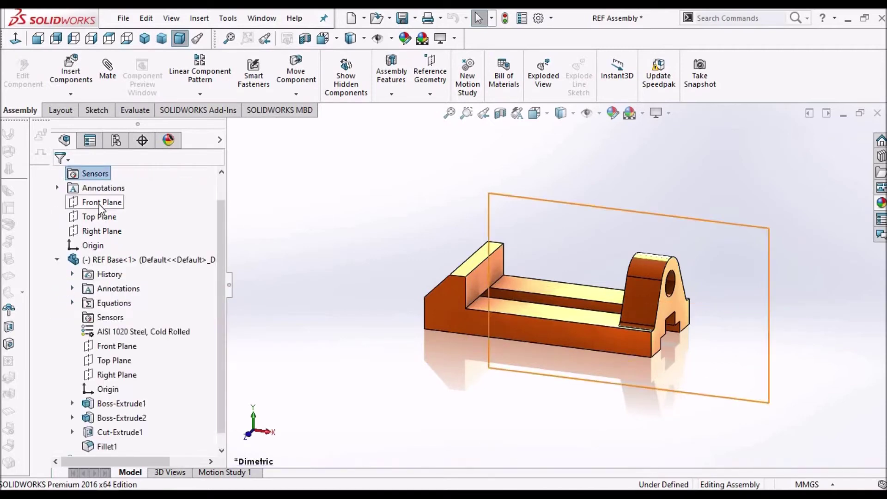
left_click(116, 346)
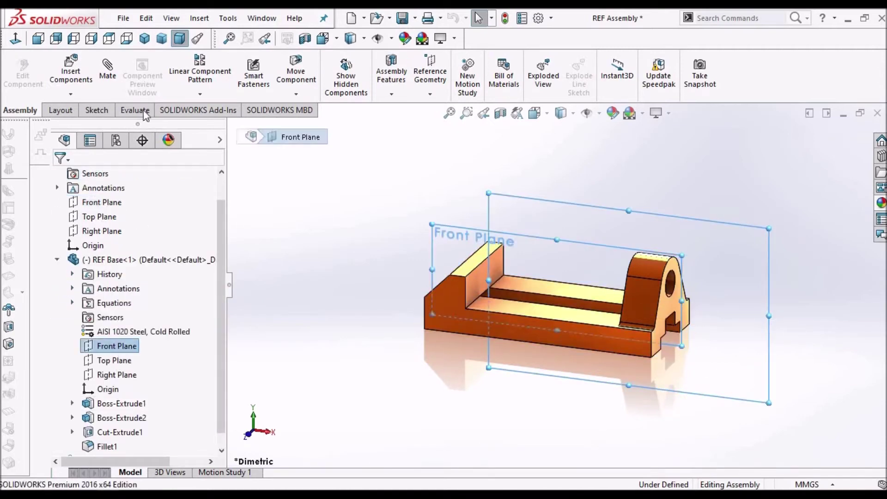
left_click(108, 75)
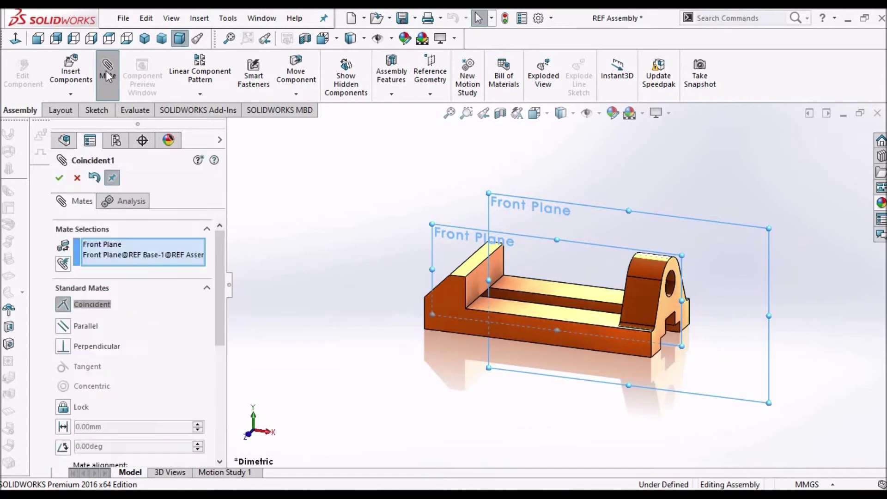
key("Return")
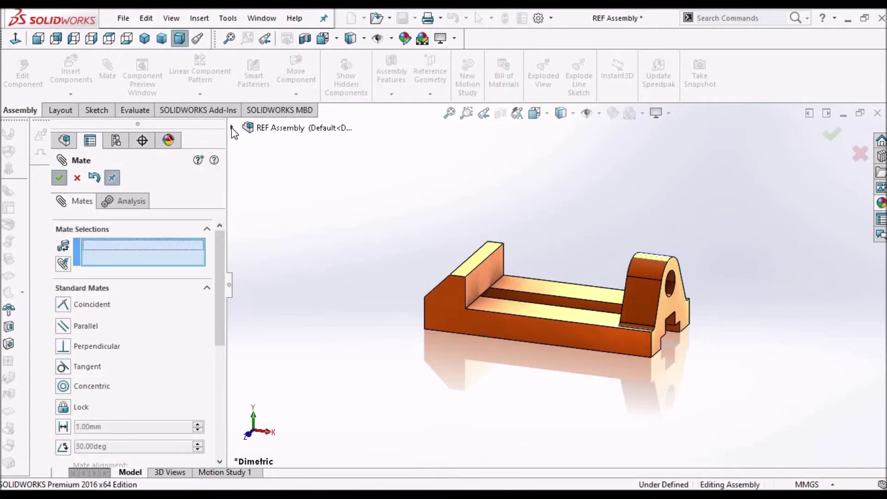
Add coincident mates between the Top Planes and between the Right Planes of the assembly and REF Base, and finish mating.
left_click(232, 128)
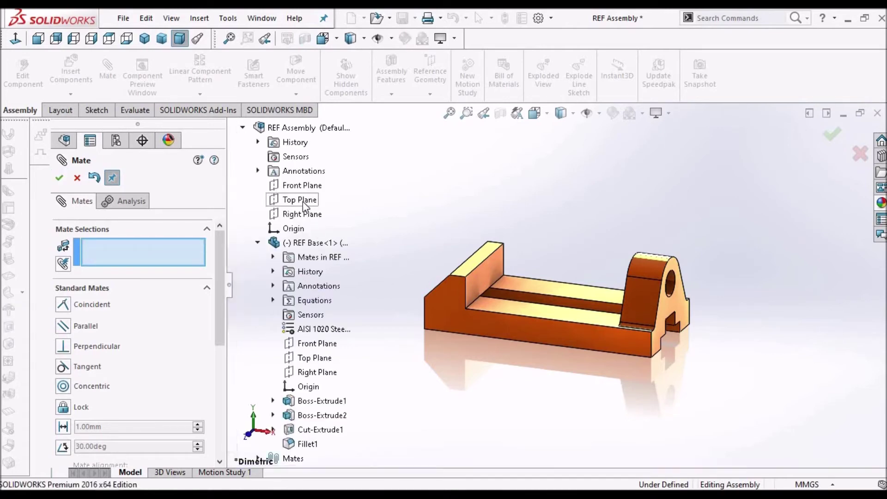
left_click(314, 359)
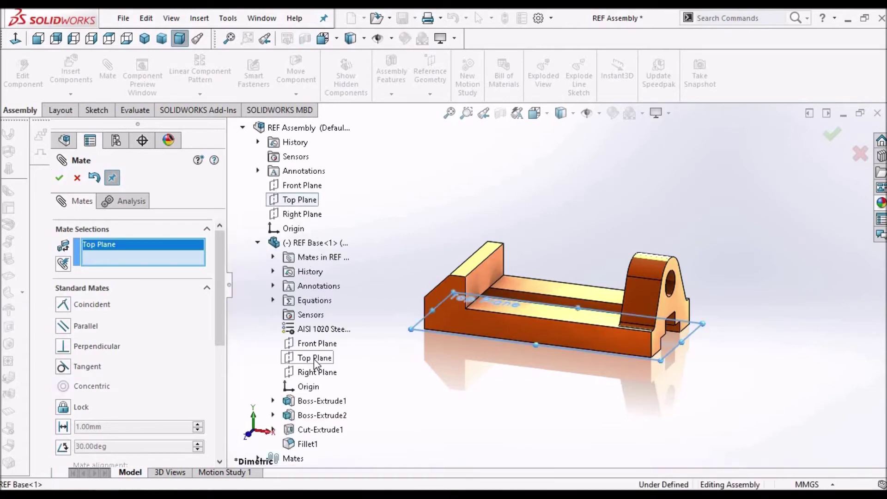
left_click(314, 360)
left_click(59, 180)
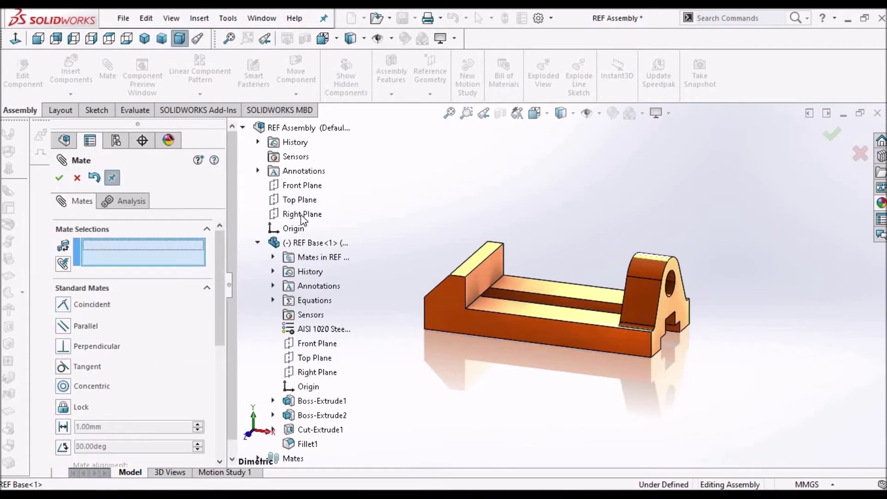
left_click(316, 372)
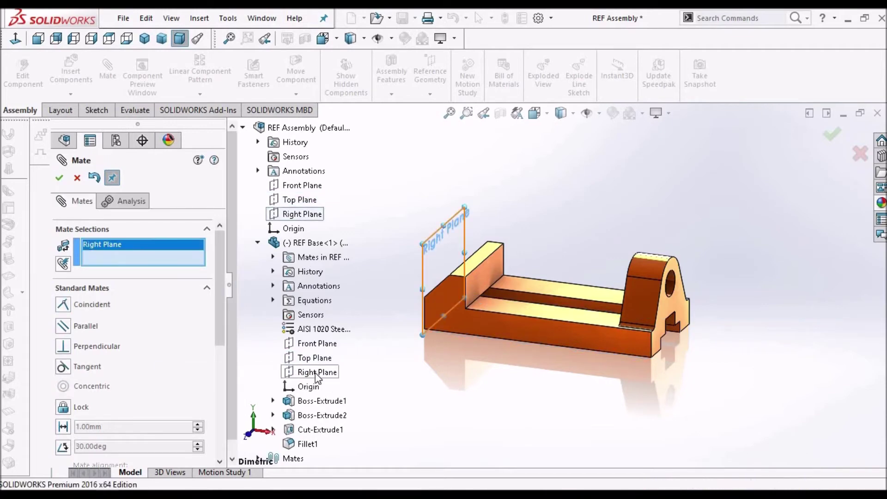
left_click(59, 178)
left_click(60, 178)
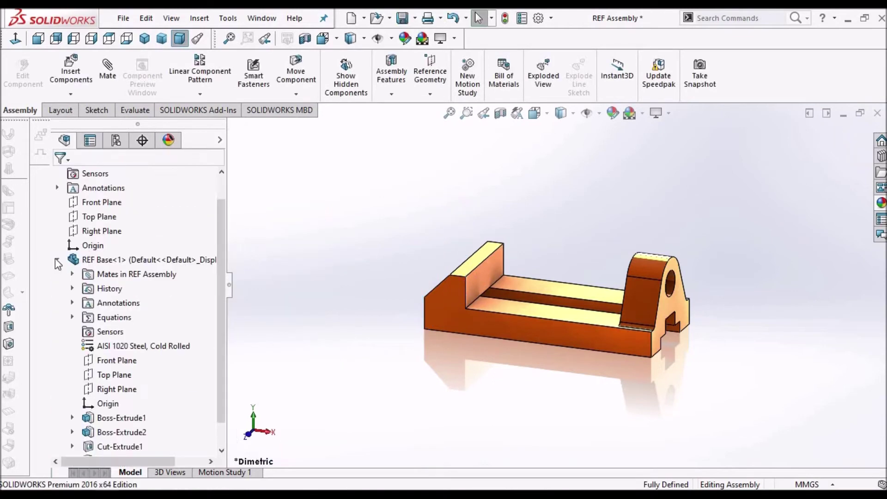
Collapse the REF Base component and save the assembly together with its modified REF Base part.
left_click(56, 260)
left_click(403, 21)
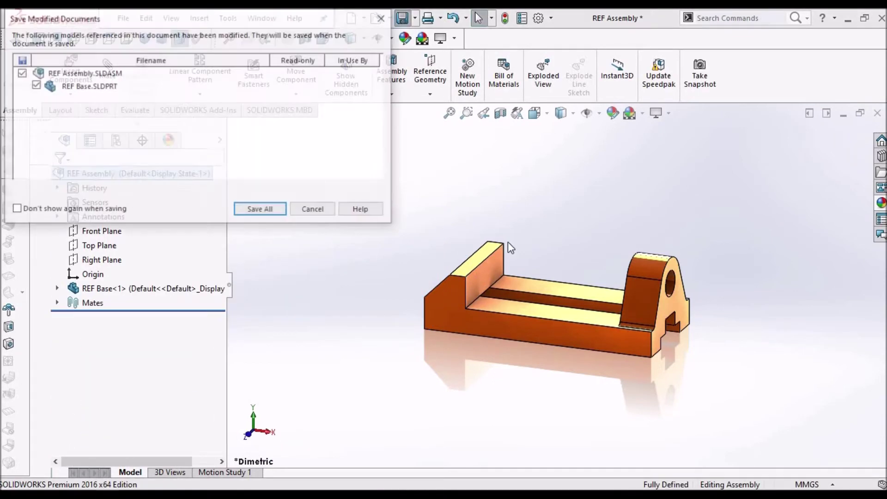
left_click(260, 210)
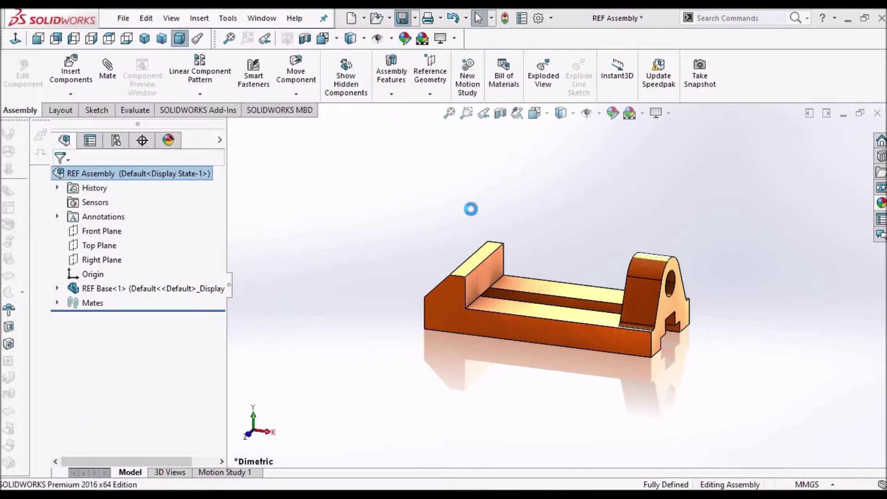
Switch to the PDF drawing and examine the vice jaw in the bench vice assembly illustrations.
key("alt+Tab")
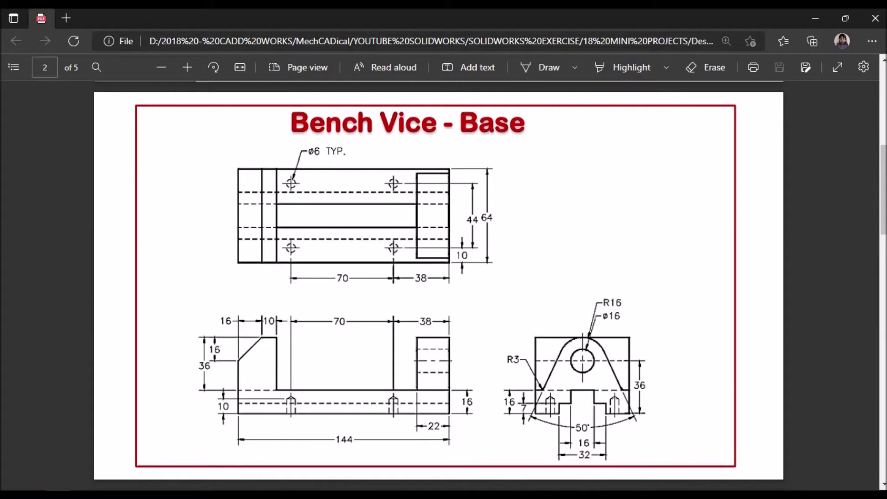
scroll(370, 368, "up", 7)
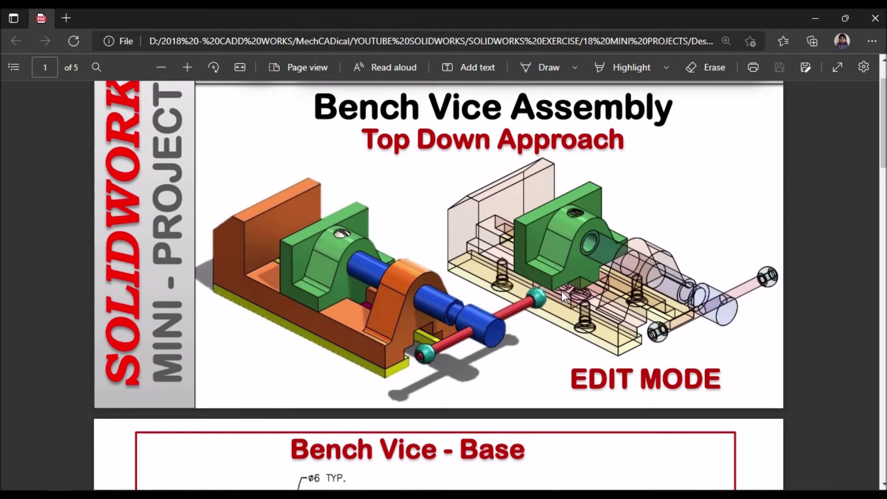
scroll(536, 332, "down", 13)
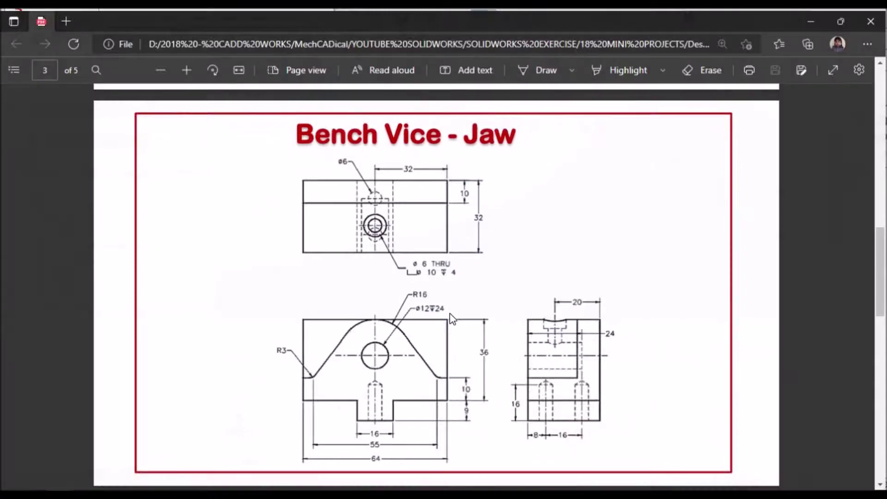
scroll(450, 312, "up", 15)
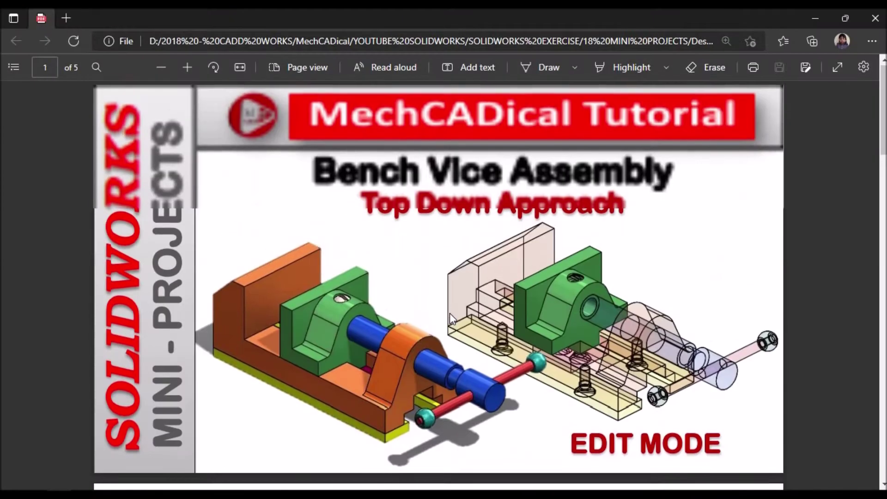
scroll(322, 177, "down", 1)
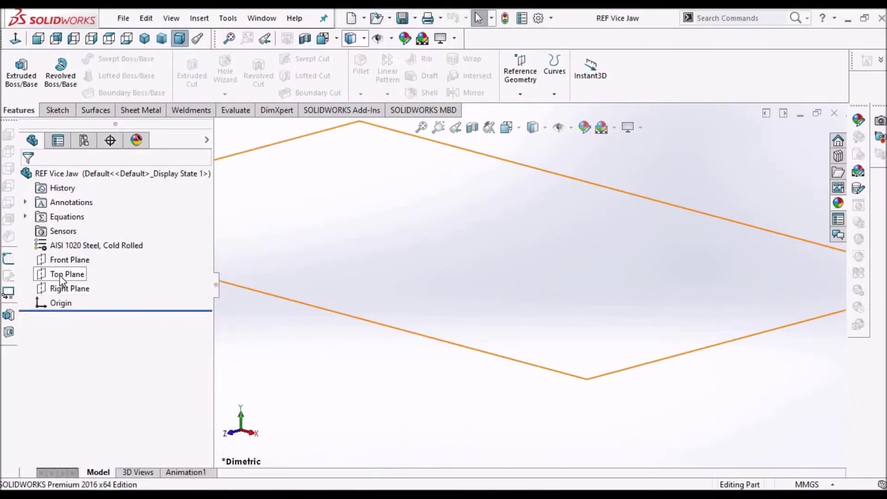
In the REF Vice Jaw part, sketch a circle of about 35 mm radius centred on the origin on the Right Plane.
left_click(59, 275)
left_click(80, 291)
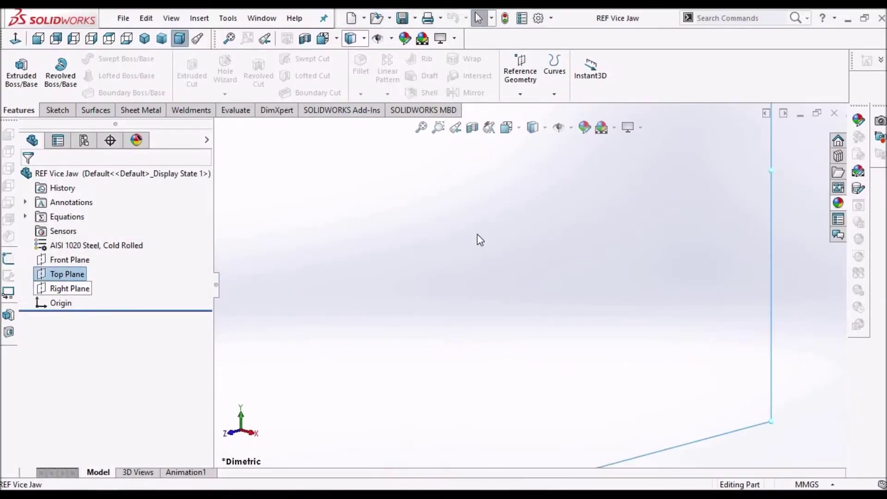
left_click(56, 110)
left_click(16, 65)
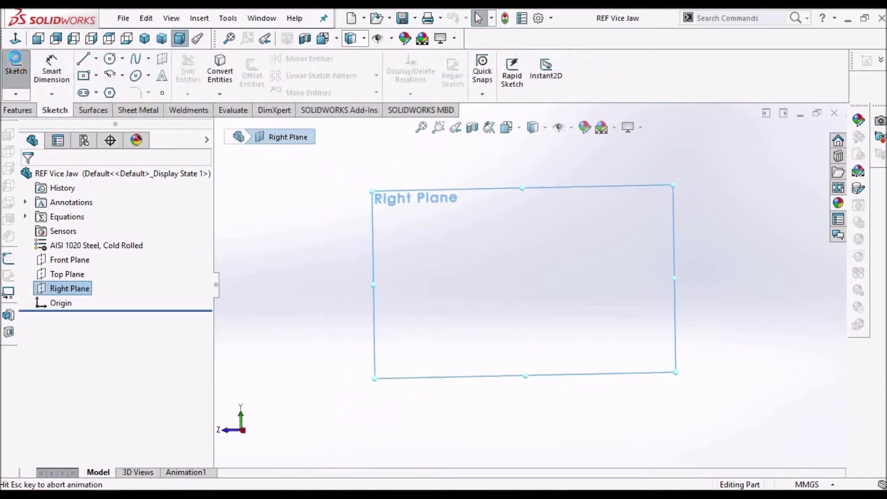
left_click(110, 60)
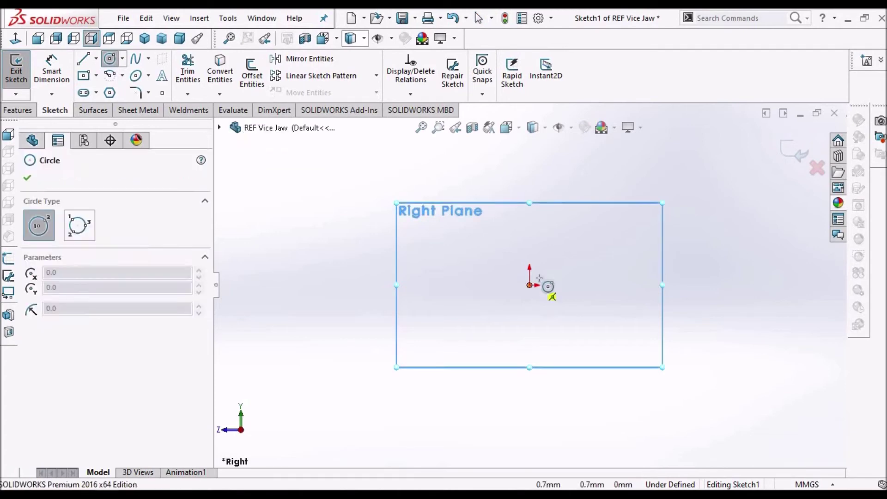
left_click(529, 285)
left_click(578, 261)
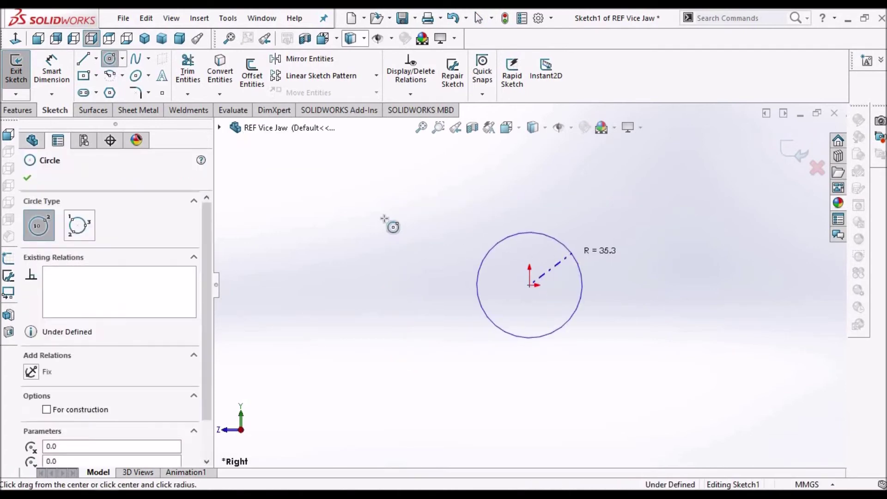
right_click(384, 219)
left_click(401, 229)
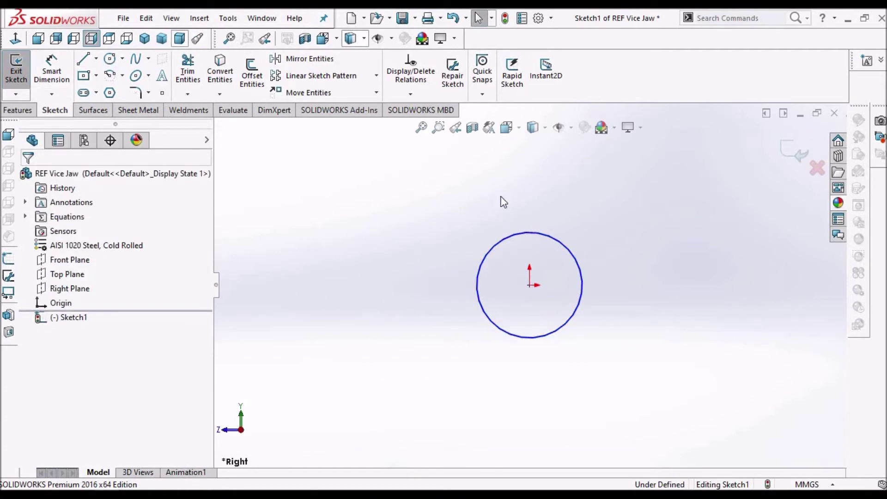
Extrude the circle 10 mm as a blind boss and save the REF Vice Jaw part.
left_click(13, 109)
left_click(21, 69)
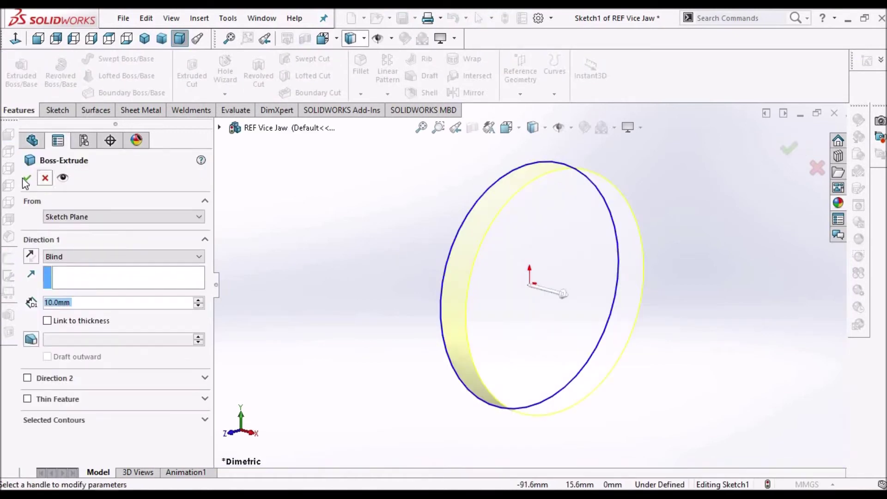
left_click(27, 179)
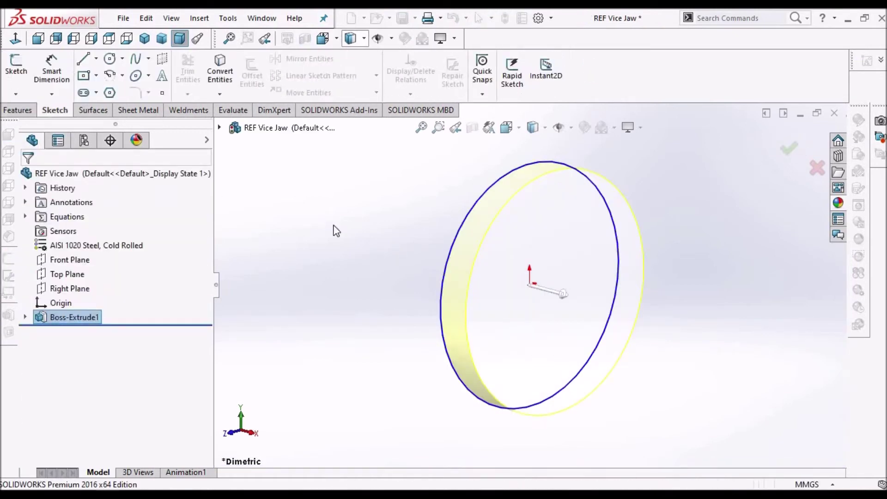
left_click(400, 21)
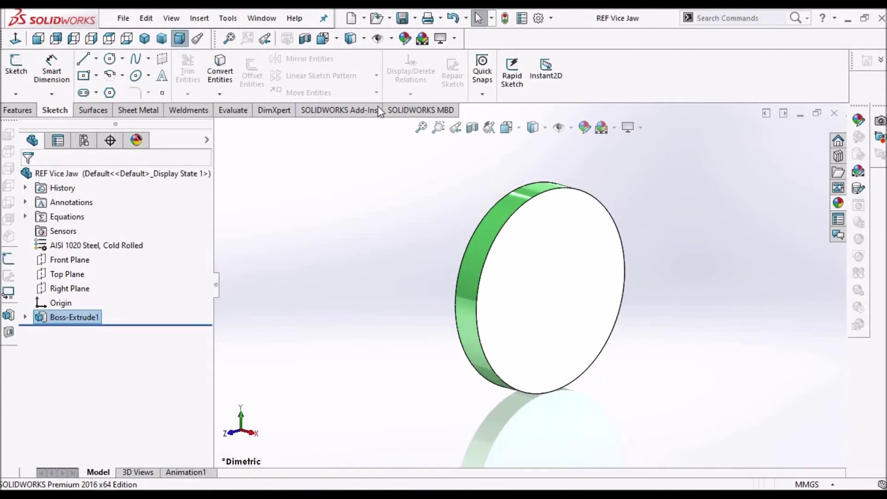
Switch to REF Assembly and insert the open REF Vice Jaw part in free space beside the base.
left_click(258, 18)
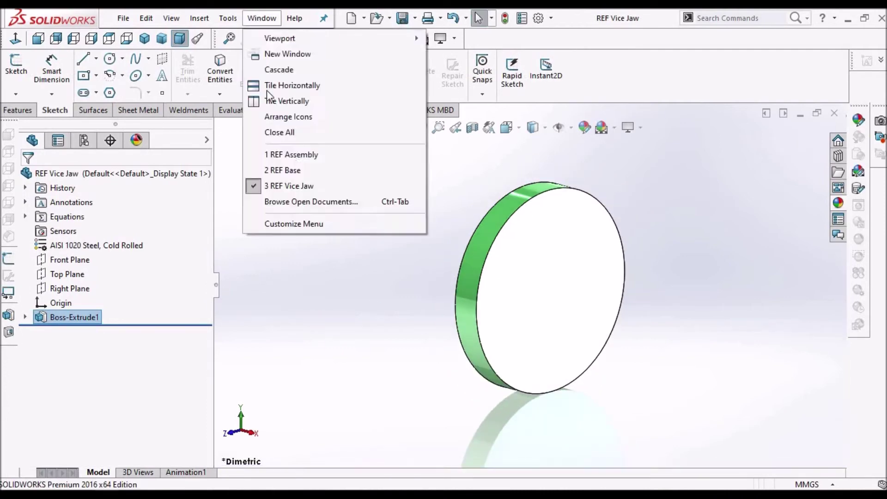
left_click(345, 257)
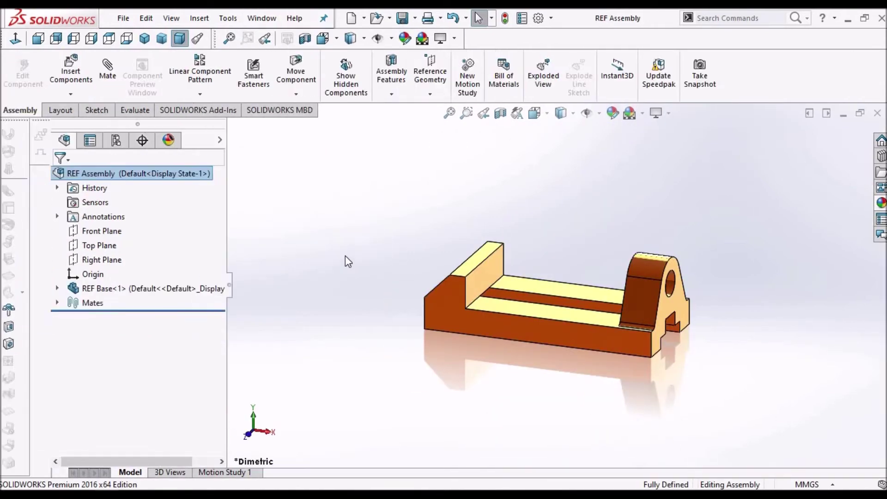
scroll(434, 252, "up", 4)
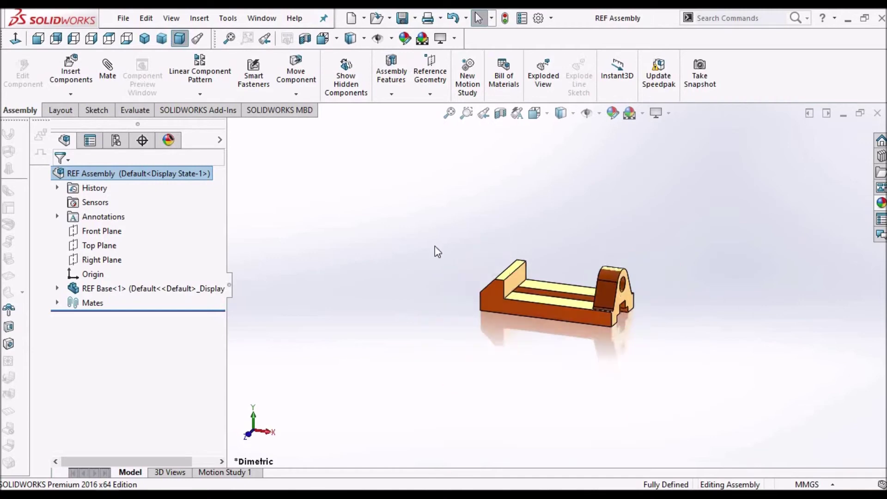
scroll(633, 290, "down", 2)
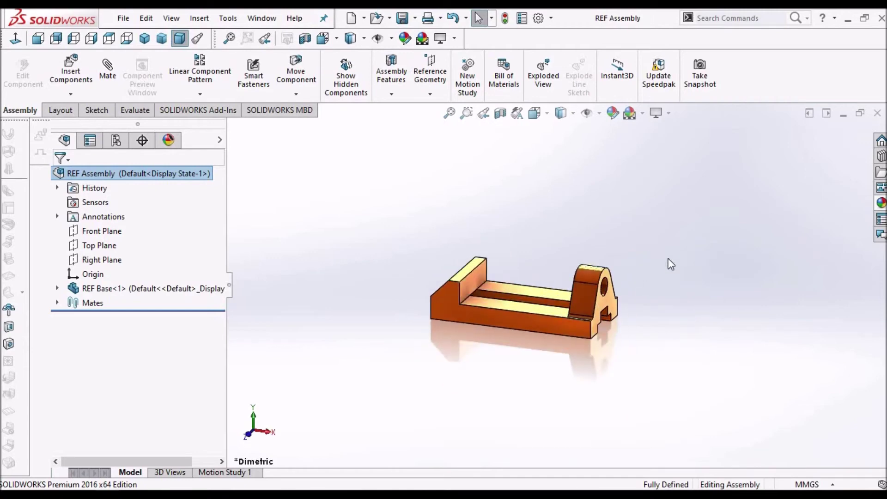
middle_click_drag(651, 268, 655, 269)
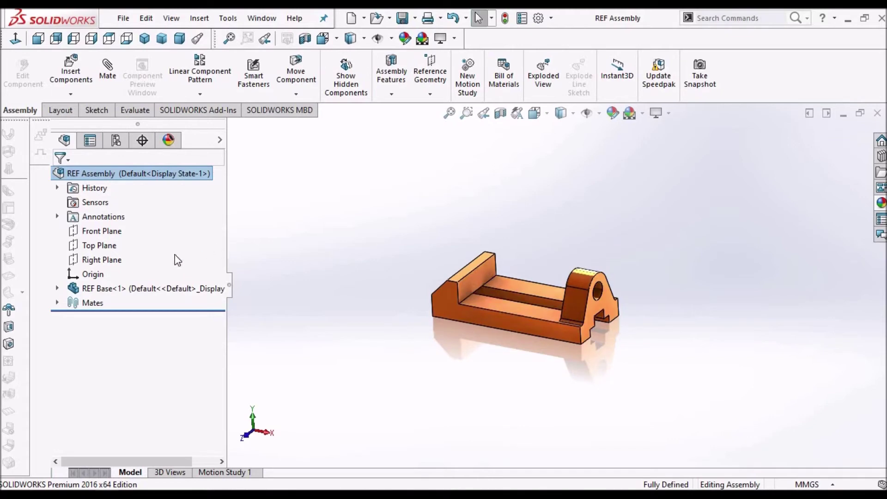
left_click(70, 69)
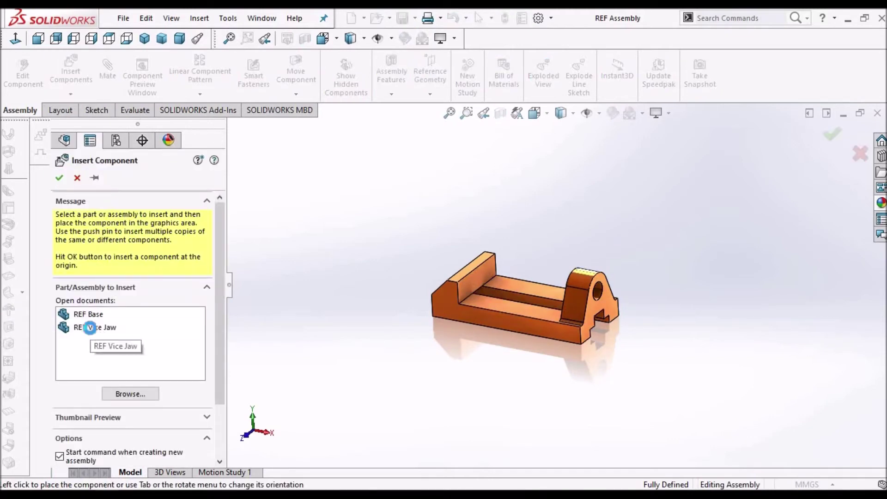
left_click(90, 327)
left_click(374, 237)
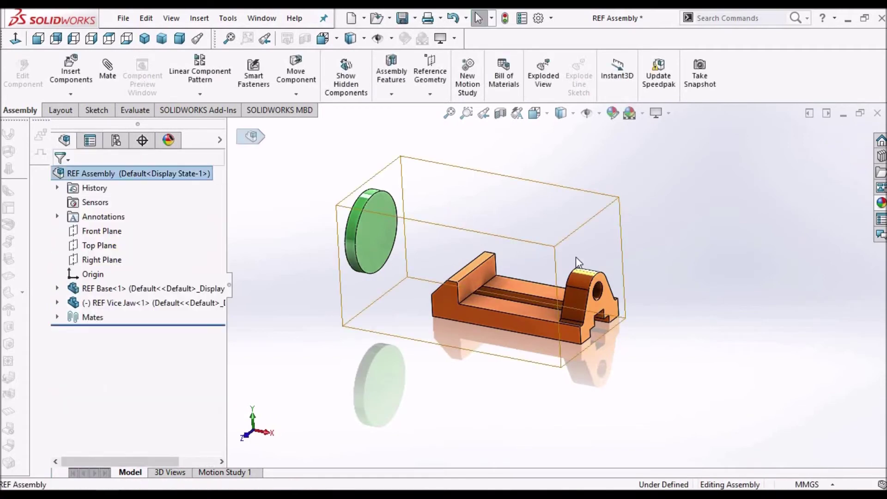
scroll(577, 261, "up", 1)
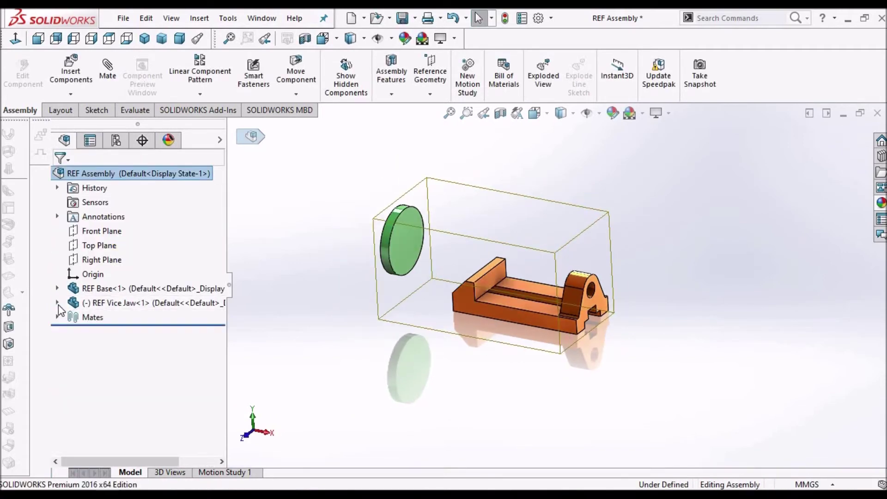
left_click(57, 303)
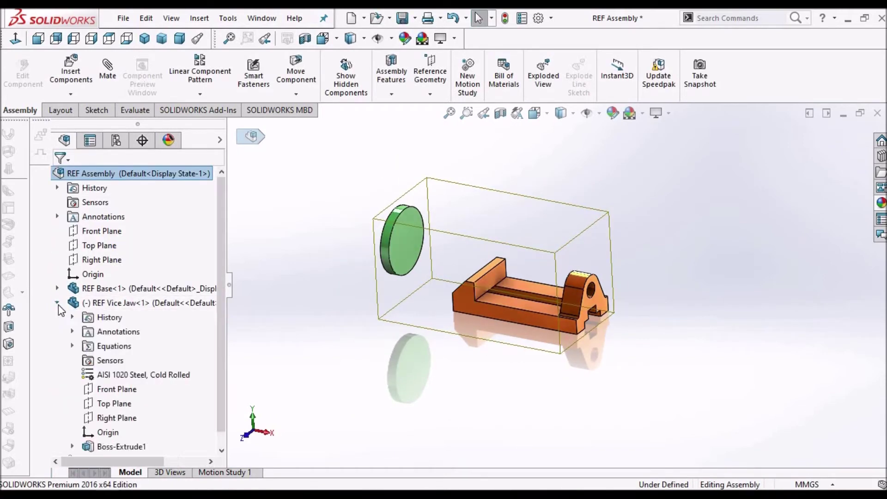
left_click(118, 418)
left_click(101, 260, "ctrl")
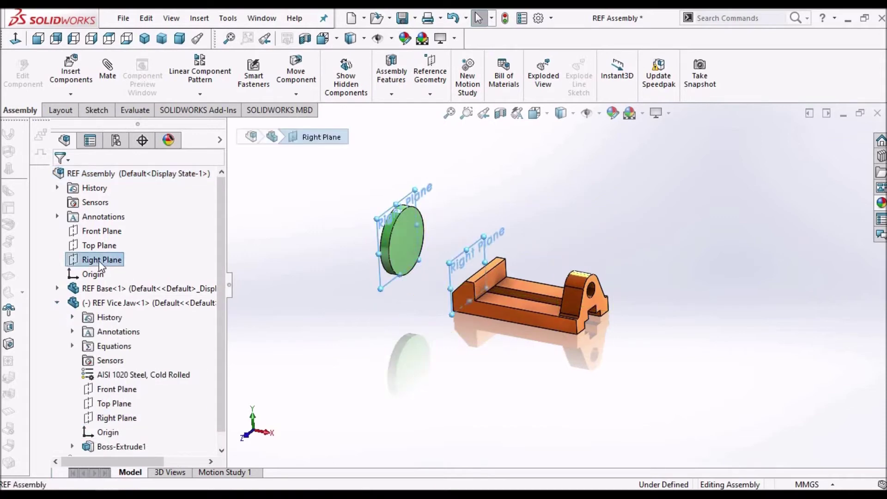
left_click(105, 78)
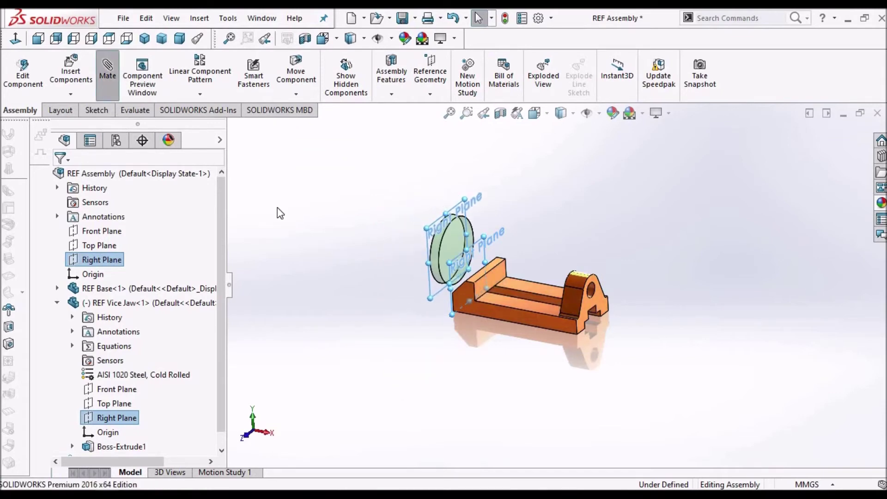
left_click(260, 193)
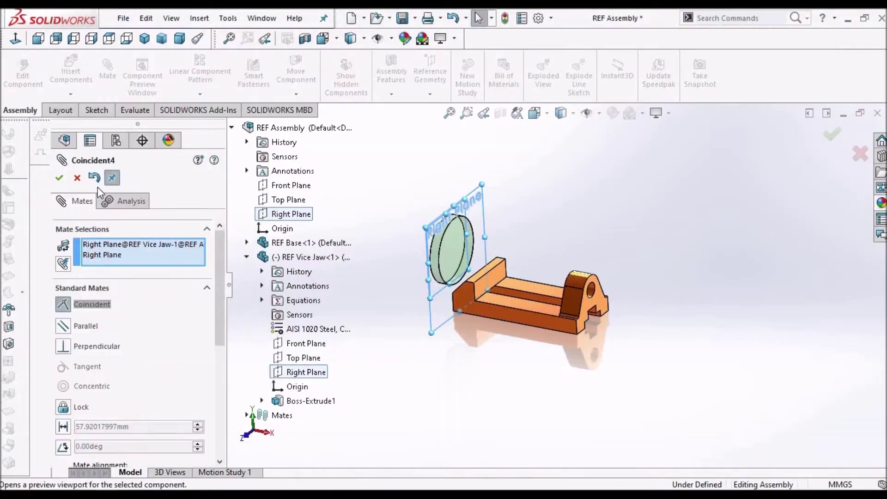
key("Escape")
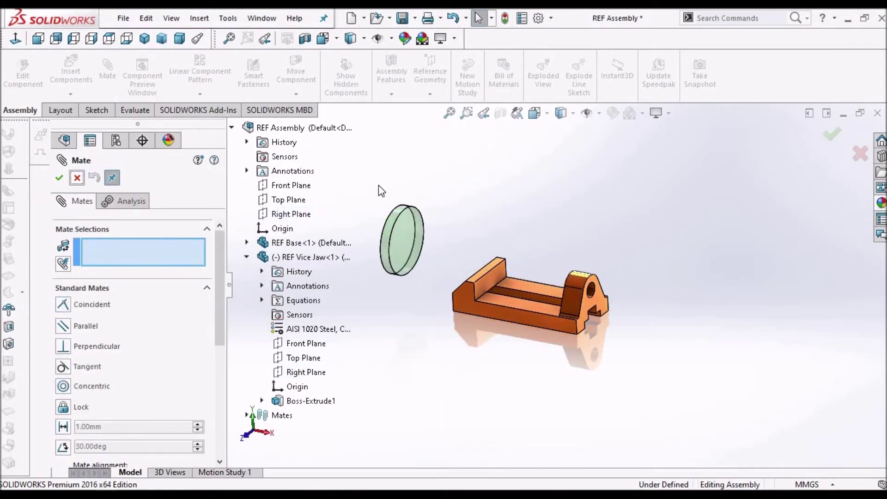
key("Escape")
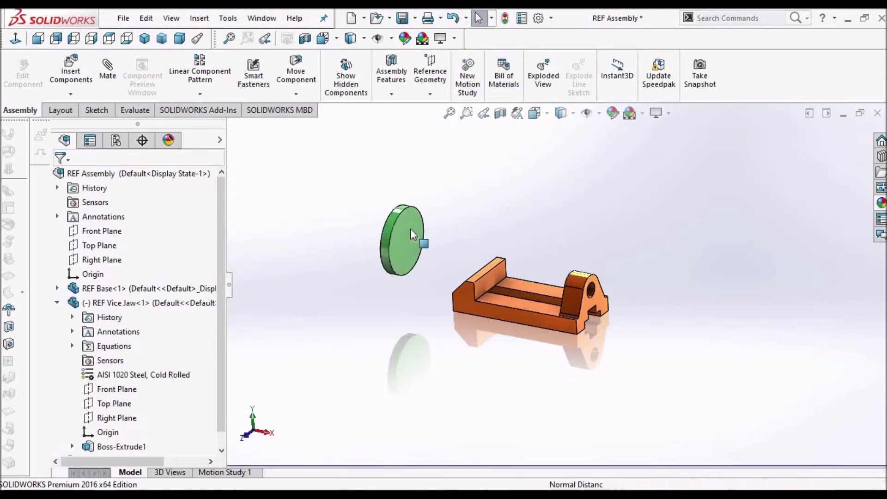
Move the placeholder jaw over the base and mate its Right Plane at a 55 mm distance from the assembly's Right Plane.
left_click_drag(409, 230, 537, 270)
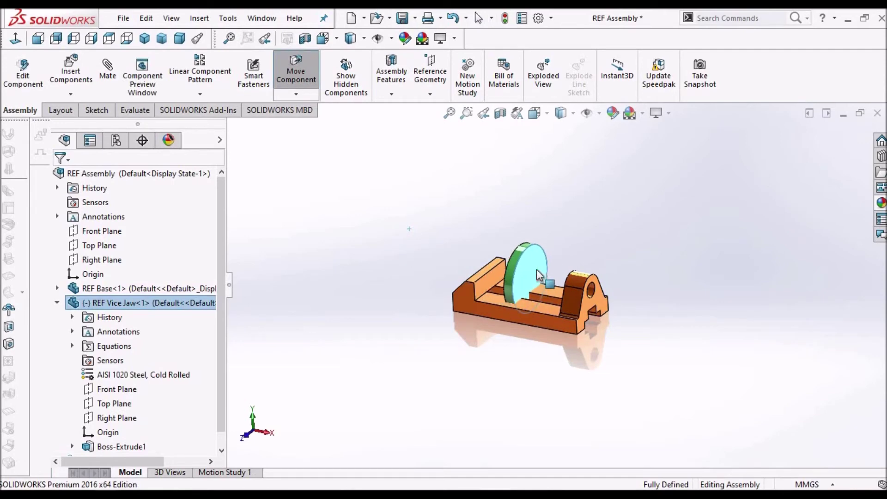
left_click(342, 280)
left_click(104, 261)
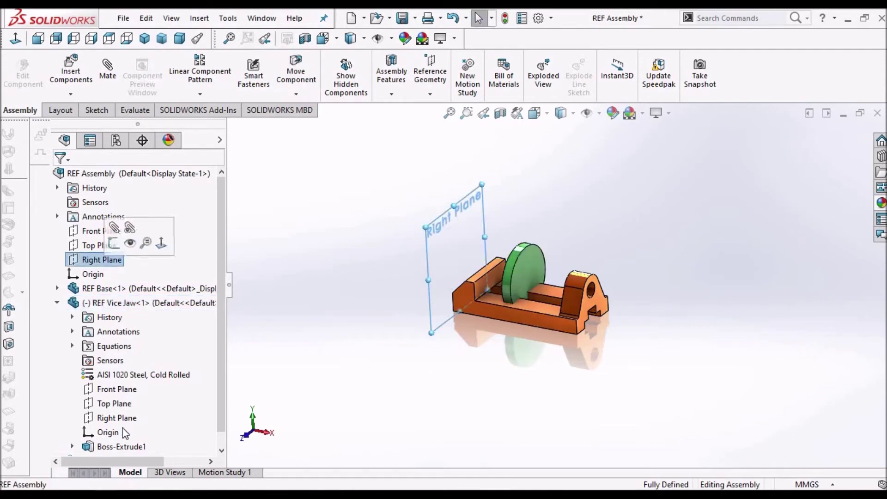
left_click(121, 418, "ctrl")
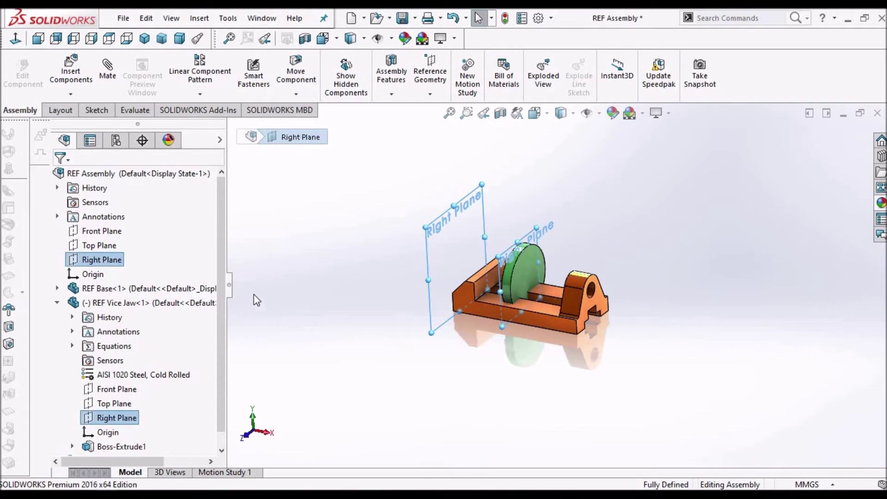
left_click(107, 72)
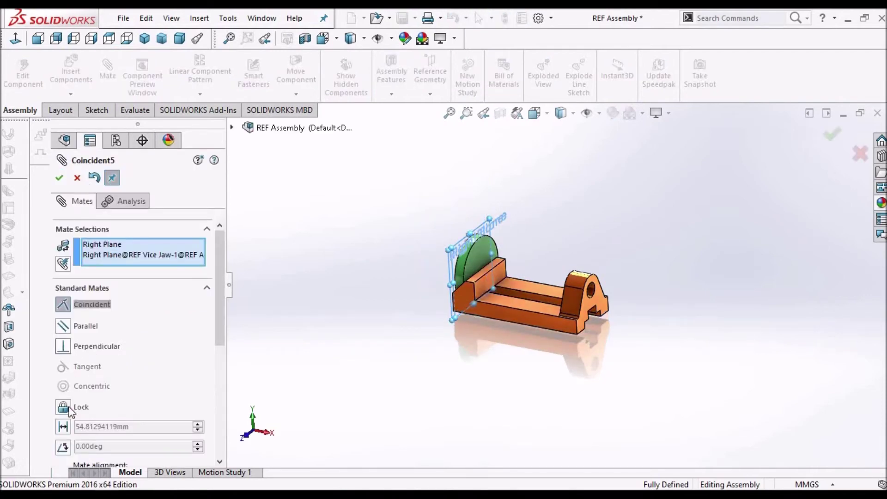
left_click(63, 426)
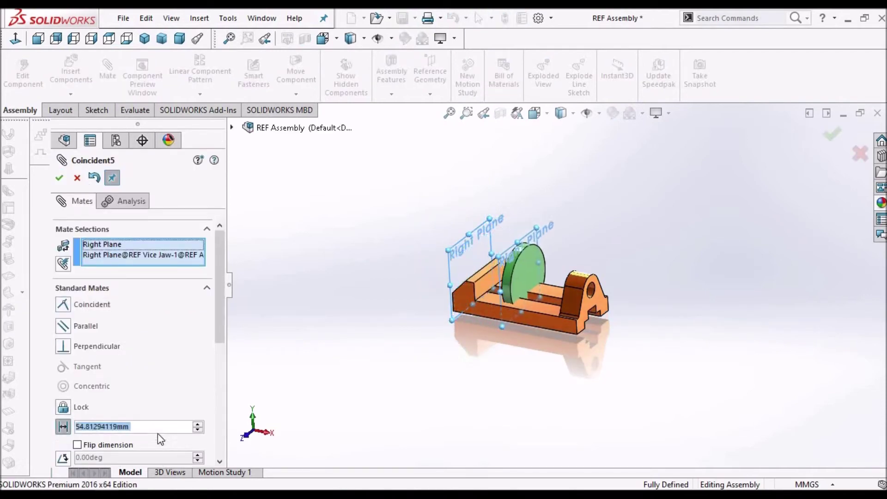
left_click(34, 41)
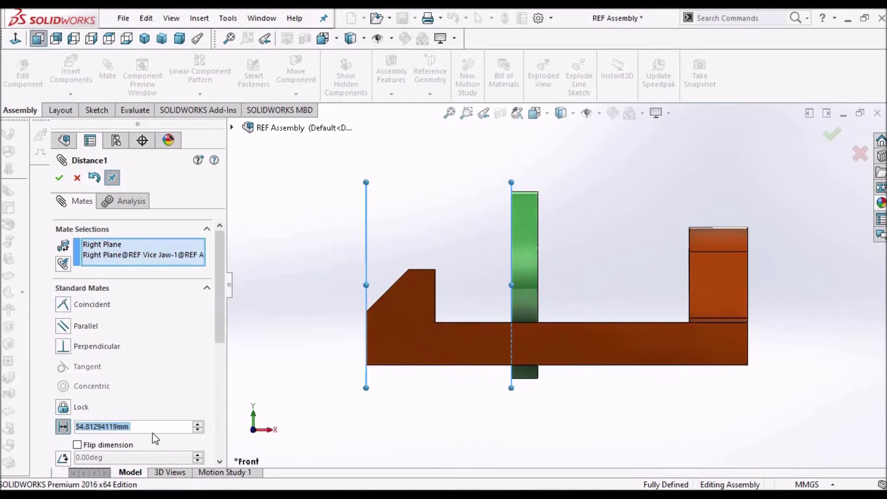
type("5")
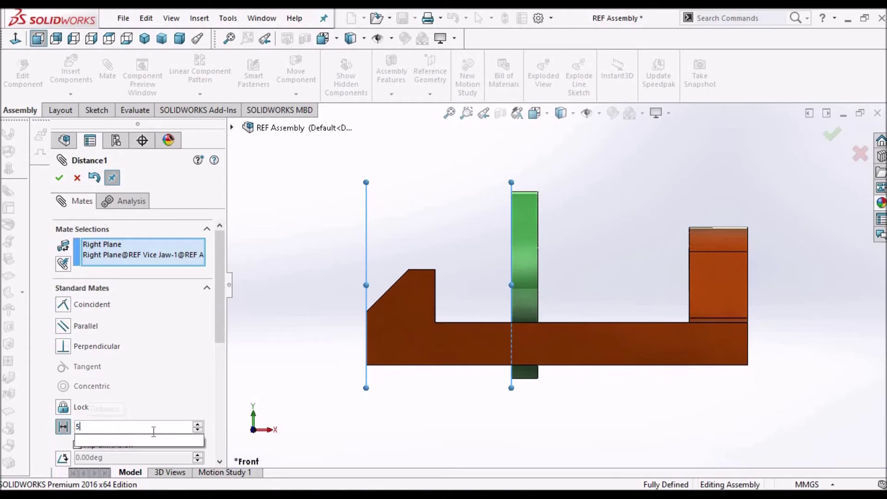
type("5")
key("Return")
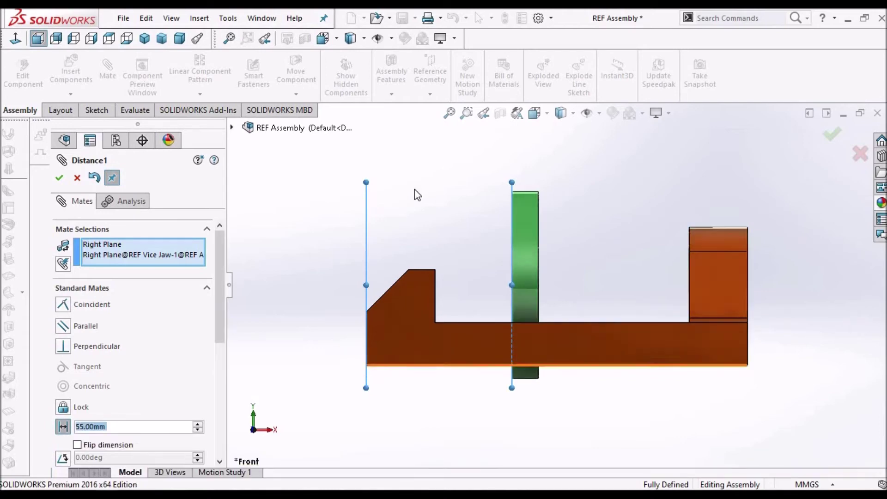
left_click(76, 179)
left_click(77, 180)
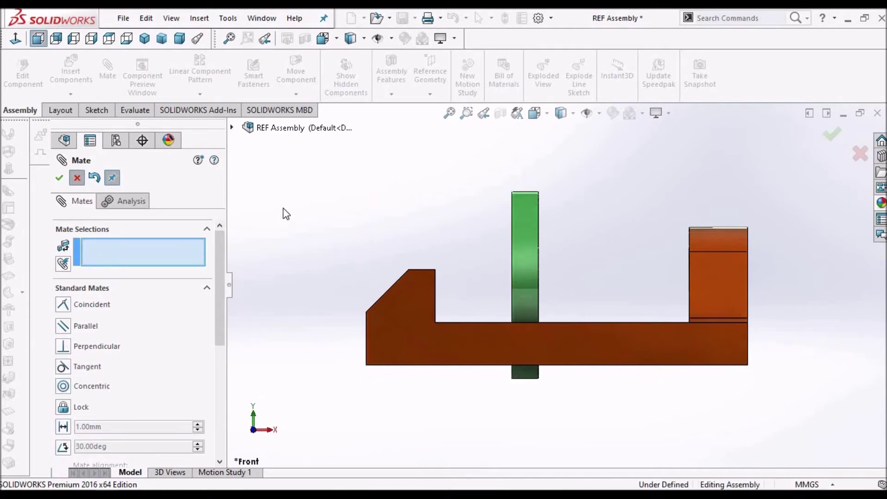
Mate the placeholder jaw's Front Plane coincident with the assembly's Front Plane.
scroll(413, 209, "up", 4)
middle_click_drag(441, 241, 429, 312)
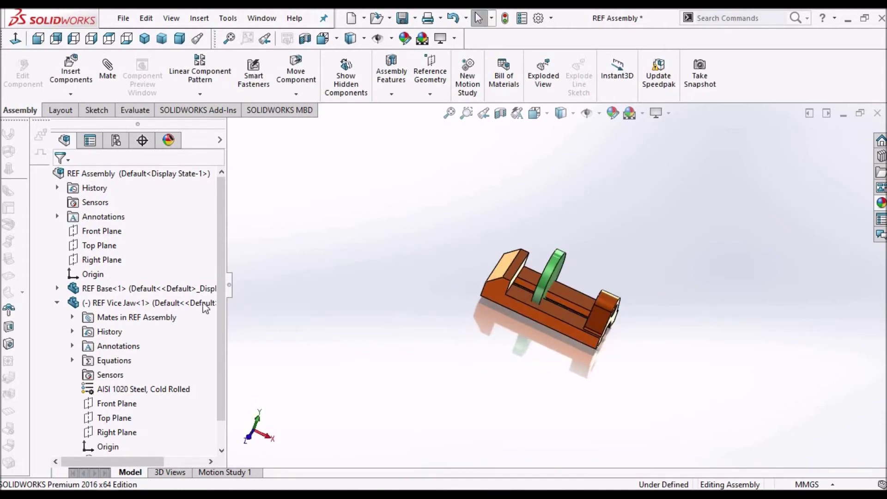
left_click(106, 231)
left_click(116, 404, "ctrl")
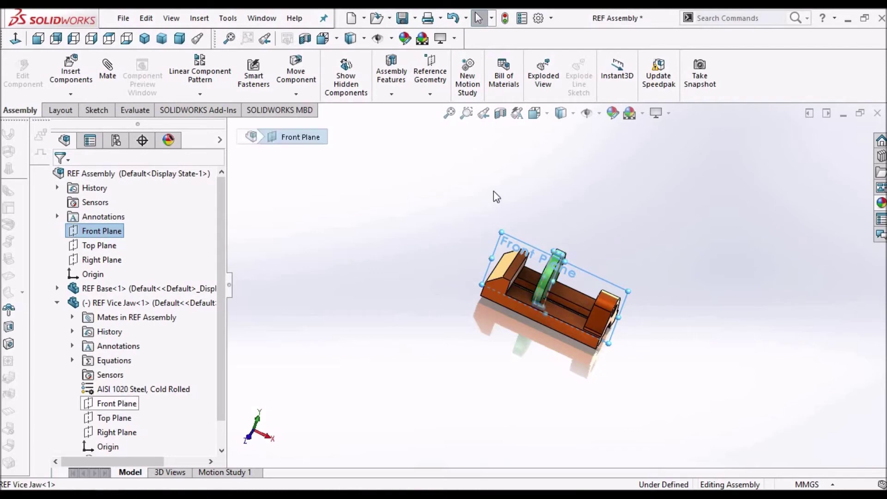
left_click(106, 74)
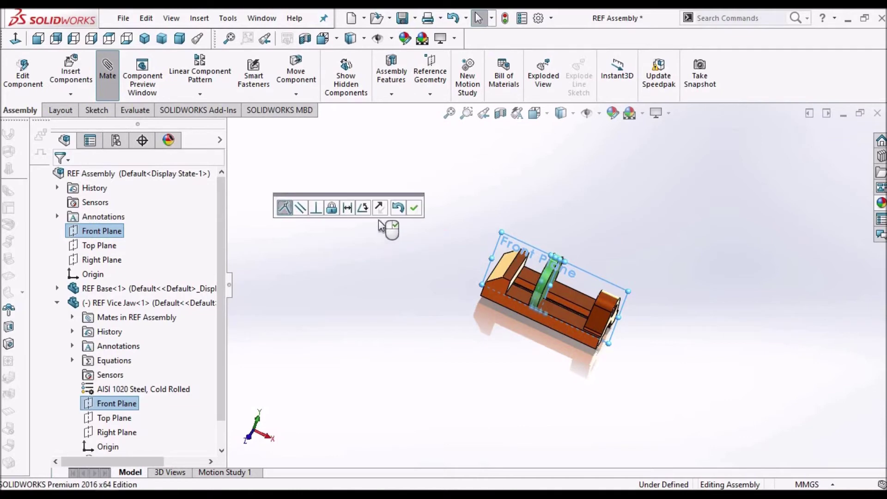
left_click(414, 207)
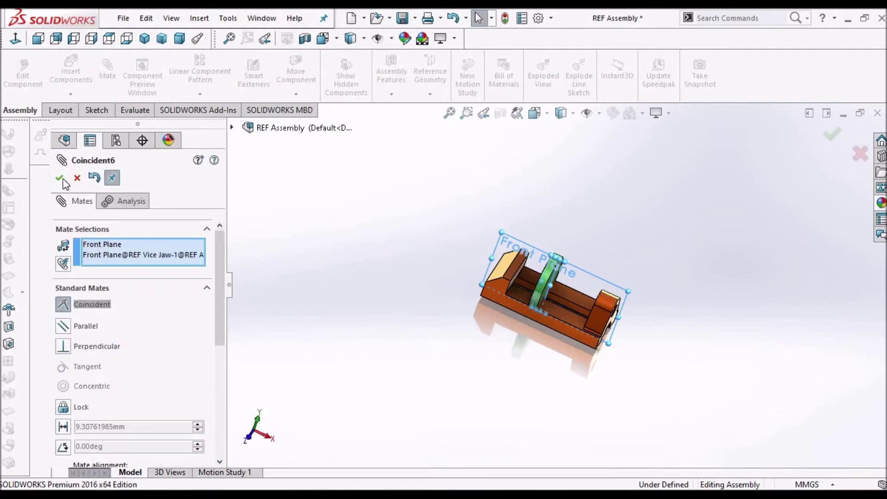
left_click(62, 179)
Mate the placeholder jaw's Top Plane coincident with the assembly's Top Plane and finish mating.
middle_click_drag(408, 251, 364, 252)
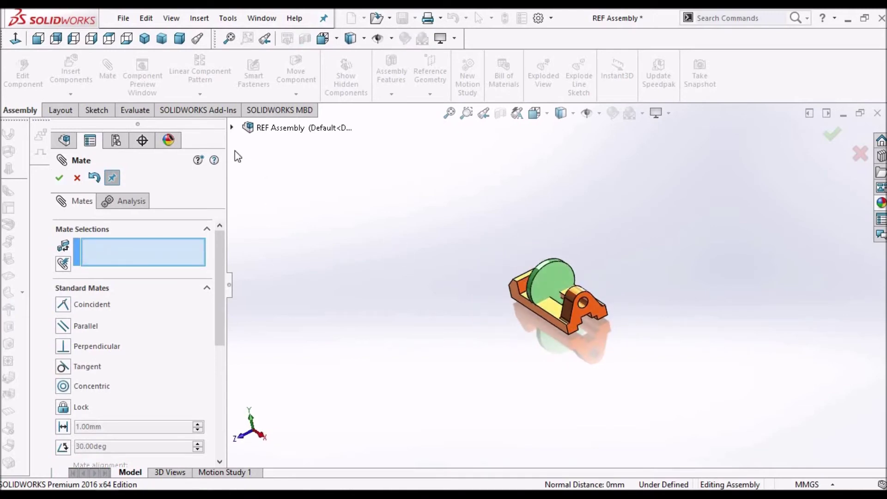
left_click(232, 128)
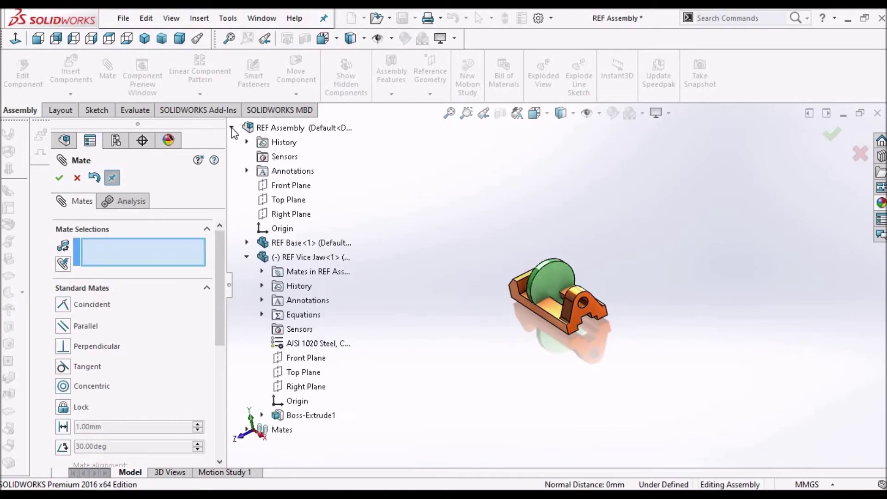
left_click(288, 202)
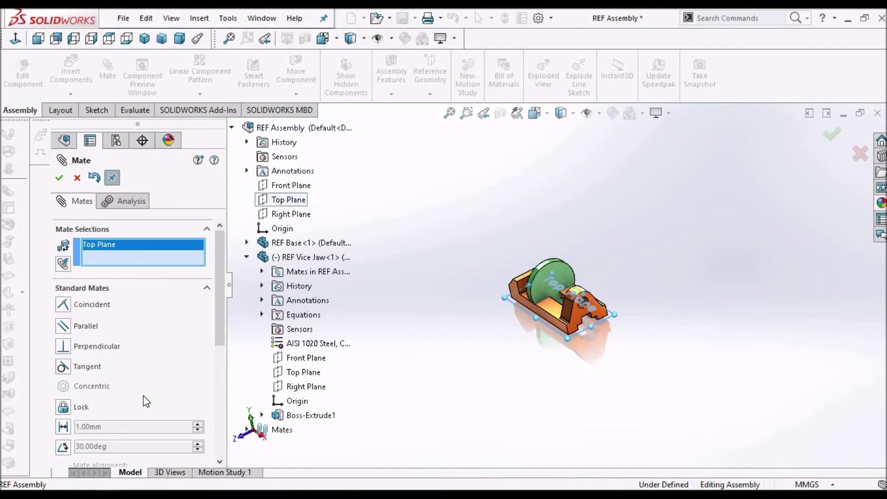
left_click(303, 372)
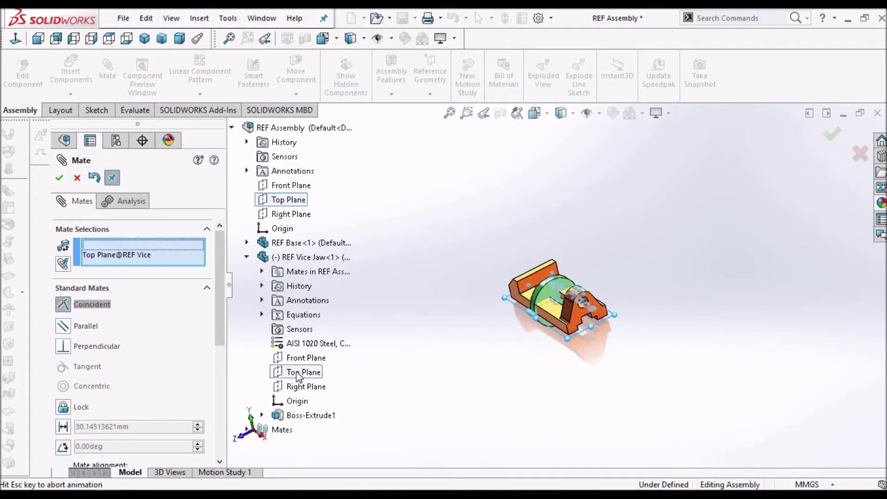
left_click(59, 180)
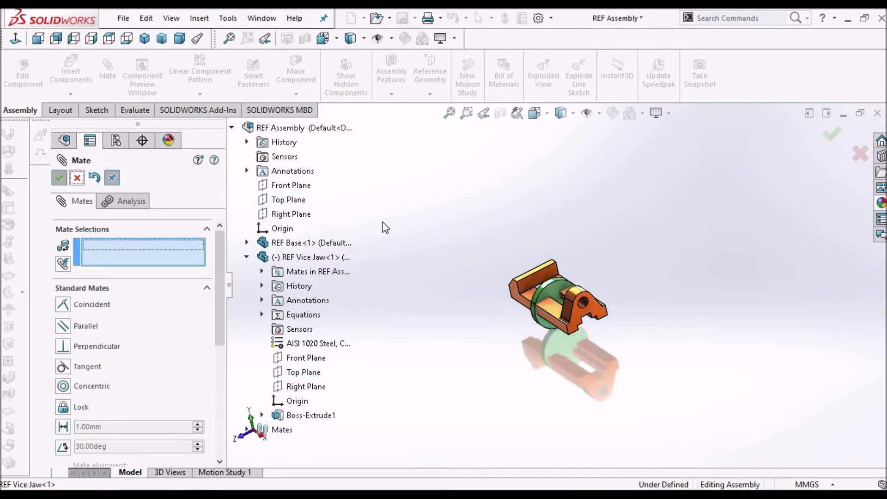
key("Escape")
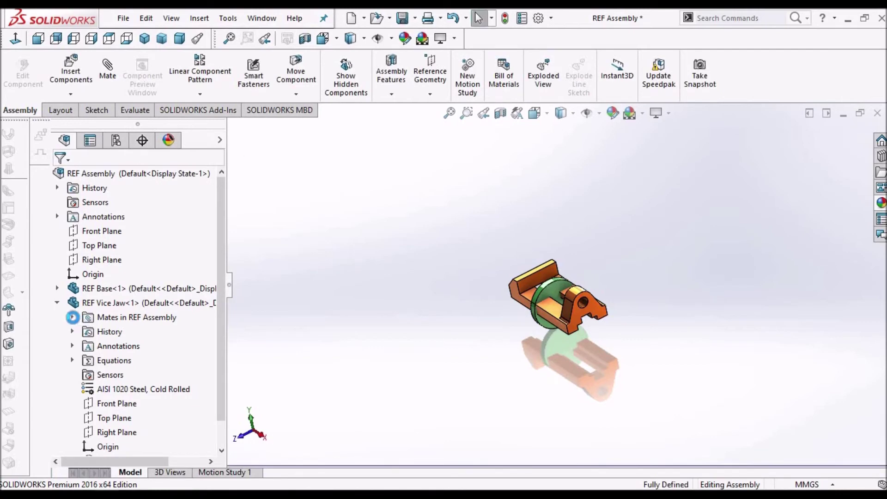
Review the mates of REF Vice Jaw, including its distance mate, and look at the jaw on the base.
left_click(72, 317)
left_click(140, 331)
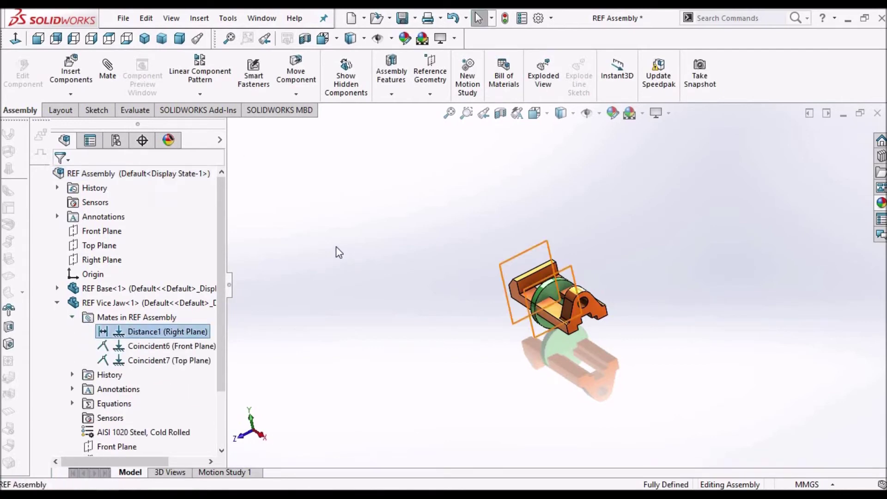
middle_click_drag(562, 279, 531, 279)
scroll(580, 298, "down", 3)
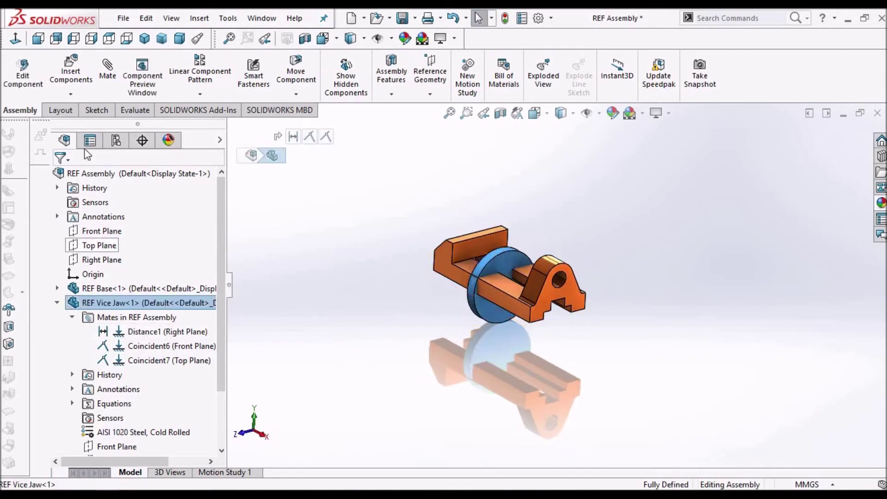
Edit REF Vice Jaw in place within REF Assembly, open the sketch of its disc extrusion and delete the circle.
left_click(32, 84)
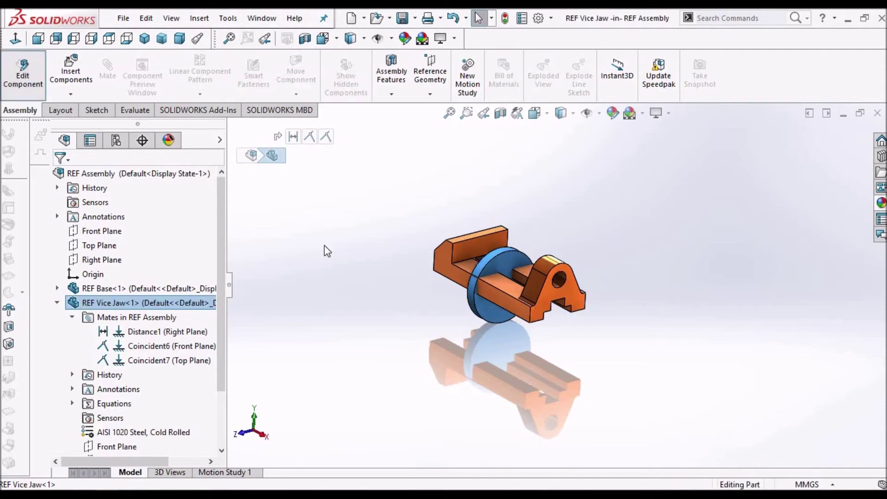
left_click(16, 38)
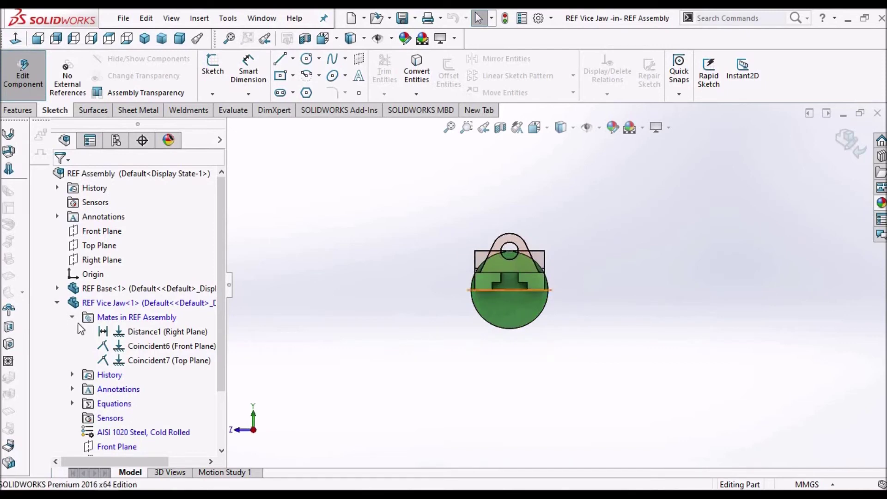
left_click(57, 303)
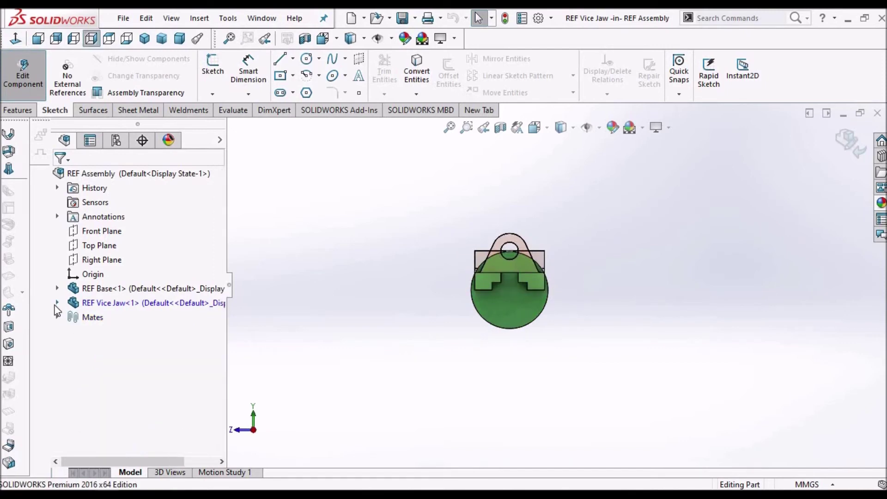
left_click(55, 304)
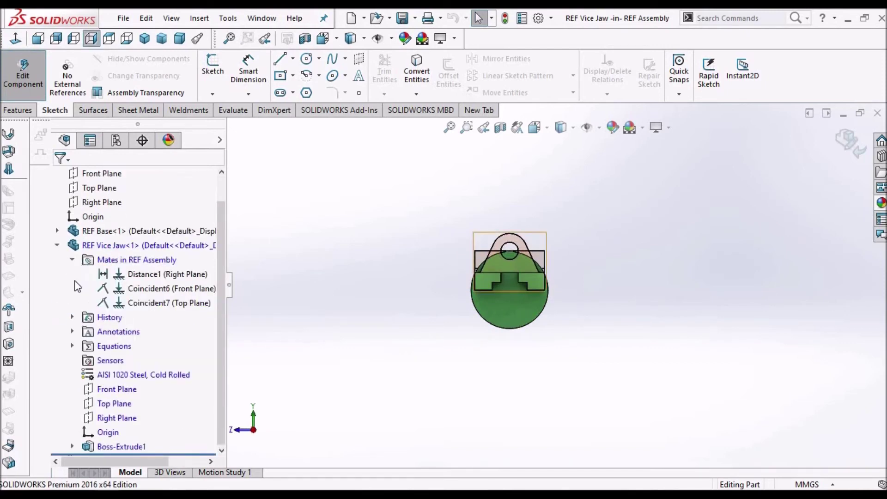
left_click(73, 259)
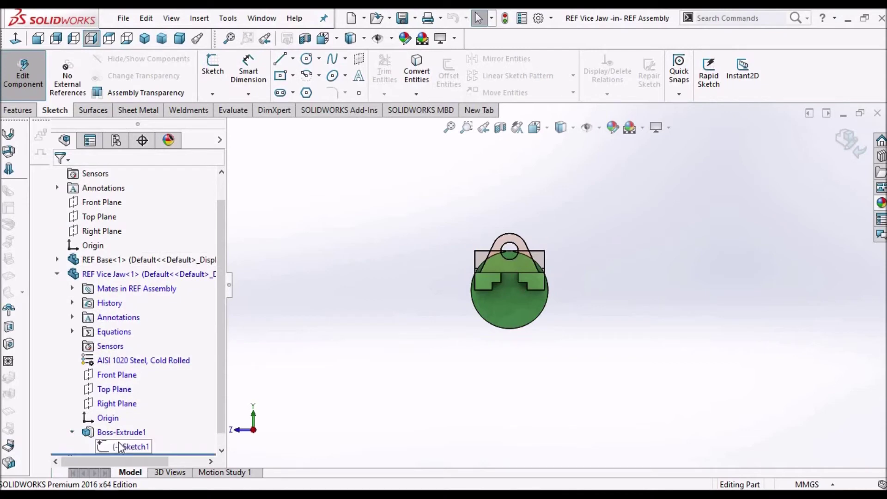
right_click(128, 446)
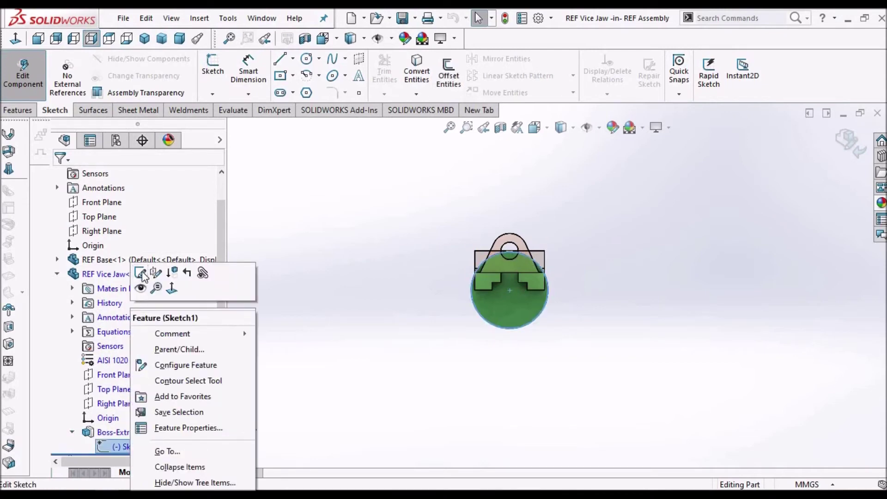
left_click(140, 273)
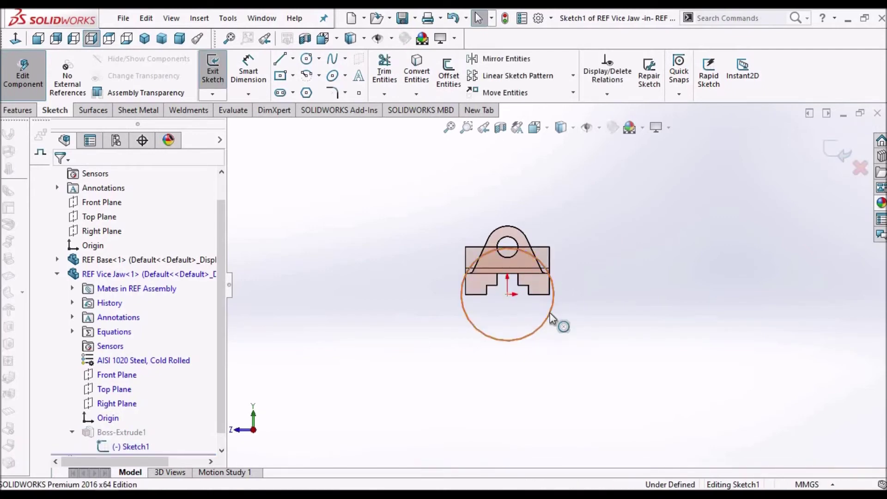
left_click(550, 314)
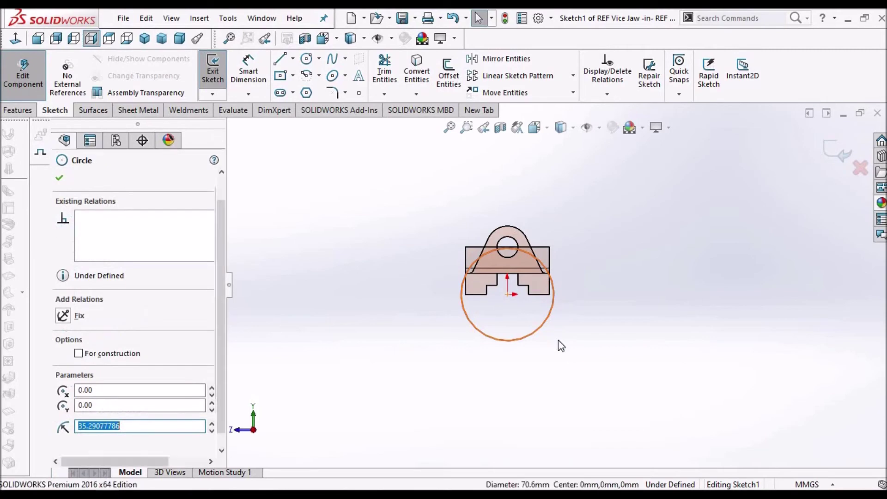
key("Delete")
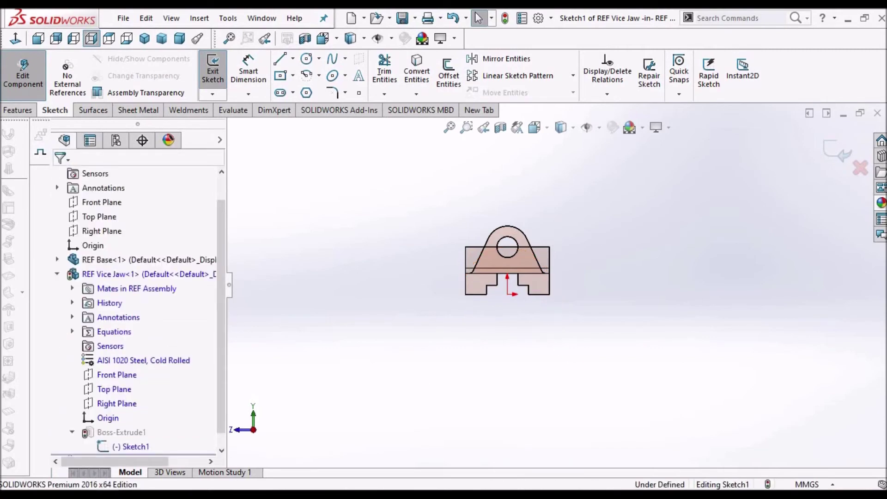
Switch to the PDF drawing and examine the dimensions on the Bench Vice - Jaw sheet.
key("alt+Tab")
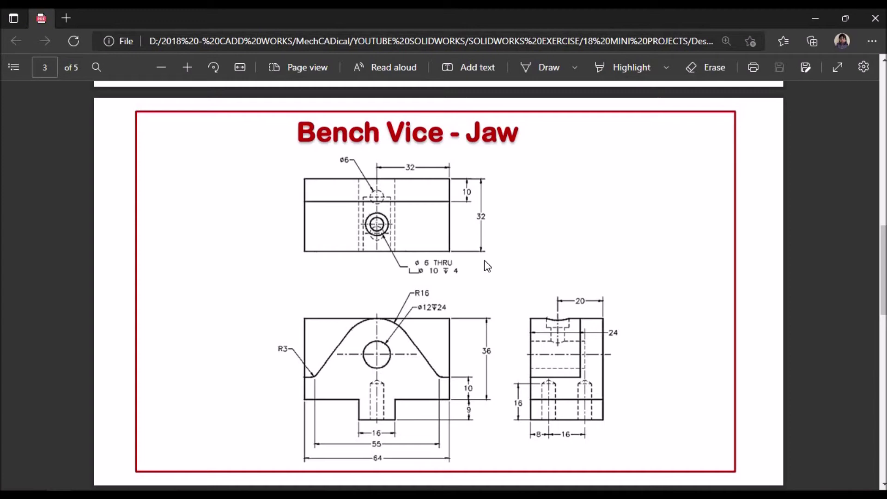
Switch back to SOLIDWORKS and convert the short ledge edge beside the base's right fillet into the jaw sketch.
scroll(485, 262, "up", 15)
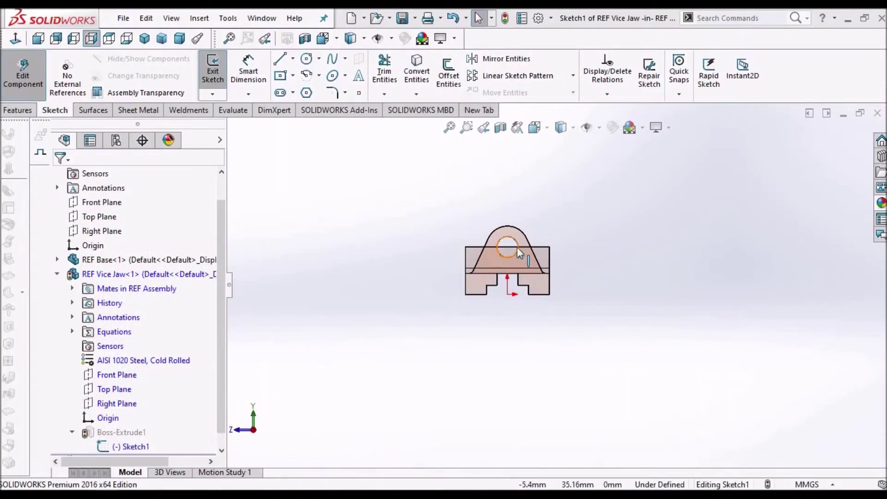
scroll(538, 228, "down", 2)
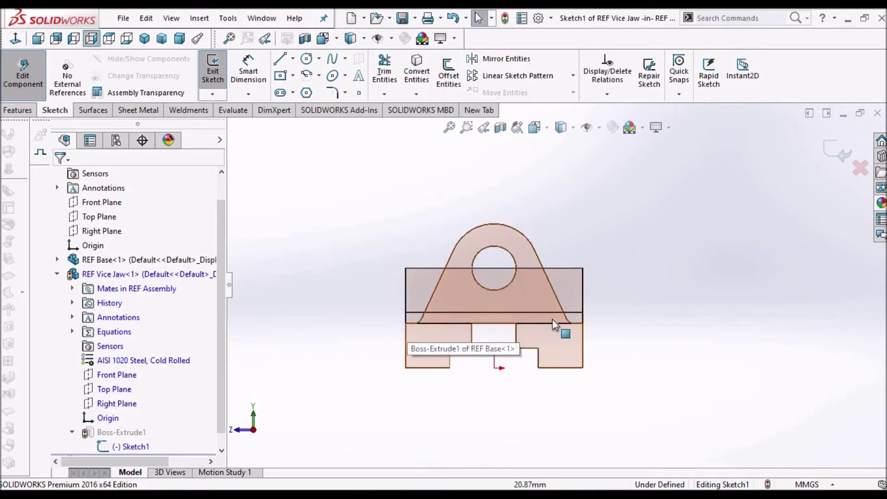
scroll(552, 318, "down", 3)
scroll(605, 326, "down", 2)
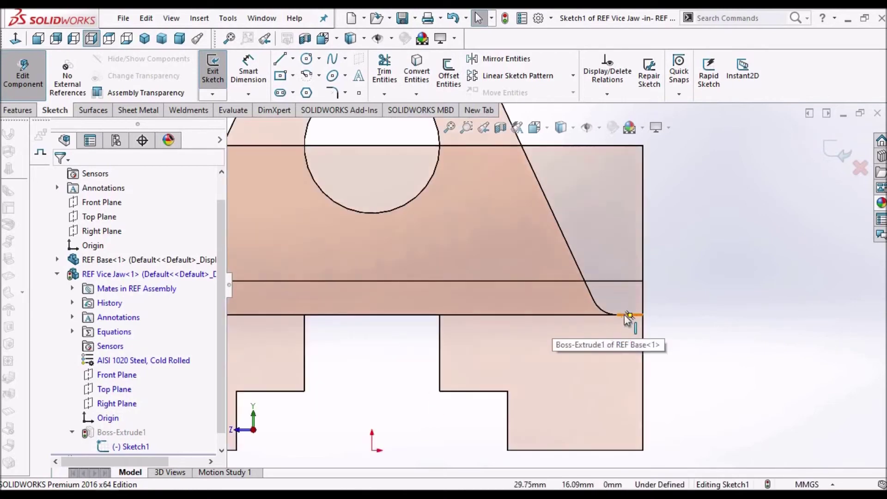
left_click(624, 315)
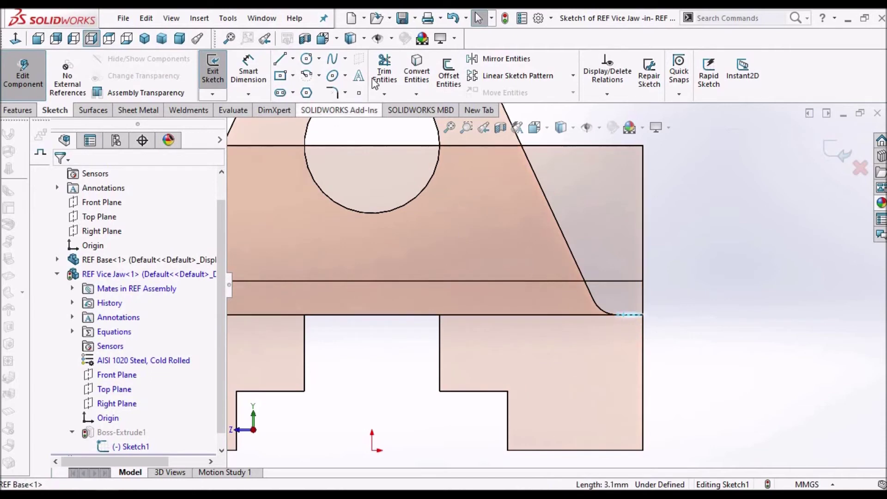
left_click(421, 67)
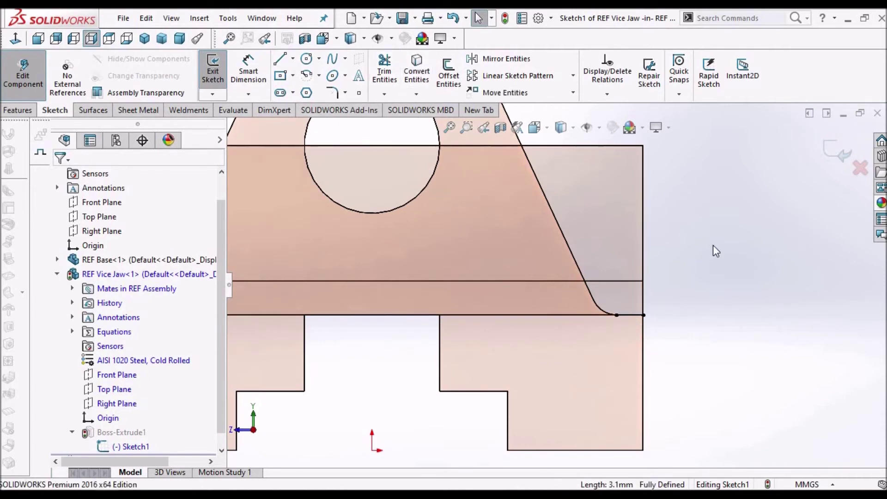
Change the display style to wireframe and stretch the inner end of the converted line across to just beyond the base's left side.
scroll(713, 245, "up", 1)
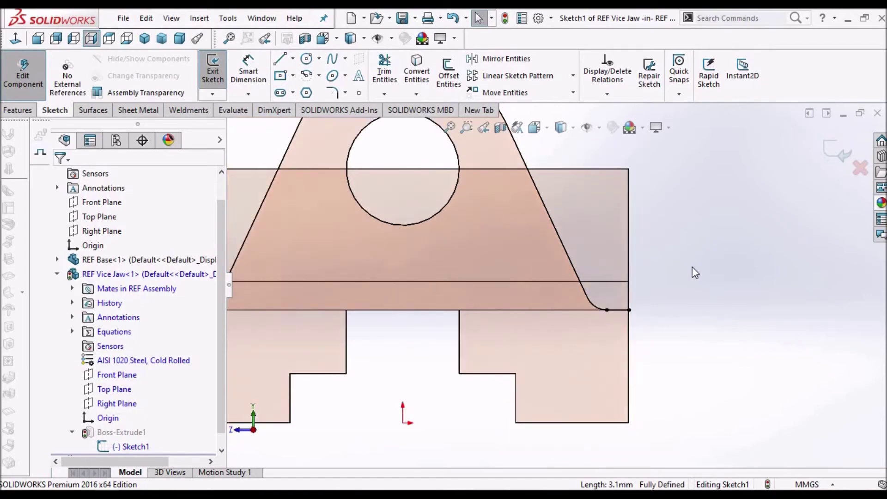
scroll(540, 298, "up", 4)
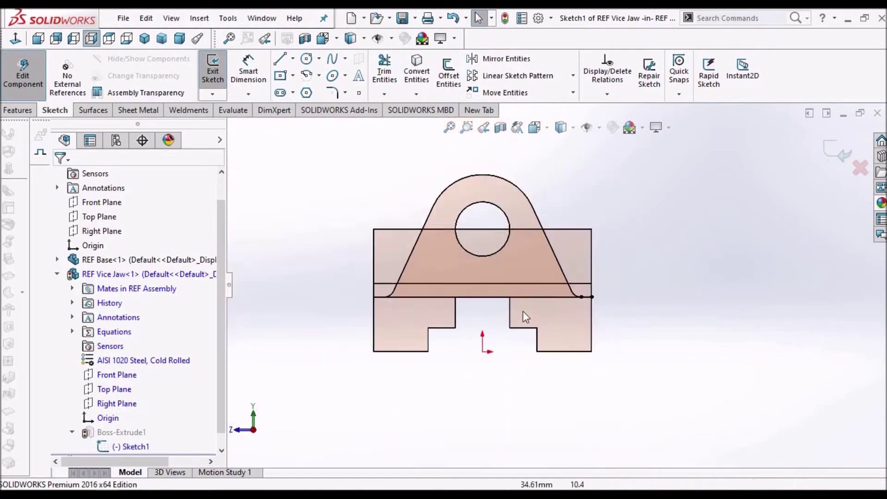
left_click(571, 128)
left_click(562, 220)
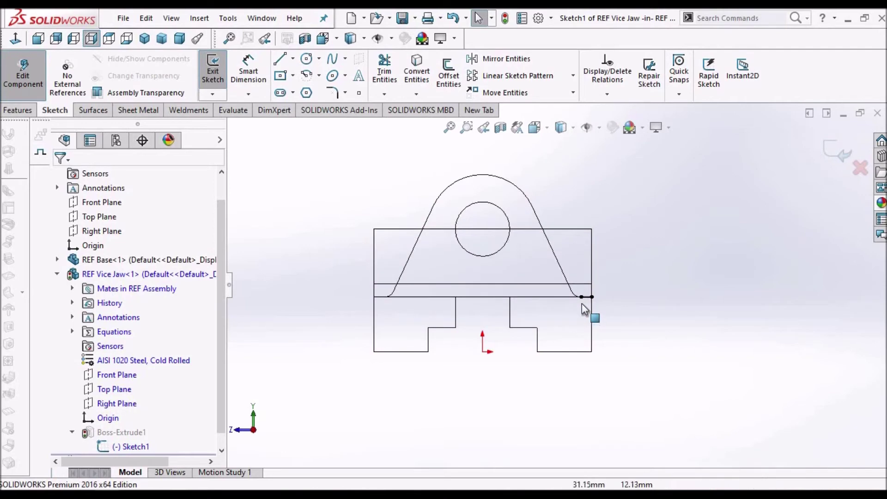
left_click_drag(359, 292, 353, 293)
left_click(667, 289)
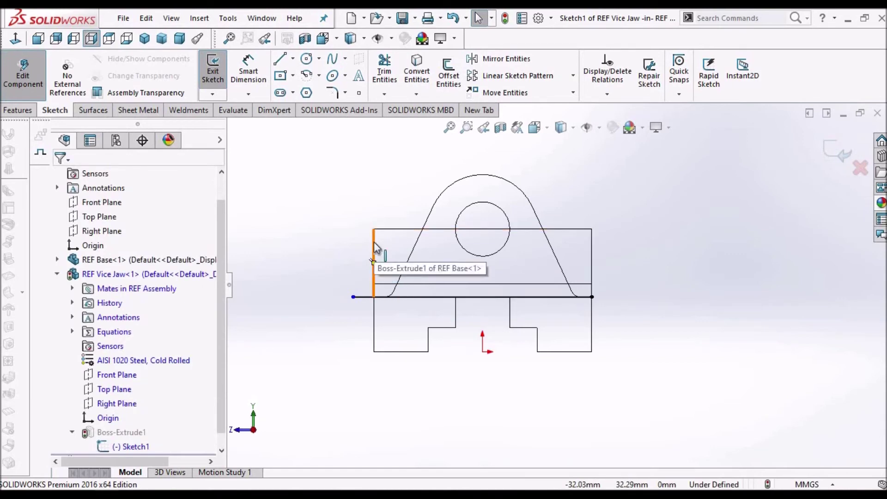
Sketch a vertical line about 35 mm long, a horizontal line about 57 mm and a vertical line about 33 mm, crossing the stretched line.
left_click(287, 60)
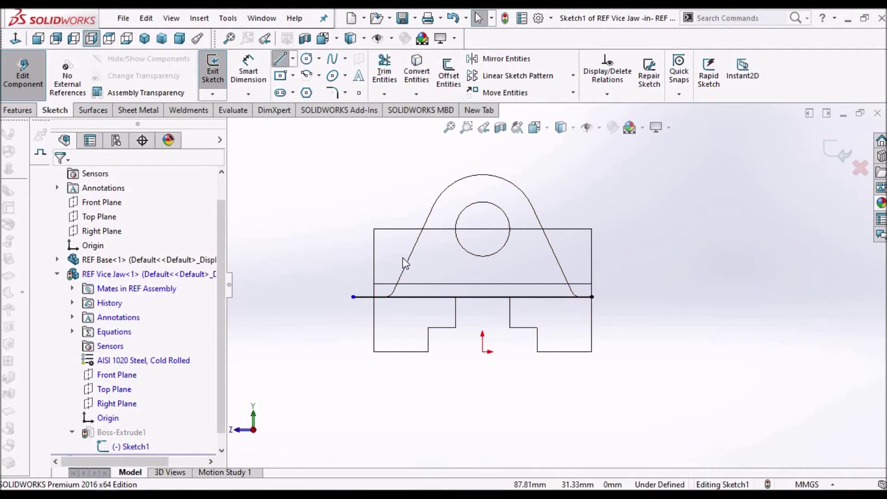
scroll(403, 257, "down", 1)
key("Escape")
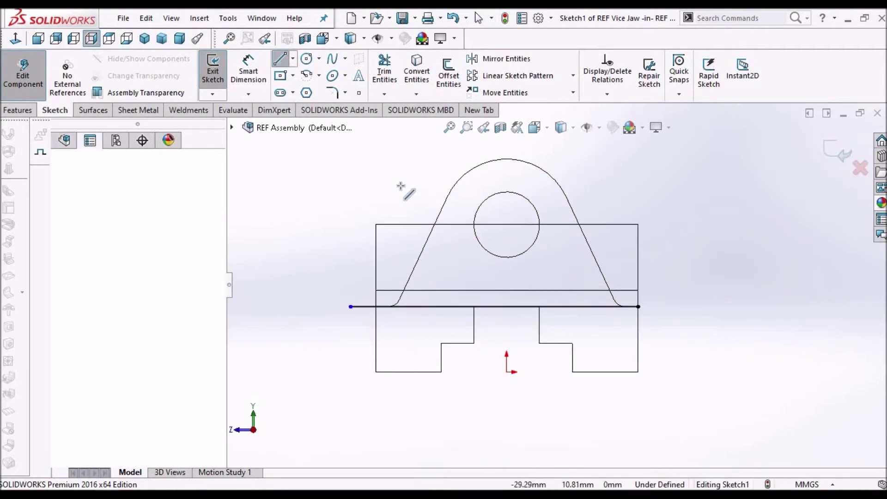
left_click(386, 328)
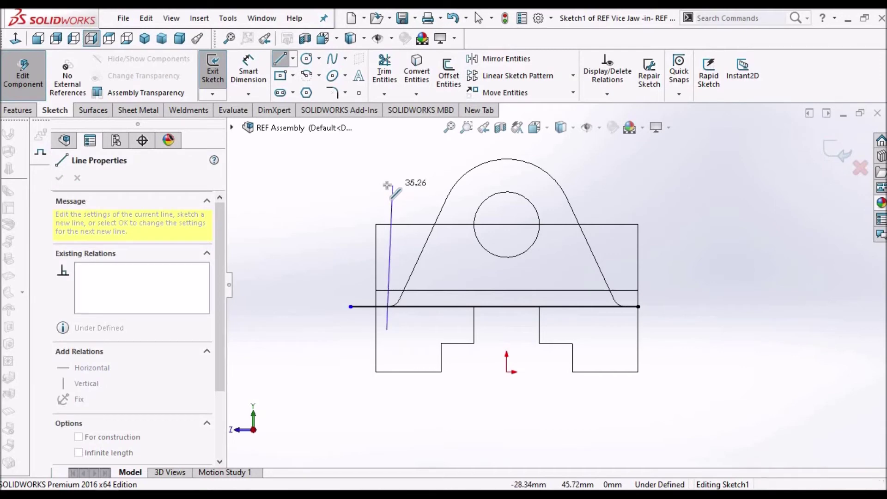
left_click(387, 184)
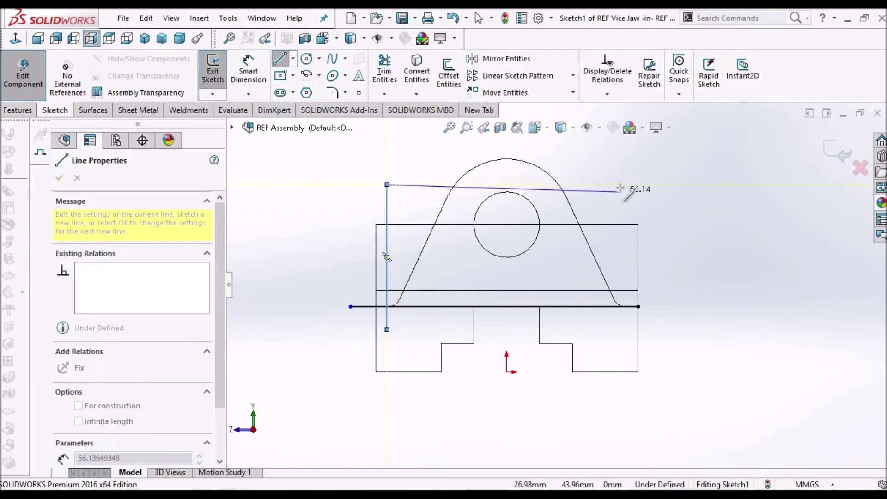
left_click(619, 184)
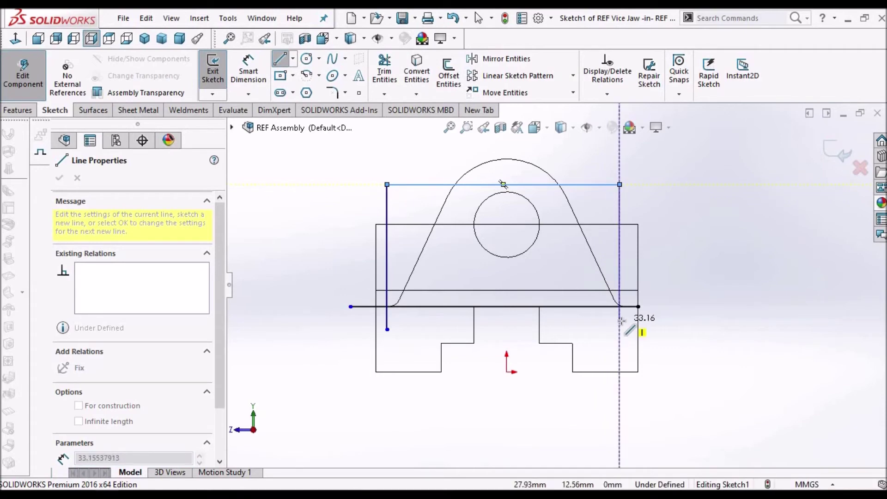
left_click(626, 322)
right_click(694, 176)
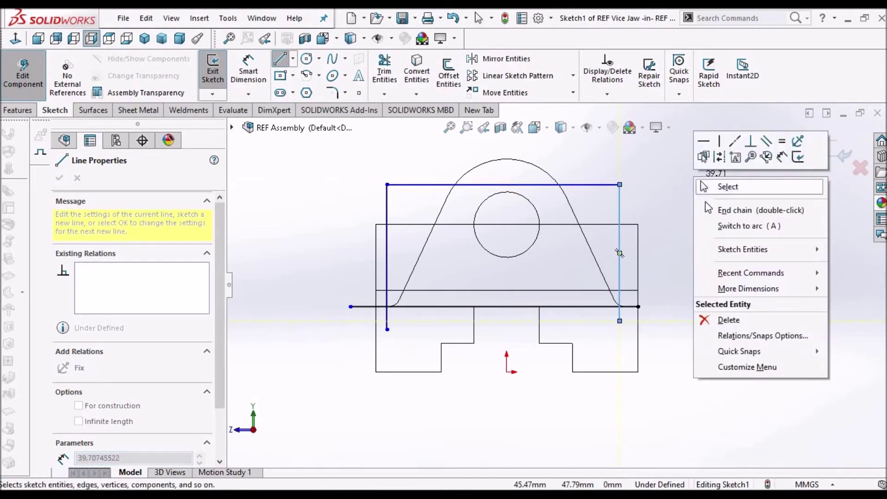
left_click(714, 186)
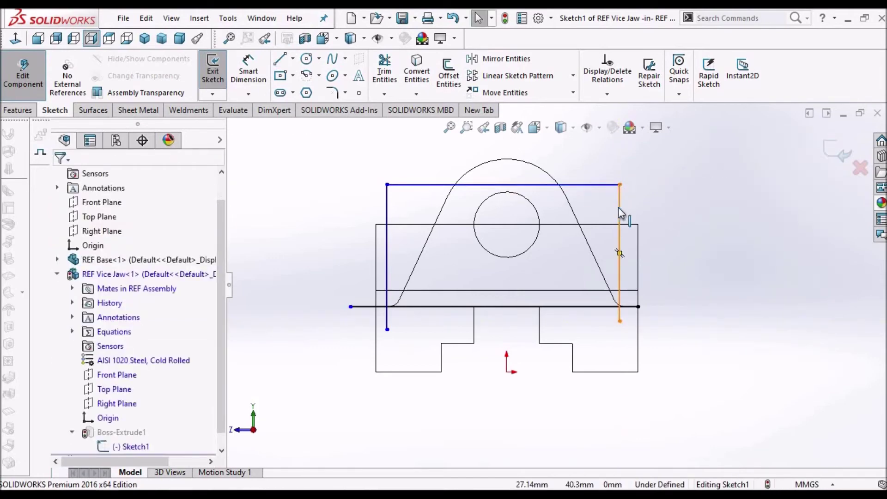
left_click(620, 253)
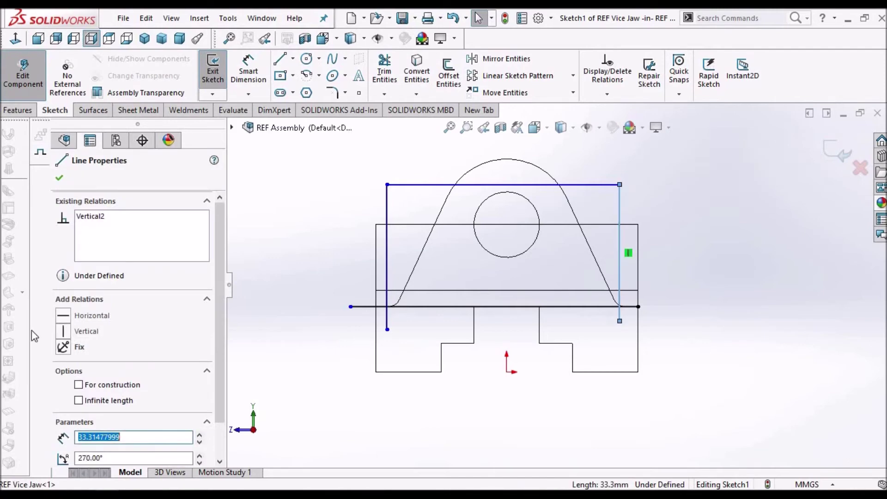
key("Escape")
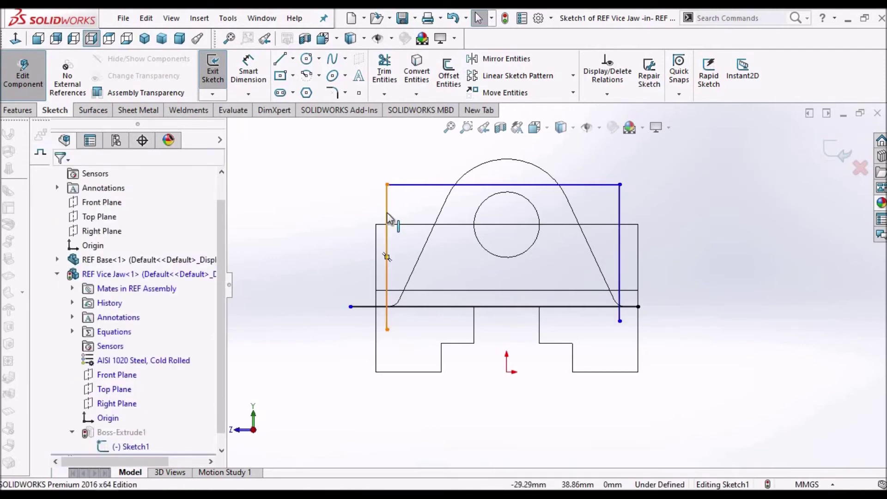
left_click(387, 213)
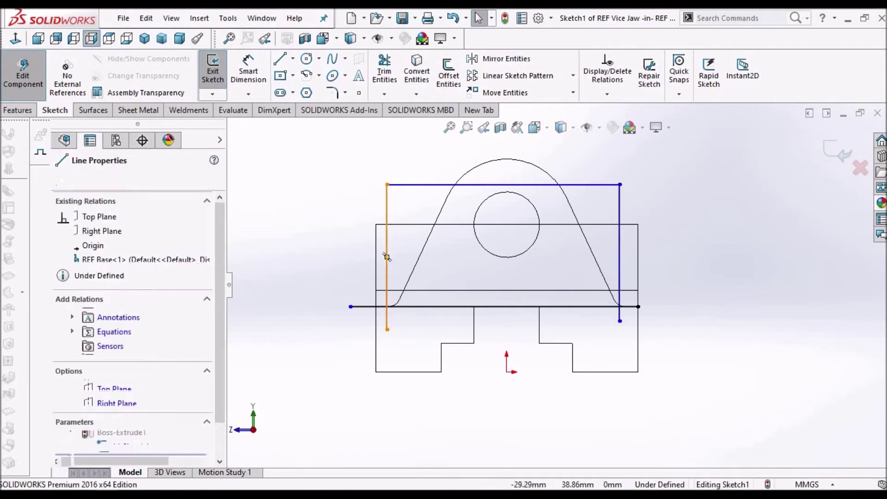
left_click(772, 243)
Corner-trim both vertical lines with the horizontal base line to close the jaw profile.
left_click(384, 73)
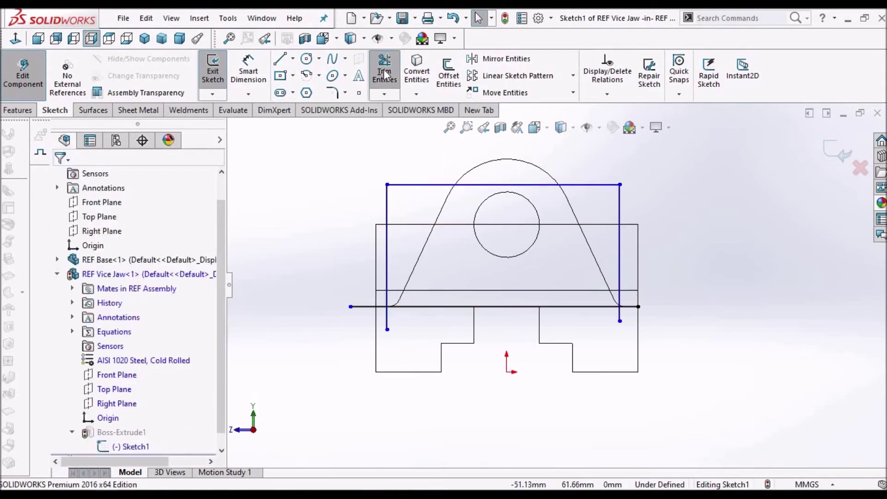
left_click(387, 269)
left_click(407, 307)
left_click(605, 296)
left_click(622, 267)
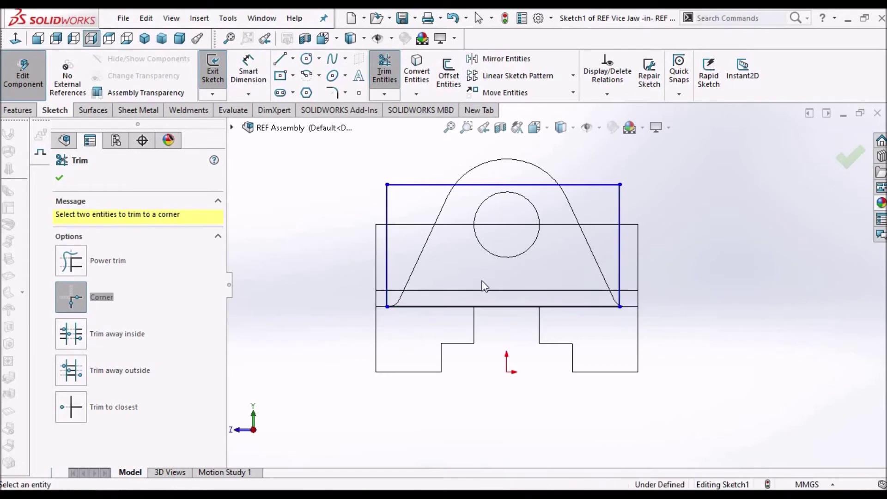
key("Escape")
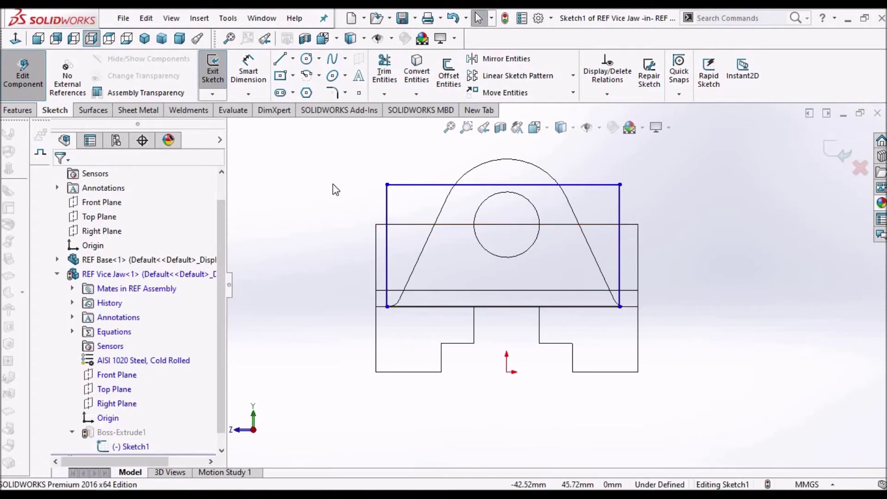
Dimension the jaw rectangle 36 mm high and 64 mm wide.
left_click(248, 70)
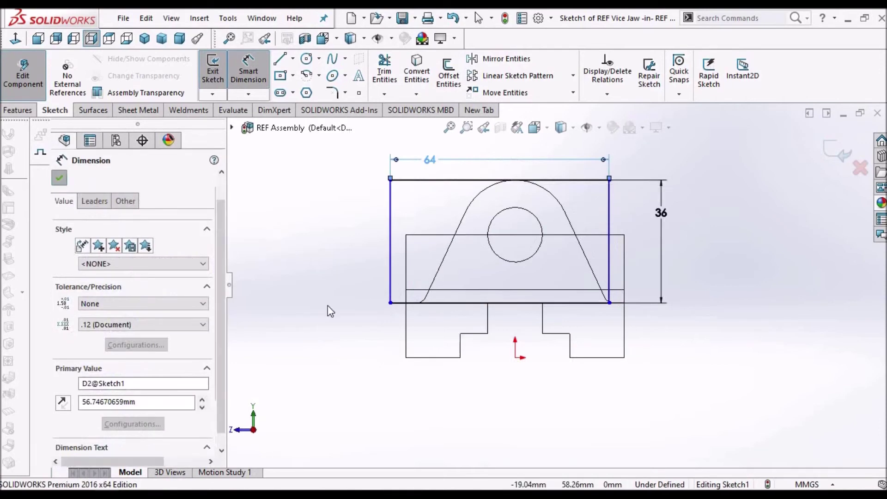
left_click(408, 392)
key("Escape")
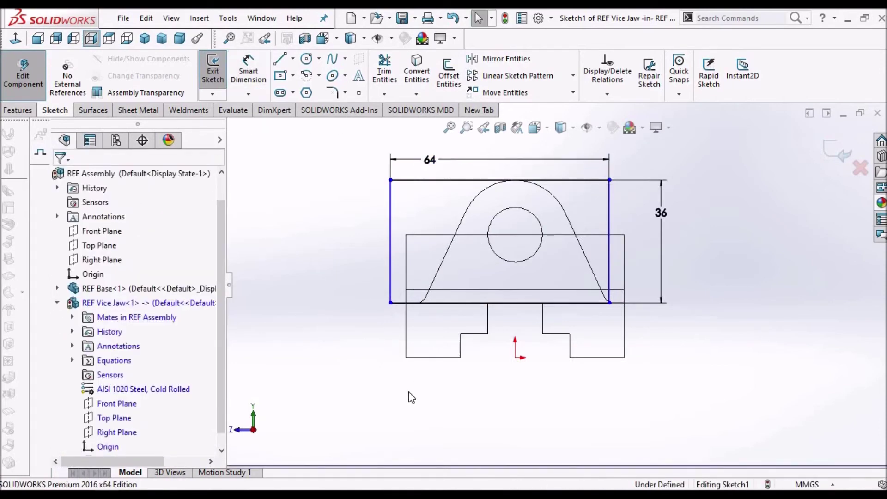
Try to make the midpoint of the rectangle's bottom line coincident with the jaw's origin, and undo the relation.
left_click(517, 303)
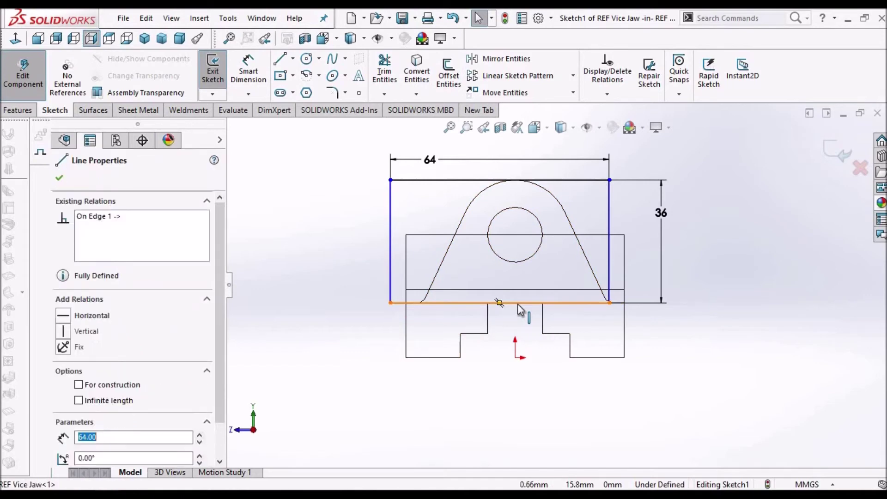
right_click(518, 304)
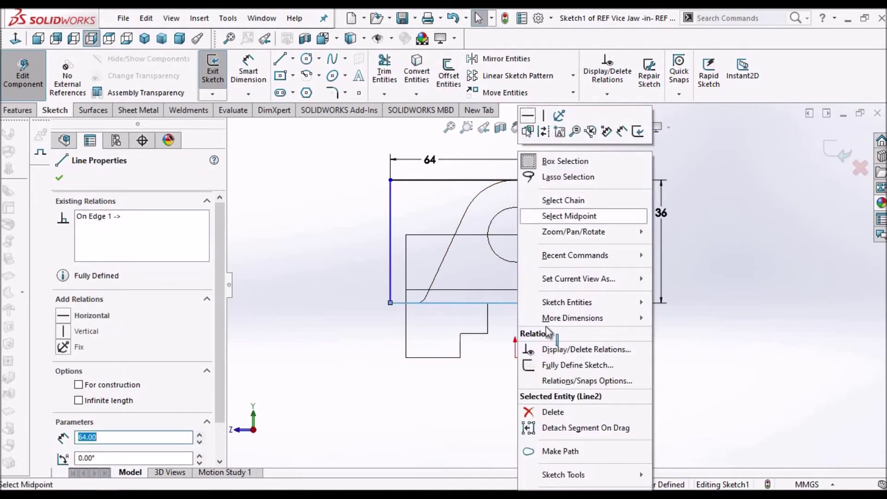
left_click(575, 217)
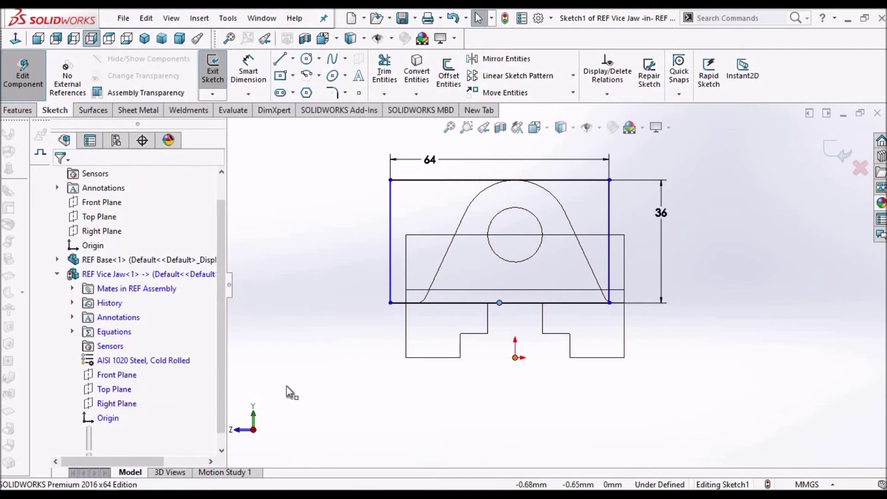
left_click(107, 418, "ctrl")
left_click(63, 419)
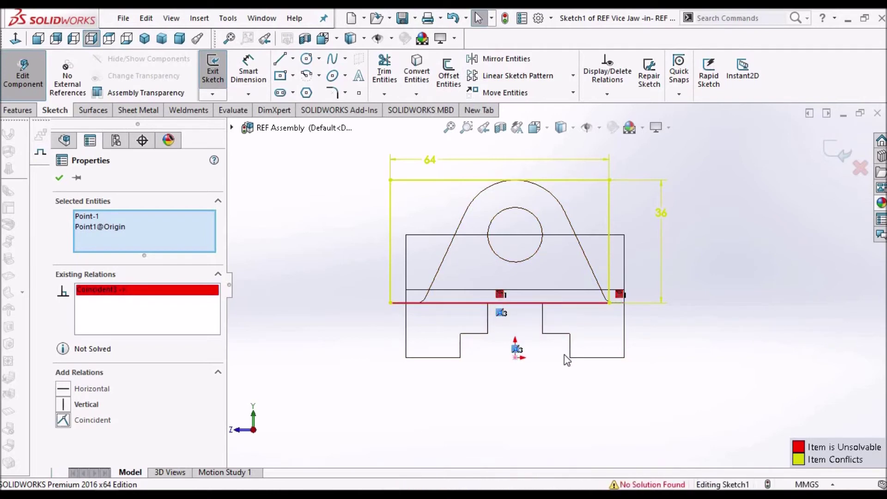
key("ctrl+z")
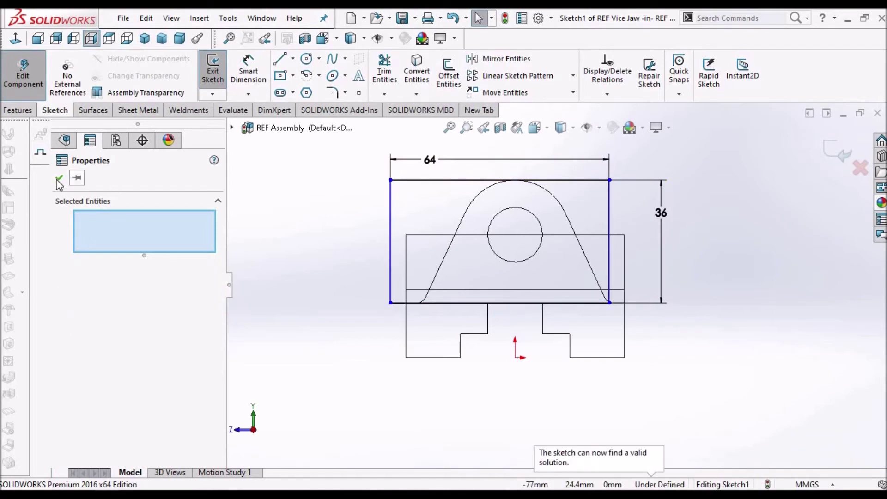
Inspect the relations on the rectangle's bottom line and delete its leftover midpoint relation.
left_click(515, 306)
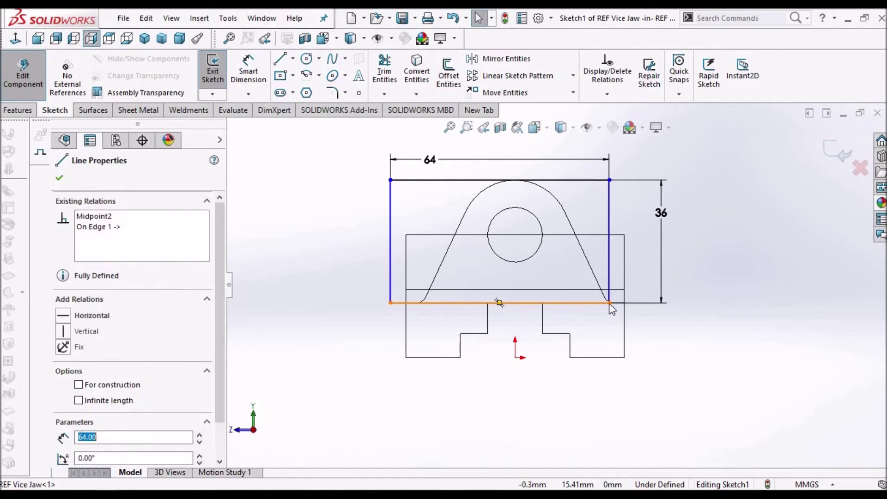
left_click_drag(624, 293, 621, 295)
left_click(612, 305)
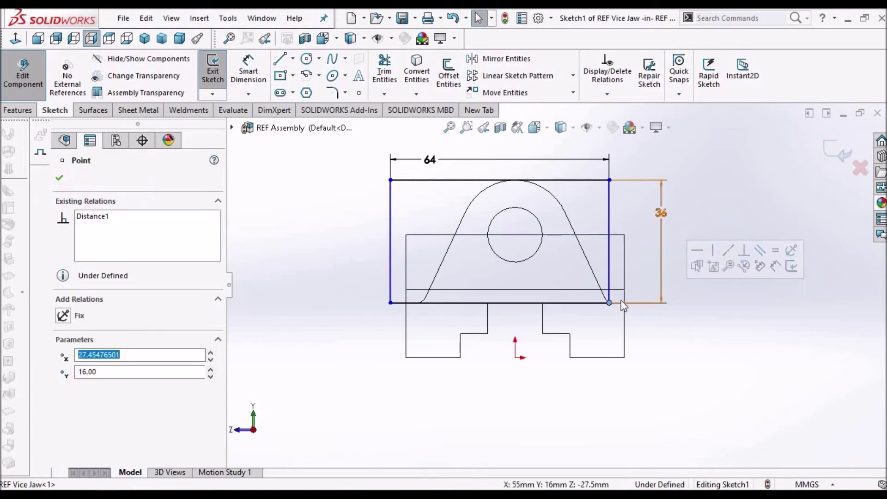
left_click(631, 315)
left_click(534, 302)
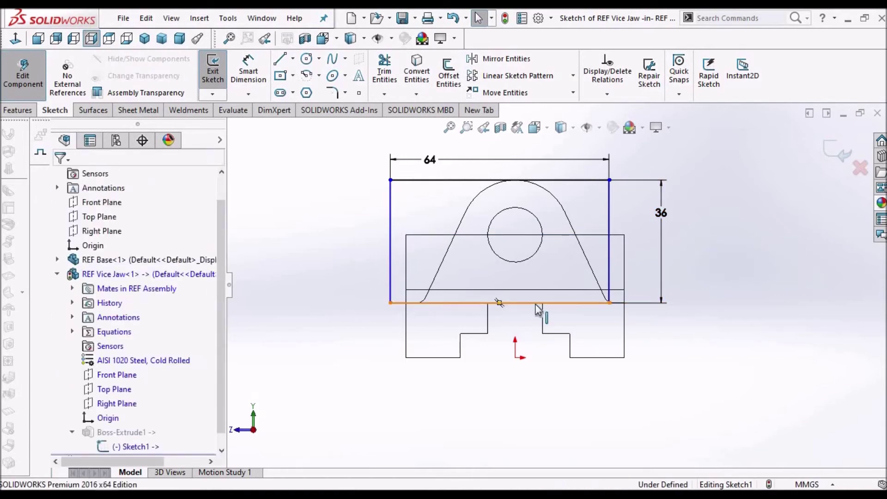
left_click(536, 303)
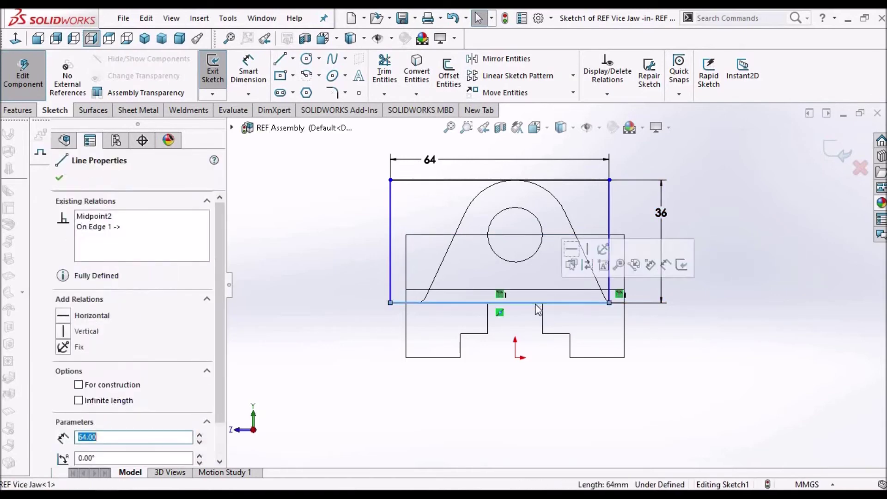
left_click(501, 315)
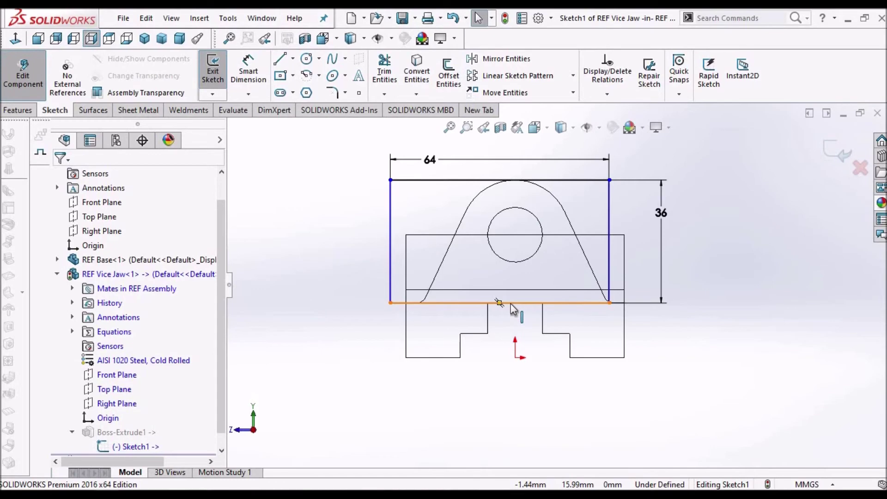
Add a vertical relation between the midpoint of the jaw rectangle's bottom line and the origin.
left_click(511, 303)
right_click(510, 310)
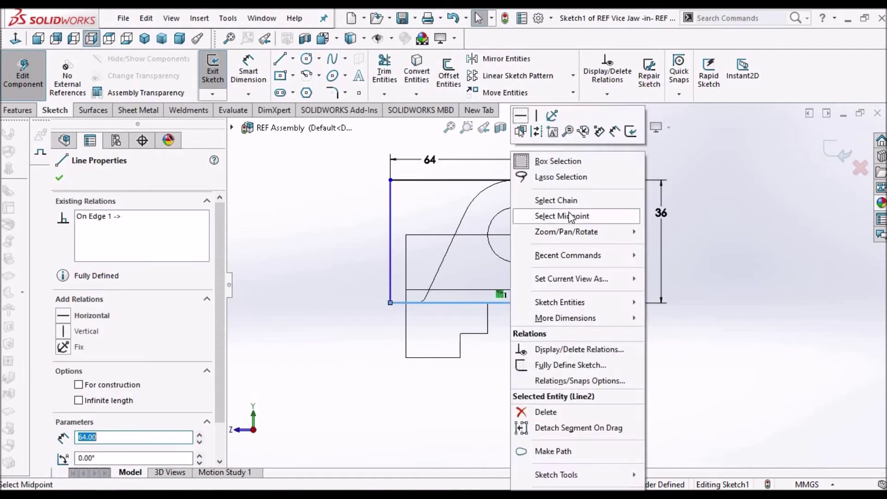
left_click(571, 216)
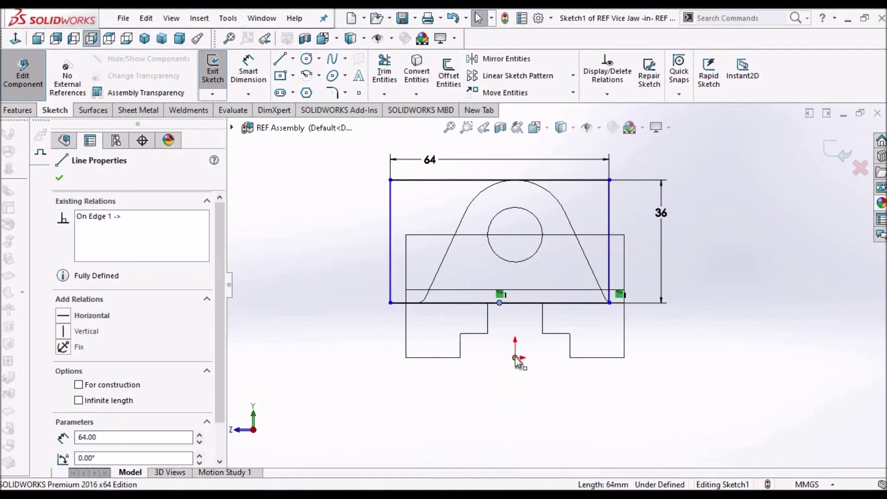
left_click(64, 418, "ctrl")
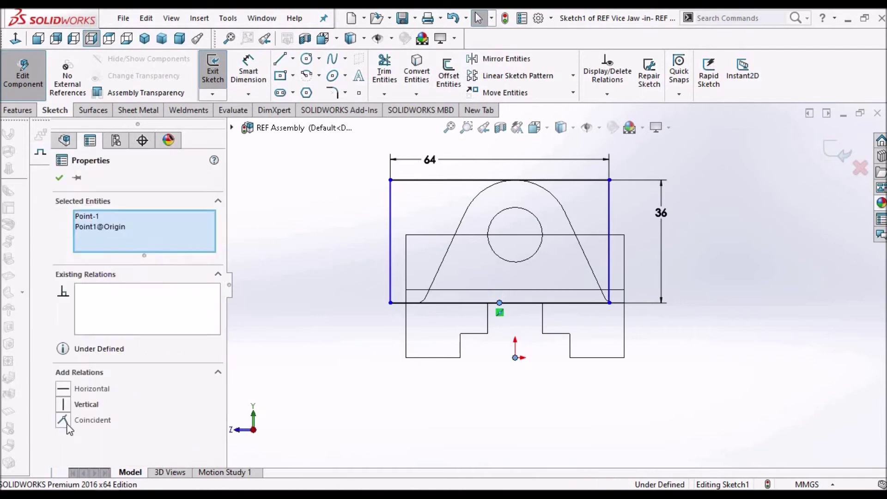
left_click(64, 405)
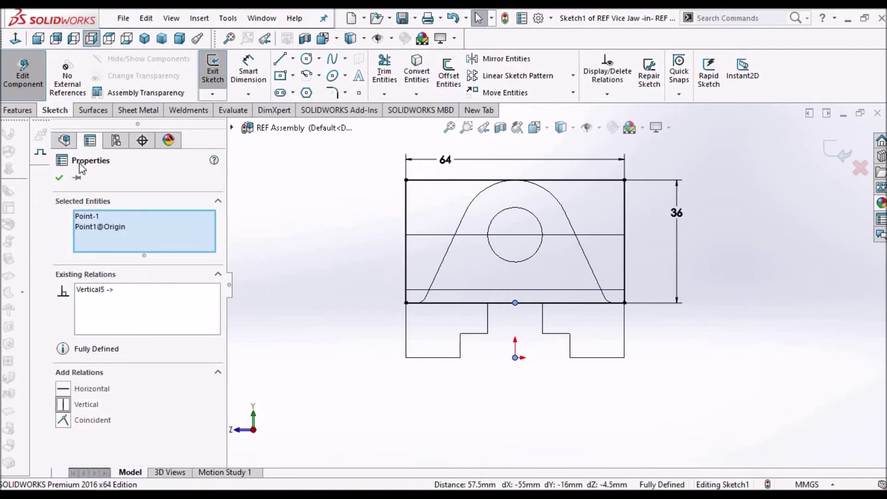
left_click(59, 180)
Switch the model display to Shaded With Edges.
scroll(569, 286, "up", 2)
middle_click_drag(569, 286, 609, 258)
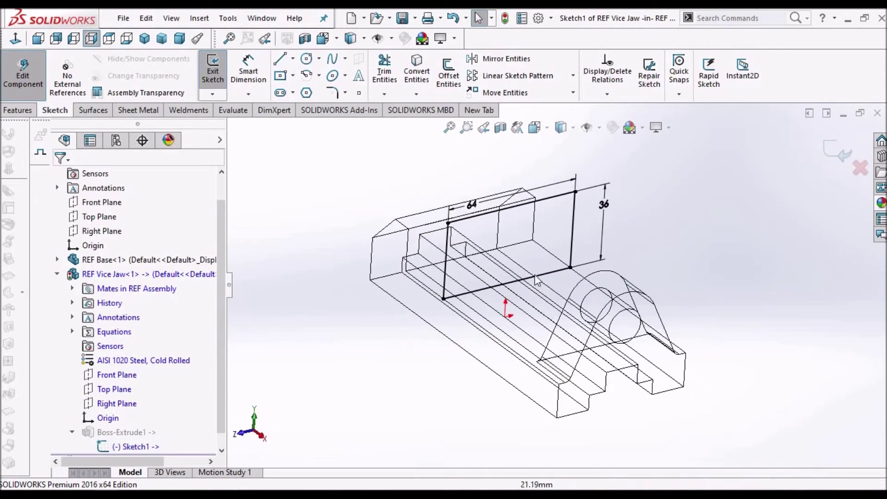
left_click(568, 133)
left_click(561, 144)
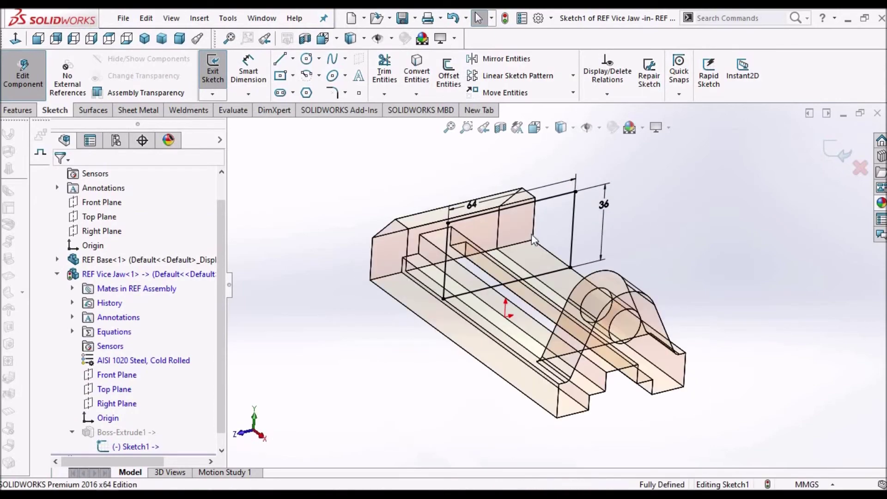
scroll(527, 267, "up", 2)
scroll(540, 267, "down", 1)
mouse_move(553, 267)
middle_mouse_down()
mouse_move(584, 242)
mouse_move(580, 274)
middle_mouse_up()
scroll(559, 282, "up", 1)
Exit the jaw sketch, edit its extrusion feature and confirm it with a blind depth of 10 mm.
left_click(19, 110)
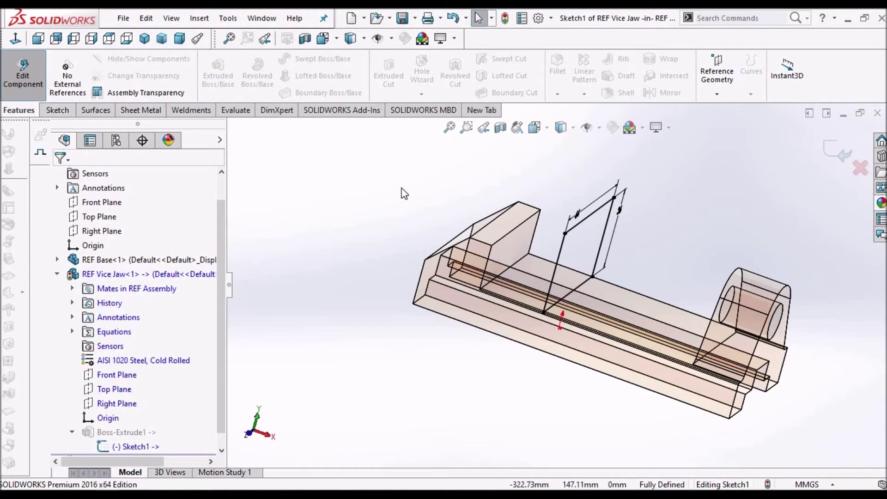
key("z")
left_click(837, 152)
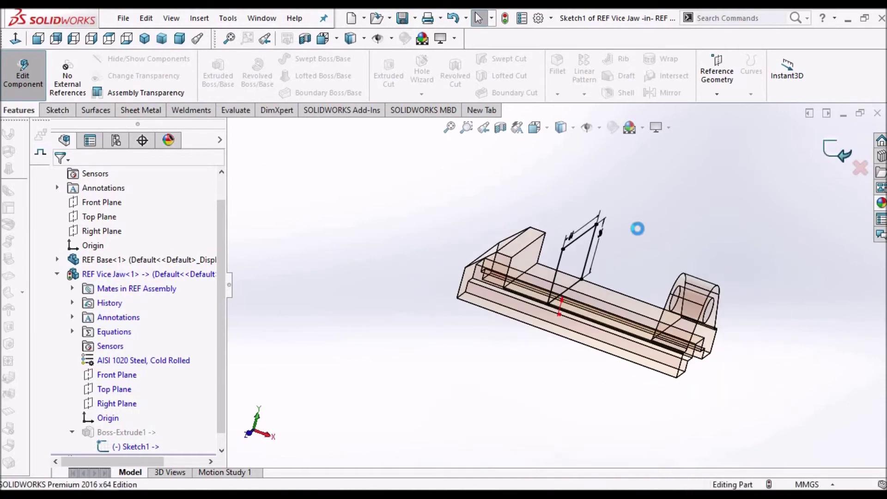
right_click(121, 433)
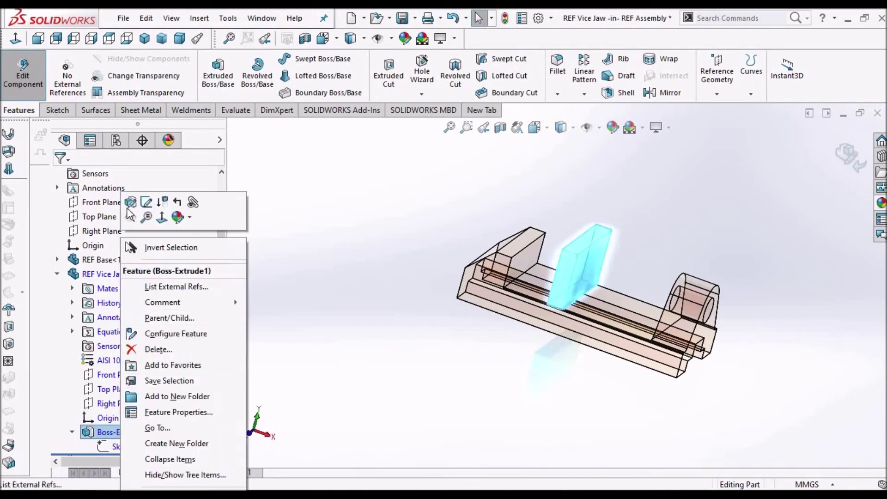
left_click(130, 202)
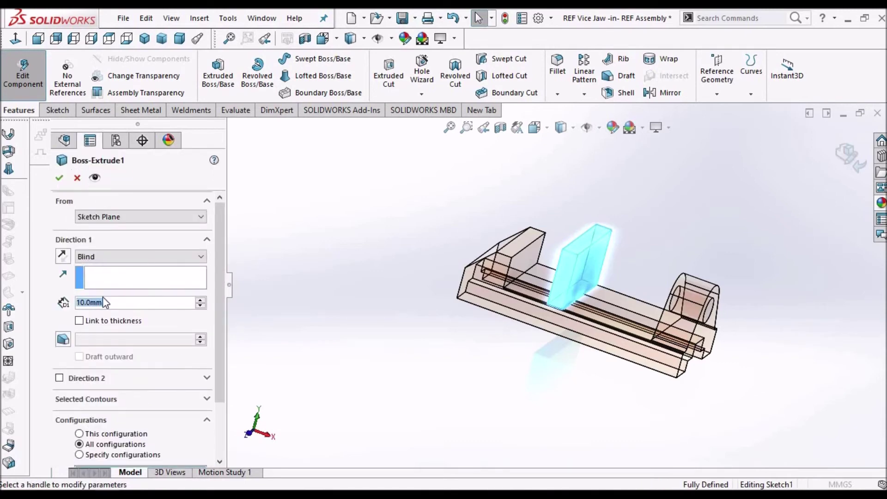
left_click(59, 179)
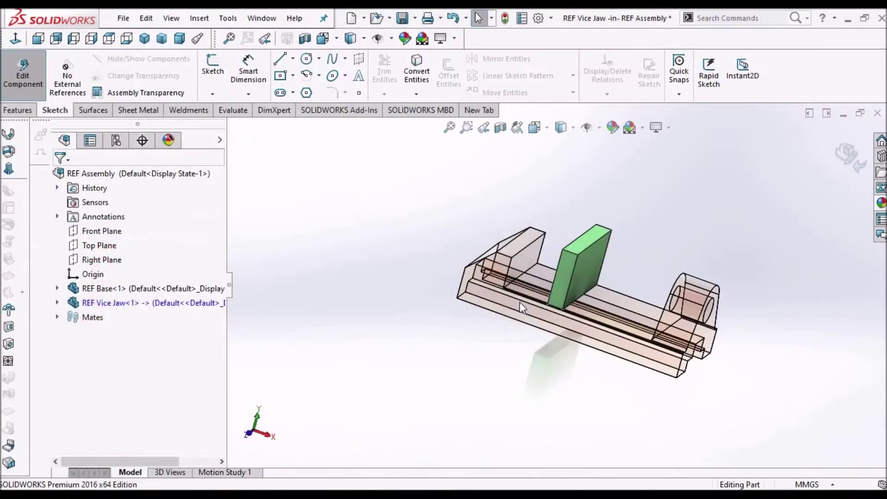
Start a new sketch on the jaw plate's large face that faces the base's screw lug.
scroll(519, 301, "up", 3)
middle_click_drag(498, 268, 475, 287)
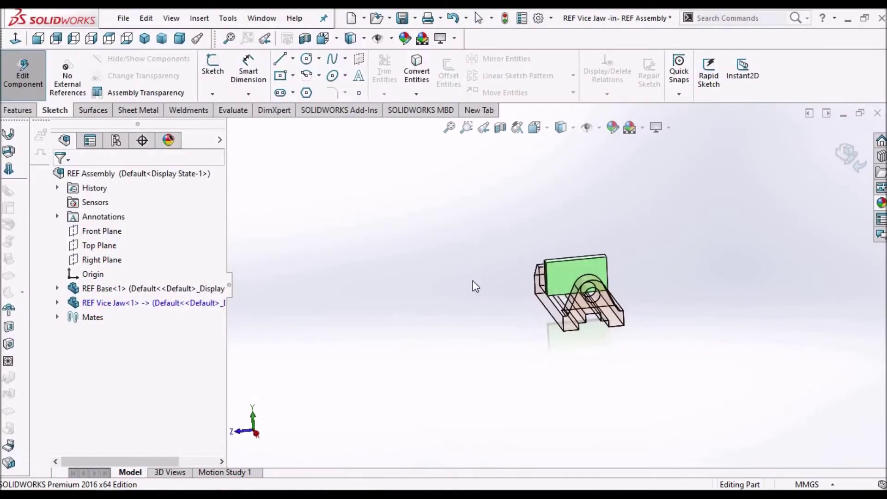
left_click(57, 303)
scroll(615, 300, "down", 6)
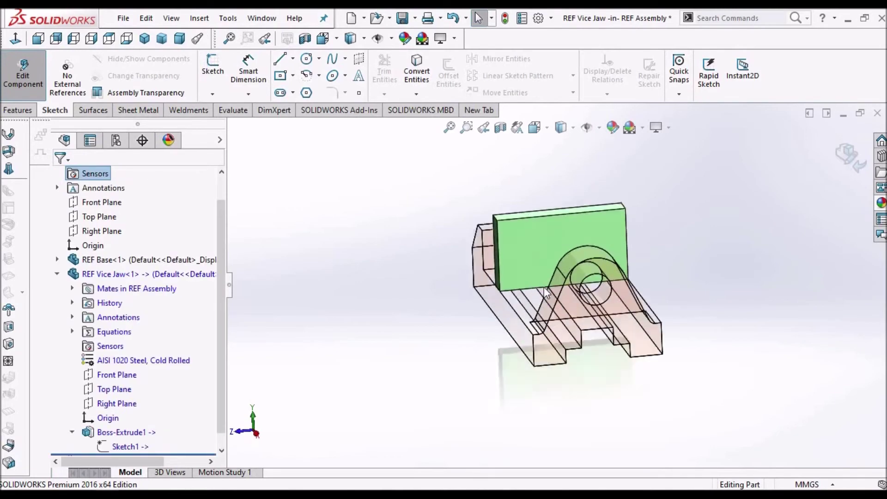
scroll(570, 258, "up", 1)
left_click(567, 250)
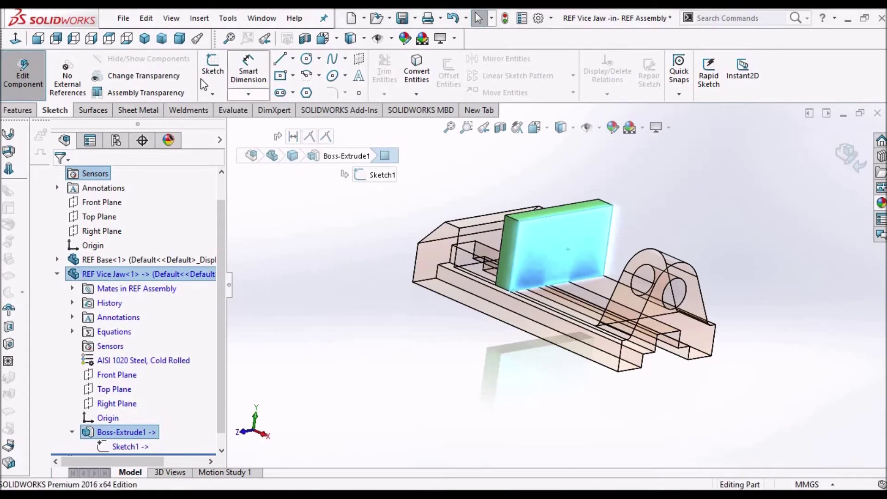
left_click(215, 71)
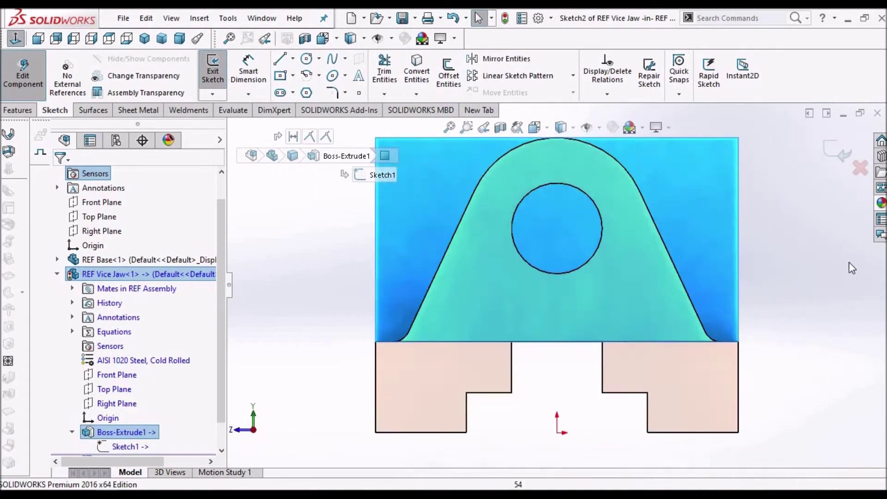
scroll(623, 221, "down", 2)
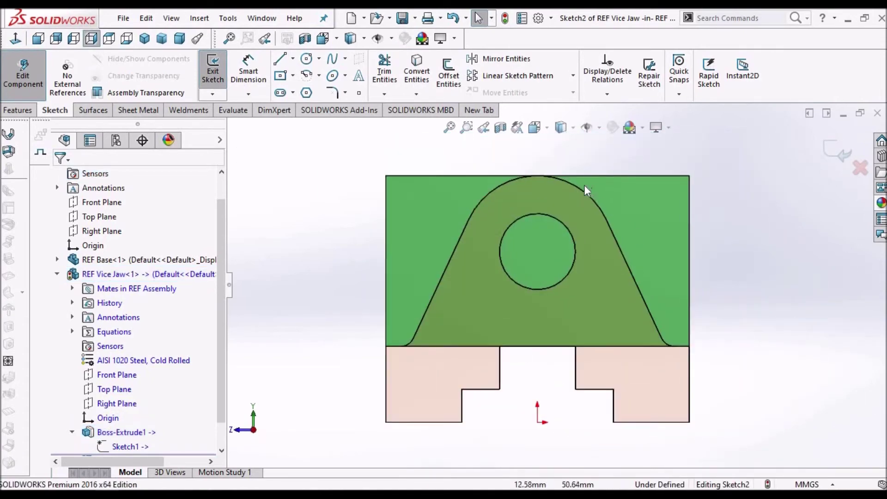
Switch to wireframe display and convert the top arc of the base's screw lug into the sketch.
left_click(562, 128)
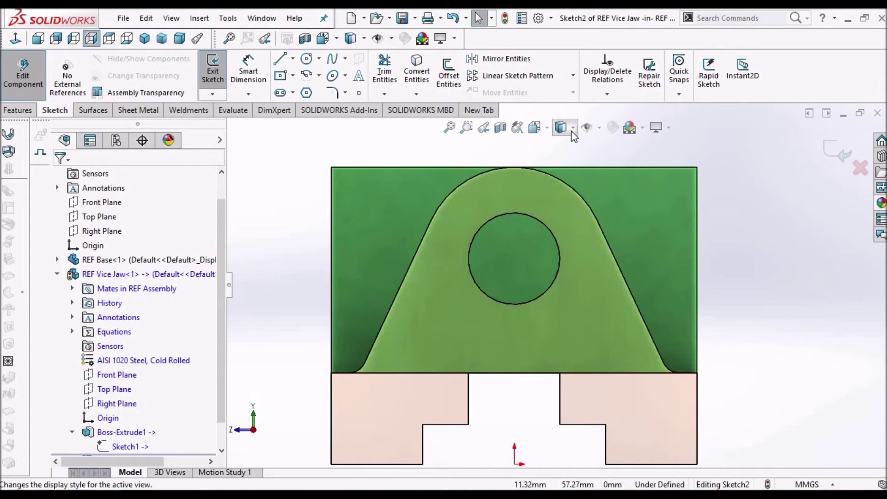
left_click(560, 183)
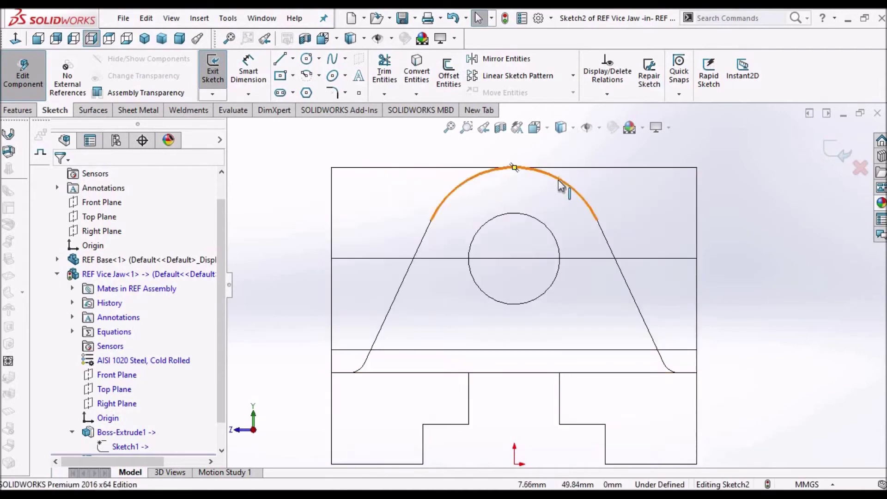
left_click(416, 74)
scroll(785, 306, "up", 2)
scroll(647, 356, "down", 1)
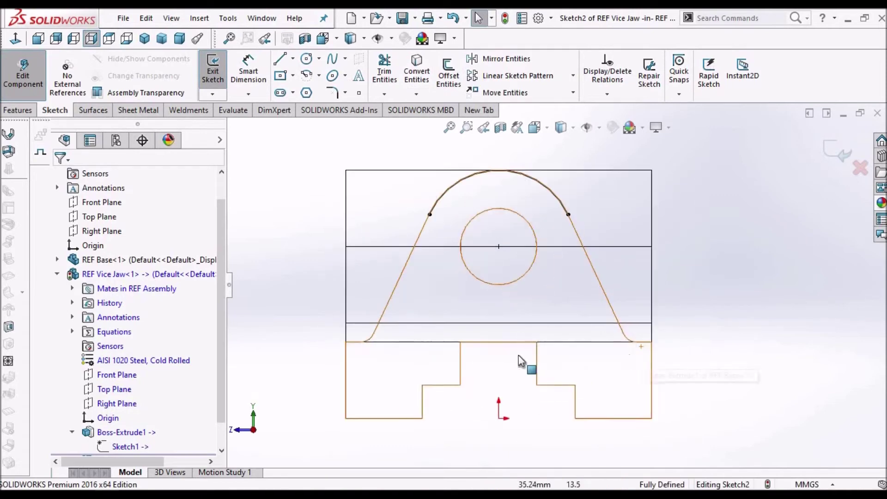
Sketch a horizontal line about 74 mm long across the jaw plate just below the screw hole.
left_click(279, 60)
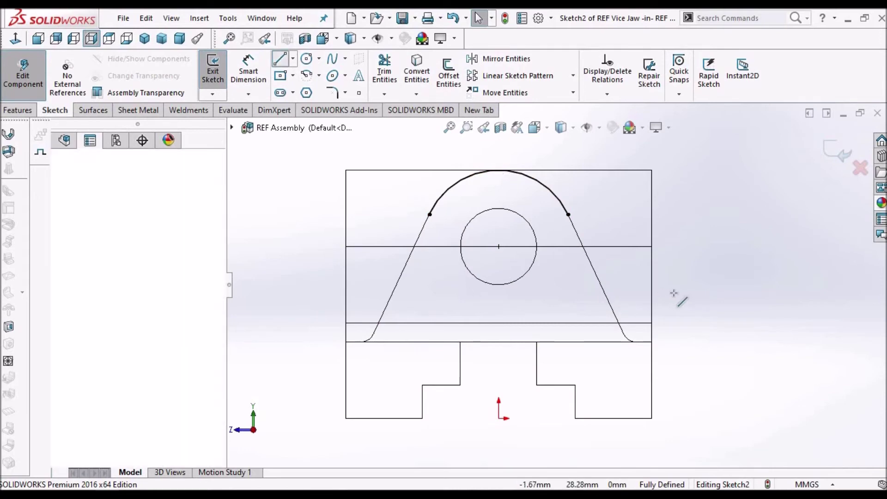
left_click(334, 283)
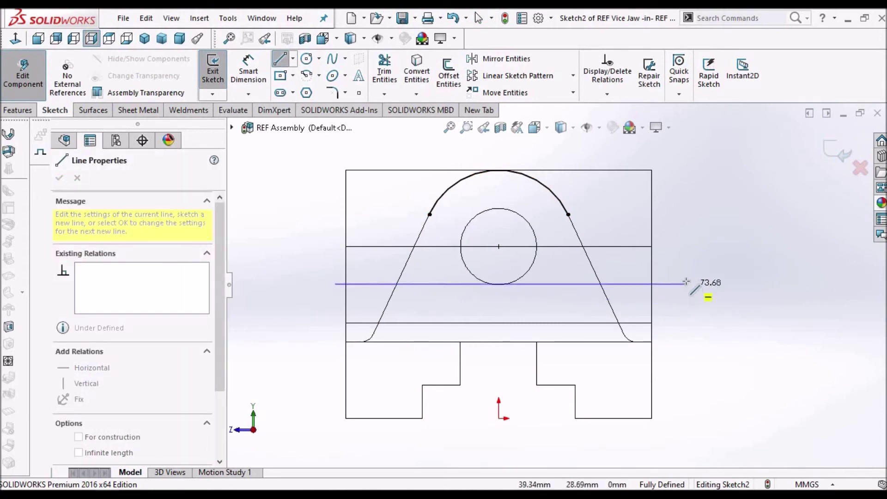
left_click(685, 283)
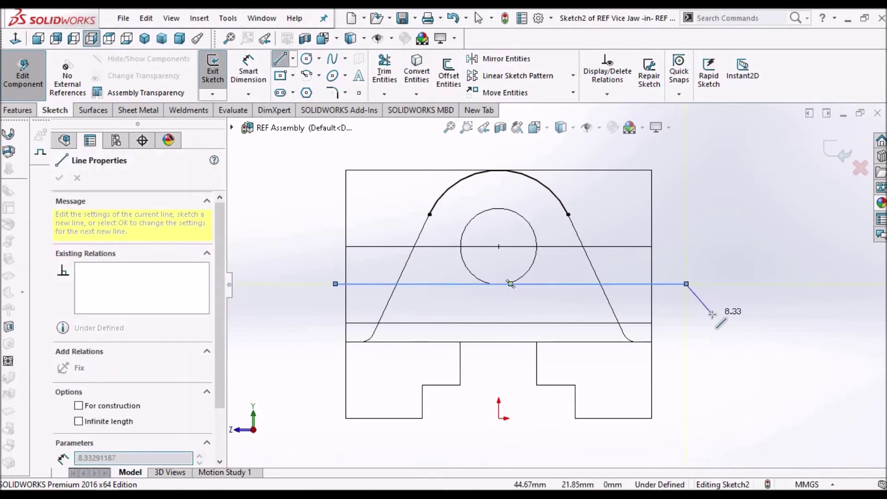
right_click(712, 314)
left_click(720, 316)
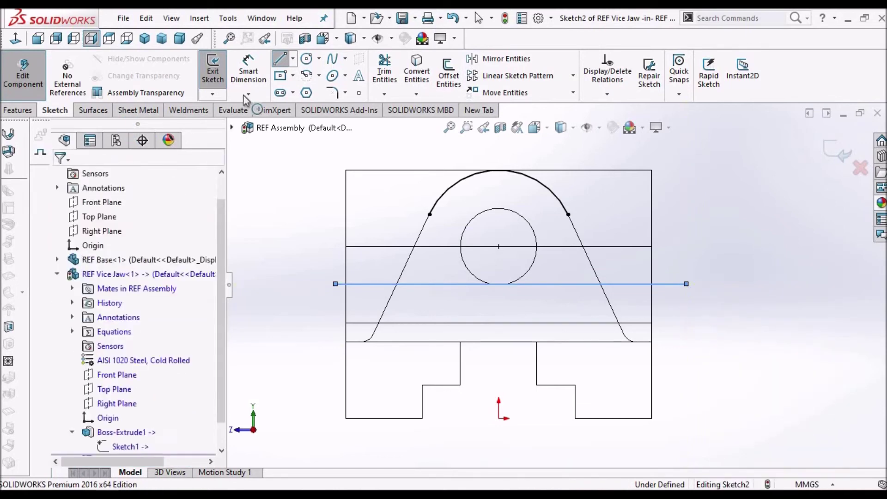
Dimension the horizontal line 10 mm above the top edge of the base's rails.
left_click(248, 71)
left_click(600, 343)
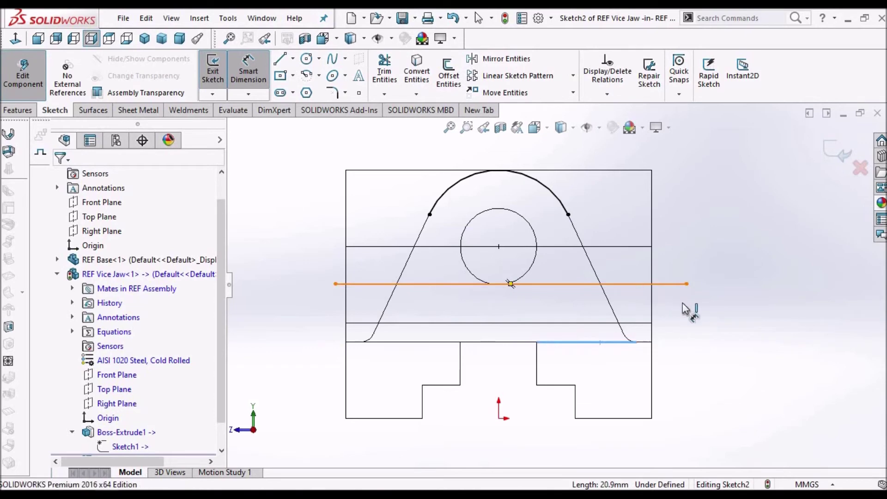
left_click(683, 284)
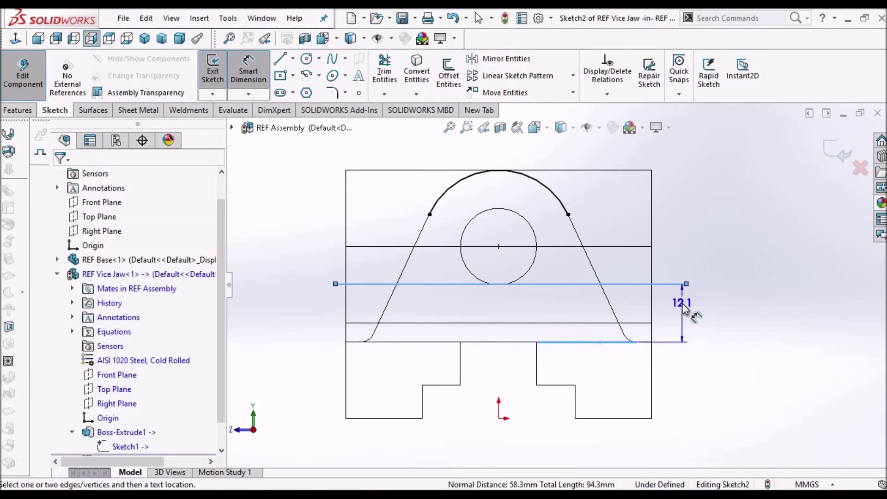
left_click(685, 309)
key("Return")
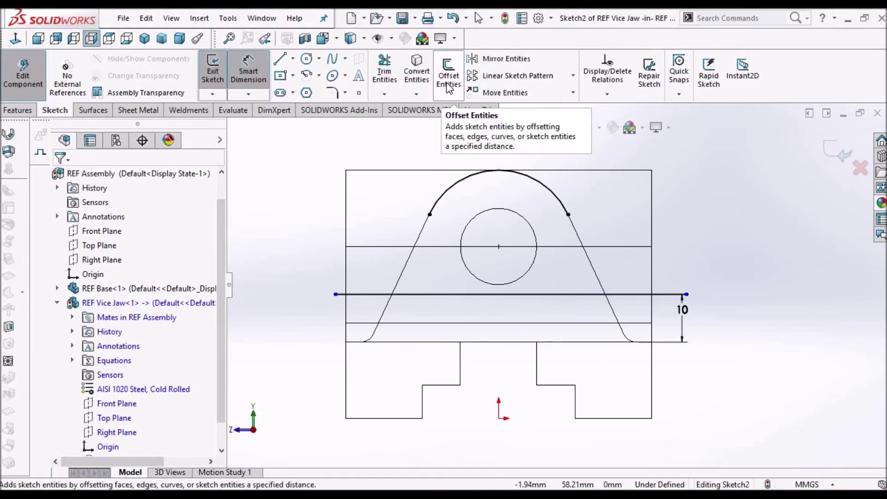
right_click(717, 209)
left_click(734, 271)
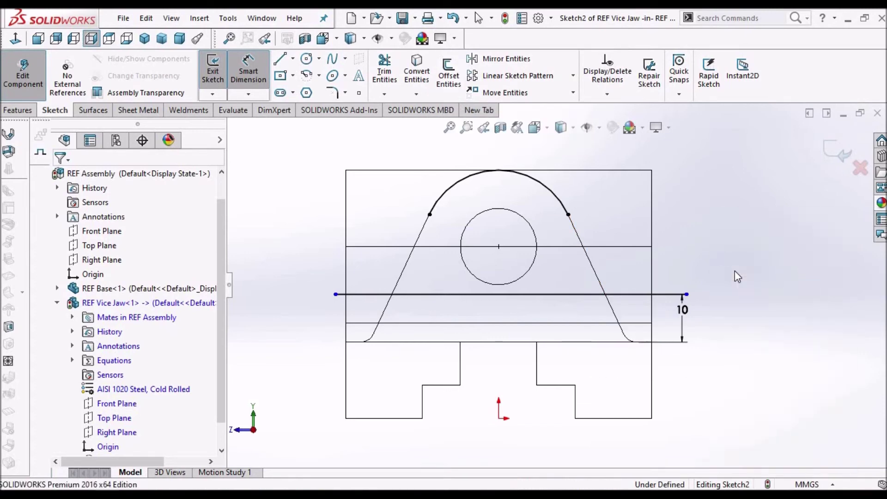
Convert both slanted edges of the base's screw lug and its hole circle into sketch entities.
left_click(421, 230)
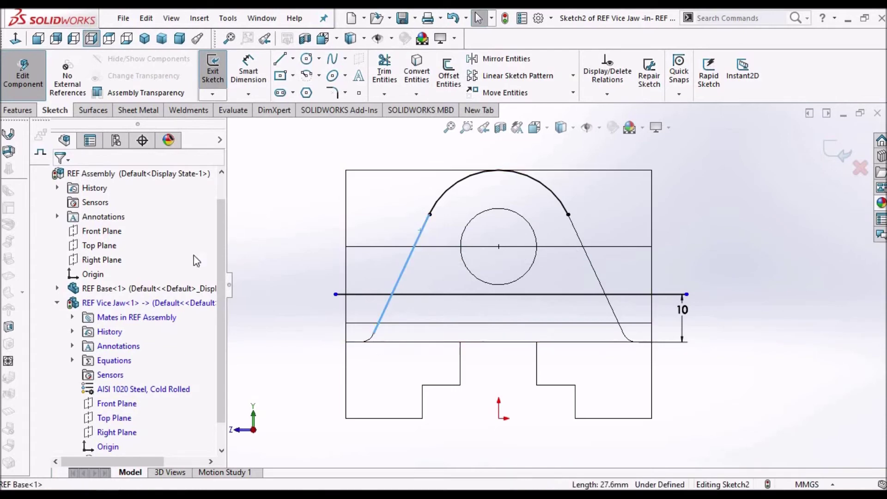
left_click(413, 73)
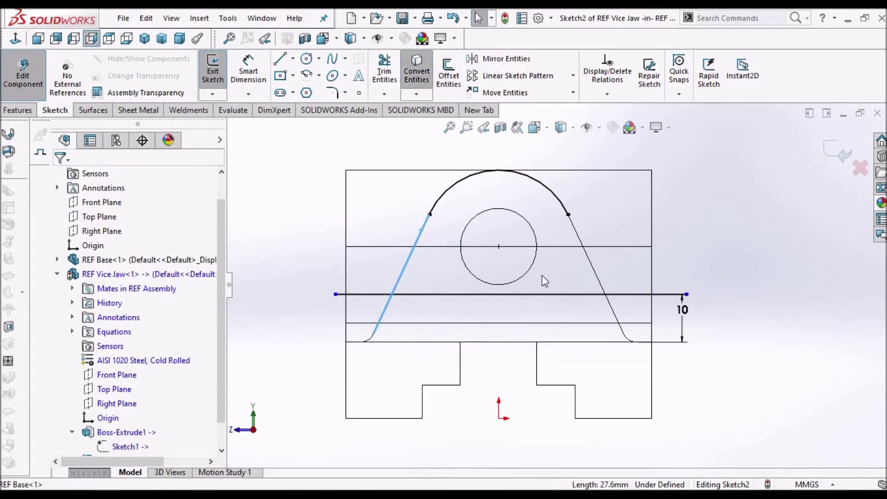
left_click(591, 262)
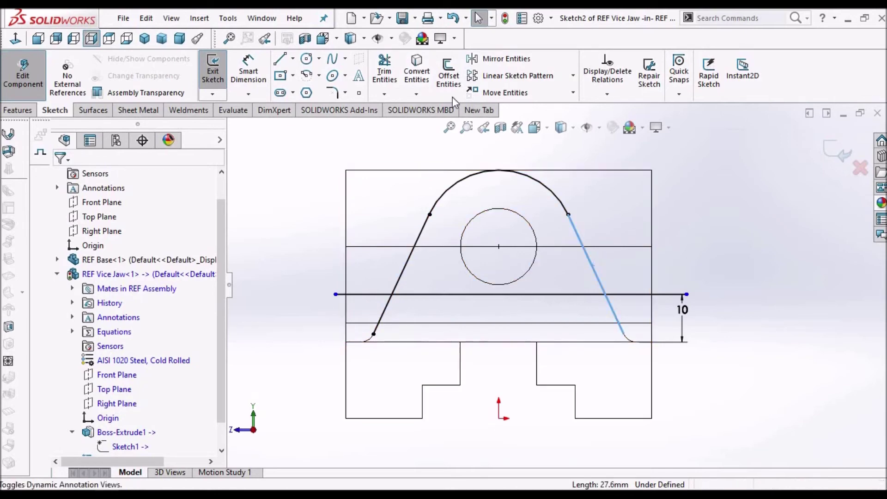
left_click(422, 72)
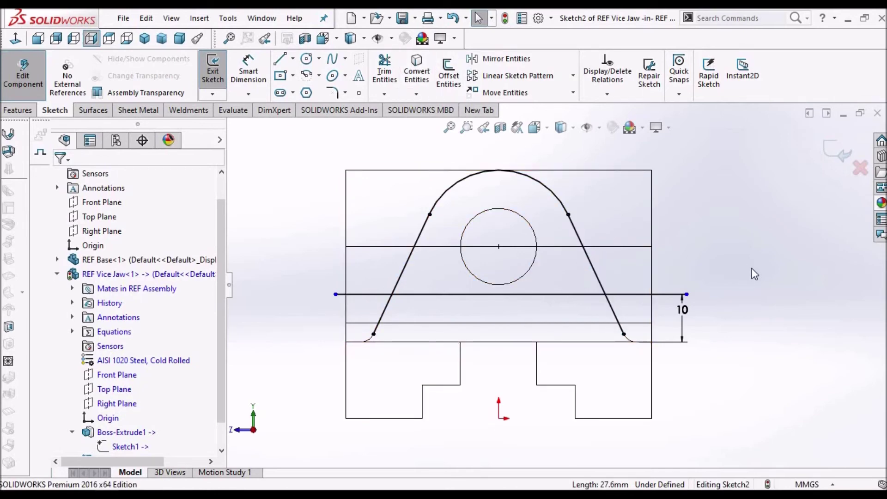
left_click(515, 212)
left_click(416, 71)
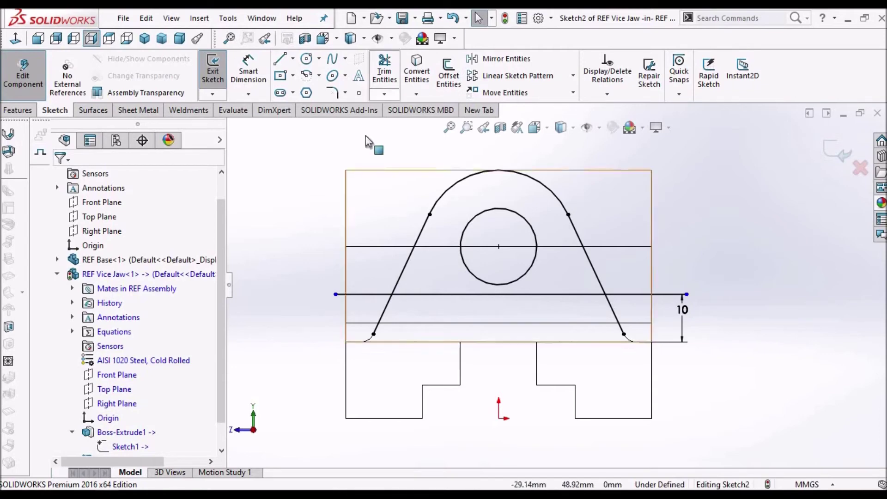
Convert both vertical side edges of the jaw plate into the lug sketch.
key("f")
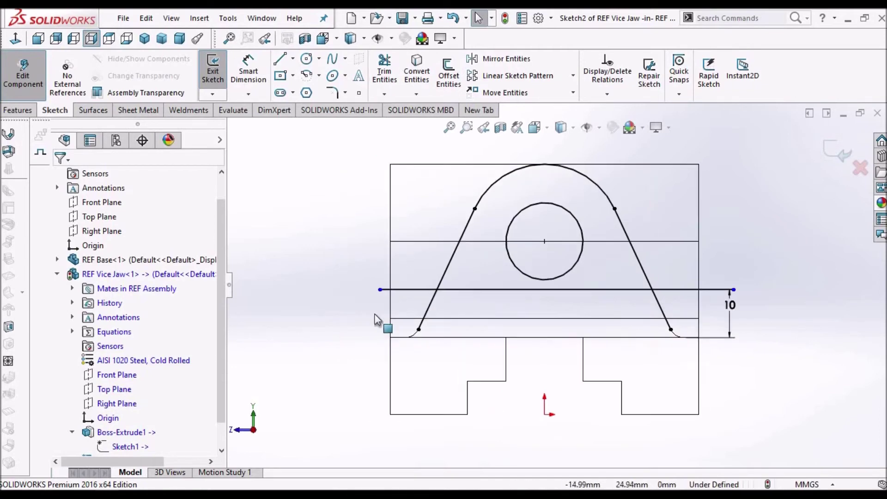
left_click(391, 288)
left_click(417, 69)
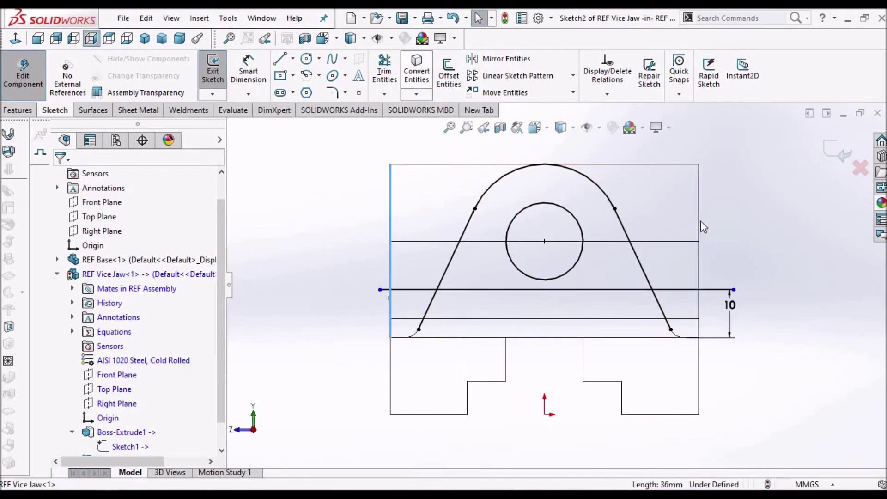
left_click(698, 203)
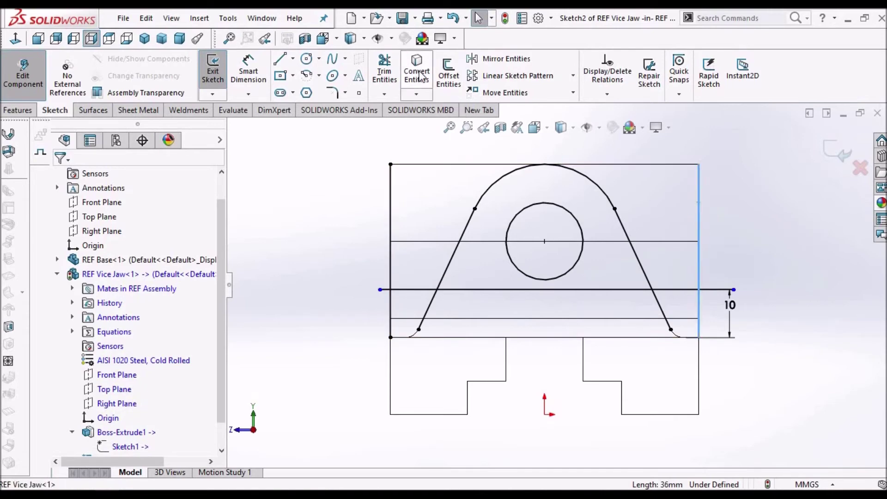
left_click(417, 69)
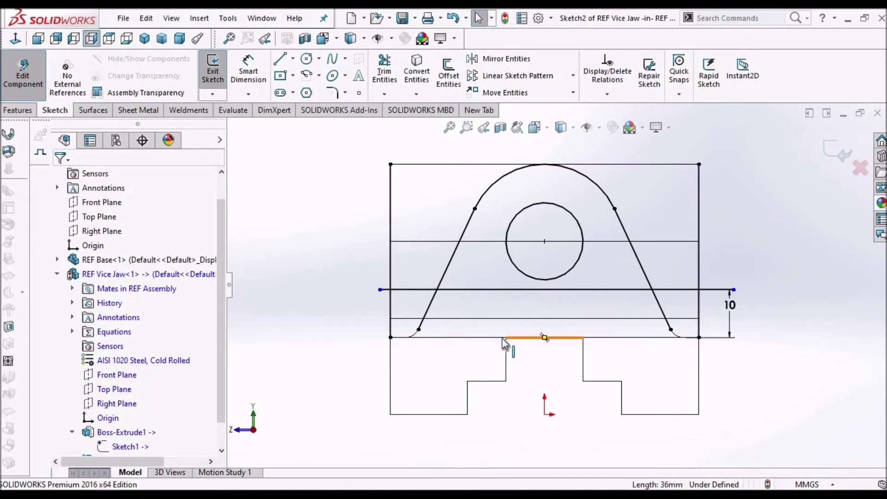
left_click(458, 339)
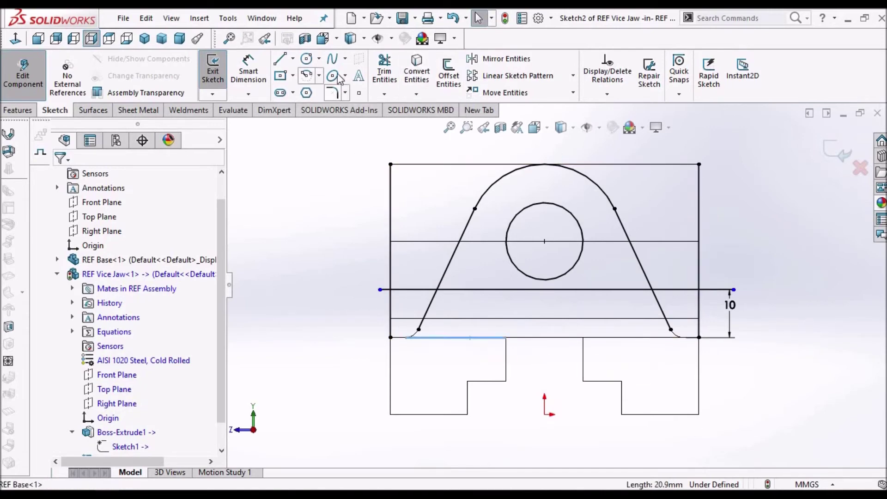
left_click(305, 323)
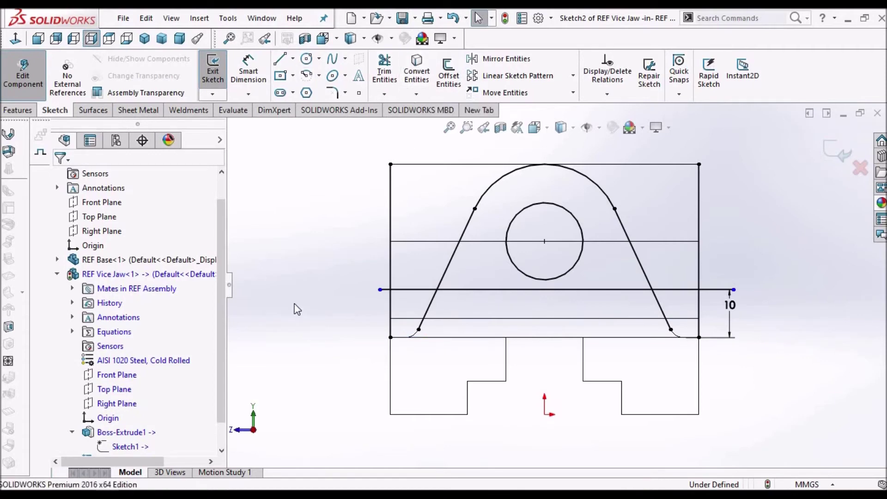
Power-trim the middle portion of the horizontal line between the lug's two slanted lines.
left_click(385, 70)
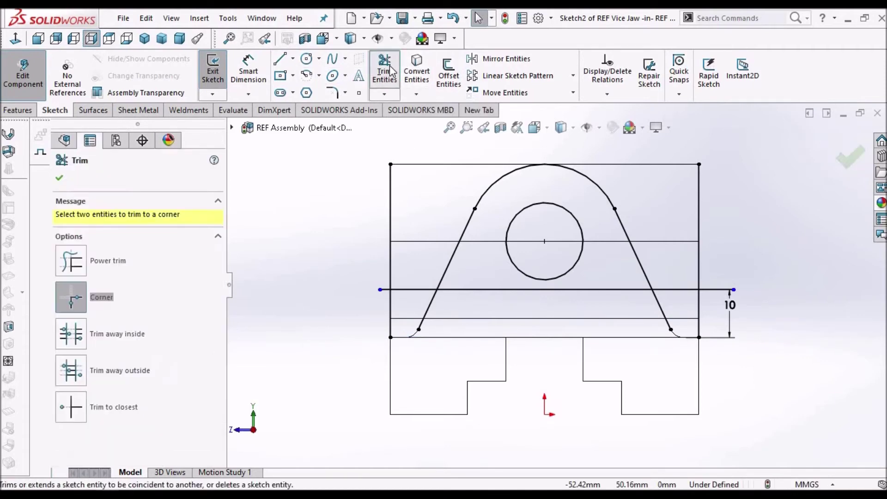
left_click(72, 261)
left_click_drag(487, 291, 479, 312)
left_click_drag(486, 273, 457, 366)
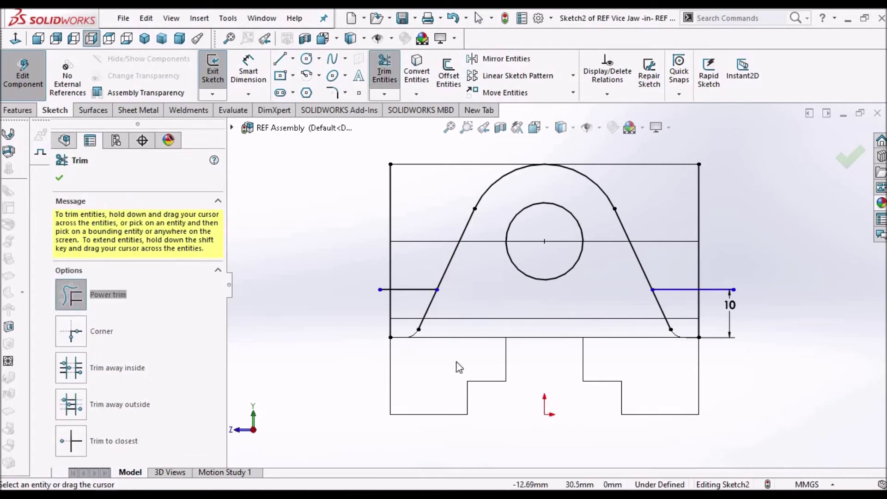
Corner-trim the left horizontal segment with the plate's vertical side line and the adjacent slanted lug line.
left_click(73, 332)
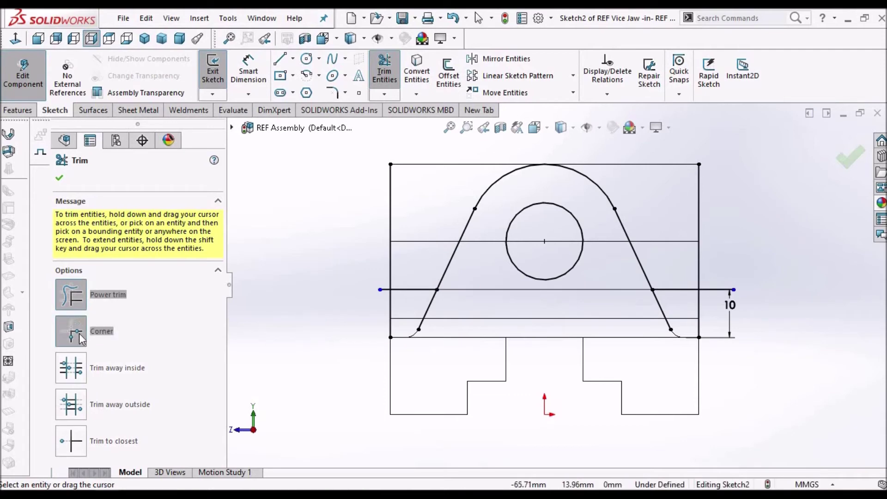
left_click(409, 289)
left_click(391, 309)
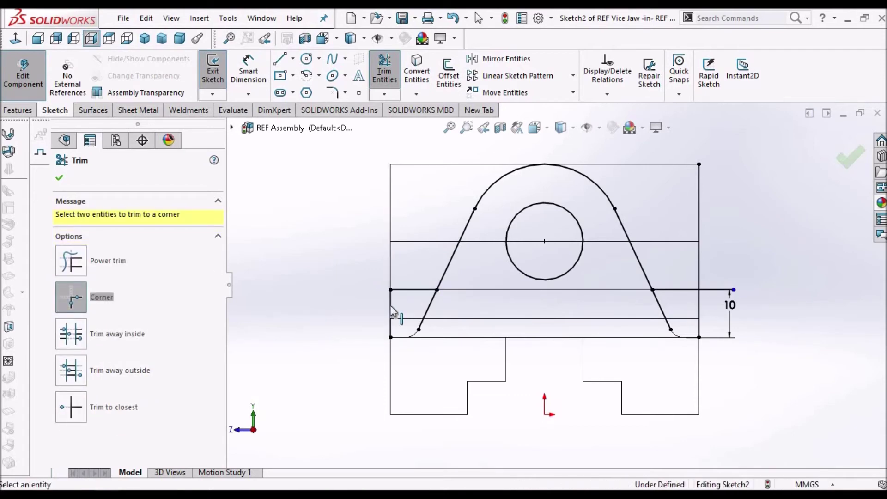
left_click(391, 307)
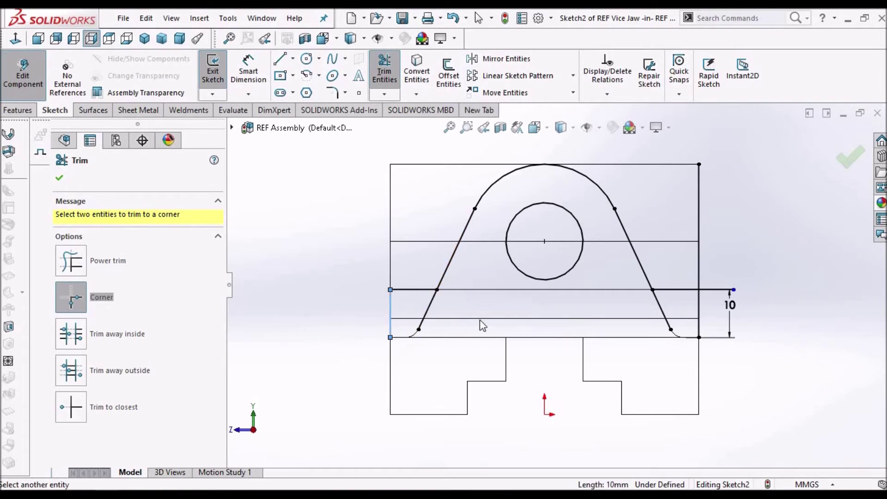
left_click(433, 290)
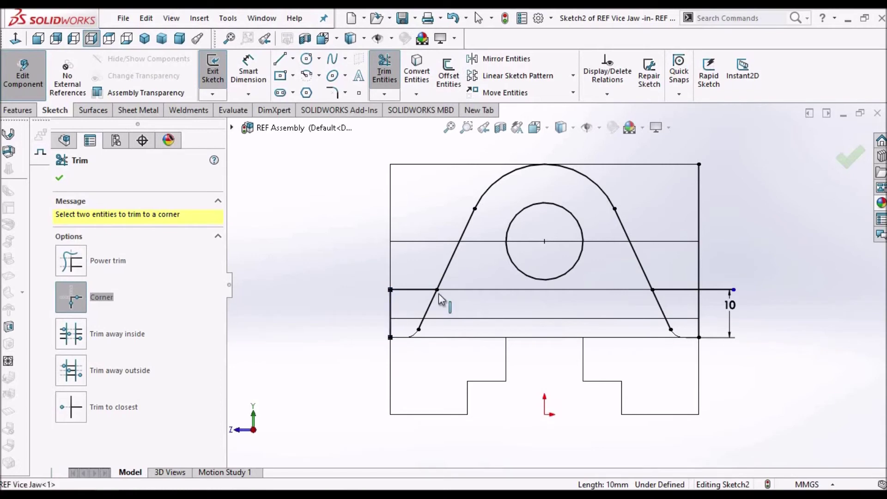
left_click(425, 290)
left_click(445, 274)
Corner-trim the right horizontal segment with its slanted lug line and the plate's vertical side line.
left_click(645, 274)
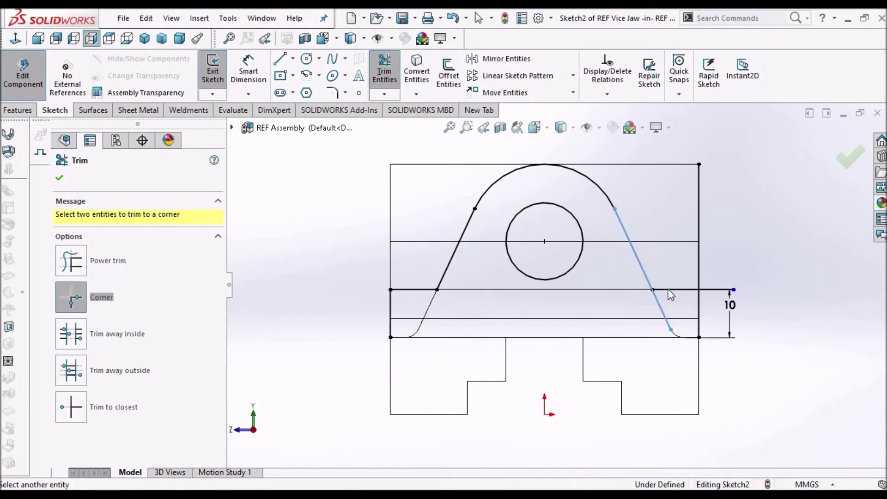
left_click(668, 289)
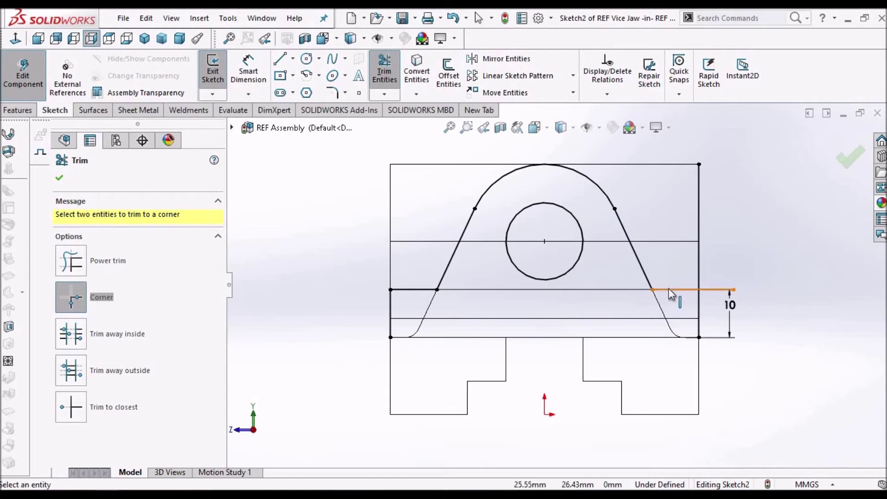
left_click(699, 305)
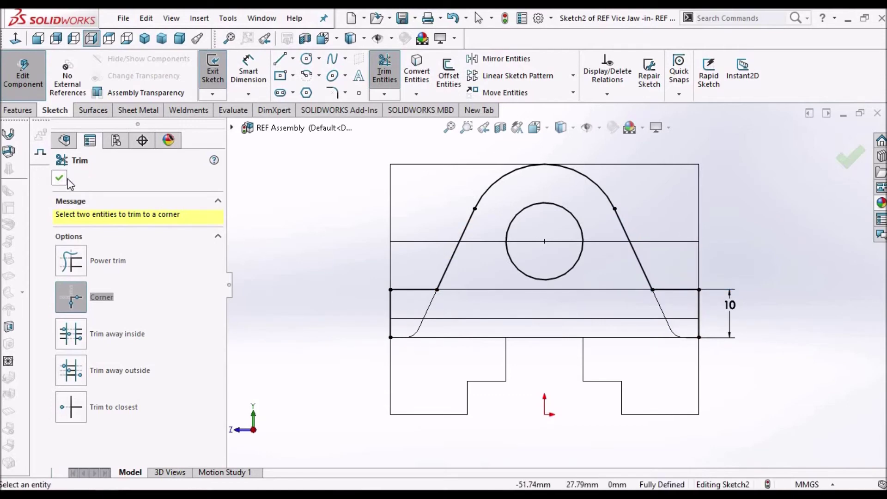
key("Escape")
Convert the top edge of the base's rails and corner-trim it to both vertical side lines to close the profile.
left_click(472, 337)
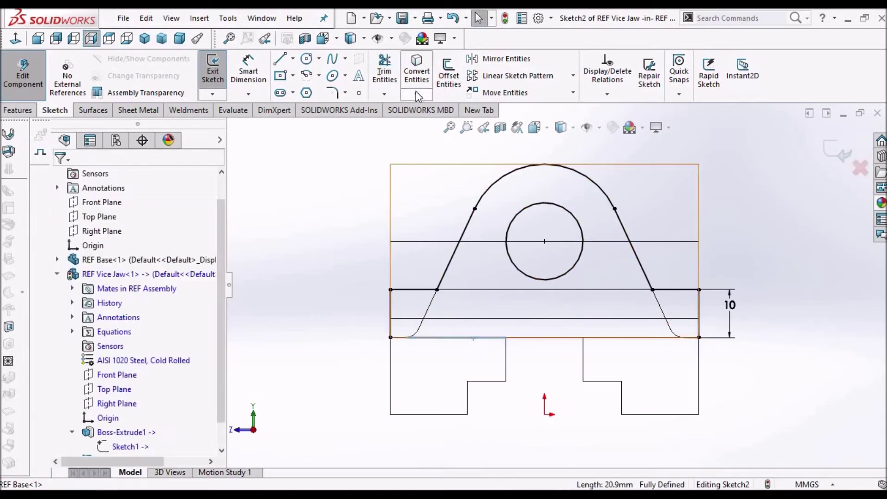
left_click(381, 73)
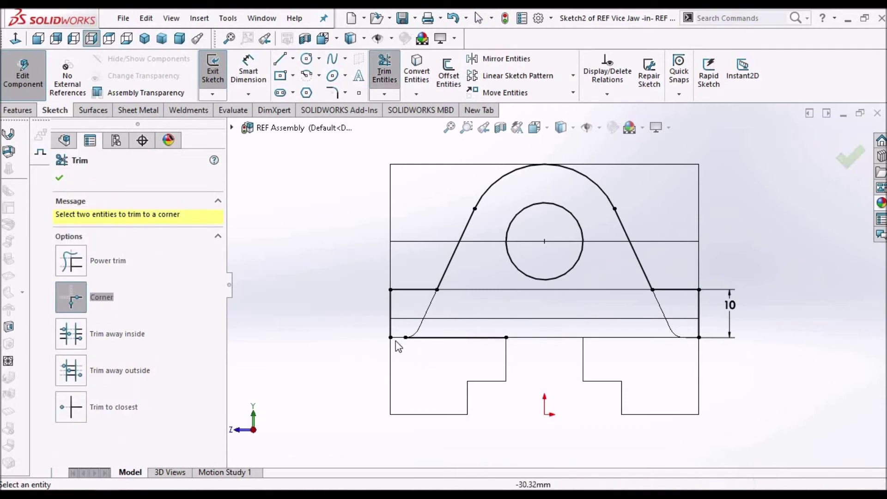
left_click(433, 336)
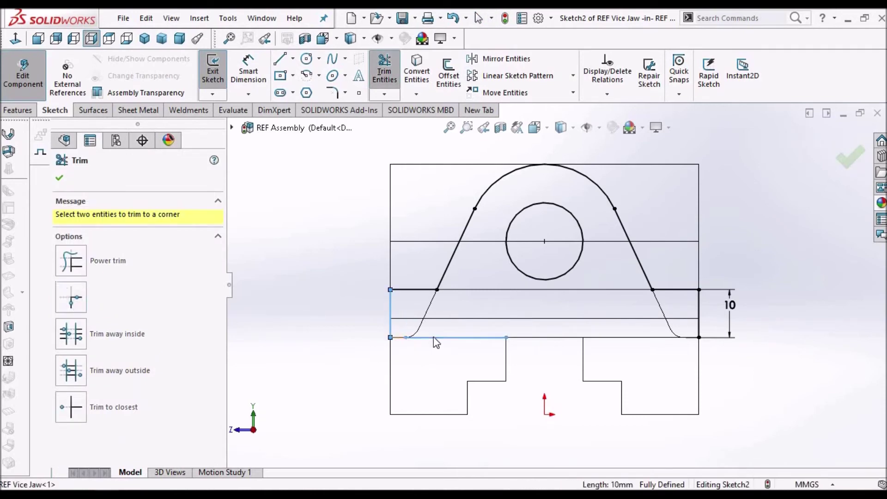
left_click(698, 325)
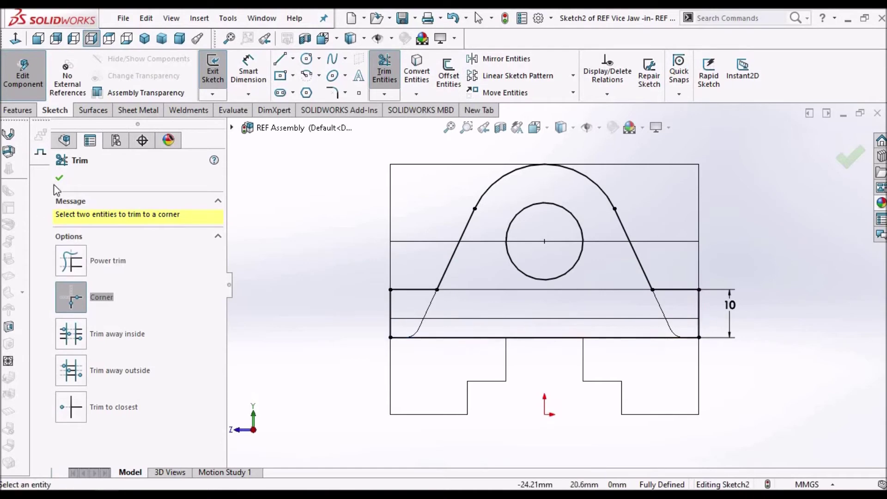
key("Escape")
Change the model display to shaded with edges in an angled view of the jaw sketch.
scroll(332, 226, "up", 3)
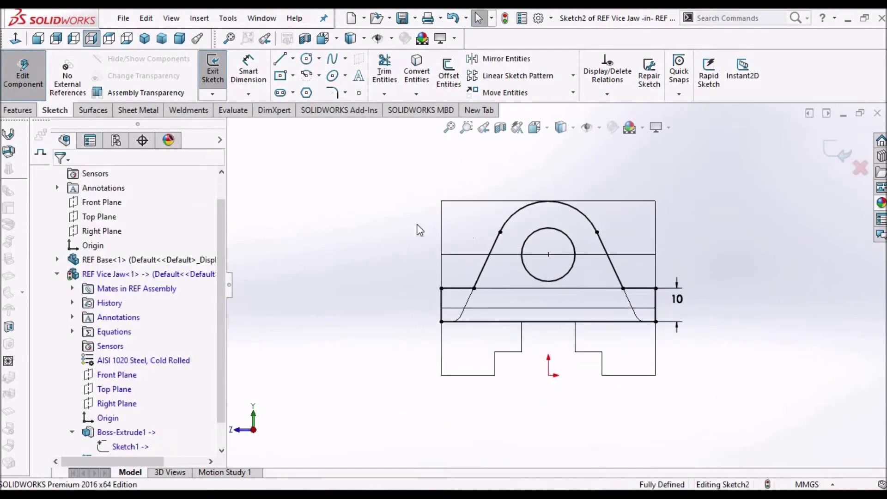
middle_click_drag(479, 242, 535, 278)
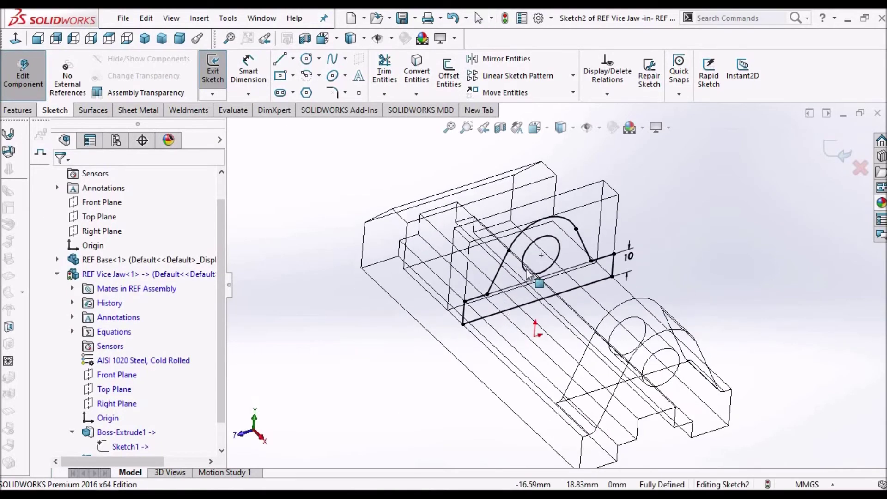
left_click(566, 128)
left_click(564, 152)
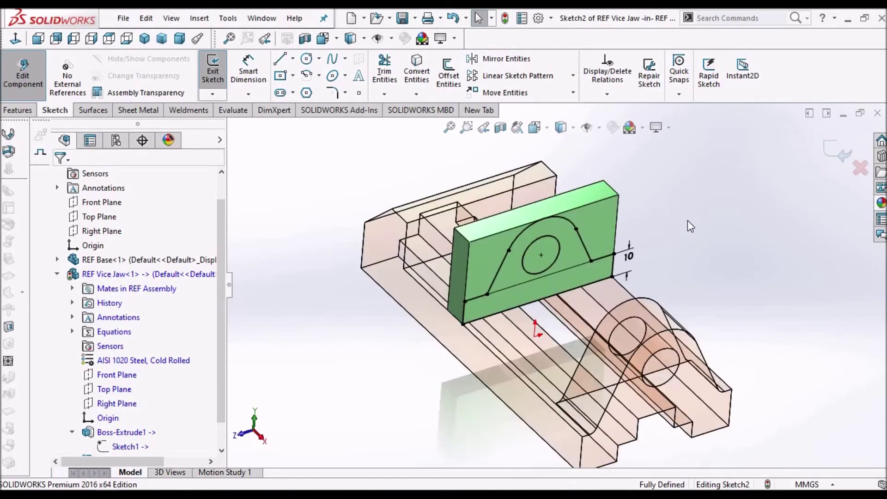
middle_click_drag(585, 231, 594, 237)
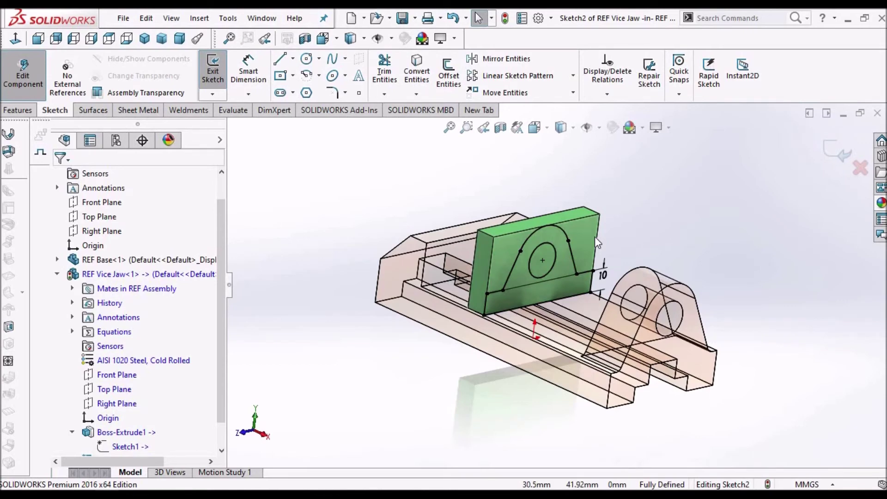
Extrude the lug profile 22 mm as a blind boss with the result merged into the jaw plate.
left_click(519, 273)
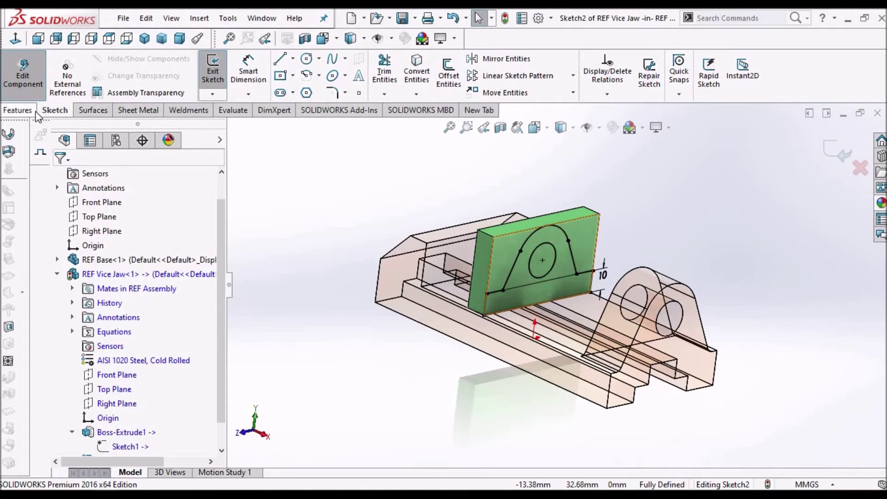
left_click(23, 113)
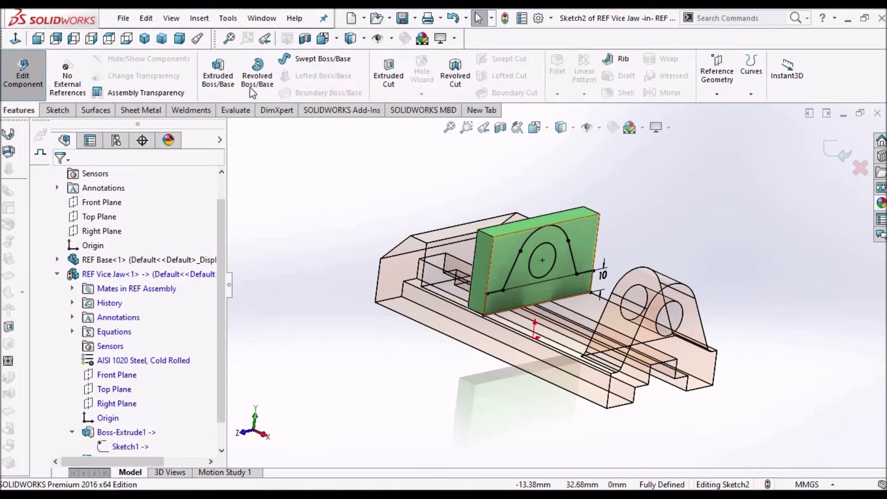
left_click(216, 83)
type("22")
key("Return")
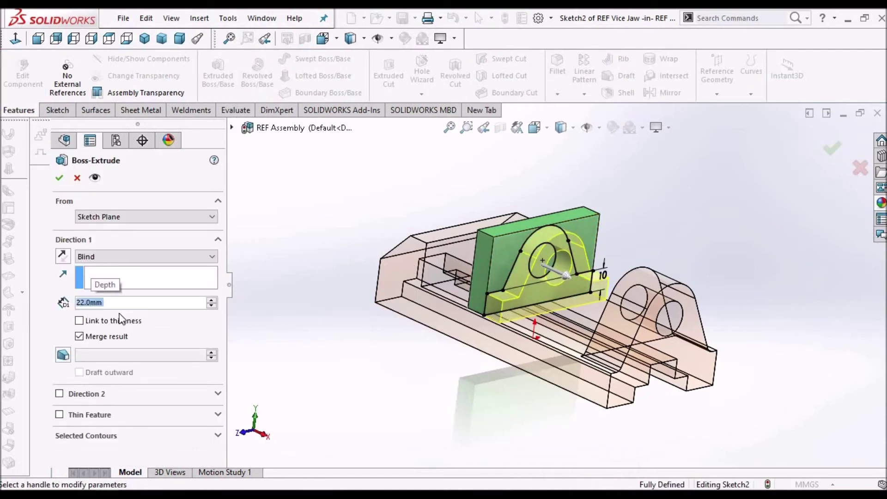
left_click(57, 179)
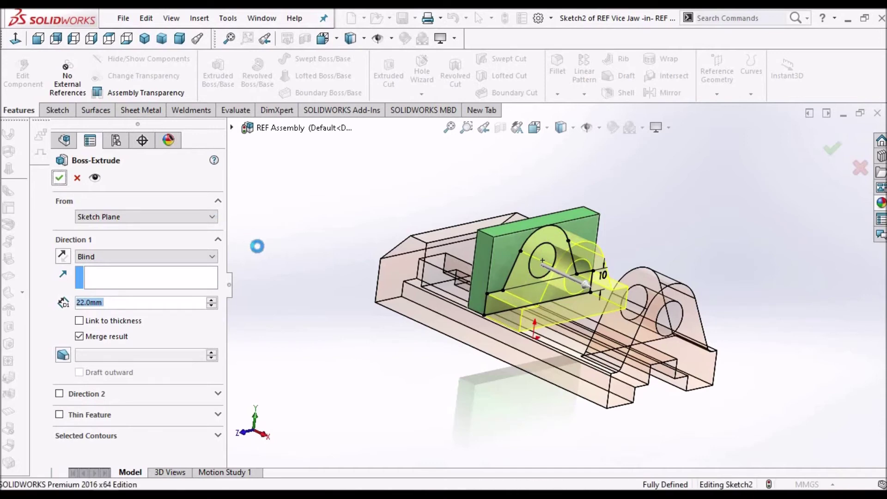
Inspect the extruded jaw from several angles and consult the Bench Vice - Jaw drawing in the PDF for its remaining features.
left_click(179, 38)
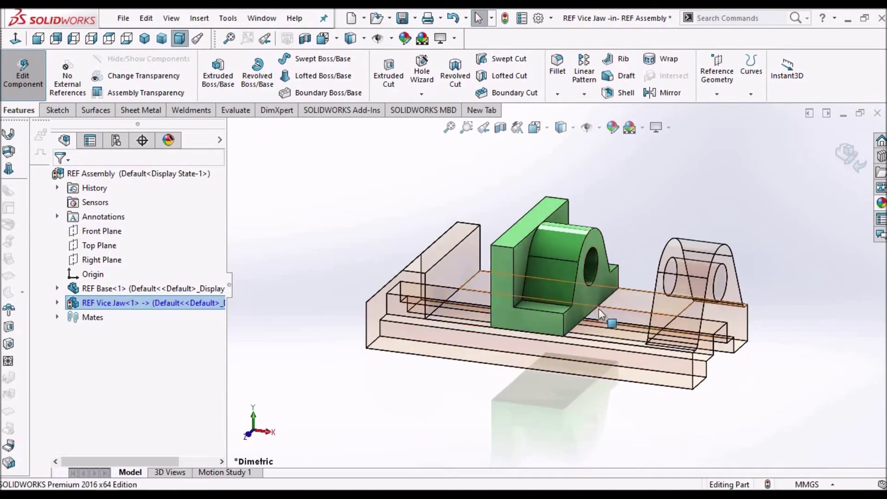
middle_click_drag(566, 366, 619, 298)
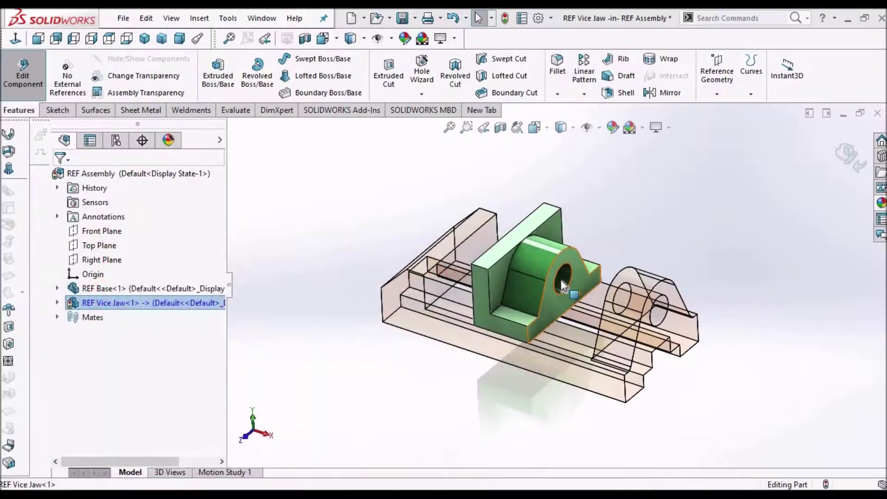
middle_click_drag(567, 268, 501, 237)
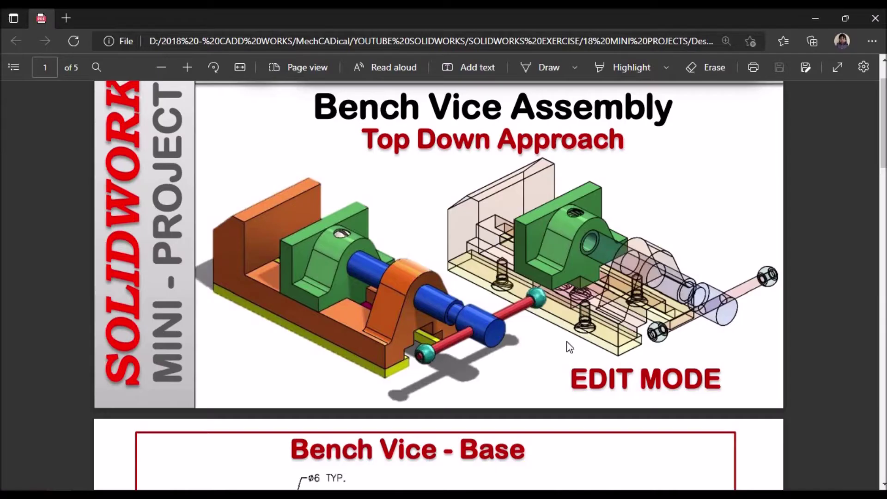
scroll(531, 368, "down", 15)
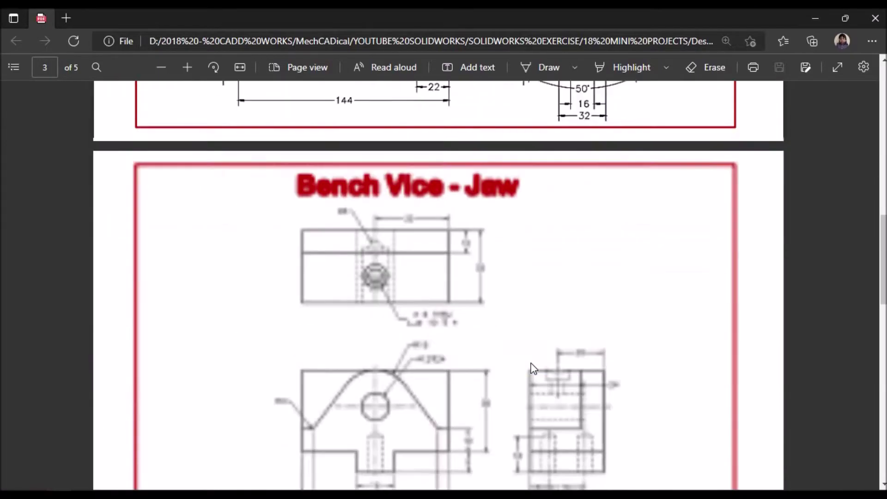
scroll(531, 368, "down", 3)
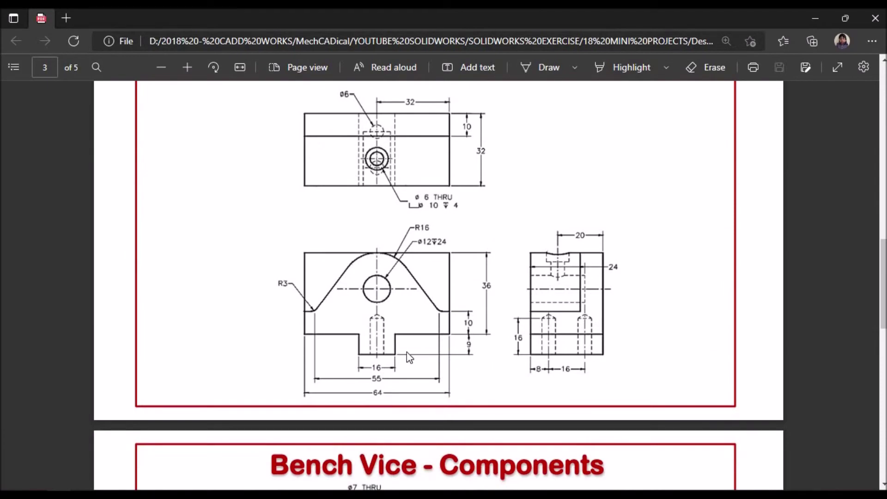
scroll(395, 371, "up", 2)
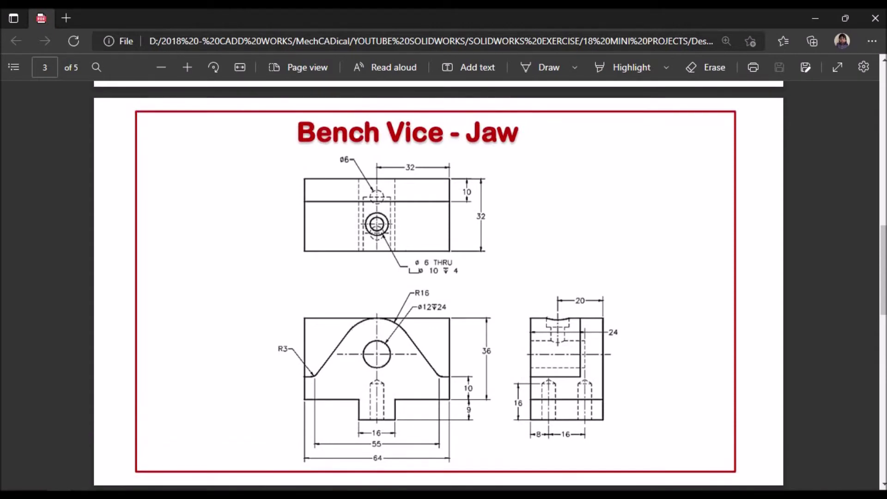
left_click(82, 494)
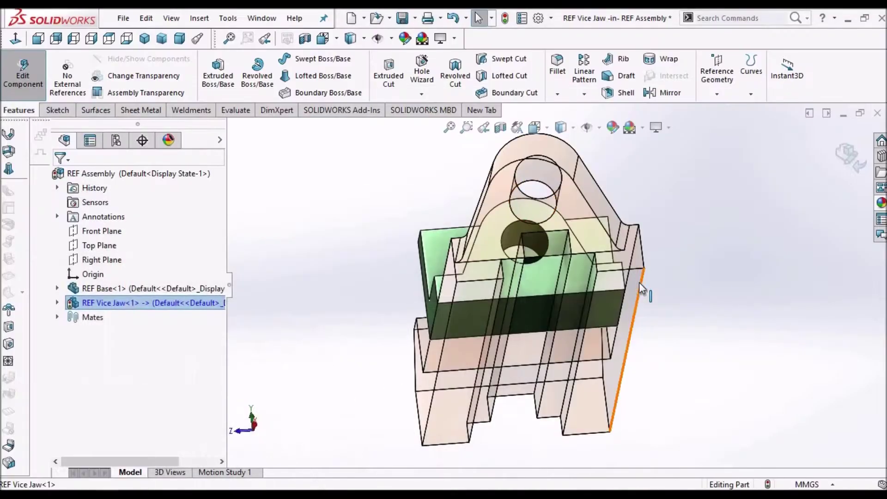
middle_click_drag(555, 255, 483, 257)
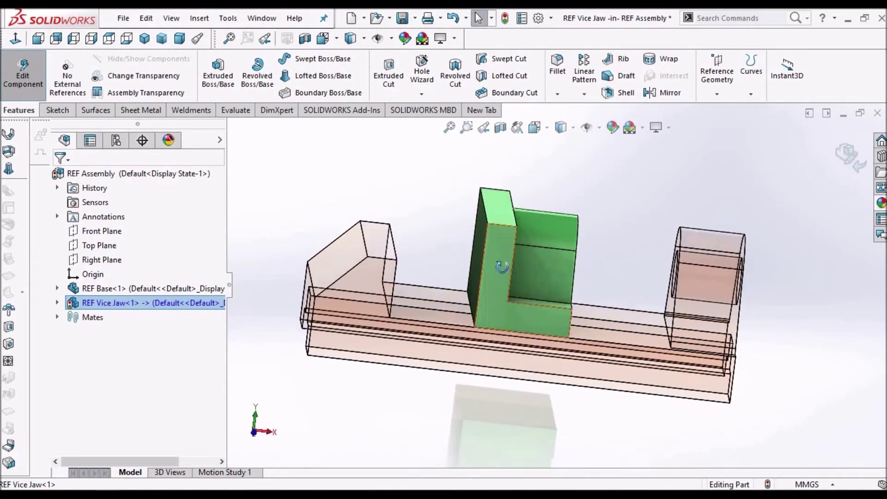
Start a sketch on the Right Plane of REF Vice Jaw and show it in the right view.
key("ctrl+shift+z")
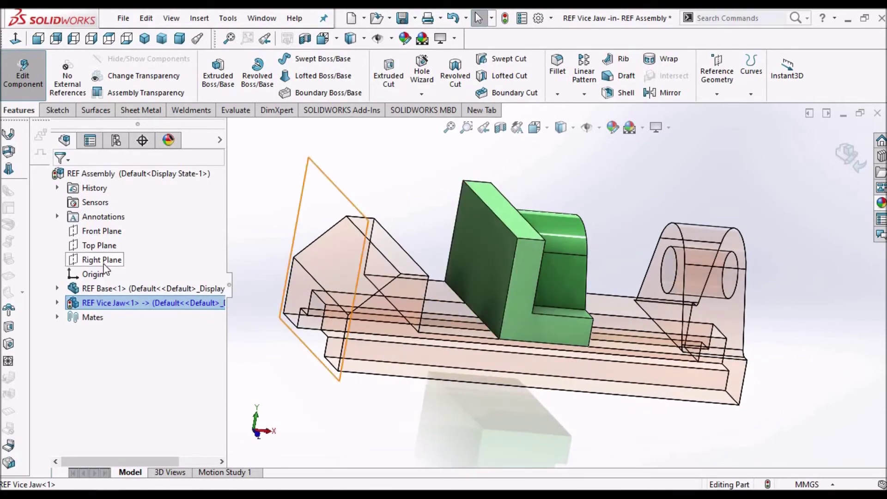
left_click(57, 303)
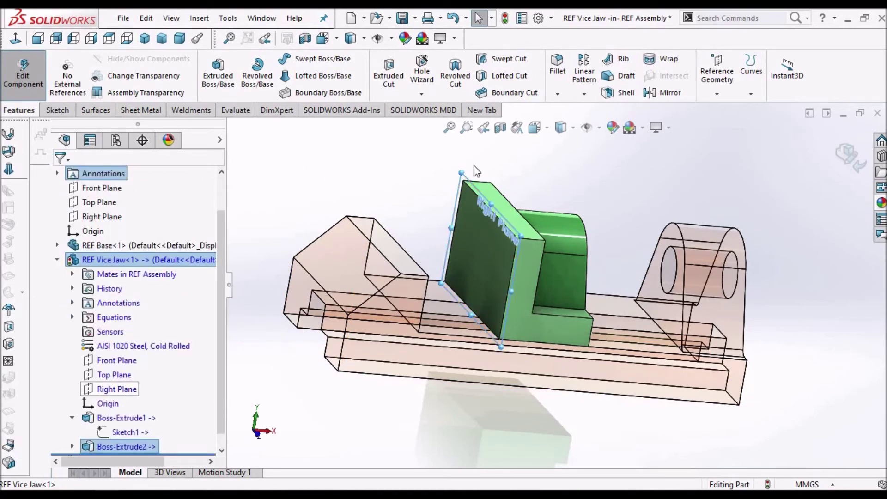
left_click(121, 389)
middle_click_drag(425, 153, 427, 179)
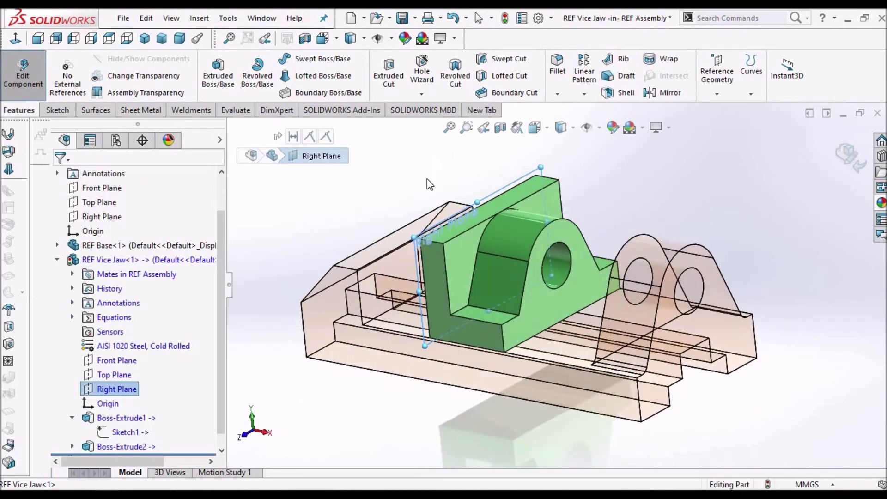
left_click(58, 110)
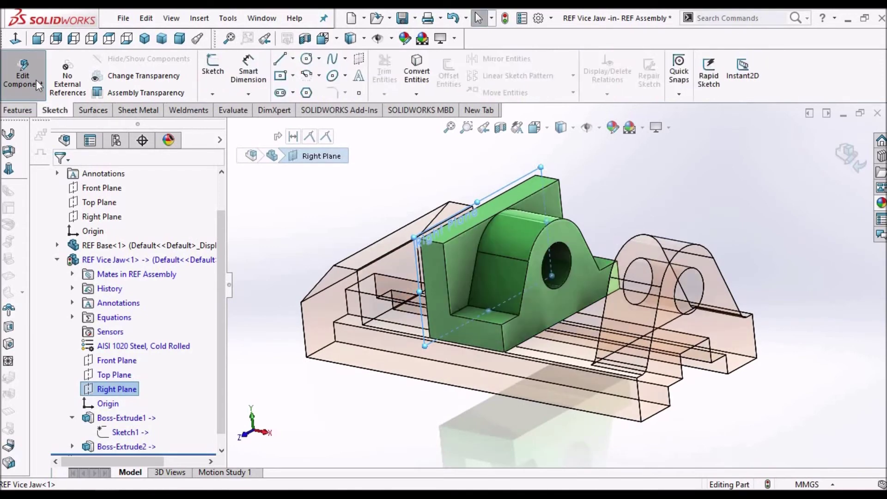
left_click(212, 65)
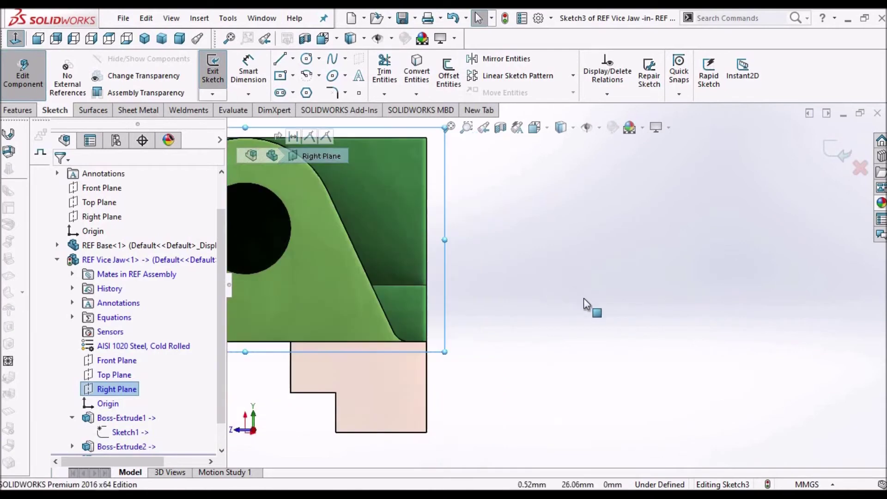
left_click(565, 378)
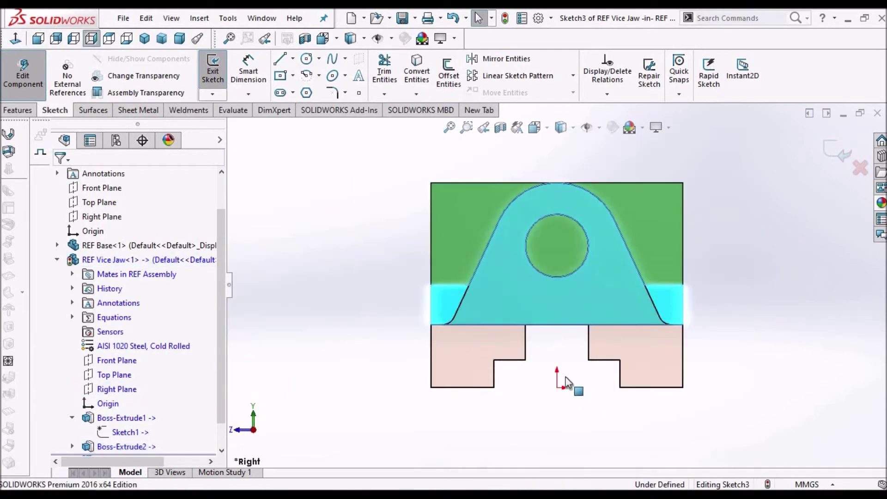
Convert the bottom edge of the jaw into a line of the new sketch.
scroll(566, 378, "down", 2)
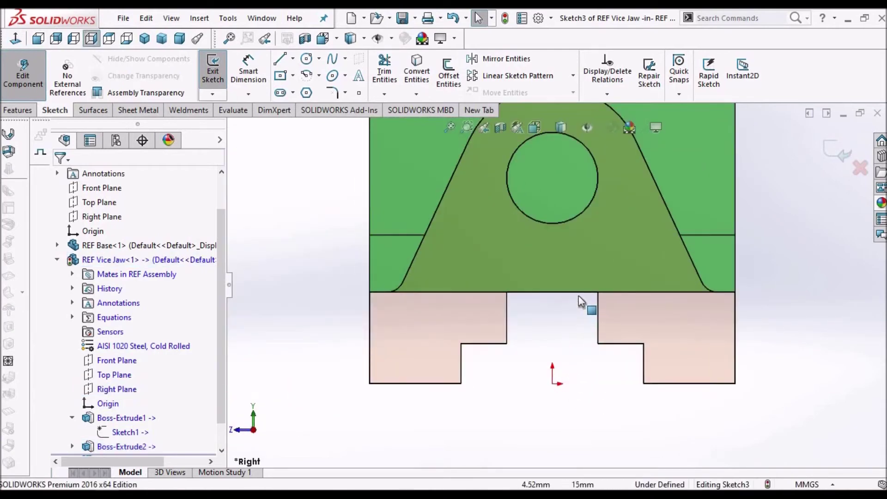
left_click(579, 292)
left_click(417, 74)
left_click(553, 354)
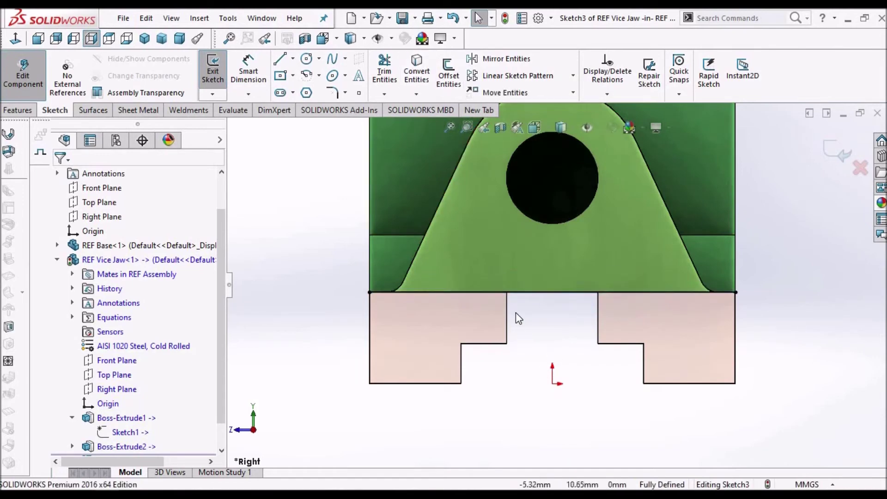
Change the display to wireframe and convert the two vertical inner edges of the base's rail gap into the sketch.
left_click(564, 175)
left_click(543, 340)
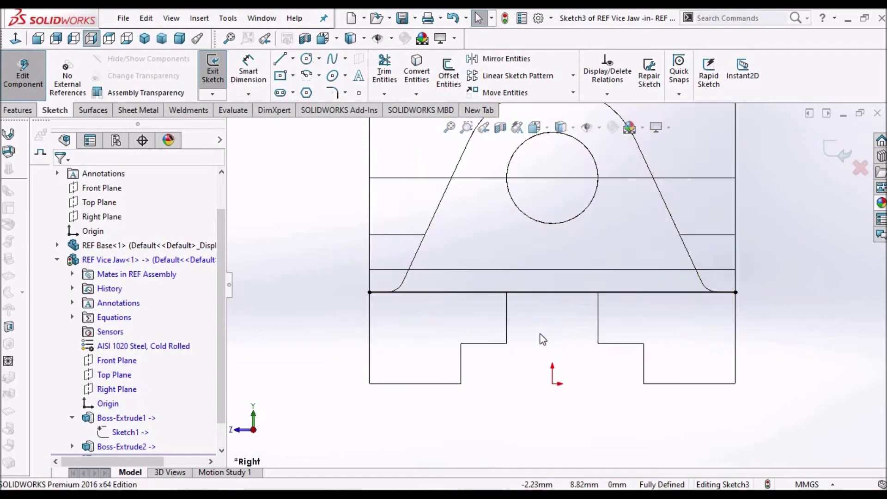
left_click(508, 314)
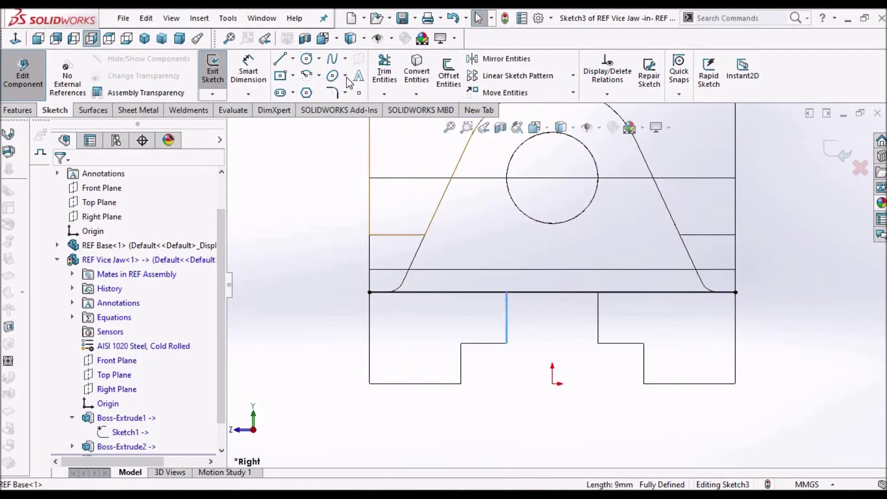
left_click(421, 76)
left_click(599, 303)
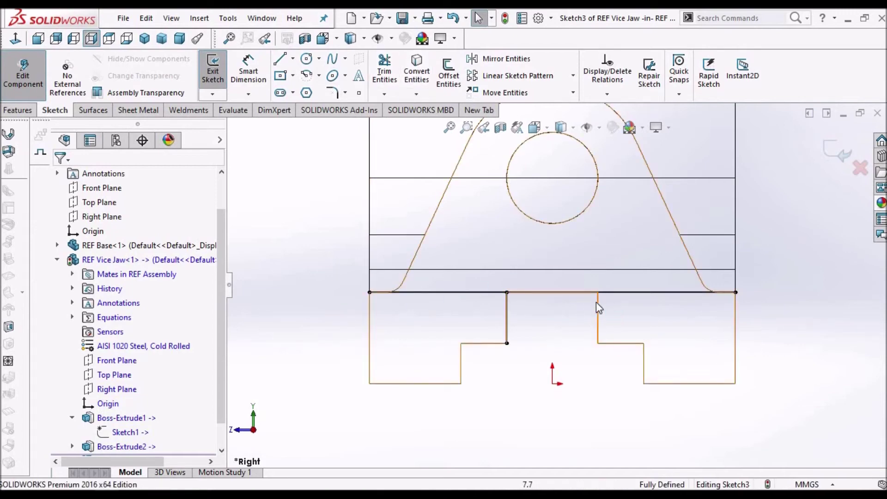
left_click(600, 305)
left_click(416, 76)
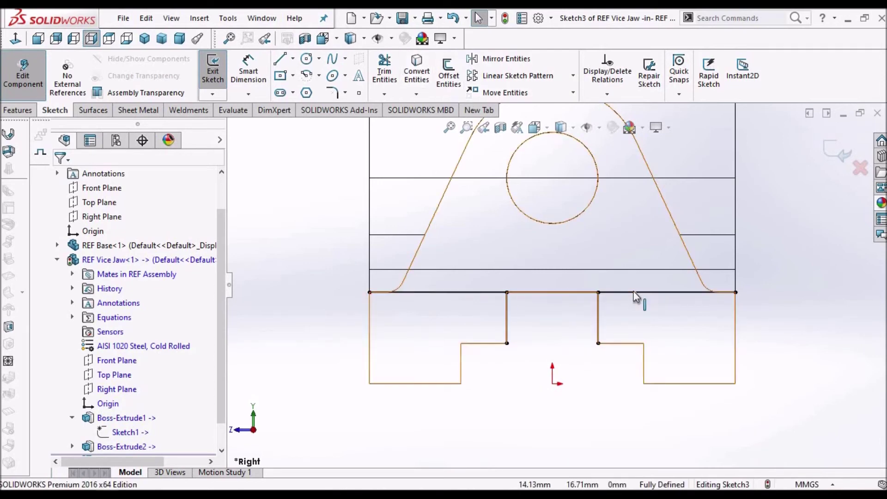
Offset the converted bottom edge of the jaw 9 mm downward.
left_click(552, 292)
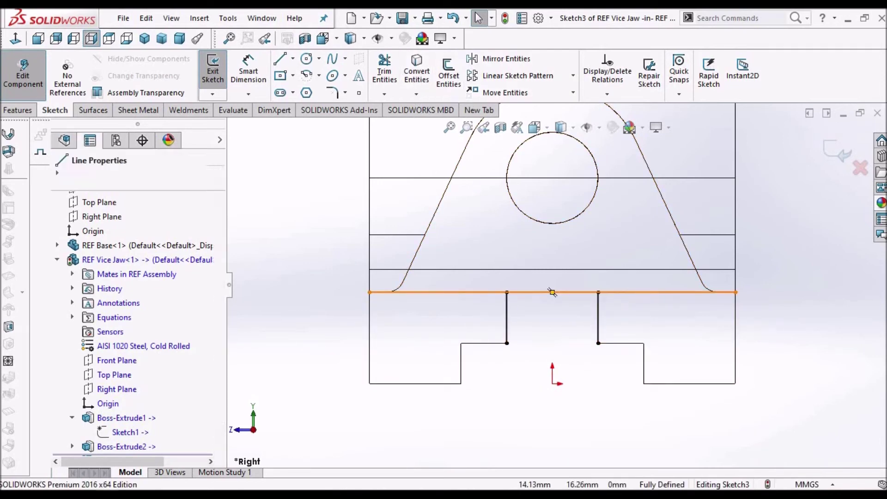
left_click(451, 75)
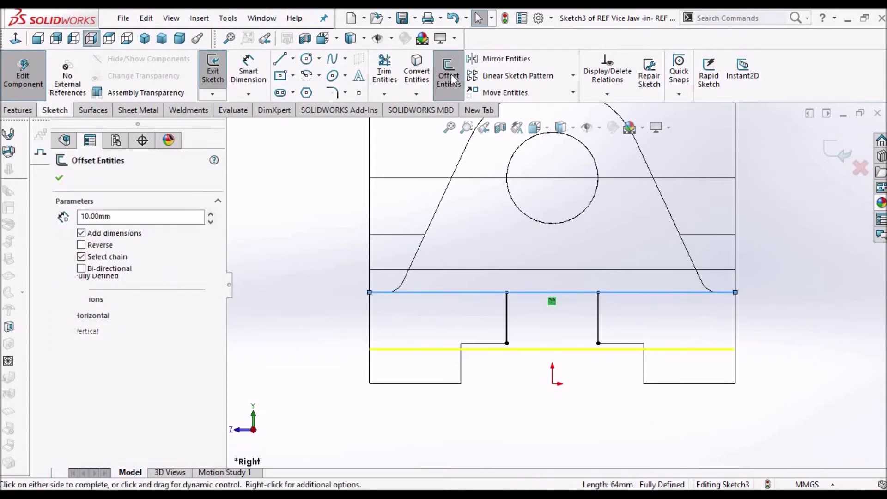
type("9")
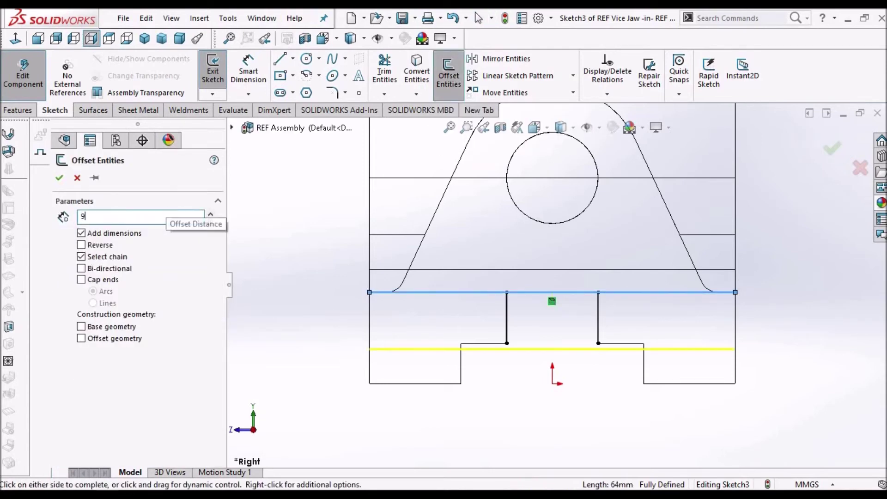
key("Return")
left_click(61, 180)
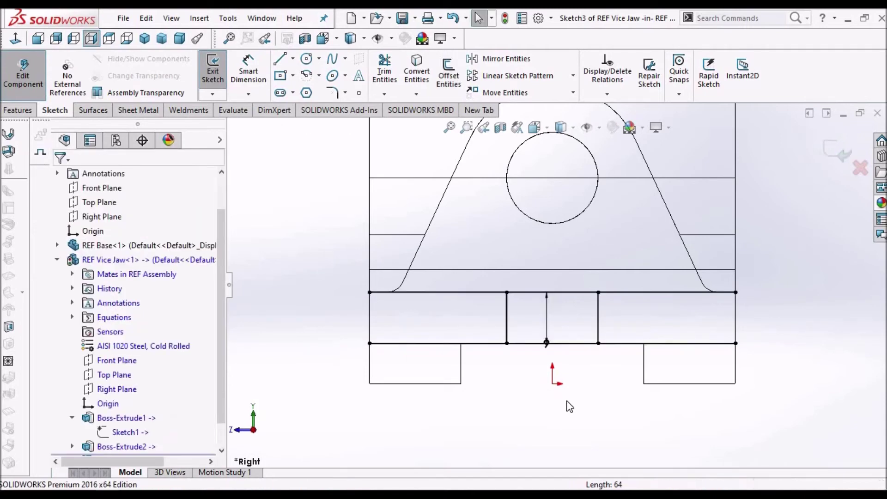
Corner-trim the offset line to both vertical lines of the rail gap.
left_click(380, 67)
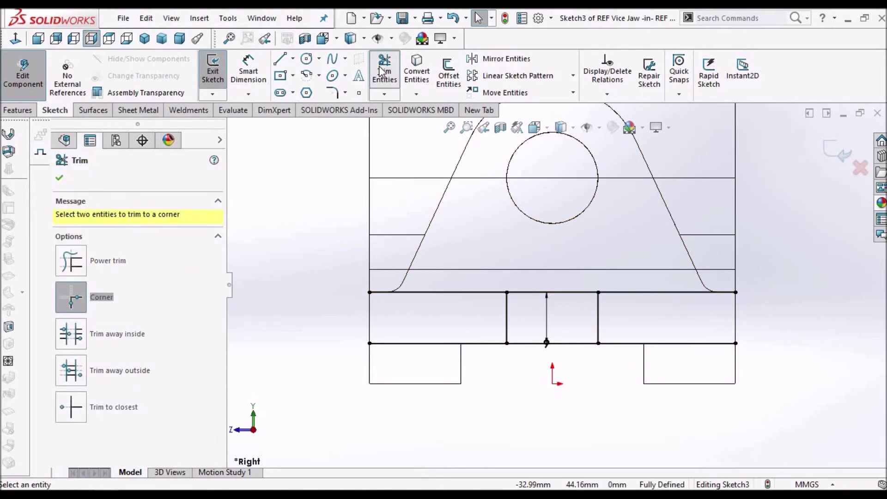
left_click(507, 332)
left_click(593, 341)
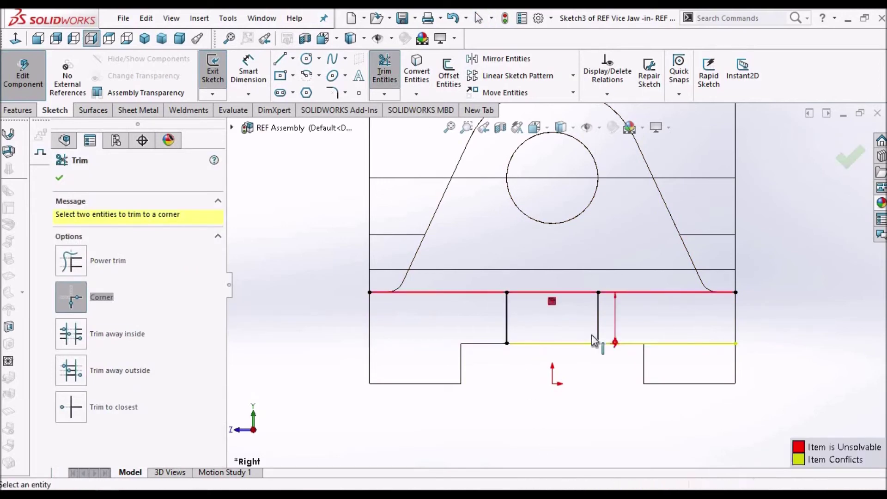
left_click(593, 341)
left_click(599, 326)
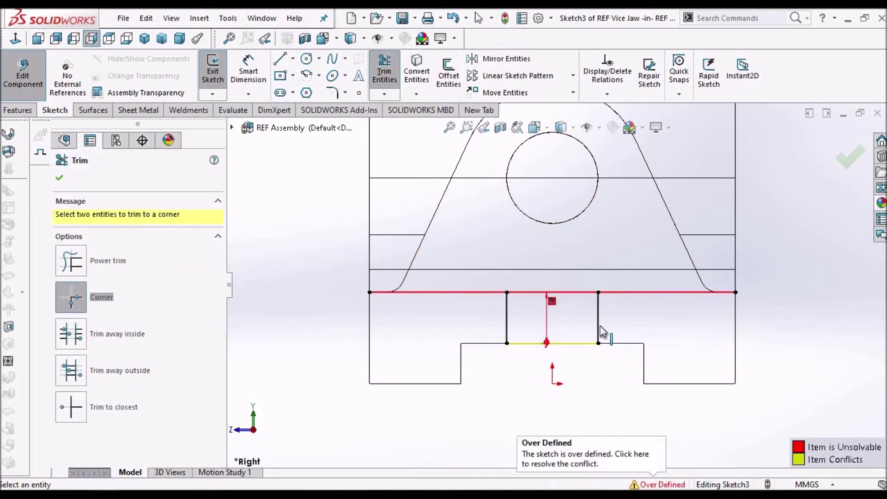
Corner-trim the converted bottom edge of the jaw to the two vertical lines so it spans only the gap.
left_click(523, 294)
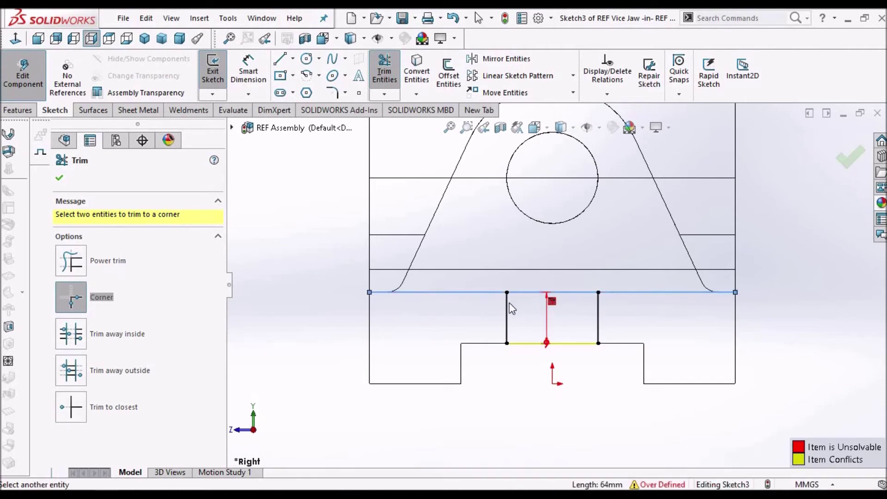
left_click(508, 303)
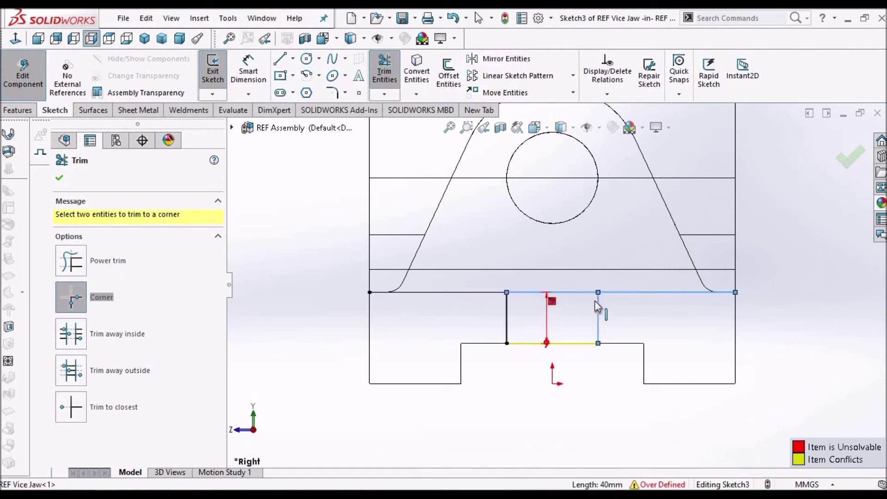
left_click(594, 300)
left_click(63, 178)
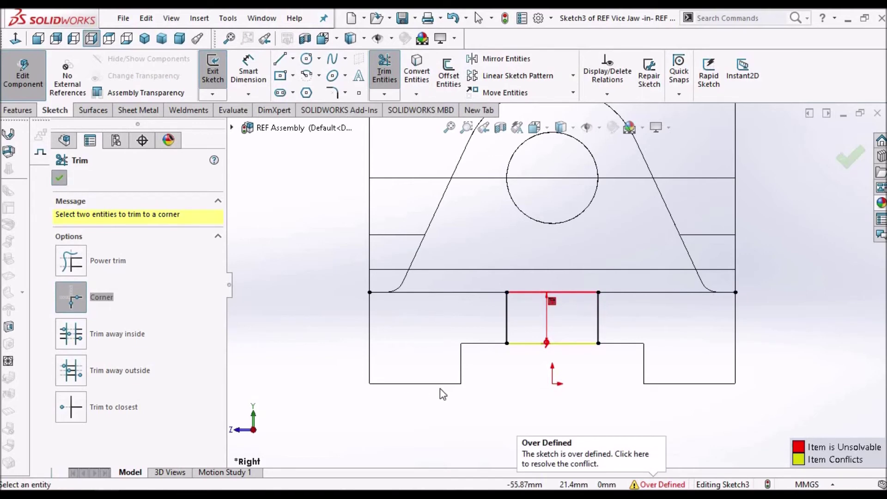
Delete the over-defined offset line at the bottom of the profile, along with its distance dimension.
left_click(555, 302)
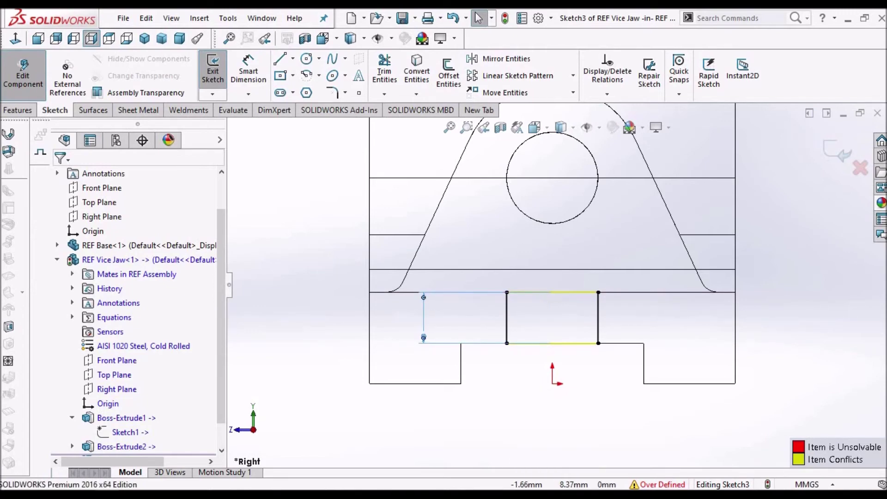
left_click(423, 317)
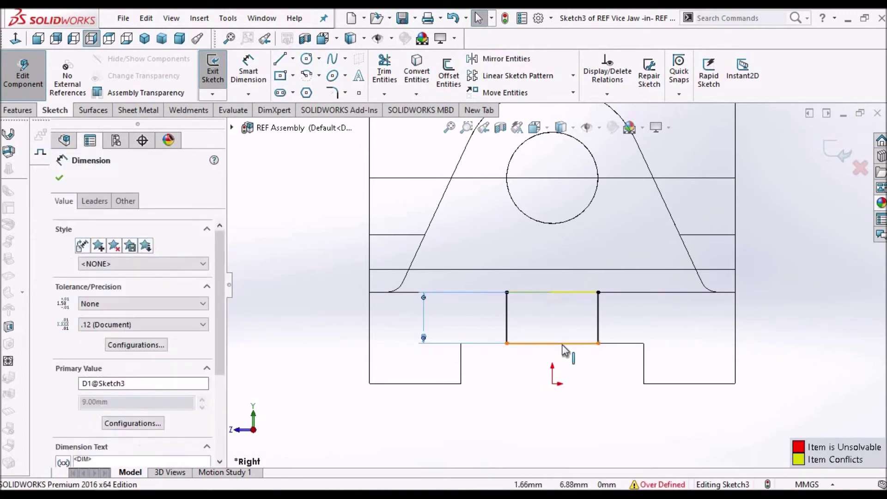
left_click(591, 344)
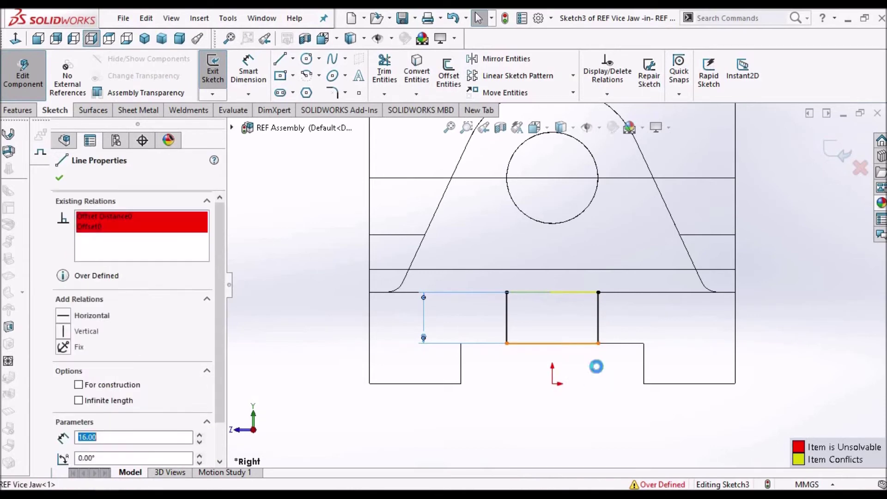
key("Delete")
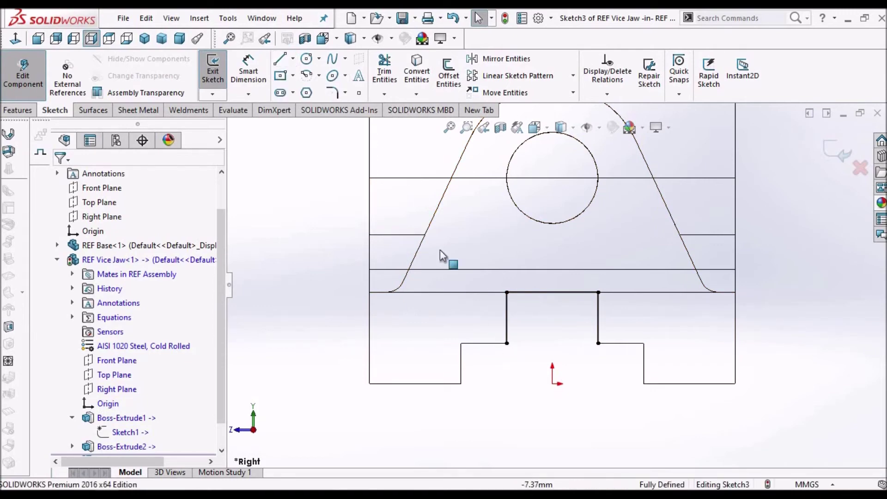
Draw a horizontal line below the rail gap, starting in line with one vertical side and extending past the other.
key("l")
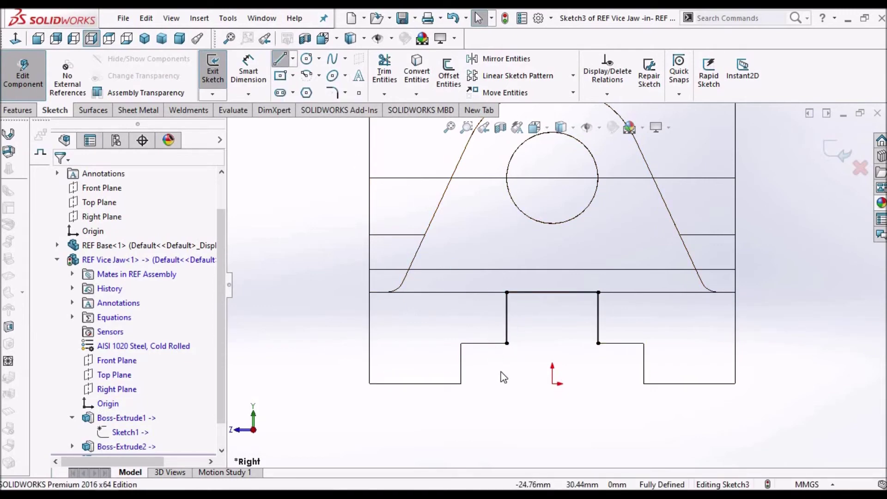
left_click_drag(613, 370, 613, 368)
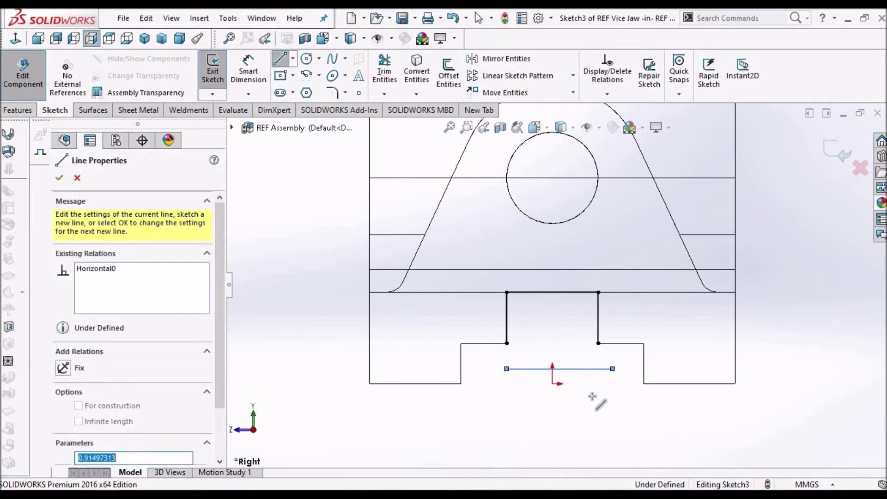
right_click(595, 402)
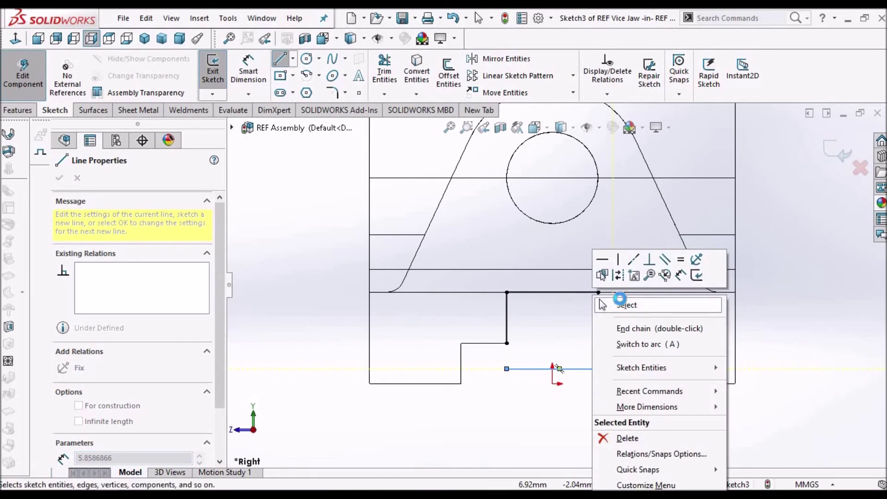
left_click(621, 304)
Corner-trim both vertical lines to the new horizontal line to close the rectangular profile.
left_click(383, 79)
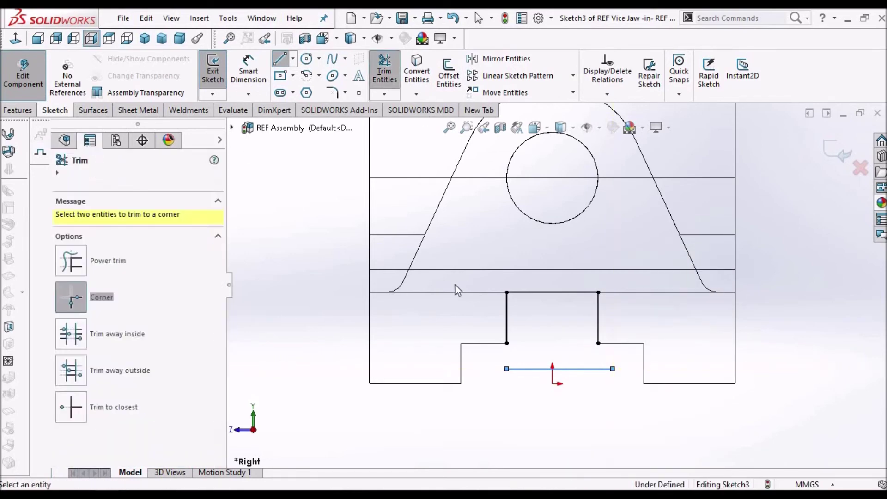
left_click(508, 326)
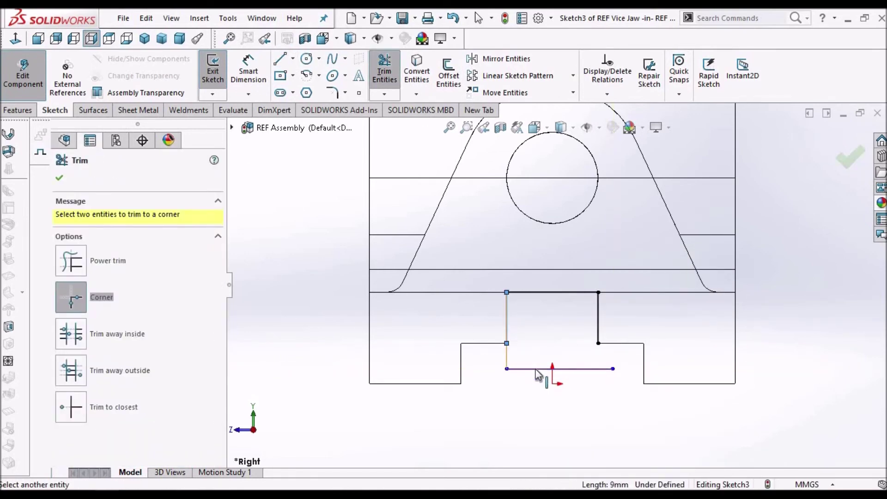
left_click(535, 369)
left_click(597, 321)
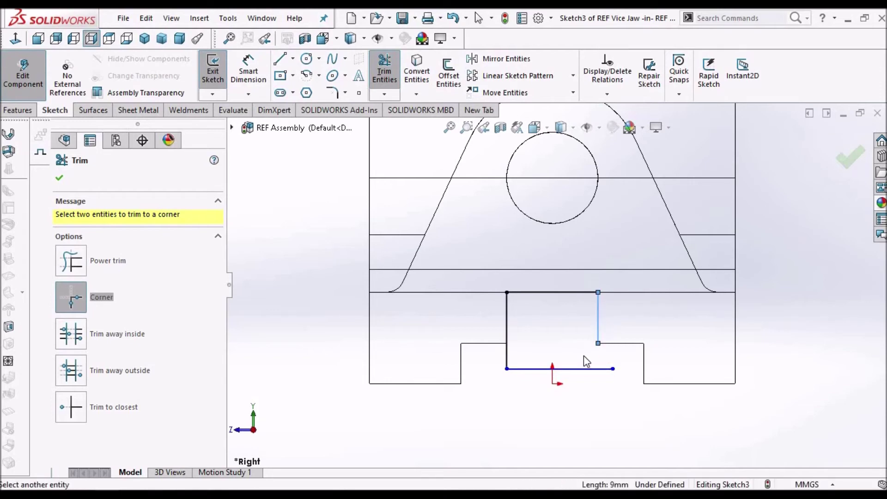
left_click(579, 369)
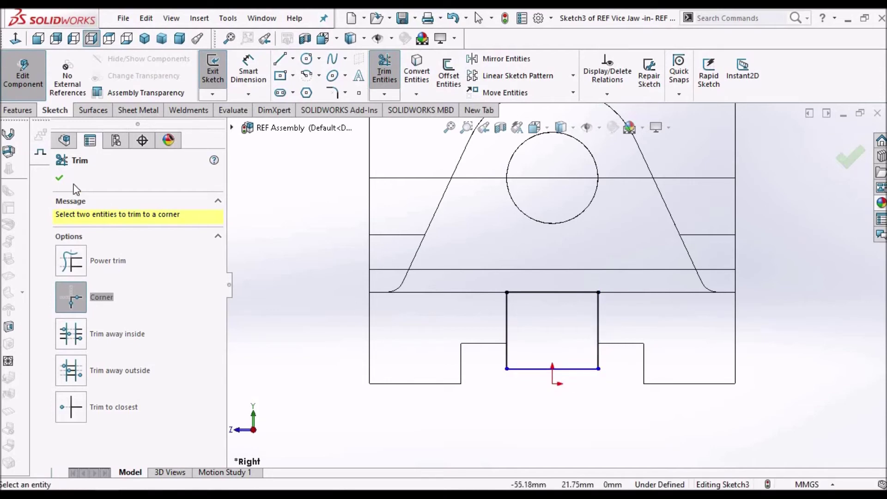
left_click(61, 179)
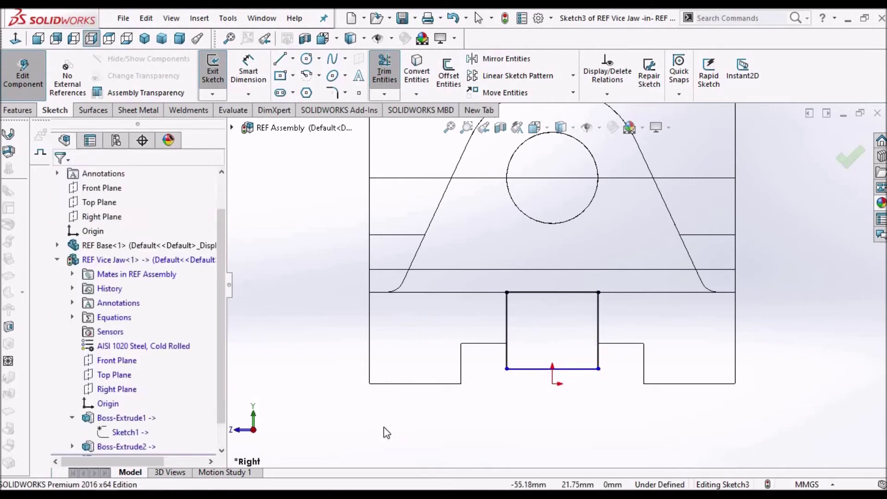
Dimension the height of the rectangular guide profile below the jaw as 9 mm.
left_click(245, 73)
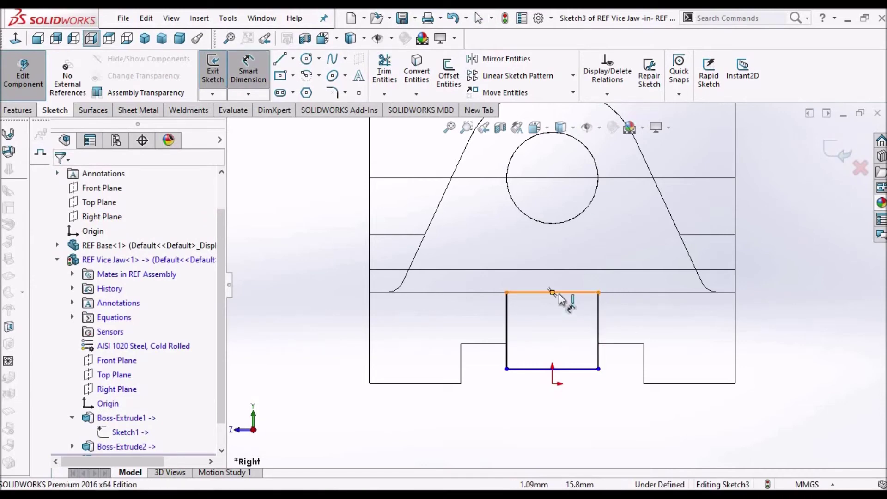
left_click(574, 370)
left_click(765, 324)
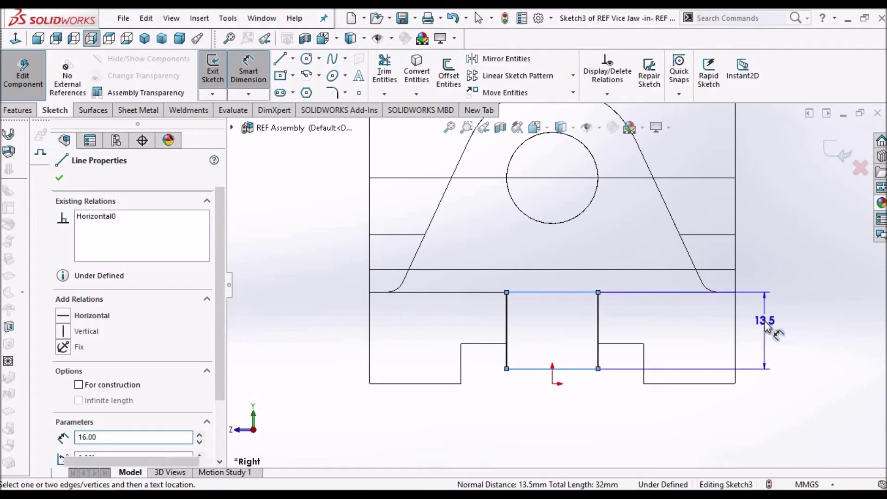
type("9")
key("Return")
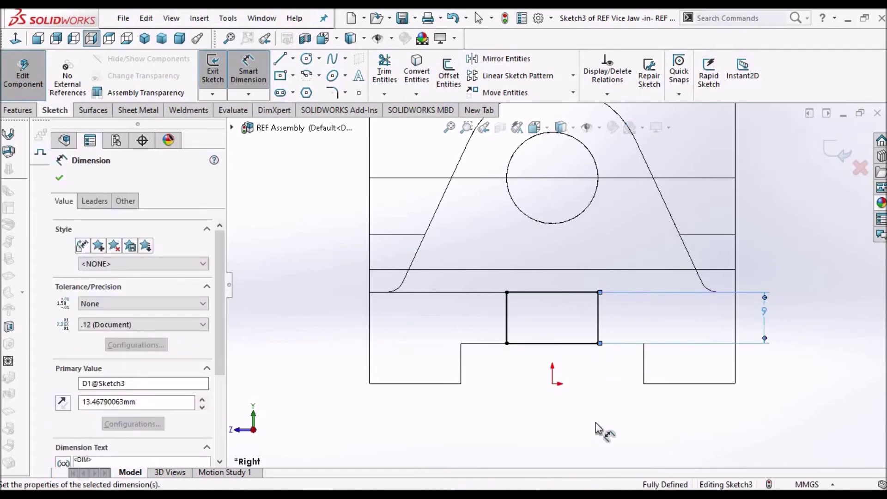
left_click(60, 177)
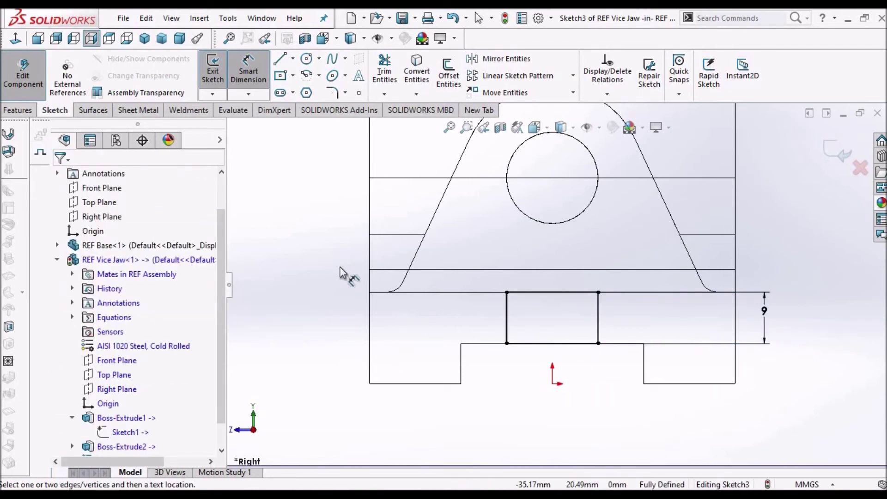
Switch the display style from wireframe to Shaded With Edges to see the solid jaw on the base.
mouse_move(459, 269)
middle_mouse_down()
mouse_move(473, 275)
mouse_move(541, 231)
middle_mouse_up()
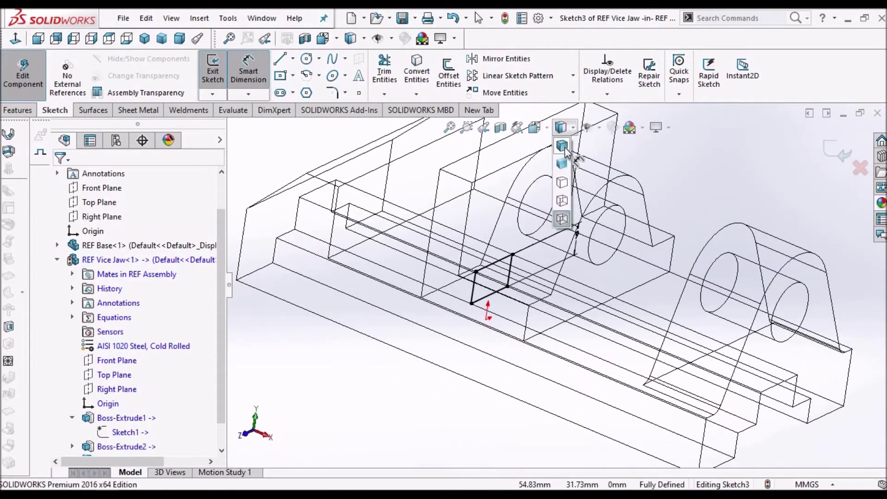
left_click(564, 149)
scroll(536, 268, "up", 2)
mouse_move(536, 269)
middle_mouse_down()
mouse_move(607, 256)
mouse_move(581, 287)
mouse_move(583, 279)
middle_mouse_up()
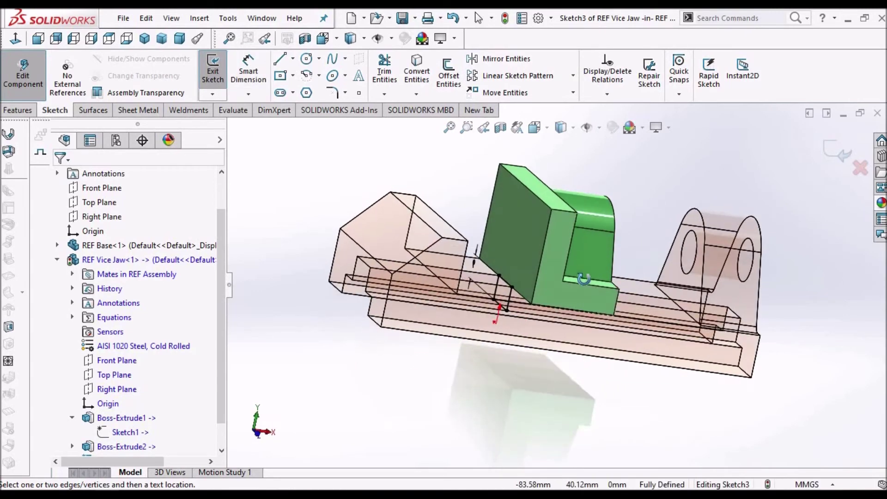
Extrude the guide profile Up To Surface, ending at the front face of the jaw's holed boss, and rebuild the model.
left_click(17, 110)
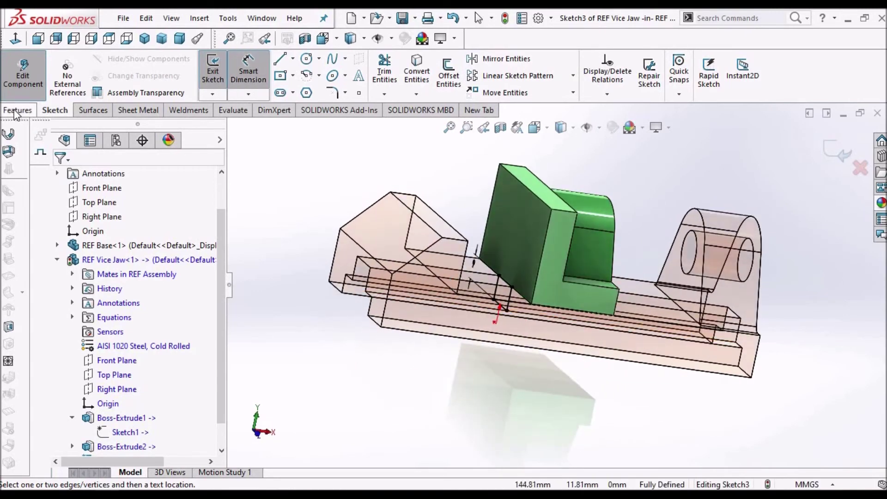
left_click(218, 84)
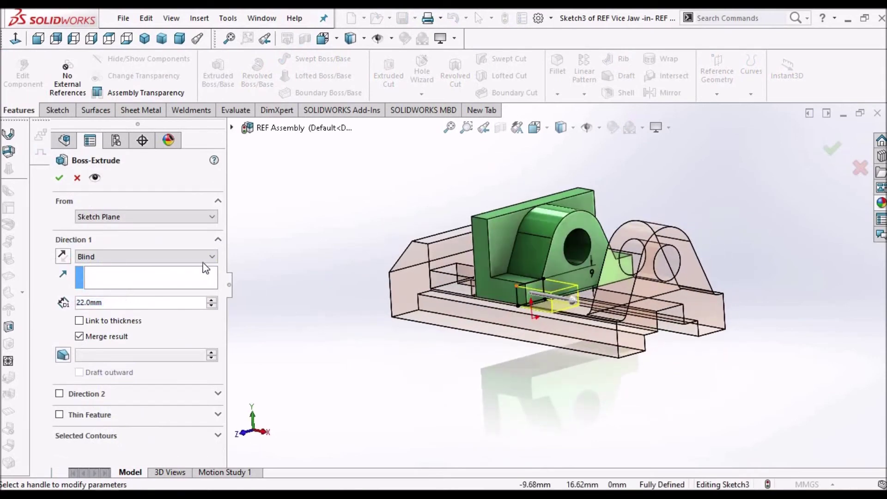
left_click(211, 256)
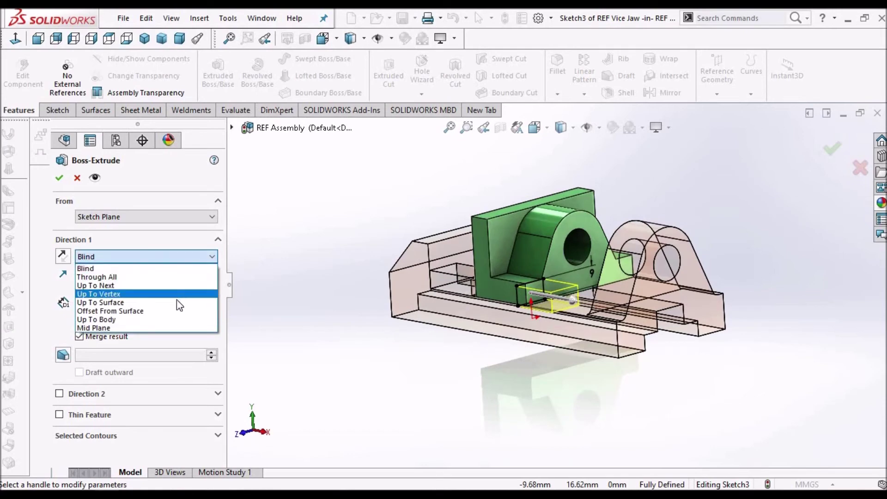
left_click(177, 302)
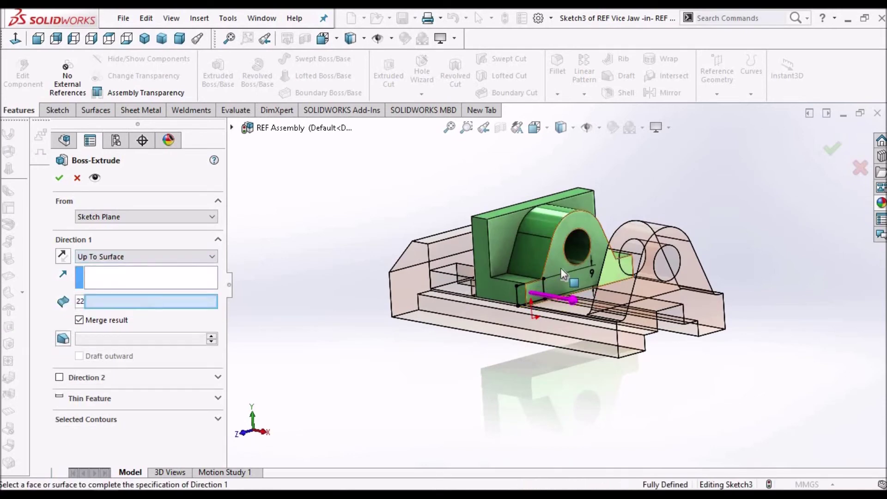
left_click(561, 272)
left_click(59, 177)
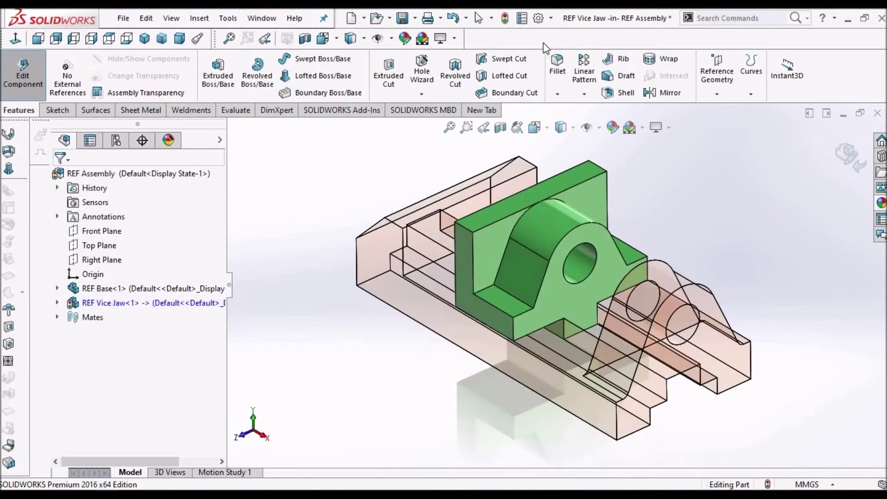
left_click(505, 18)
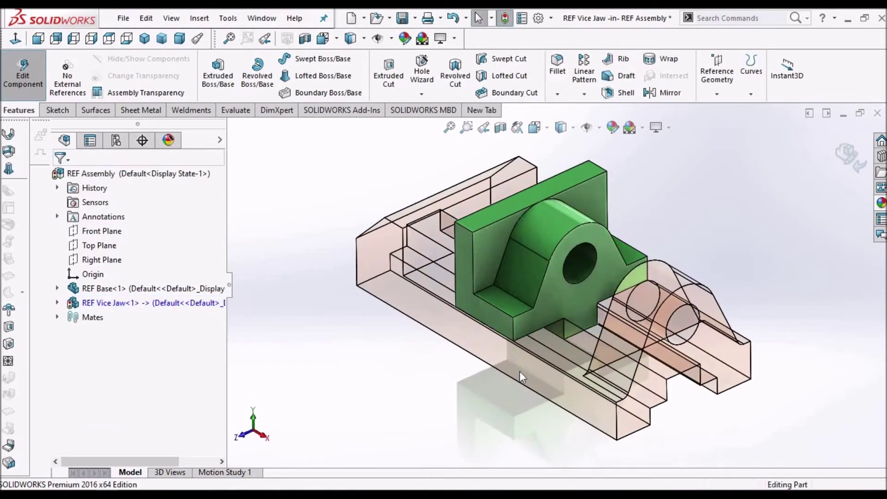
Fillet the two edges where the boss's sloped sides meet the jaw's side ledges with a 3 mm radius, and save.
left_click(57, 302)
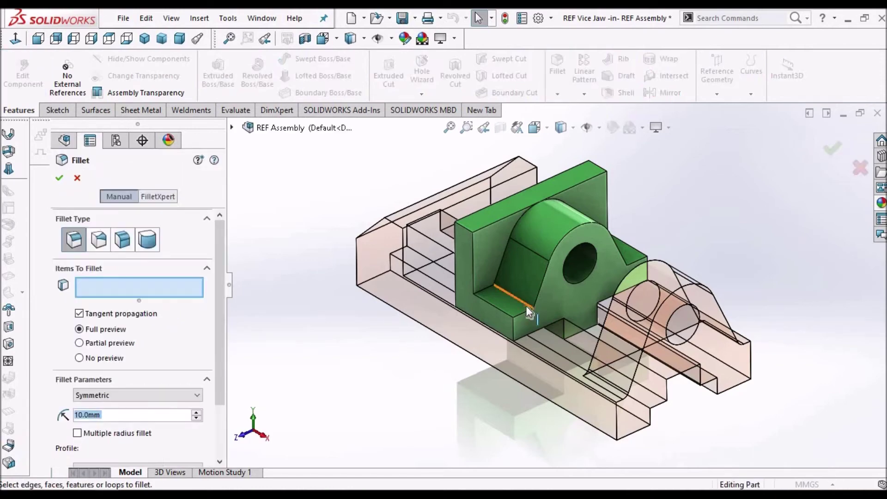
type("3")
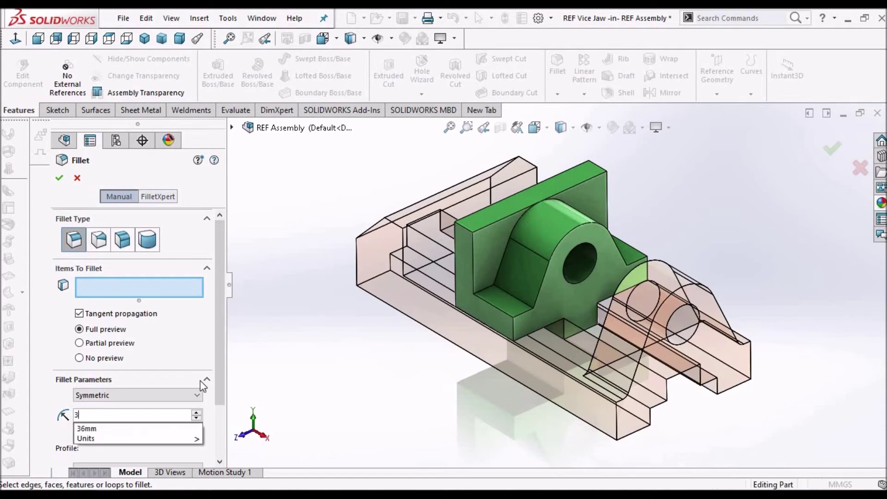
key("Return")
left_click(150, 287)
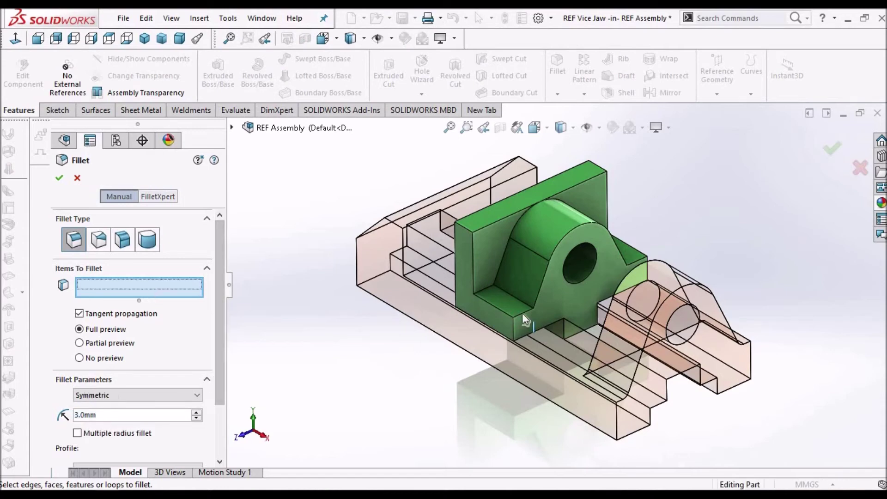
left_click(520, 304)
mouse_move(522, 305)
middle_mouse_down()
mouse_move(461, 329)
mouse_move(480, 318)
middle_mouse_up()
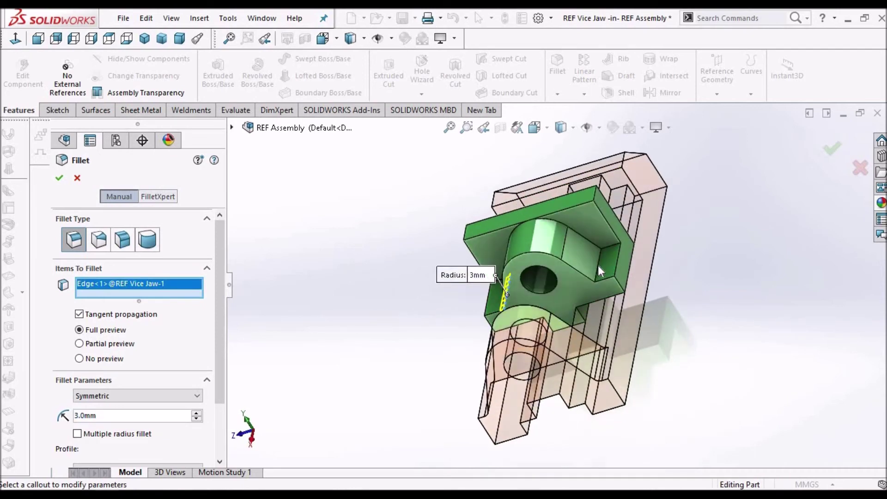
left_click(598, 267)
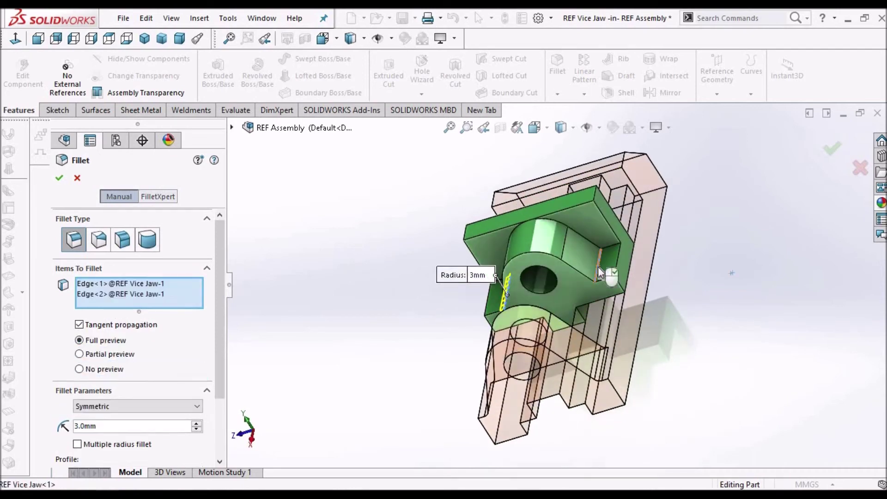
left_click(59, 178)
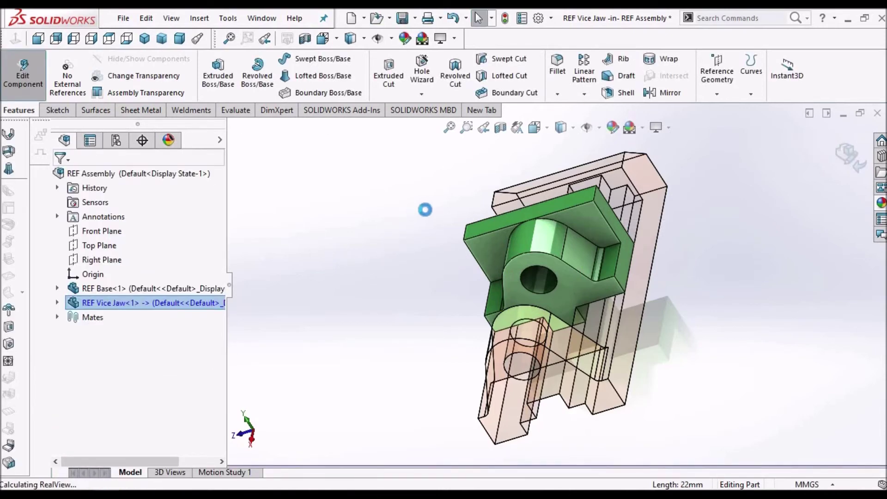
mouse_move(433, 204)
middle_mouse_down()
mouse_move(481, 306)
mouse_move(580, 281)
mouse_move(550, 276)
middle_mouse_up()
left_click(403, 19)
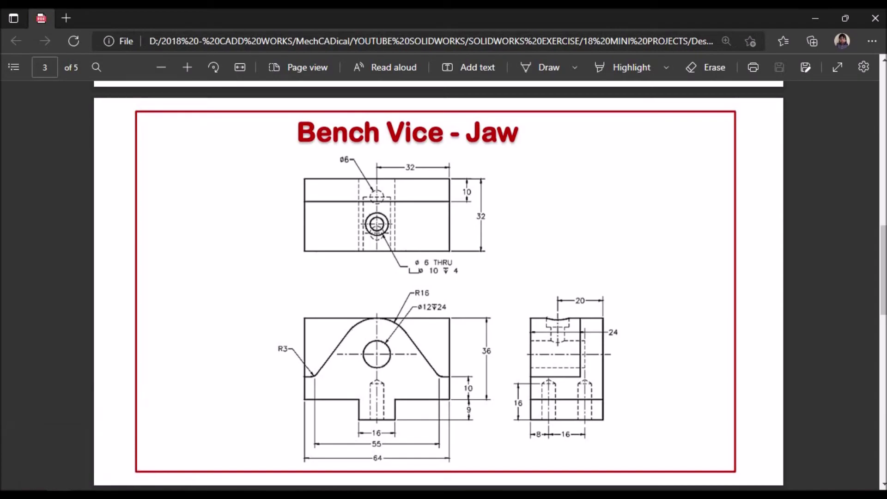
Switch from the PDF drawing back to SOLIDWORKS and open the vice jaw part in its own window.
key("alt+Tab")
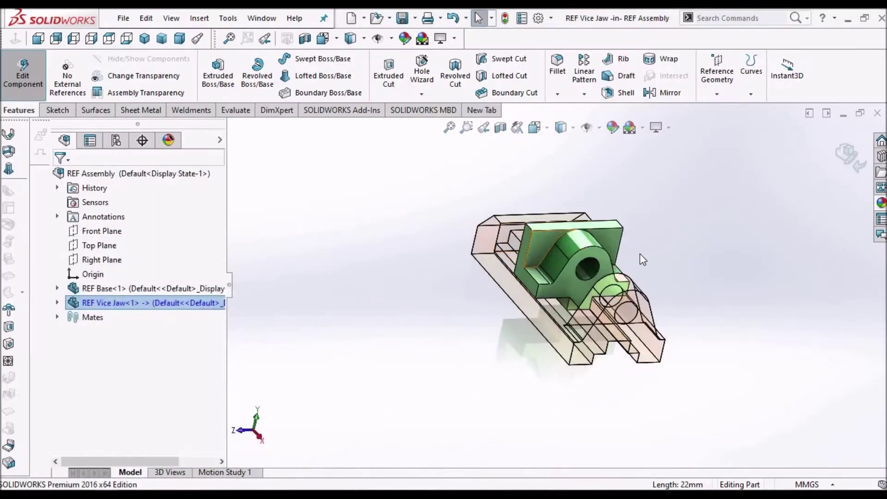
left_click(549, 241)
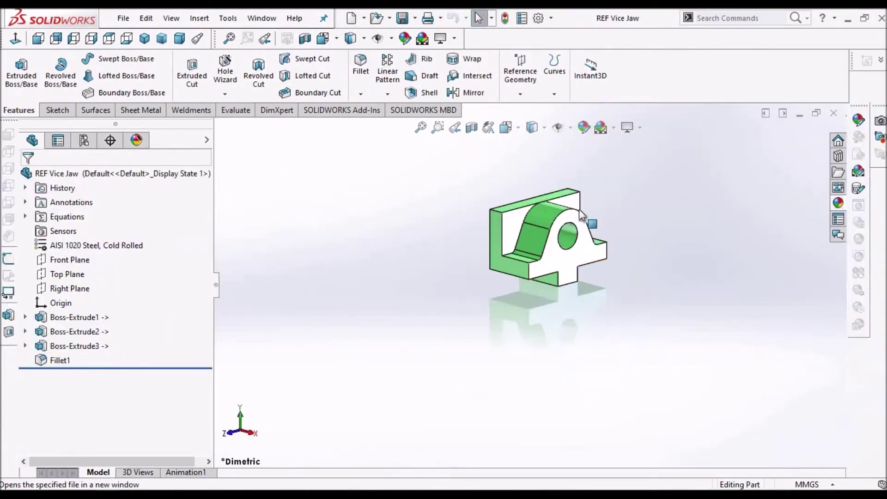
middle_click_drag(594, 197, 592, 180)
scroll(594, 185, "down", 3)
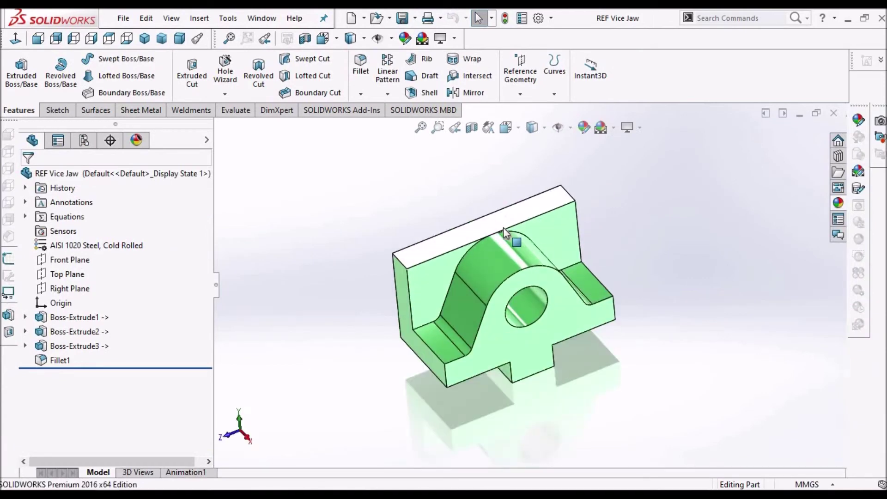
Start a Hole Wizard counterbore hole on the top face of the jaw's upright plate, keeping the custom sizing values.
left_click(503, 227)
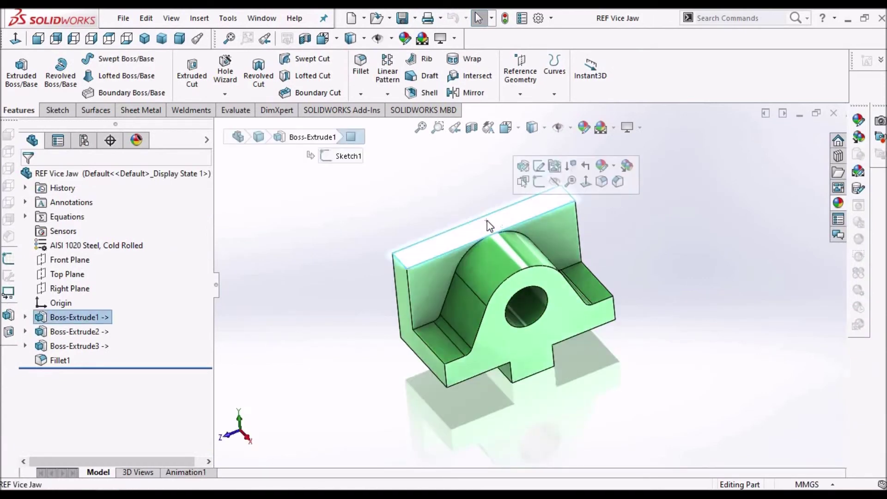
left_click(340, 250)
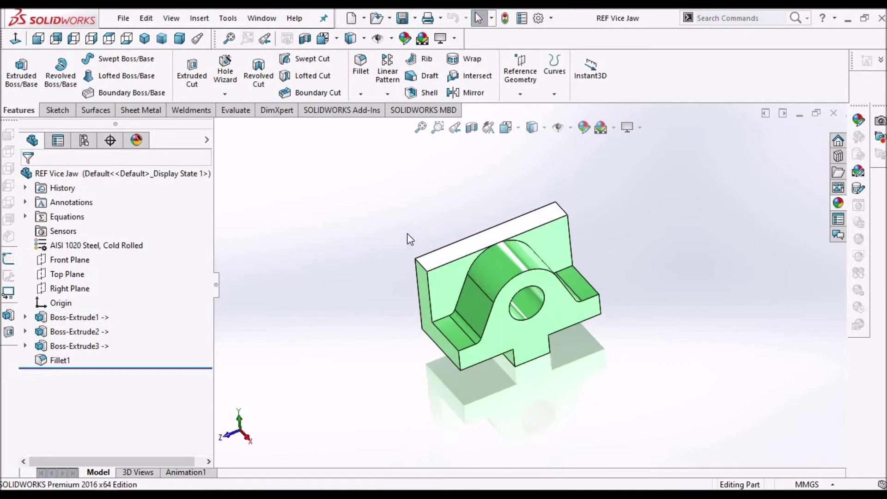
middle_click_drag(406, 277, 480, 251)
left_click(479, 252)
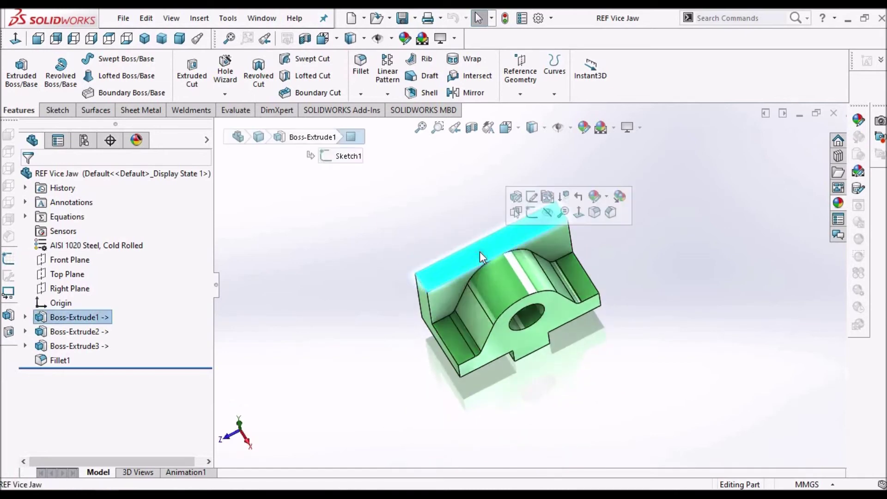
left_click(225, 69)
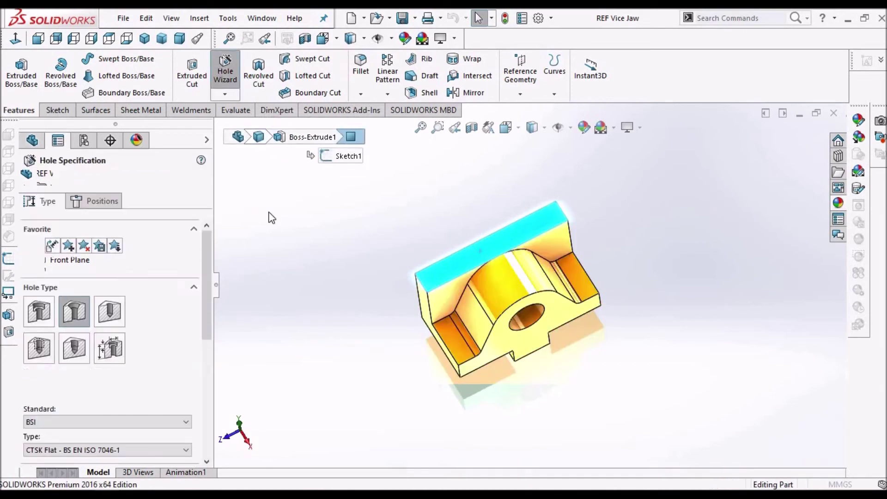
left_click(40, 313)
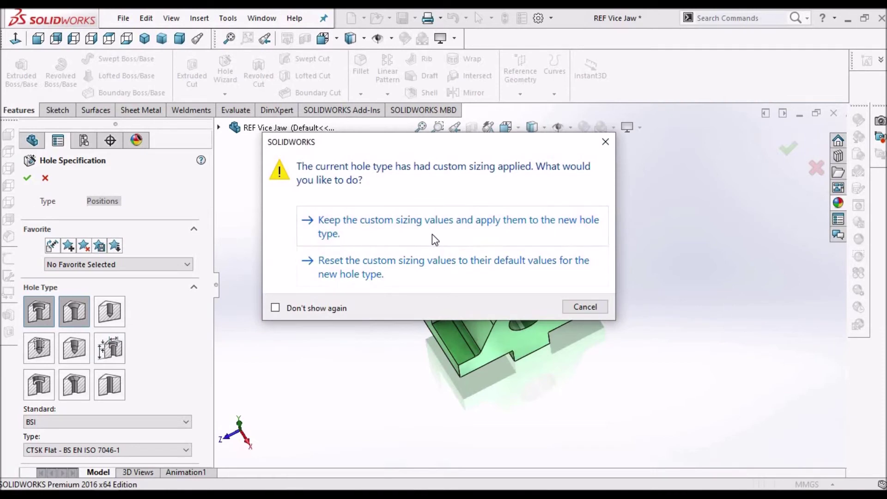
left_click(432, 234)
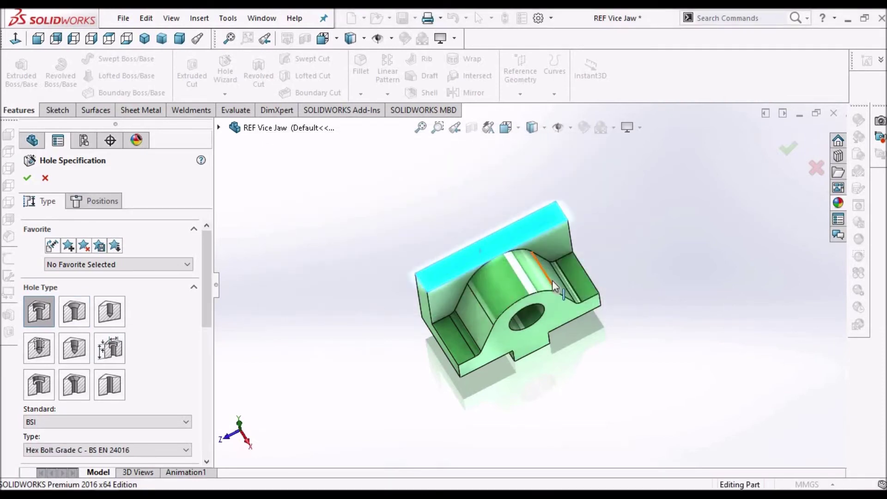
Set the counterbore hole's size to M6 and its counterbore diameter to 10 mm.
left_click(116, 200)
left_click_drag(209, 268, 197, 345)
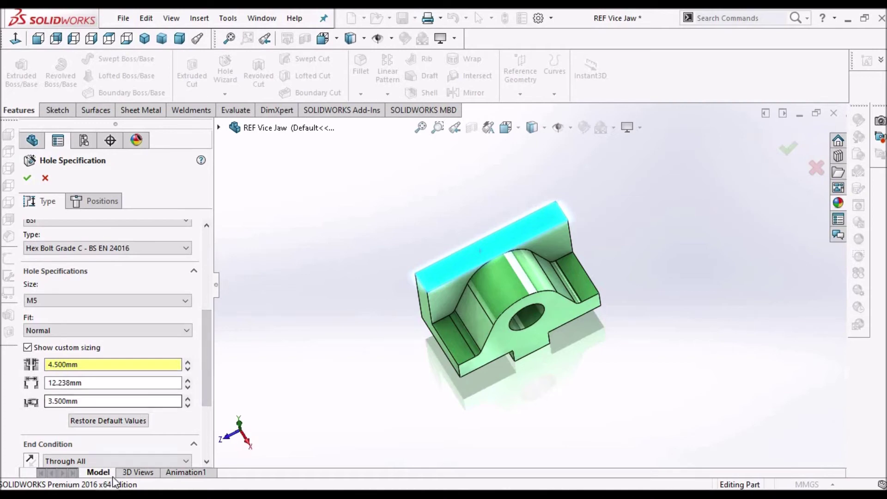
key("alt+Tab")
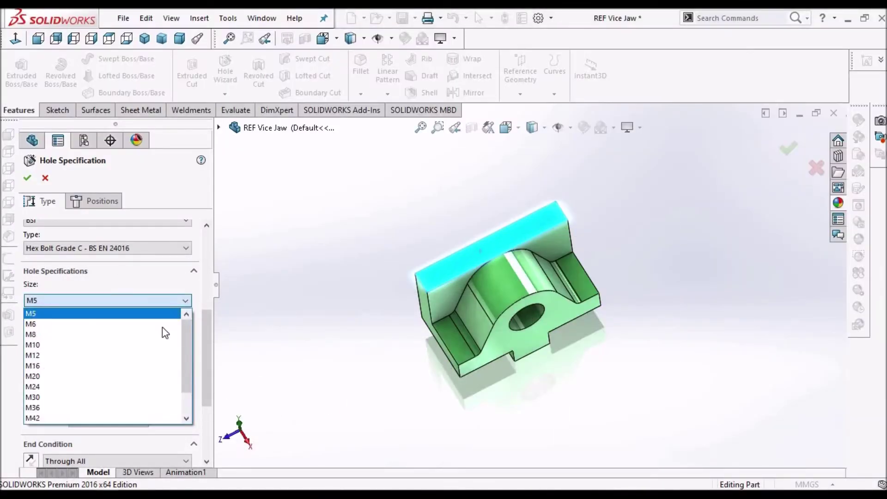
left_click(161, 328)
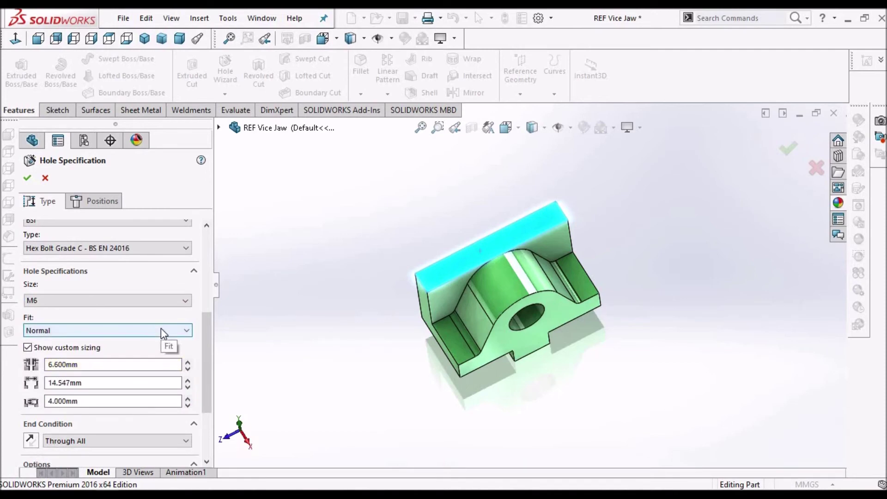
double_click(88, 383)
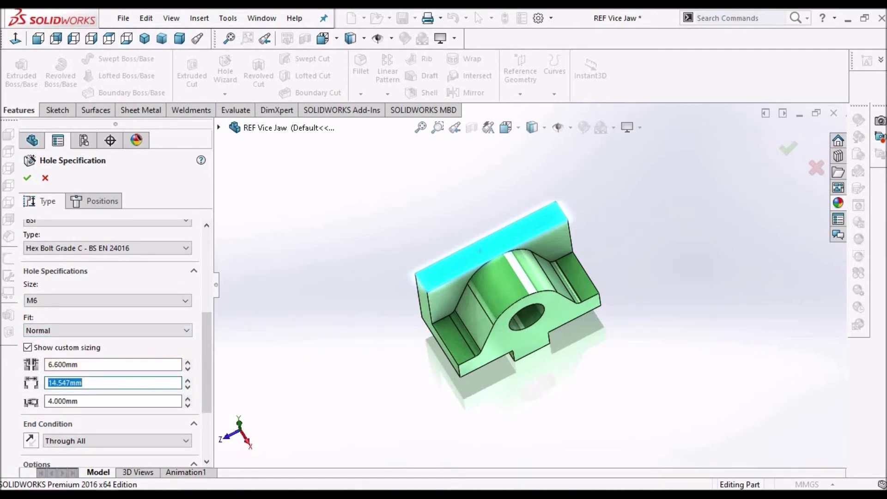
type("10")
key("Return")
double_click(97, 402)
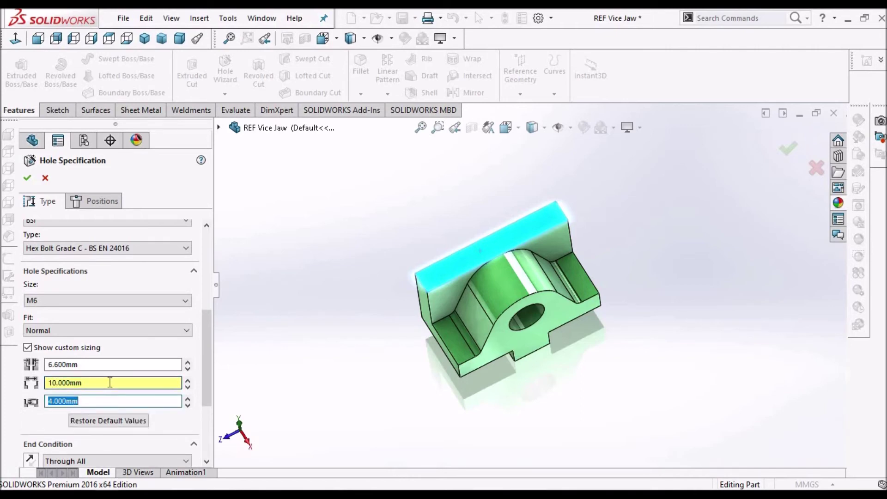
Set the counterbore hole's end condition to Up To Next.
scroll(204, 414, "down", 3)
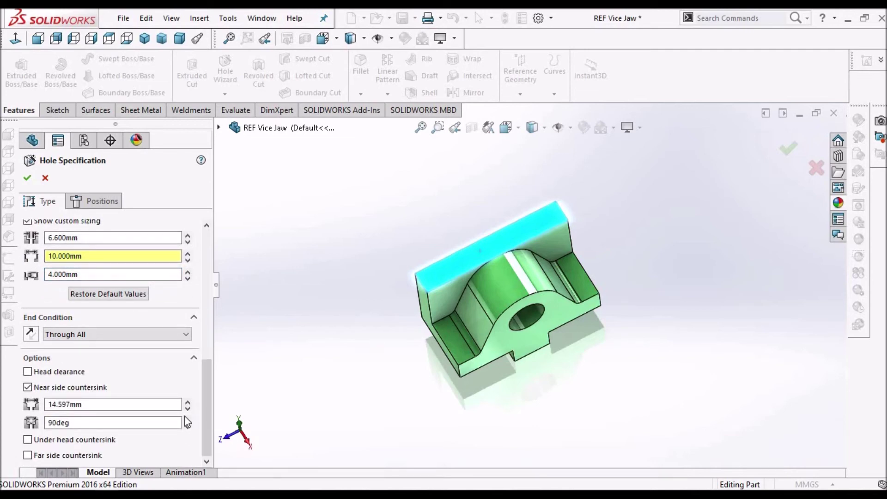
left_click(186, 334)
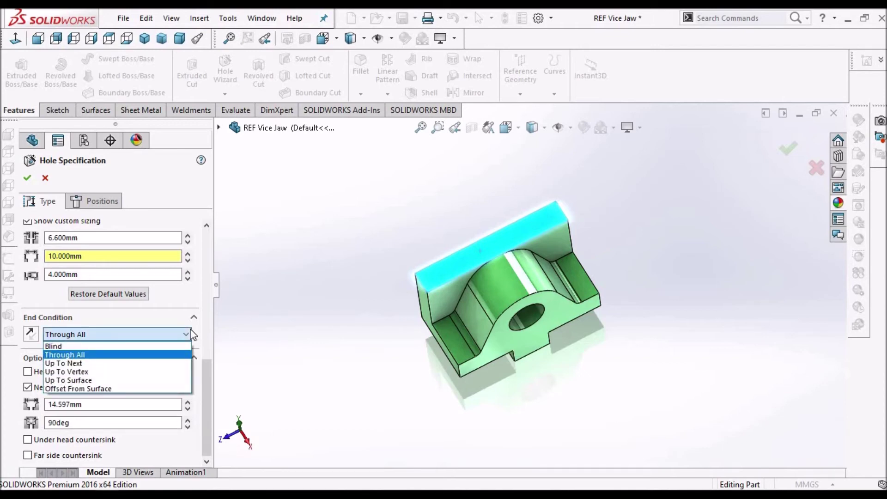
left_click(160, 363)
Place a single hole position point over the boss's rounded top, in line with the origin, and end point placement.
middle_click_drag(540, 310, 535, 273)
left_click(479, 239)
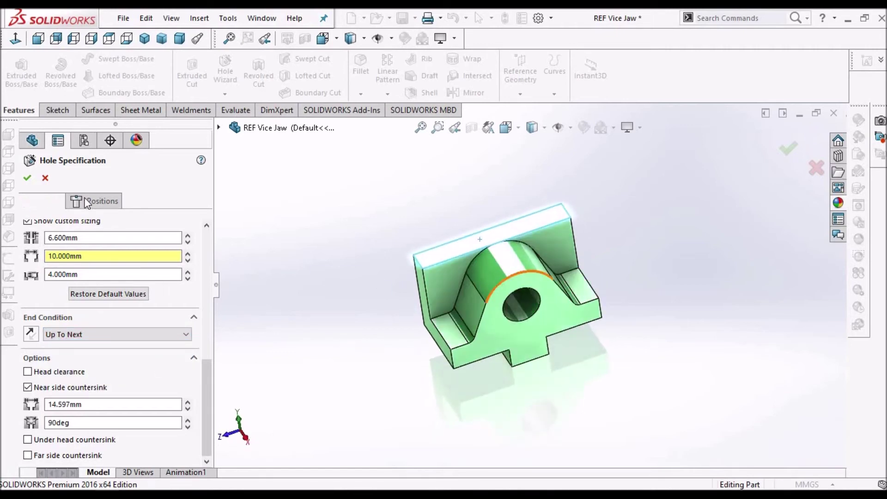
left_click(506, 258)
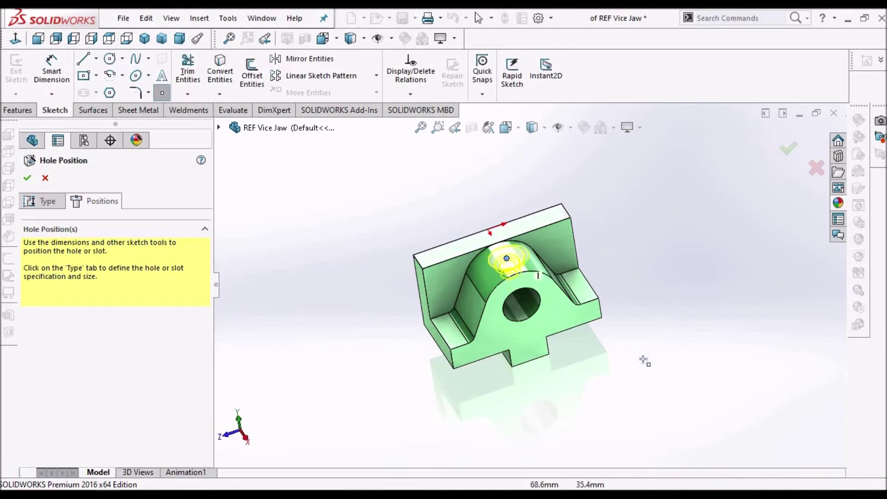
left_click(543, 324)
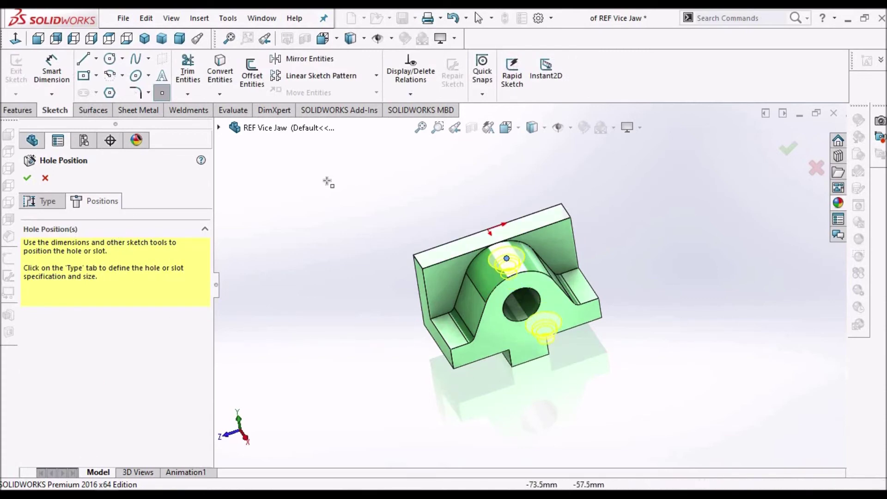
right_click(351, 199)
left_click(361, 191)
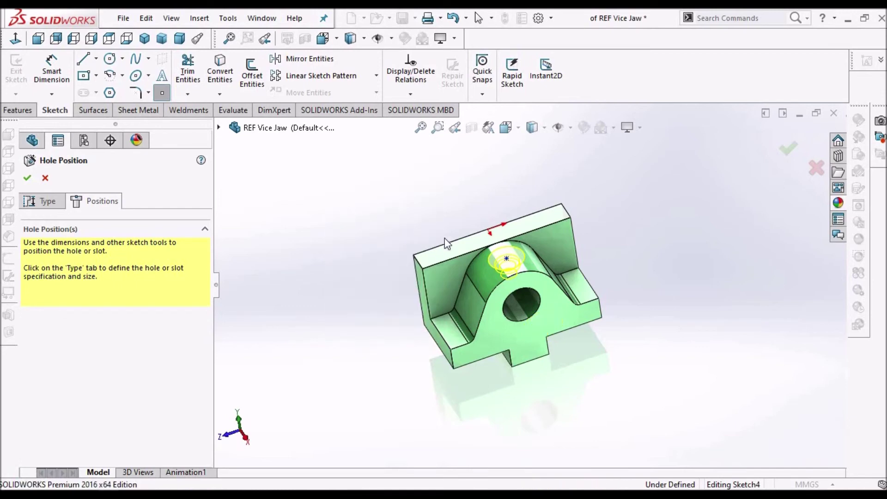
mouse_move(507, 266)
middle_mouse_down()
mouse_move(519, 305)
mouse_move(504, 222)
mouse_move(485, 198)
mouse_move(495, 204)
middle_mouse_up()
scroll(519, 305, "down", 4)
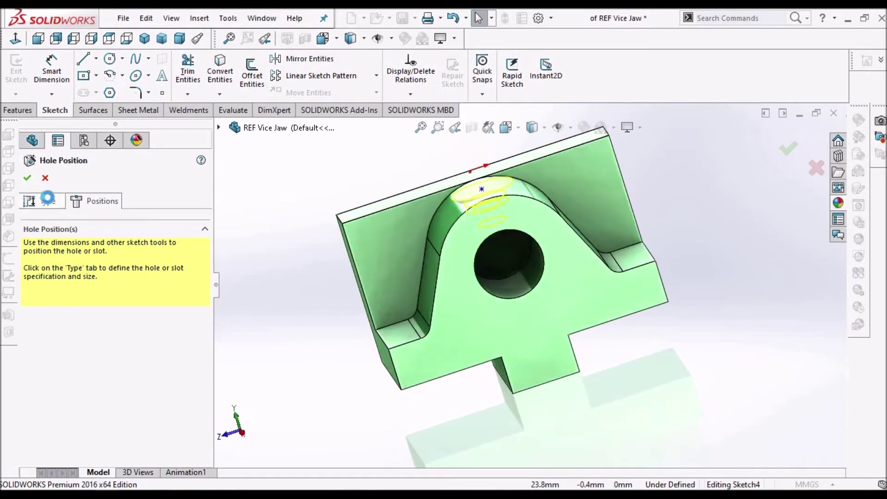
Keep the counterbore hole type and turn off its near side countersink.
left_click(47, 200)
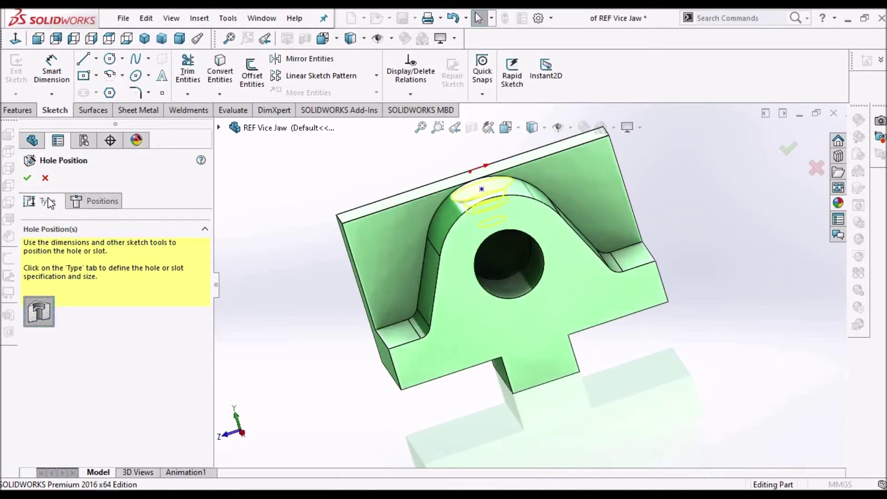
left_click(35, 315)
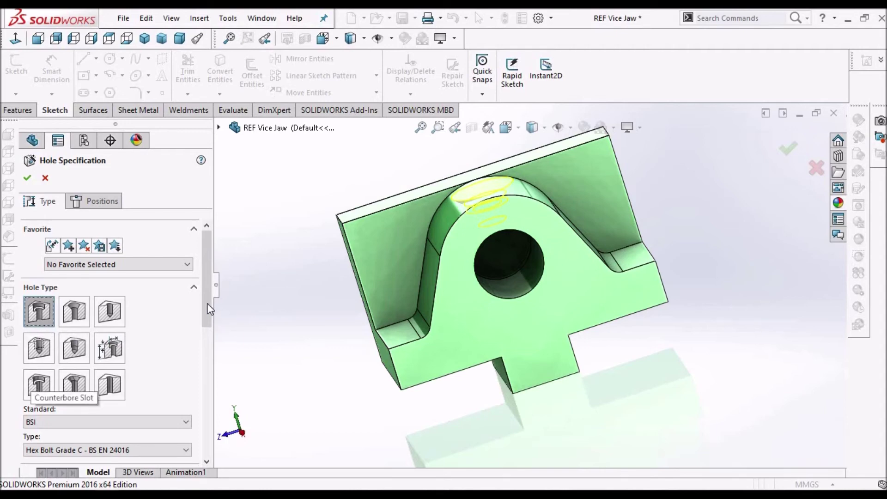
left_click_drag(207, 324, 189, 471)
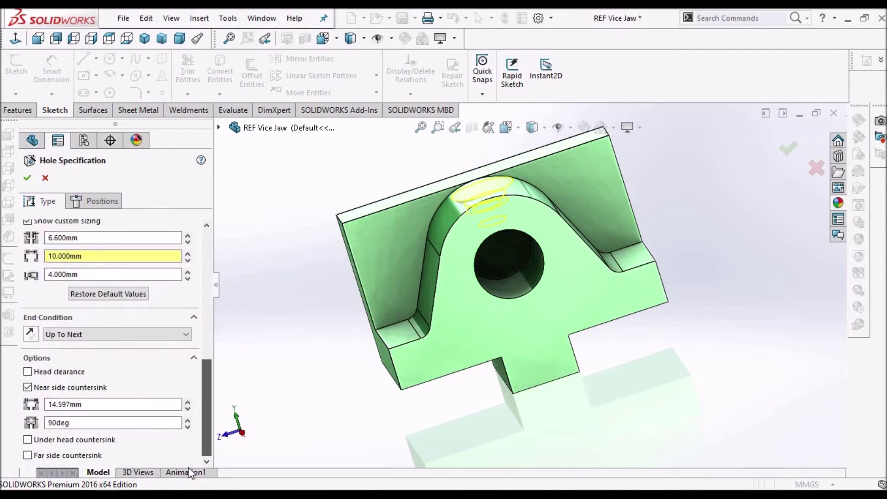
left_click(27, 387)
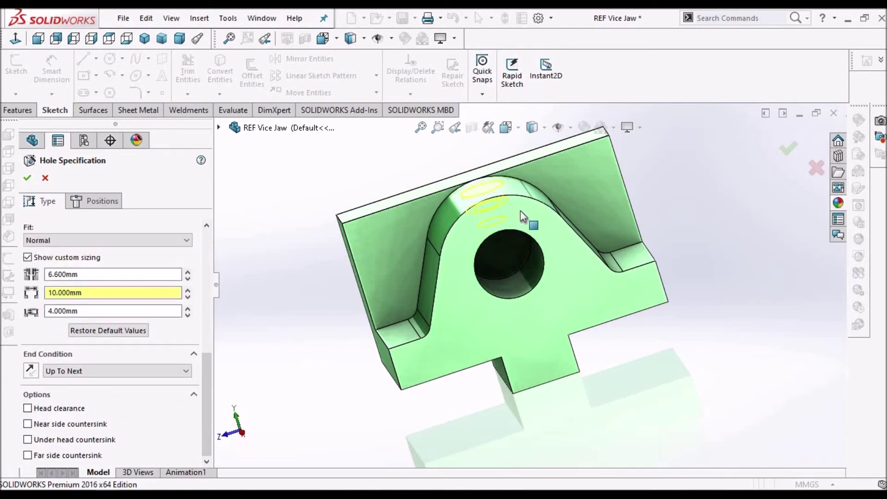
scroll(538, 215, "up", 3)
middle_click_drag(583, 242, 589, 263)
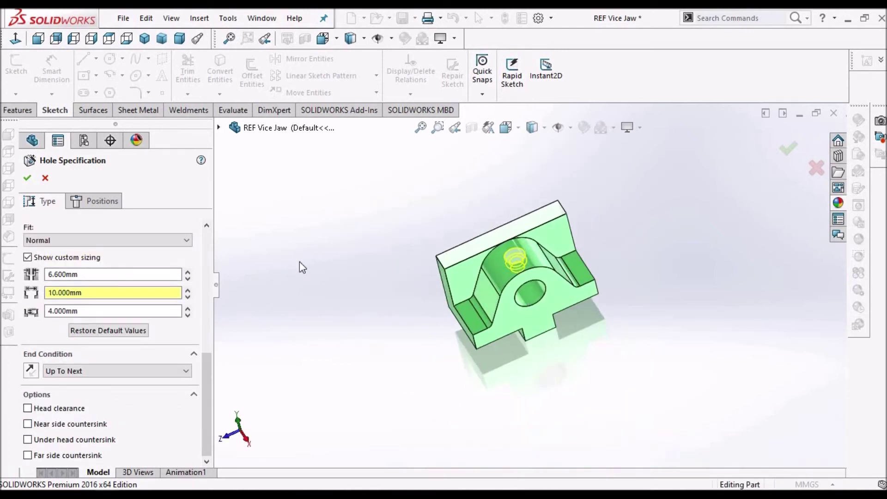
Return to the hole positioning sketch and add a Horizontal relation between the hole's point and the origin.
left_click(105, 200)
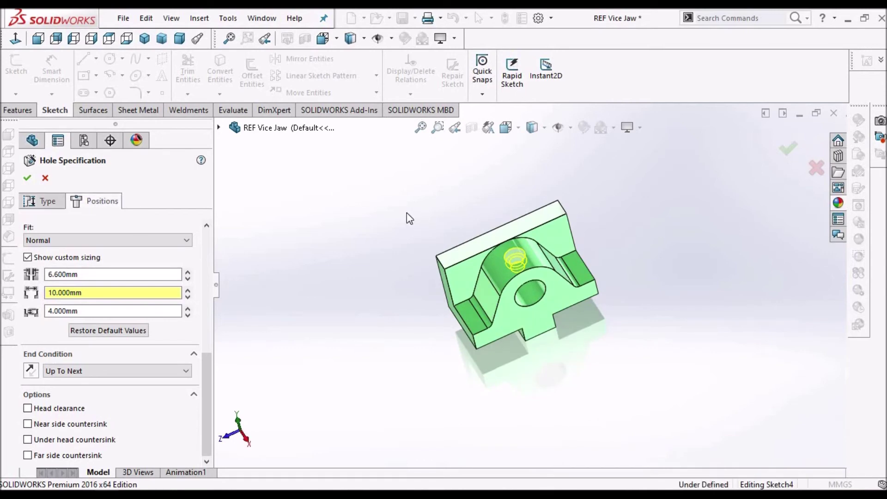
left_click(16, 38)
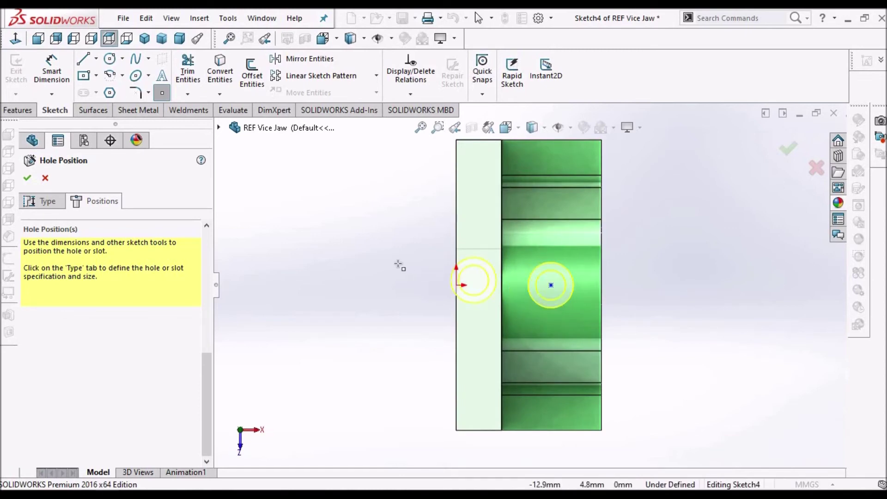
right_click(335, 252)
left_click(363, 257)
left_click(456, 285)
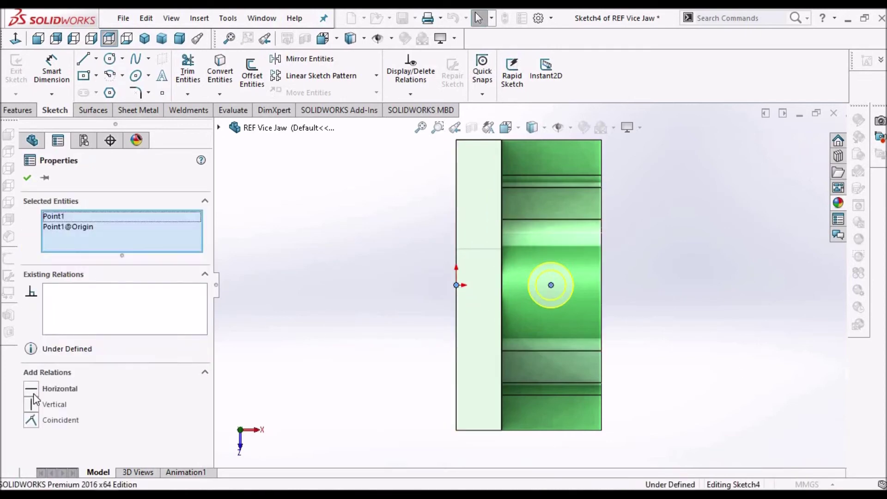
left_click(31, 390)
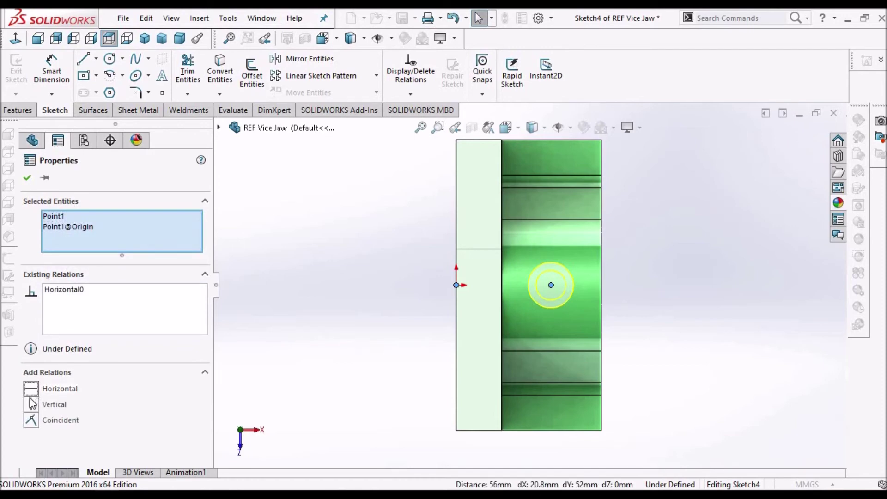
left_click(28, 178)
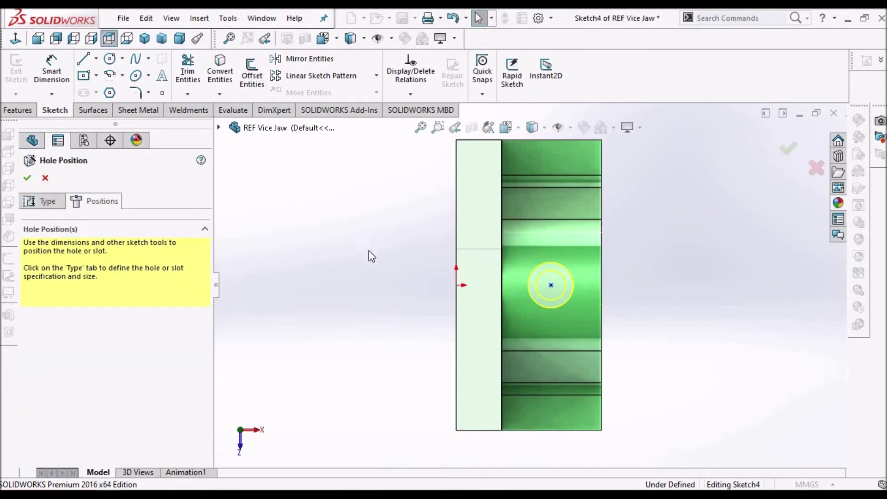
Dimension the hole's centre 20 mm from the origin on the jaw's back edge.
left_click(51, 69)
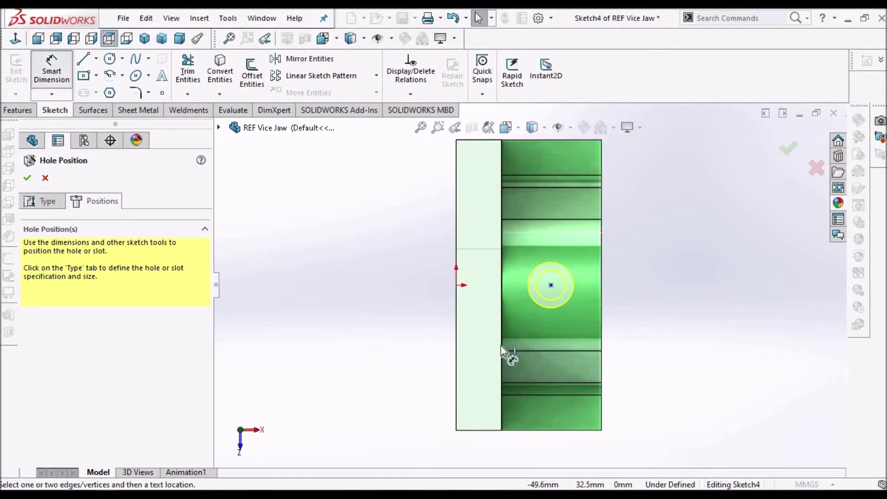
left_click(456, 285)
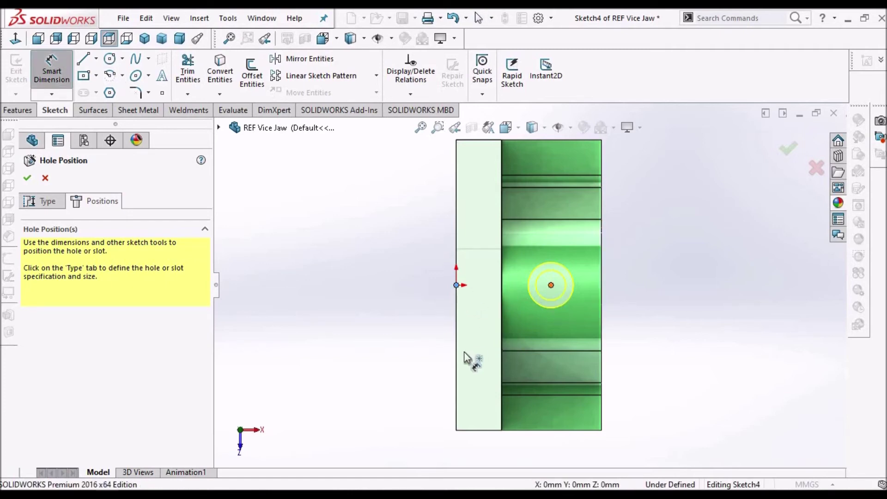
left_click(443, 361)
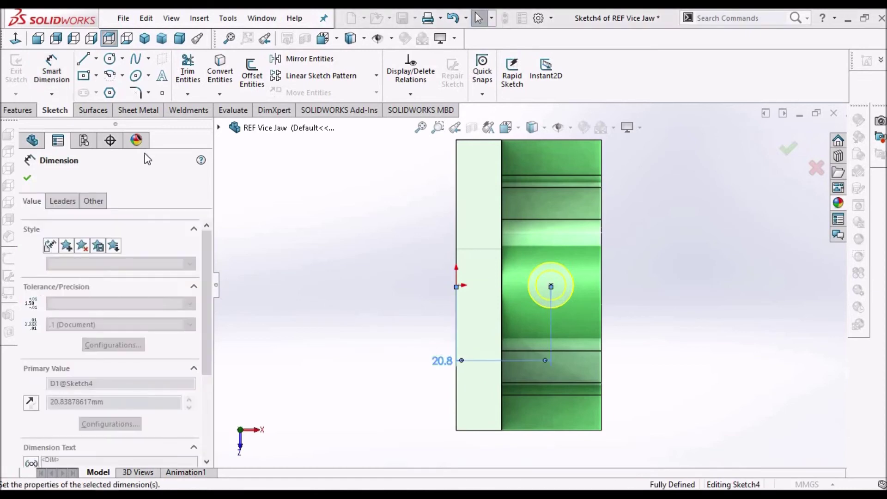
left_click(27, 179)
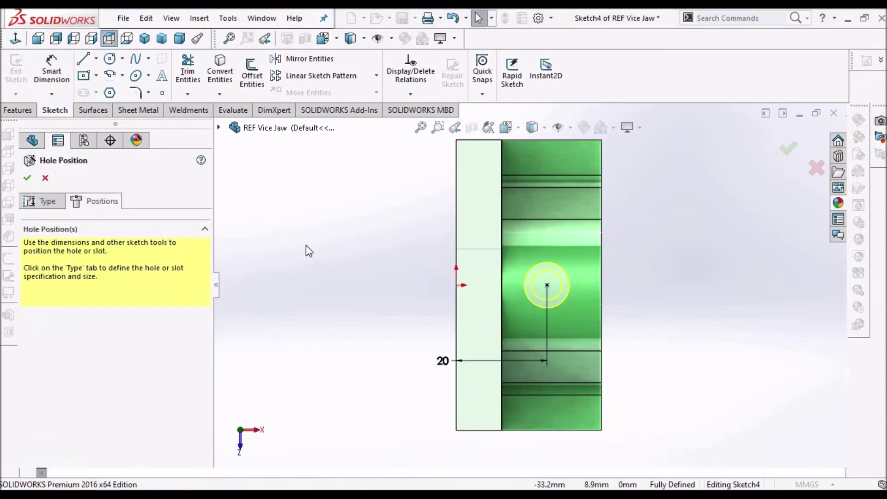
Complete the counterbore hole in the boss's top and save the jaw part.
left_click(44, 200)
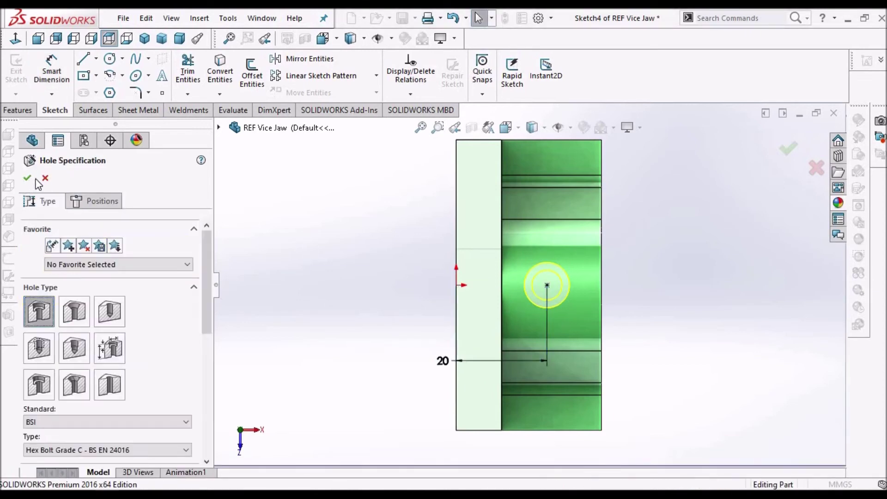
left_click(27, 178)
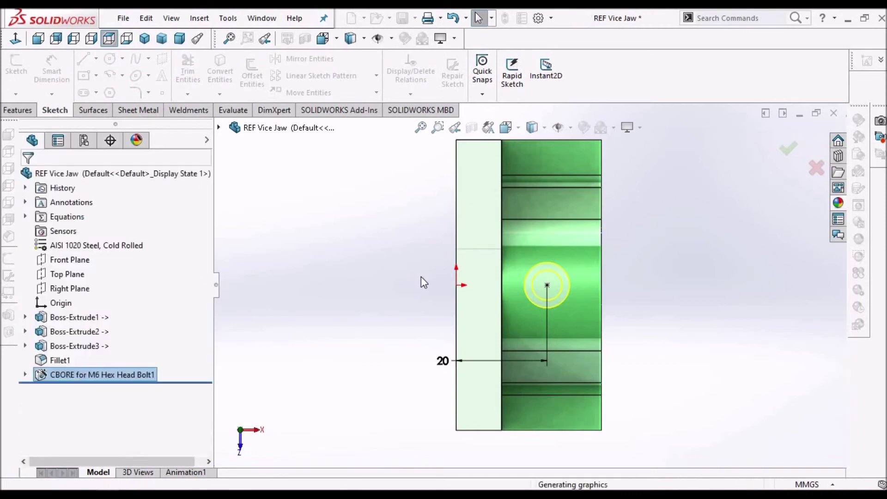
key("z")
key("z")
key("z")
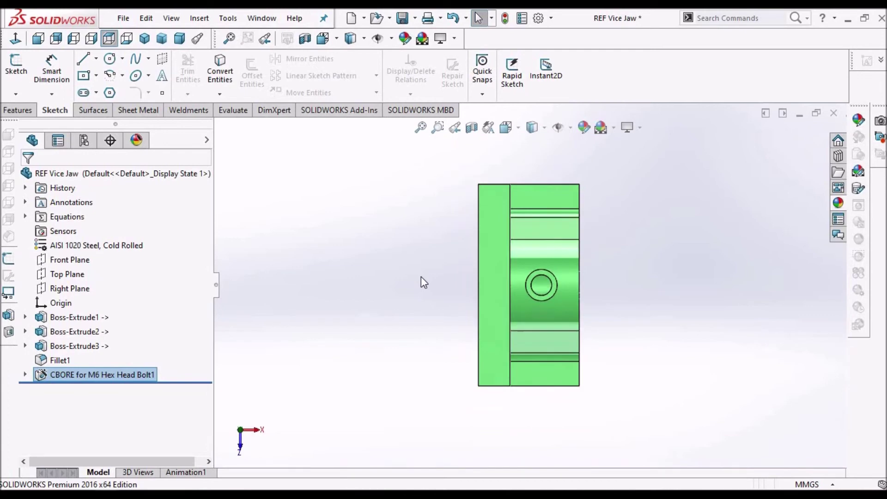
mouse_move(469, 286)
middle_mouse_down()
mouse_move(443, 171)
mouse_move(415, 174)
middle_mouse_up()
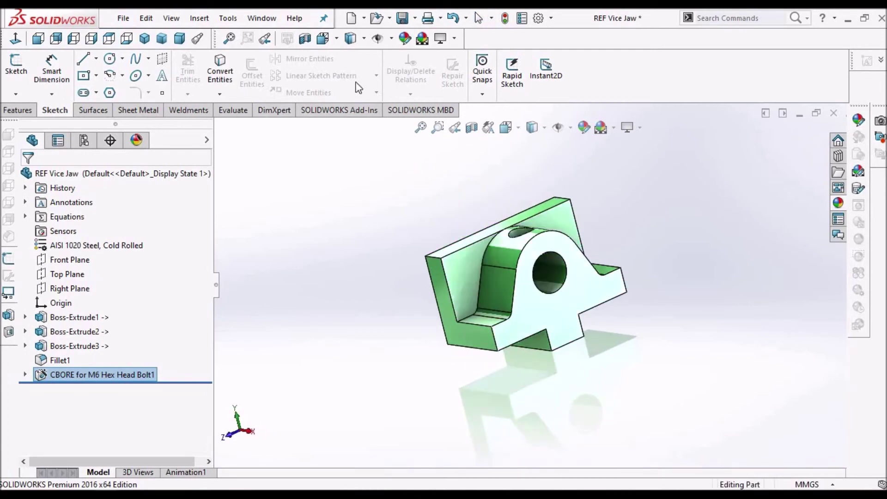
left_click(401, 18)
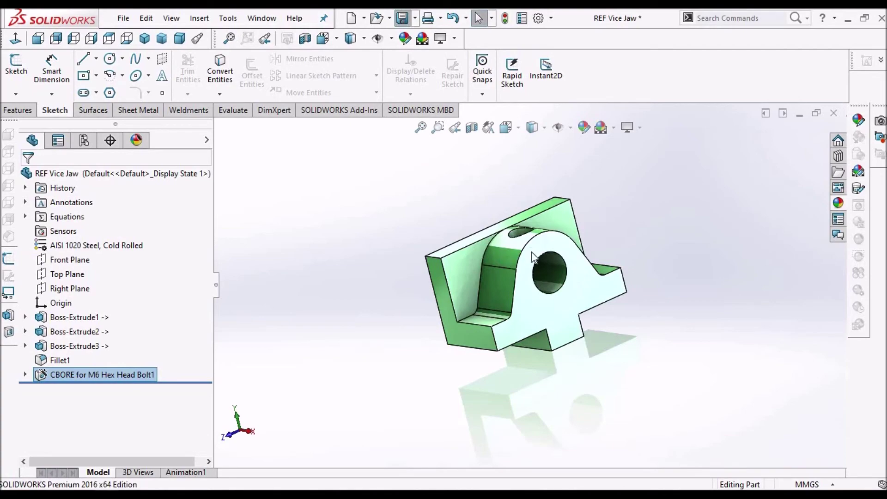
Examine the counterbored hole and the jaw from several sides, and check the PDF drawing for the jaw's hole dimensions before returning to SOLIDWORKS.
scroll(528, 258, "down", 2)
middle_click_drag(544, 252, 538, 271)
scroll(540, 268, "down", 8)
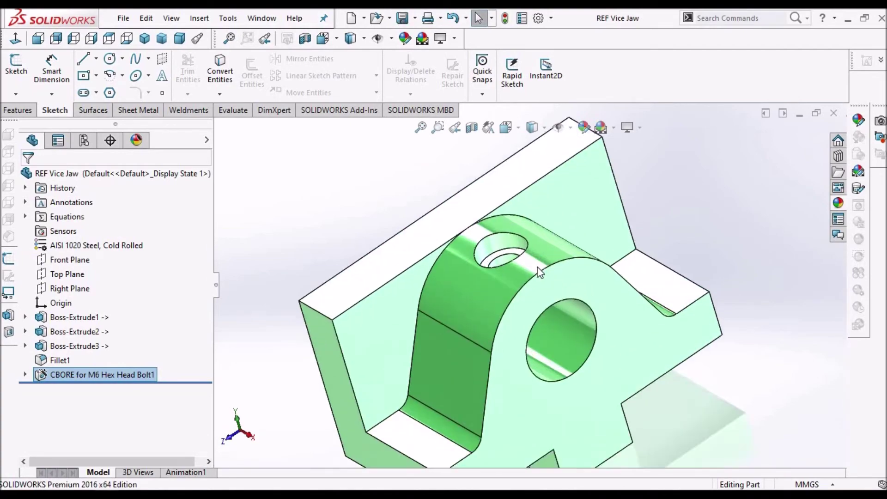
middle_click_drag(528, 312, 580, 356)
scroll(518, 354, "up", 8)
scroll(643, 362, "up", 3)
middle_click_drag(643, 362, 611, 290)
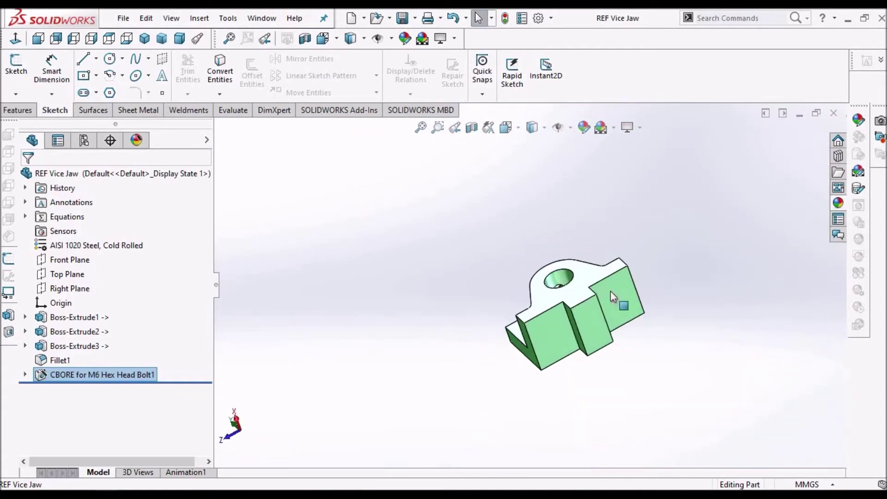
left_click(179, 38)
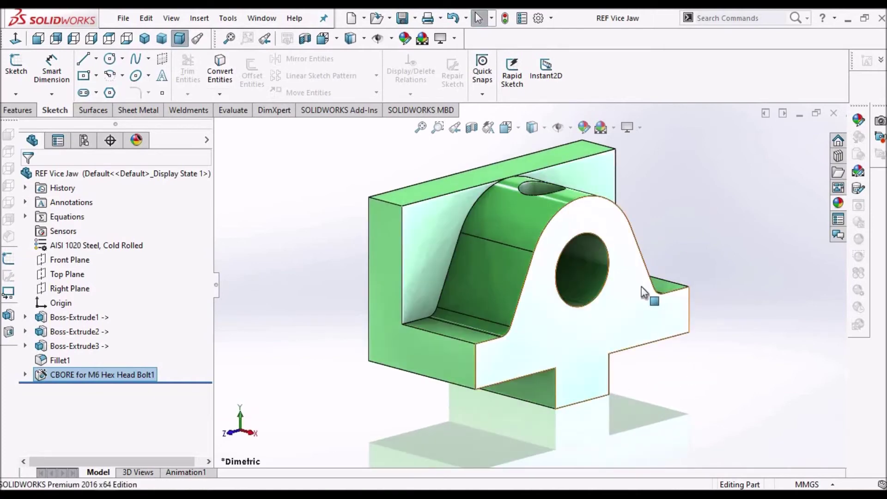
key("z")
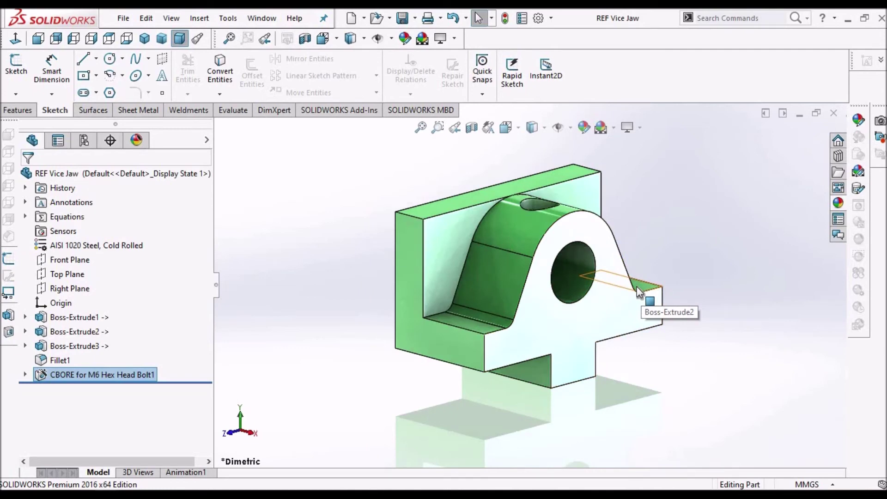
key("alt+Tab")
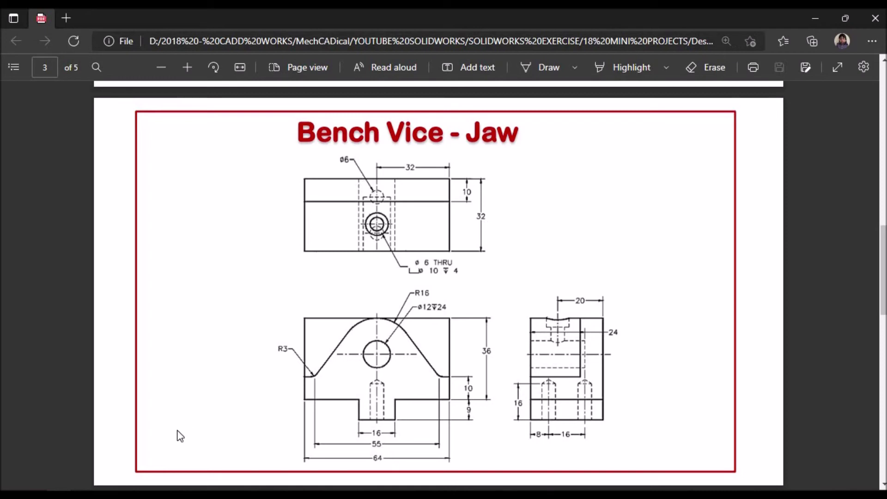
key("alt+Tab")
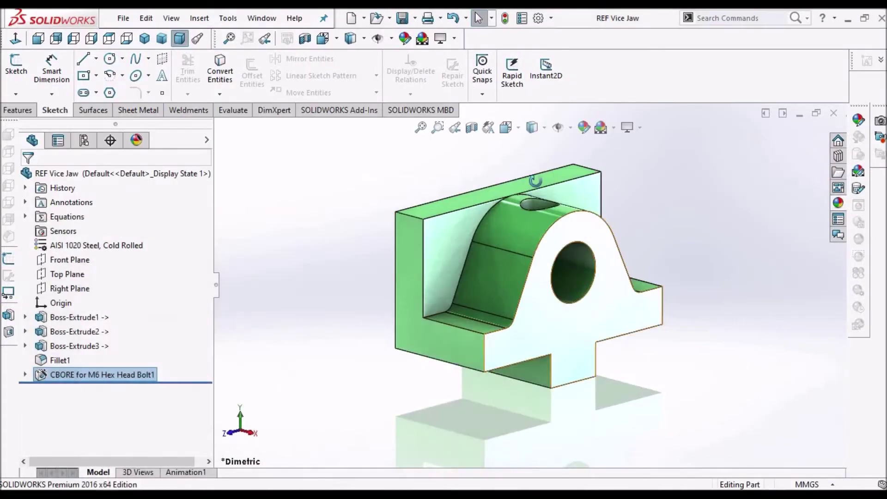
Start a Hole Wizard tapped hole on the underside of the jaw's guide, keeping the custom sizing values for the new hole type.
middle_click_drag(534, 180, 536, 323)
left_click(540, 329)
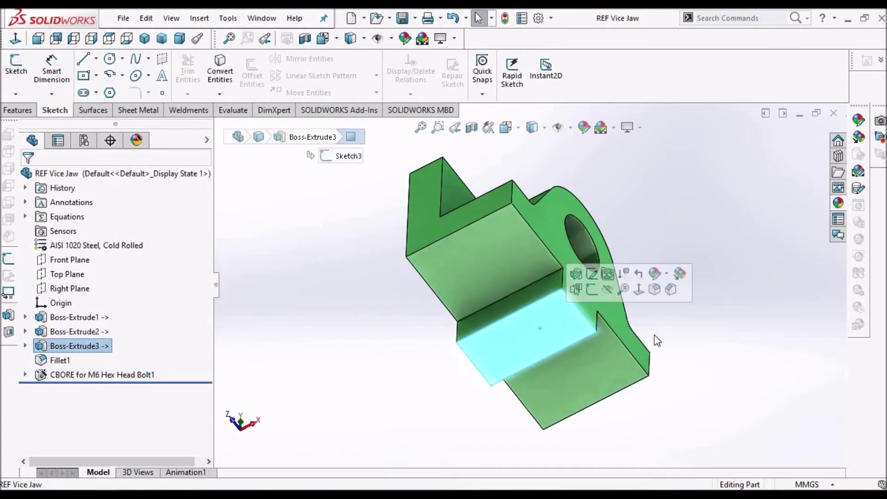
left_click(18, 111)
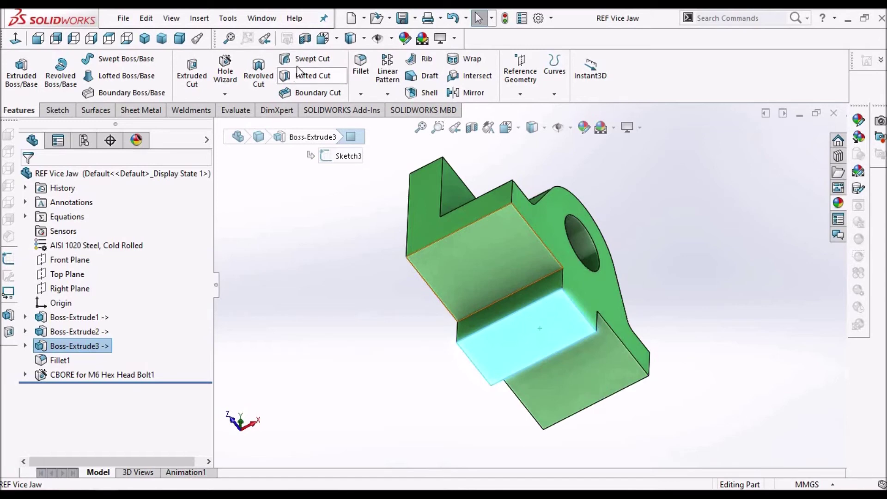
left_click(225, 72)
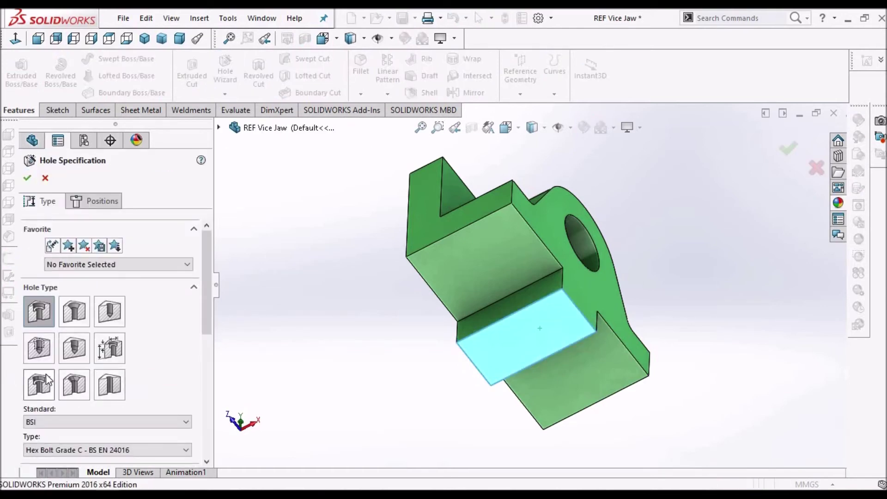
left_click(41, 347)
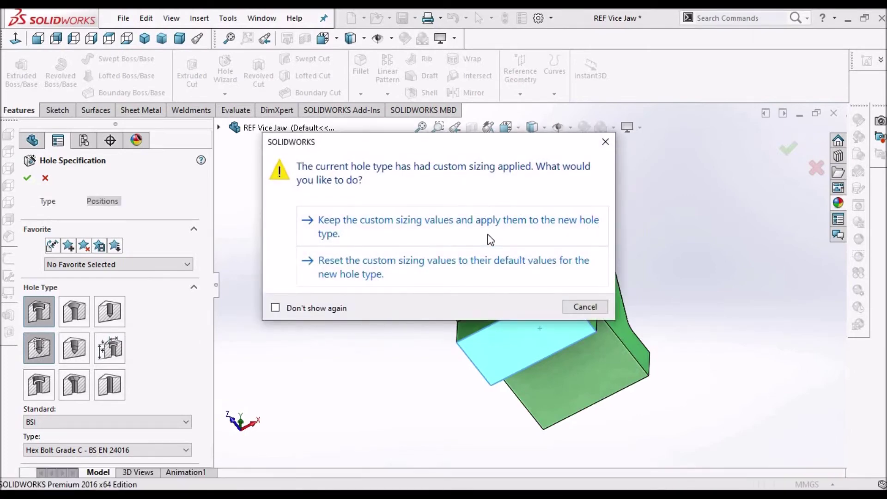
left_click(483, 227)
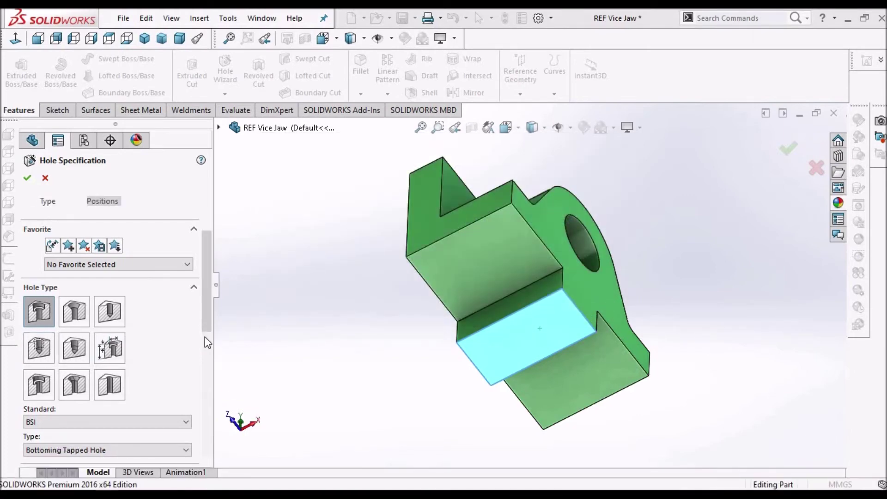
Set the bottoming tapped hole's size to M6x1.0 and check the PDF drawing for the guide's hole dimensions before returning to SOLIDWORKS.
left_click_drag(208, 323, 219, 409)
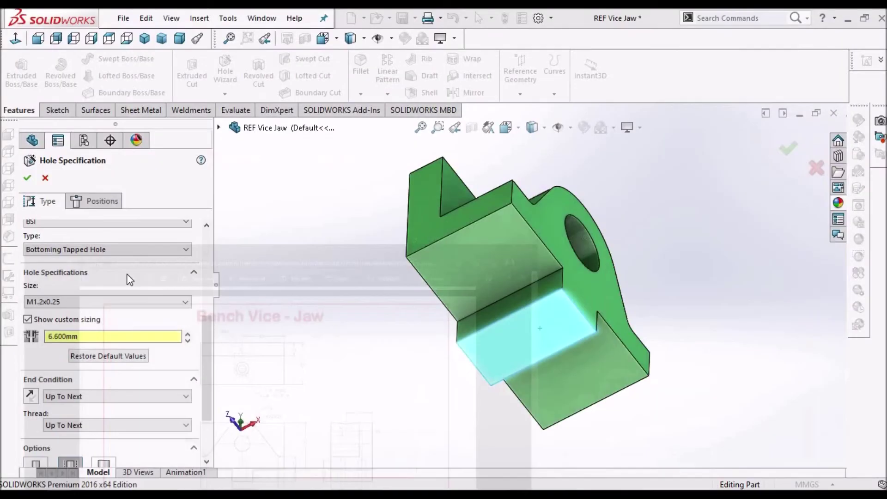
left_click(143, 298)
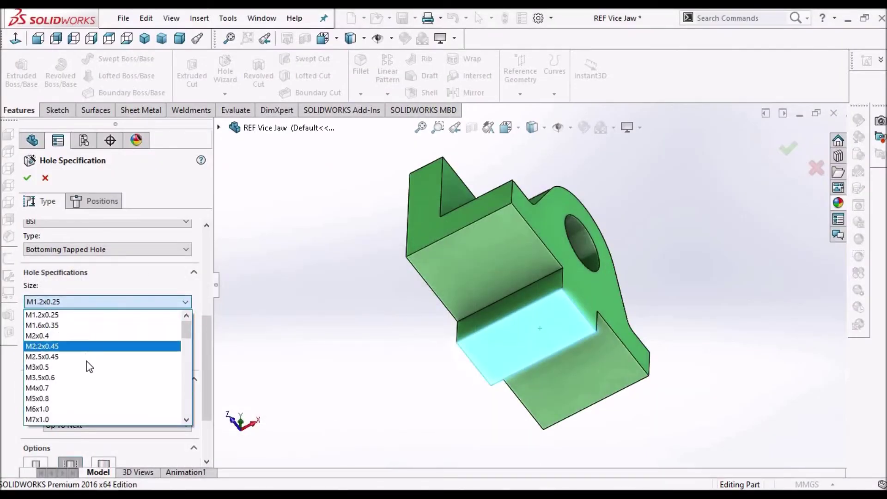
left_click(86, 410)
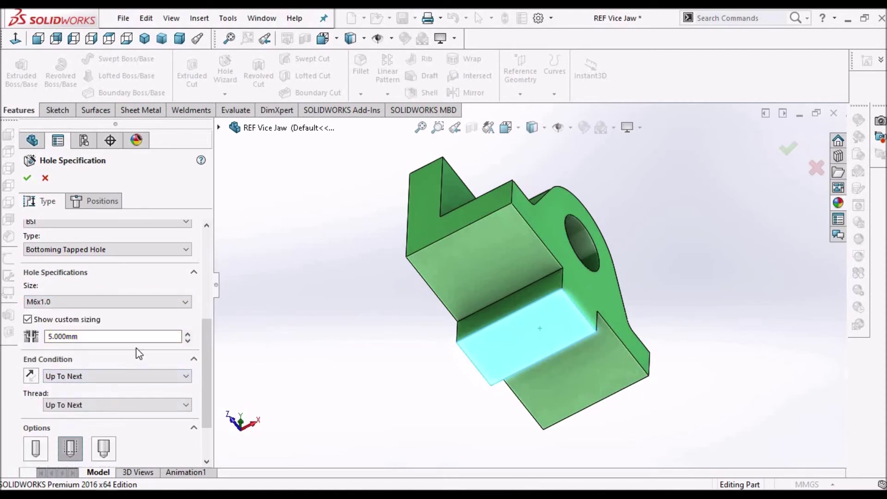
key("alt+Tab")
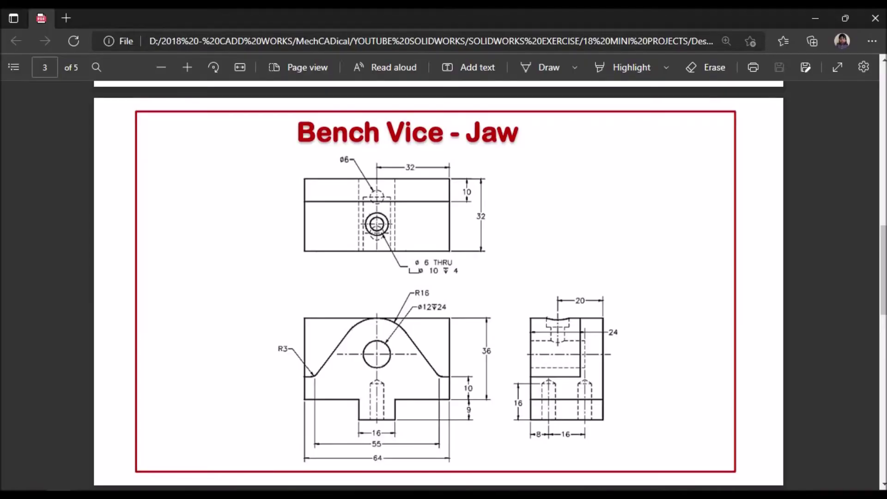
key("alt+Tab")
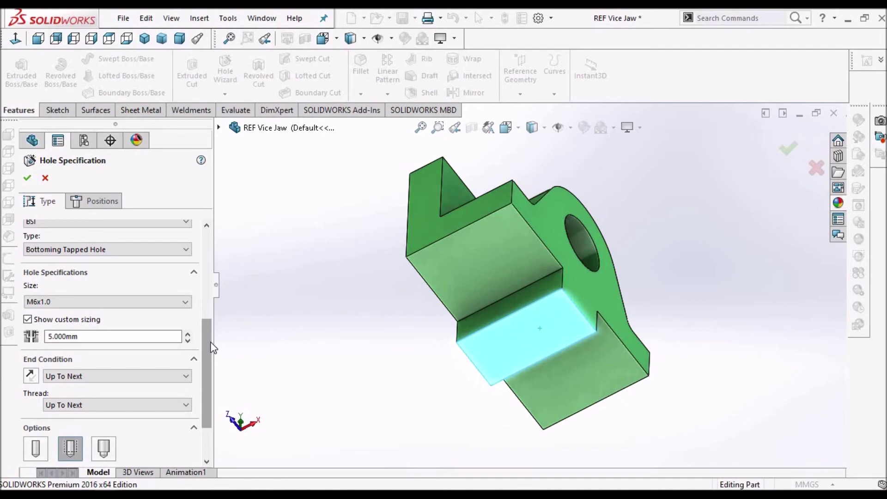
scroll(211, 342, "down", 3)
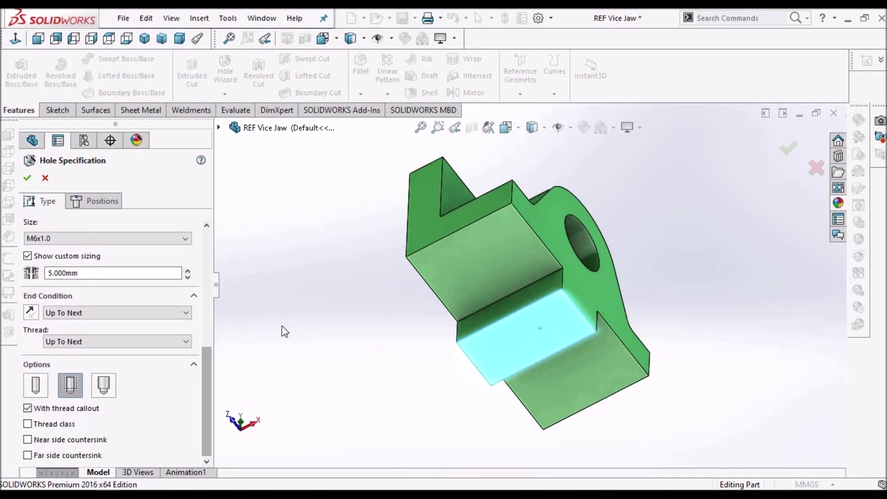
Place two hole points in line with the origin on the guide's underside and complete the tapped holes.
middle_click_drag(468, 283, 489, 322)
middle_click_drag(544, 229, 547, 291)
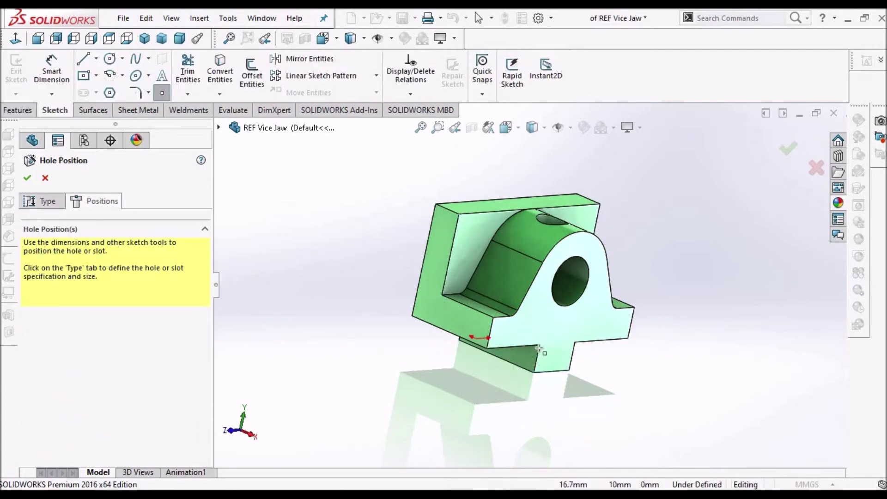
left_click(16, 40)
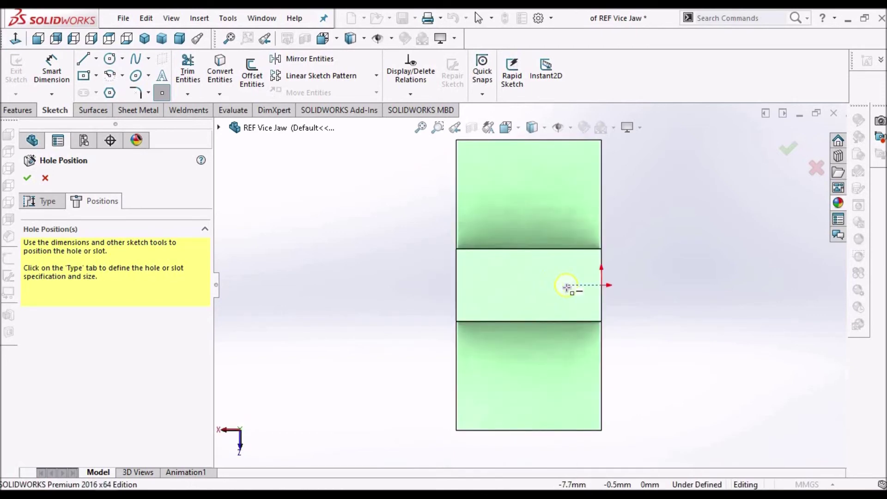
left_click(494, 285)
key("Return")
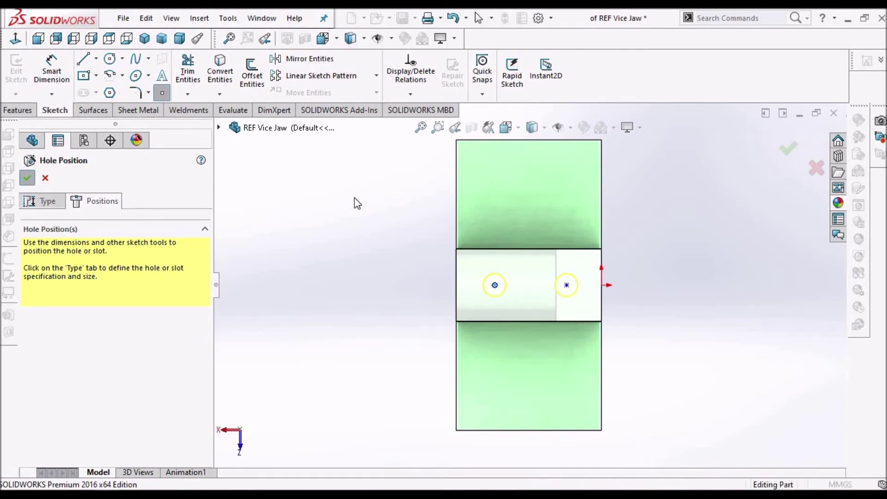
Reopen the M6x1.0 tapped hole feature for editing and set its thread to Blind (2 * DIA).
mouse_move(437, 285)
middle_mouse_down()
mouse_move(541, 279)
mouse_move(589, 296)
mouse_move(604, 234)
mouse_move(633, 198)
mouse_move(568, 166)
mouse_move(503, 156)
mouse_move(487, 135)
mouse_move(531, 194)
middle_mouse_up()
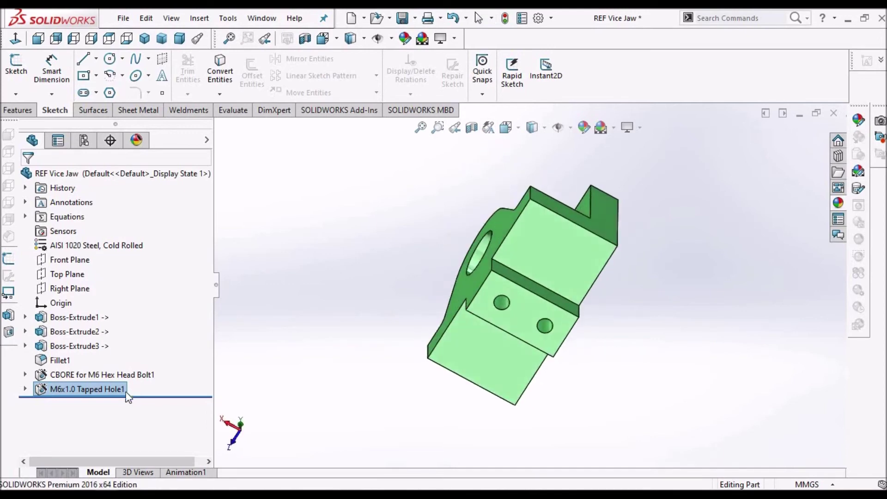
right_click(95, 392)
left_click(115, 203)
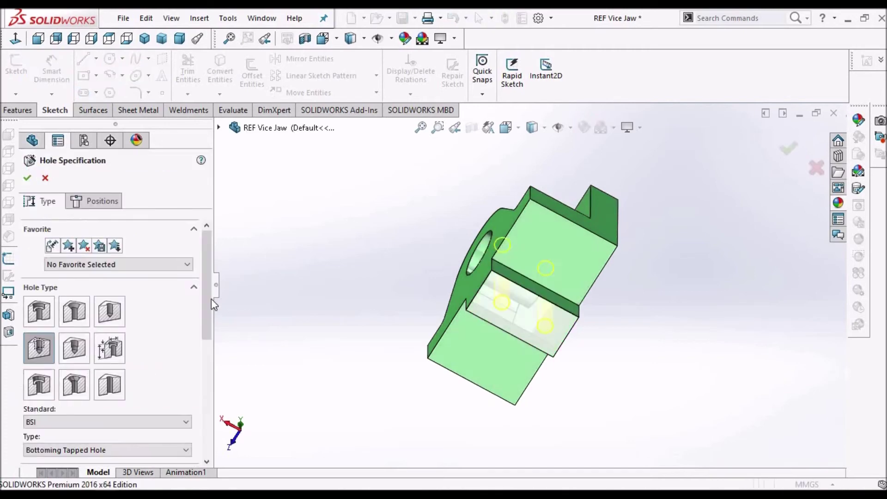
left_click_drag(212, 359, 214, 451)
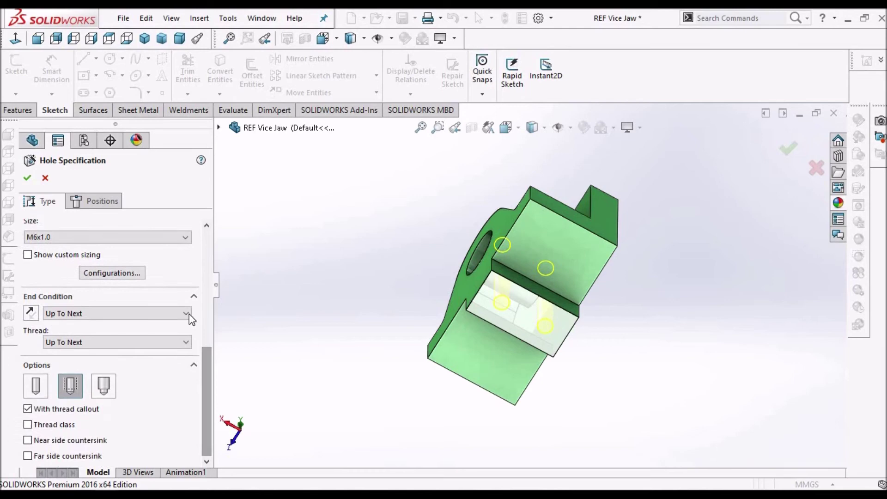
left_click(188, 313)
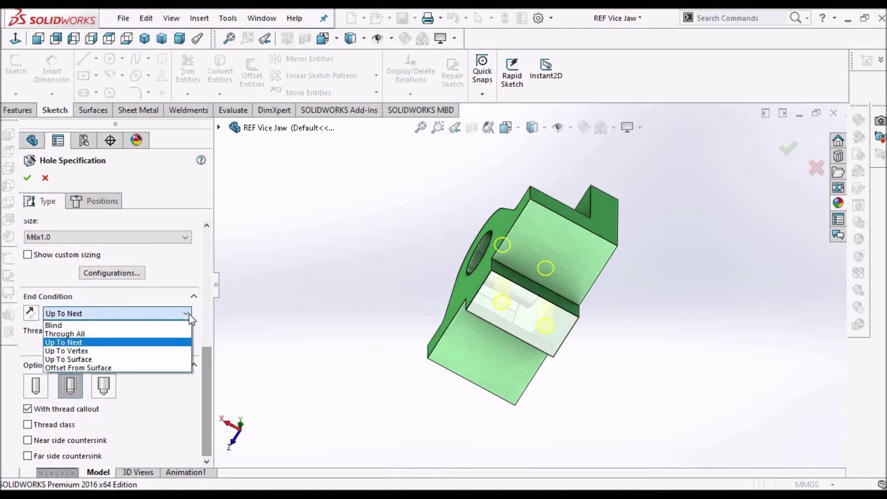
left_click(162, 322)
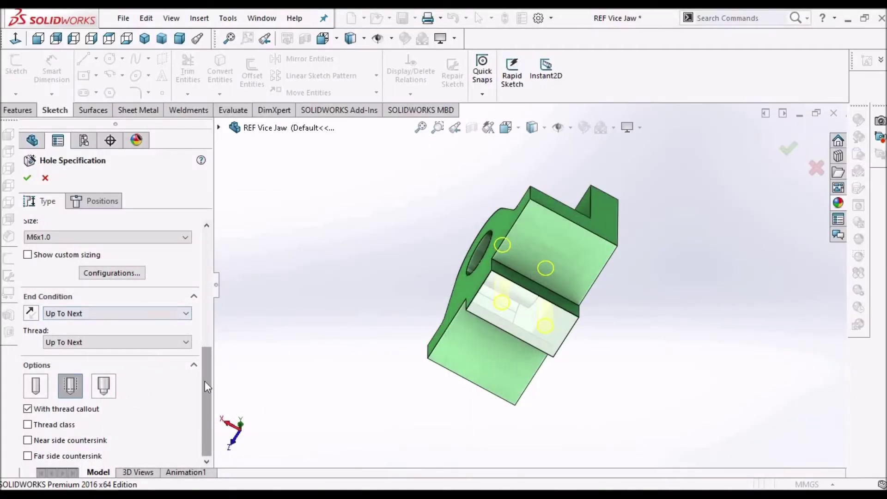
left_click(184, 314)
left_click(118, 342)
left_click(114, 344)
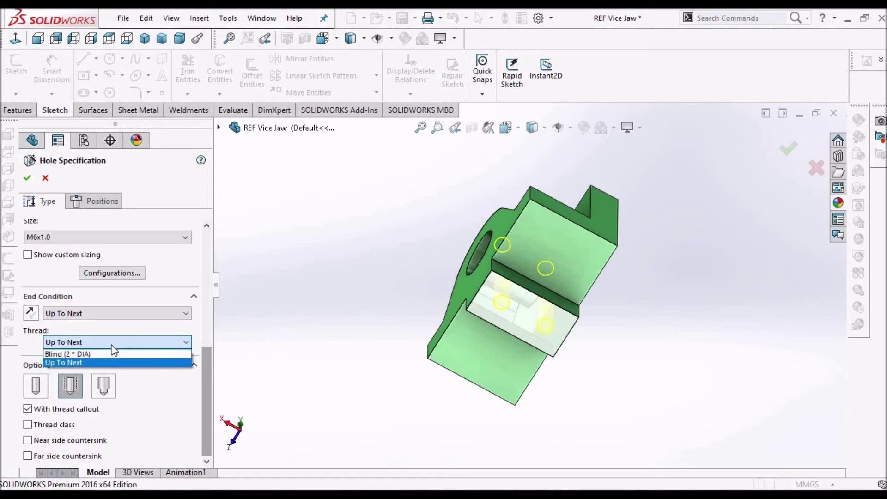
left_click(113, 346)
left_click(113, 346)
left_click(112, 354)
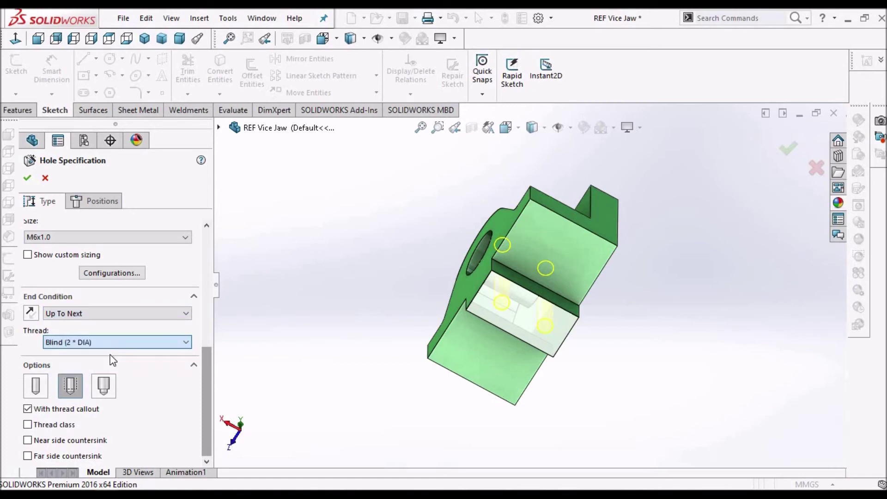
Set the tapped holes' end condition to Blind with a depth of 16 mm.
left_click(543, 193)
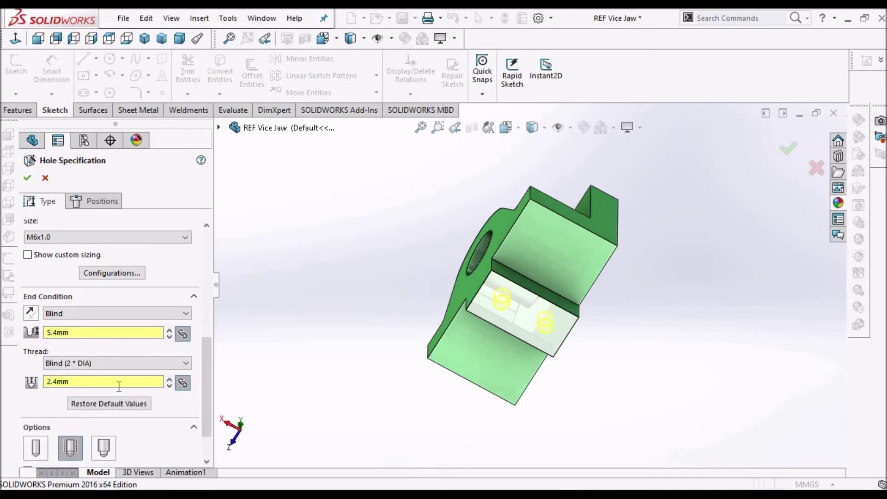
left_click(190, 313)
left_click(131, 324)
left_click(130, 331)
double_click(129, 330)
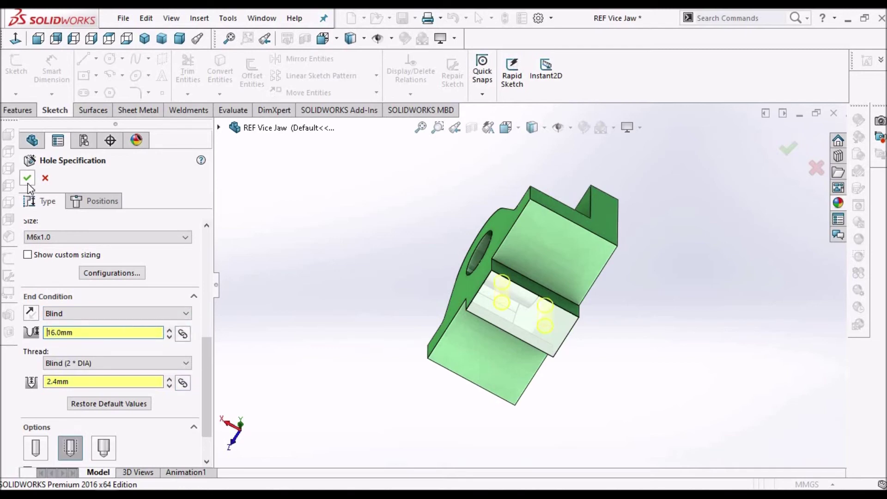
In the hole positioning sketch, dimension the first hole 8 mm from the guide's front edge and the two hole centres 16 mm apart.
left_click(103, 206)
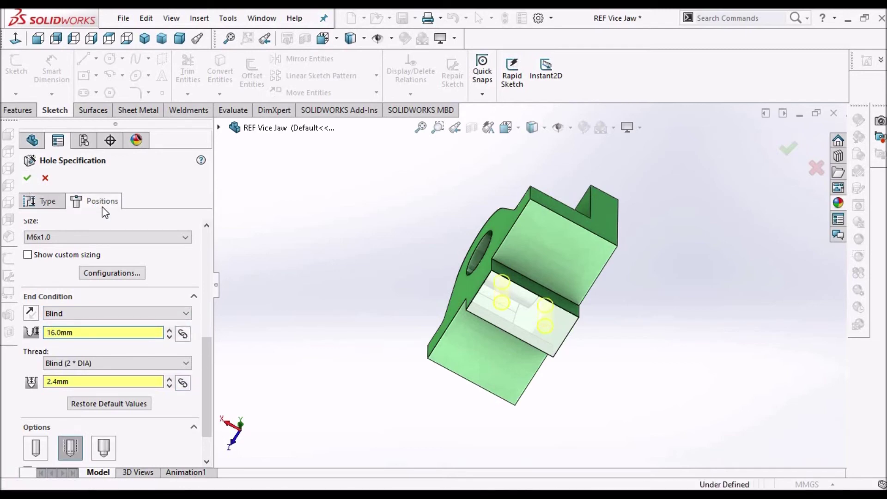
right_click(325, 215)
left_click(347, 223)
key("ctrl+8")
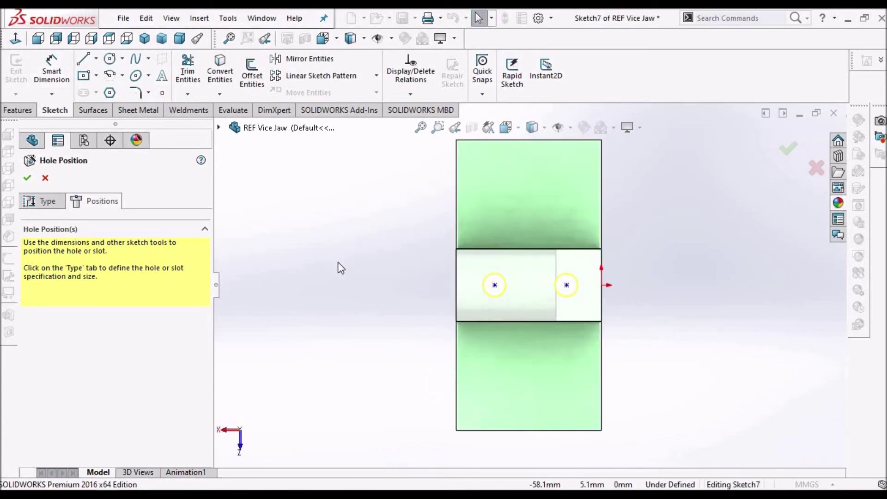
left_click(51, 70)
left_click(457, 278)
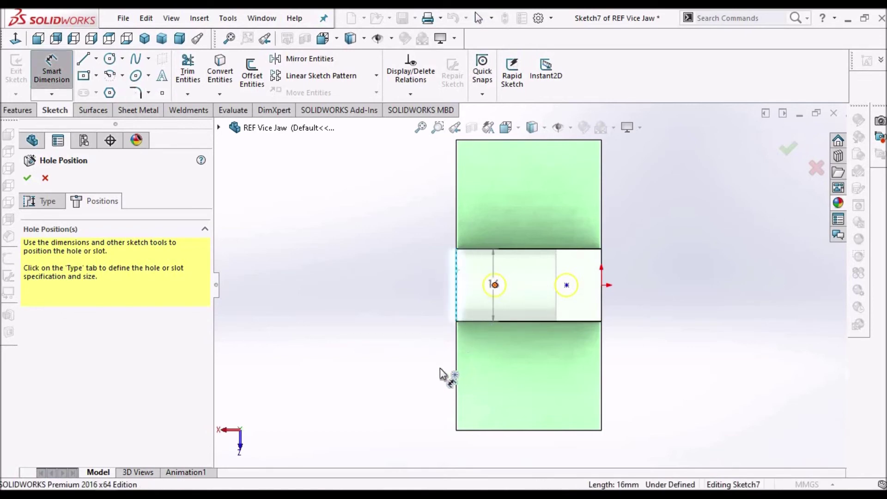
left_click(494, 285)
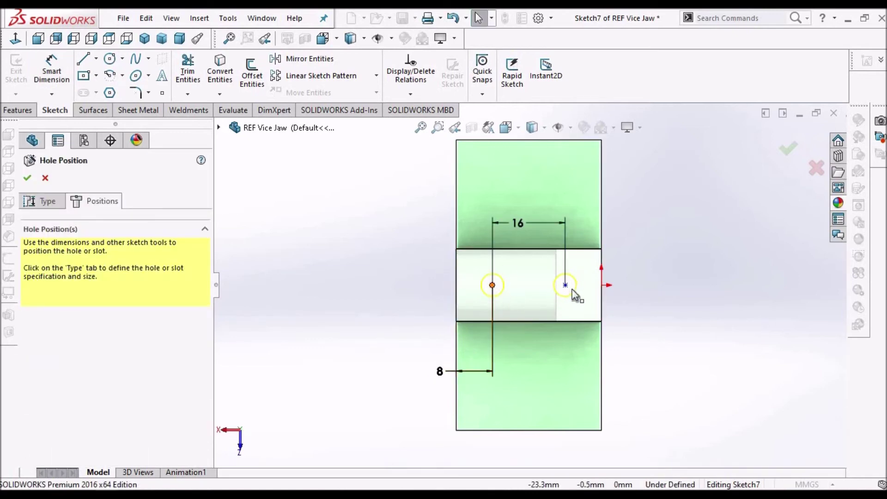
Add a Horizontal relation between both hole points and the origin.
left_click(565, 285)
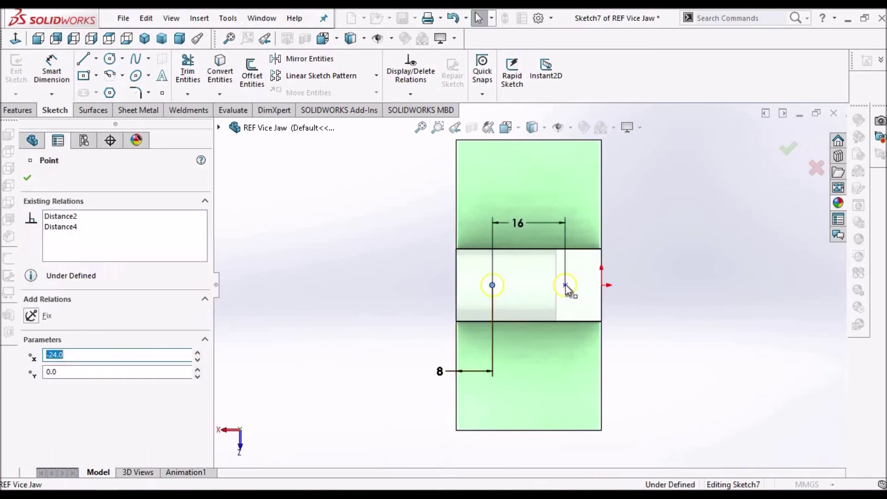
left_click(601, 285, "ctrl")
left_click(664, 312)
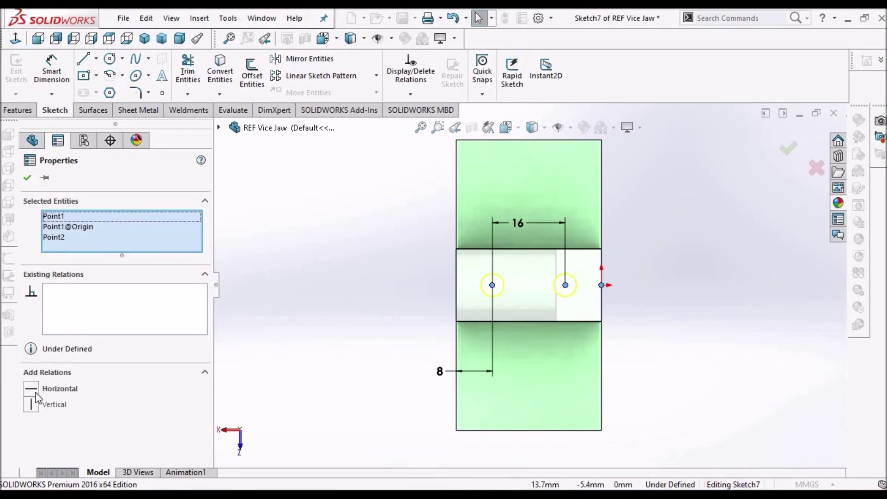
left_click(31, 390)
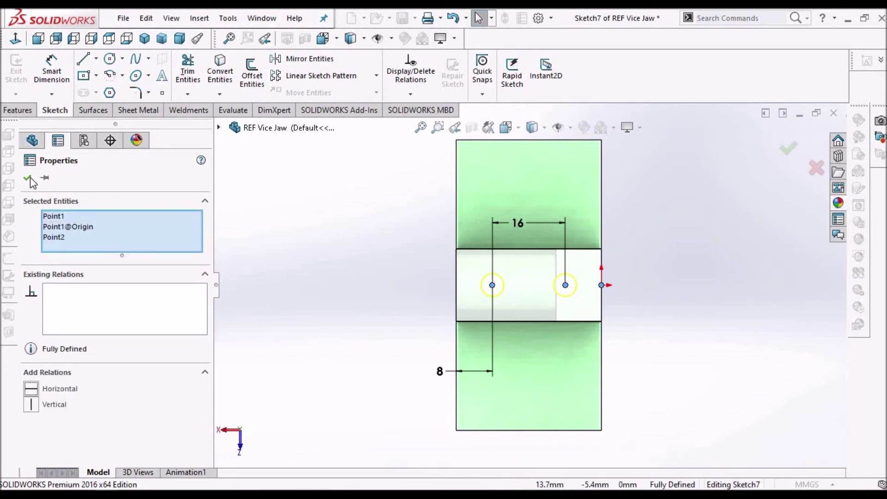
left_click(347, 259)
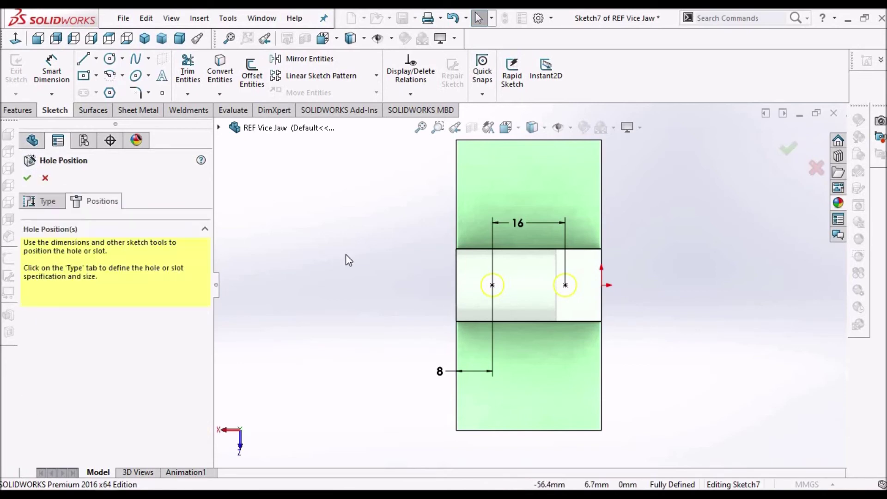
Complete the tapped hole edit, save the jaw part and show it in the dimetric view.
left_click(41, 200)
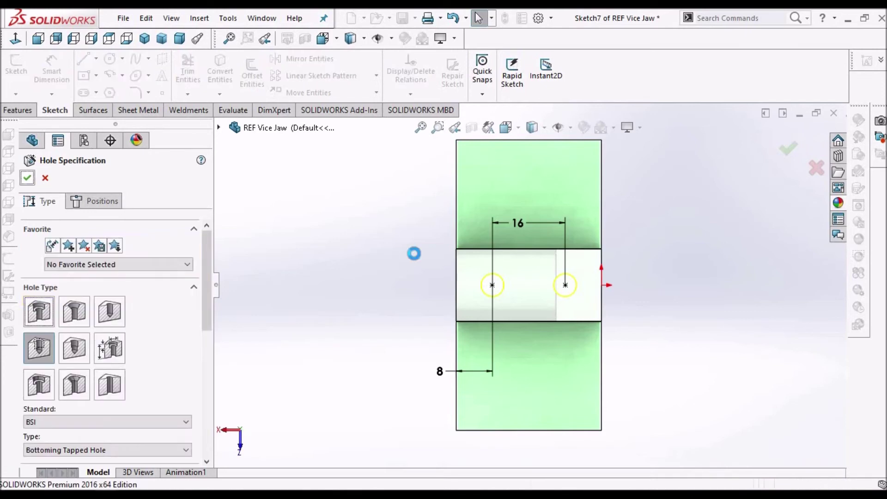
key("Return")
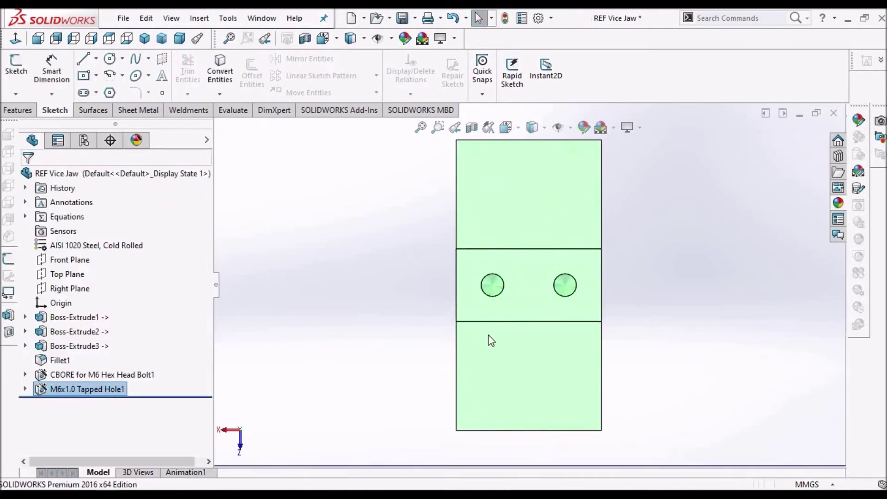
mouse_move(585, 326)
middle_mouse_down()
mouse_move(639, 257)
mouse_move(547, 216)
mouse_move(560, 307)
mouse_move(582, 328)
middle_mouse_up()
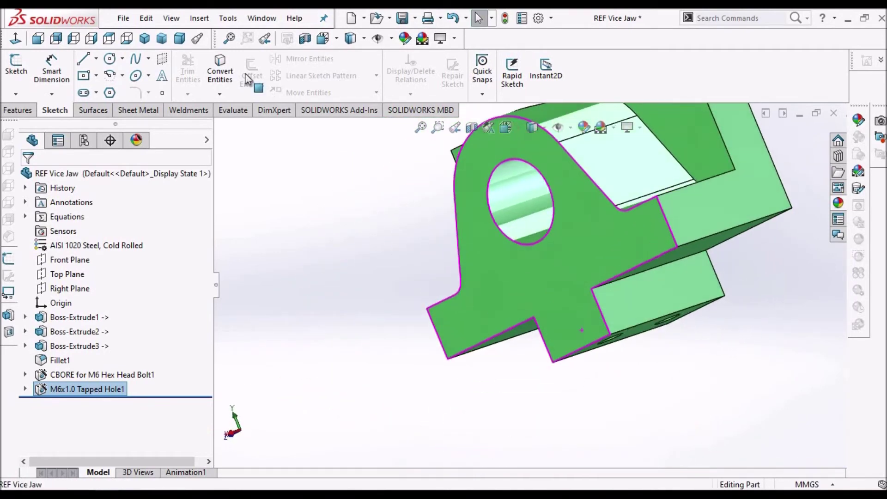
key("ctrl+s")
left_click(179, 39)
left_click(387, 38)
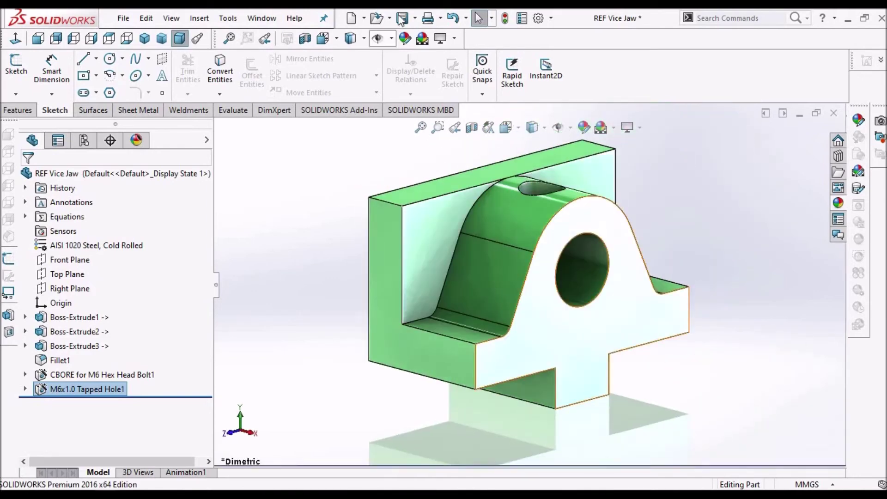
Switch to the REF Assembly, rebuild it with the changed jaw, save it and show it in the dimetric view.
left_click(261, 17)
left_click(381, 202)
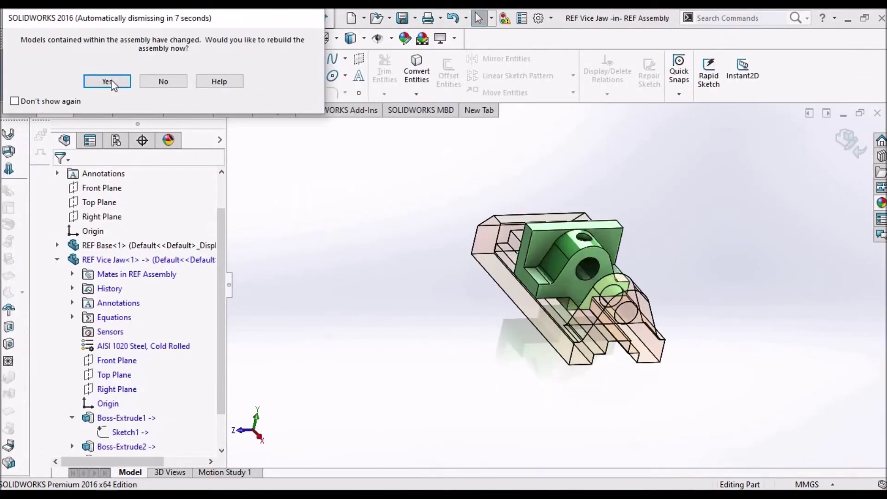
left_click(111, 84)
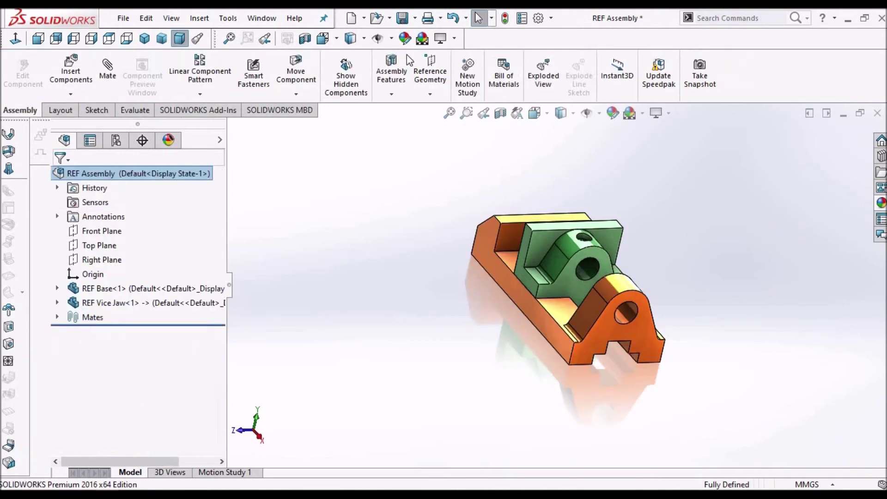
left_click(403, 20)
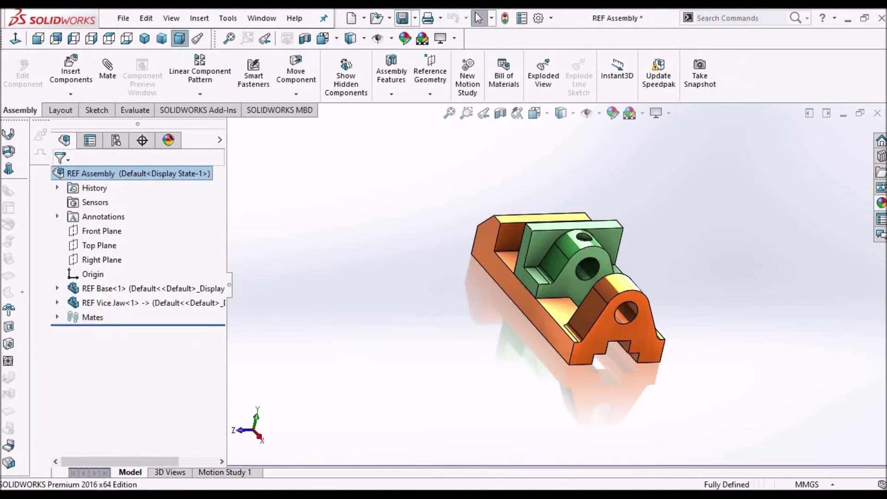
left_click(180, 40)
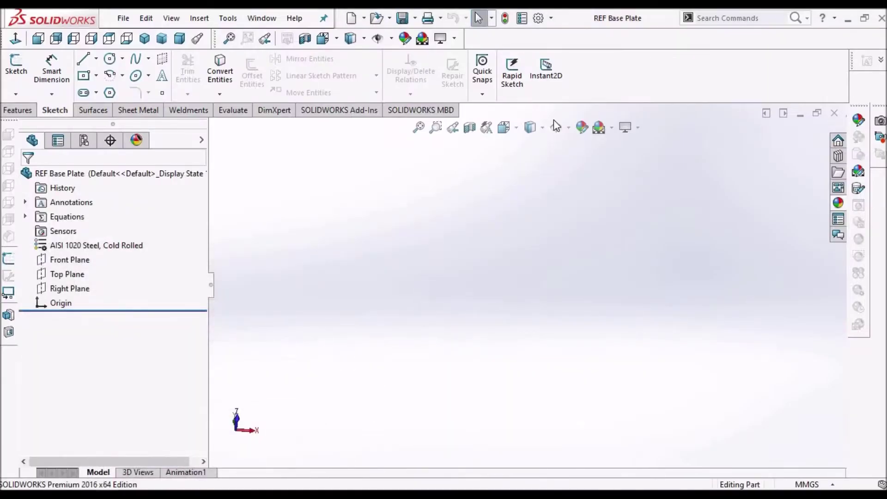
In the REF Base Plate part, sketch a center rectangle about 73 by 25 mm on the Top Plane, centred on the origin.
left_click(77, 275)
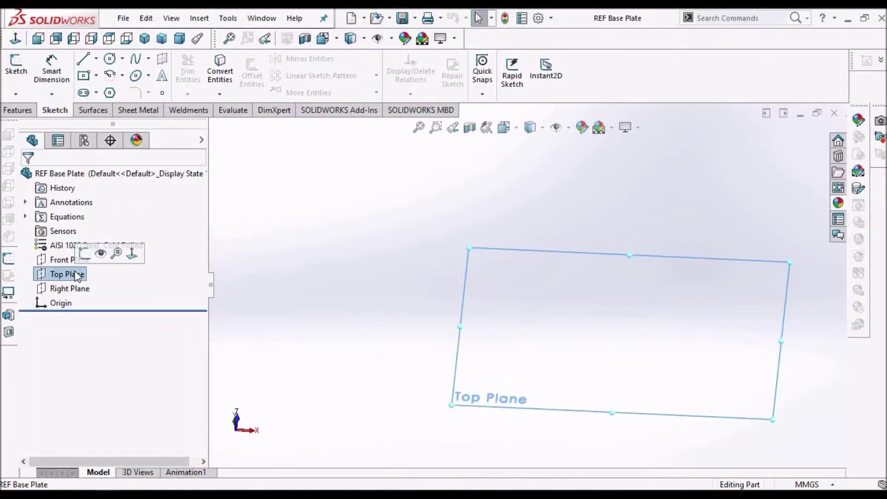
left_click(19, 73)
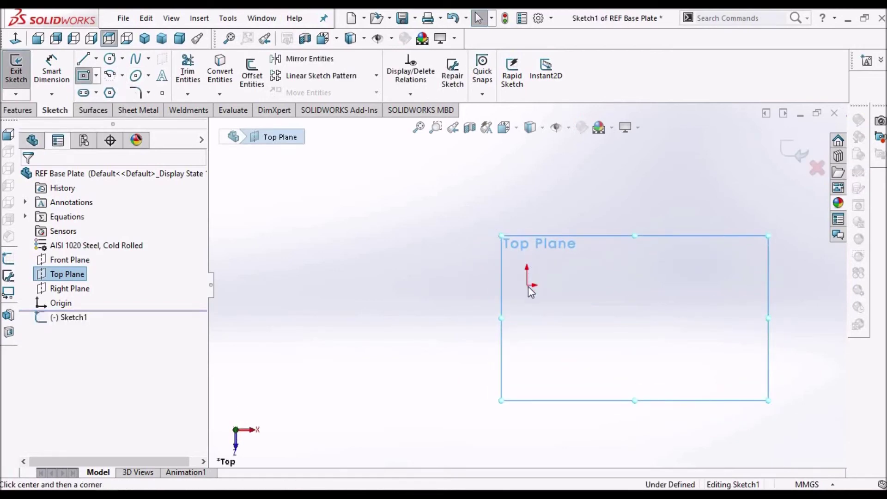
left_click(581, 266)
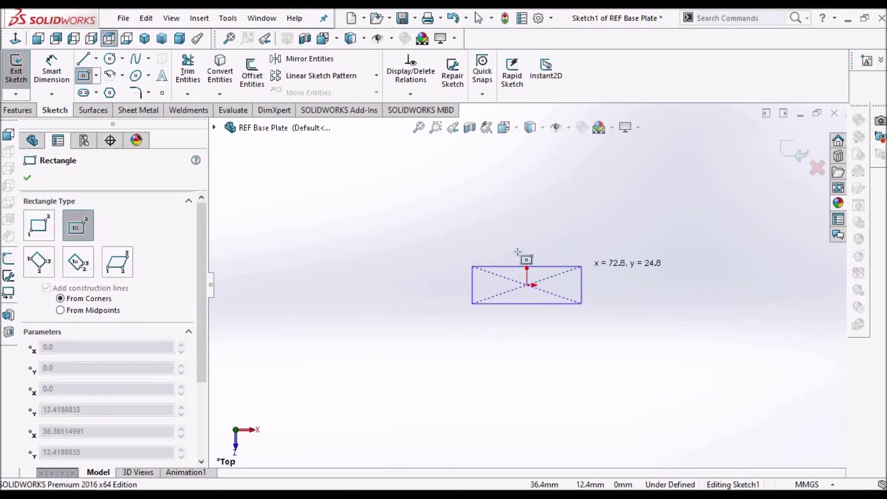
right_click(426, 223)
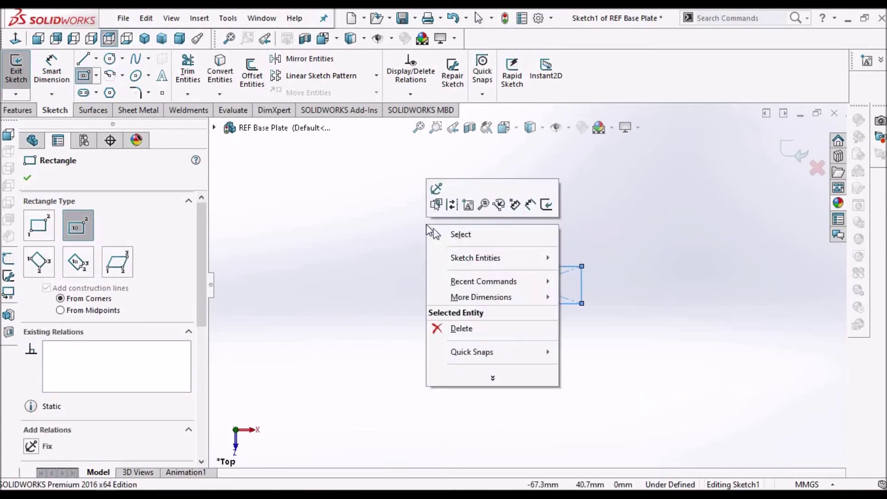
left_click(457, 234)
Extrude the rectangle 10 mm downward as a Blind boss and save the base plate part.
left_click(18, 110)
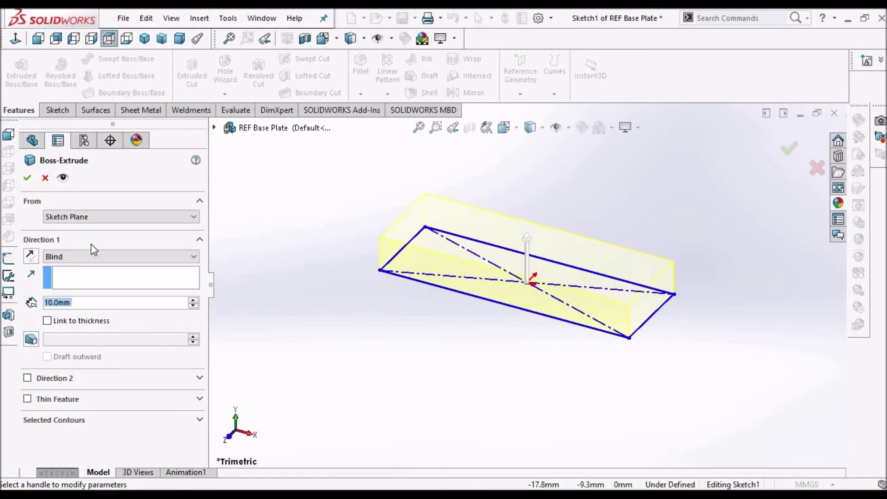
left_click(30, 255)
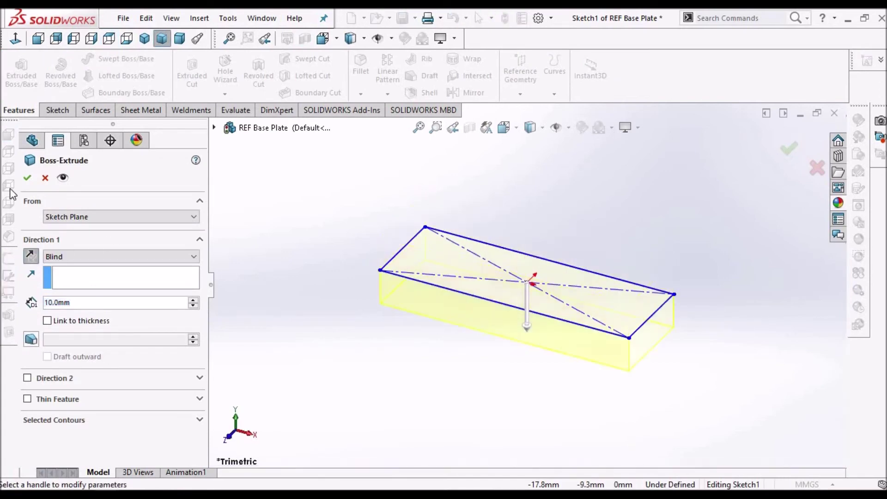
left_click(28, 178)
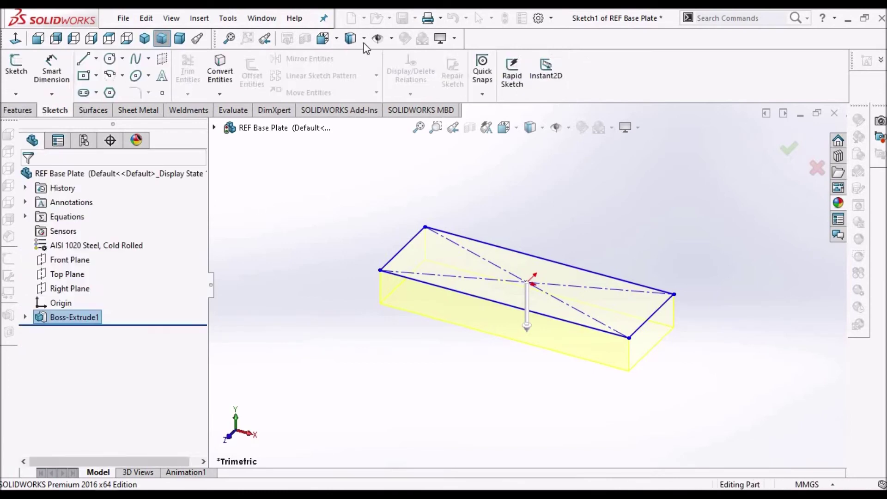
left_click(400, 19)
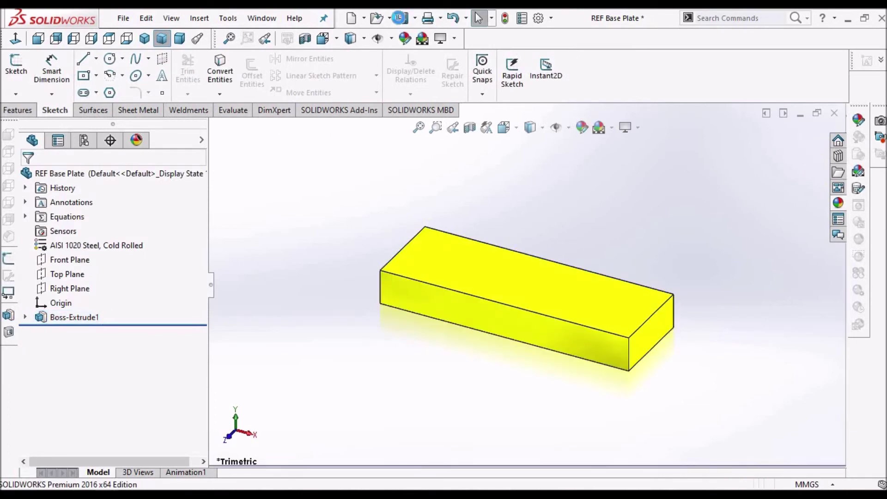
Return to the REF Assembly and insert one REF Base Plate in free space beside the vice base.
left_click(262, 18)
left_click(286, 153)
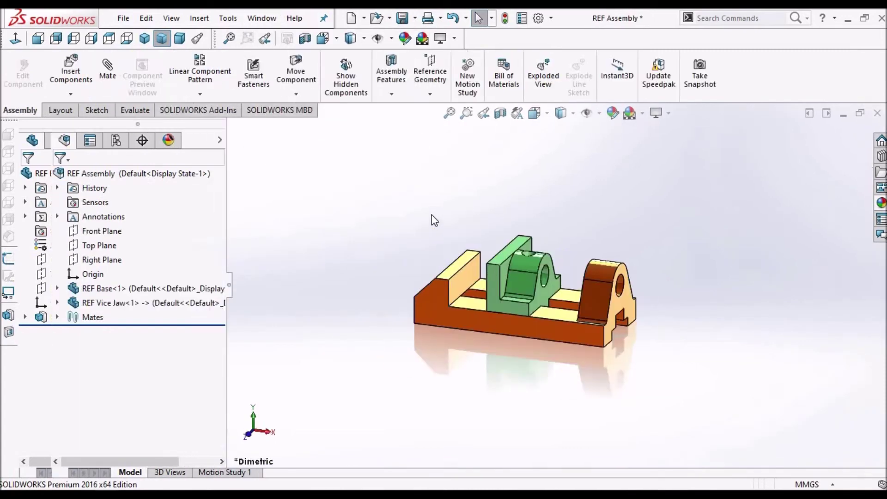
scroll(558, 296, "up", 2)
scroll(643, 318, "down", 4)
middle_click_drag(614, 236, 611, 193)
scroll(466, 226, "up", 3)
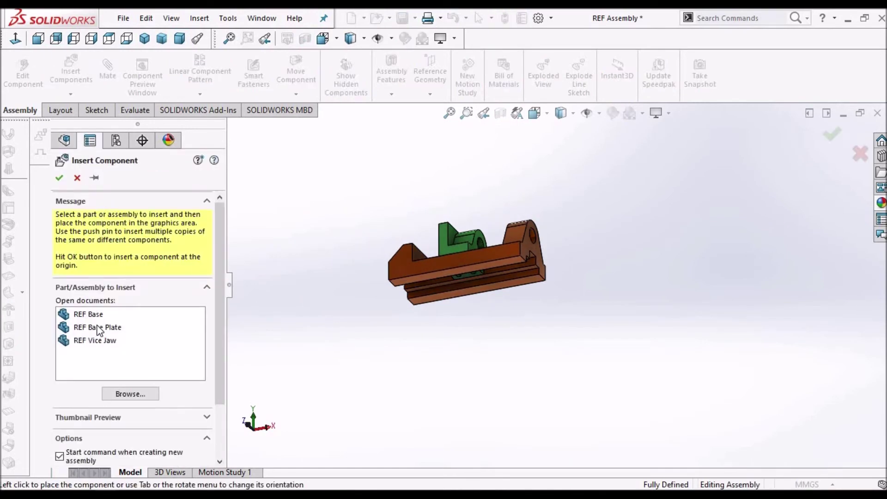
left_click(97, 327)
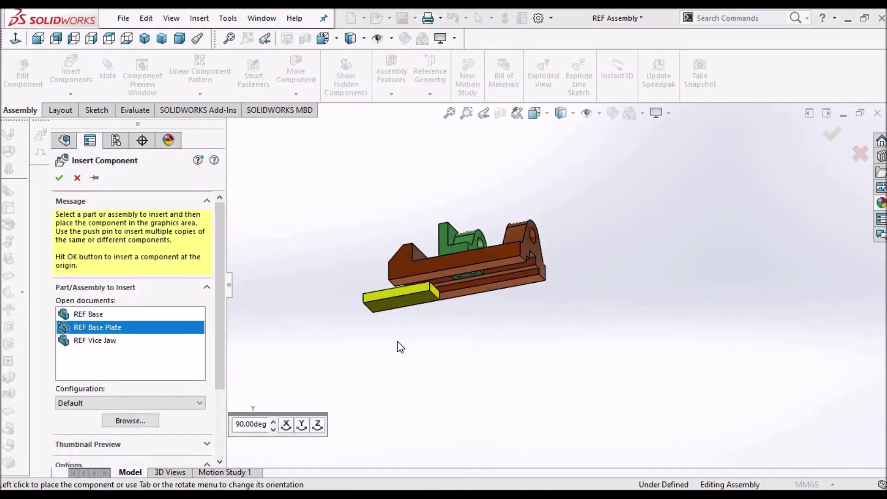
left_click(370, 350)
left_click(411, 207)
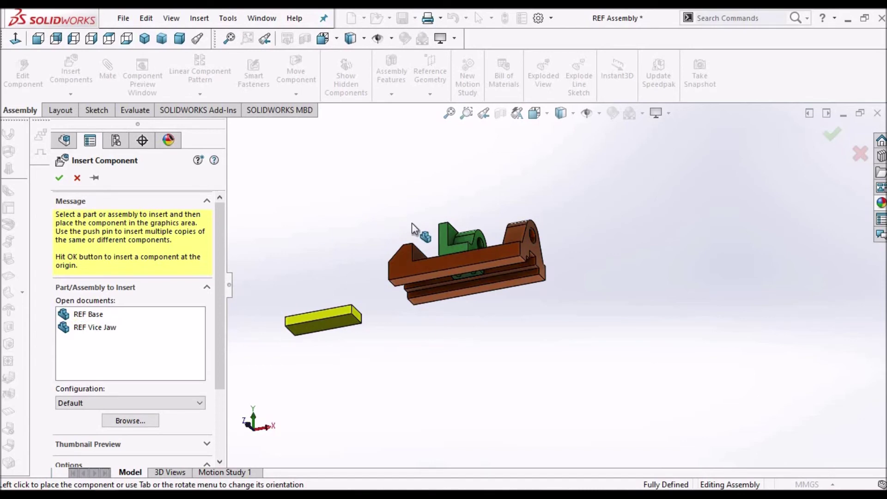
left_click(79, 179)
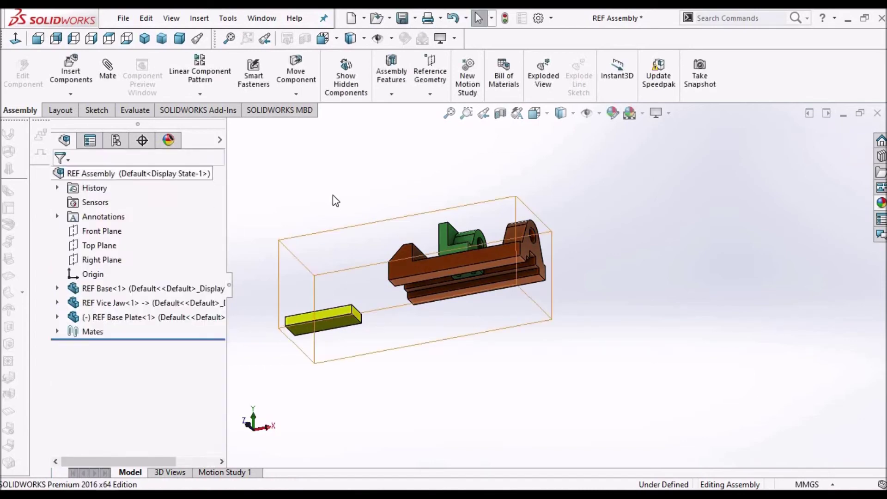
Select the base plate's top face together with the near outer strip of the vice base's underside.
middle_click_drag(340, 239, 416, 298)
scroll(406, 301, "down", 1)
scroll(408, 307, "down", 5)
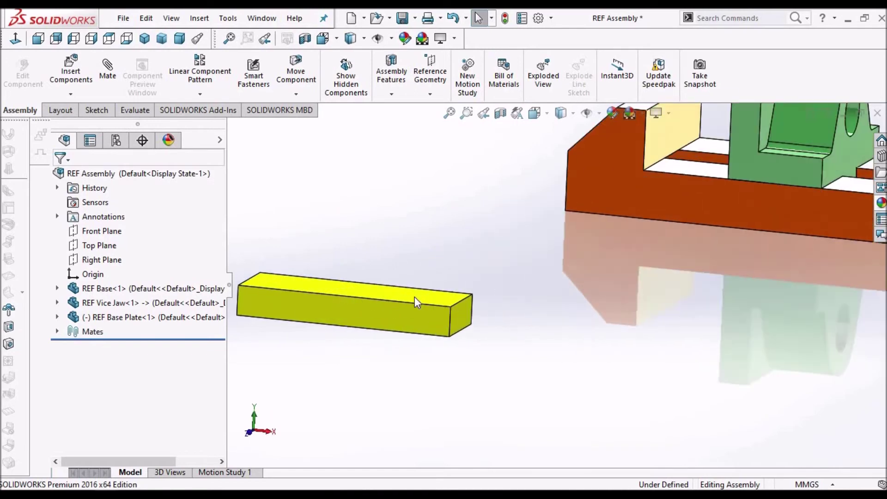
left_click(415, 294)
scroll(555, 320, "up", 5)
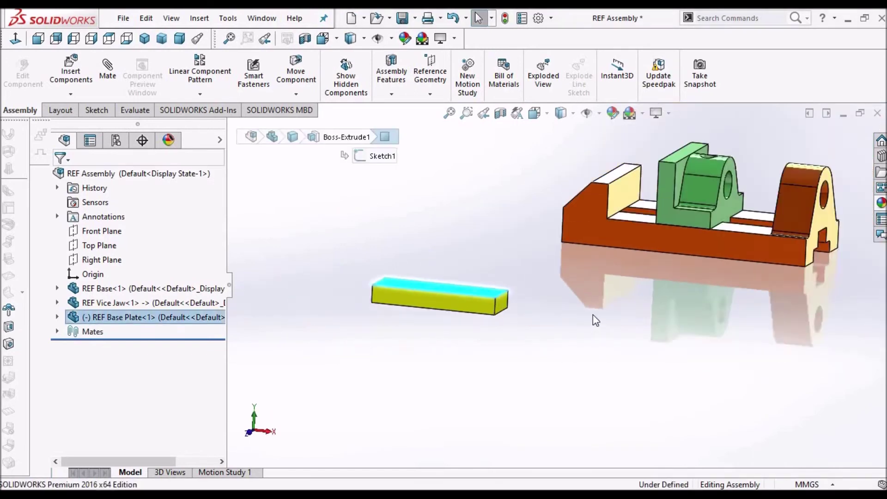
scroll(637, 239, "down", 8)
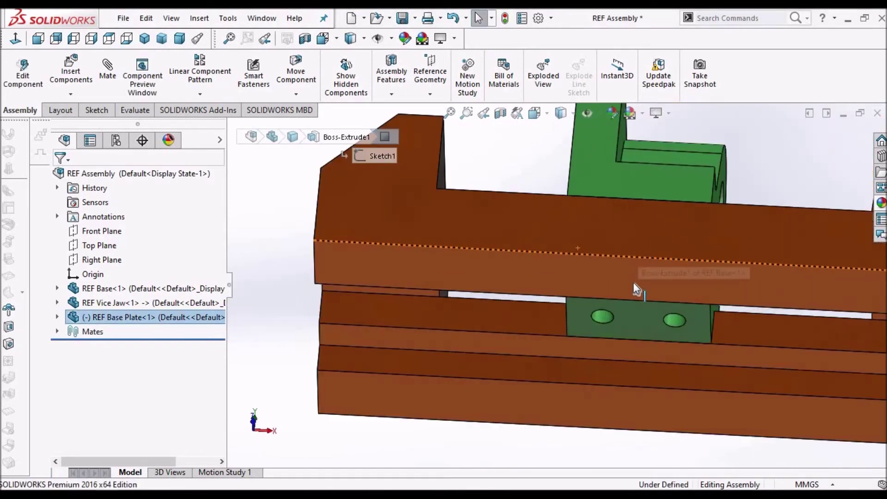
left_click(633, 282, "ctrl")
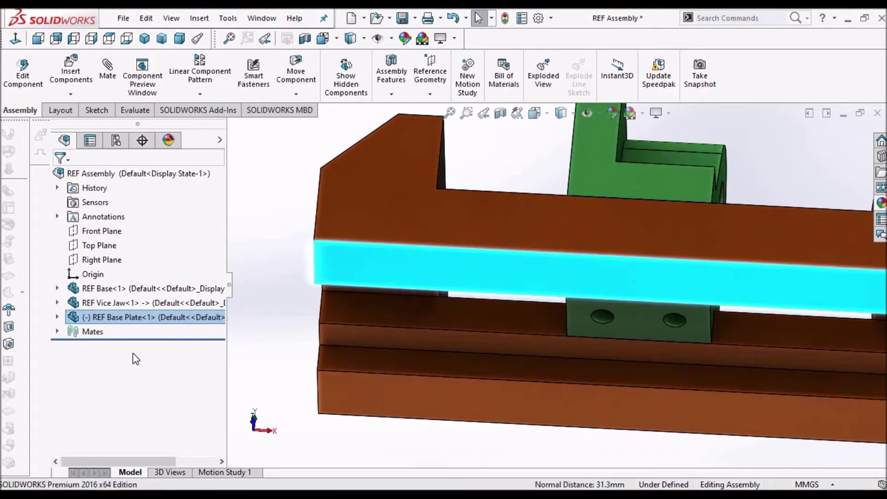
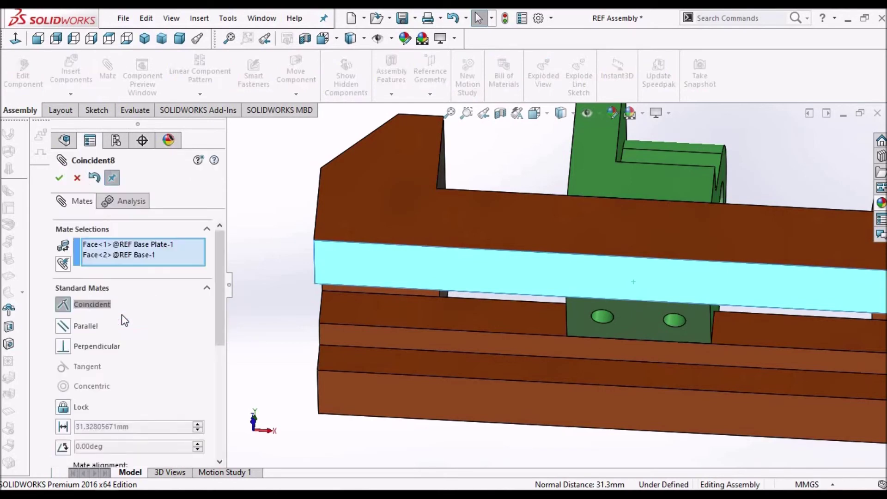
Apply a Coincident mate between the base plate's top face and the vice base's underside.
scroll(485, 306, "up", 5)
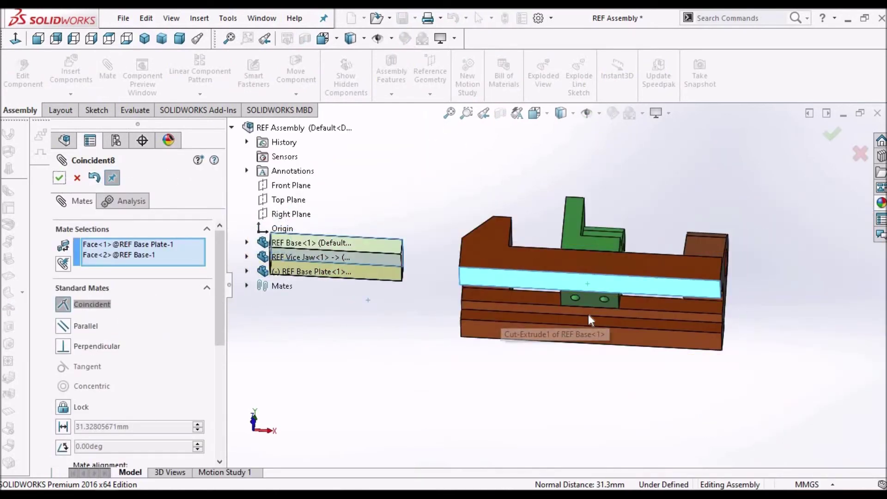
scroll(589, 318, "up", 2)
scroll(589, 314, "up", 3)
middle_click_drag(590, 319, 588, 358)
left_click(58, 178)
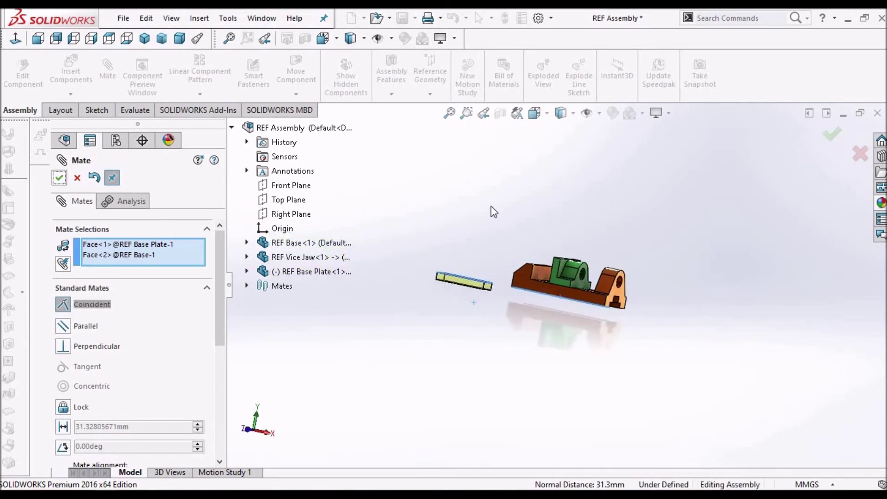
Mate the assembly's Right Plane coincident with the base plate's Right Plane.
scroll(574, 244, "down", 3)
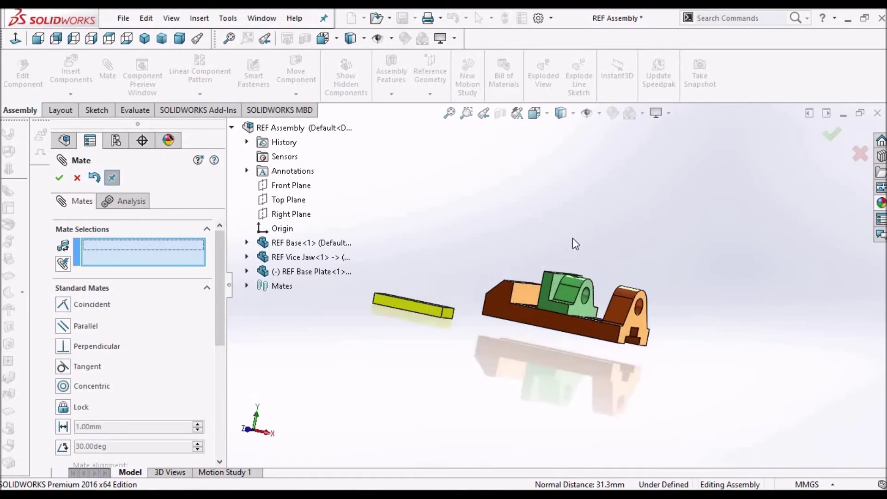
middle_click_drag(574, 244, 545, 282)
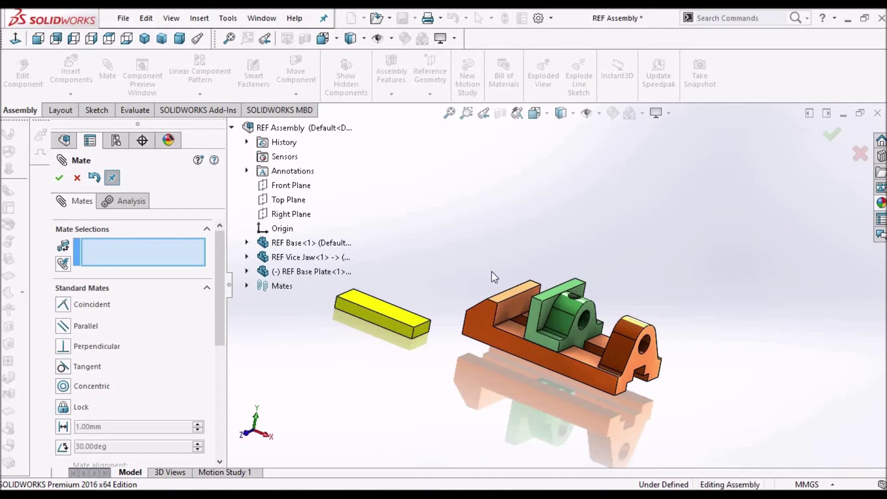
scroll(491, 275, "up", 3)
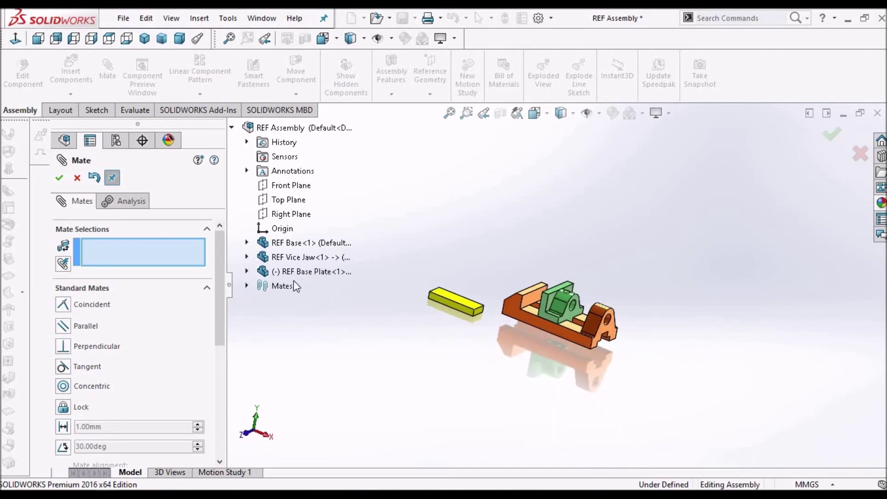
left_click(247, 272)
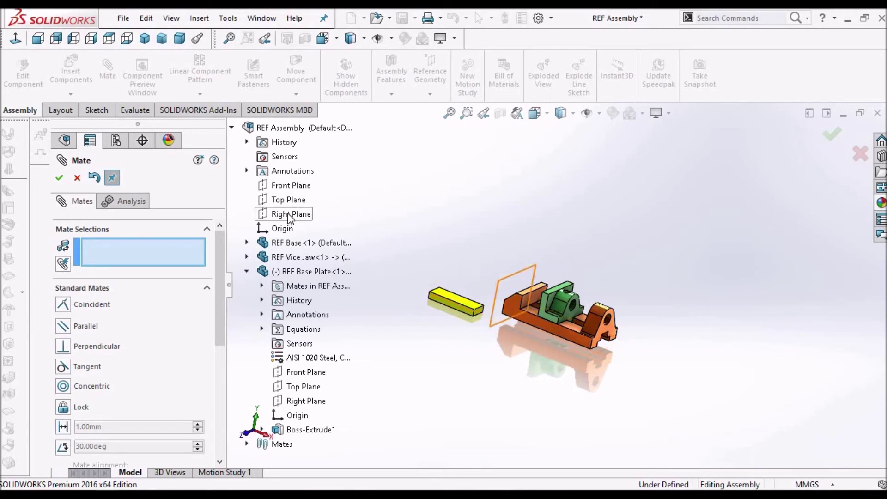
left_click(289, 215)
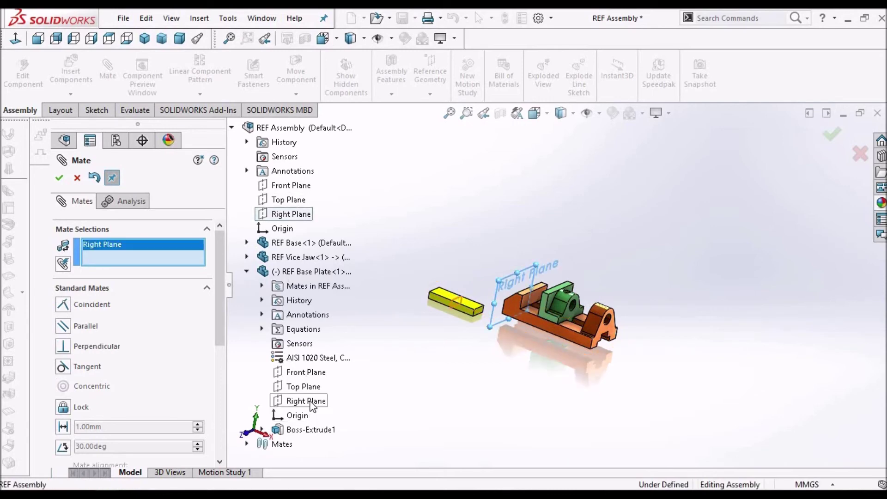
left_click(312, 405)
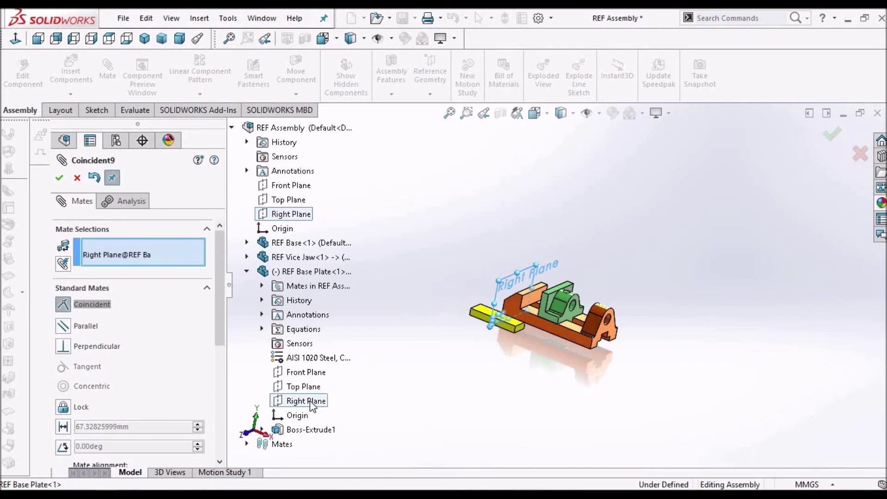
left_click(294, 421)
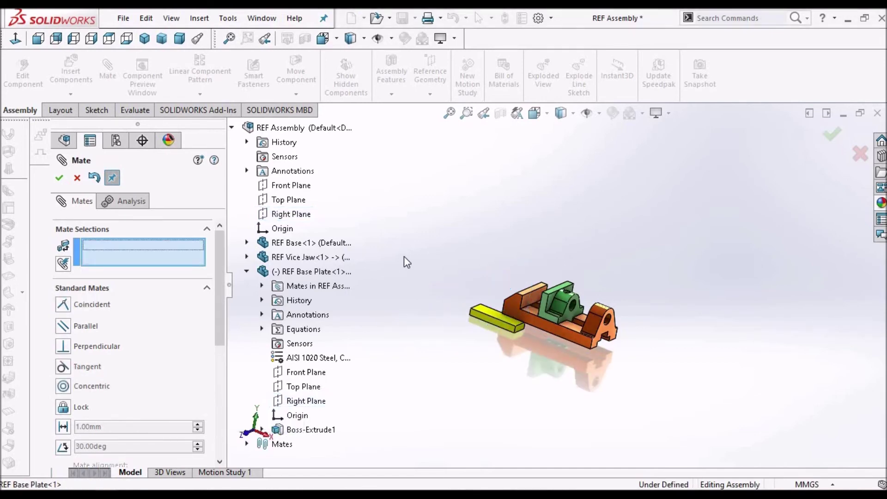
Mate the assembly's Front Plane coincident with the base plate's Front Plane and finish mating.
left_click(291, 186)
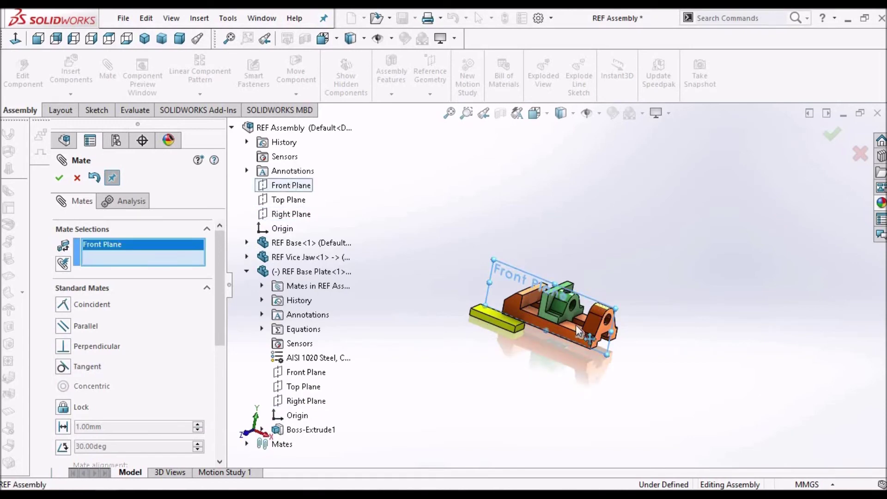
scroll(571, 332, "down", 1)
middle_click_drag(572, 311, 568, 344)
scroll(568, 339, "down", 3)
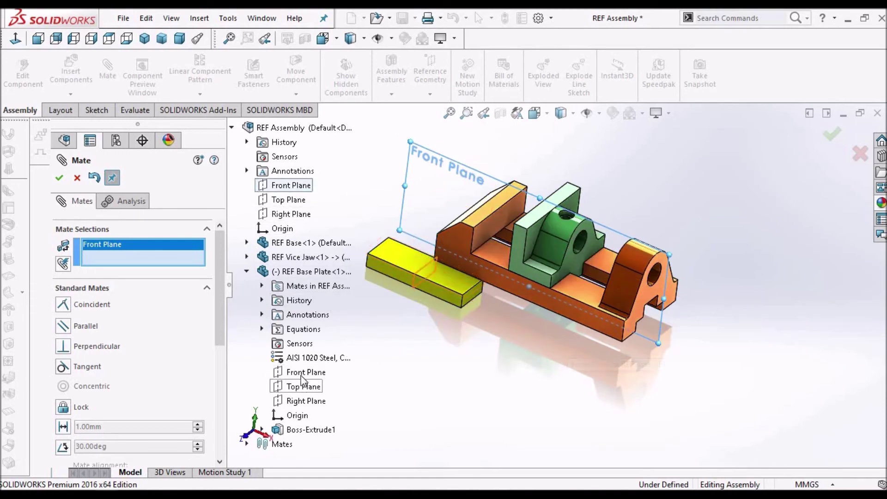
left_click(300, 372)
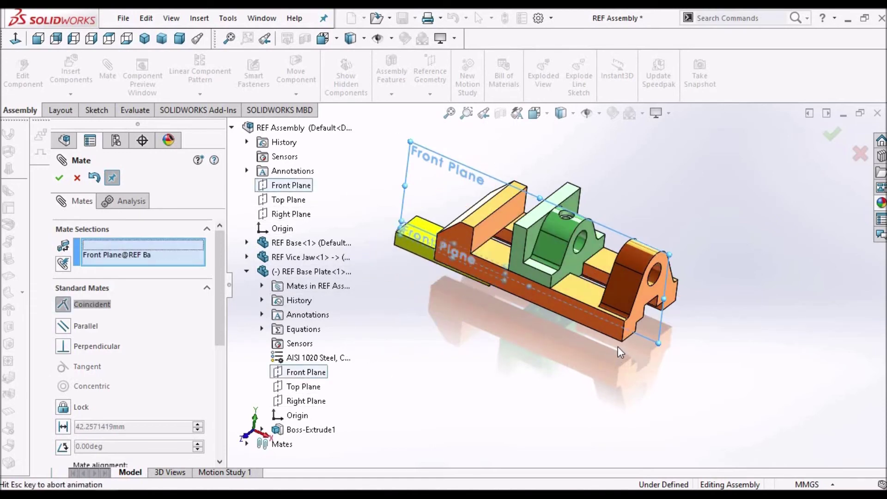
scroll(338, 257, "up", 1)
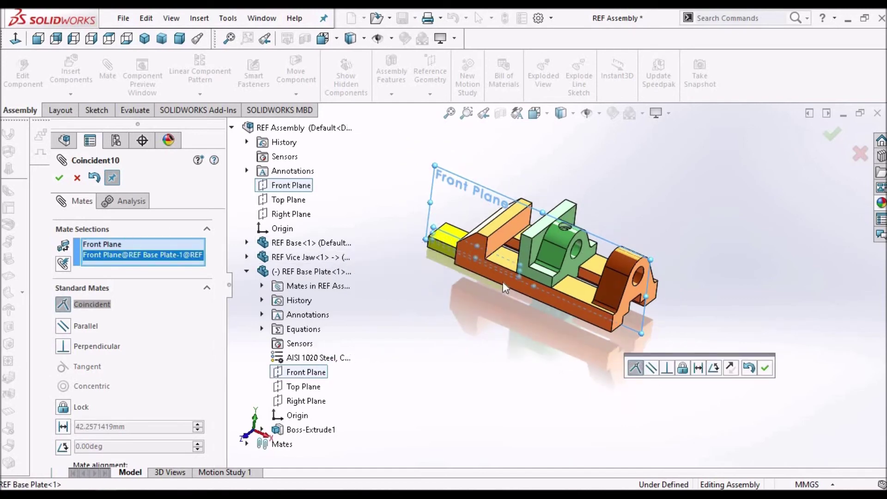
left_click(59, 178)
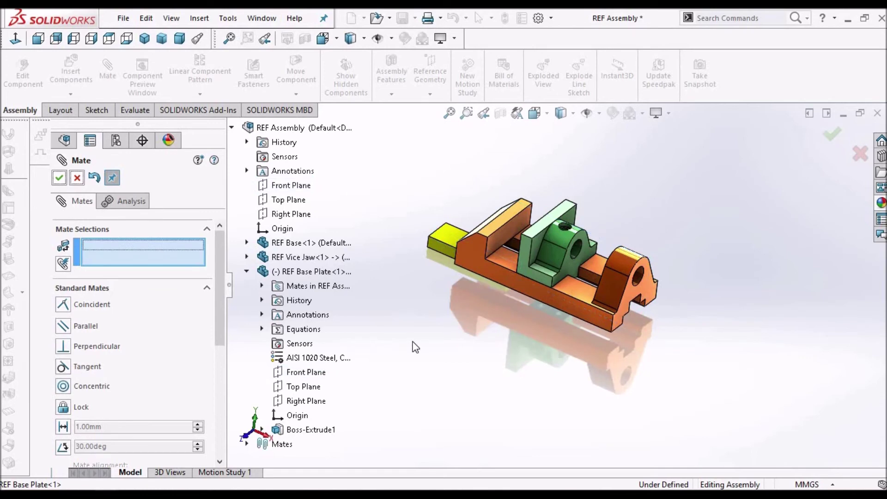
key("Escape")
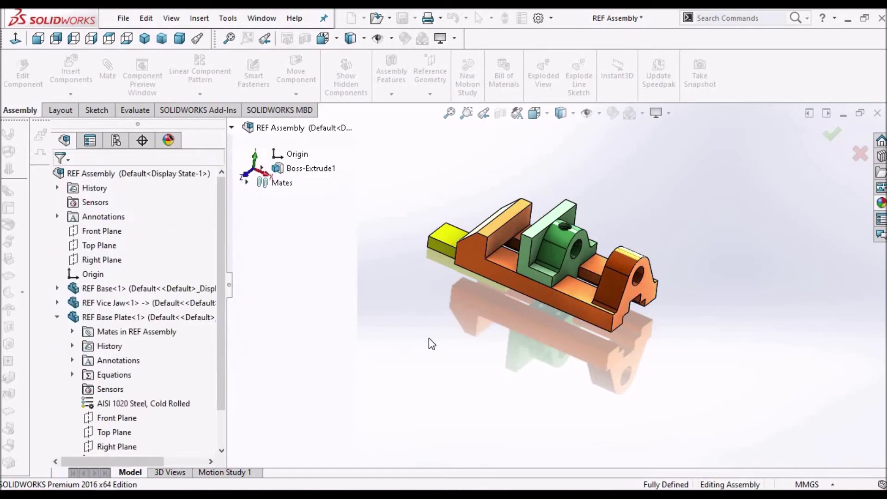
Start editing the REF Base Plate part in the context of the assembly, saving all modified documents.
mouse_move(564, 190)
middle_mouse_down()
mouse_move(577, 292)
mouse_move(568, 174)
mouse_move(580, 199)
mouse_move(569, 171)
middle_mouse_up()
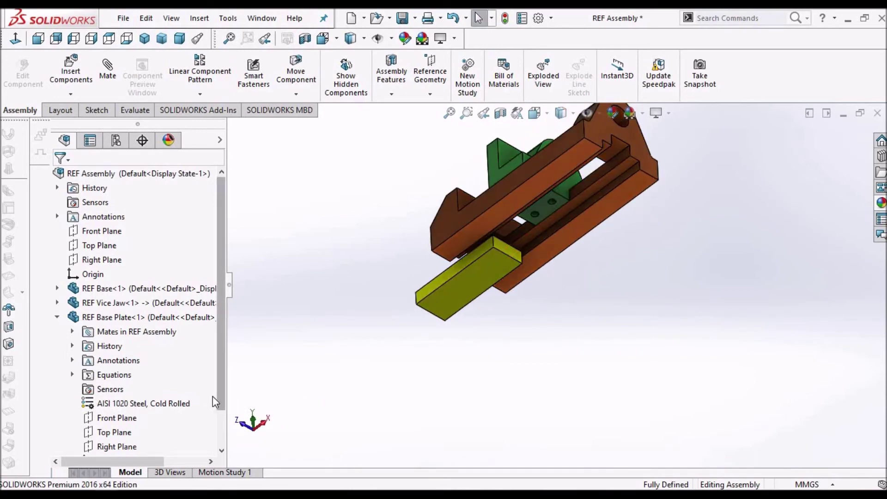
left_click_drag(223, 405, 225, 443)
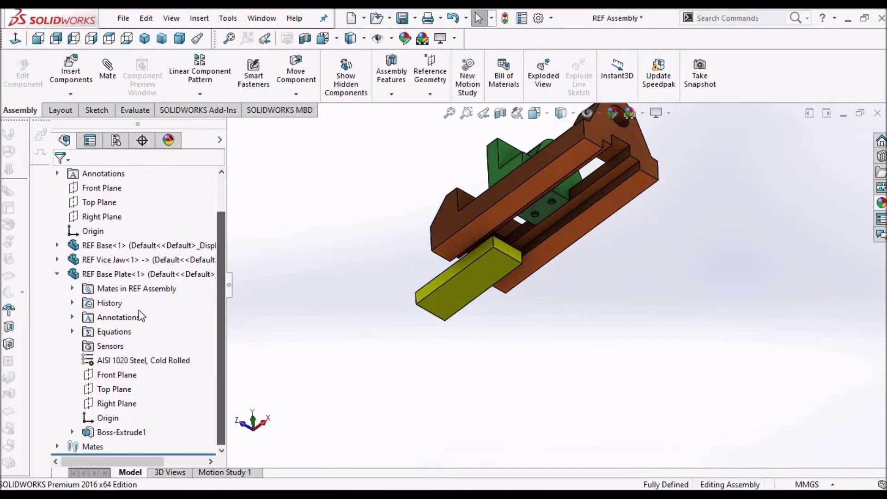
left_click(133, 276)
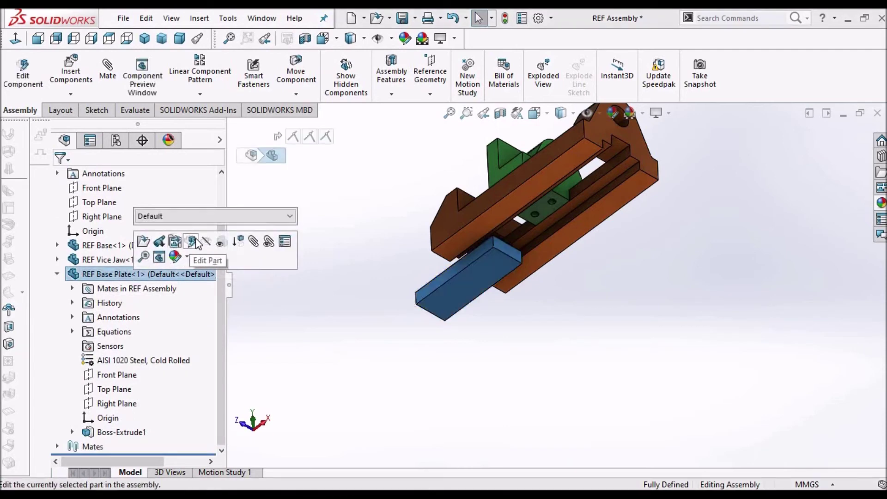
left_click(193, 242)
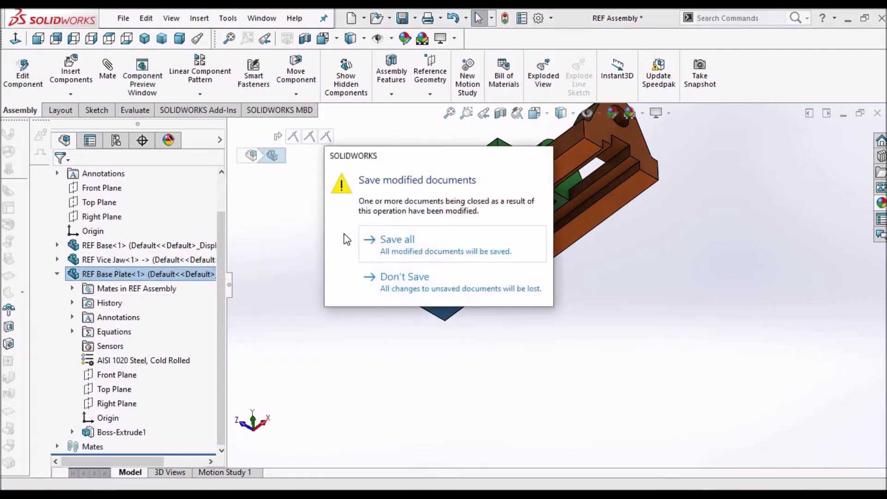
left_click(408, 252)
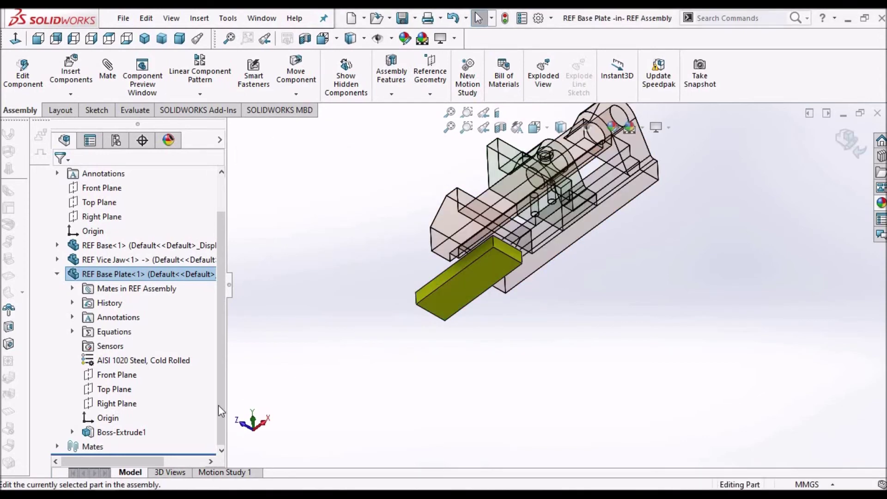
Open the base plate's Boss-Extrude1 sketch for editing and delete its entire center rectangle.
left_click(73, 432)
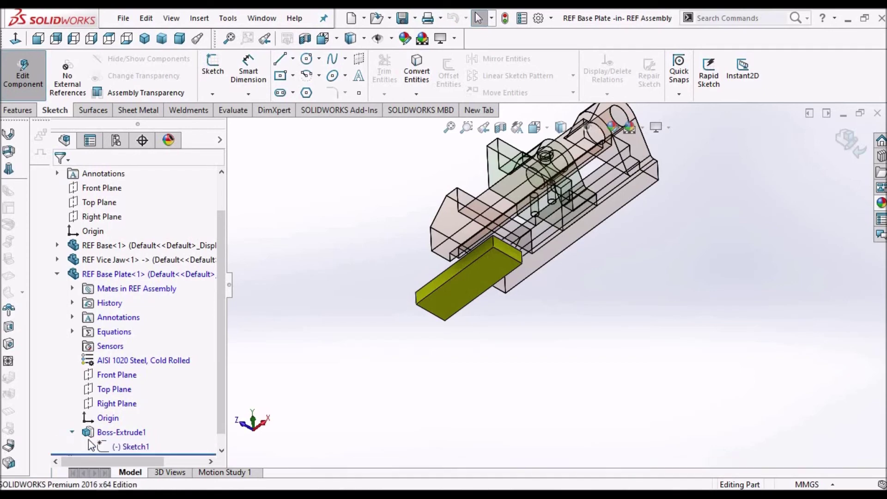
left_click(124, 446)
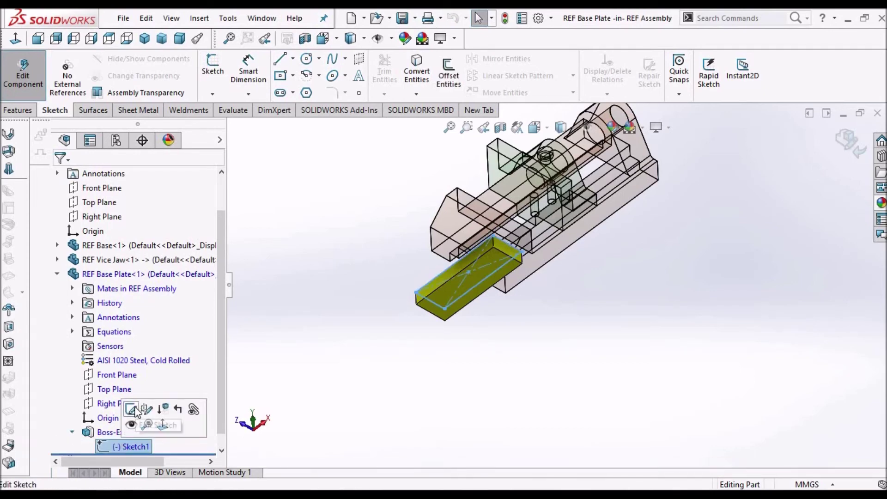
left_click(132, 409)
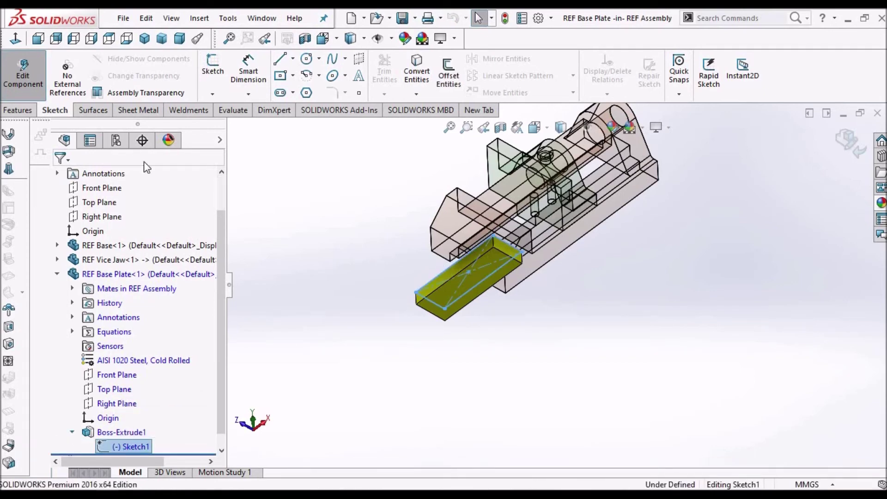
left_click(17, 40)
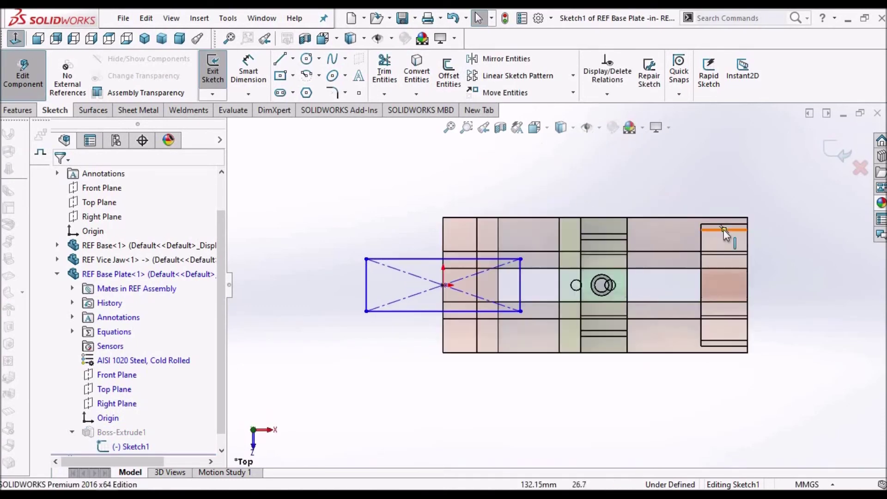
left_click(38, 40)
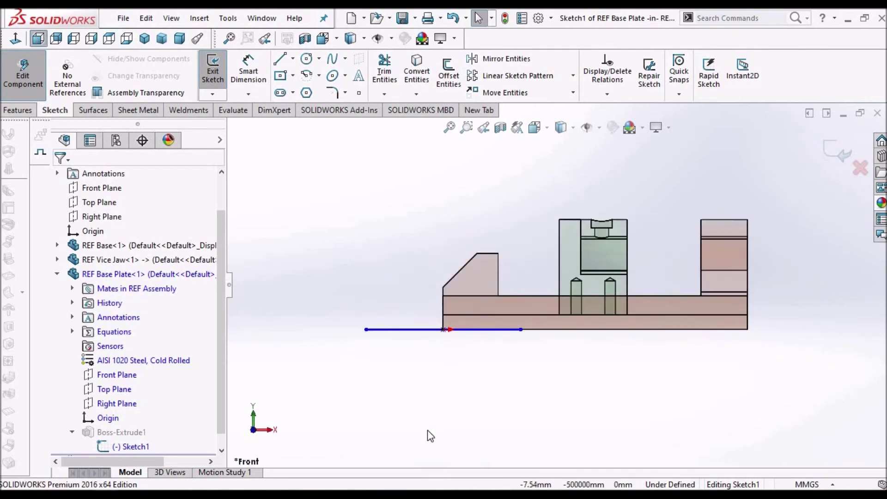
key("ctrl+6")
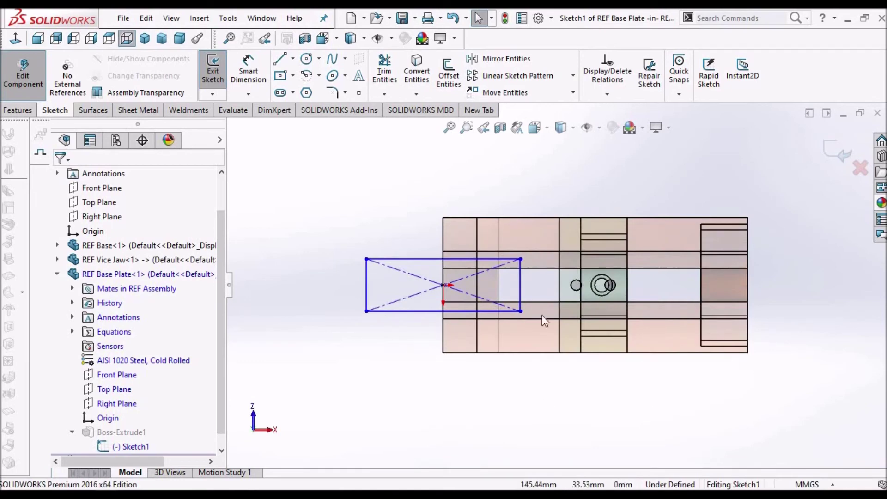
left_click_drag(335, 239, 536, 367)
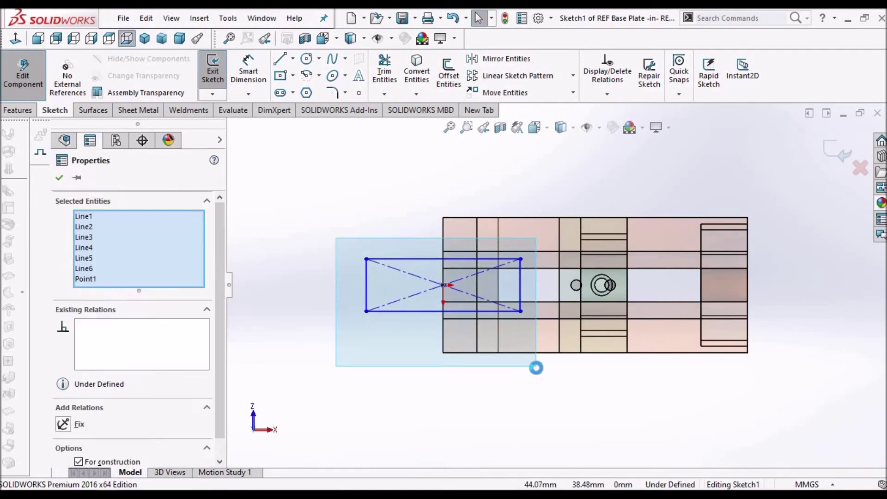
key("Delete")
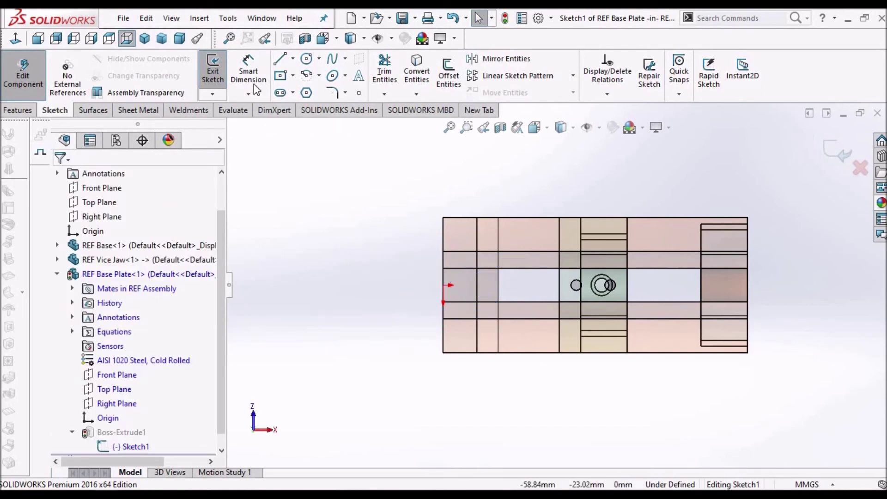
Sketch a corner rectangle about 149 by 32 mm from the vice base's outer corner at the fixed-jaw end to its centreline past the far end.
left_click(292, 76)
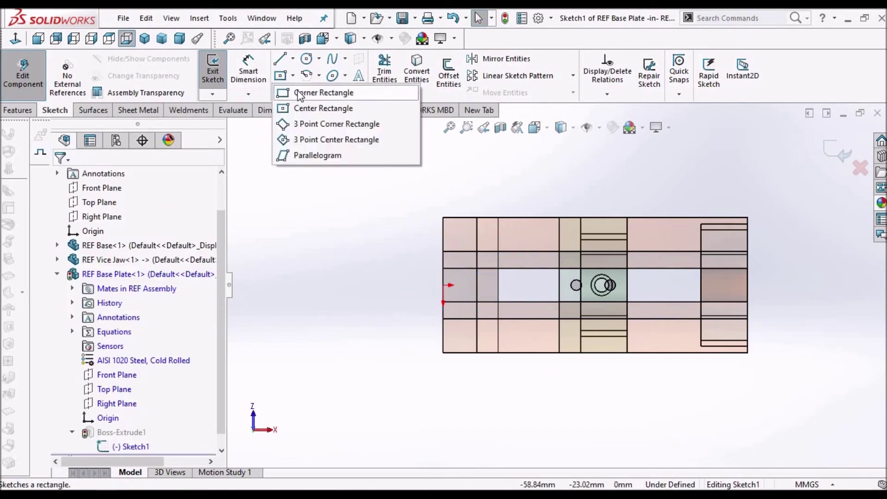
key("r")
left_click(443, 217)
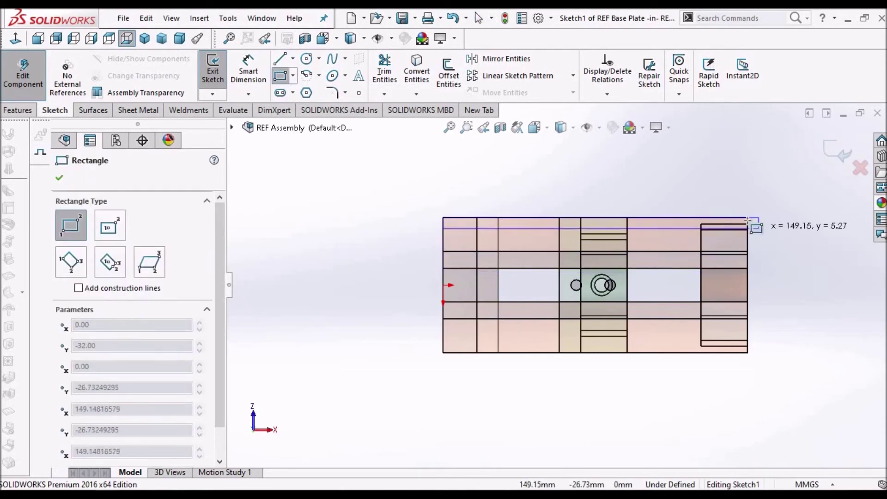
left_click(757, 285)
right_click(402, 213)
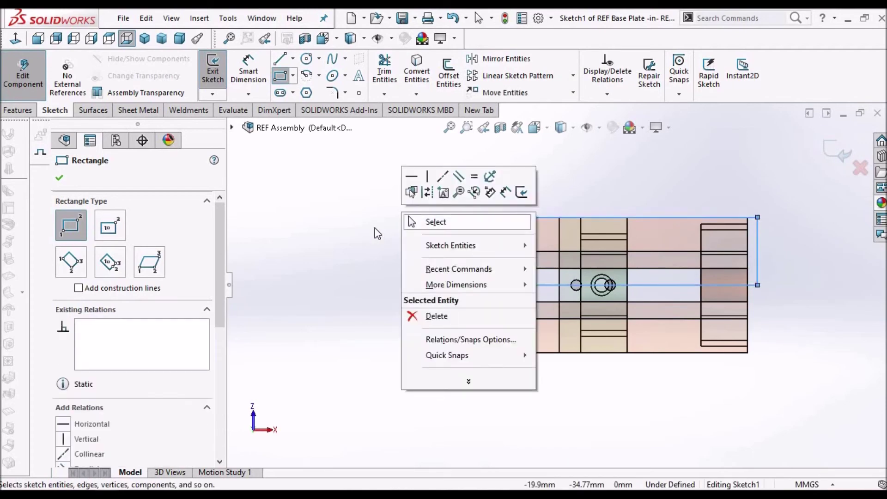
left_click(420, 223)
left_click(786, 275)
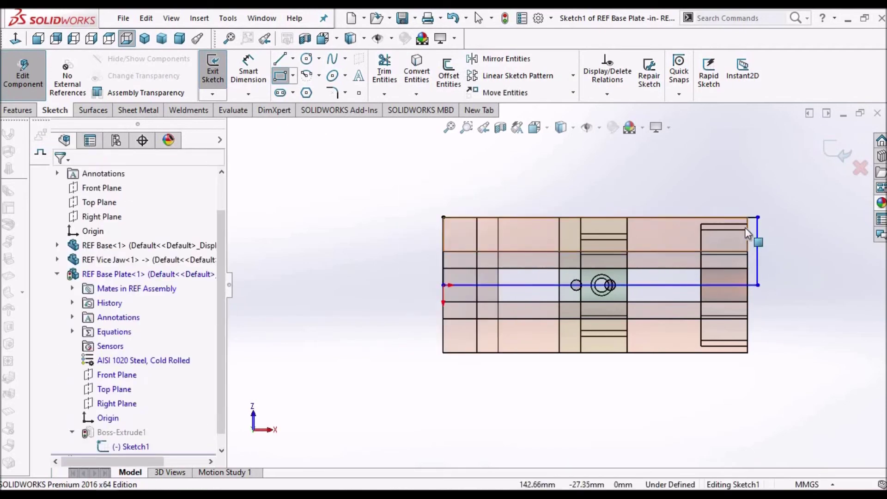
Snap the rectangle's overhanging outer corner onto the vice base's far corner to match the base's length.
scroll(744, 227, "down", 4)
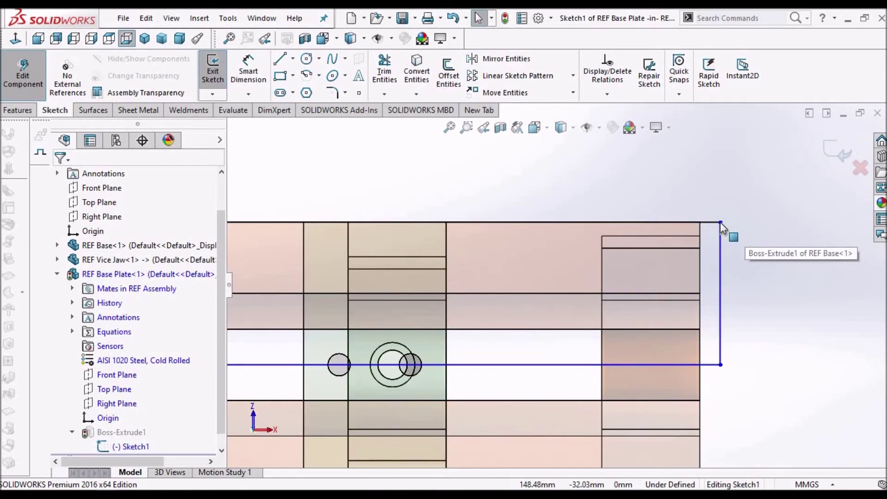
left_click_drag(720, 222, 702, 223)
key("Escape")
key("f")
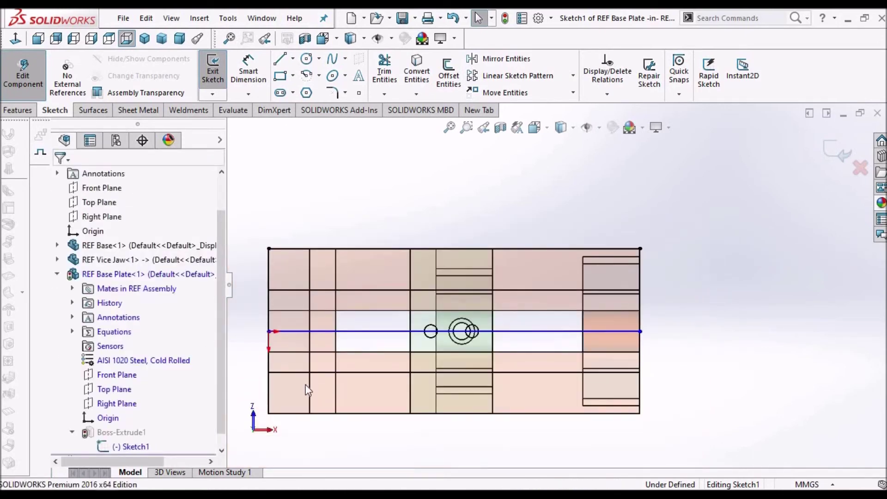
Dimension the distance between the base plate rectangle's two long sides as 20 mm per the drawing and exit the sketch.
key("alt+Tab")
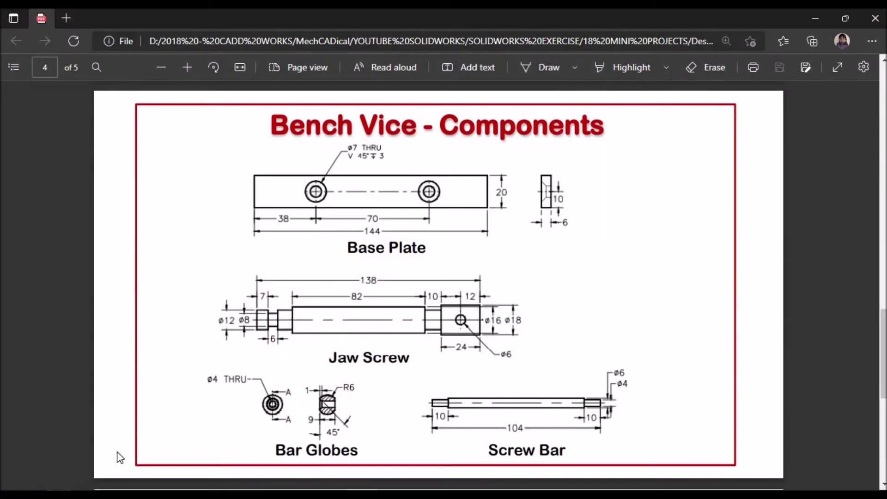
key("alt+Tab")
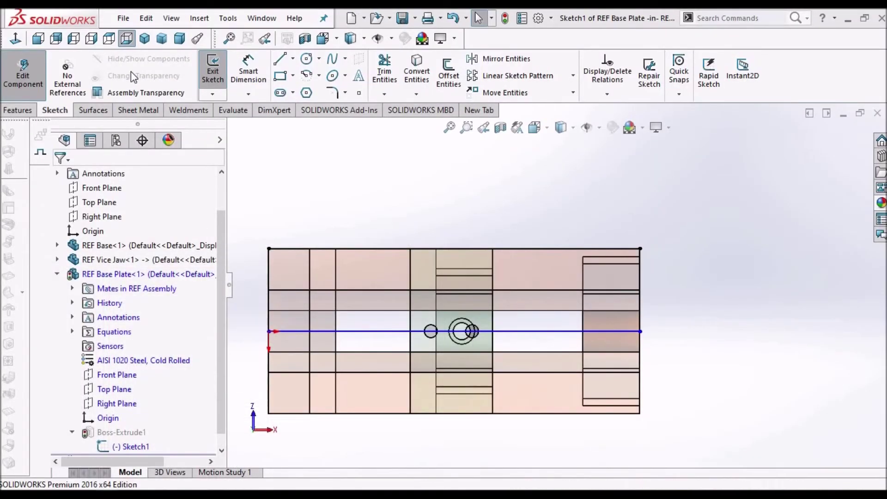
left_click(250, 70)
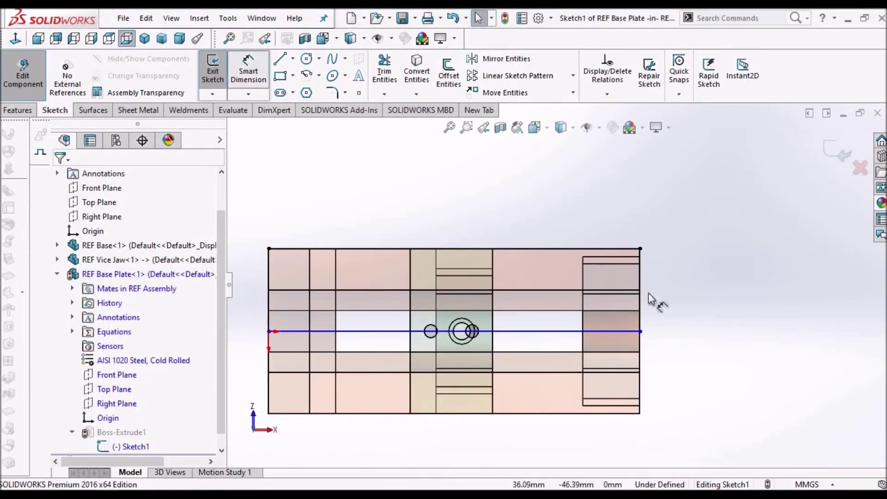
left_click(564, 249)
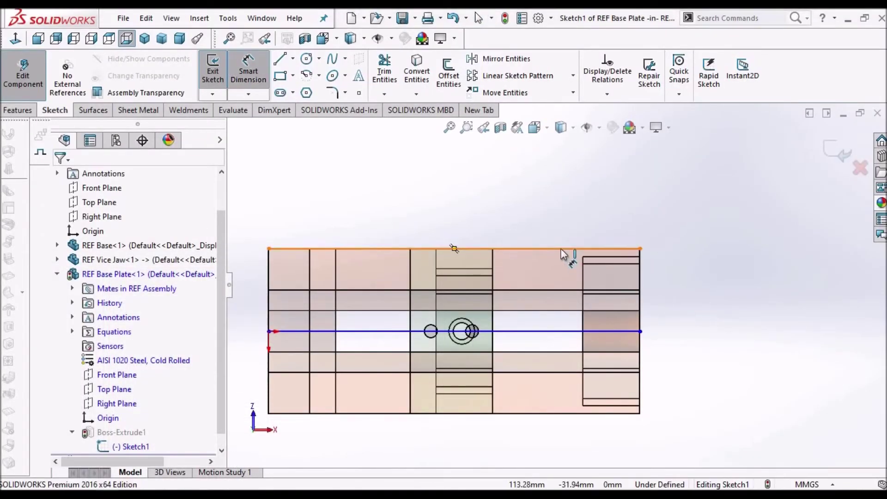
left_click(548, 332)
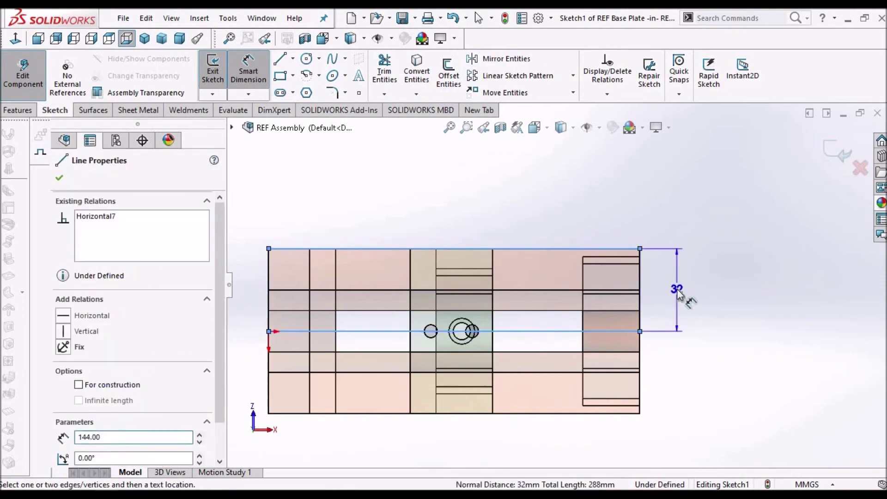
left_click(679, 295)
type("20")
key("Return")
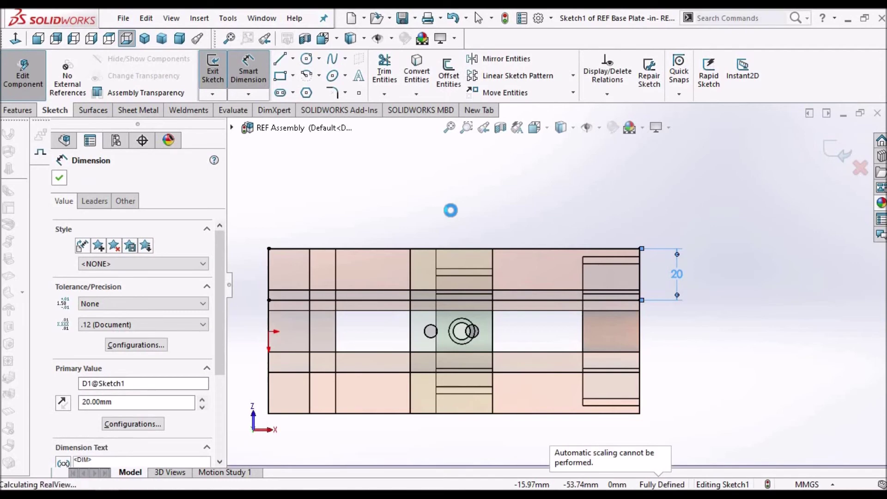
key("Escape")
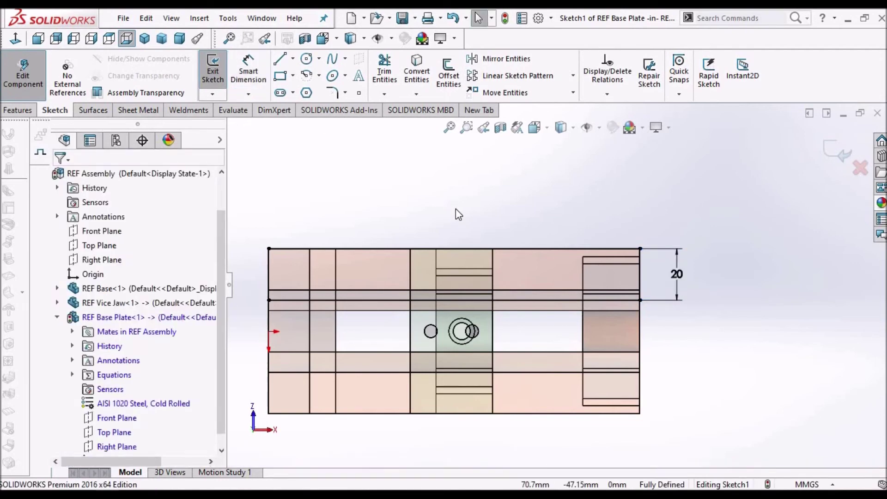
middle_click_drag(455, 209, 441, 384)
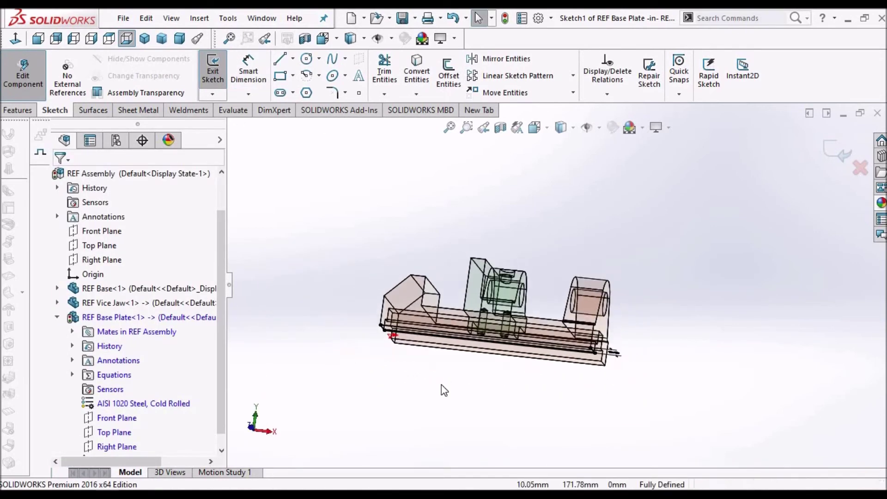
scroll(557, 318, "up", 1)
left_click(839, 149)
Edit the base plate's Boss-Extrude1 to a blind depth of 6 mm, as given in the PDF drawing.
scroll(763, 216, "up", 1)
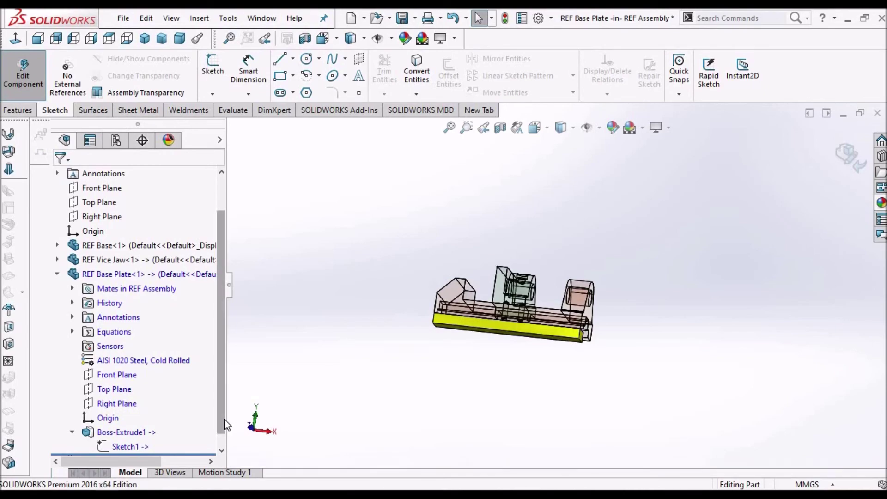
left_click(222, 450)
scroll(514, 318, "down", 5)
middle_click_drag(513, 317, 231, 425)
scroll(459, 295, "down", 4)
scroll(473, 240, "up", 5)
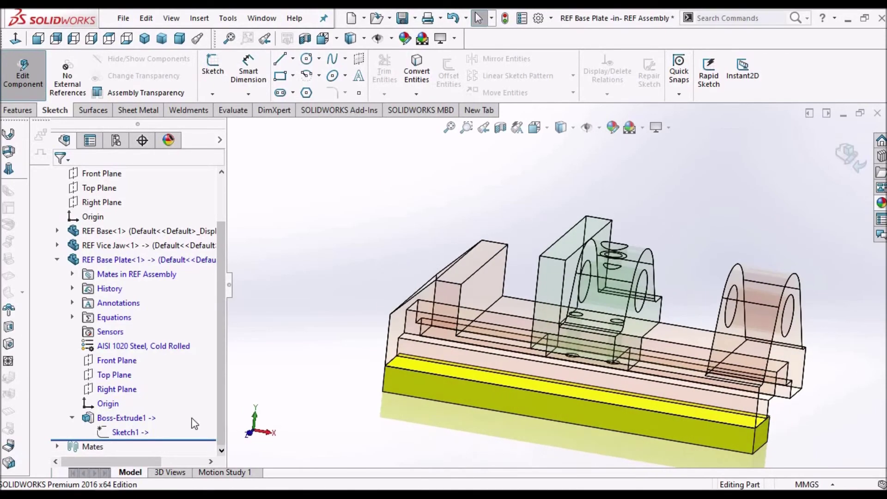
right_click(134, 418)
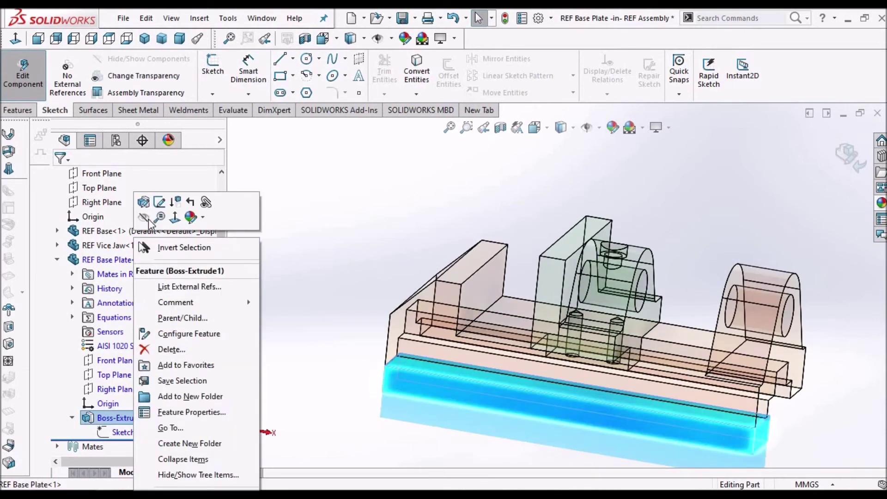
left_click(159, 201)
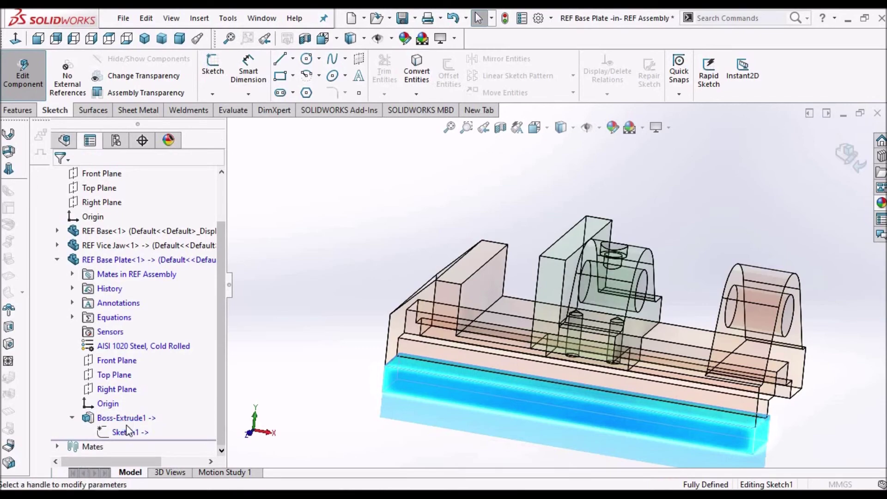
key("alt+Tab")
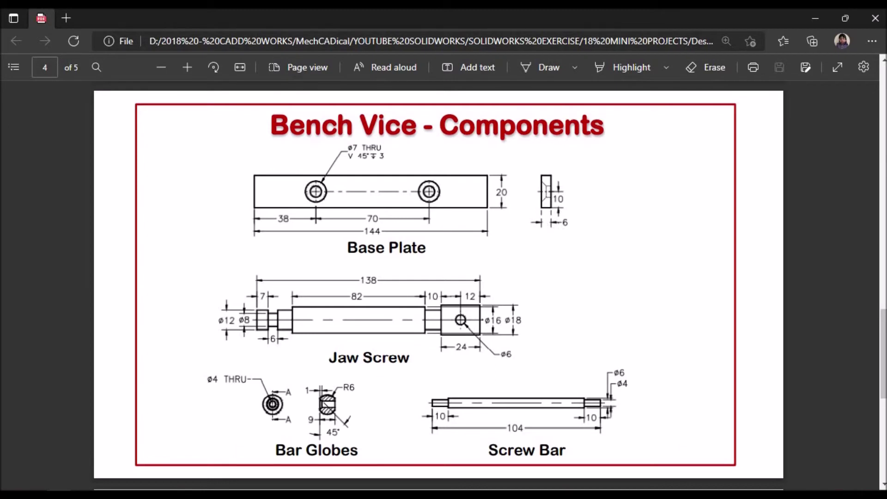
key("alt+Tab")
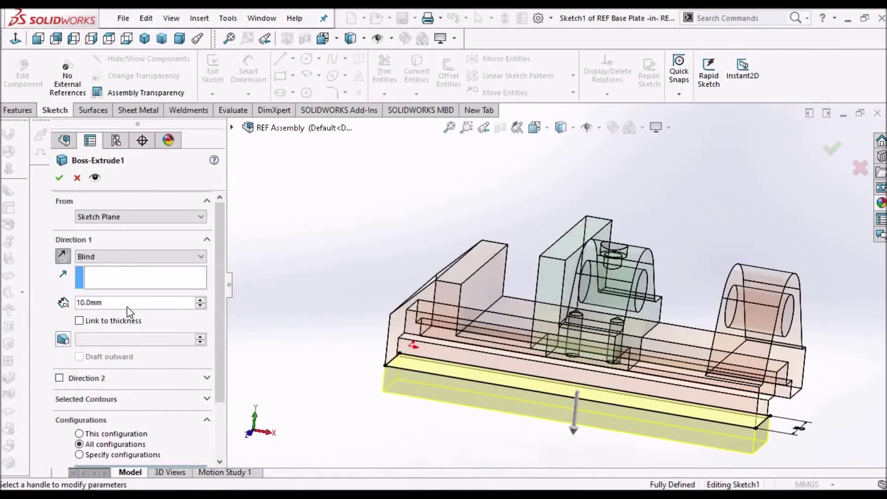
type("6")
key("Return")
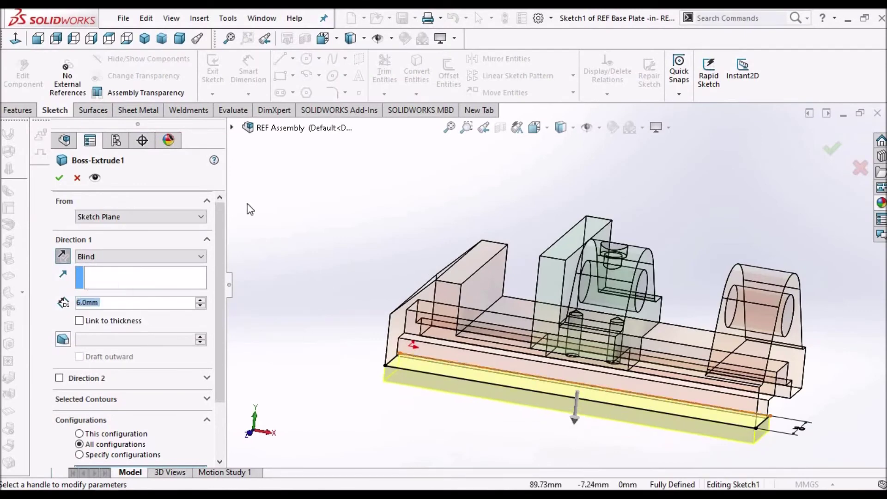
left_click(59, 178)
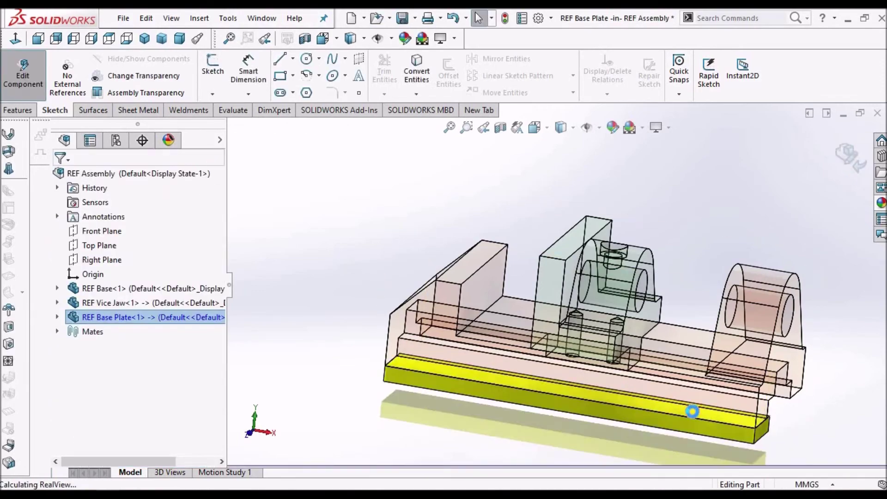
Finish editing the base plate in context, return to the assembly and check how the plate fits under the base.
mouse_move(646, 369)
middle_mouse_down()
mouse_move(581, 390)
mouse_move(643, 382)
middle_mouse_up()
middle_click_drag(682, 388, 701, 385)
scroll(568, 261, "up", 2)
left_click(456, 407)
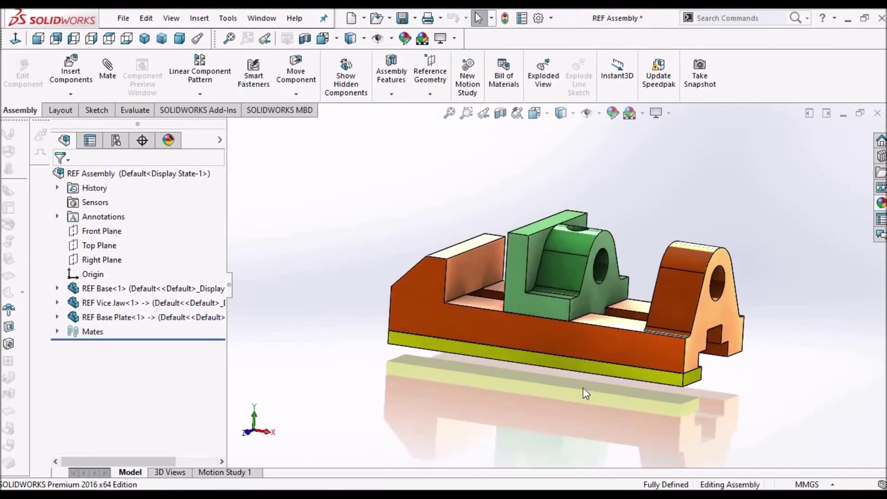
scroll(624, 362, "down", 8)
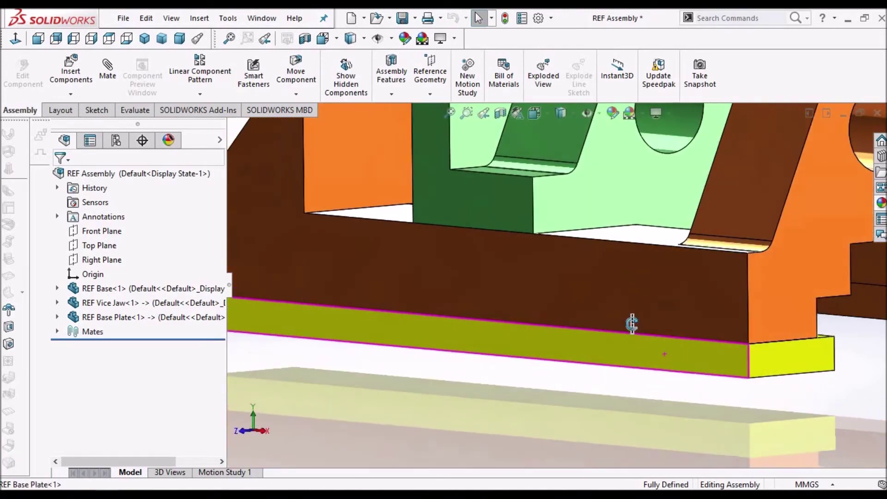
middle_click_drag(632, 323, 641, 392)
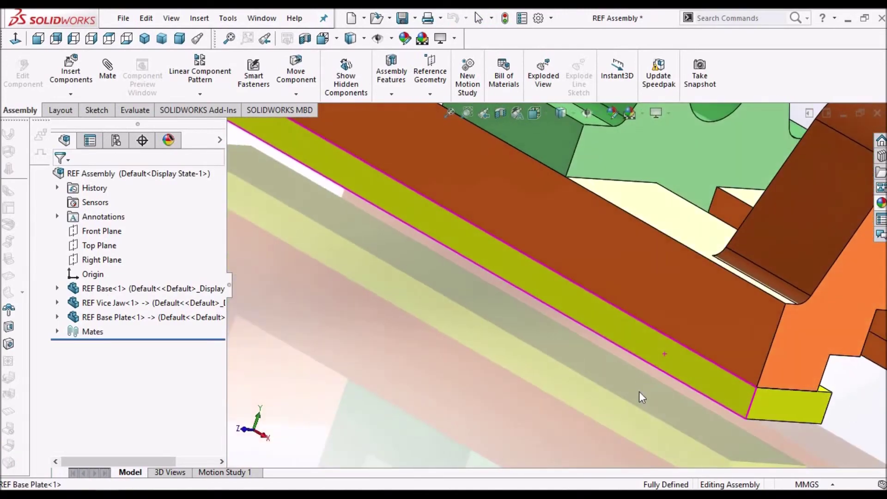
scroll(639, 391, "up", 10)
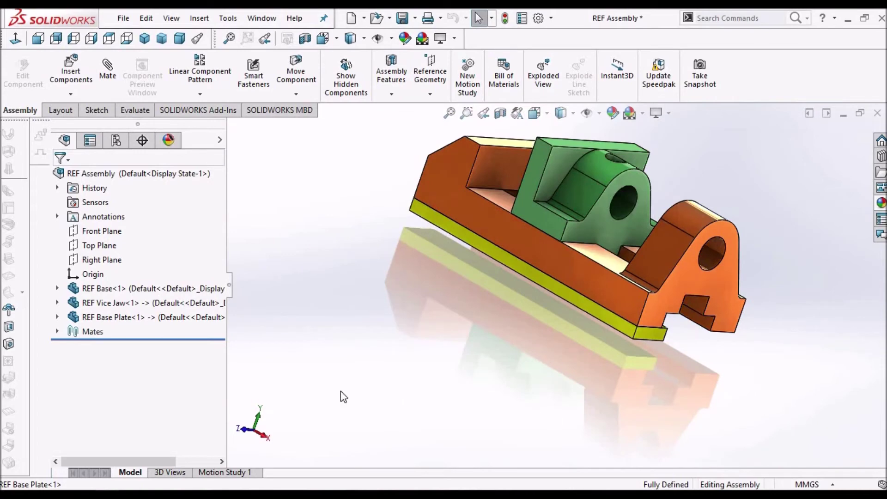
Place a second instance of REF Base Plate in free space beside the vice assembly.
left_click(132, 318)
left_click_drag(131, 318, 415, 358, "ctrl")
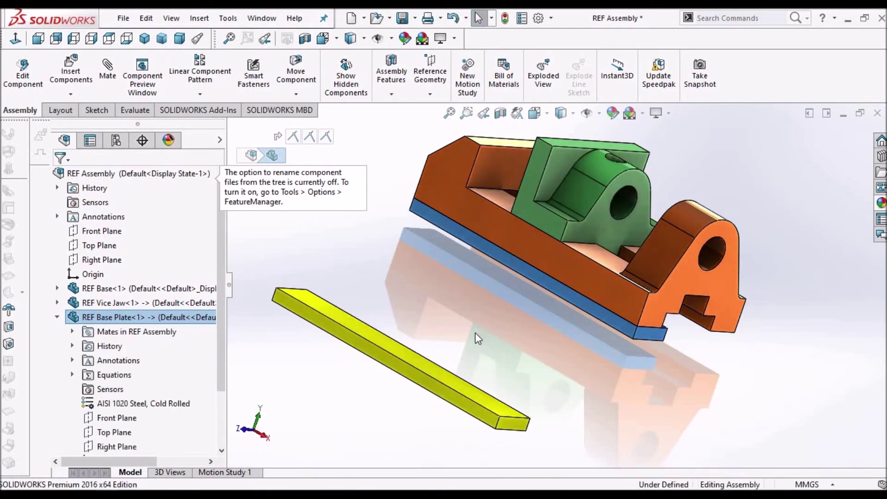
scroll(547, 351, "up", 2)
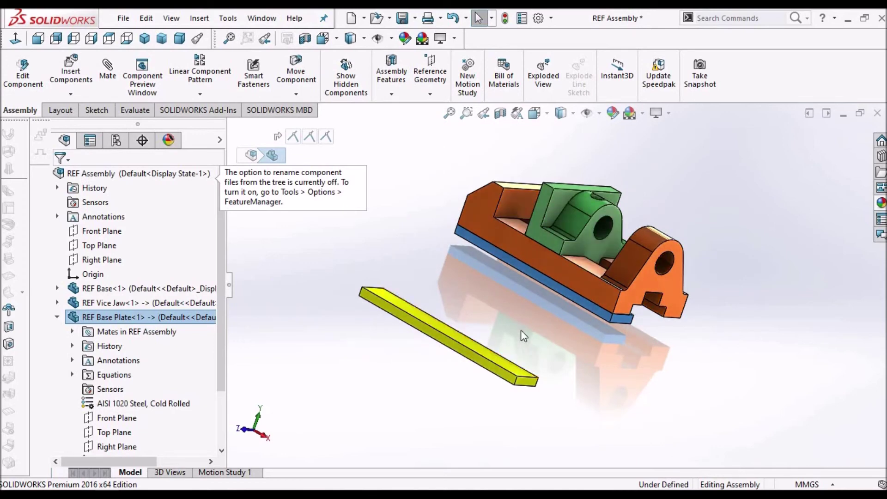
middle_click_drag(443, 300, 478, 314)
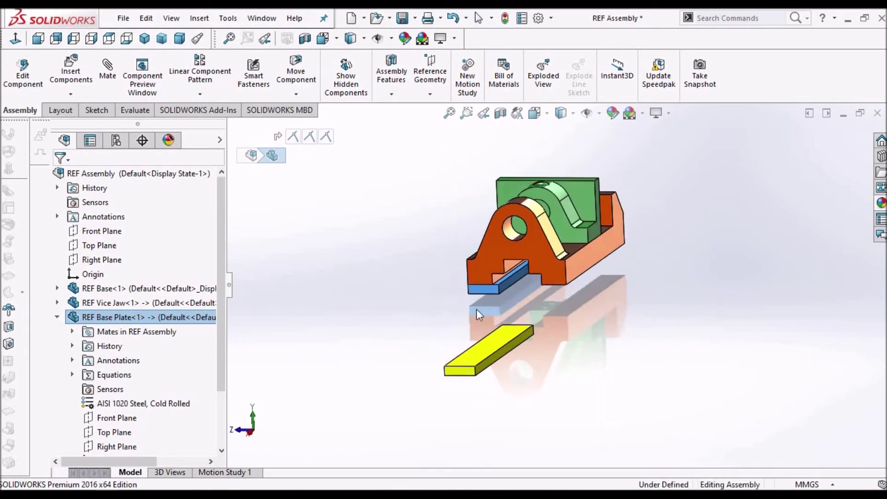
left_click(57, 318)
left_click_drag(168, 330, 121, 319)
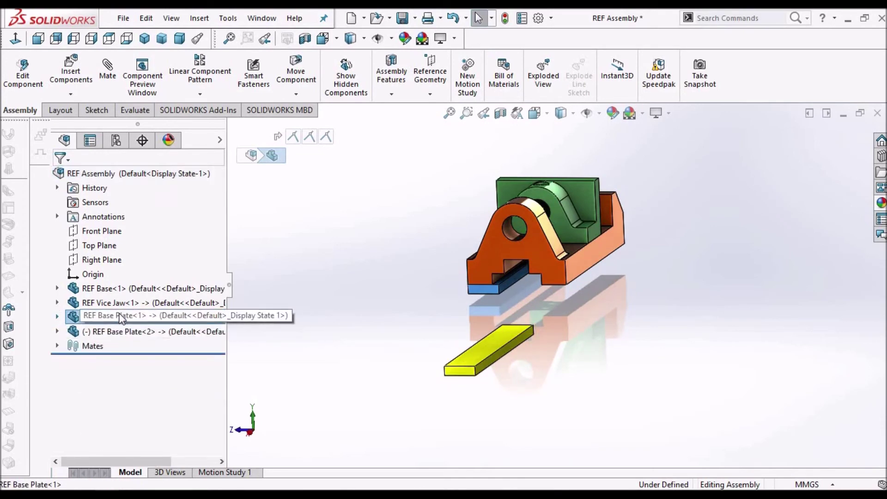
right_click(121, 318)
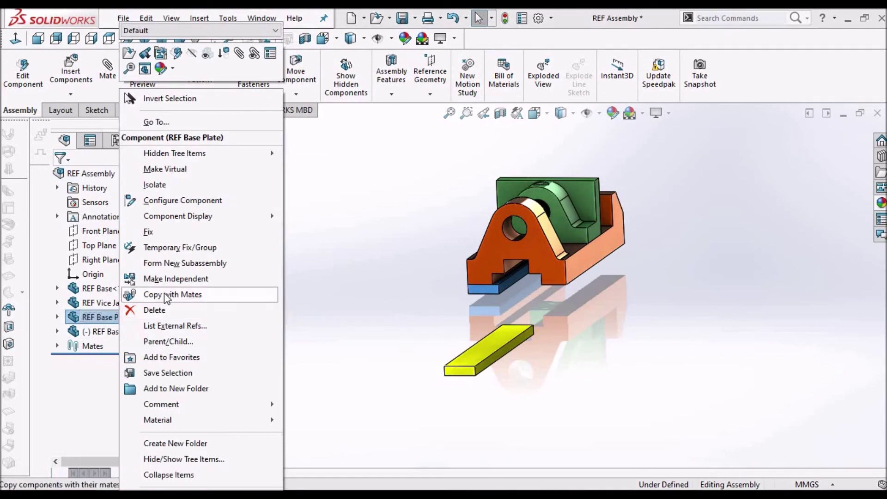
left_click(98, 322)
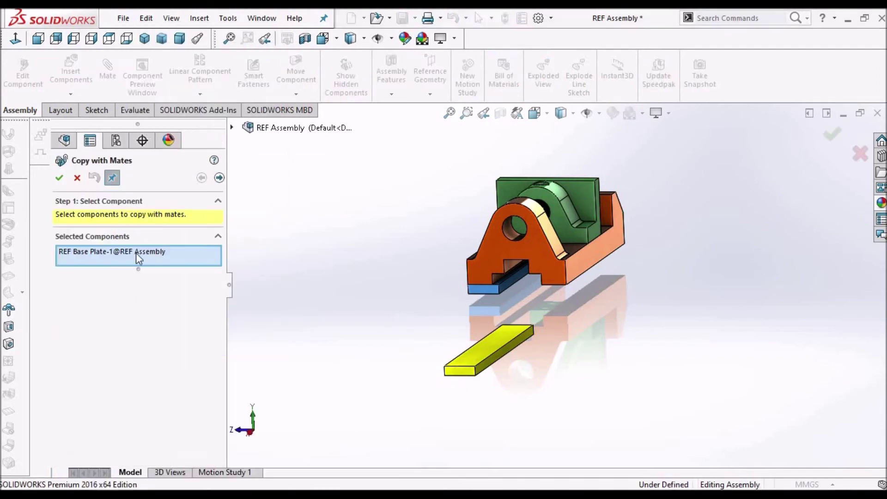
left_click(219, 178)
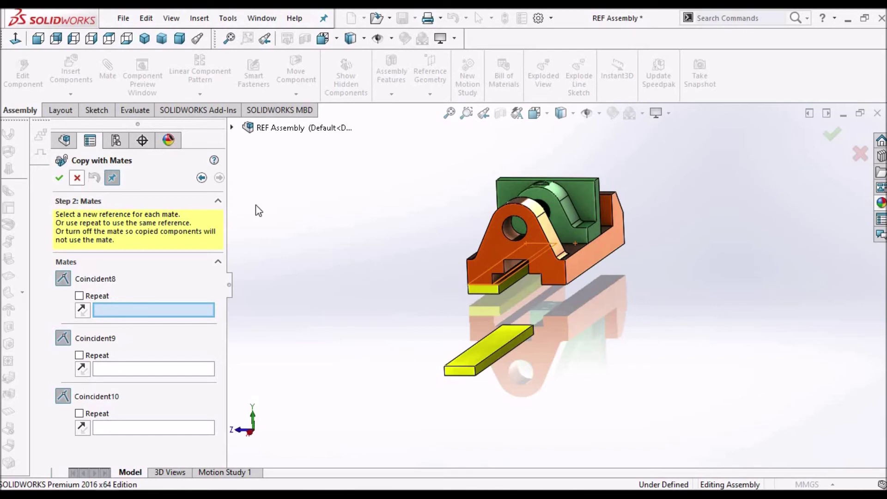
key("Escape")
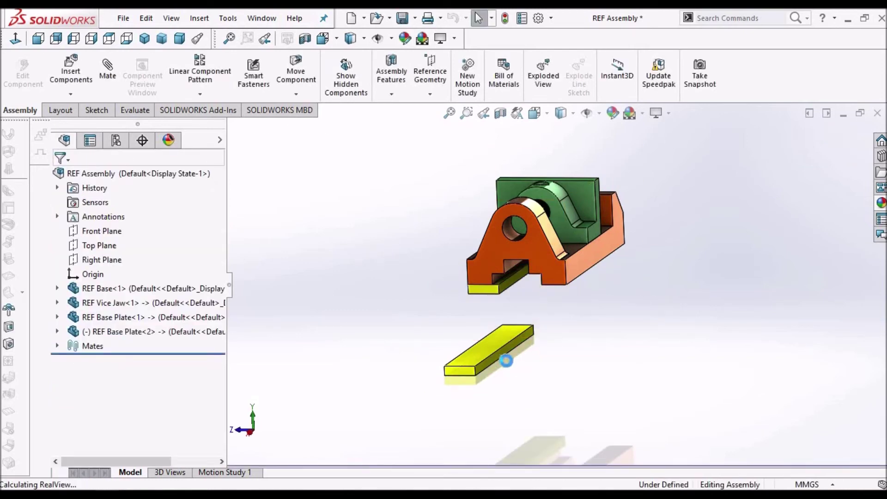
Mate the second base plate's long side face coincident with the vice base's outer side face opposite the first plate.
scroll(526, 346, "down", 3)
left_click(525, 325)
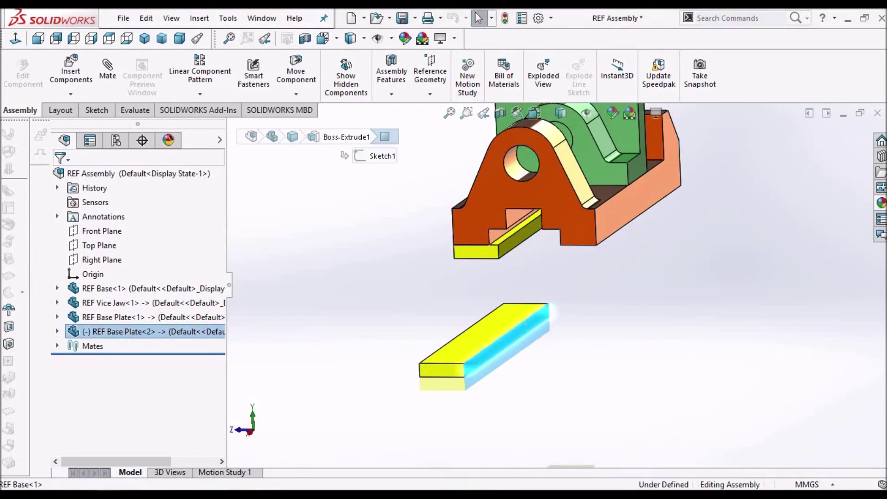
left_click(623, 210, "ctrl")
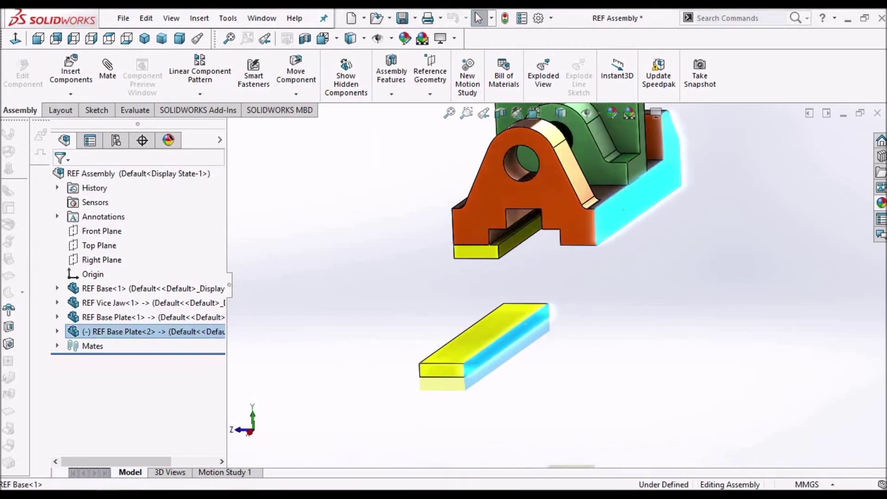
left_click(109, 74)
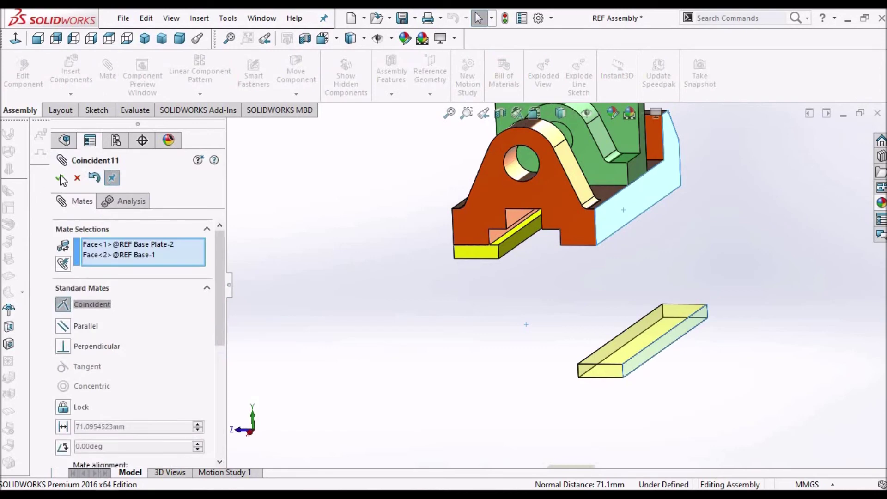
left_click(60, 177)
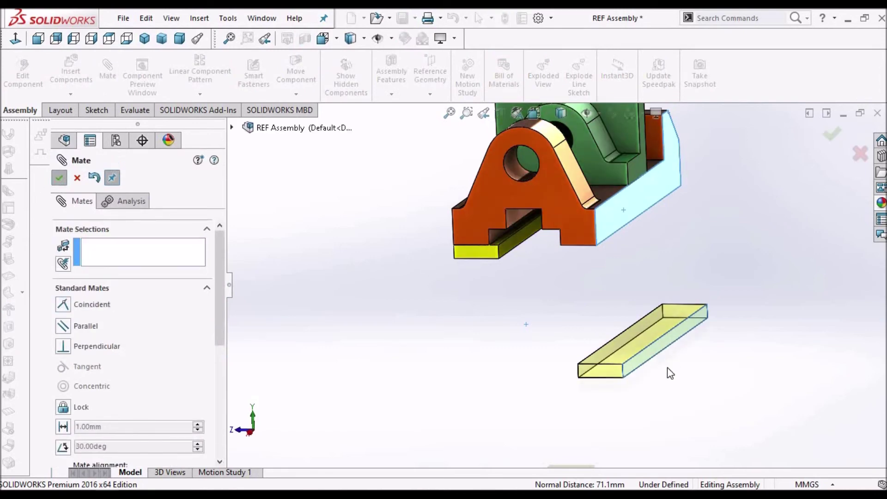
Mate the second plate's end face coincident with the base's screw-support end face, and its upper face coincident with the base's underside.
left_click(608, 375)
left_click(572, 231)
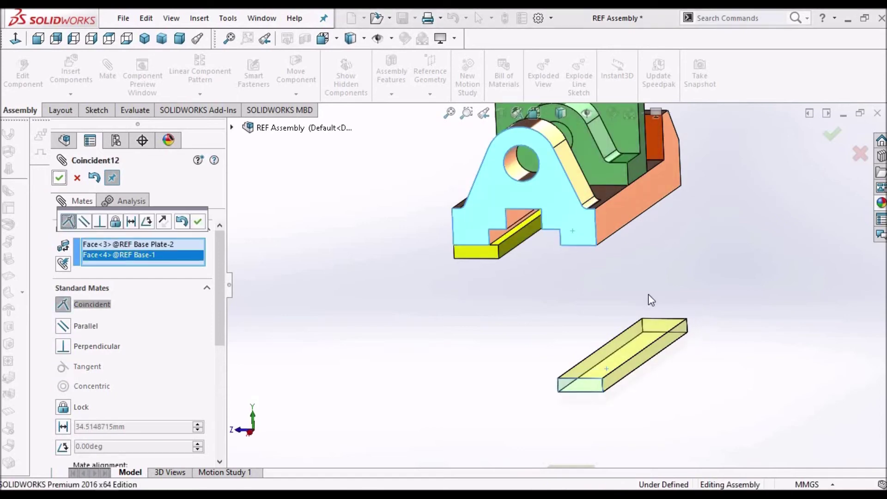
key("Return")
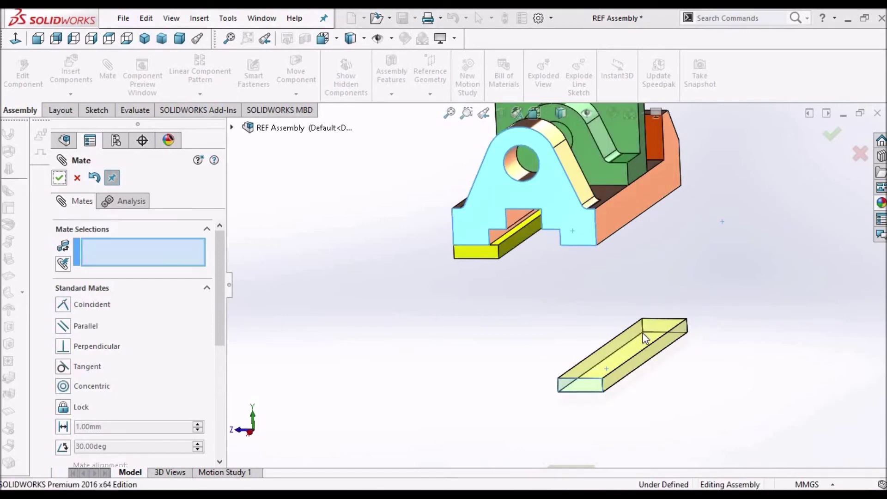
left_click(642, 334)
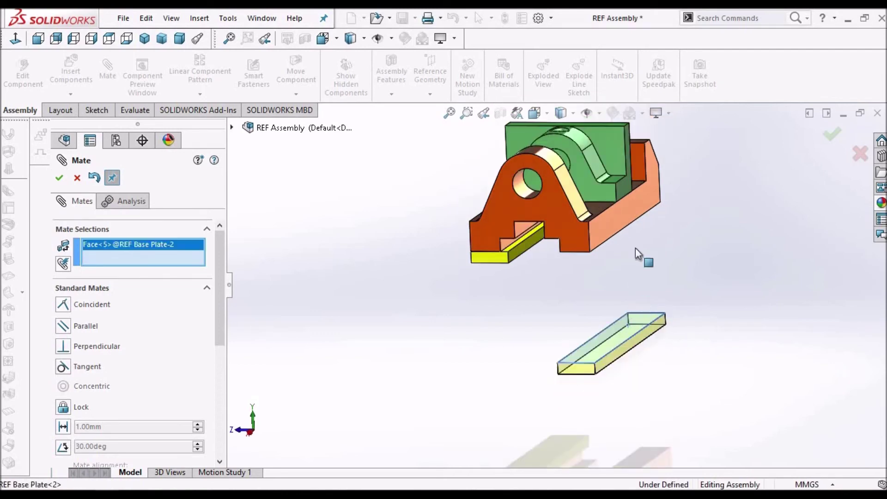
left_click(614, 231)
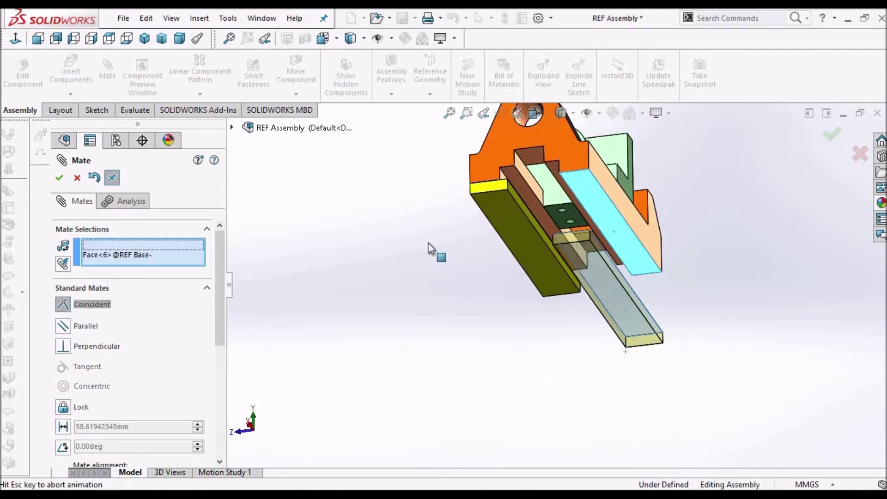
Finish mating the second base plate, show the whole assembly in the dimetric view, and save it.
left_click(78, 179)
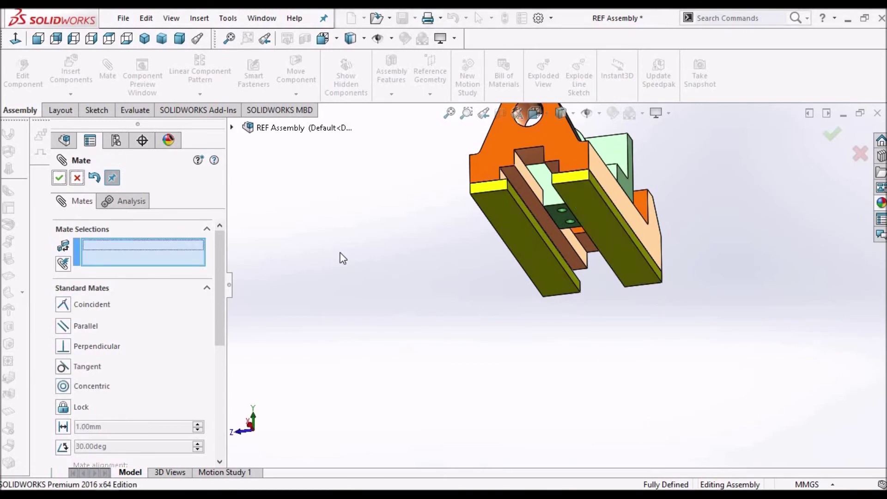
key("Escape")
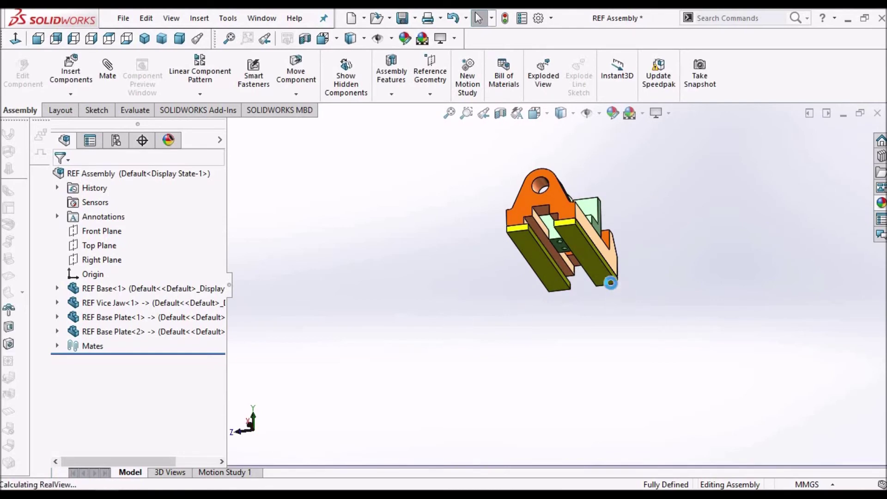
middle_click_drag(618, 293, 583, 252)
key("f")
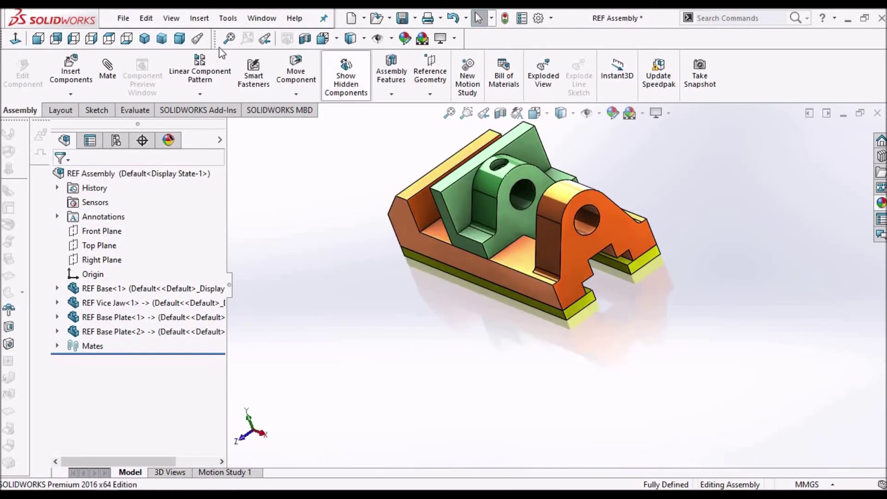
left_click(179, 38)
key("ctrl+s")
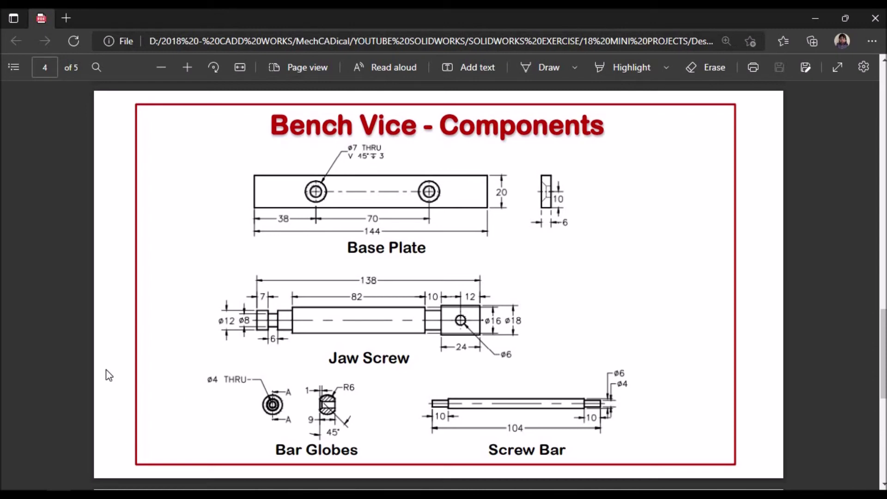
mouse_move(59, 493)
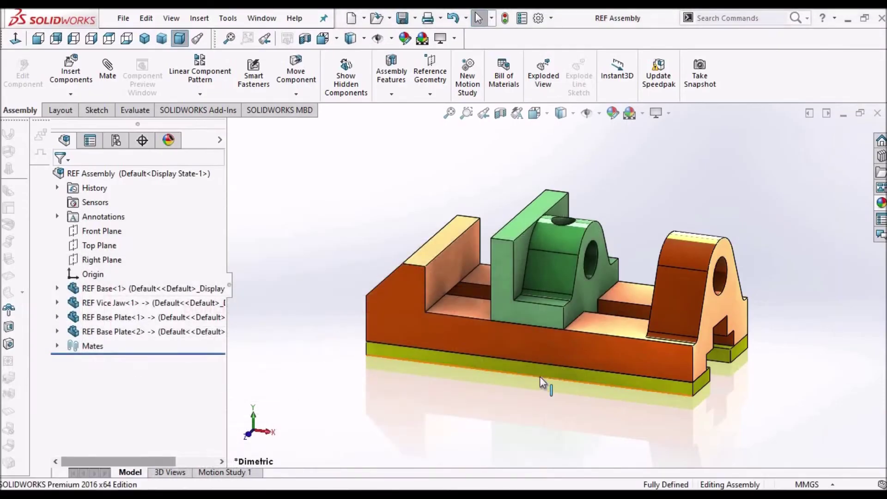
left_click(543, 372)
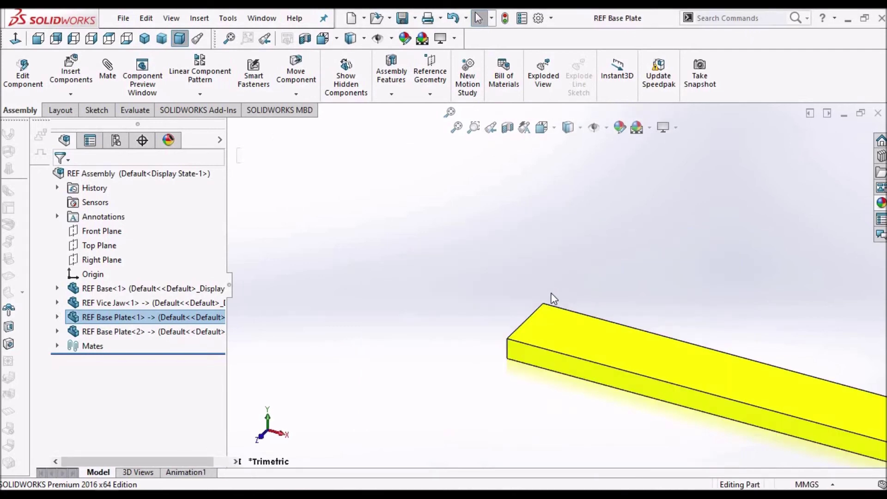
scroll(617, 318, "down", 3)
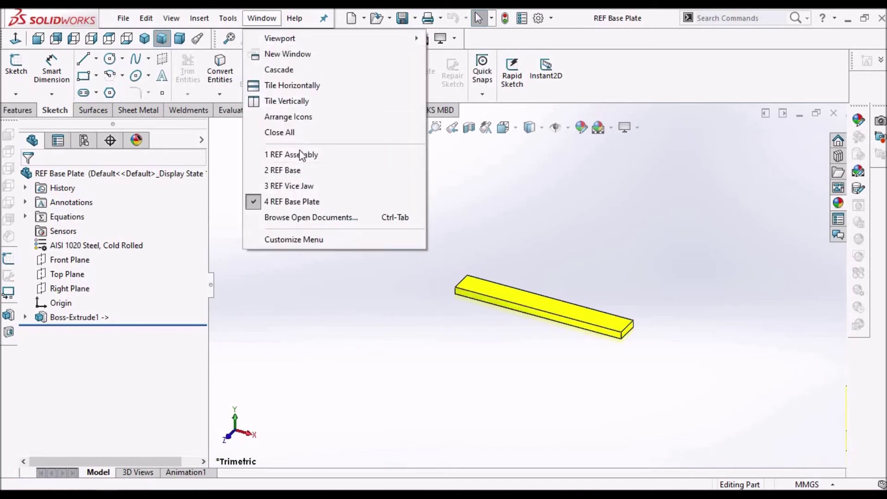
left_click(306, 153)
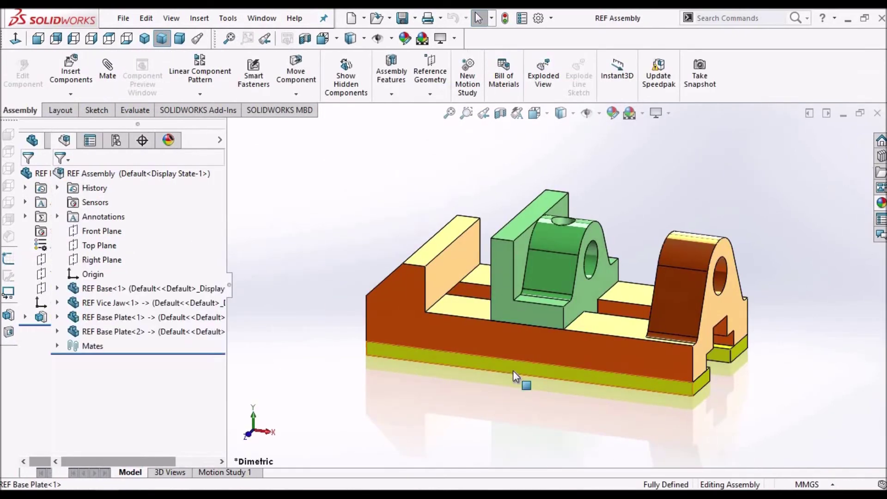
Edit the first base plate in the context of the assembly, with its underside in view and its features expanded in the tree.
left_click(512, 371)
left_click(596, 296)
middle_click_drag(631, 328, 620, 187)
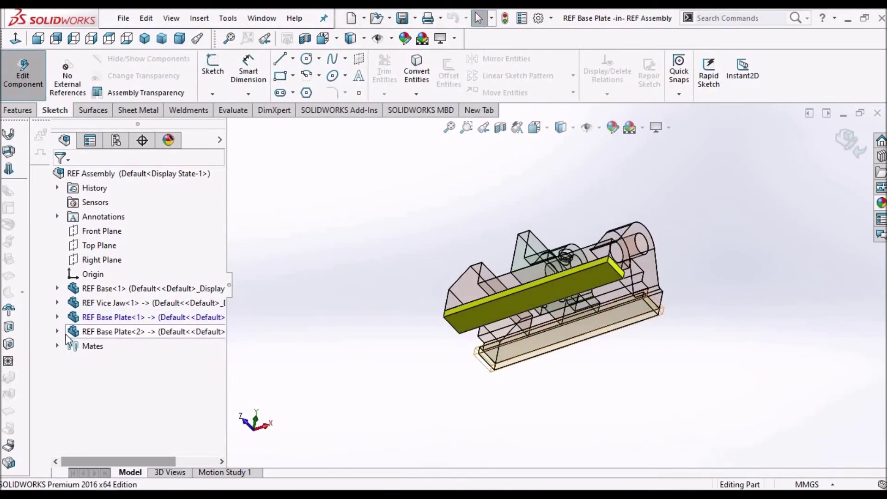
left_click(57, 317)
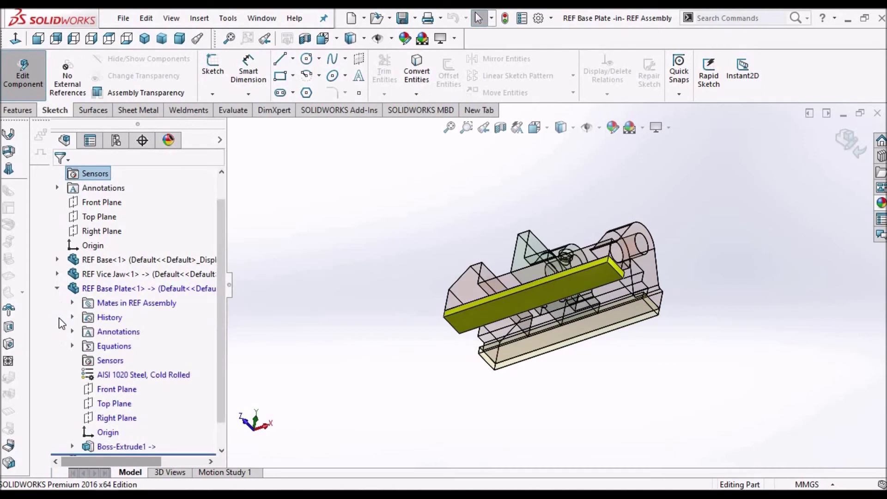
scroll(128, 356, "down", 1)
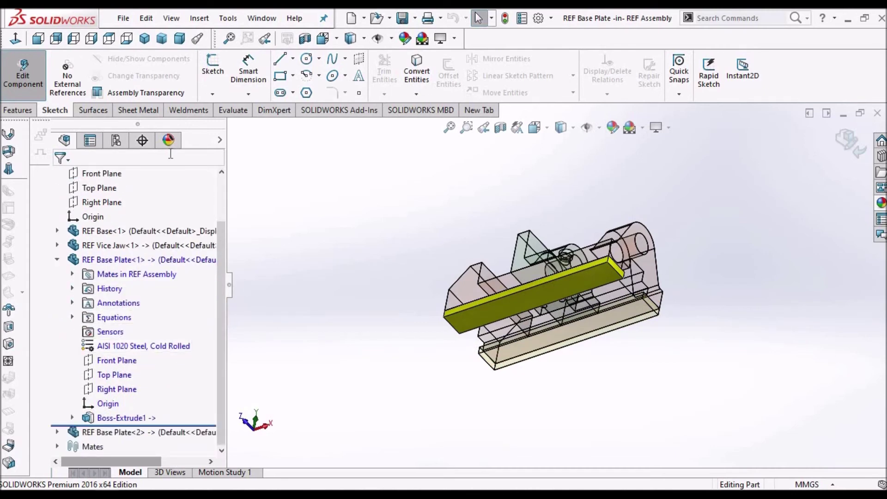
Start a Hole Wizard countersunk hole in the base plate, using BSI, CTSK Flat - BS EN ISO 7046-1, size M6.
left_click(18, 113)
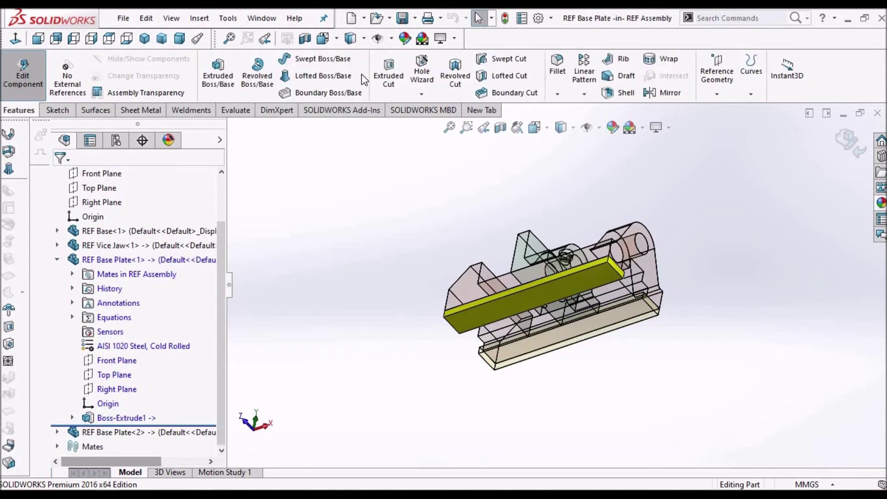
left_click(422, 73)
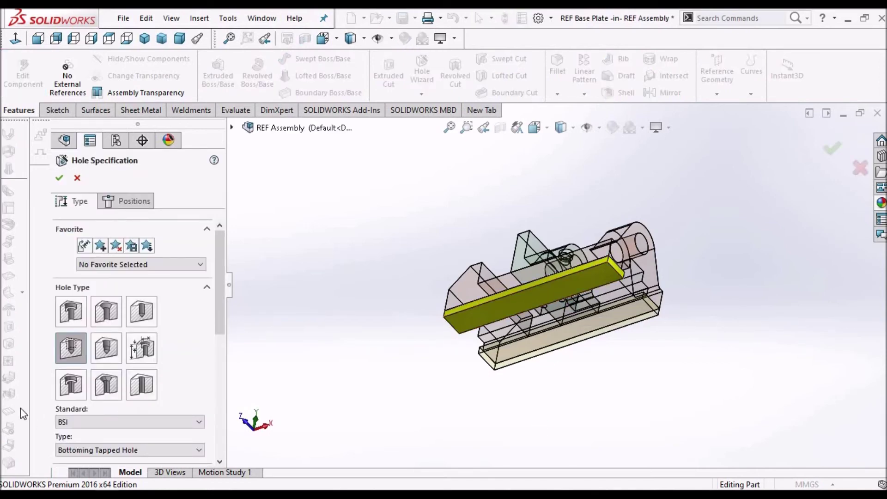
left_click(115, 309)
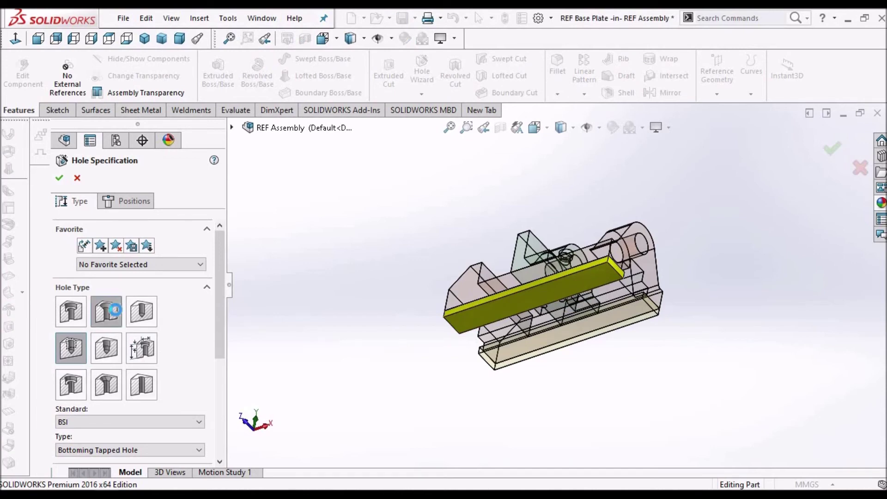
left_click_drag(223, 339, 229, 451)
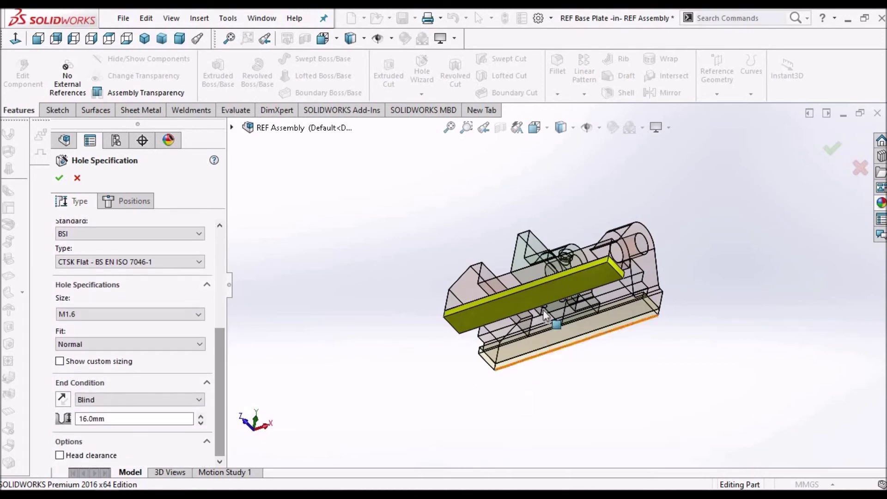
left_click(199, 316)
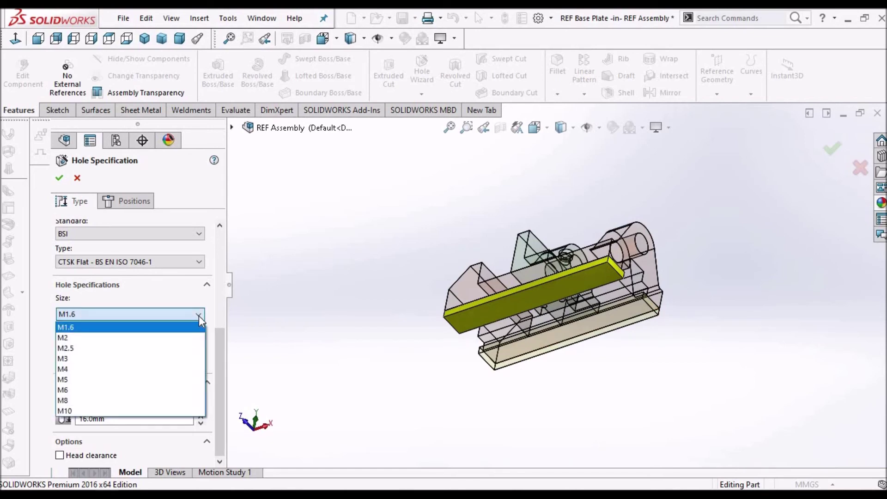
left_click(158, 391)
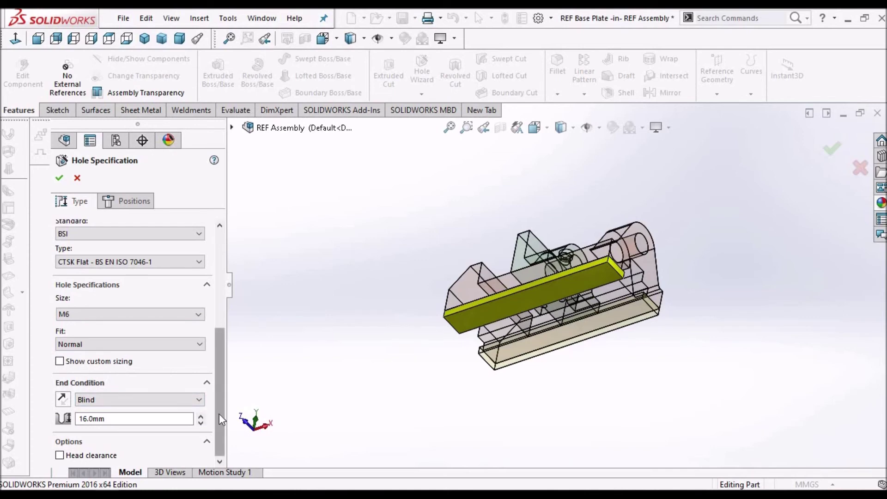
Try the Through All end condition for the countersunk hole and return it to Blind.
left_click(198, 400)
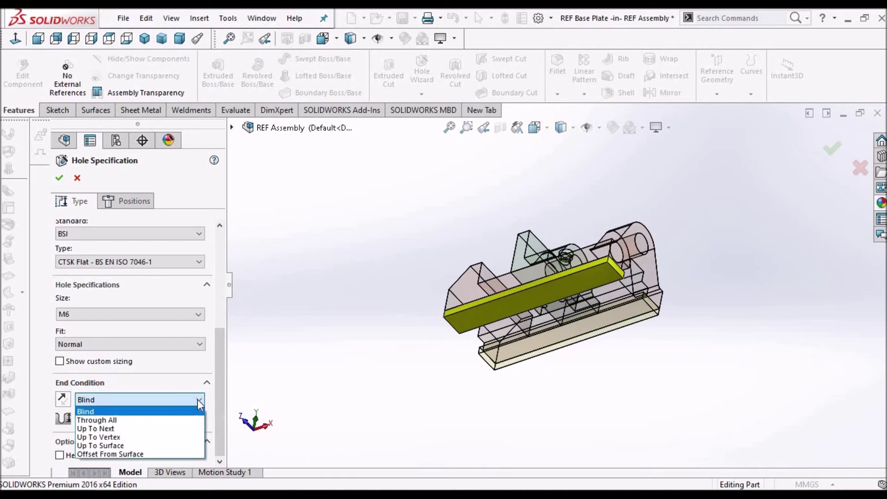
left_click(177, 420)
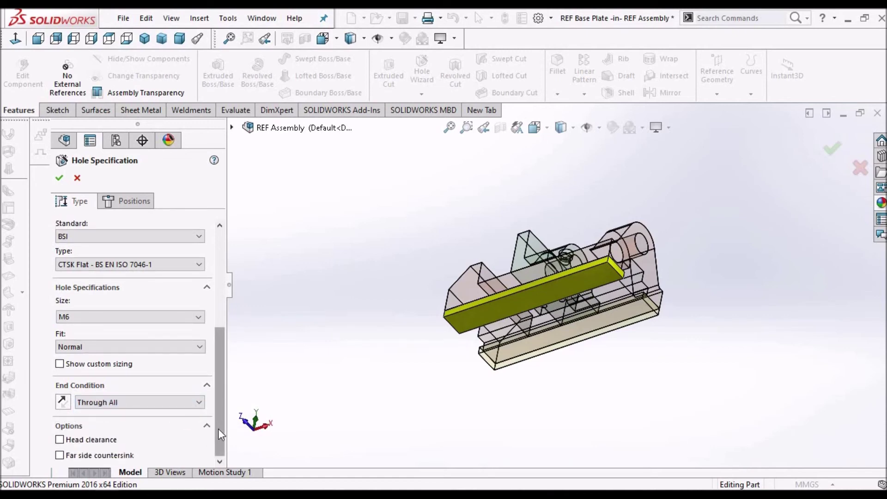
left_click(194, 403)
left_click(178, 414)
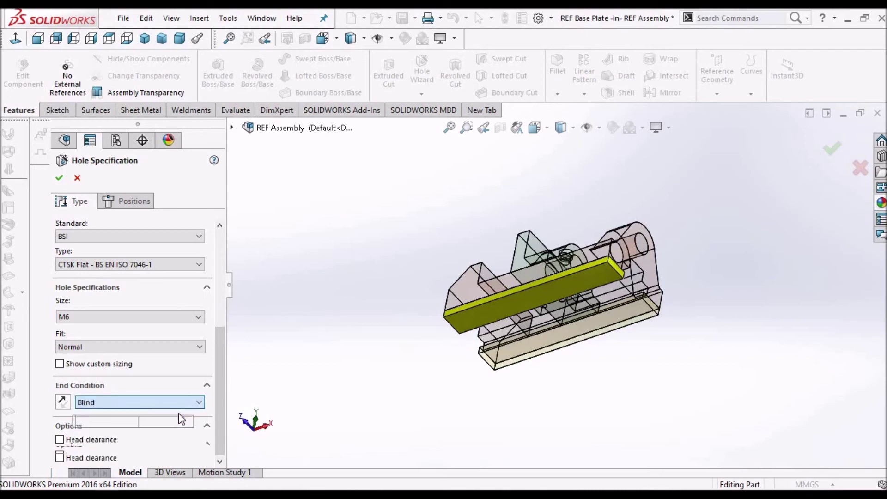
left_click(220, 462)
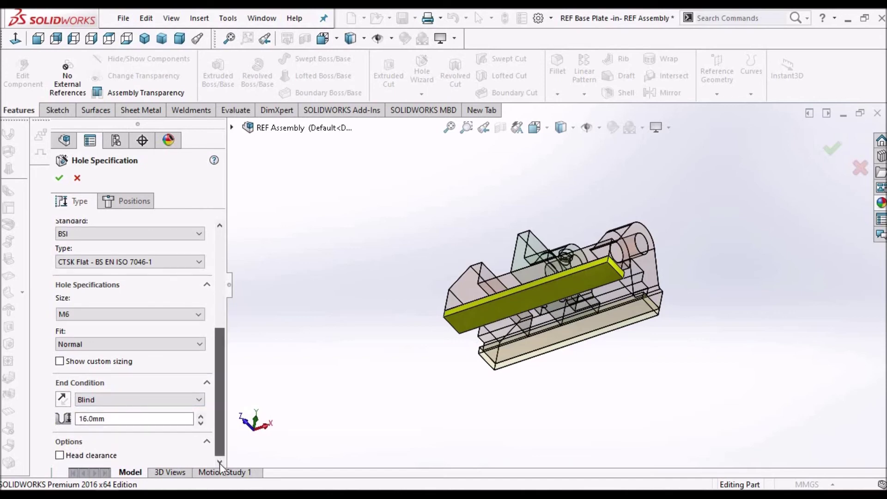
Enable custom sizing for the countersunk hole and set its through hole diameter to 7 mm.
left_click(63, 362)
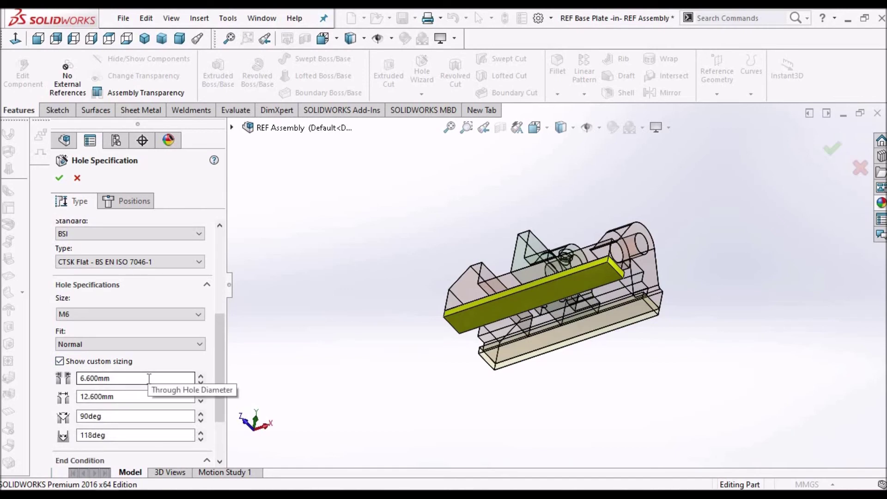
left_click(149, 378)
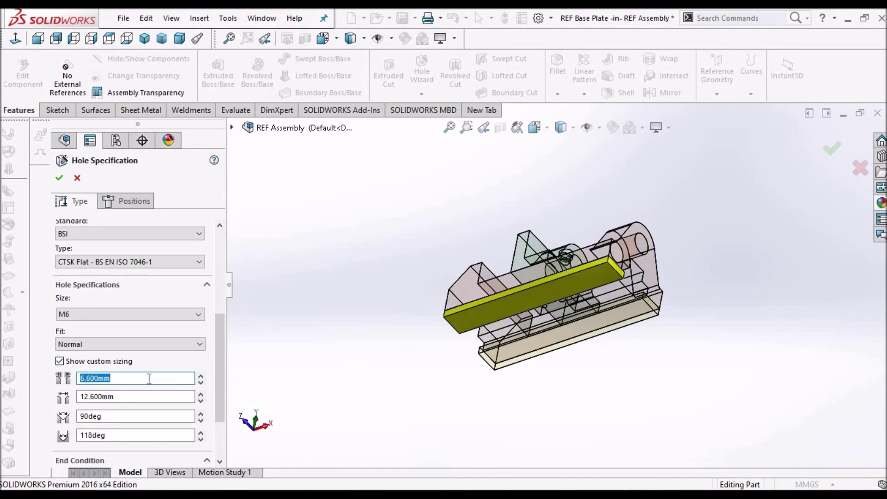
type("7")
key("Return")
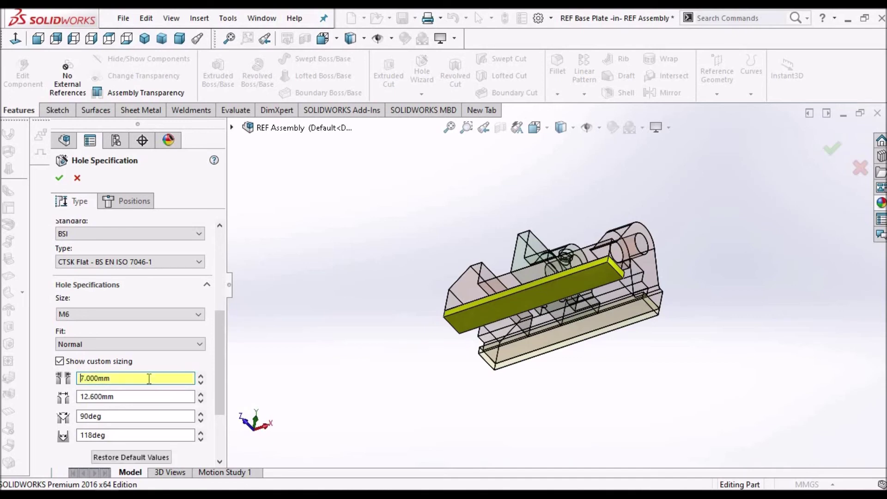
left_click(150, 395)
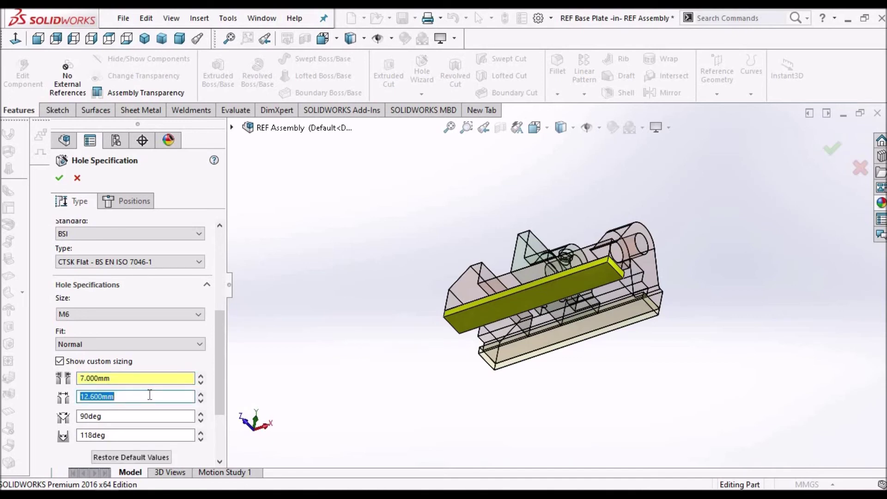
left_click(142, 434)
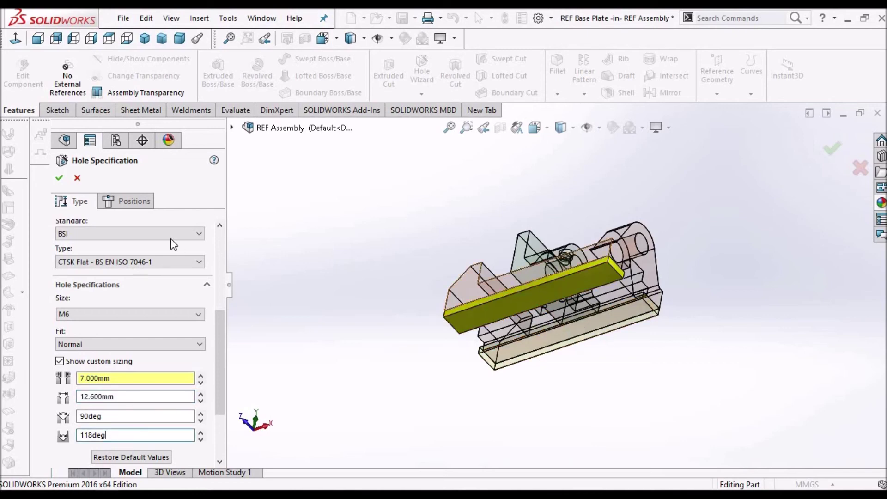
Place the first countersunk hole freely on the base plate's underside, view that face straight on, and leave the Point tool.
left_click(496, 310)
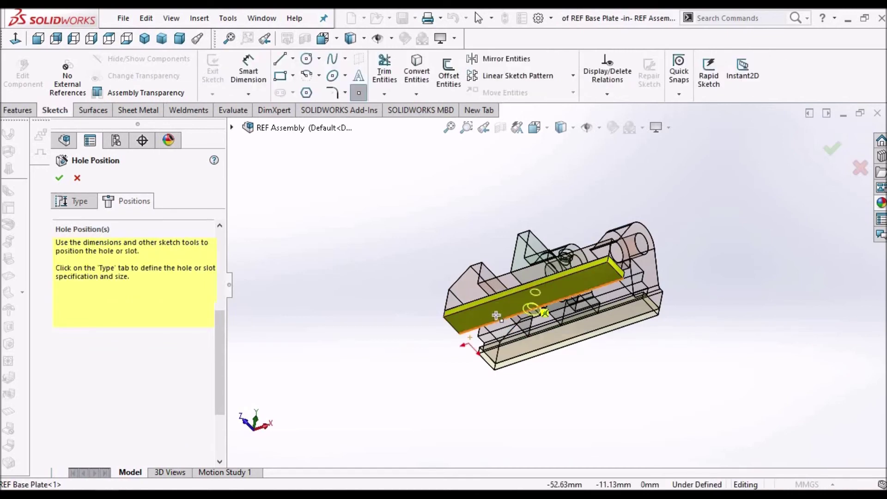
scroll(491, 317, "down", 3)
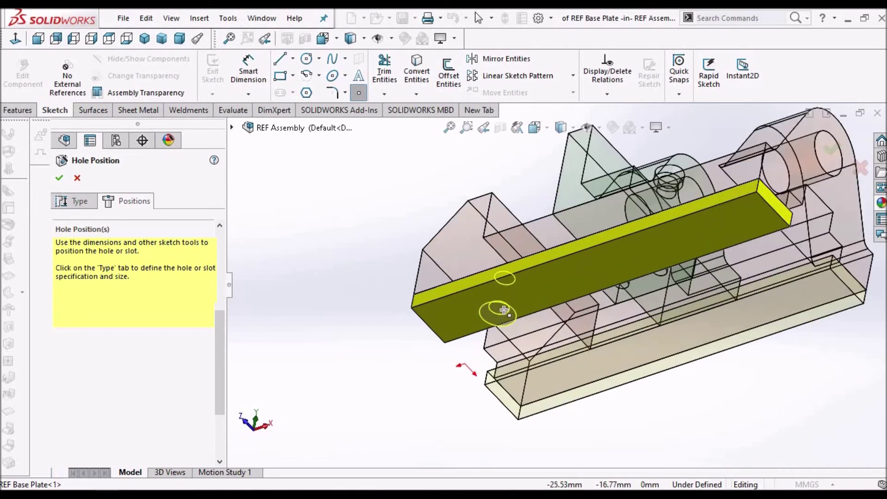
scroll(521, 294, "down", 3)
left_click(536, 294)
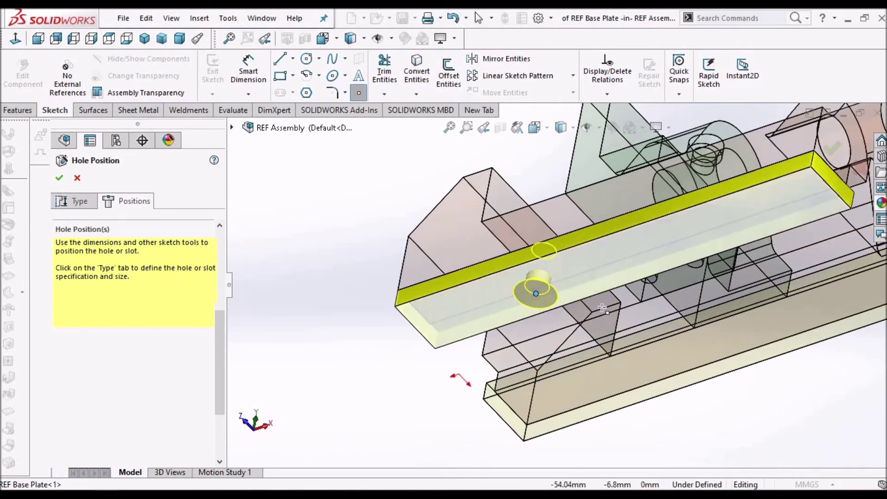
left_click(16, 39)
left_click(722, 370)
right_click(259, 178)
left_click(289, 187)
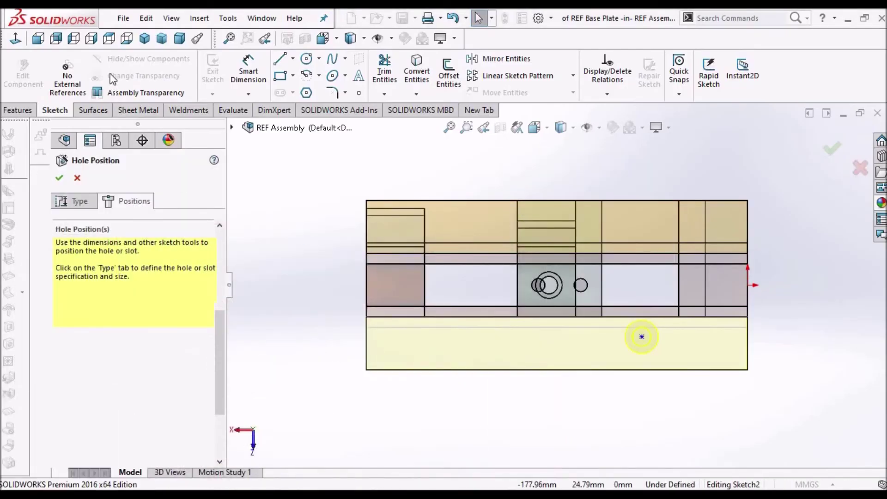
Place a second hole point on the same plate face, towards the end opposite the first hole.
left_click(358, 93)
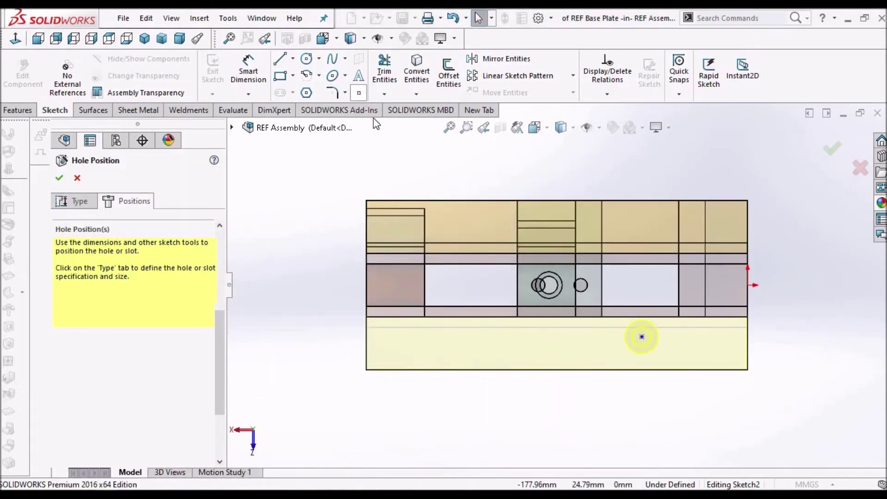
left_click(467, 347)
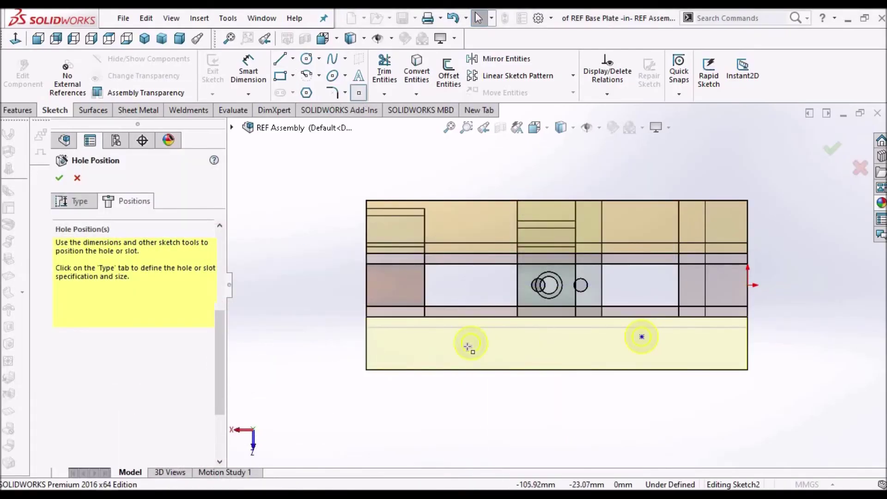
right_click(281, 209)
left_click(305, 213)
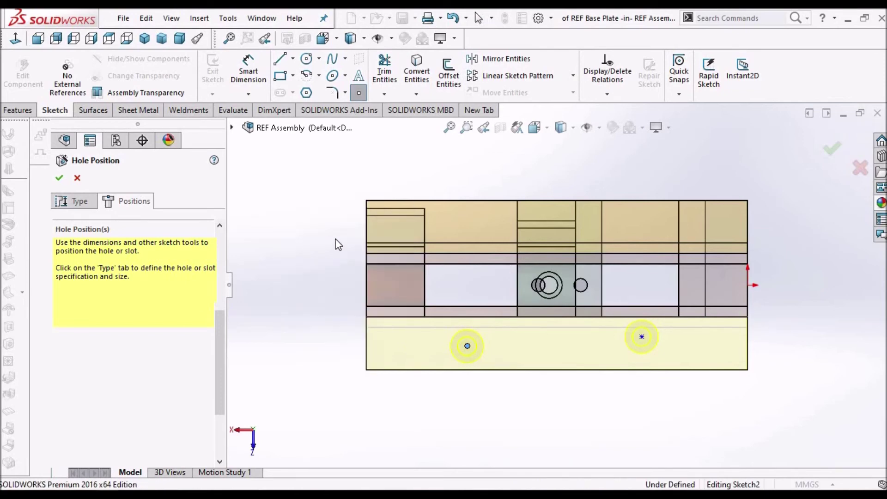
Make both hole points horizontal with the midpoint of the base plate's end edge.
right_click(748, 341)
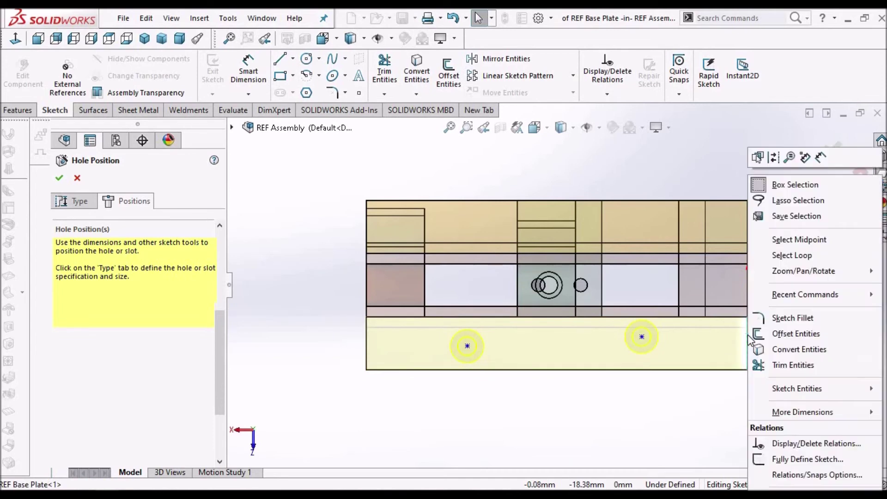
left_click(802, 240)
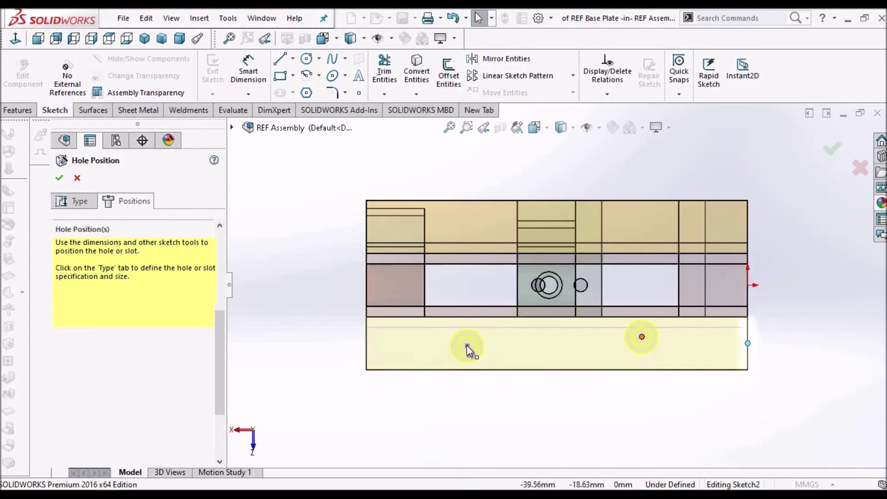
left_click(467, 345)
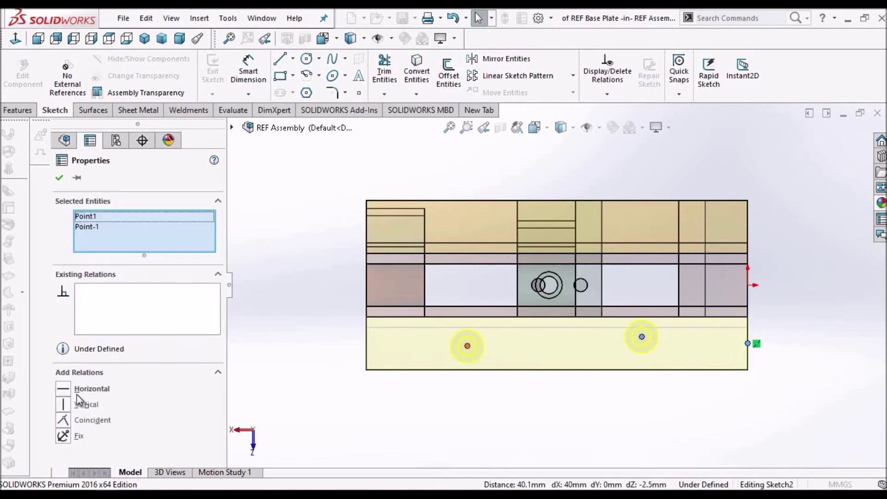
left_click(68, 389)
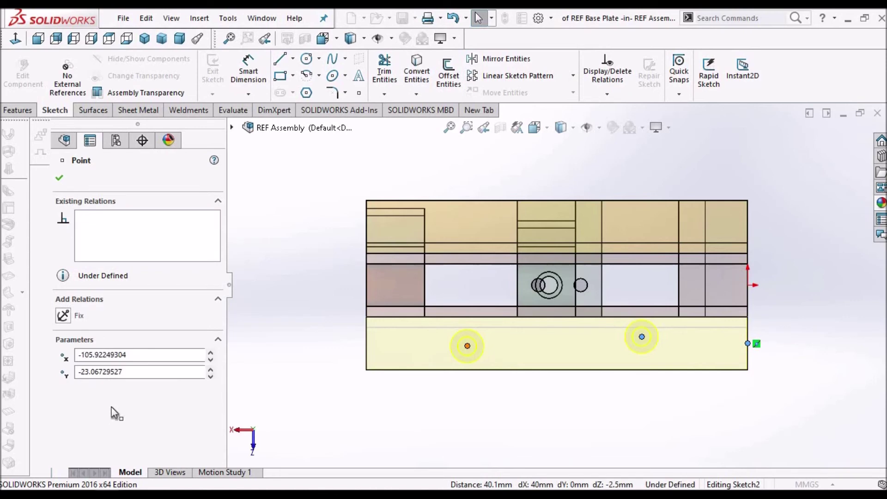
left_click(65, 390)
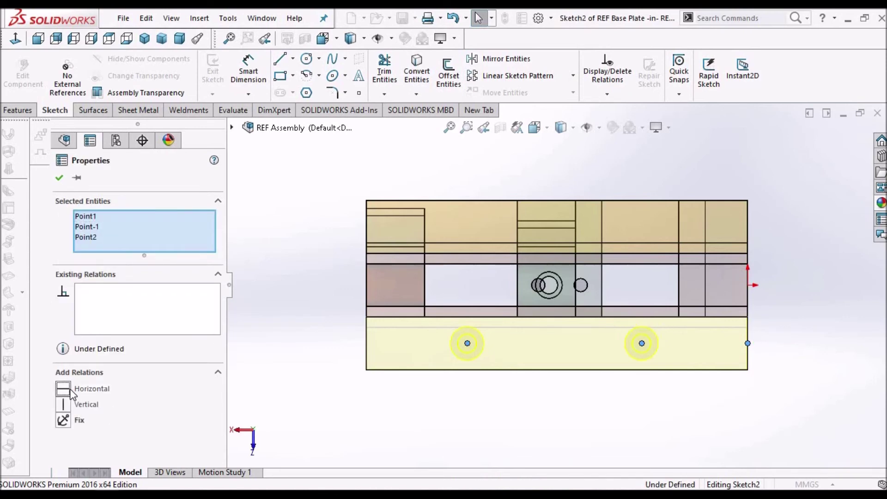
left_click(59, 178)
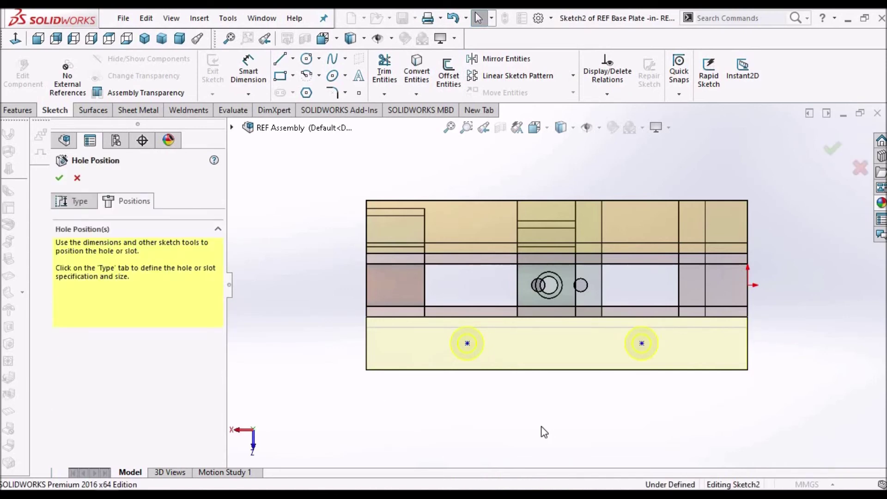
Dimension the spacing between the two hole points and set it to 70 mm.
left_click(248, 69)
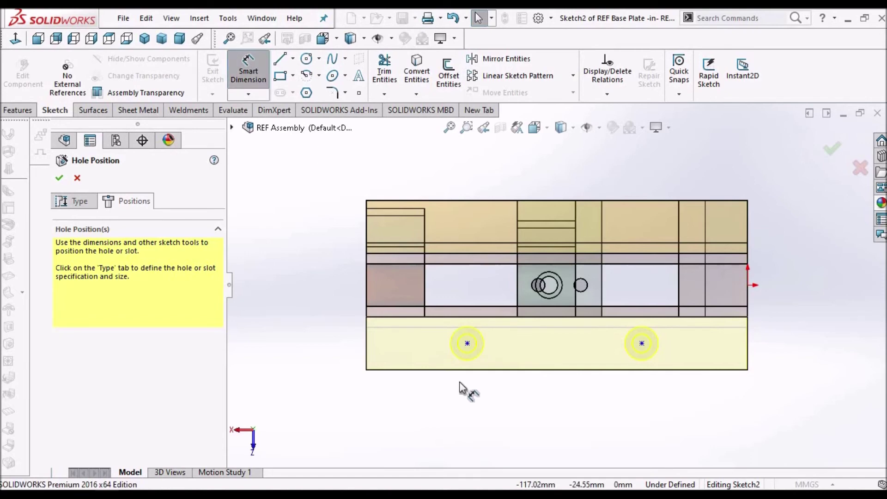
left_click(467, 344)
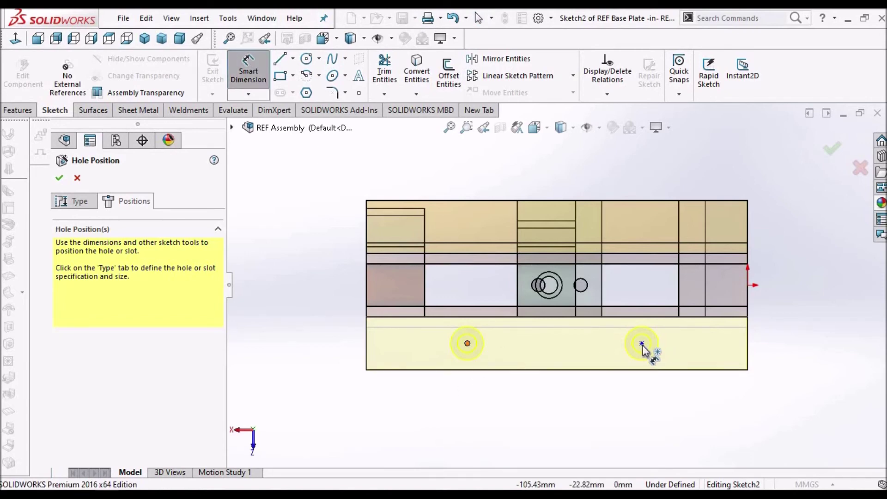
left_click(642, 344)
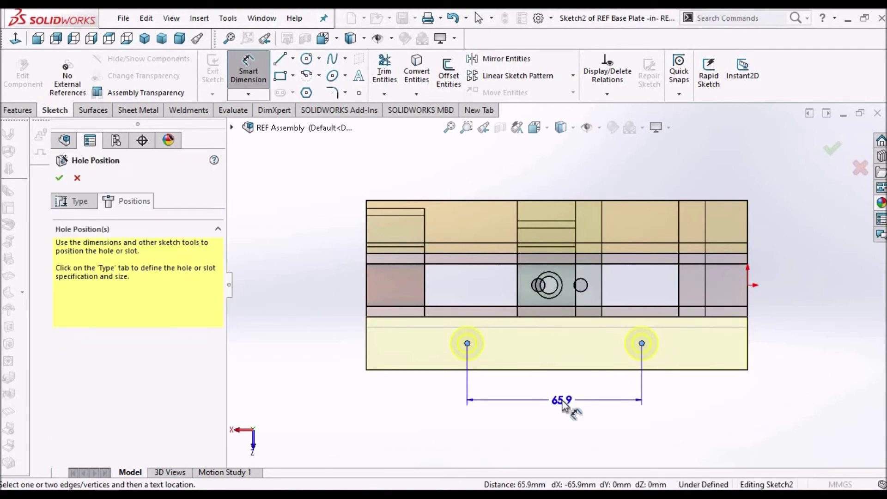
left_click(562, 400)
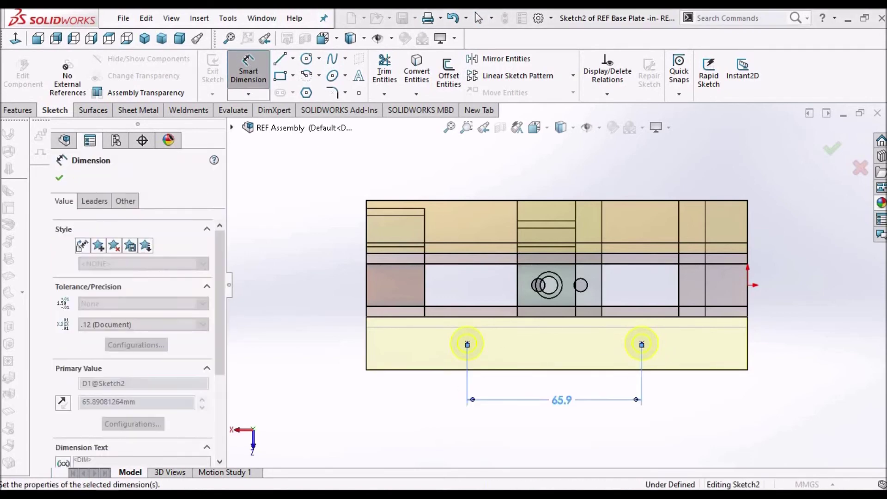
type("70")
key("Return")
left_click(714, 412)
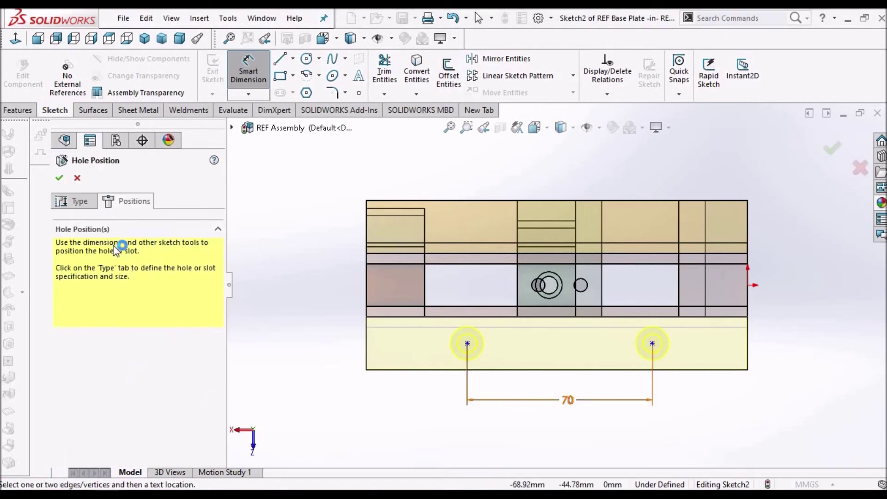
Locate the nearer hole point 38 mm from the plate's end edge, accept the countersunk holes, and return to editing the assembly.
left_click(367, 344)
left_click(467, 344)
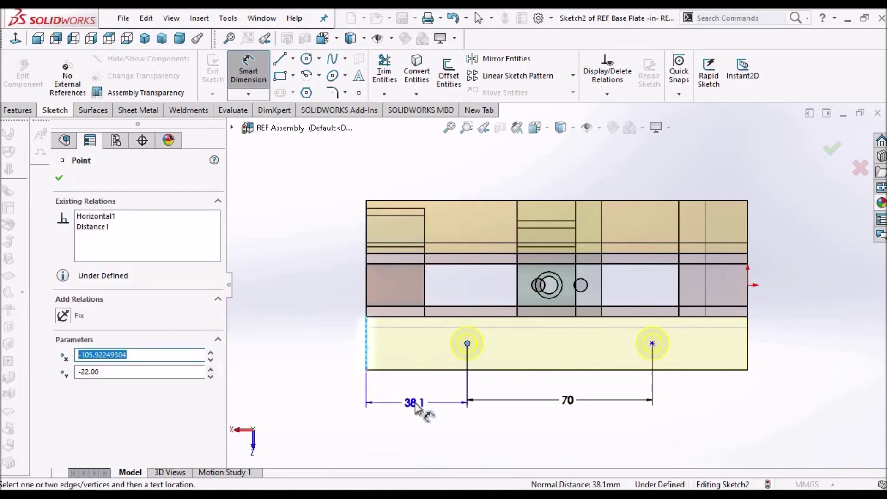
left_click(415, 404)
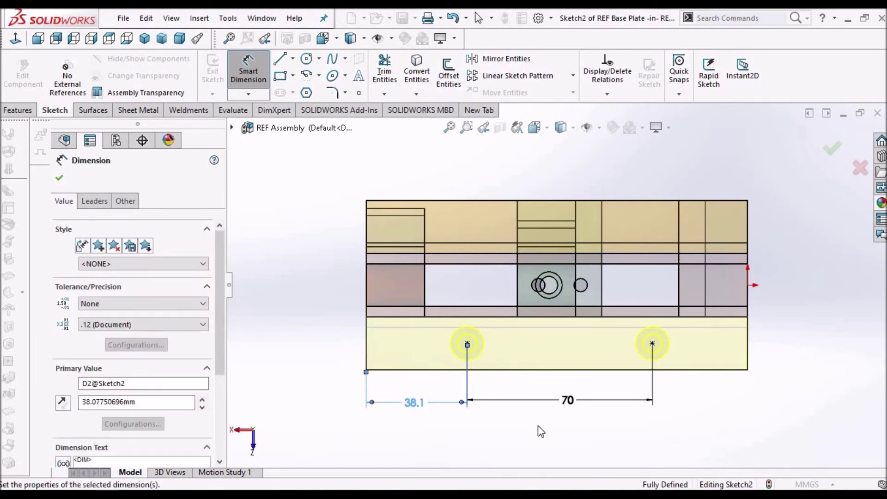
type("38")
key("Return")
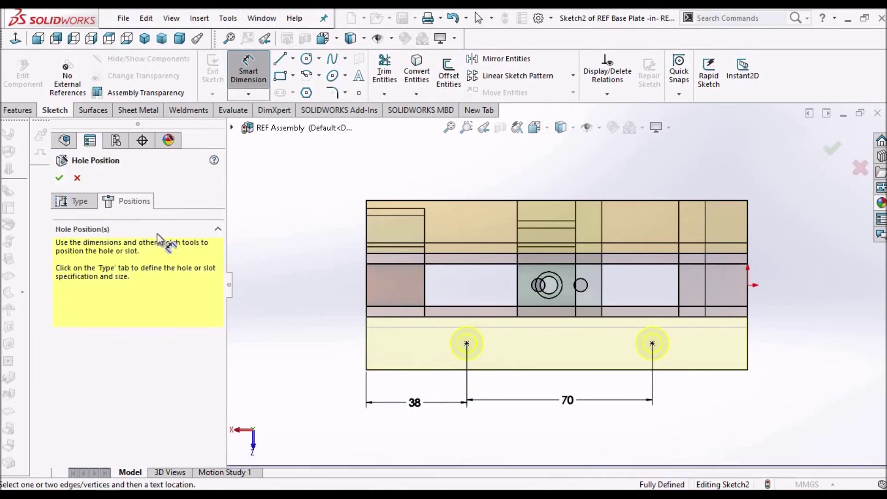
left_click(60, 179)
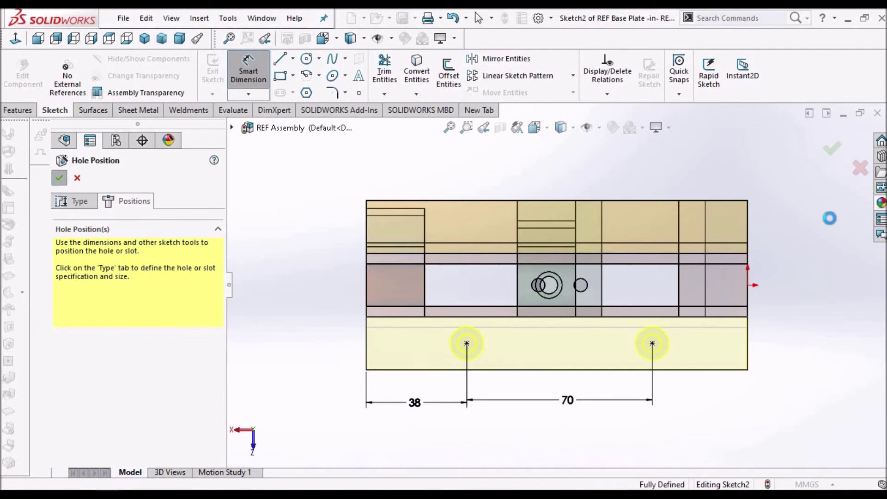
left_click(832, 149)
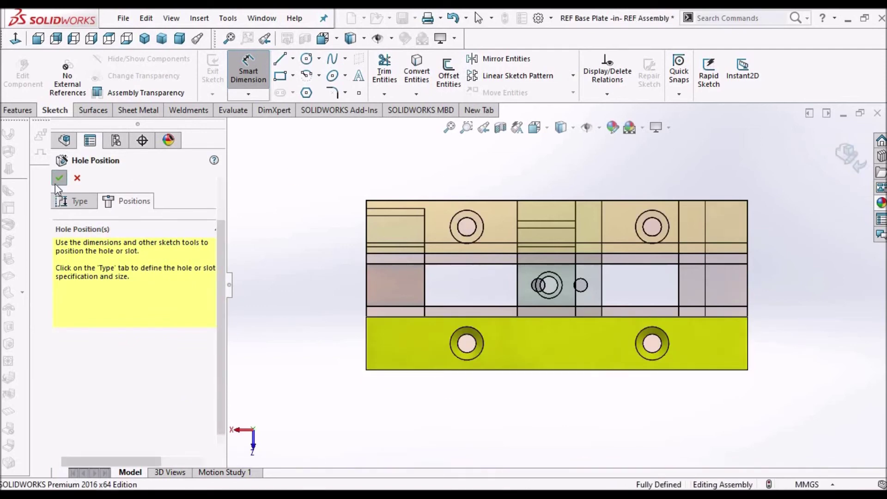
Examine the countersunk holes in both base plates from below and return to the dimetric view.
middle_click_drag(574, 265, 498, 330)
scroll(389, 340, "down", 3)
middle_click_drag(531, 303, 535, 360)
scroll(520, 283, "up", 3)
scroll(538, 193, "down", 2)
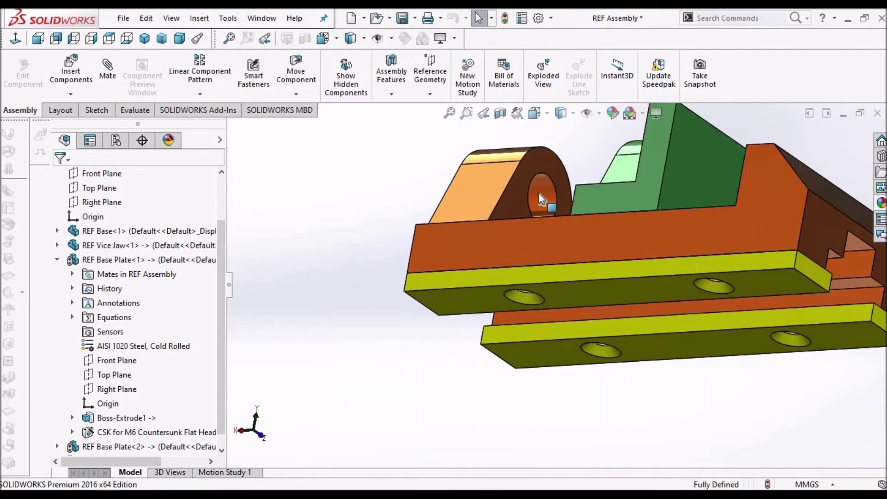
middle_click_drag(620, 279, 501, 41)
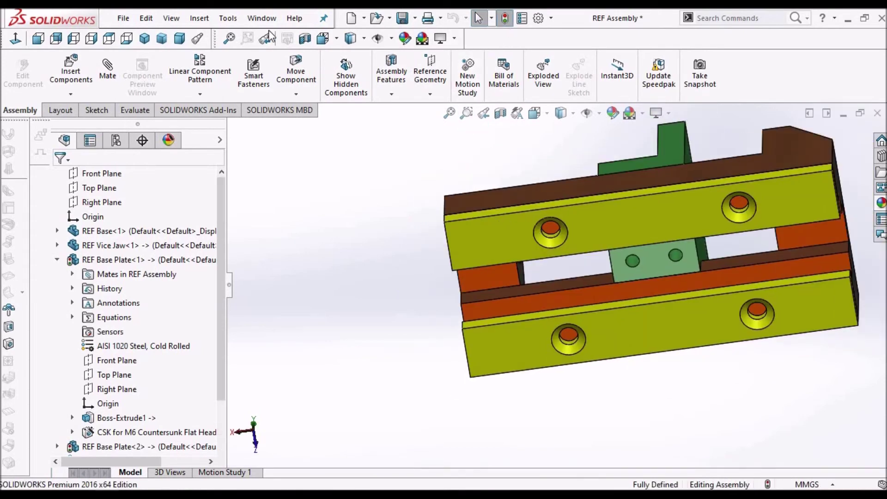
left_click(178, 40)
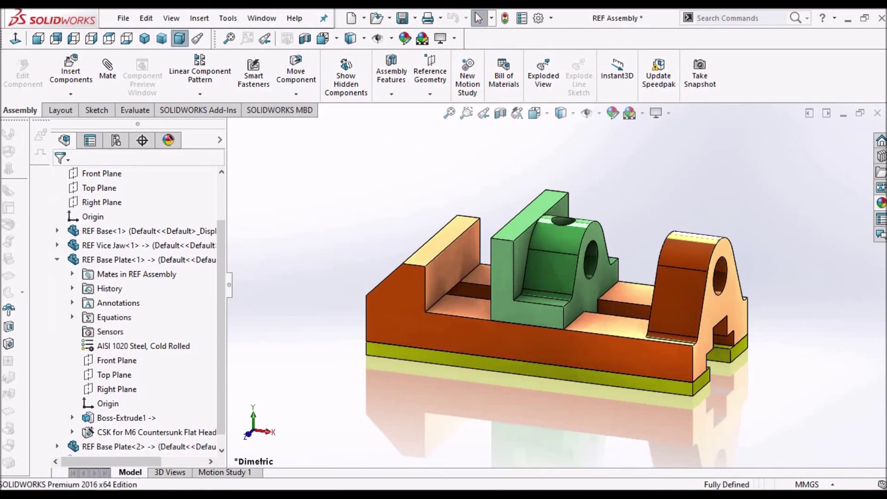
Switch to the PDF drawing, examine the Clamping Plate dimensions on page 5, and return to SOLIDWORKS.
mouse_move(69, 493)
left_click(69, 439)
scroll(531, 327, "down", 1)
scroll(533, 331, "down", 6)
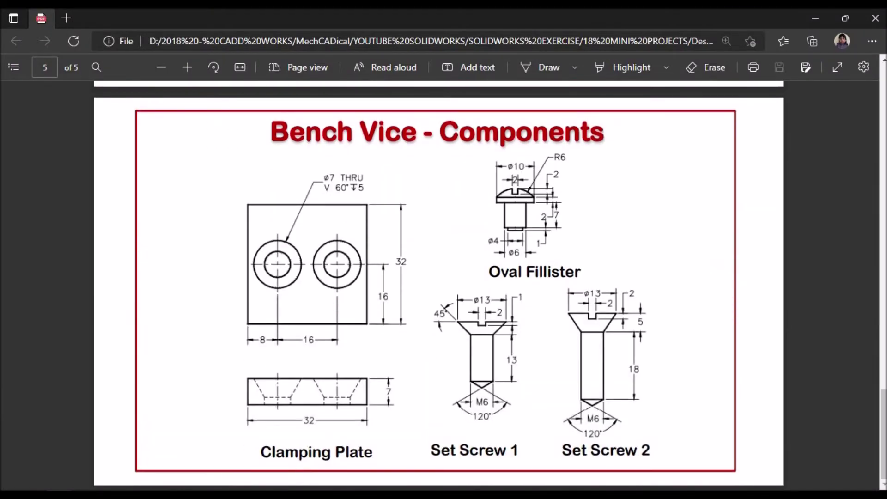
key("alt+Tab")
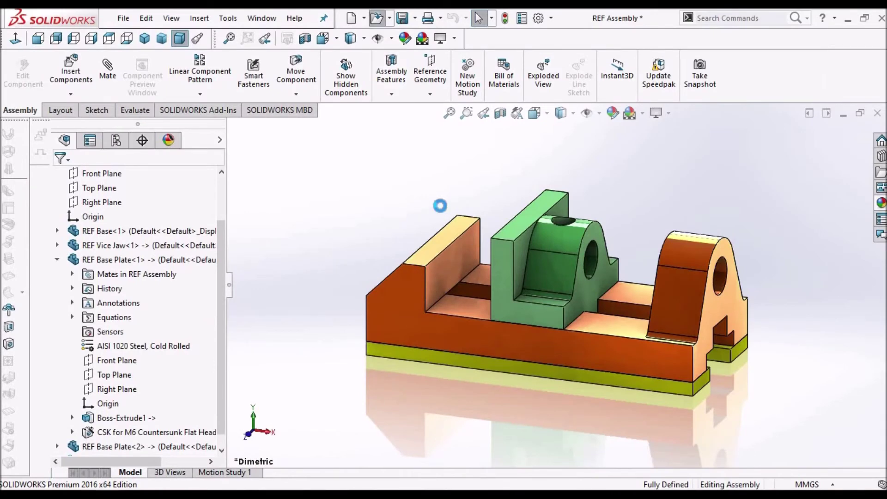
In the REF Clamping Plate part, sketch a center rectangle about 98 by 60 mm on the Top Plane, centred on the origin.
key("ctrl+Tab")
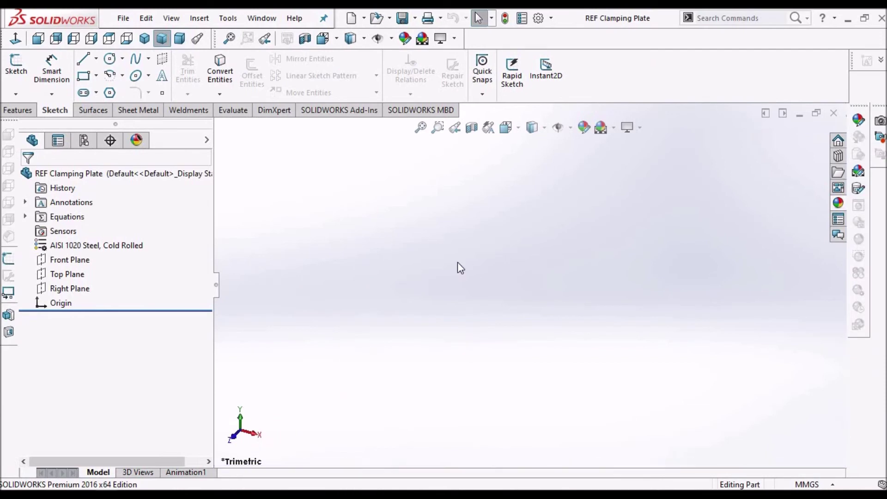
left_click(69, 275)
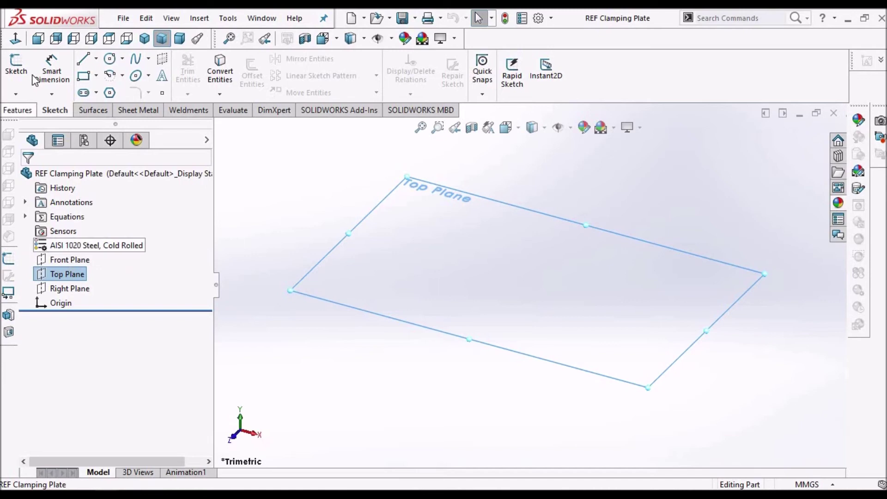
left_click(16, 65)
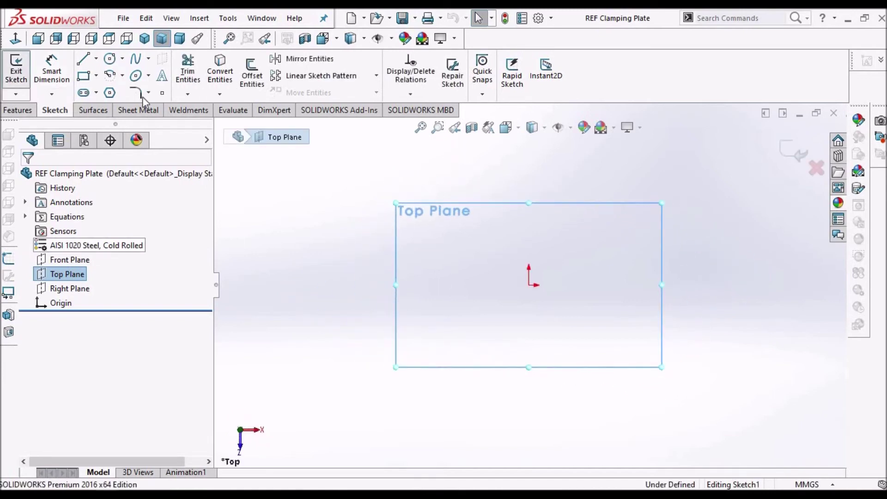
left_click(96, 77)
left_click(130, 107)
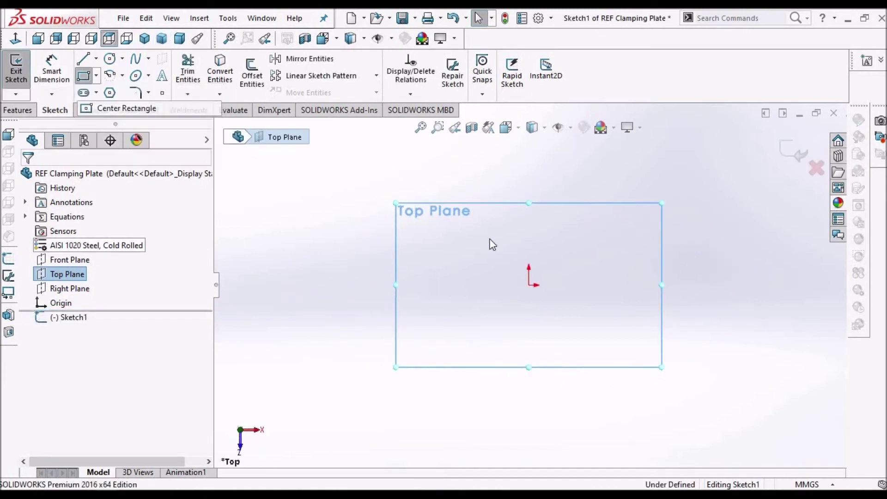
left_click(528, 285)
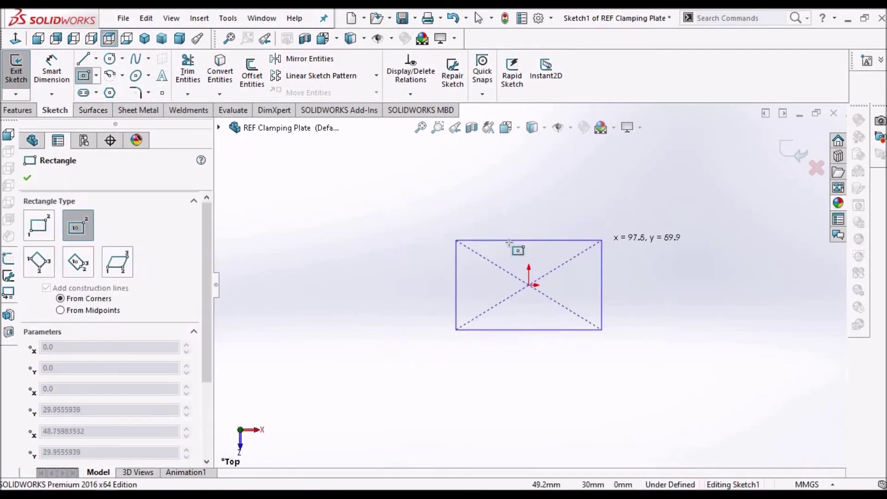
left_click(602, 240)
right_click(382, 229)
left_click(404, 238)
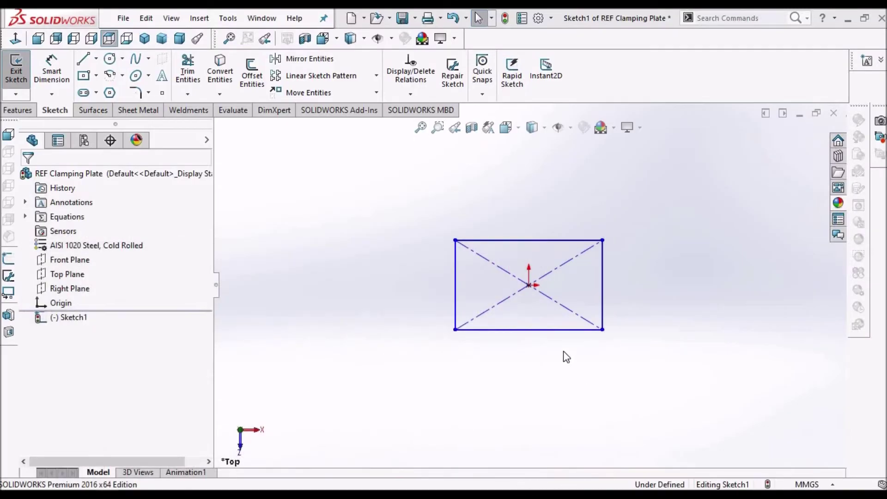
Make two adjacent sides of the rectangle equal in length to turn it into a square.
left_click(604, 291)
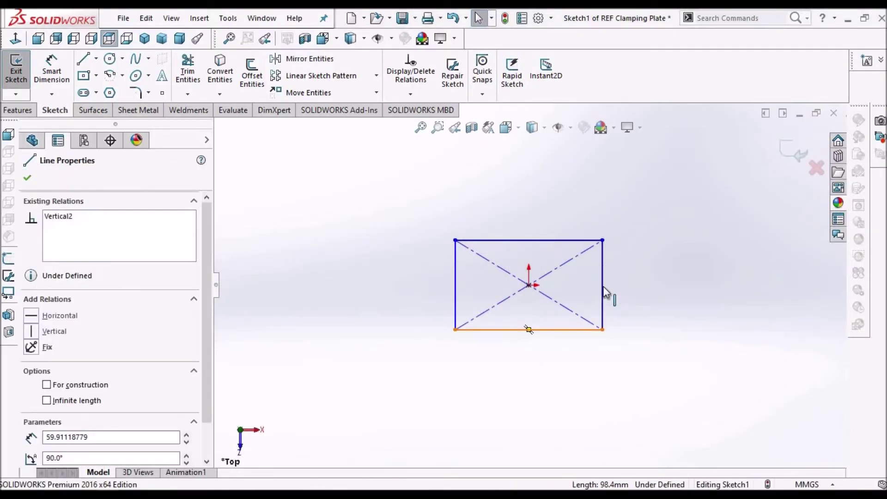
left_click(529, 330, "ctrl")
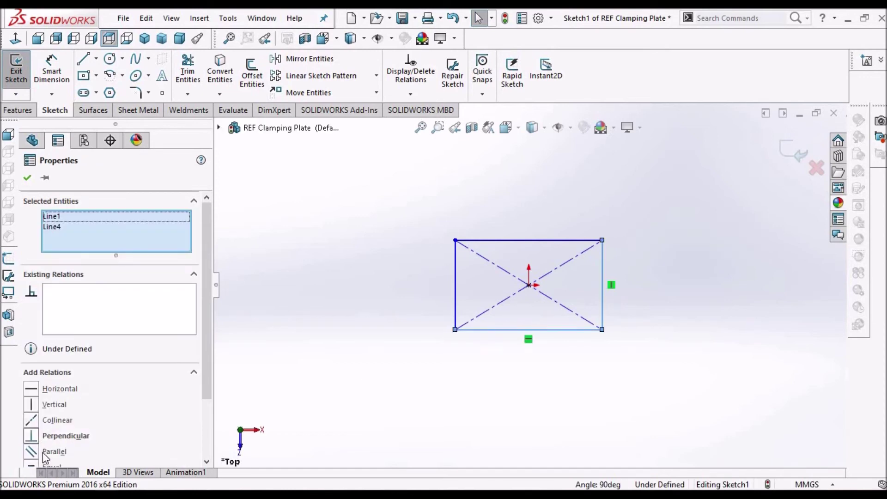
scroll(185, 457, "down", 3)
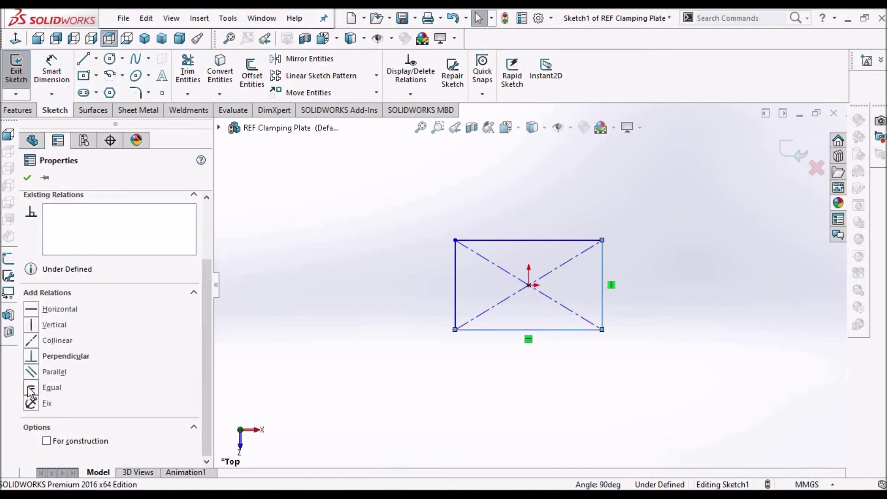
left_click(31, 387)
left_click(27, 178)
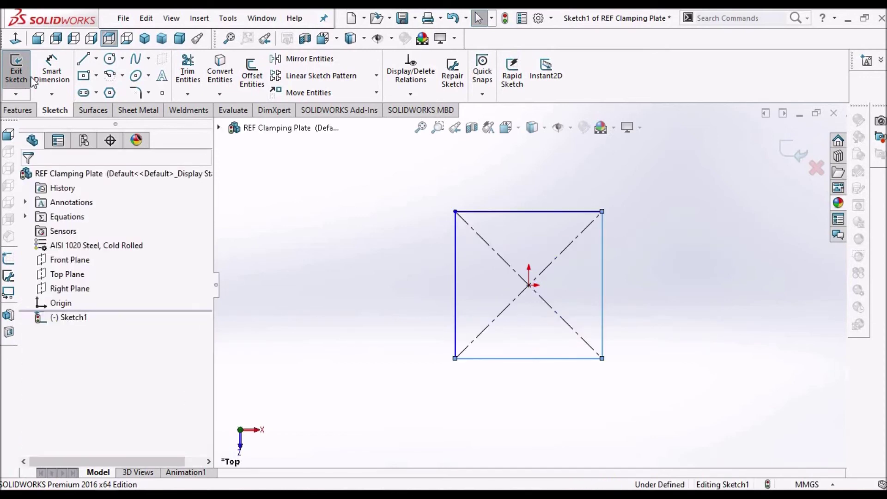
Dimension the square's side as 32 mm and leave the dimension tool.
left_click(544, 358)
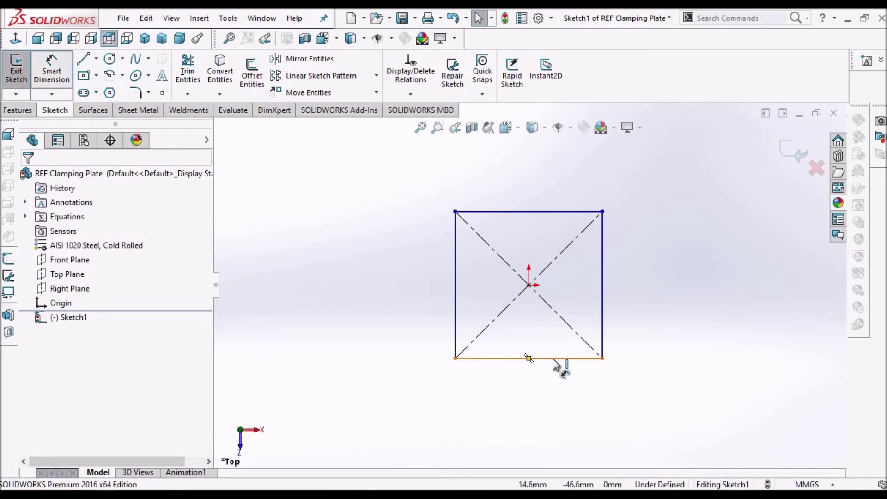
left_click(535, 394)
type("32")
key("Return")
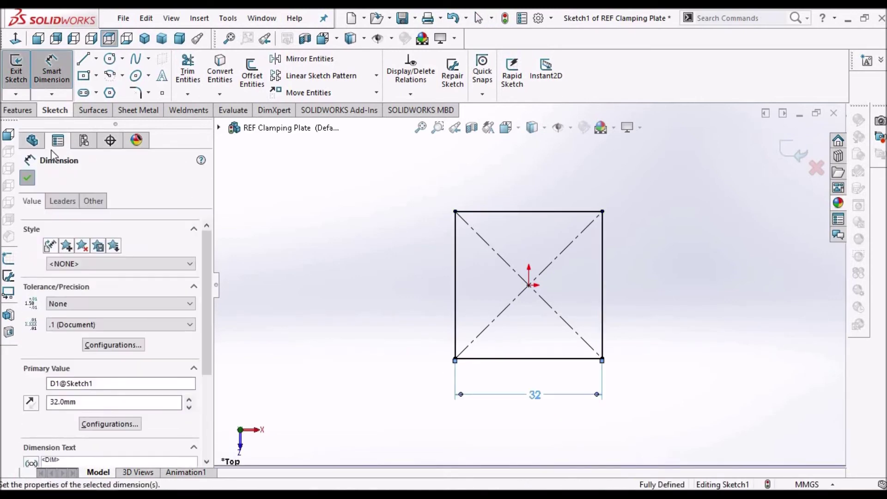
key("Escape")
Extrude the square sketch to a blind depth of 7 mm in the reversed direction, below the Top Plane.
scroll(387, 239, "up", 2)
mouse_move(477, 224)
middle_mouse_down()
mouse_move(475, 145)
mouse_move(455, 141)
middle_mouse_up()
left_click(18, 110)
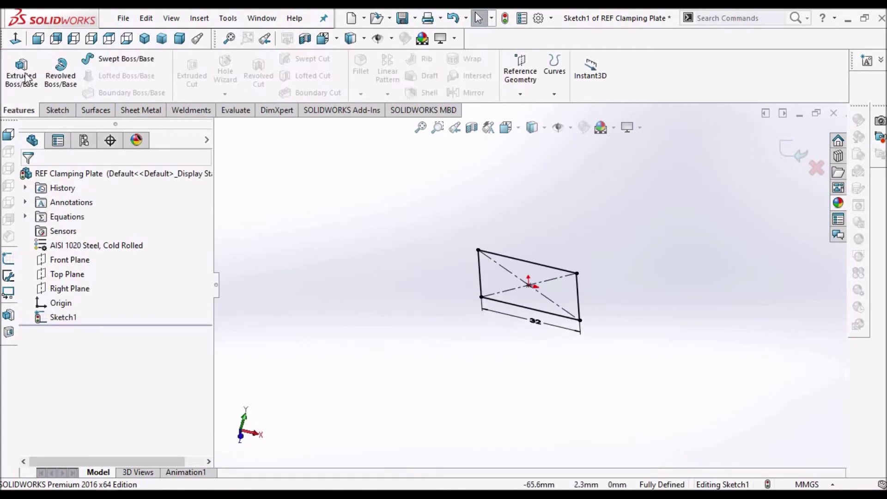
left_click(22, 74)
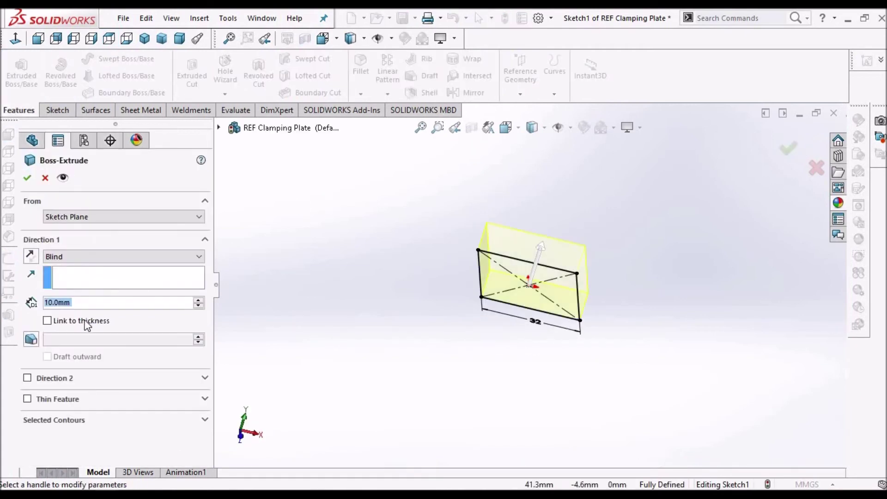
left_click(31, 256)
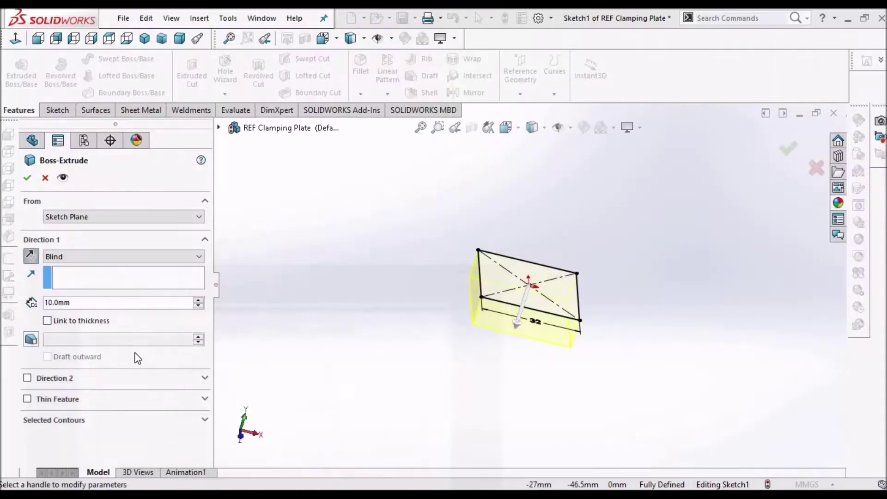
left_click(101, 301)
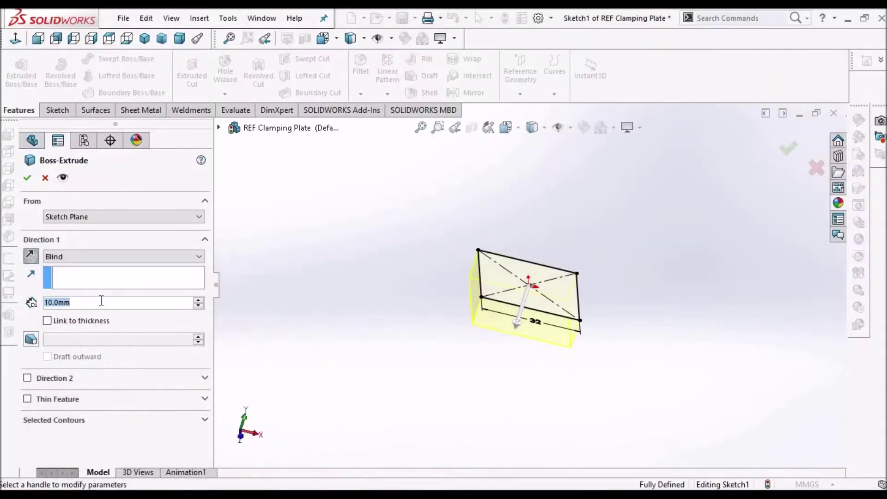
type("7")
key("Return")
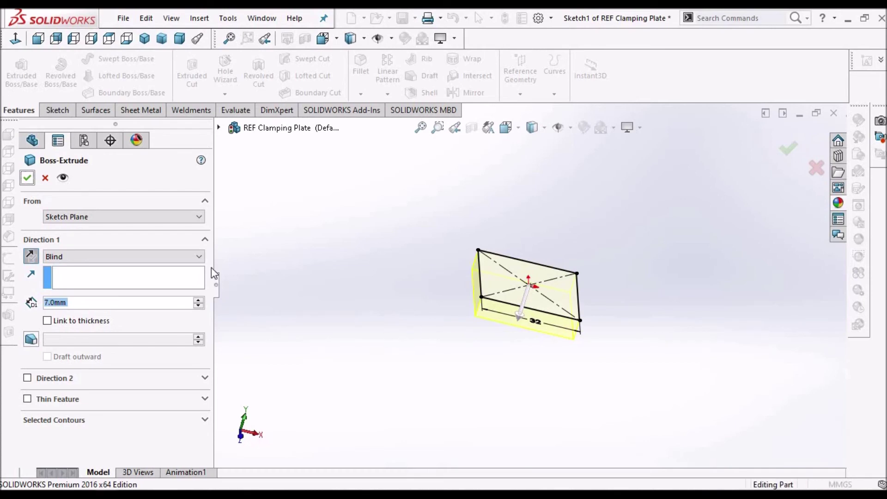
left_click(27, 179)
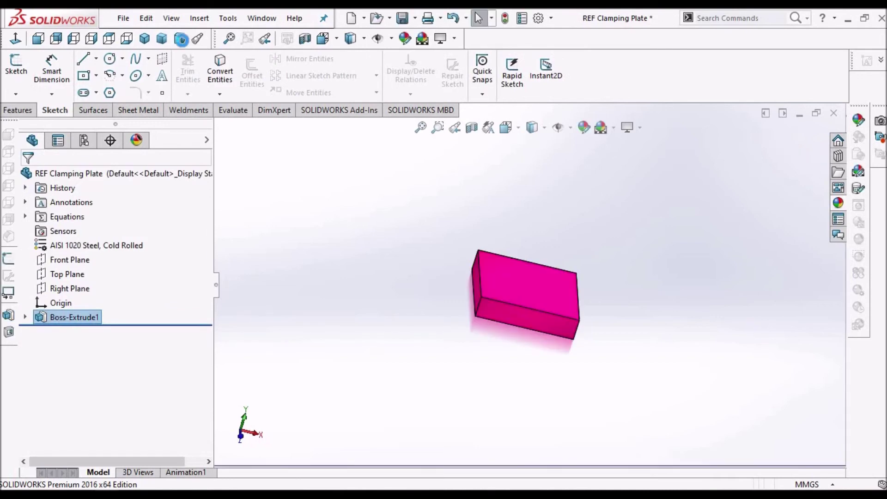
Set the Dimetric view, save the clamping plate part and close it, saving all modified documents.
left_click(179, 38)
left_click(402, 20)
key("z")
key("z")
key("z")
key("z")
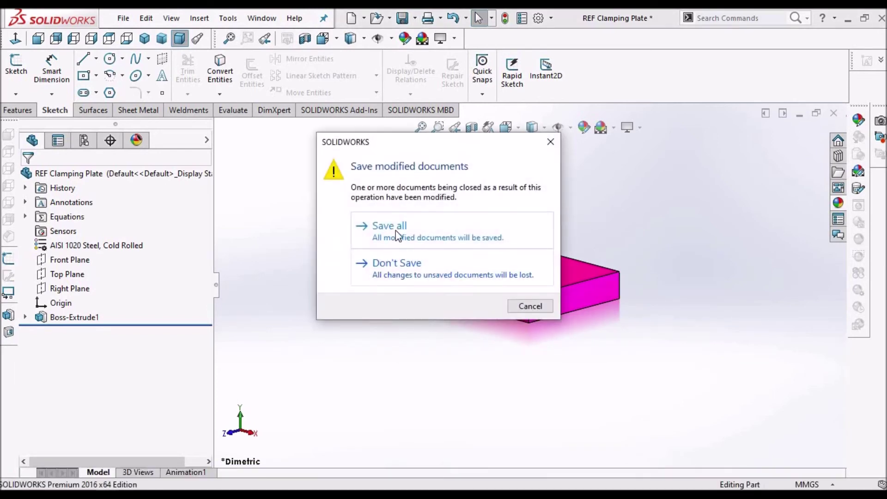
left_click(396, 233)
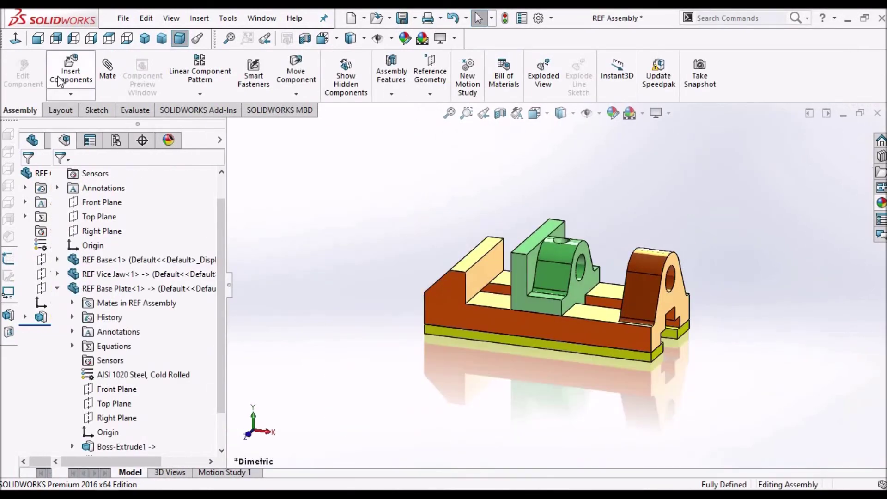
Insert the REF Clamping Plate component into REF Assembly, placing it freely beside the base's fixed jaw end.
left_click(63, 82)
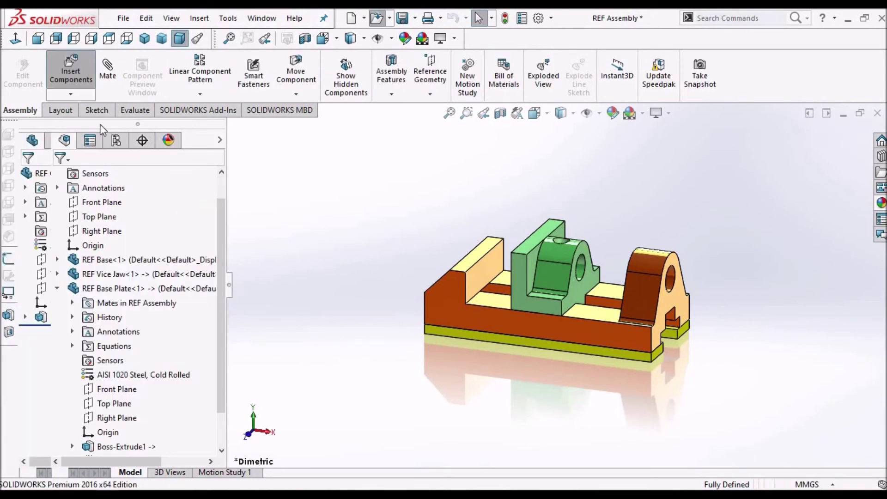
left_click(97, 340)
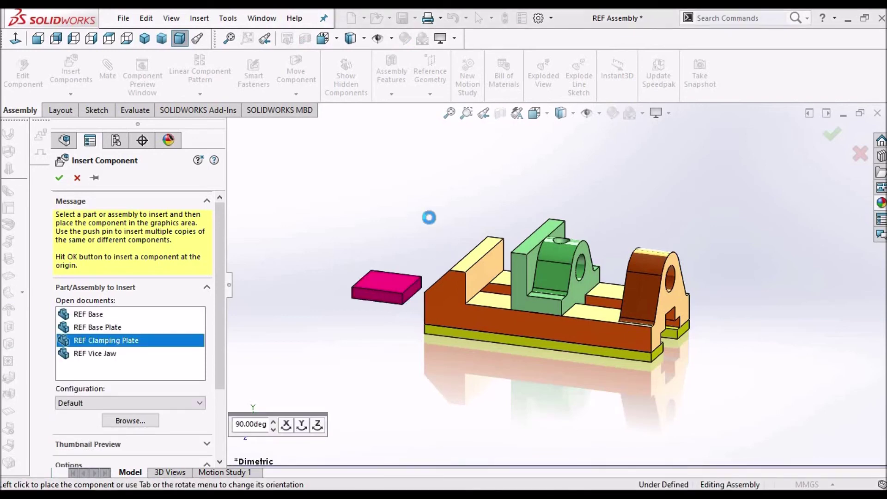
left_click(403, 250)
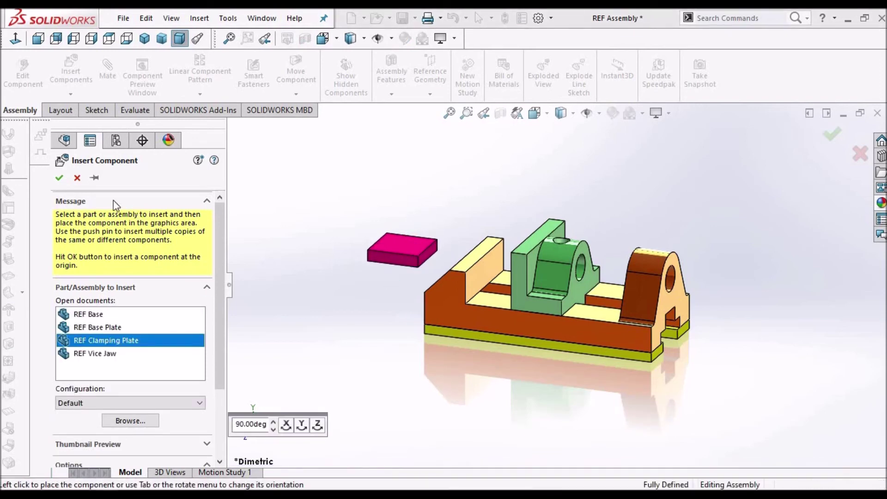
left_click(59, 177)
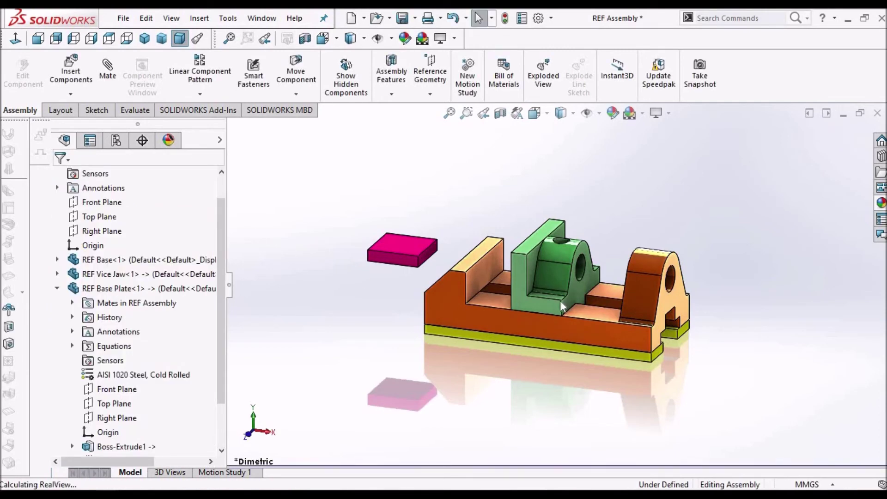
Add a coincident mate between the clamping plate's large top face and the underside face of the vice jaw with two holes.
middle_click_drag(561, 307, 432, 270)
scroll(432, 271, "down", 3)
left_click(432, 271)
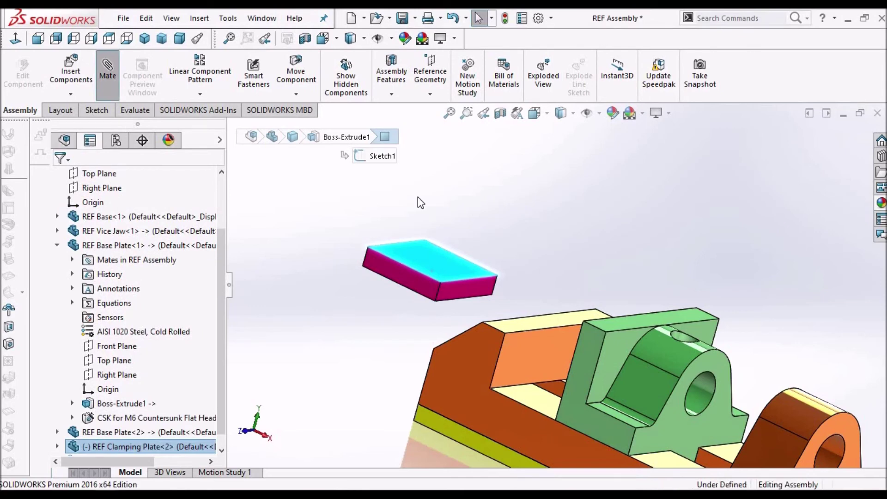
scroll(419, 200, "up", 6)
middle_click_drag(626, 221, 598, 304)
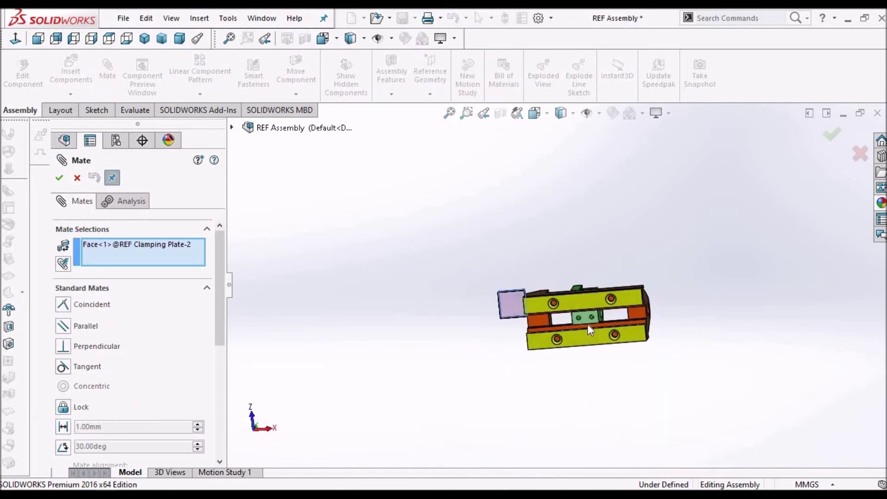
scroll(577, 301, "up", 6)
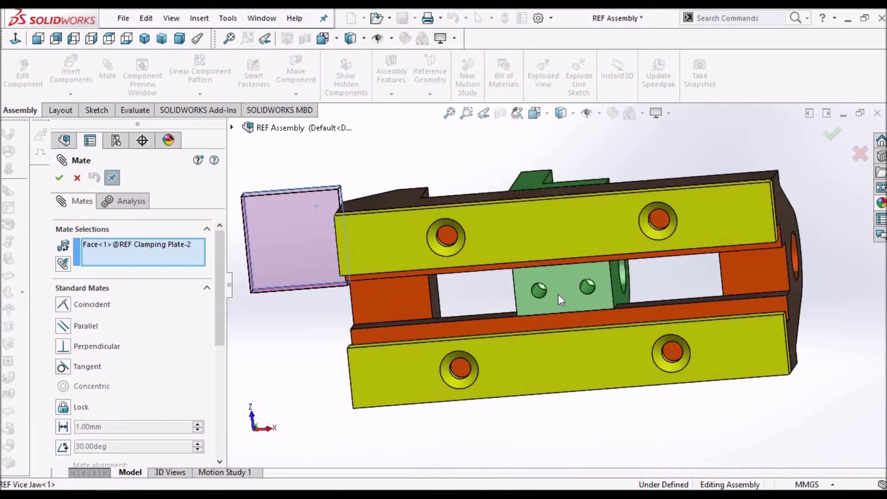
left_click(558, 294)
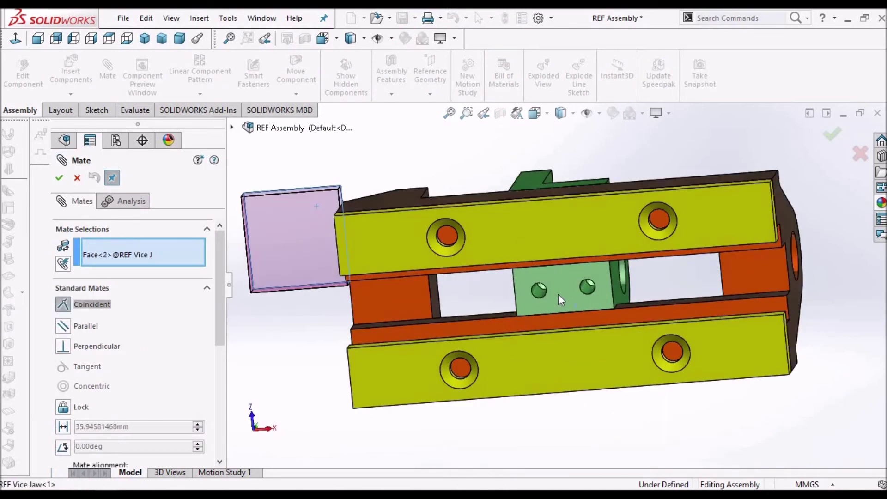
left_click(58, 179)
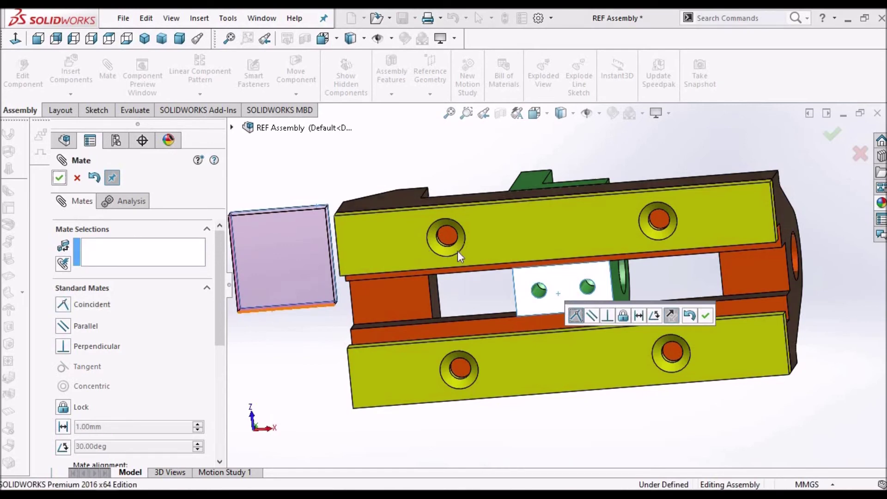
Add a coincident mate between the assembly's Front Plane and the clamping plate's Front Plane.
scroll(457, 251, "up", 4)
middle_click_drag(466, 262, 448, 426)
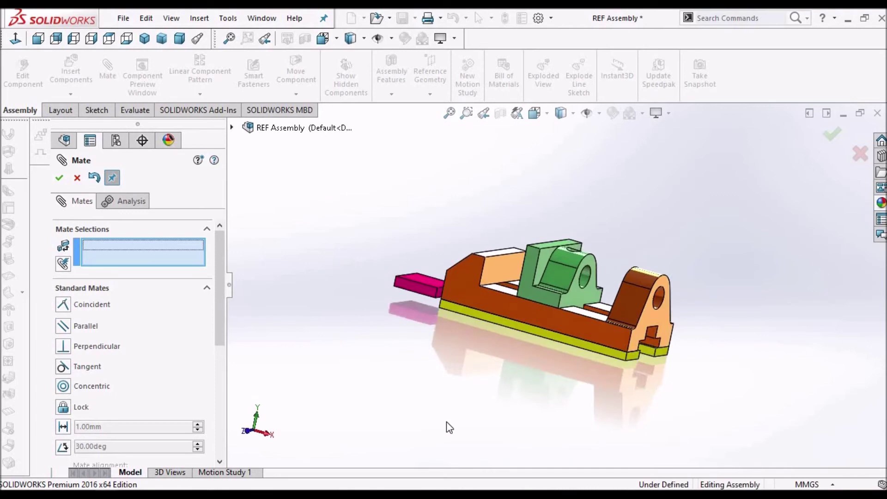
left_click(231, 127)
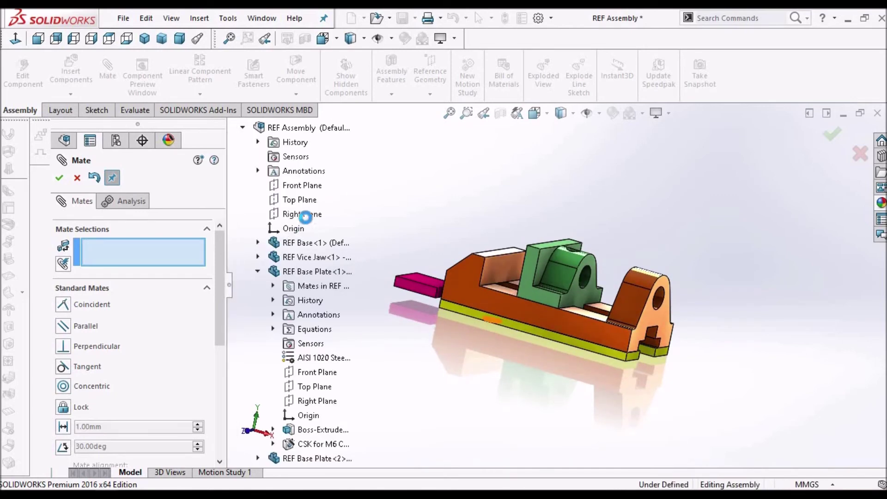
left_click(306, 188)
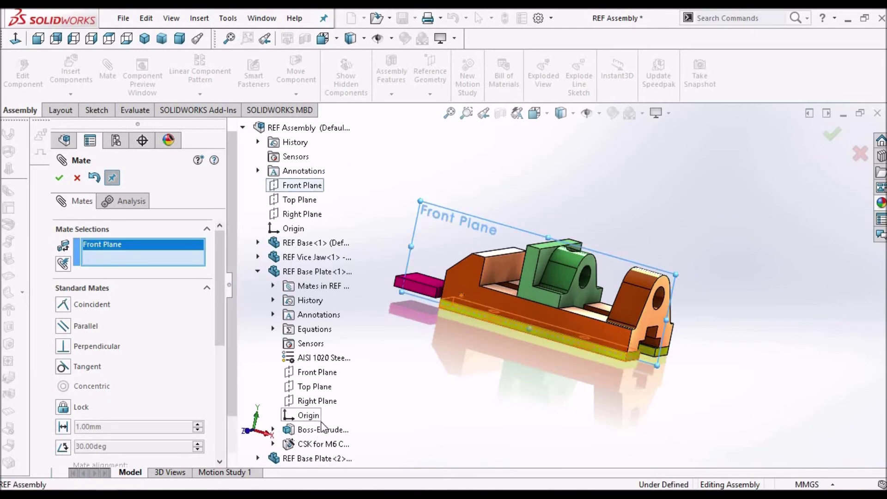
left_click(258, 272)
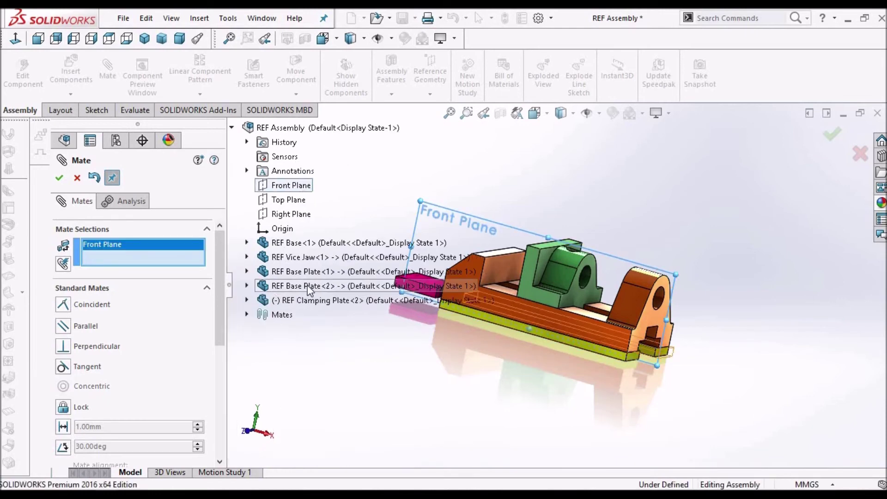
left_click(247, 301)
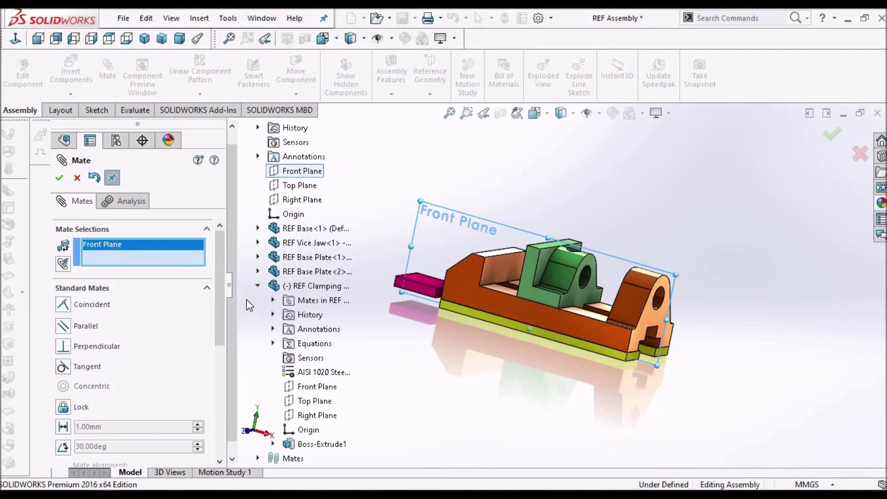
left_click(314, 388)
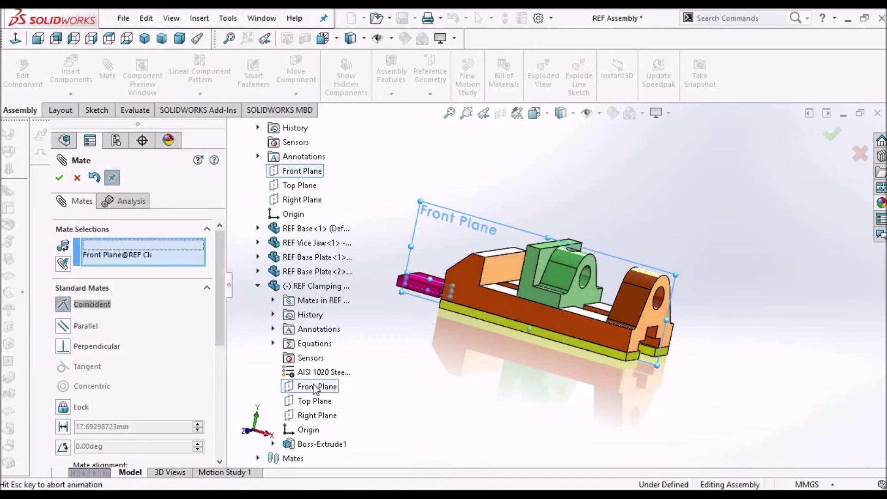
left_click(60, 177)
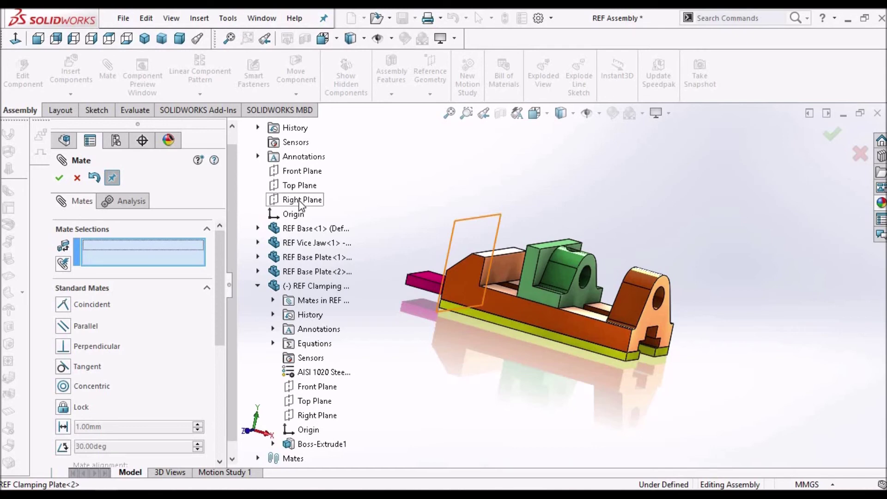
Mate the clamping plate's narrow end face coincident with the vice jaw's flat clamping face and leave the Mate command.
middle_click_drag(511, 212, 549, 268)
scroll(538, 308, "down", 3)
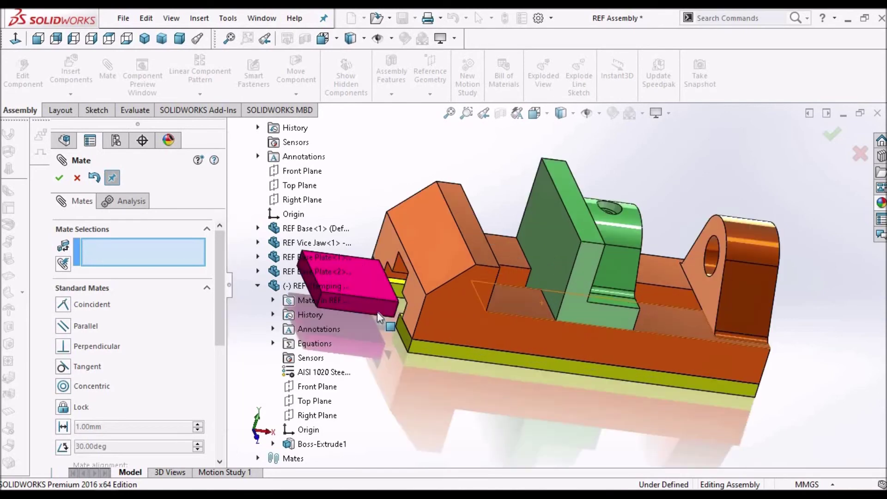
scroll(462, 286, "up", 5)
scroll(439, 283, "down", 8)
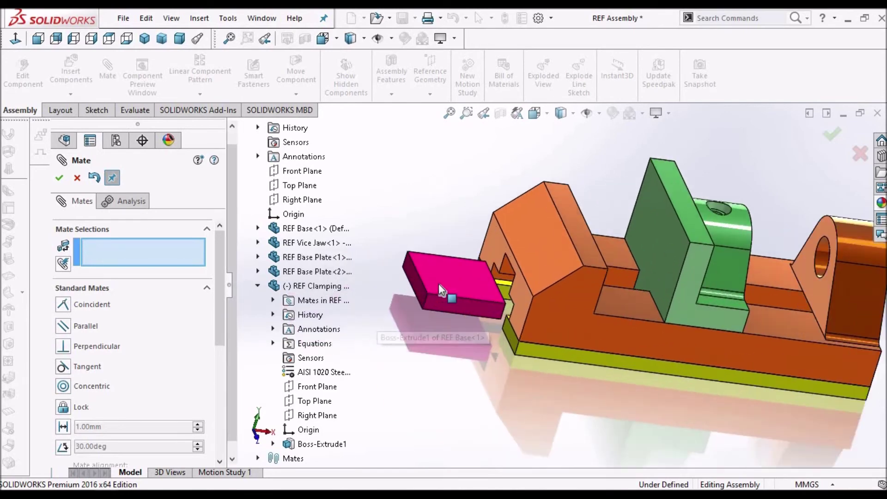
left_click(420, 284)
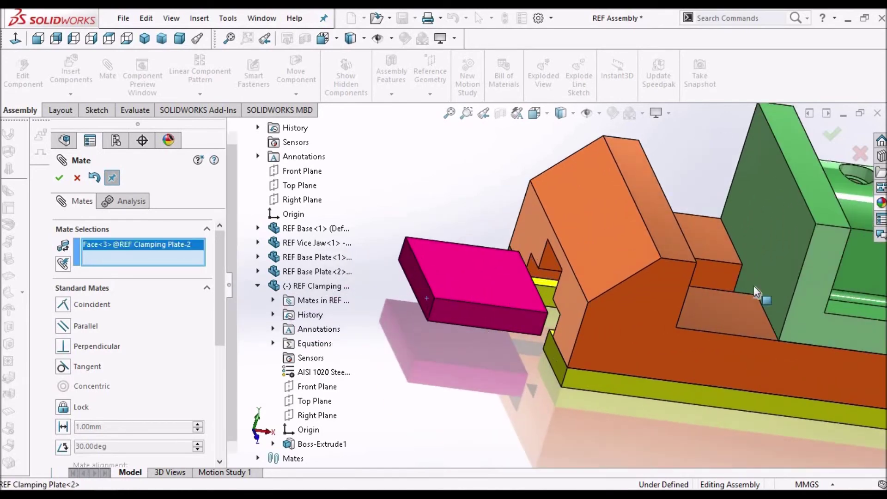
left_click(766, 280)
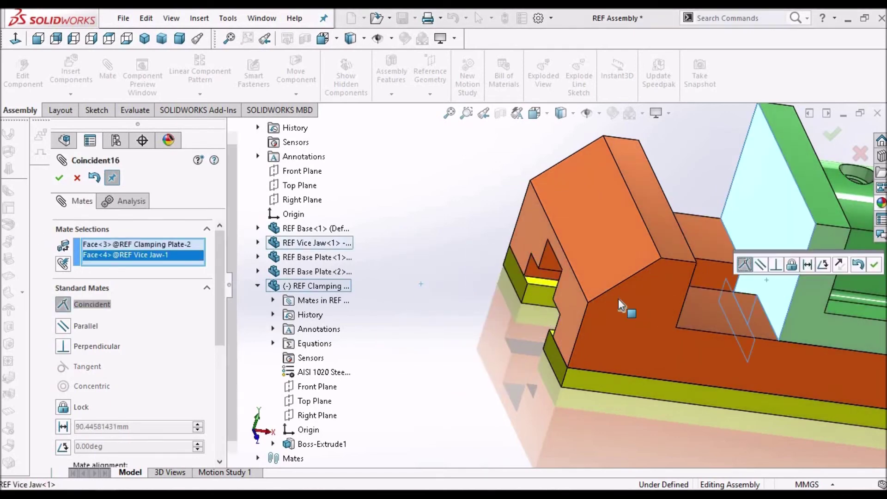
scroll(618, 298, "up", 5)
mouse_move(685, 135)
middle_mouse_down()
mouse_move(635, 317)
mouse_move(658, 287)
mouse_move(633, 264)
mouse_move(605, 266)
mouse_move(638, 282)
mouse_move(637, 319)
mouse_move(586, 312)
mouse_move(596, 277)
mouse_move(610, 275)
mouse_move(600, 281)
middle_mouse_up()
scroll(659, 287, "down", 5)
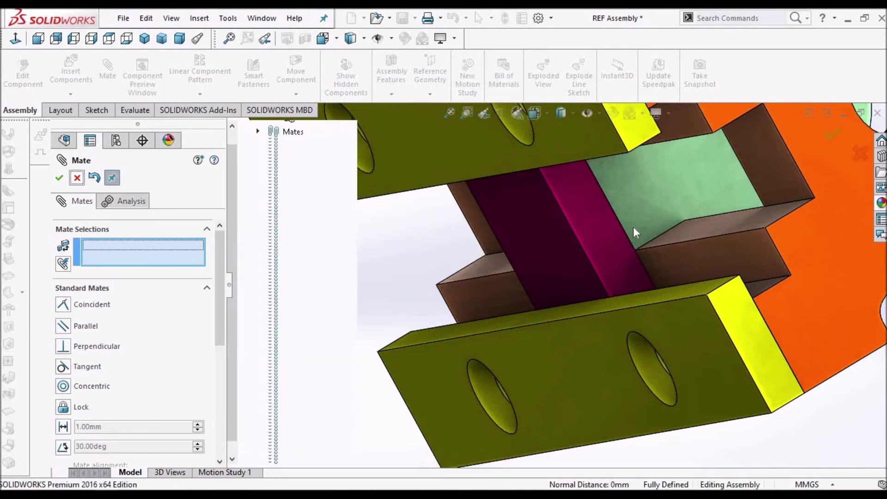
key("Escape")
Save the REF Assembly with the mated clamping plate.
scroll(633, 226, "up", 4)
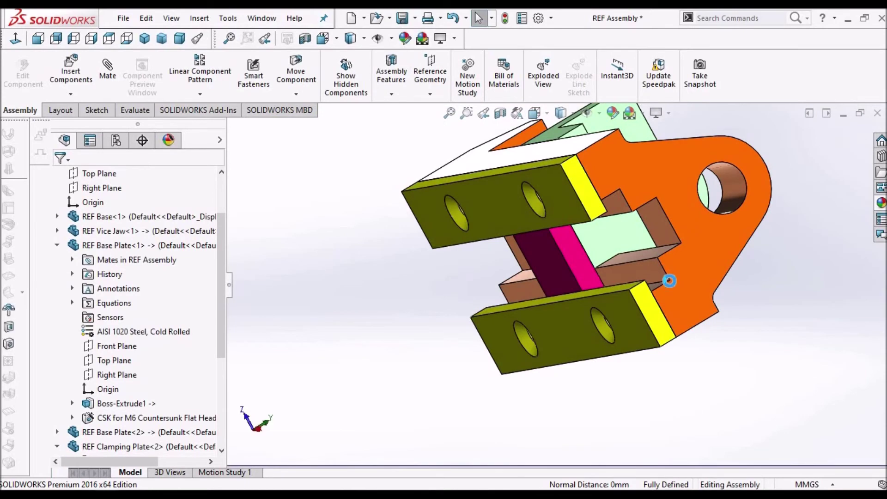
middle_click_drag(696, 317, 614, 321)
scroll(615, 321, "down", 2)
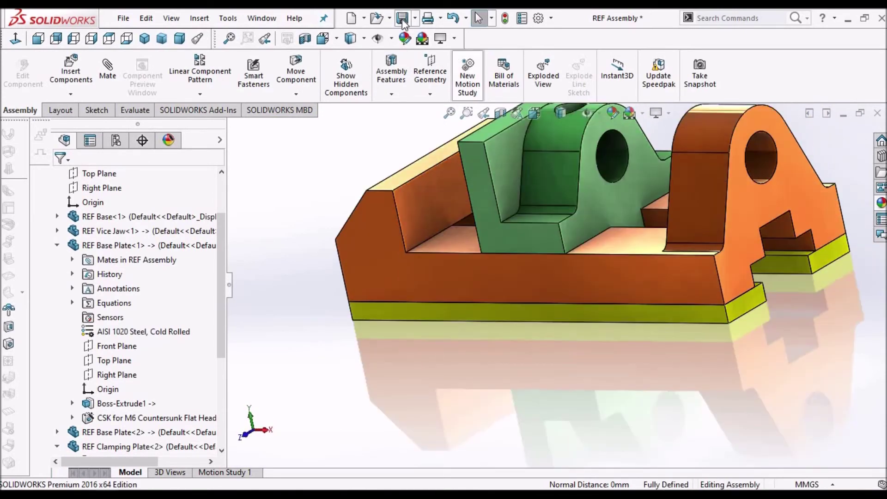
left_click(402, 18)
key("Return")
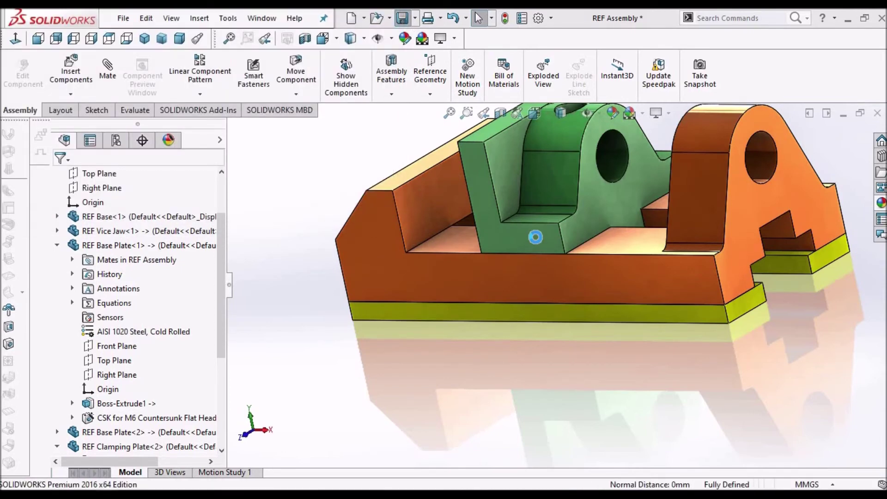
Suppress the vice jaw's Distance1 mate so the jaw can slide along the base.
scroll(536, 237, "up", 3)
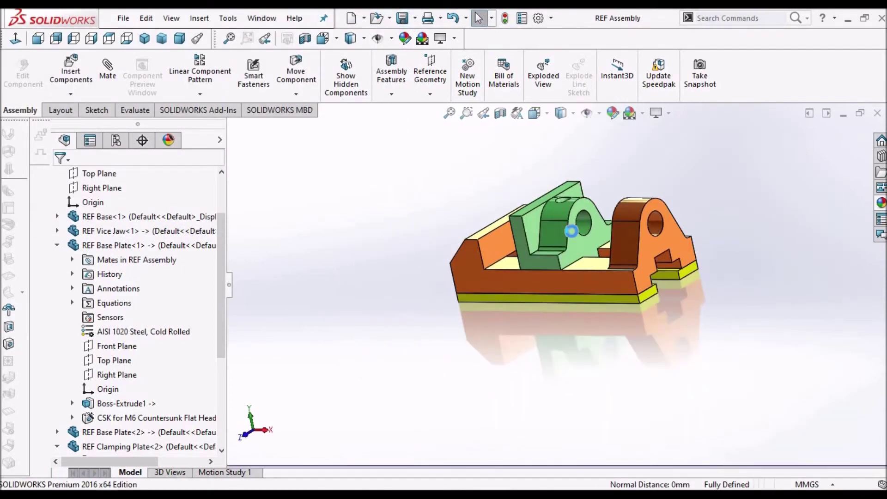
middle_click_drag(562, 245, 539, 289)
scroll(539, 249, "down", 4)
scroll(537, 268, "down", 5)
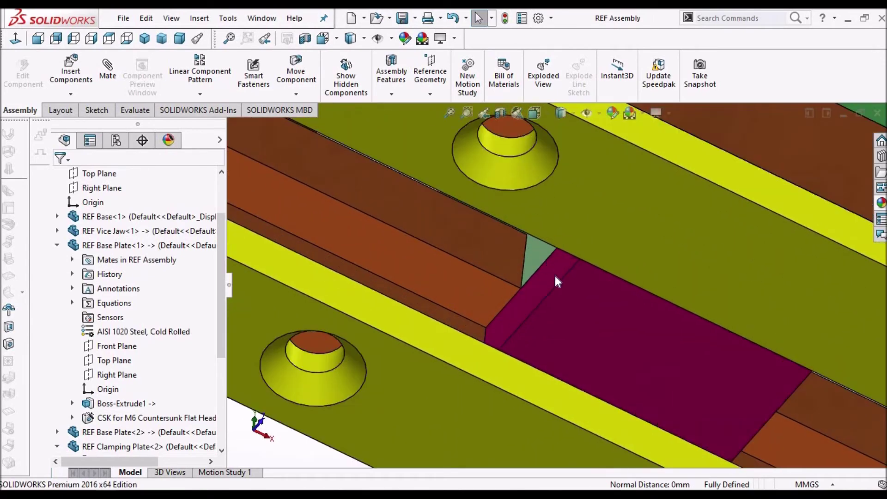
left_click(555, 275)
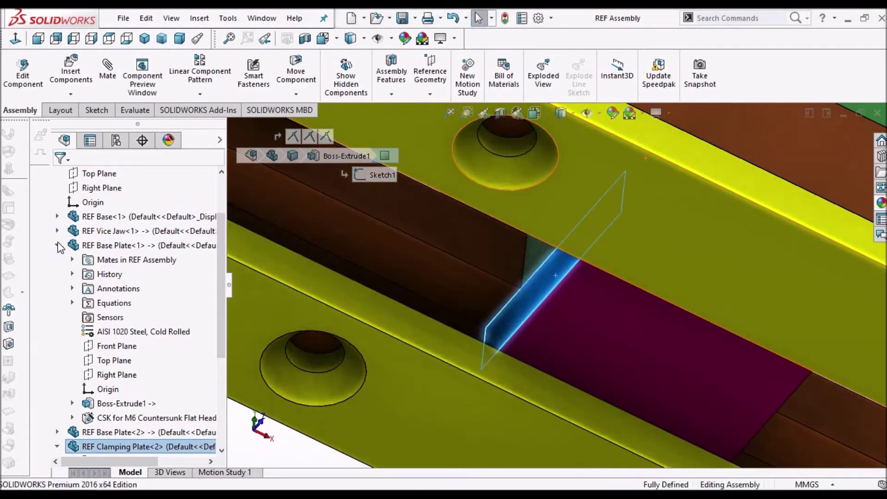
left_click(58, 246)
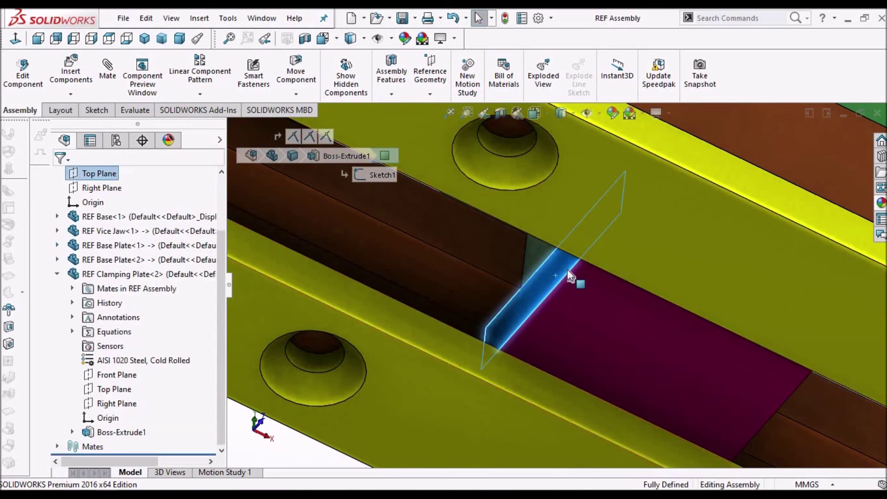
scroll(567, 270, "up", 5)
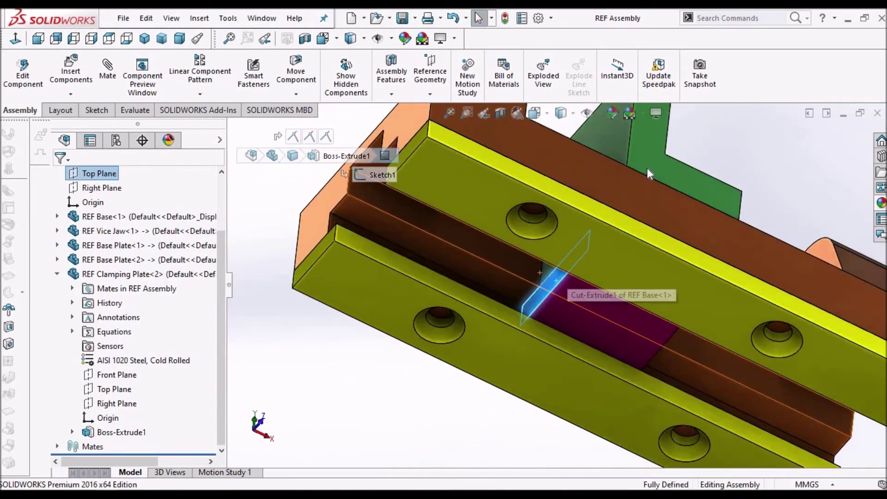
left_click(646, 168)
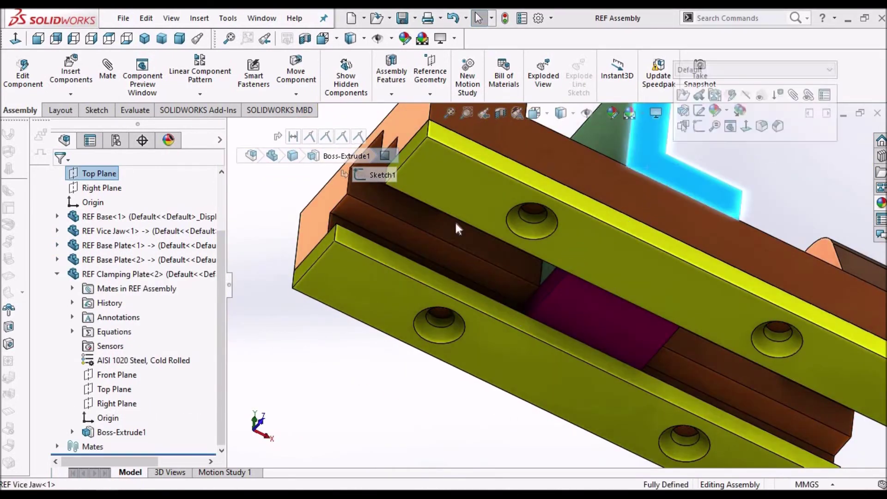
left_click(57, 231)
left_click(72, 232)
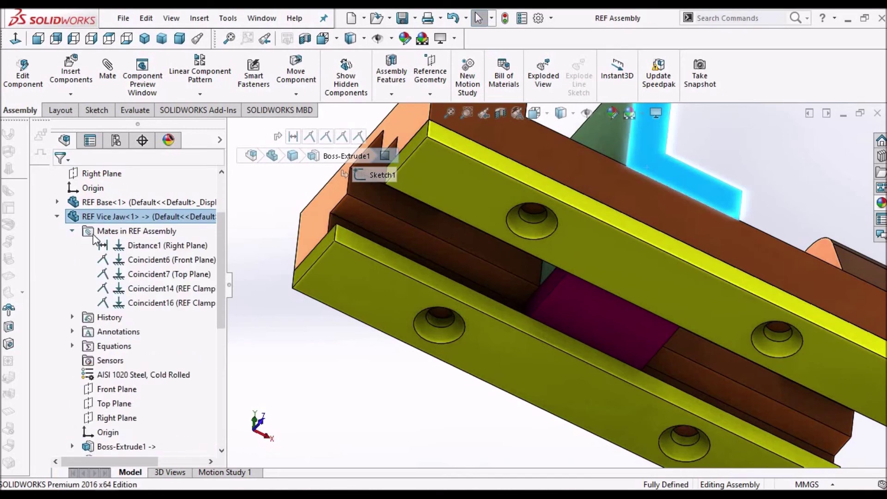
left_click(145, 250)
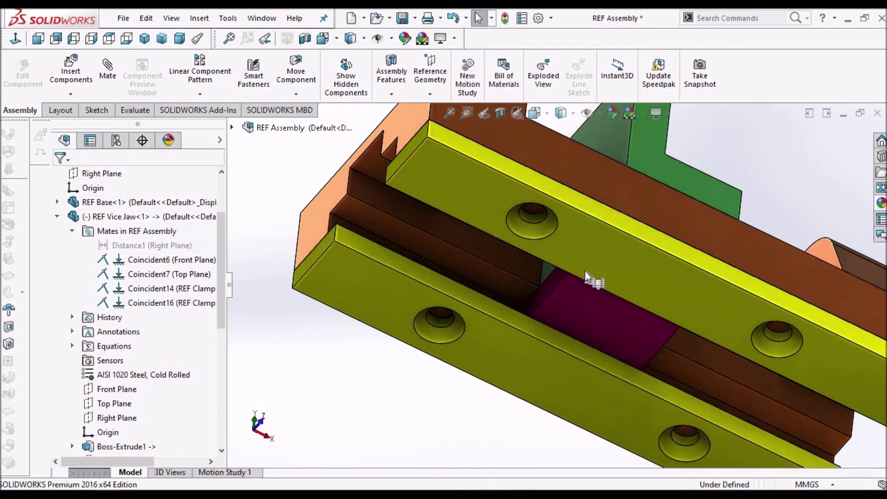
Slide the vice jaw along the base to test whether the clamping plate travels with it.
scroll(584, 271, "up", 1)
middle_click_drag(585, 271, 572, 346)
left_click_drag(683, 176, 662, 301)
middle_click_drag(663, 301, 574, 148)
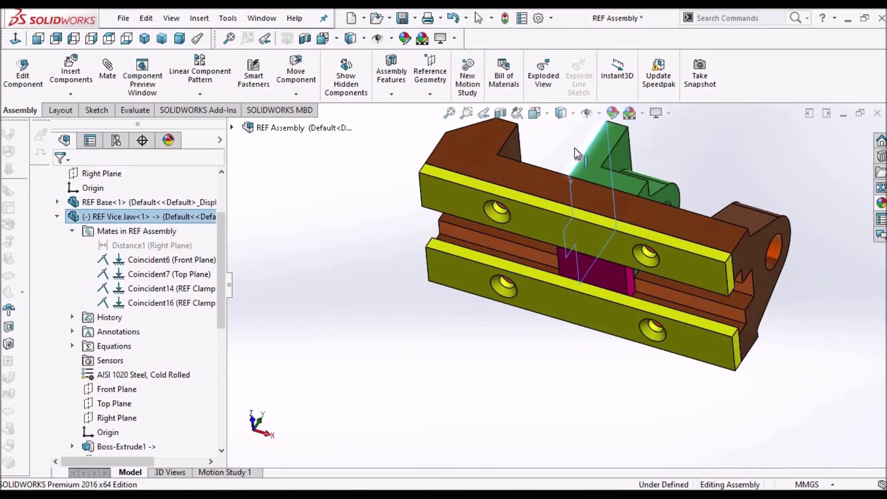
scroll(647, 214, "down", 5)
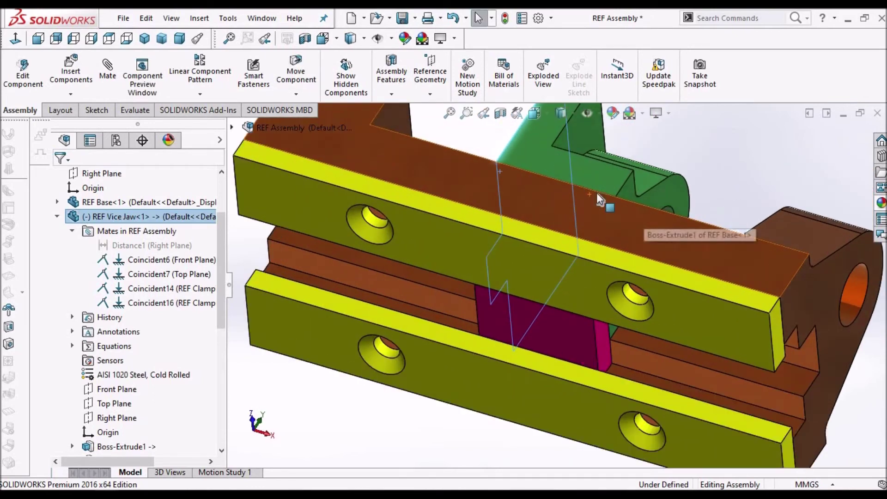
left_click_drag(580, 176, 669, 227)
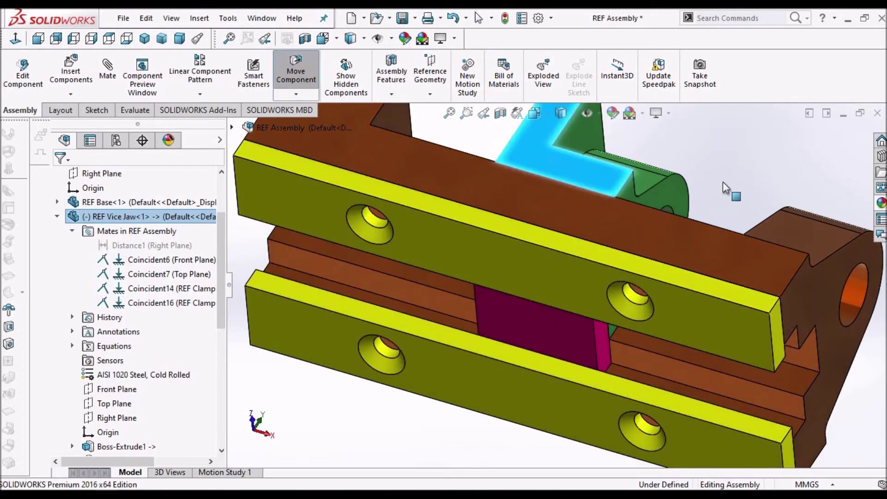
scroll(568, 181, "up", 1)
scroll(542, 186, "down", 2)
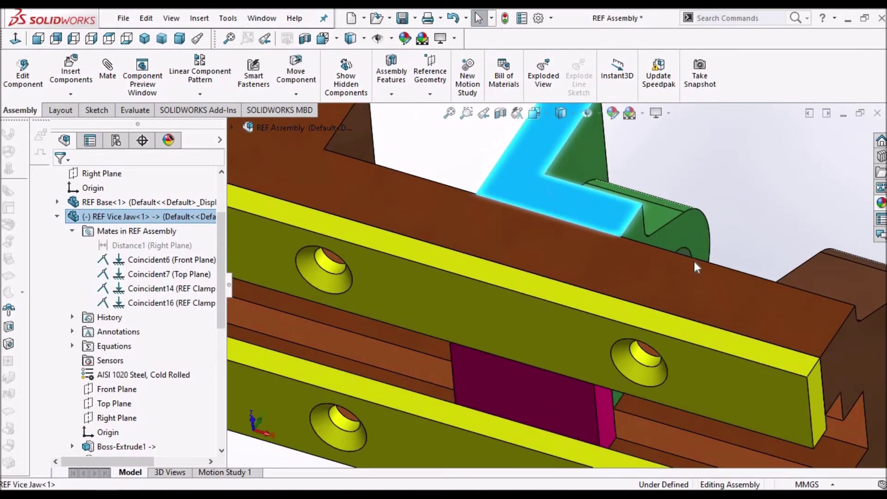
left_click(711, 210)
scroll(711, 210, "up", 5)
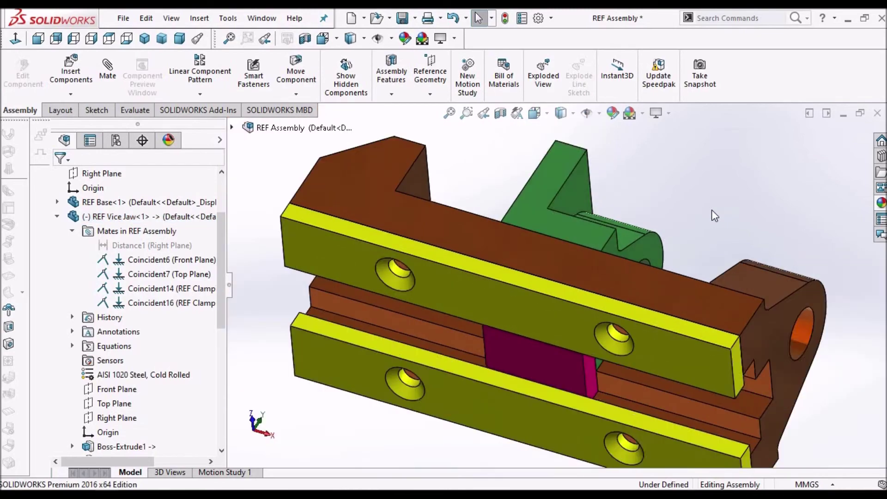
scroll(548, 253, "down", 5)
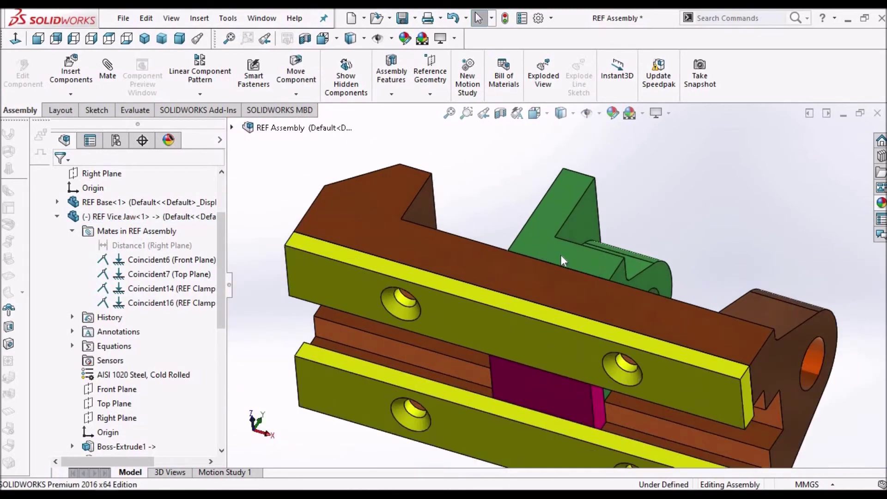
left_click(609, 273)
middle_click_drag(608, 273, 582, 310)
left_click_drag(596, 185, 608, 224)
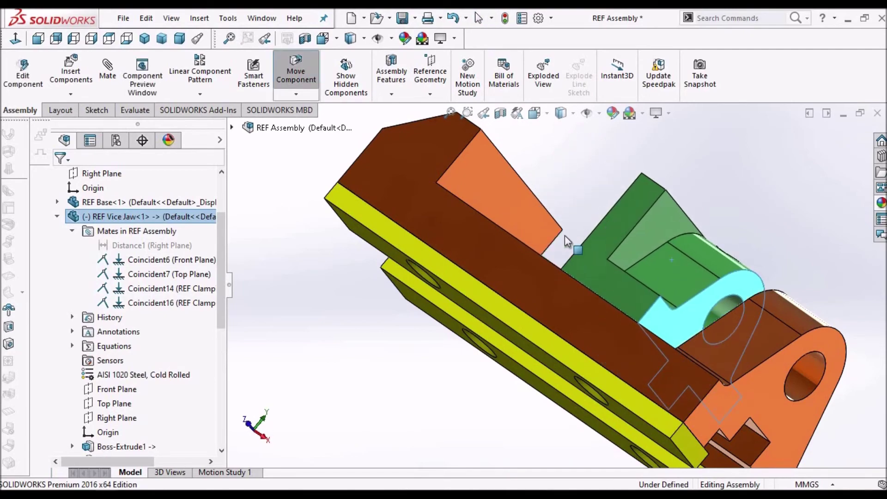
middle_click_drag(603, 284, 660, 199)
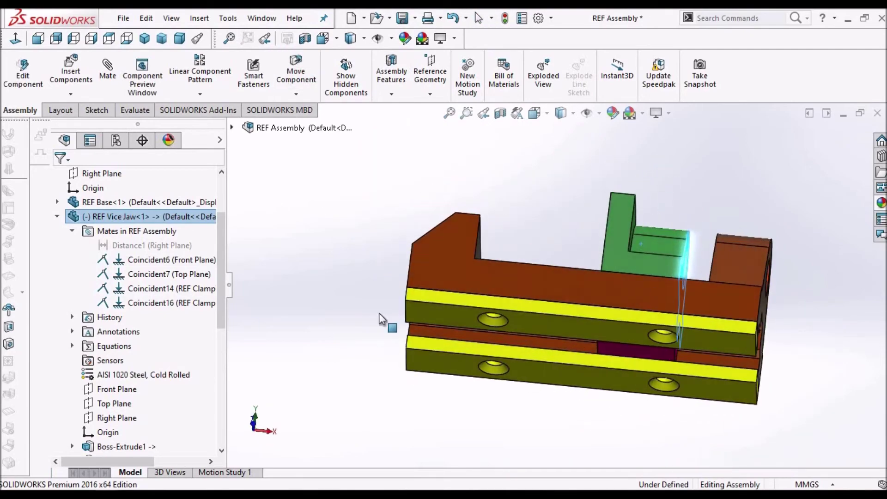
Unsuppress the vice jaw's Distance1 mate.
left_click(154, 249)
right_click(157, 246)
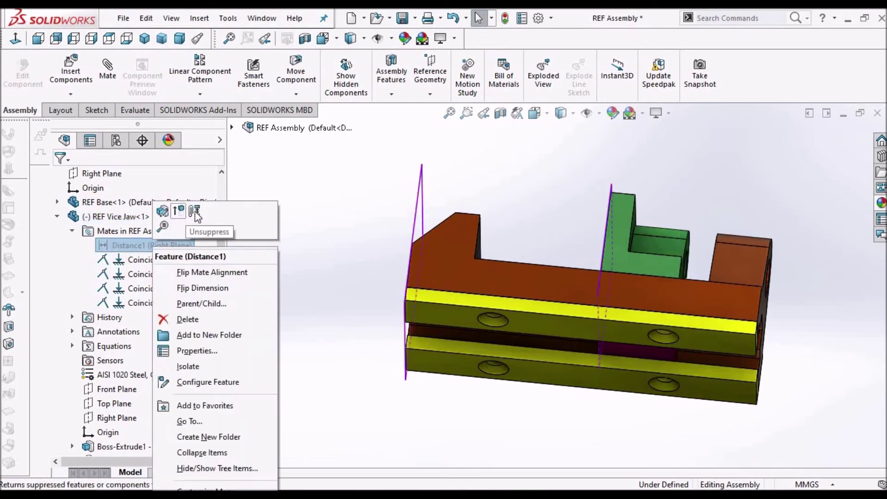
left_click(185, 211)
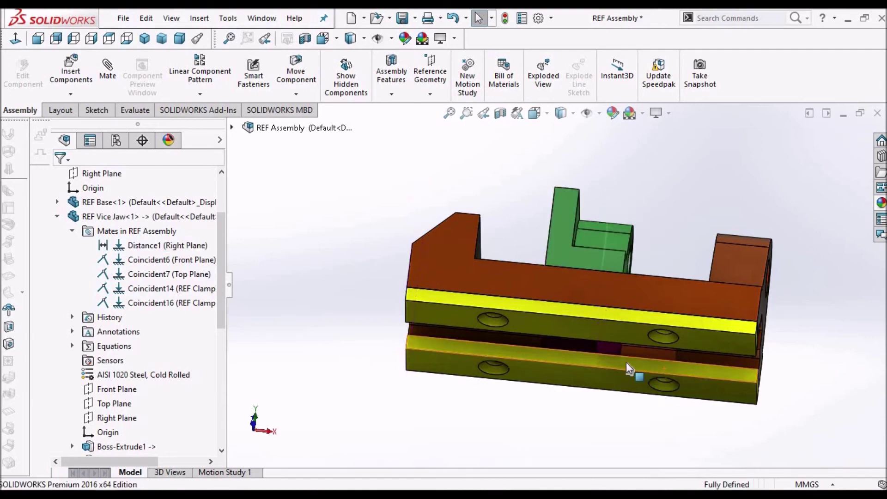
Check the Clamping Plate's countersunk hole dimensions on page 5 of the PDF drawing, then return to the SOLIDWORKS assembly.
scroll(617, 357, "down", 8)
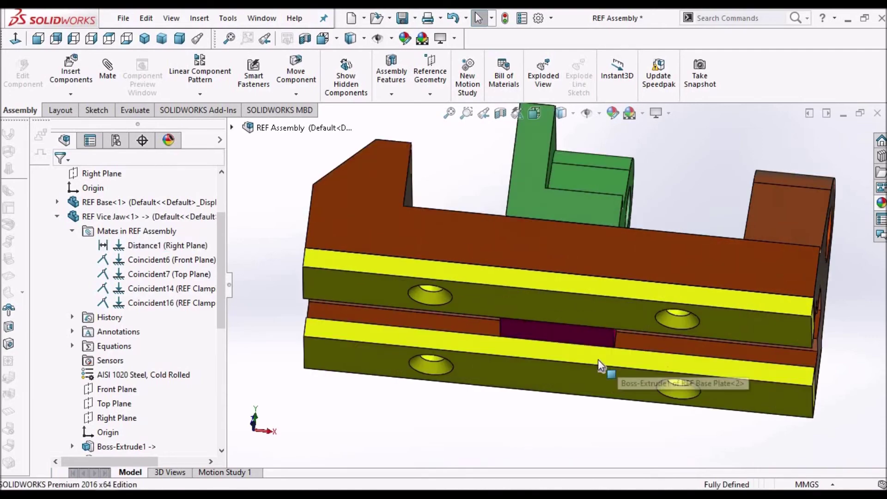
scroll(577, 265, "up", 10)
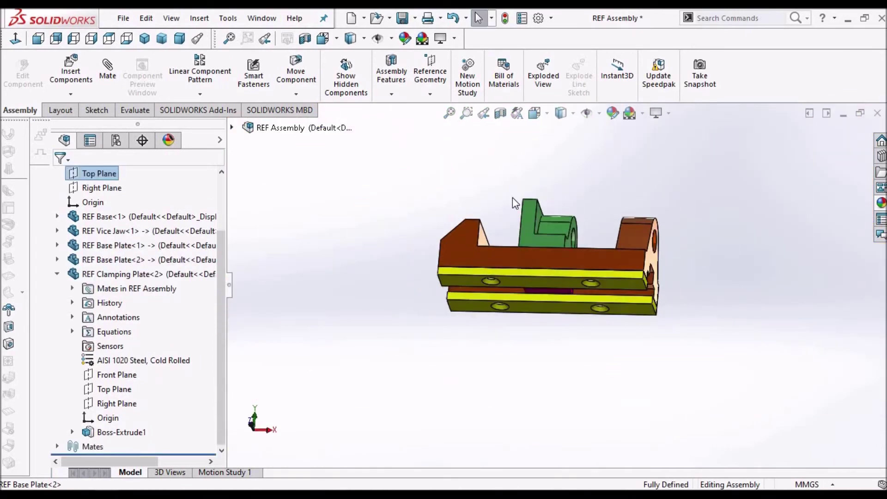
scroll(512, 197, "up", 1)
middle_click_drag(512, 198, 478, 172)
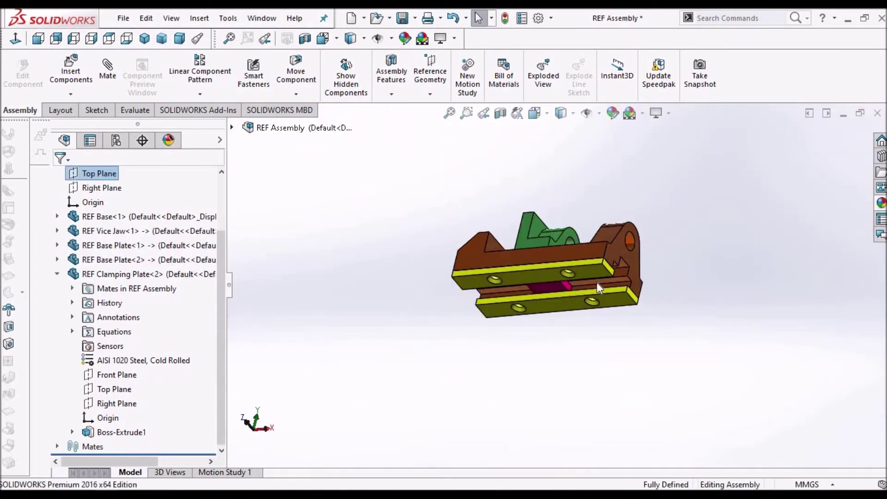
scroll(599, 283, "down", 4)
key("alt+Tab")
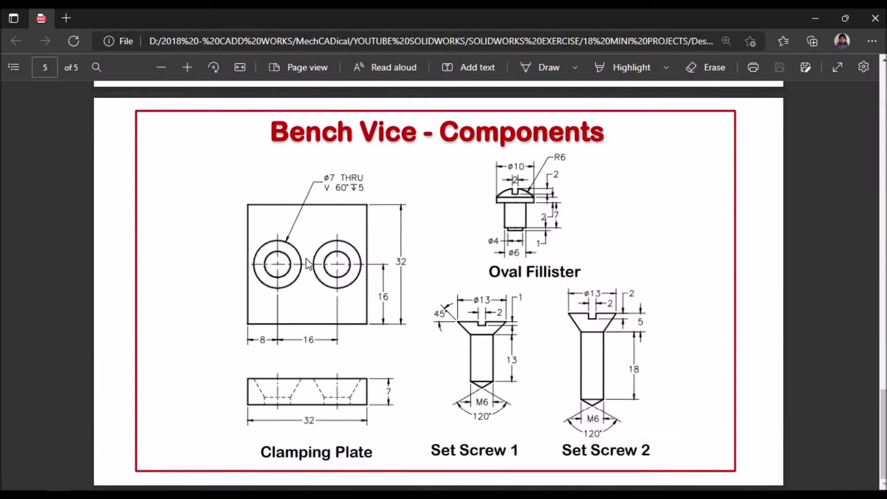
mouse_move(70, 494)
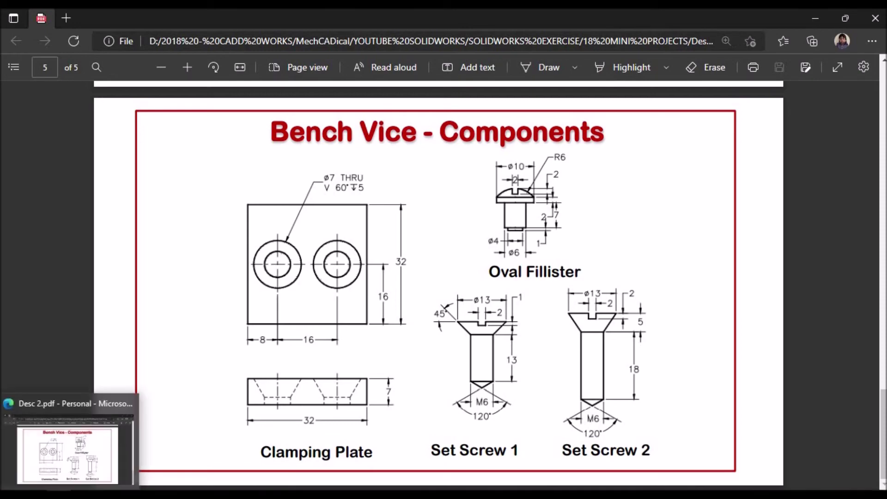
left_click(70, 494)
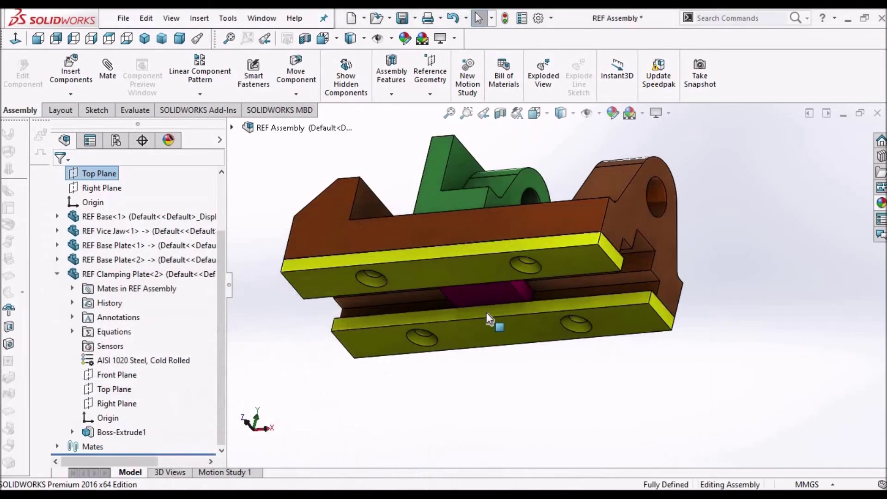
Start editing the clamping plate in the context of the assembly and select its large underside face.
left_click(479, 295)
left_click(515, 222)
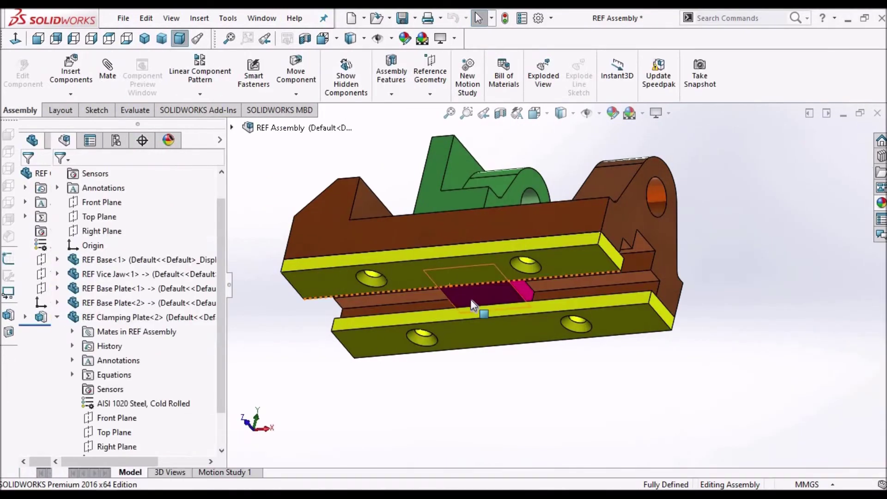
left_click(475, 296)
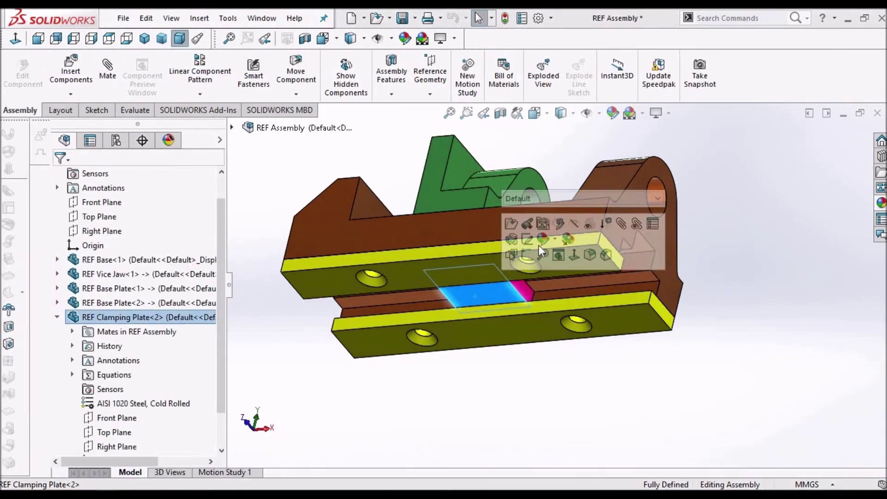
left_click(559, 225)
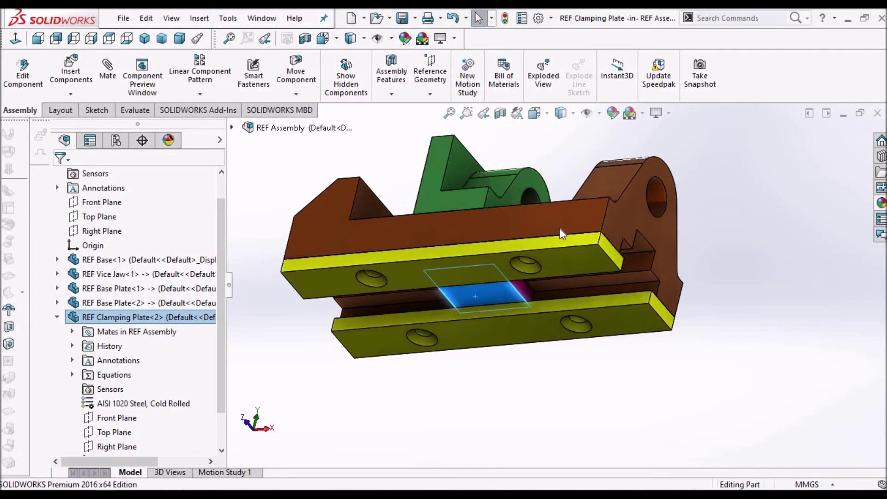
middle_click_drag(512, 240, 469, 301)
left_click(470, 302)
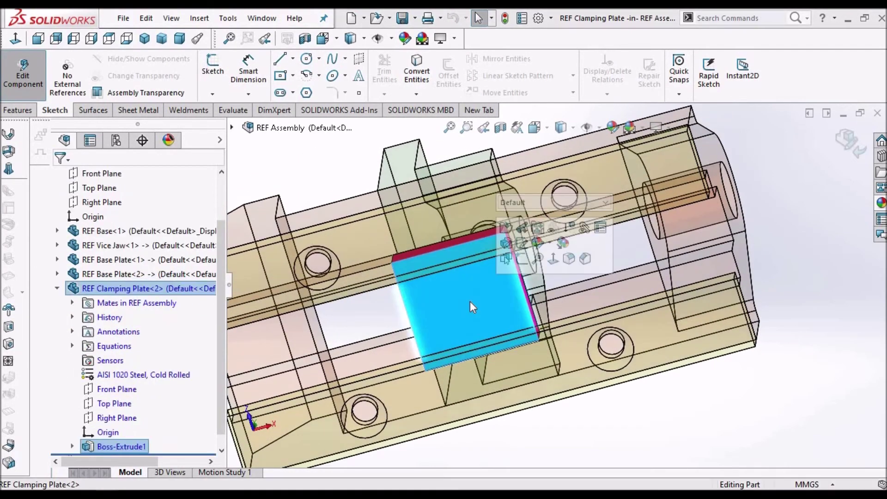
Examine the clamping plate's faces in its own part window and return to the in-context edit in the assembly.
left_click(255, 21)
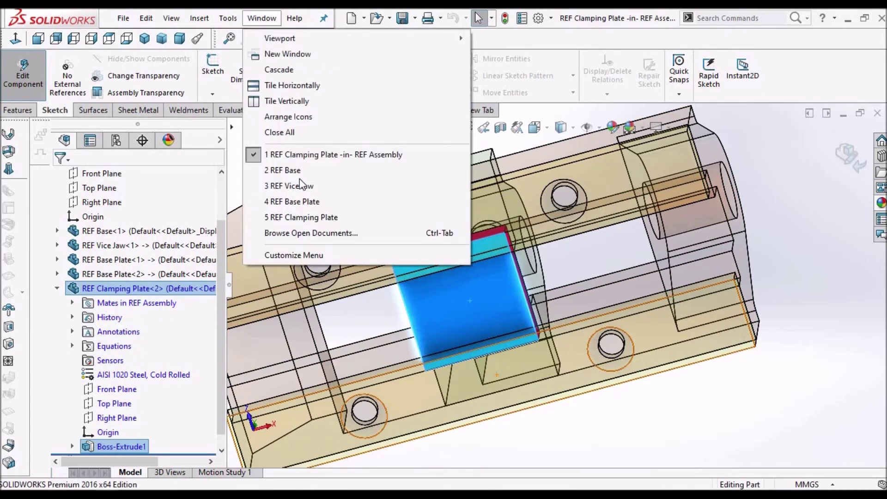
left_click(300, 218)
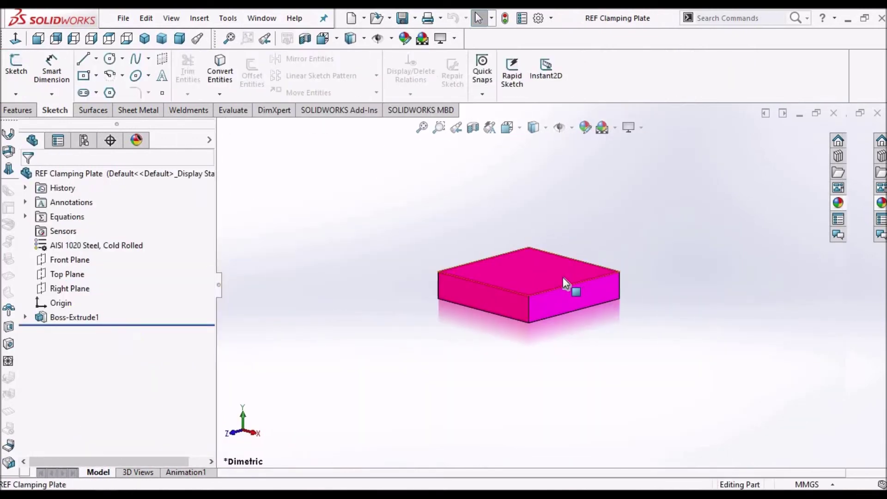
left_click(563, 278)
middle_click_drag(560, 226, 534, 305)
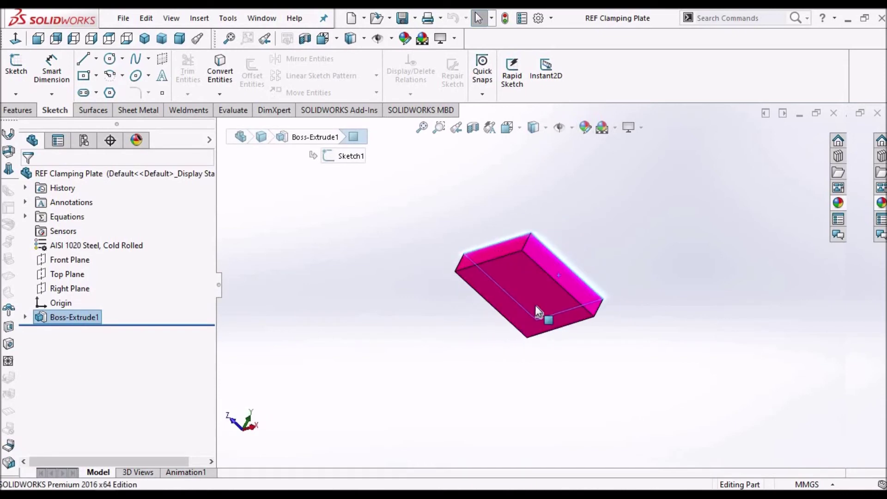
left_click(534, 306)
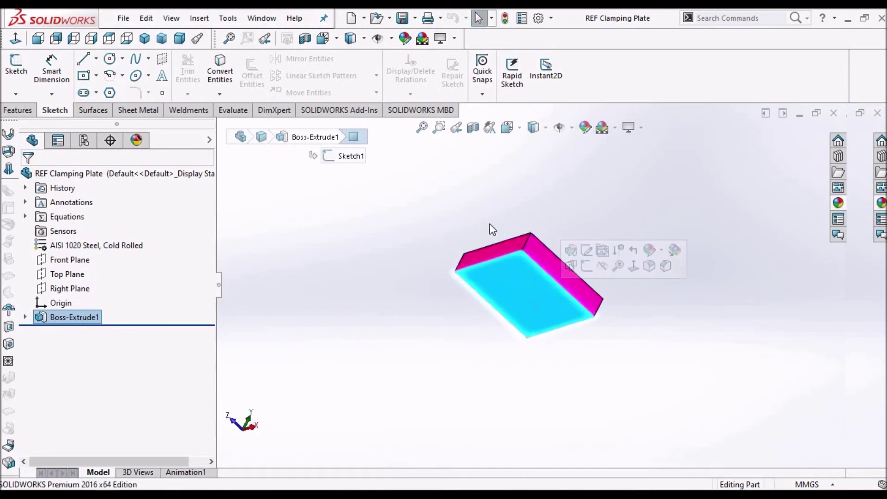
left_click(490, 225)
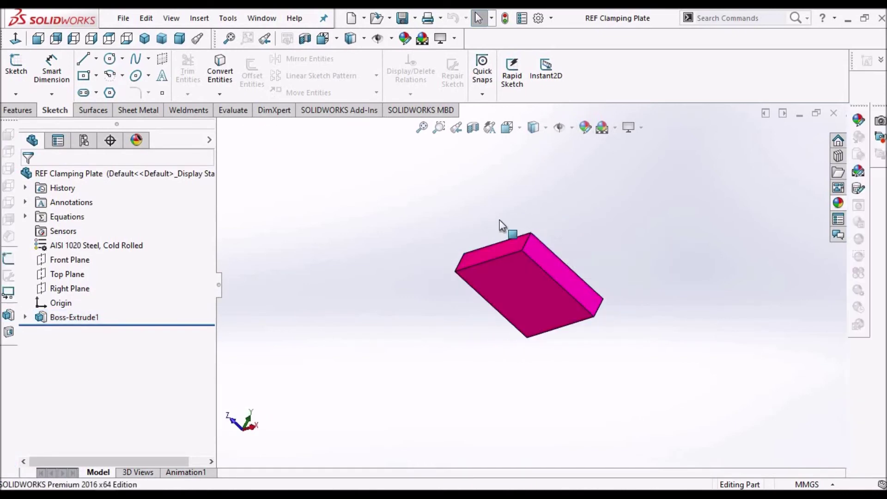
left_click(263, 18)
left_click(280, 154)
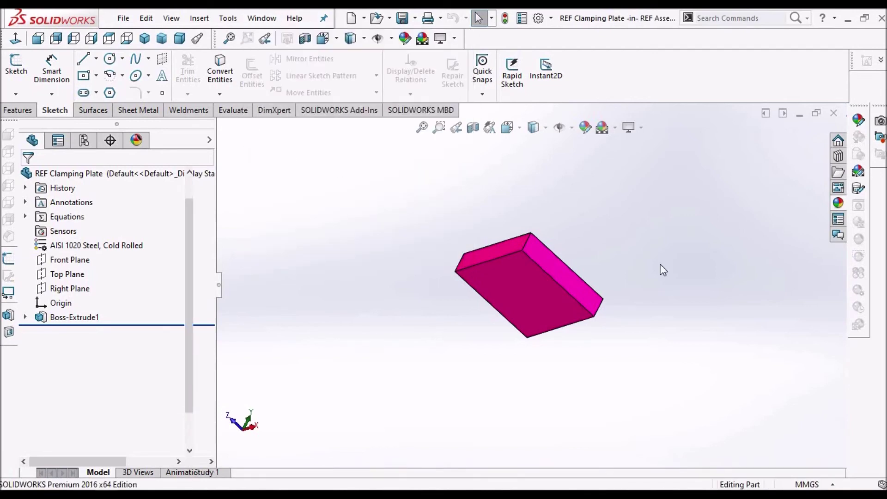
key("ctrl+Tab")
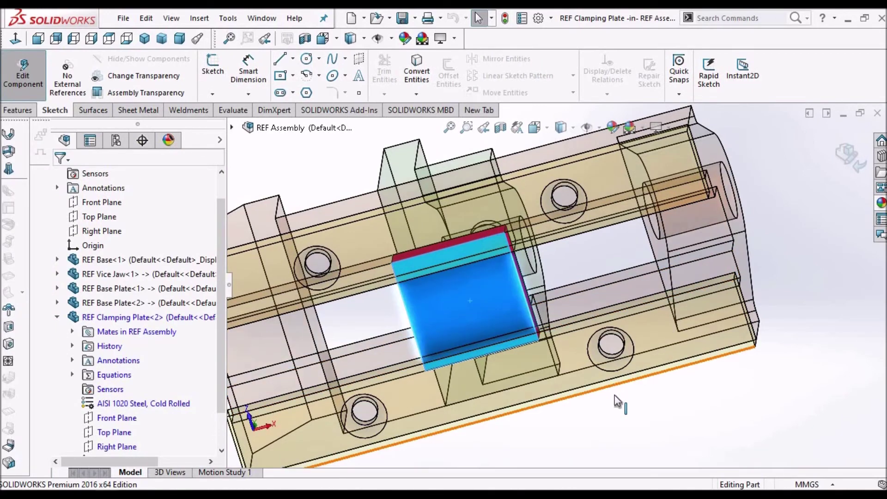
Set up a BSI countersunk Hole Wizard hole on the clamping plate: CTSK Flat - BS EN ISO 7046-1, M6, Normal fit, with custom sizing shown.
key("f")
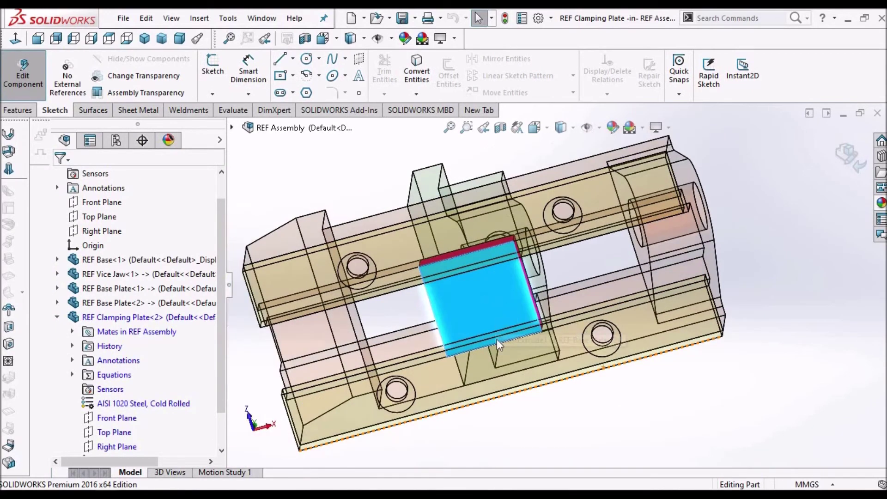
left_click(18, 110)
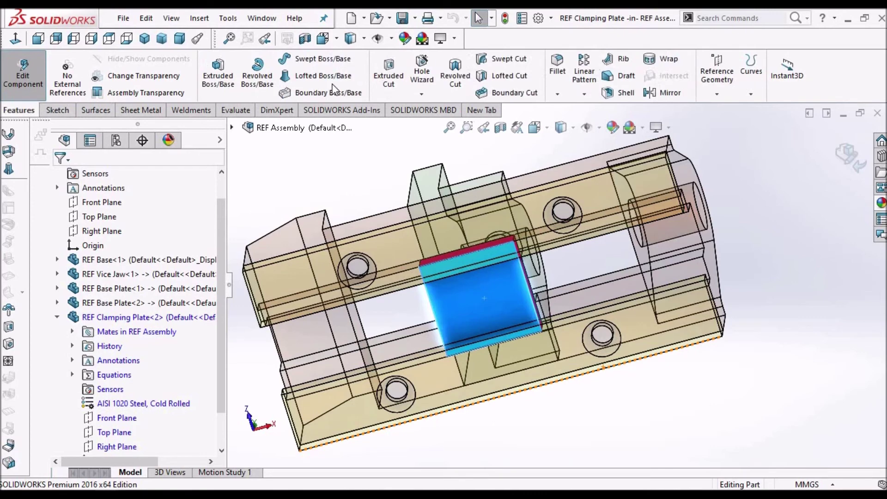
left_click(421, 64)
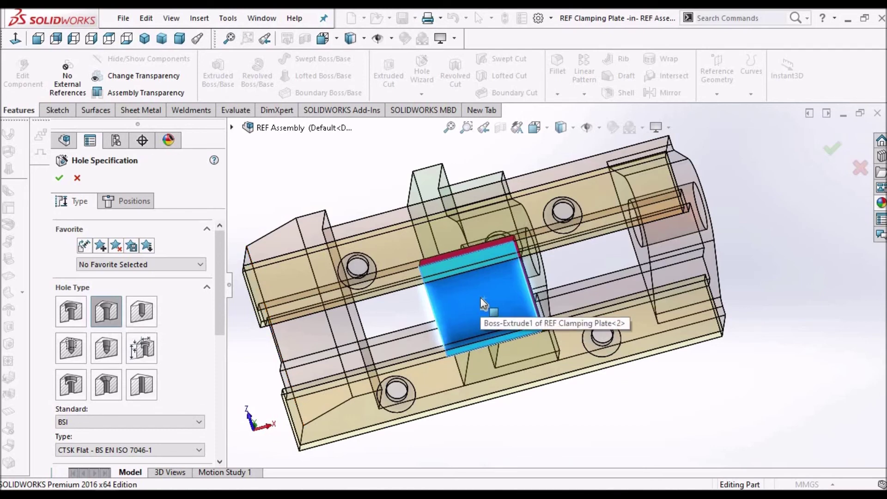
left_click_drag(221, 322, 217, 394)
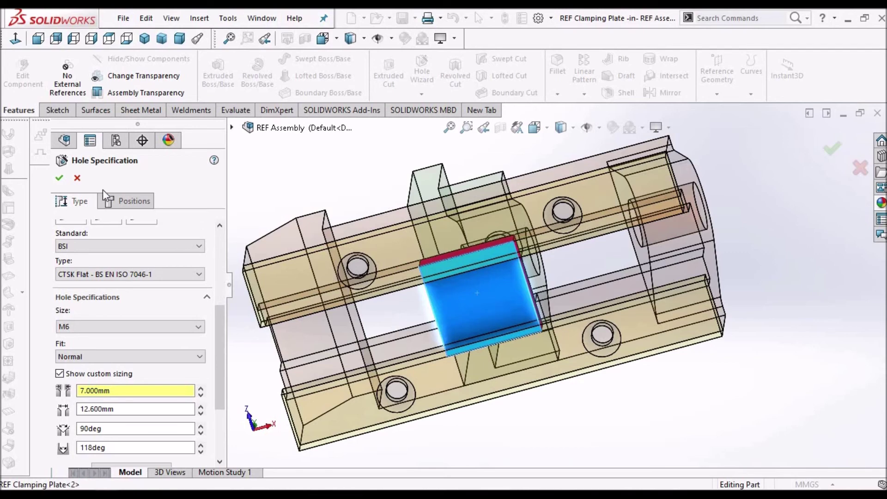
left_click(116, 201)
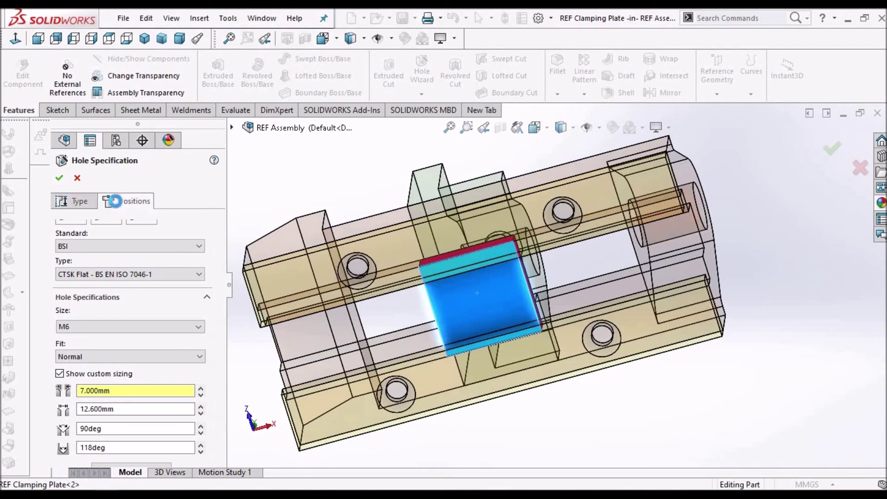
left_click(69, 203)
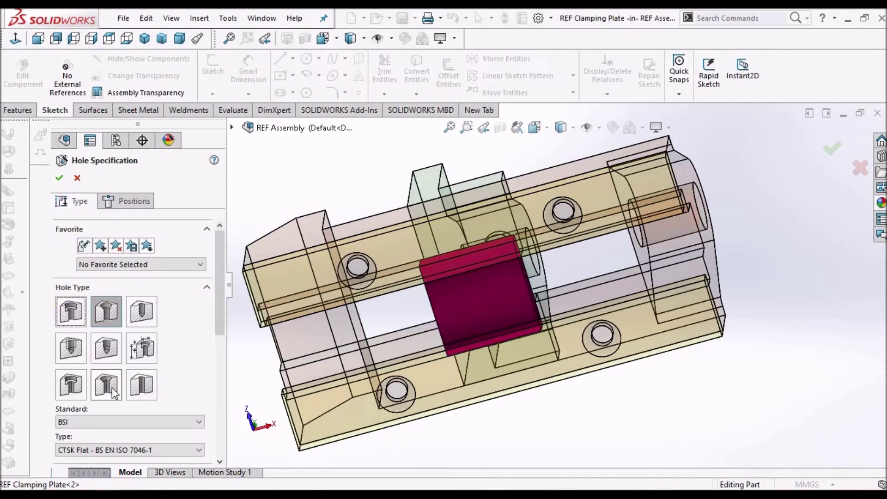
left_click_drag(220, 330, 213, 406)
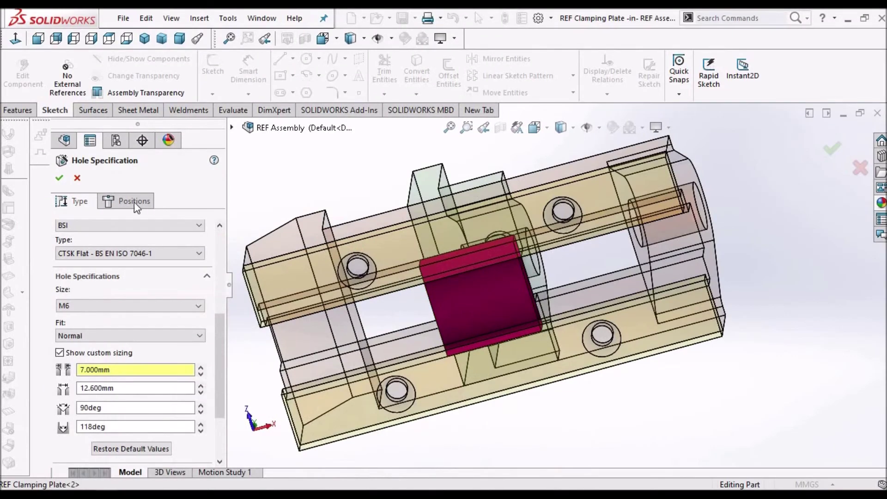
Place two countersunk hole points side by side on the clamping plate's large face, one on each side of the origin.
left_click(133, 202)
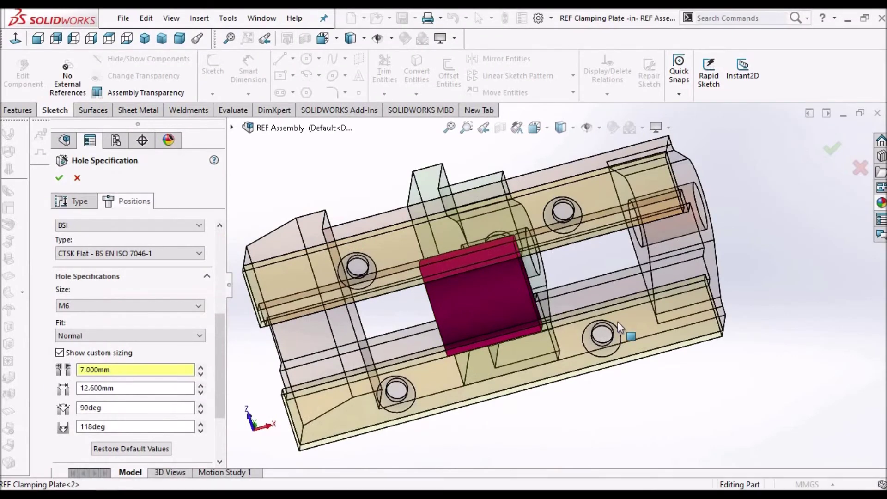
left_click(460, 306)
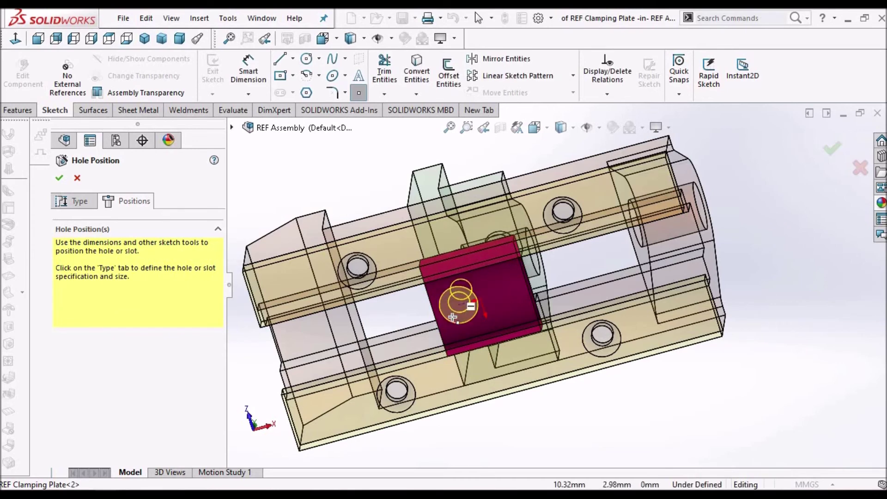
left_click(460, 312)
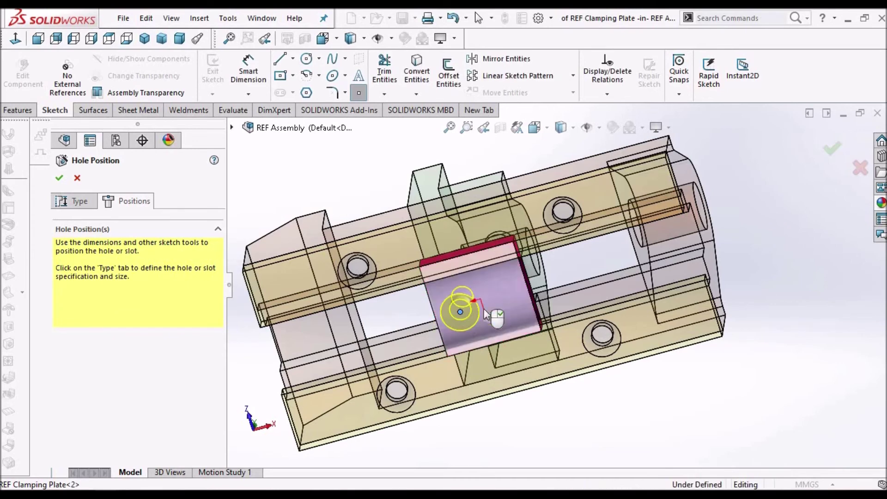
left_click(15, 40)
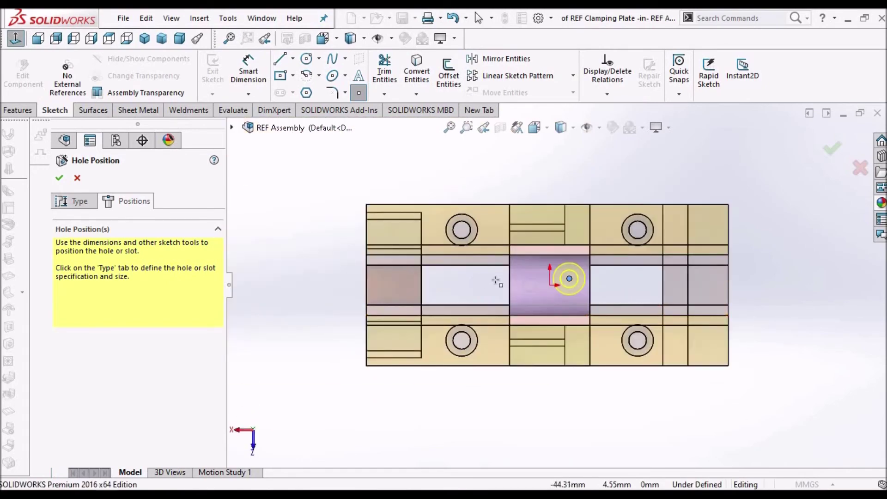
scroll(527, 282, "down", 3)
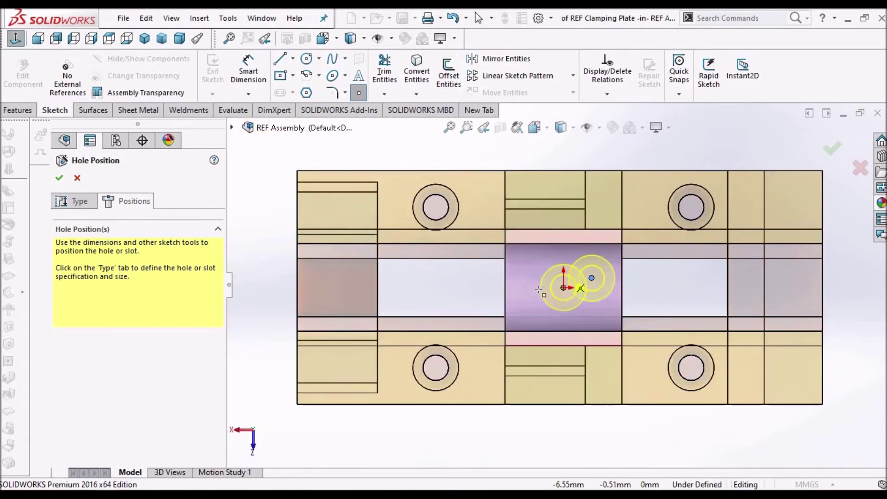
left_click(530, 277)
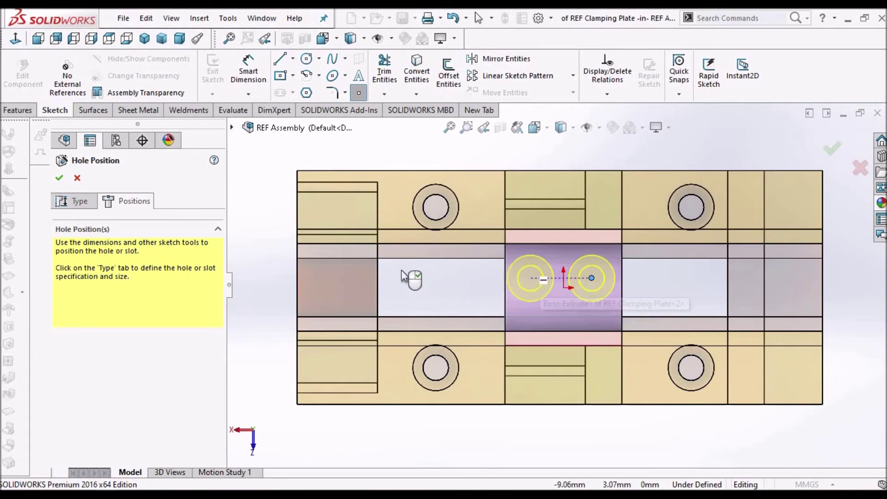
right_click(262, 164)
left_click(287, 173)
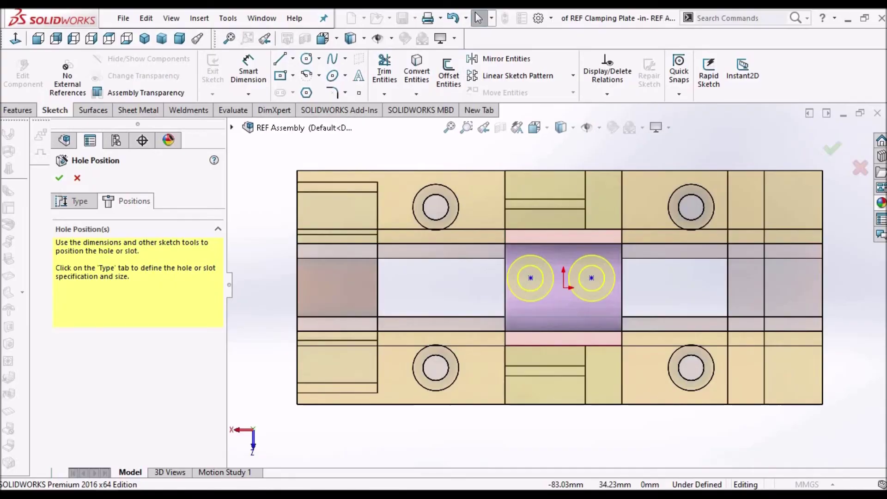
Following the PDF drawing, dimension the hole points 16 mm apart, with the nearer one 8 mm from the clamping plate's side edge.
key("alt+Tab")
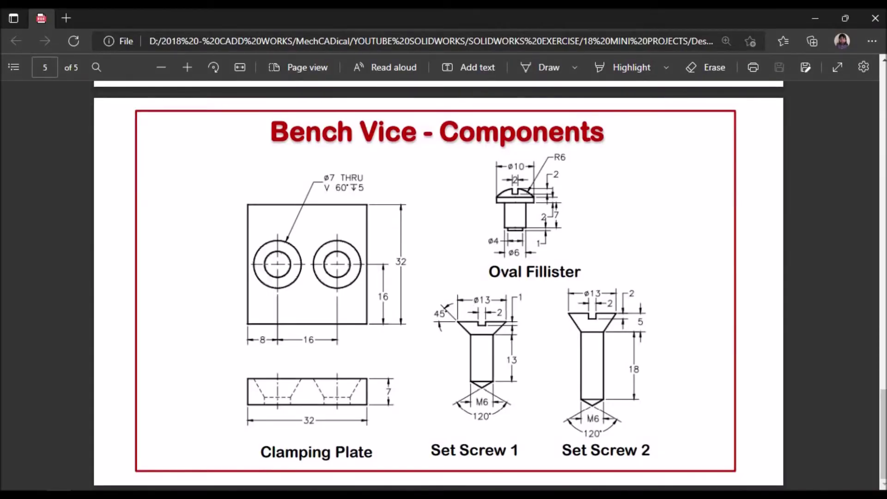
key("alt+Tab")
left_click(248, 69)
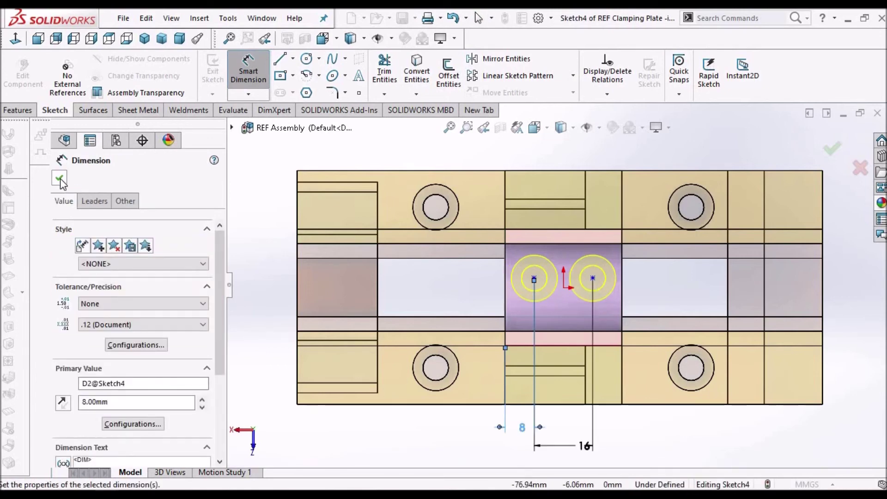
left_click(60, 179)
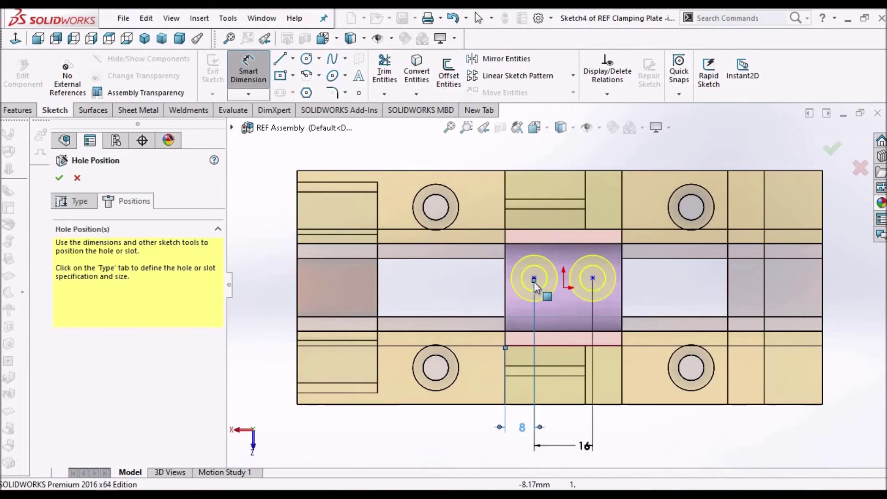
key("Escape")
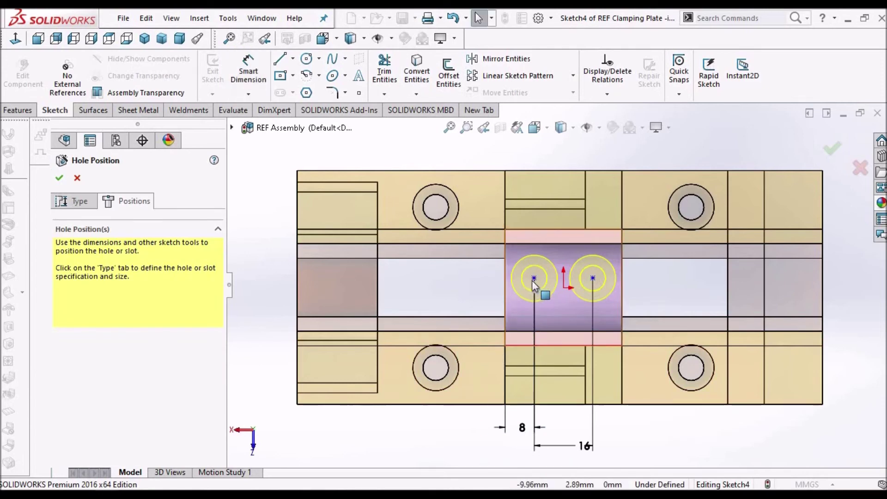
Align both hole points horizontally with the clamping plate's origin and finish the countersunk holes.
left_click(564, 289, "ctrl")
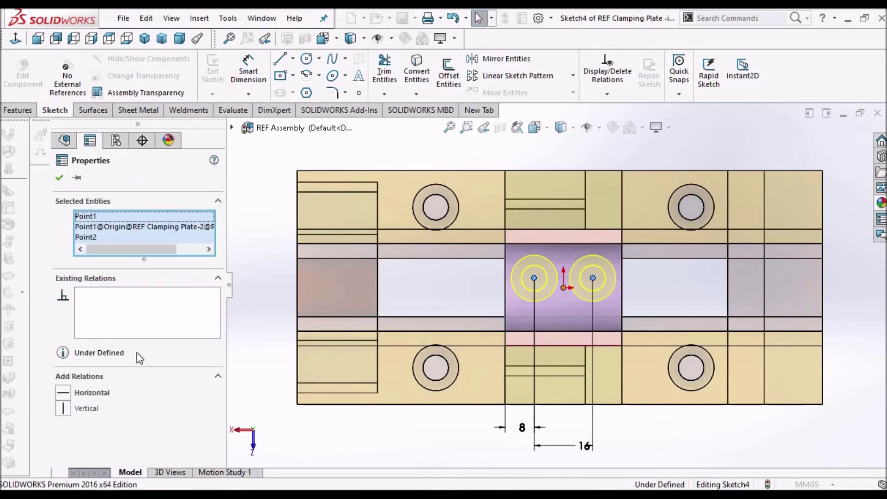
left_click(63, 392)
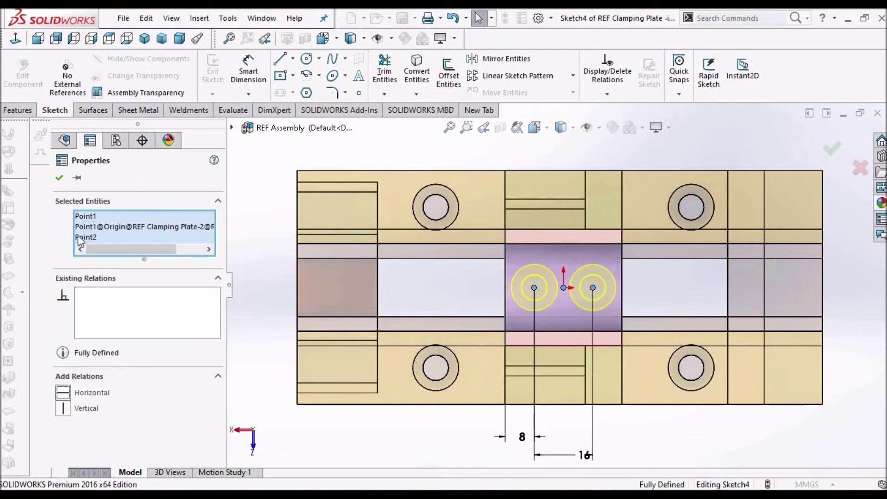
left_click(59, 177)
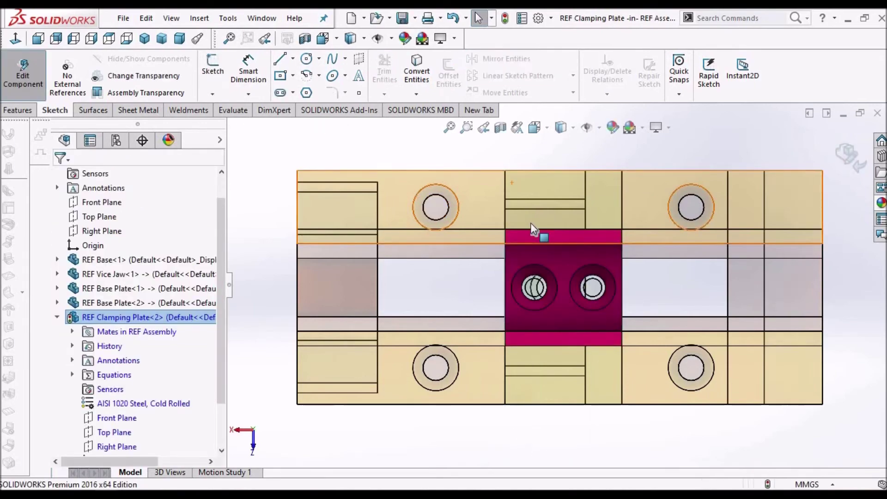
Inspect the clamping plate's new holes, exit the in-context part edit and show the whole assembly in the Dimetric view.
middle_click_drag(522, 253, 539, 338)
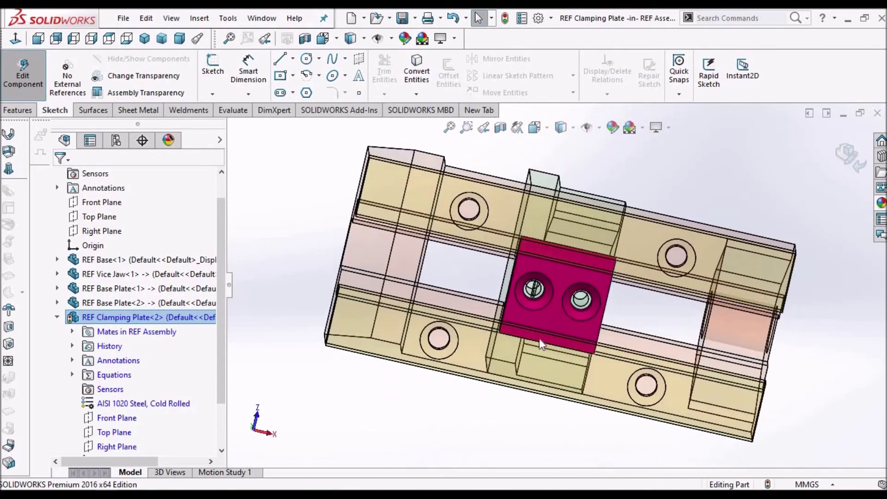
scroll(571, 257, "down", 5)
middle_click_drag(547, 256, 465, 253)
scroll(589, 239, "up", 4)
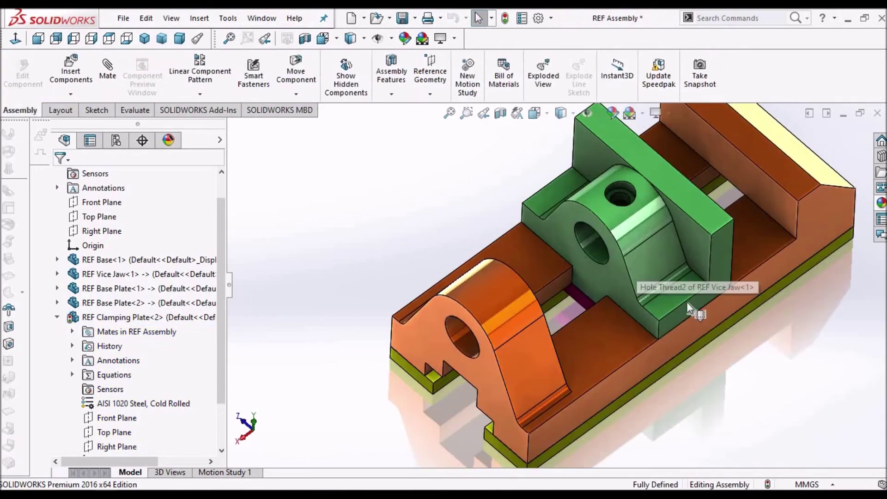
left_click(179, 38)
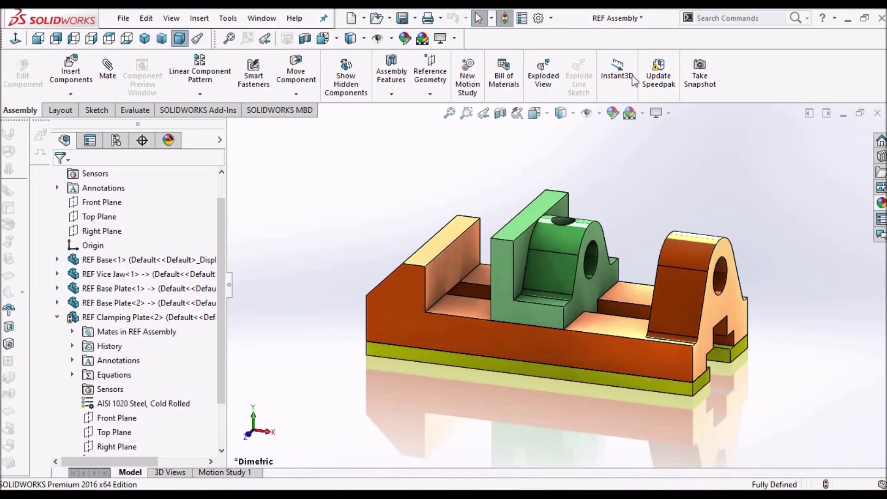
Save the assembly together with the modified clamping plate and collapse the plate's feature list.
left_click(402, 19)
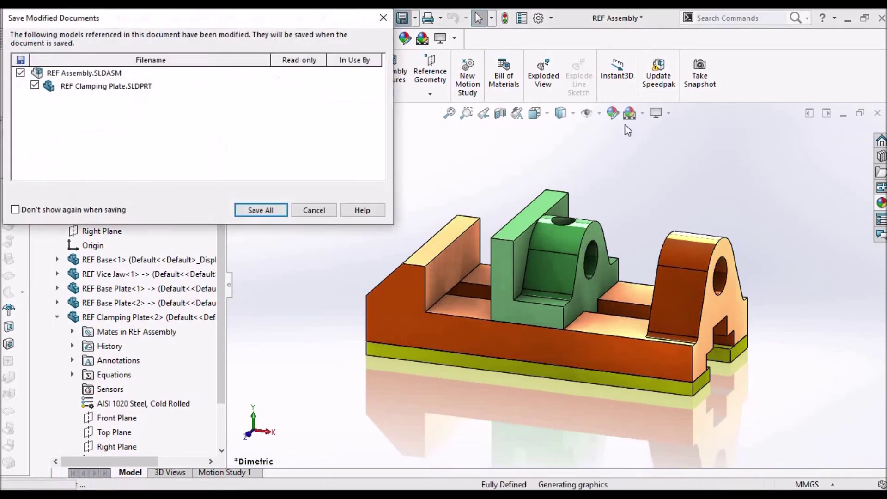
key("Return")
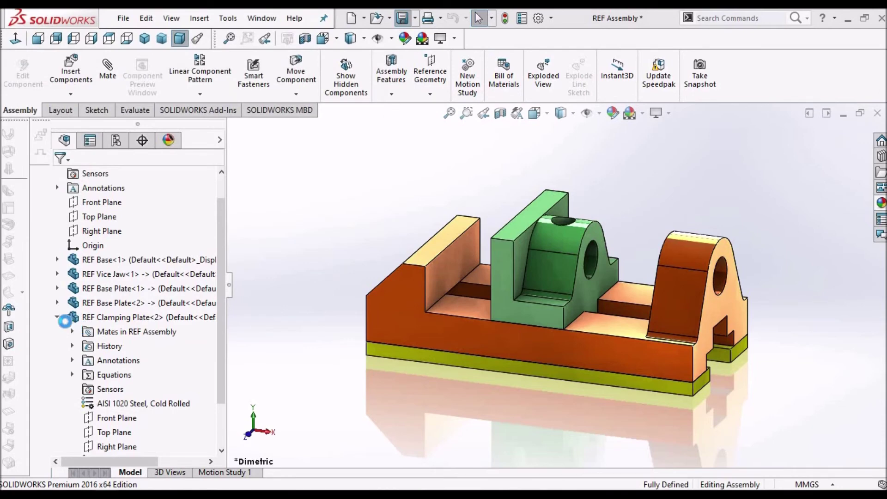
left_click(58, 317)
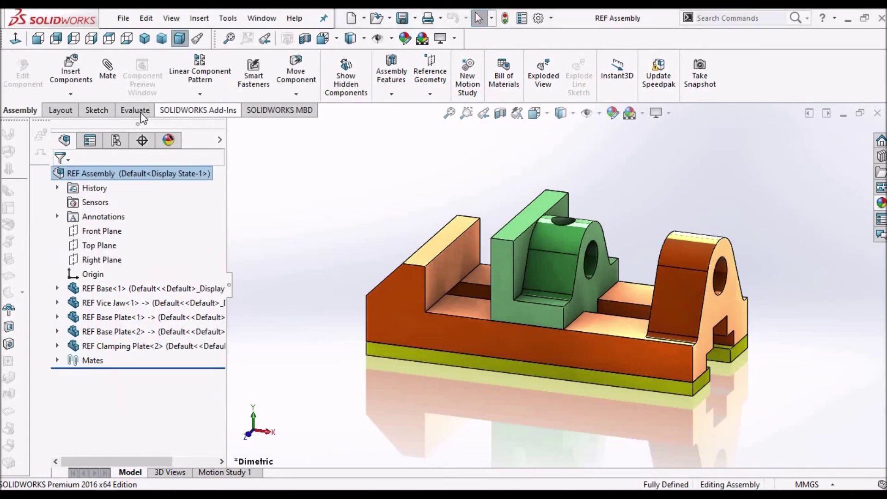
Run Interference Detection on the whole assembly, look over the parts and close the check.
left_click(139, 112)
left_click(58, 76)
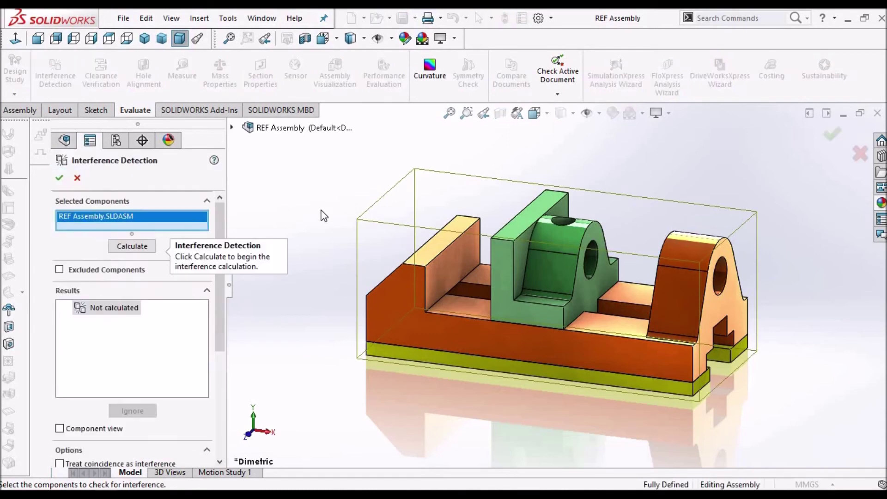
left_click(138, 248)
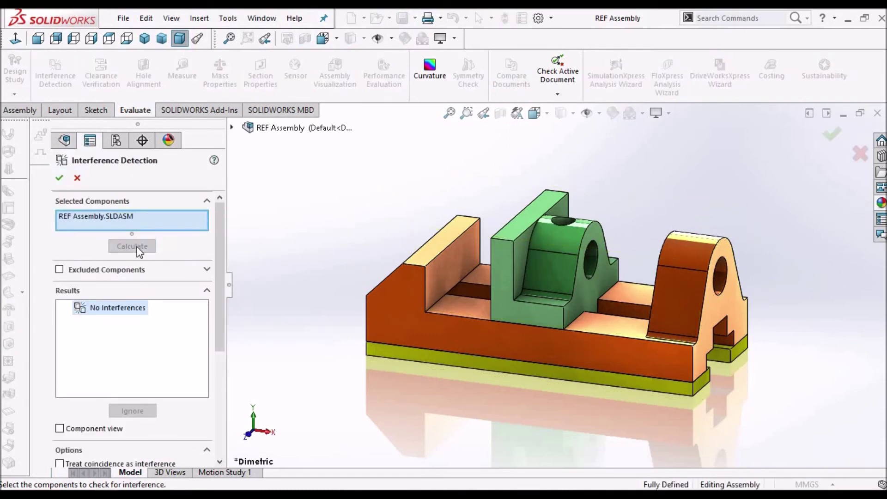
middle_click_drag(578, 294, 489, 290)
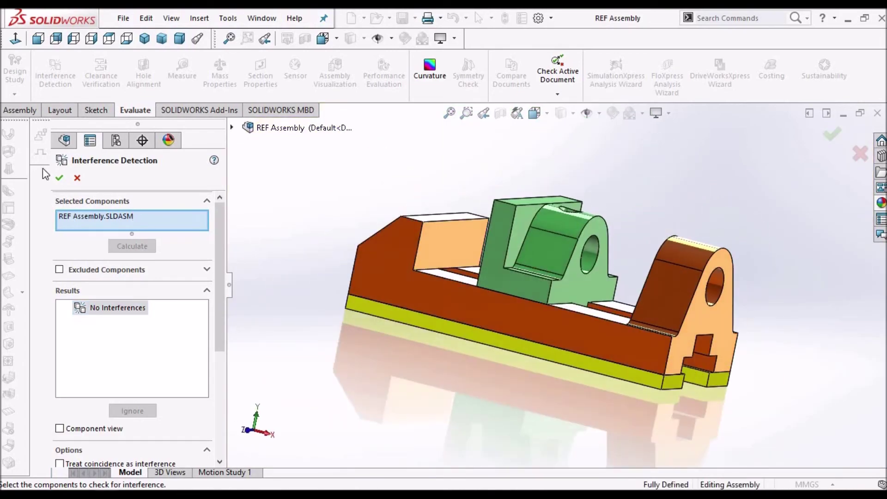
left_click(77, 179)
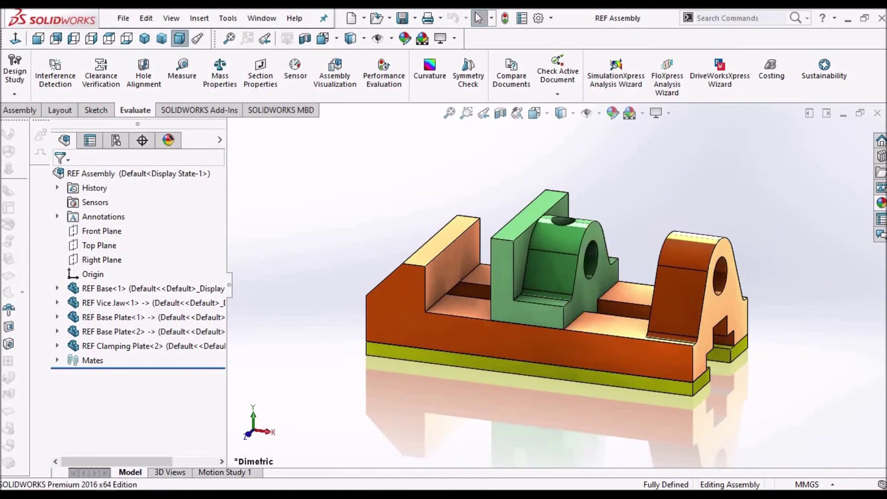
Check the Jaw Screw's dimensions on page 4 of the PDF drawing in the browser.
key("alt+Tab")
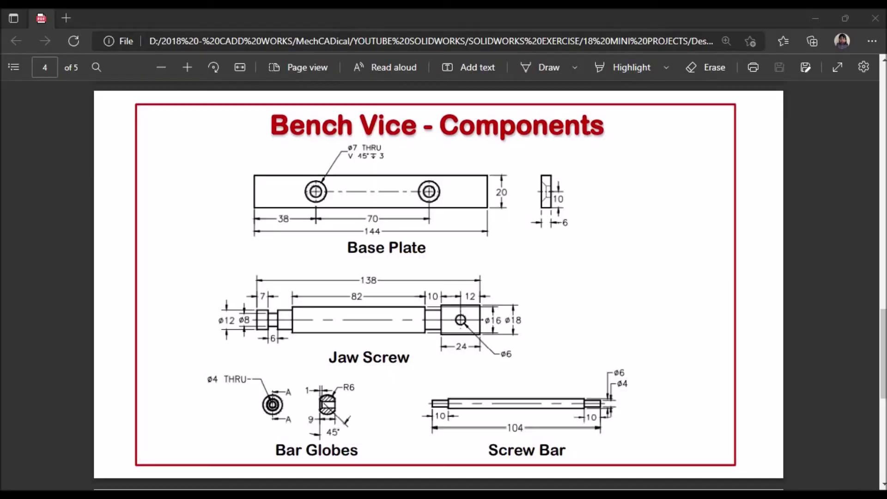
left_click_drag(333, 364, 435, 356)
left_click(335, 364)
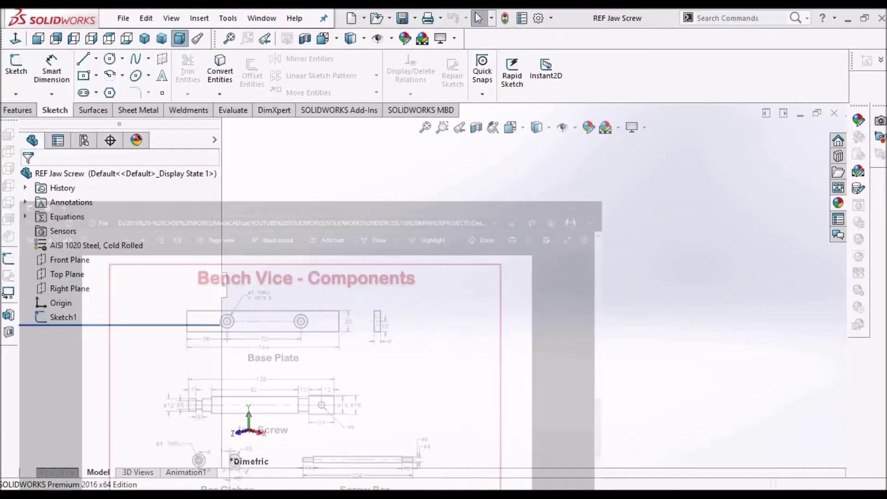
Open the jaw screw's profile sketch for editing in the SOLIDWORKS part and face it straight on.
left_click(56, 317)
left_click(65, 277)
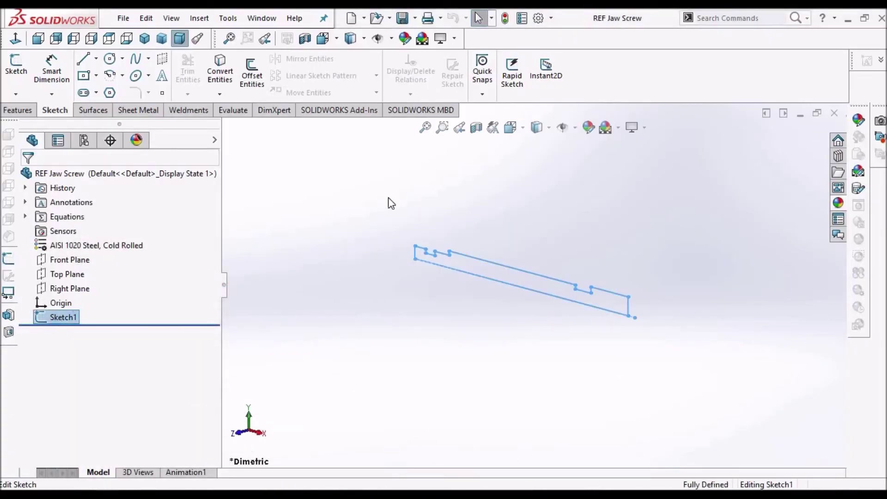
left_click(16, 40)
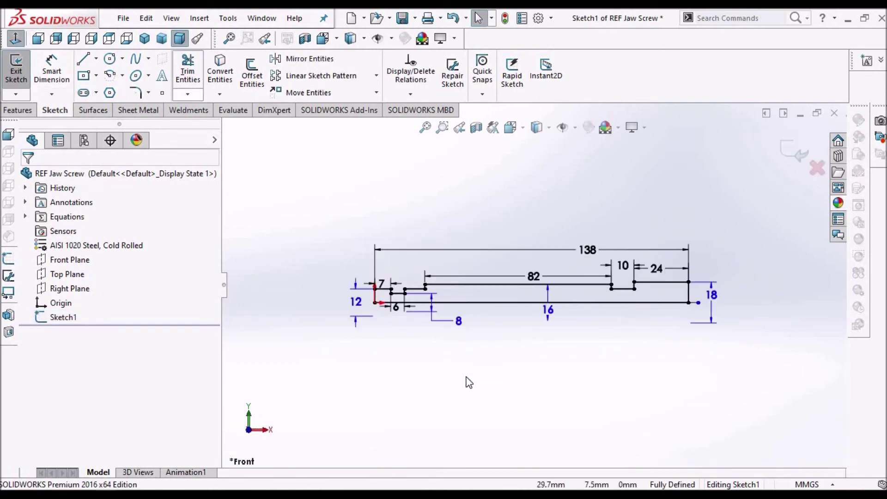
Compare the jaw screw's profile sketch dimensions with the Jaw Screw view on page 4 of the PDF drawing in the browser.
scroll(600, 314, "down", 1)
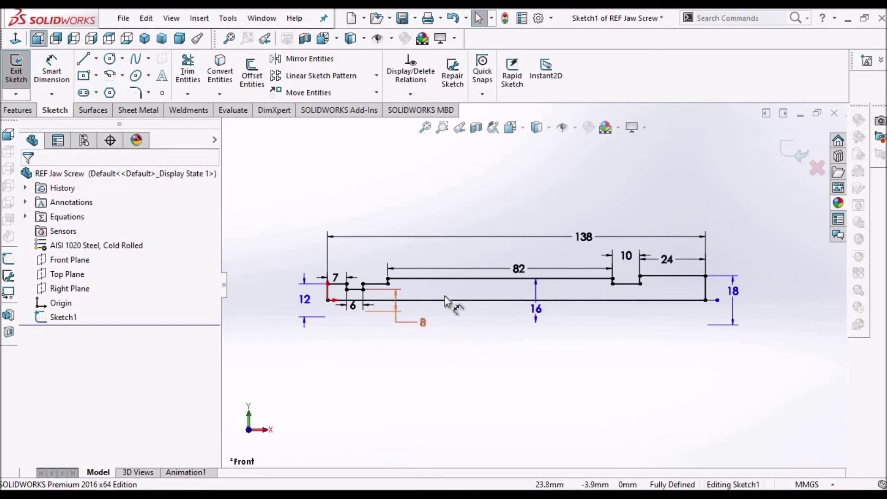
scroll(535, 289, "down", 1)
key("alt+Tab")
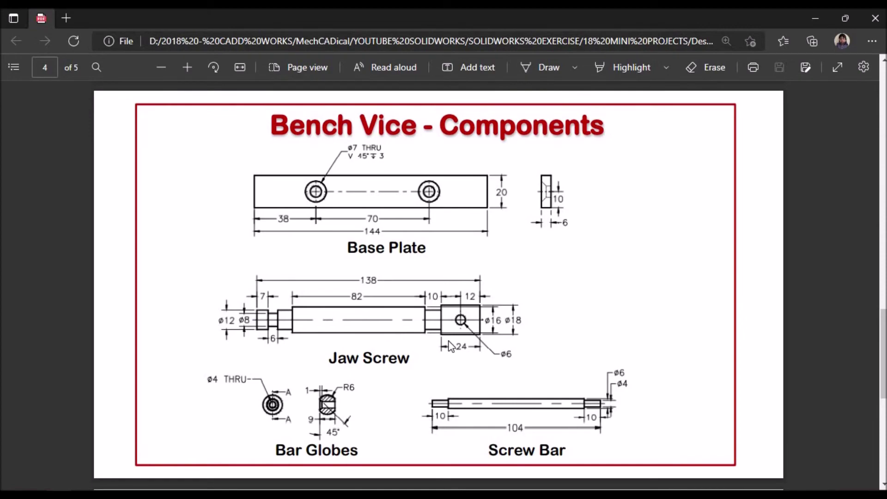
key("alt+Tab")
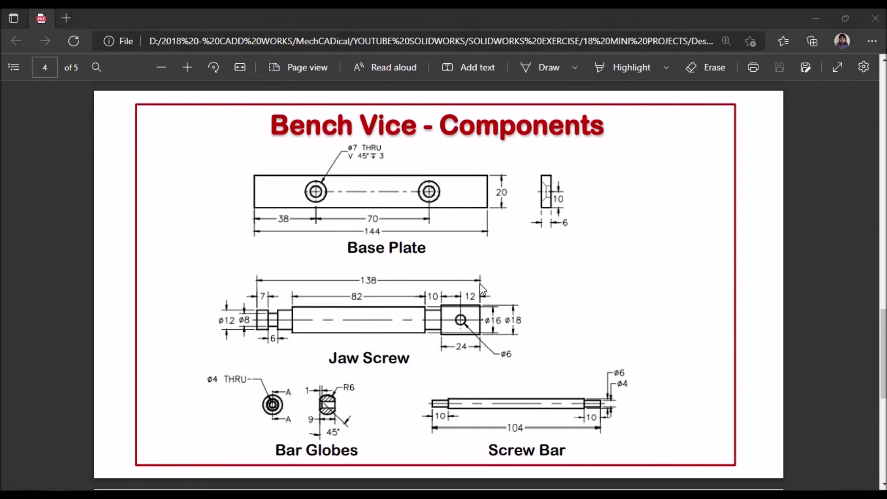
key("z")
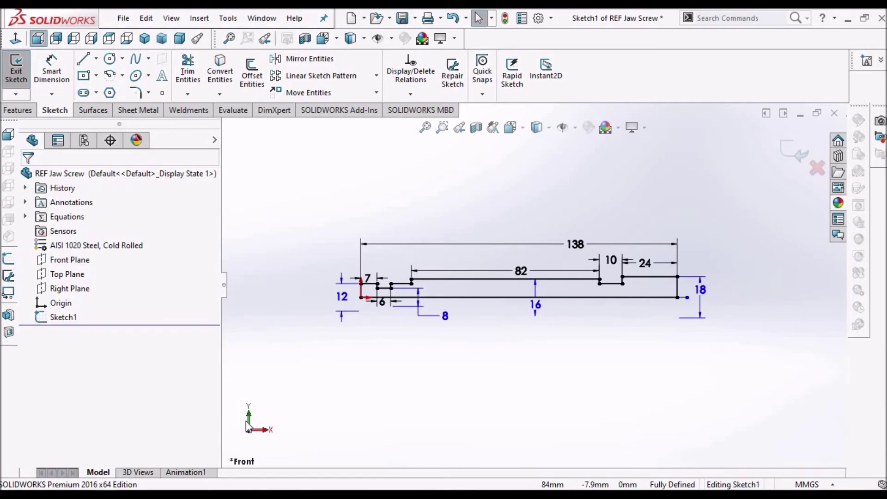
key("alt+Tab")
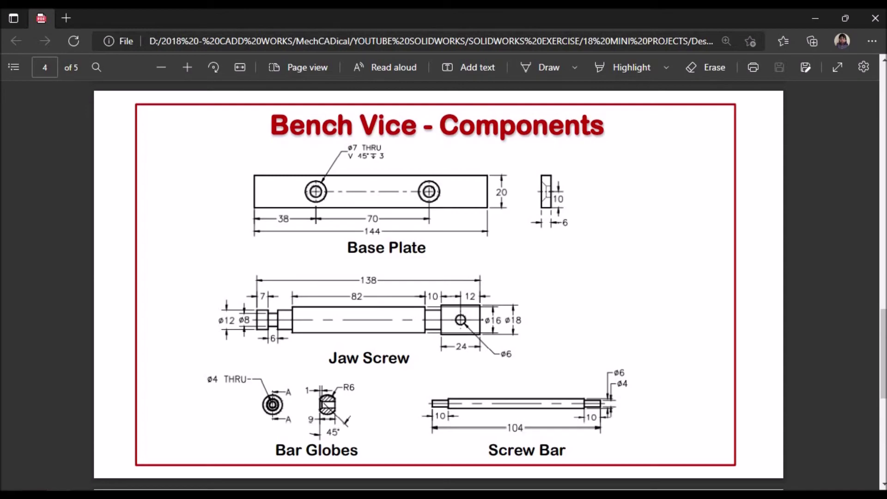
key("alt+Tab")
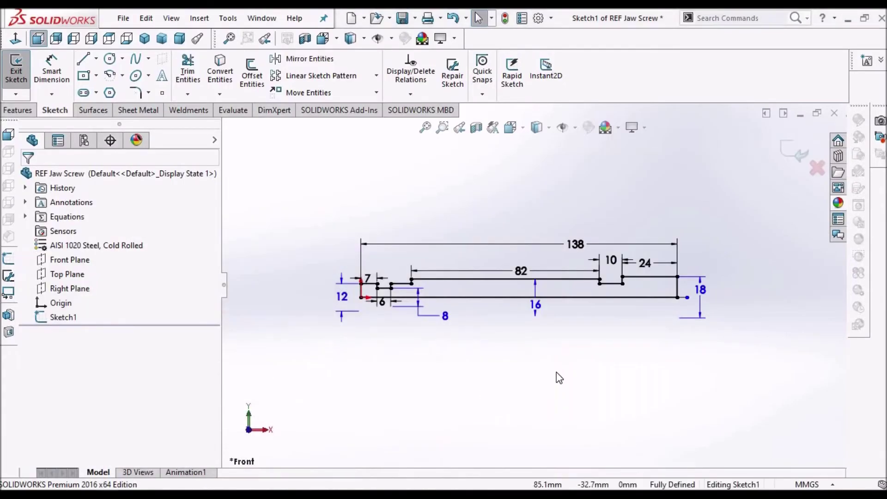
Revolve the jaw screw's profile sketch 360 degrees about its horizontal centreline to make the solid shaft.
left_click(18, 110)
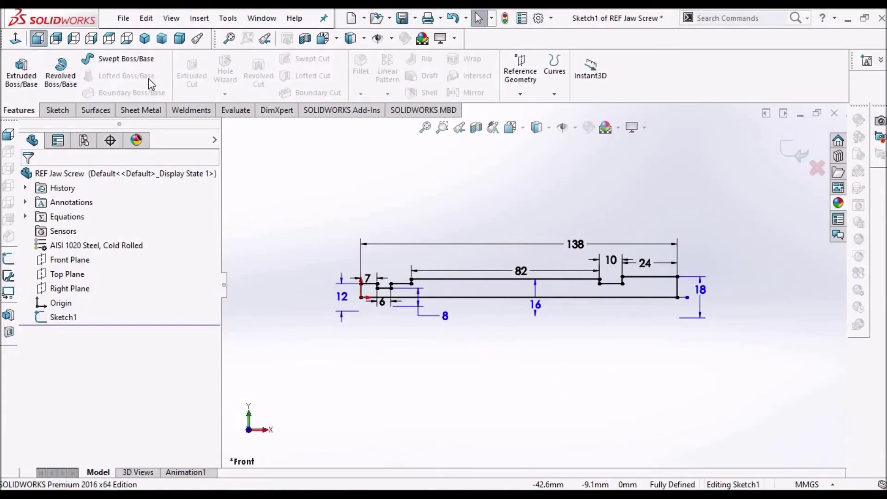
left_click(64, 73)
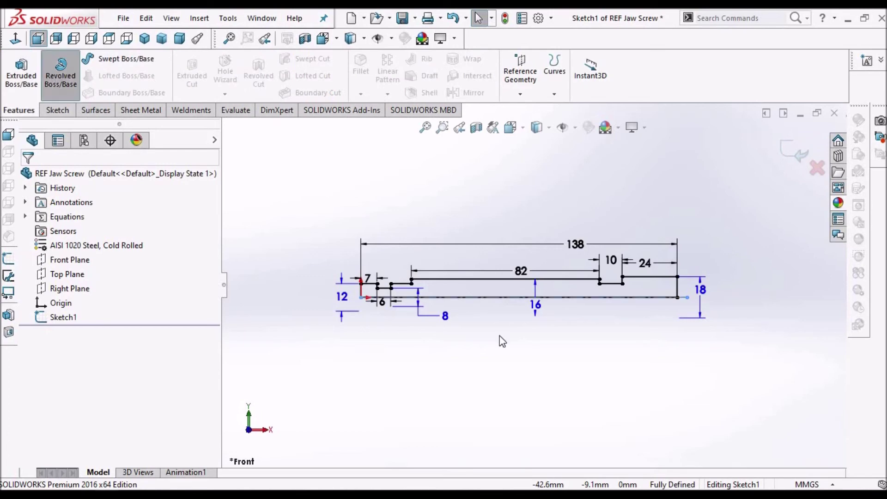
left_click(683, 300)
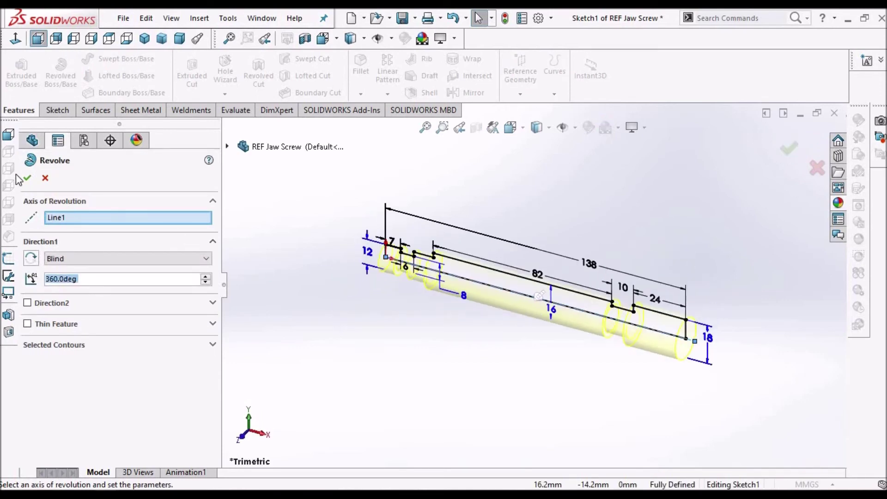
left_click(26, 178)
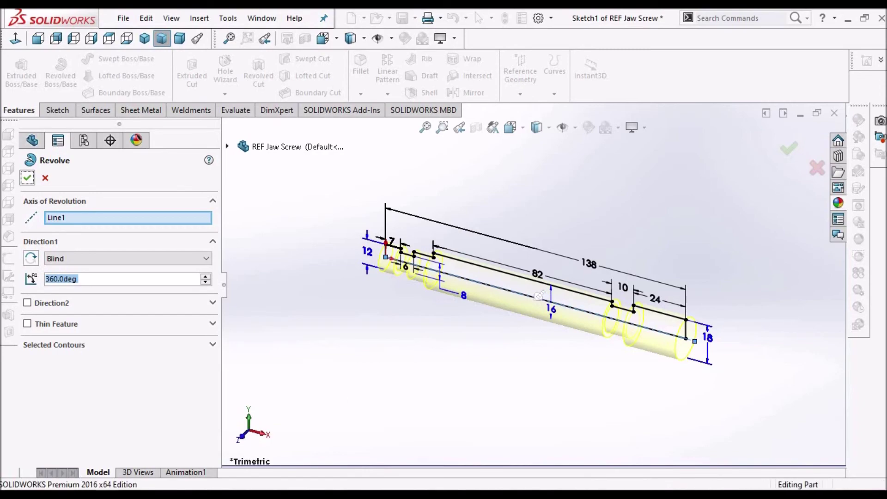
Switch to the PDF drawing in the browser and check the cross hole in the Jaw Screw's head.
mouse_move(74, 493)
left_click(84, 439)
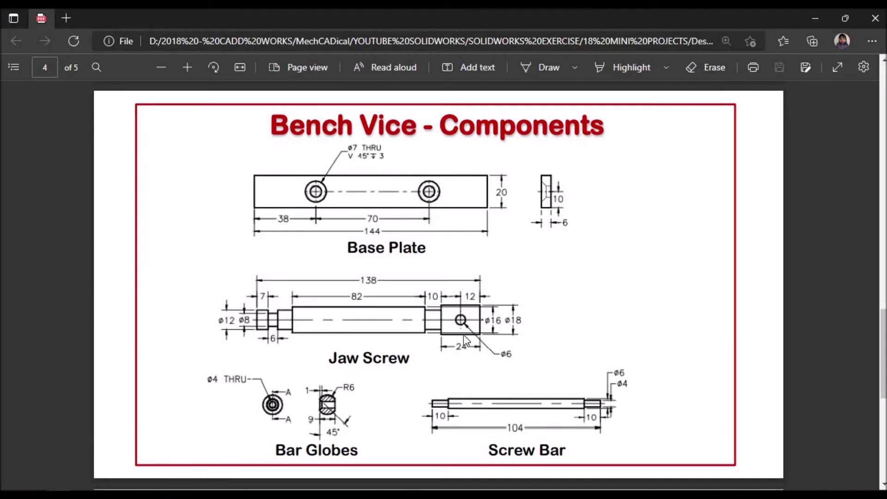
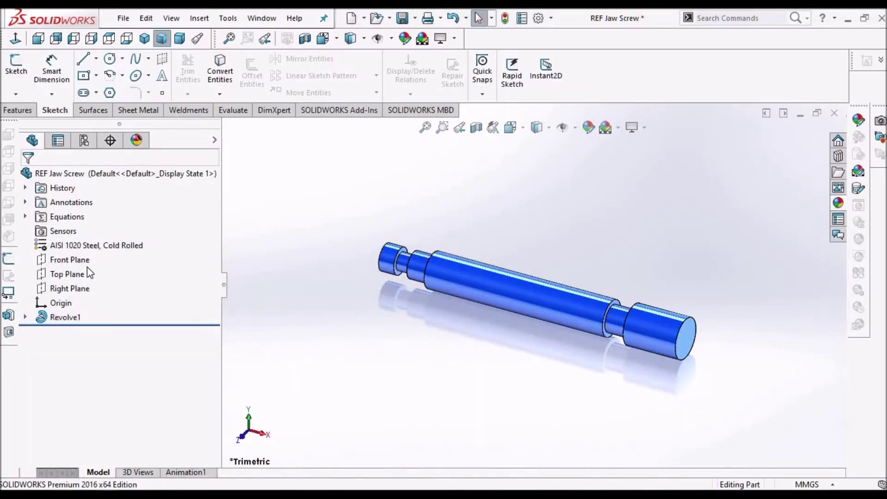
Start a sketch on the jaw screw's Front Plane, show the model in wireframe, and draw a circle inside the head on the shaft axis.
left_click(85, 264)
left_click(16, 62)
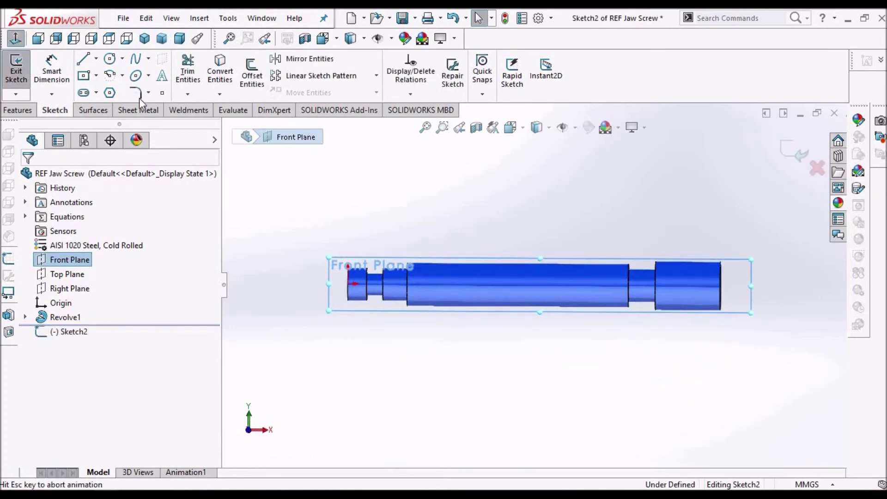
left_click(543, 129)
left_click(537, 218)
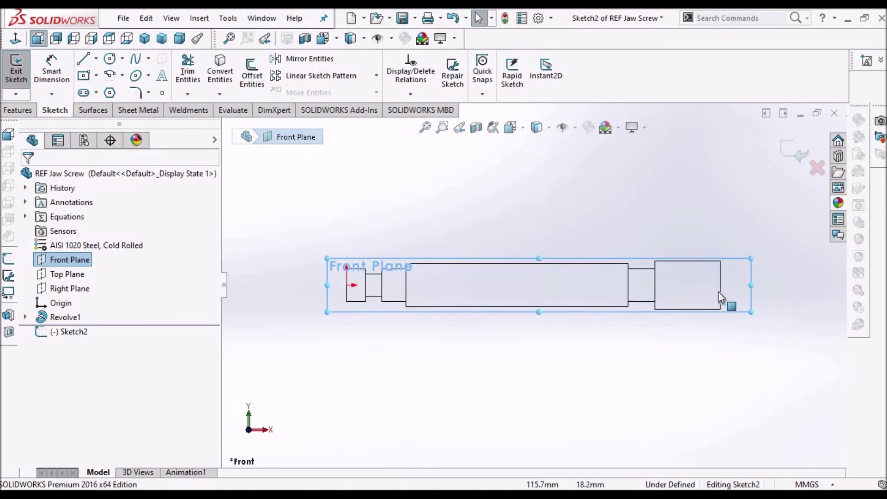
scroll(761, 293, "down", 2)
key("Escape")
left_click(110, 59)
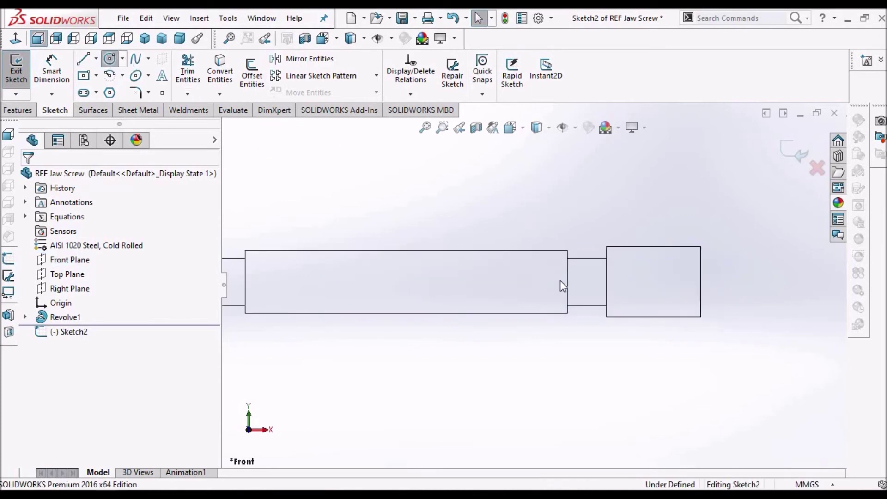
left_click(656, 281)
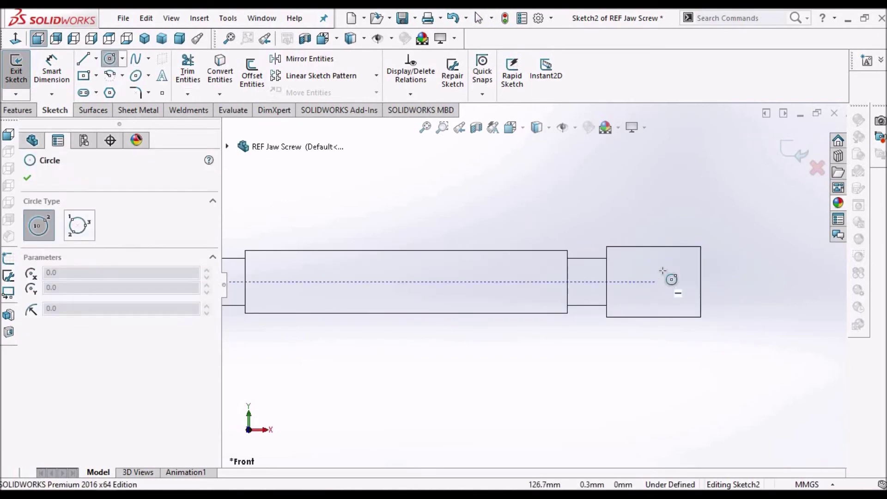
left_click(664, 272)
right_click(459, 199)
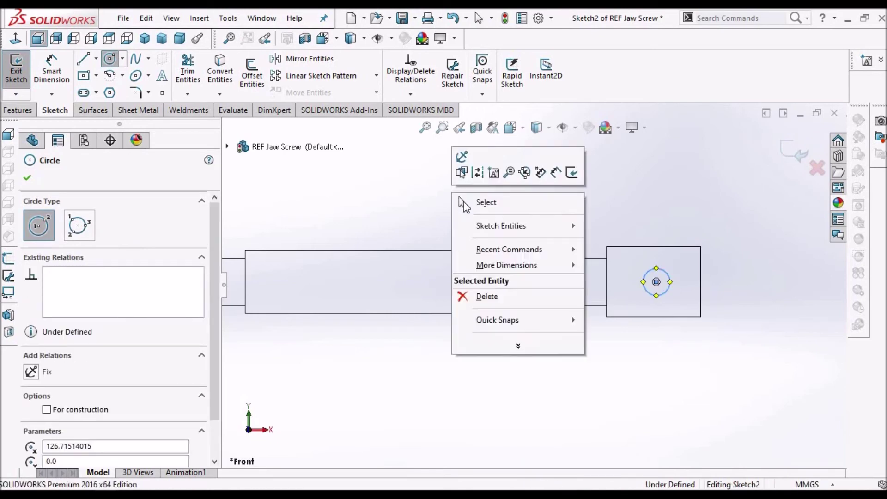
left_click(481, 201)
Dimension the circle to 6 mm diameter and 12 mm from the head's end edge, and make its centre horizontal with the origin.
left_click(51, 70)
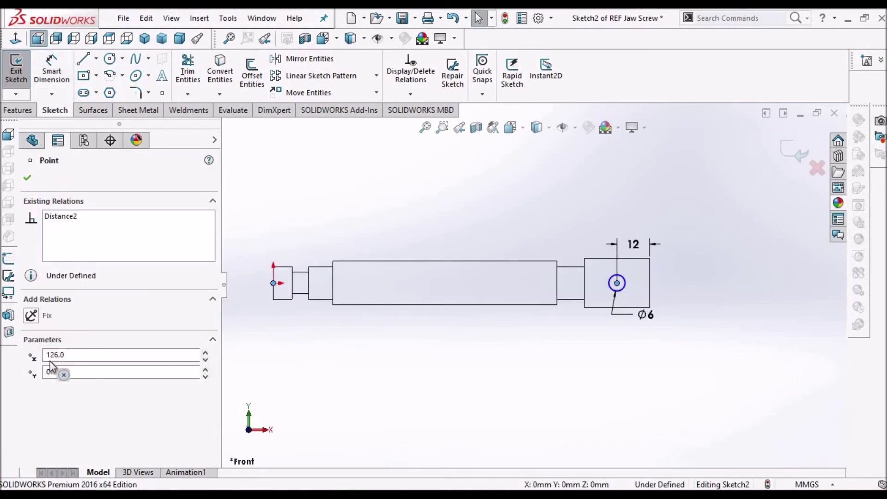
left_click(31, 390)
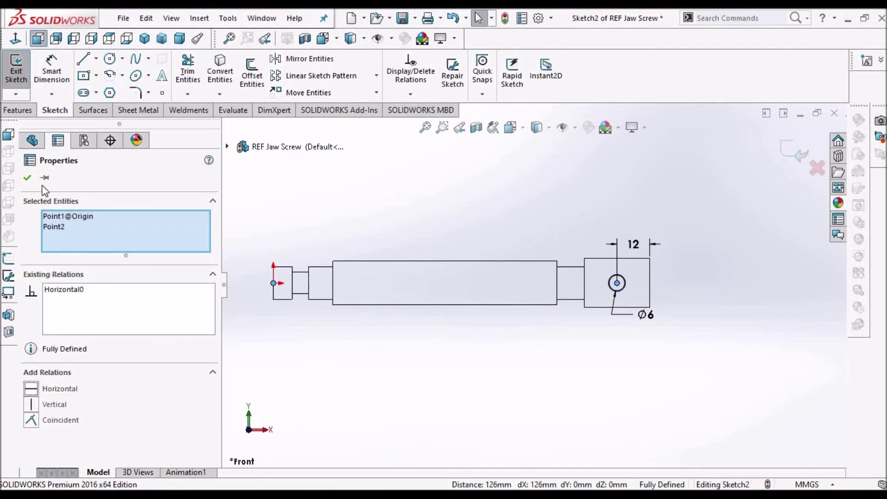
left_click(27, 178)
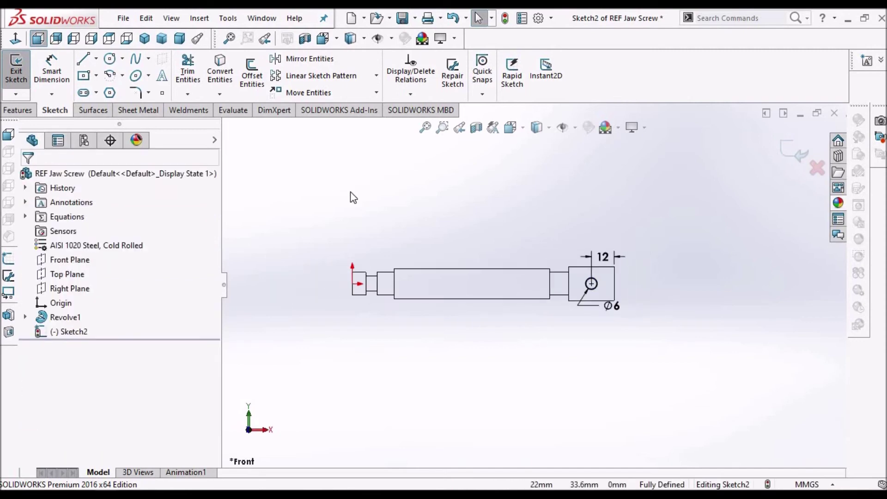
Cut the circle through the jaw screw's head with an Extruded Cut set to Through All - Both, and restore the shaded-with-edges display.
middle_click_drag(477, 269, 447, 291)
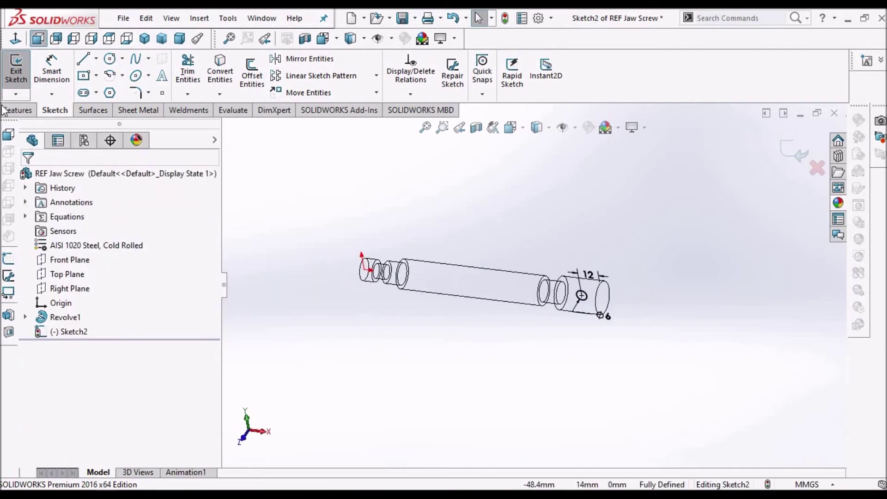
left_click(18, 110)
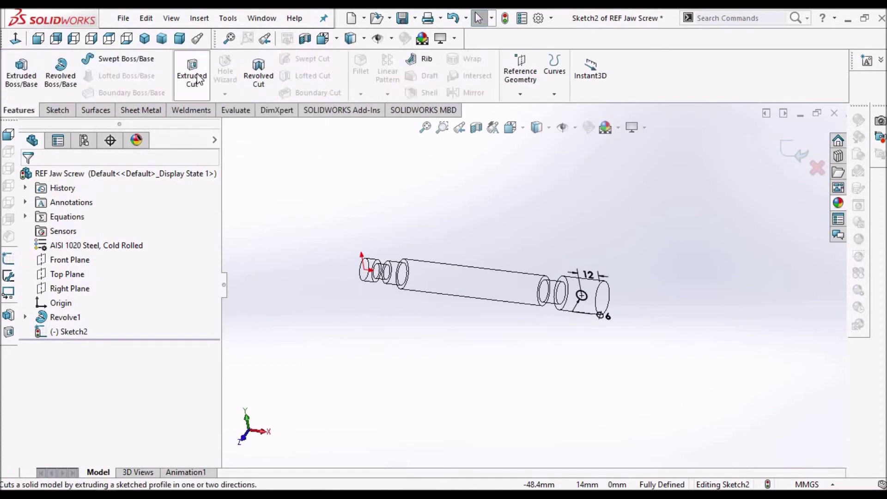
left_click(196, 75)
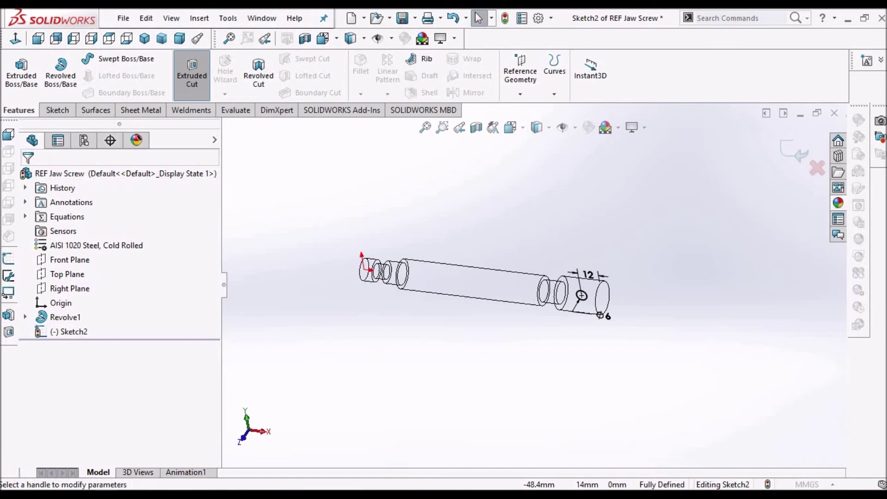
left_click(201, 257)
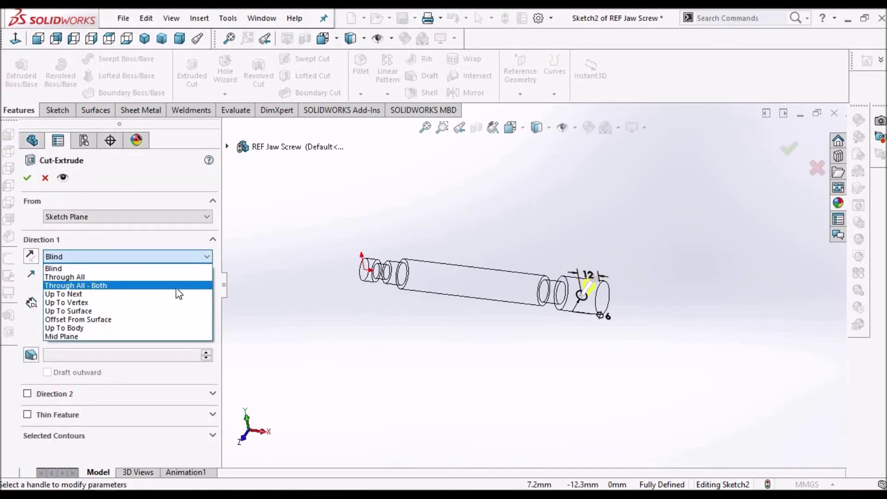
left_click(176, 286)
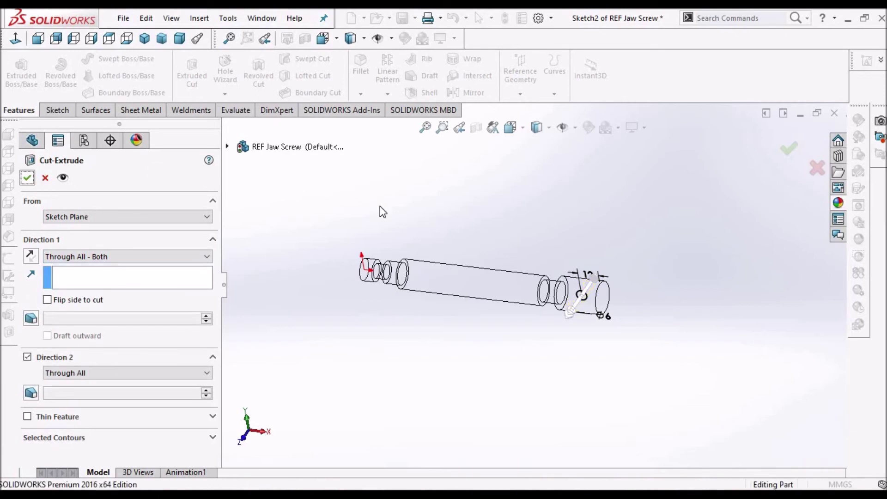
key("Return")
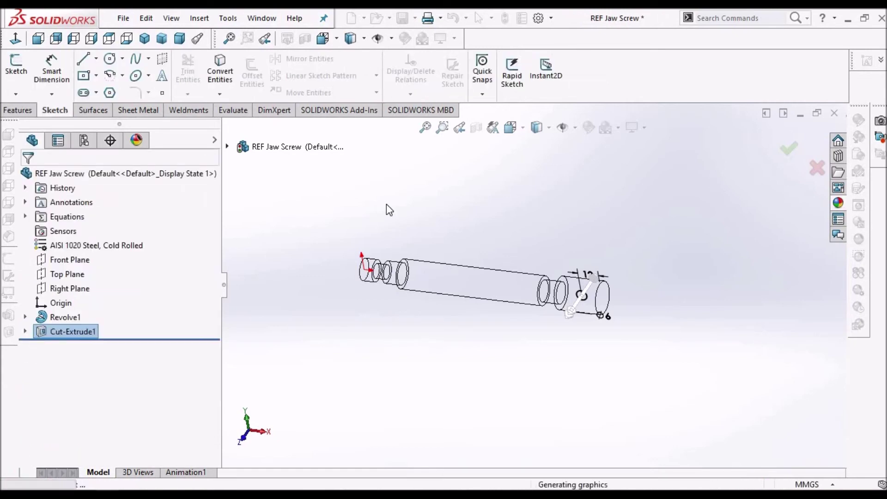
left_click(537, 127)
left_click(537, 163)
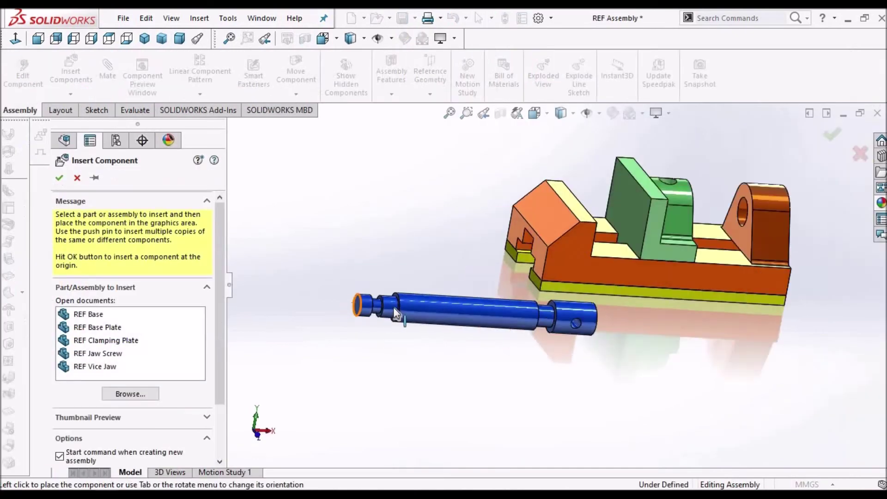
Insert the REF Jaw Screw into the REF Assembly beside the vice base and end component insertion.
scroll(399, 307, "down", 5)
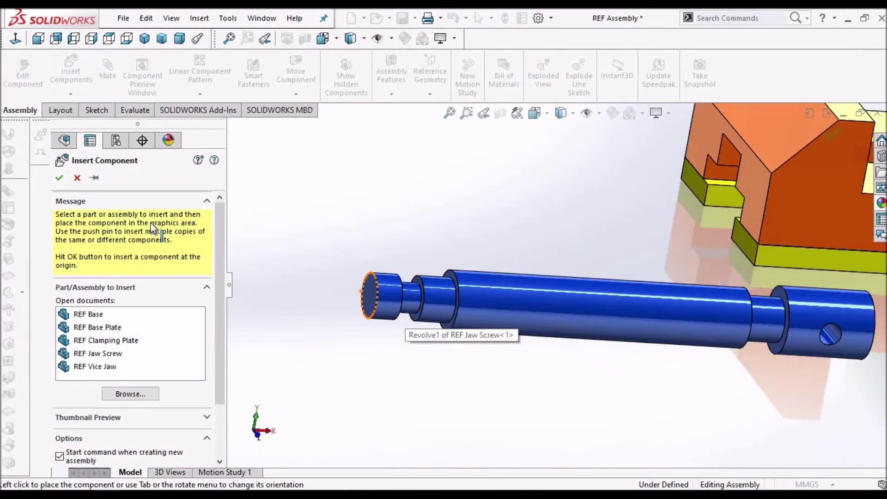
left_click(78, 178)
scroll(369, 159, "up", 4)
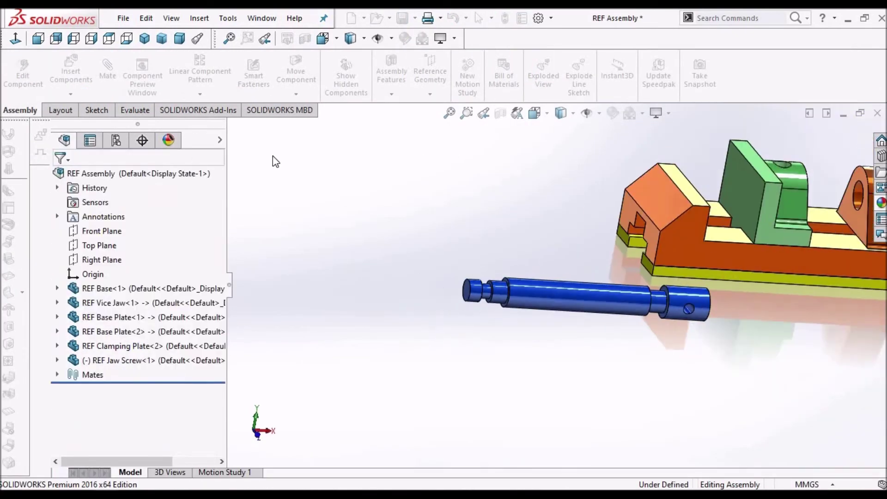
Add a coincident mate between the flat face of the jaw screw's narrow end and the flat face inside the vice jaw's screw hole.
left_click(111, 71)
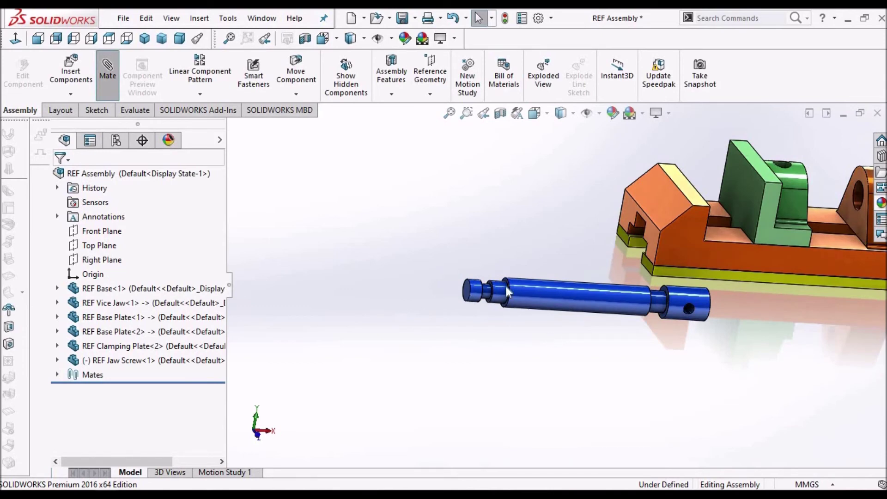
scroll(462, 296, "down", 5)
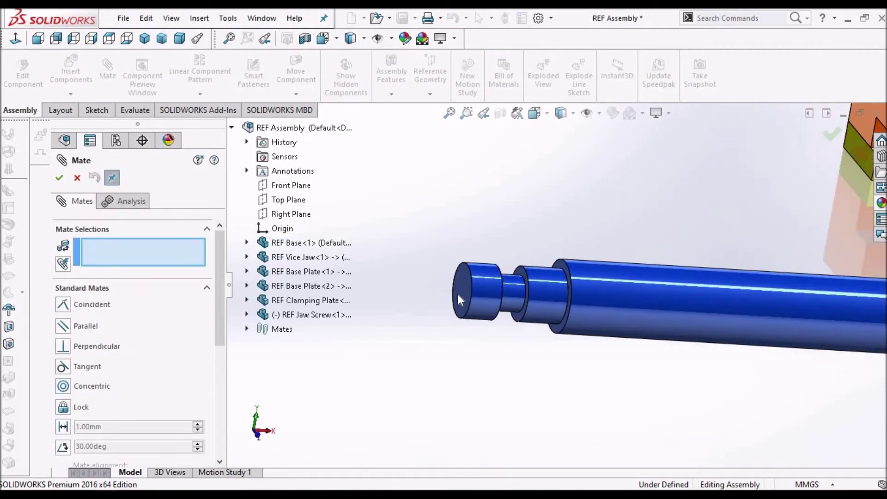
scroll(467, 292, "down", 1)
left_click(478, 290)
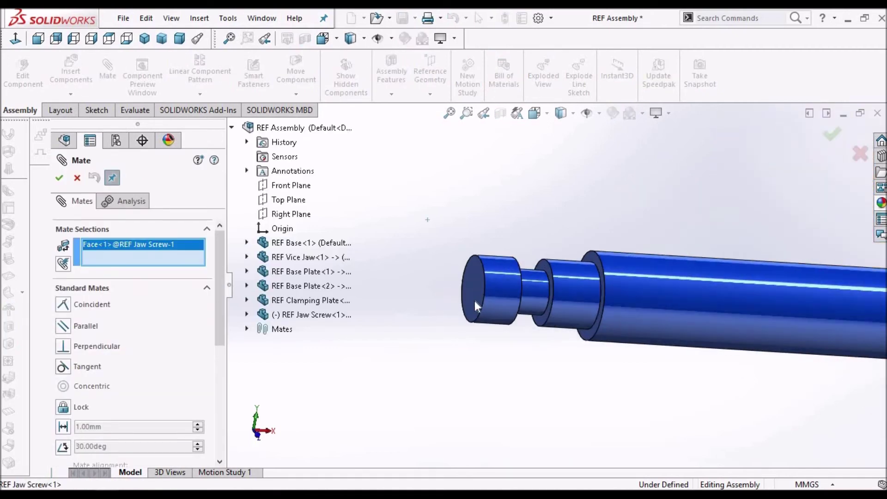
scroll(474, 300, "up", 8)
scroll(677, 237, "down", 6)
middle_click_drag(655, 264, 560, 309)
scroll(544, 304, "down", 5)
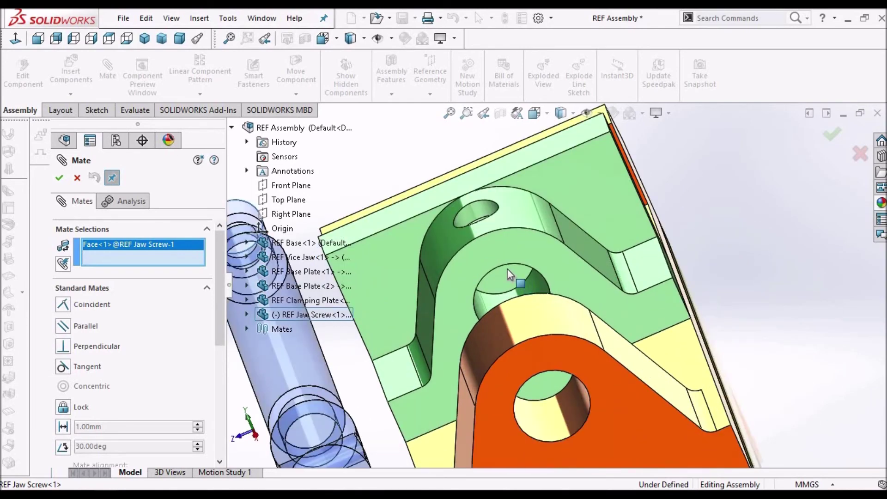
left_click(507, 267)
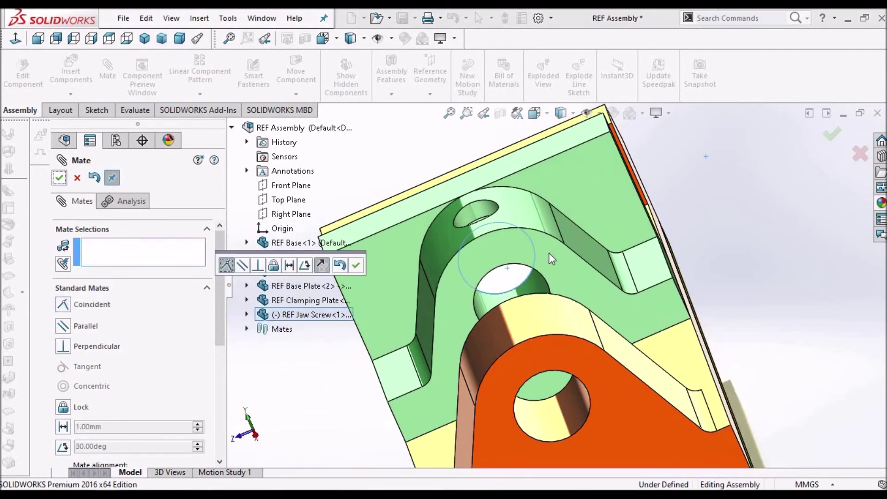
key("Return")
Mate the jaw screw's long cylindrical face concentric with the hole in the base's upright, and save the assembly in Dimetric view.
scroll(549, 253, "up", 5)
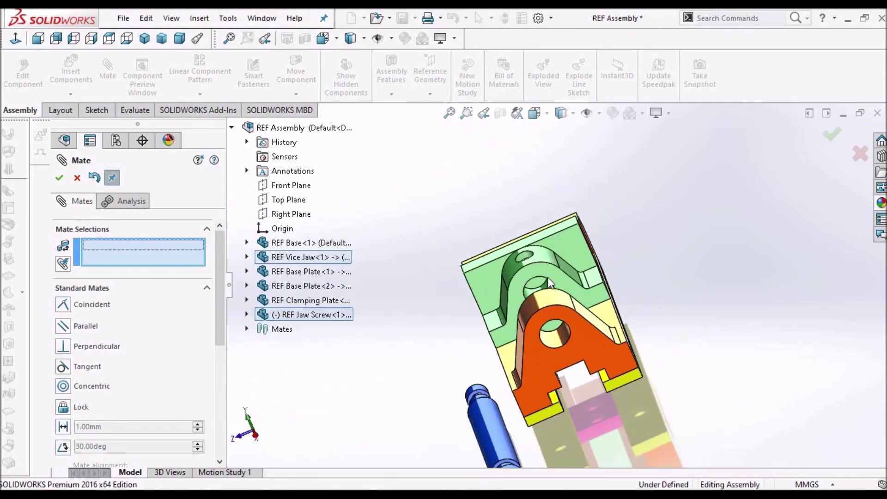
scroll(548, 253, "up", 2)
middle_click_drag(613, 291, 576, 337)
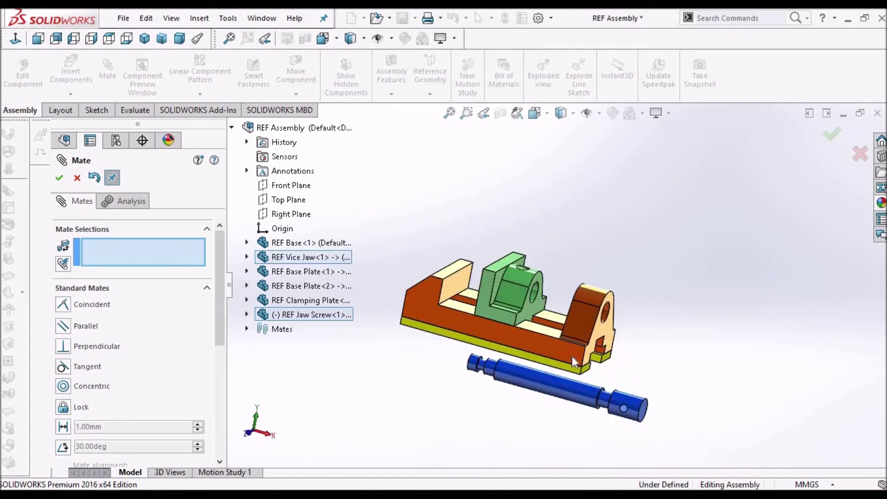
left_click(557, 385)
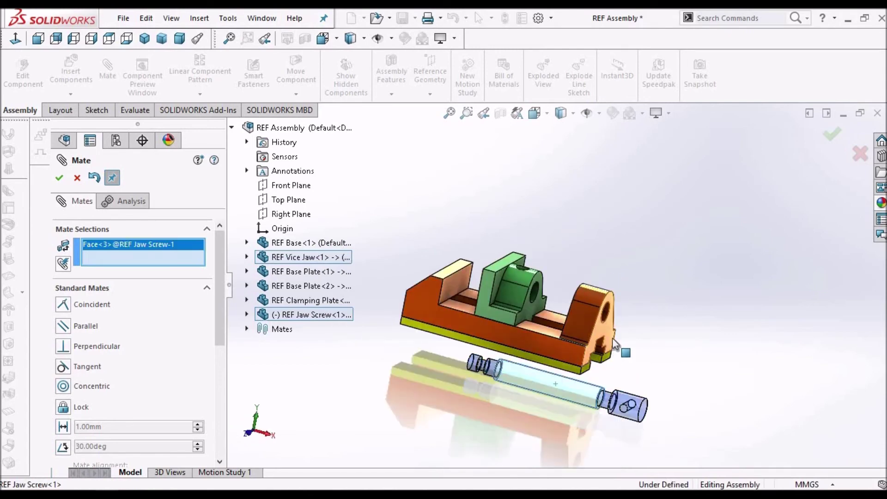
scroll(610, 344, "down", 2)
scroll(585, 279, "down", 2)
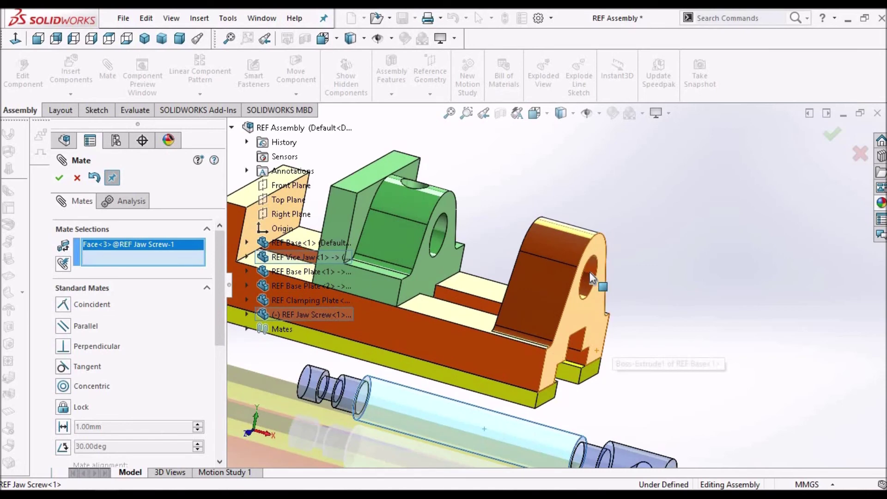
left_click(590, 271)
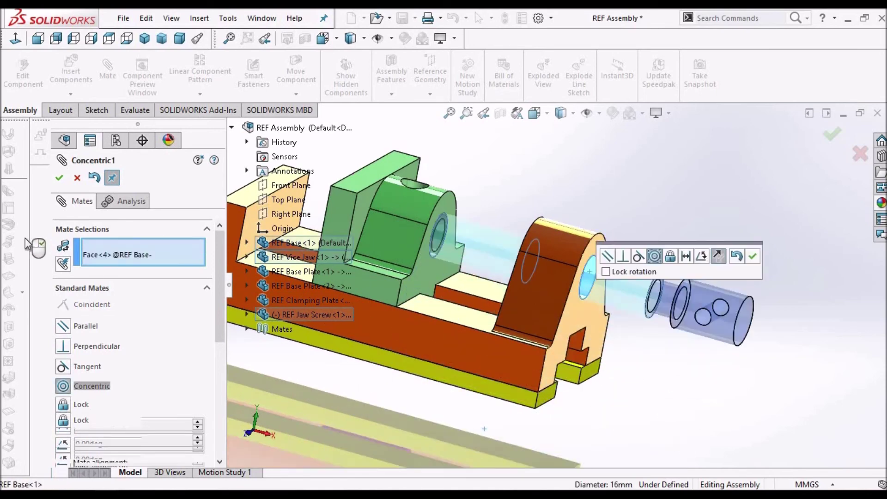
left_click(59, 178)
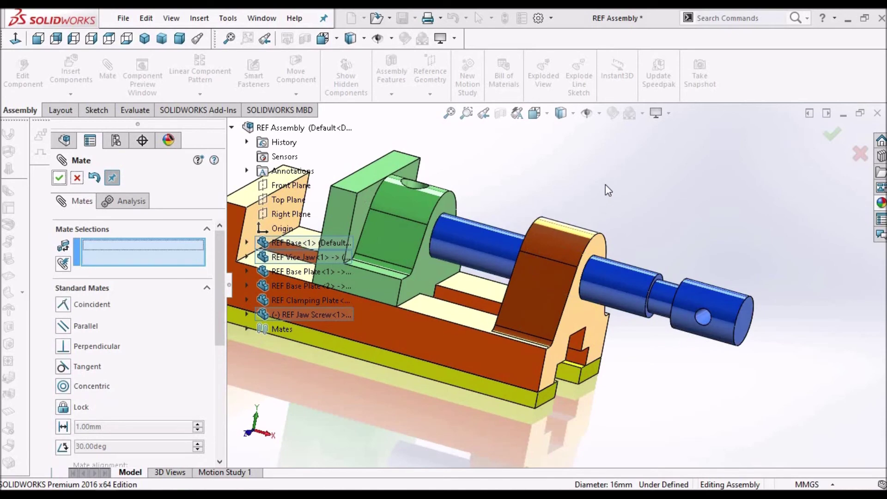
key("Escape")
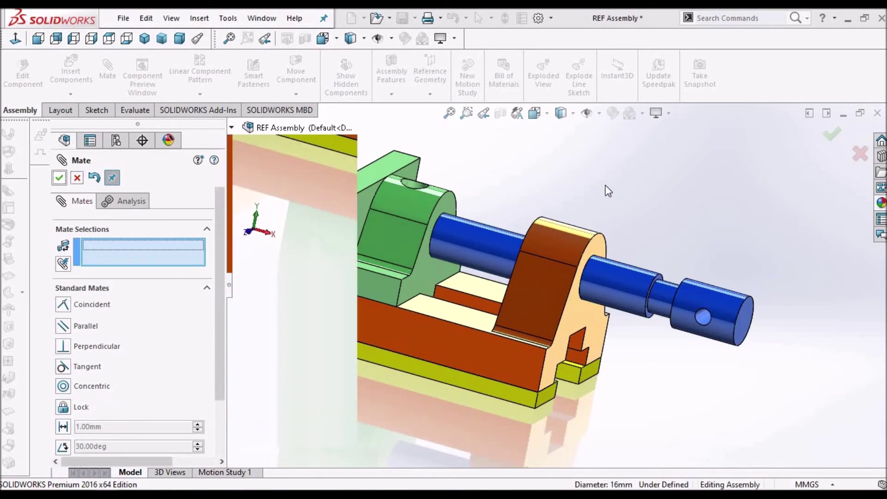
left_click(180, 39)
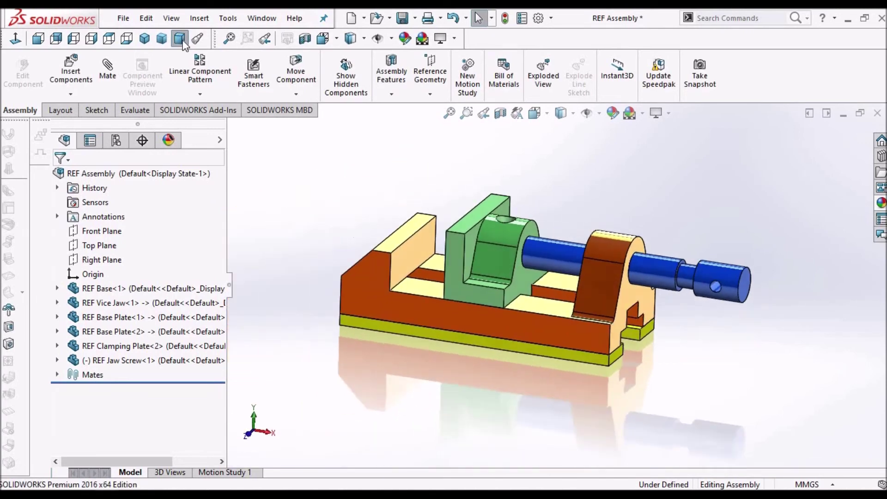
left_click(401, 18)
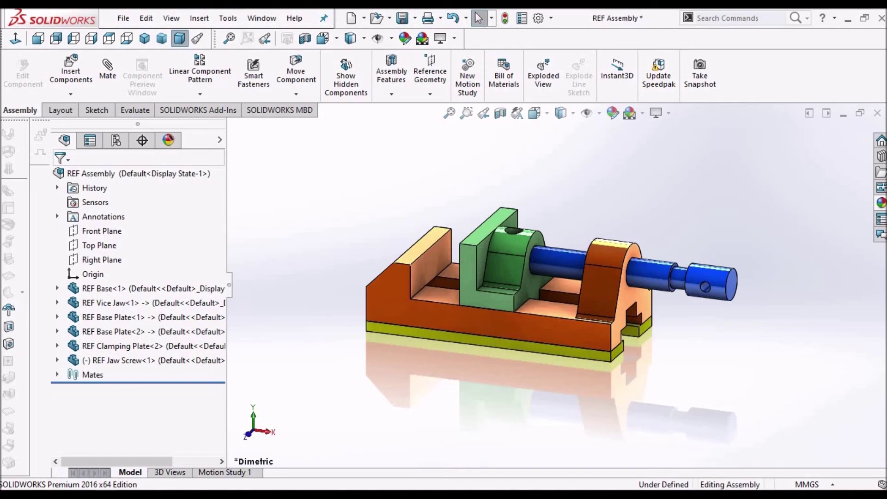
Check the Screw Bar view in the PDF drawing, and open the profile sketch of the REF Screw Bar part in SOLIDWORKS for editing.
key("alt+Tab")
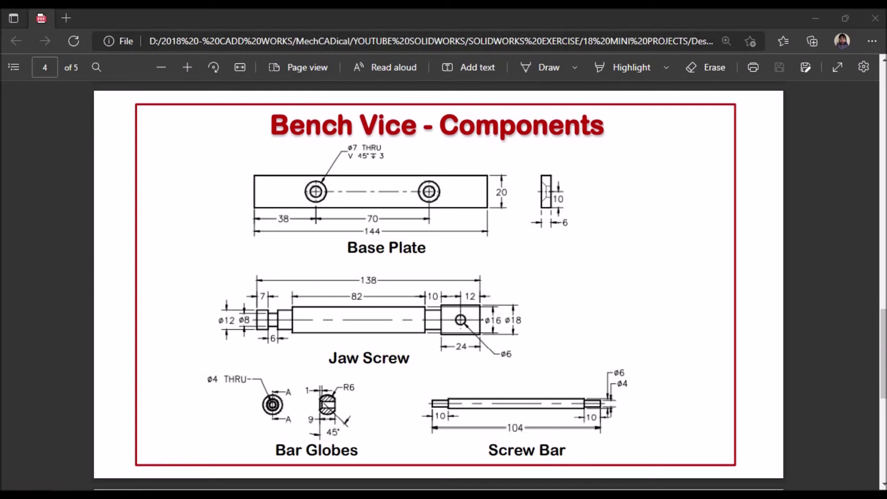
key("alt+Tab")
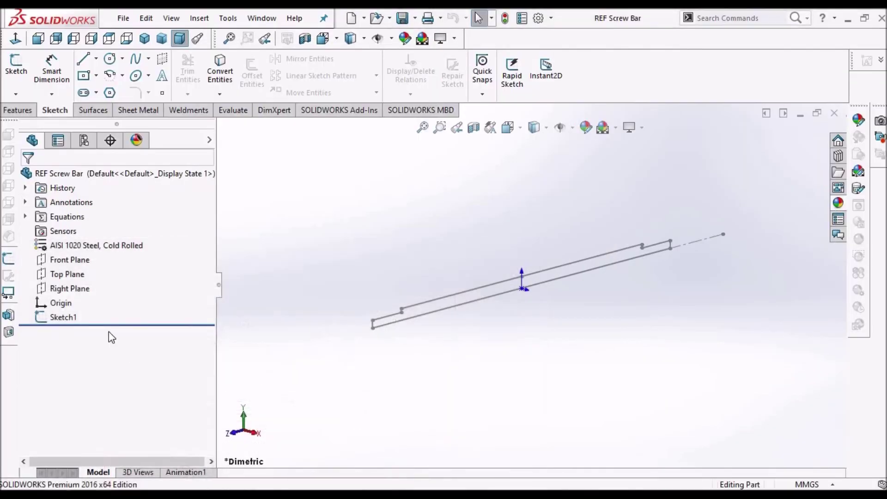
left_click(64, 318)
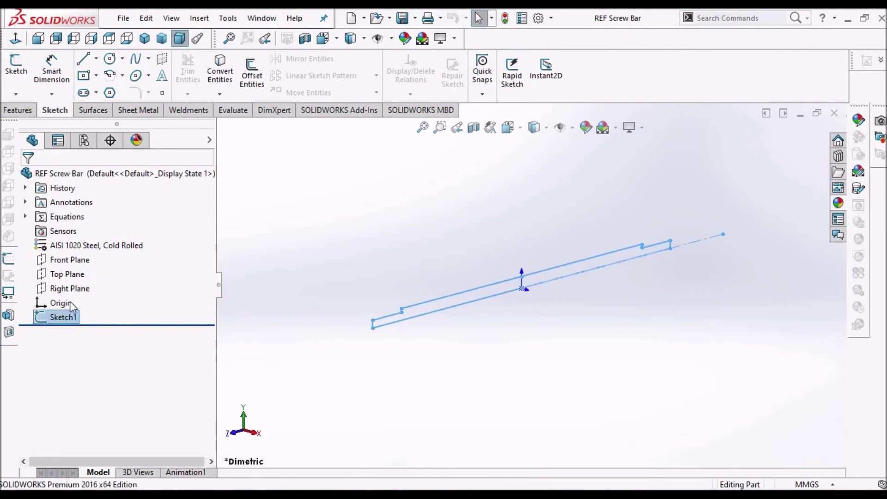
right_click(64, 320)
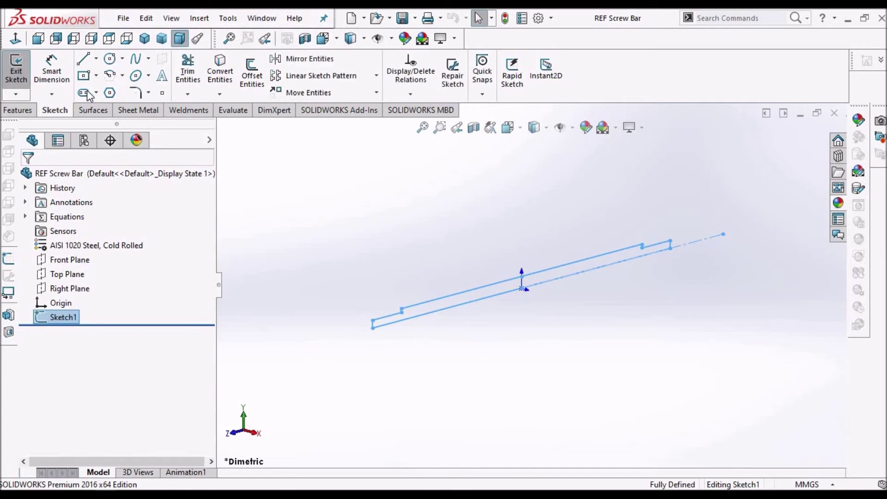
Move the 6 mm dimension clear of the screw bar profile, and revolve the profile 360 degrees about its centerline.
left_click(15, 39)
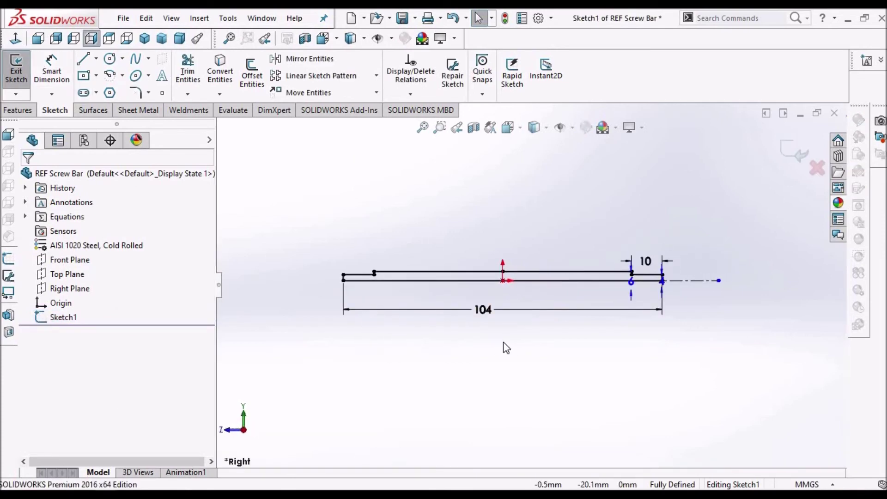
left_click_drag(692, 251, 780, 275)
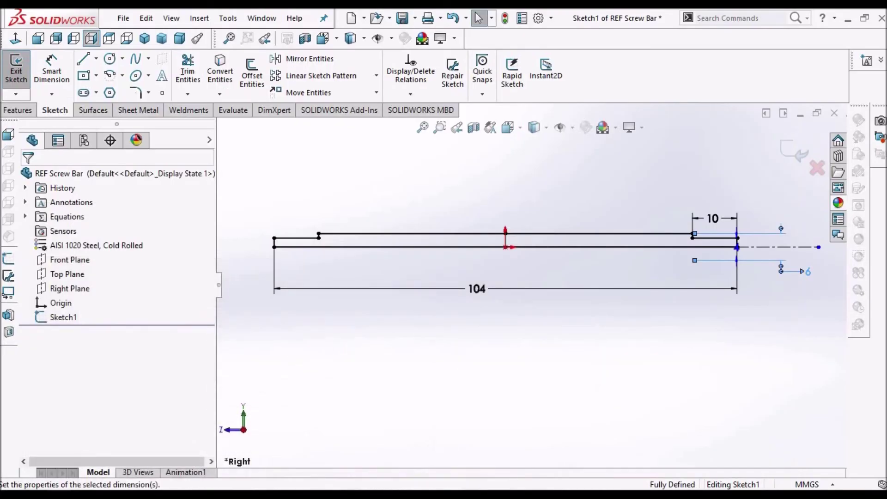
left_click(14, 111)
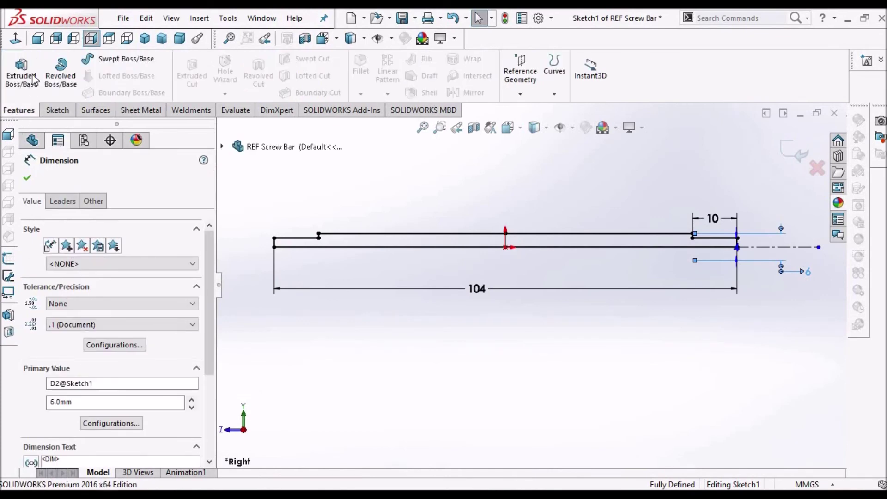
left_click(70, 70)
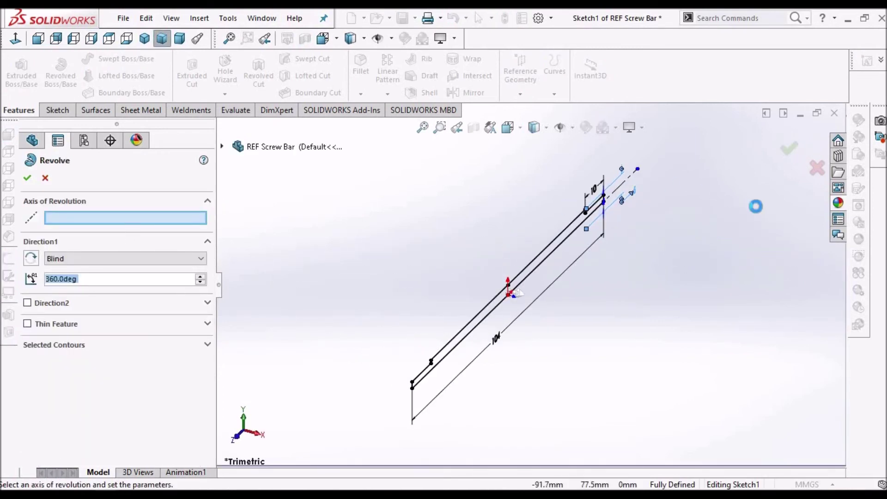
left_click(629, 187)
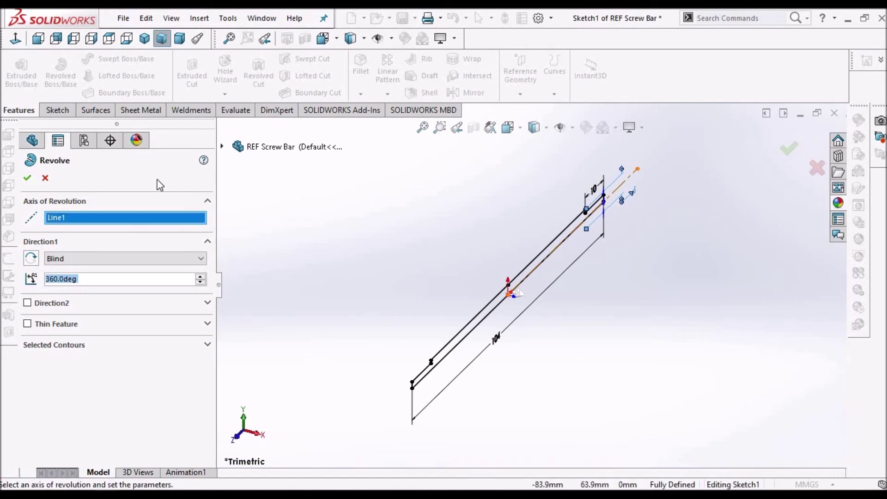
left_click(26, 177)
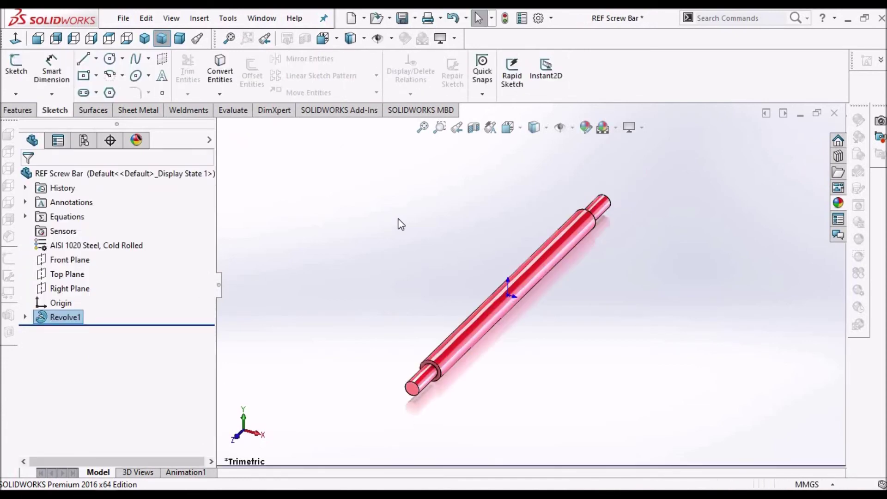
Save the REF Screw Bar part and insert it into the REF Assembly, placed just above the base's upright.
left_click(401, 19)
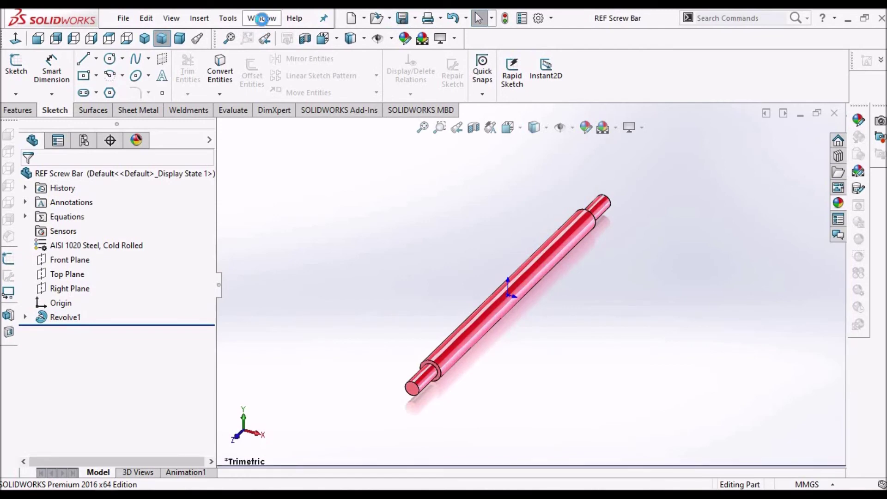
left_click(261, 18)
left_click(293, 154)
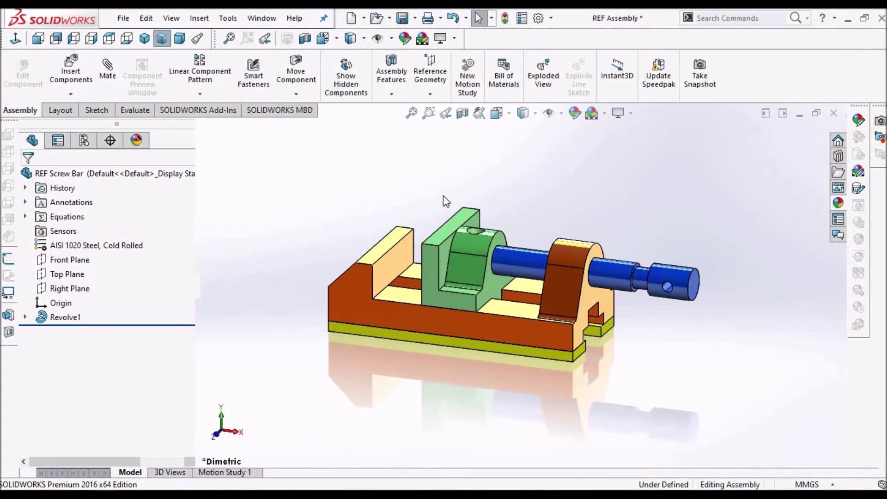
scroll(715, 253, "up", 2)
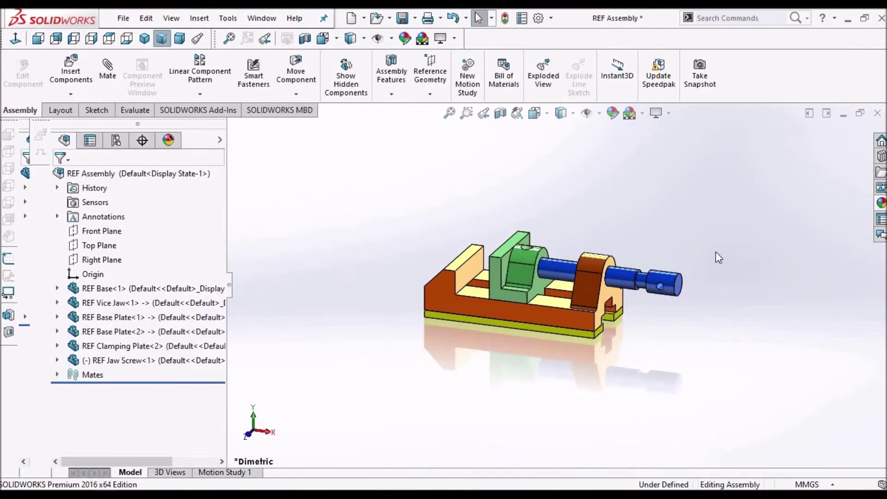
left_click(68, 81)
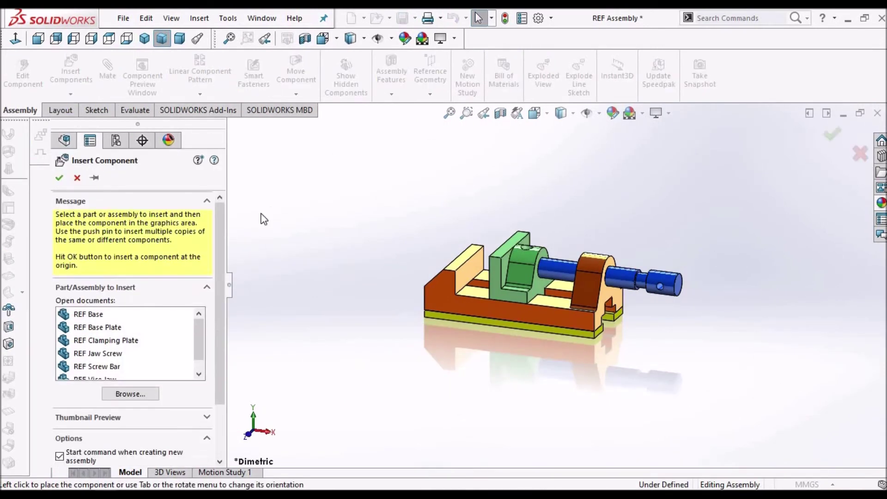
left_click(199, 374)
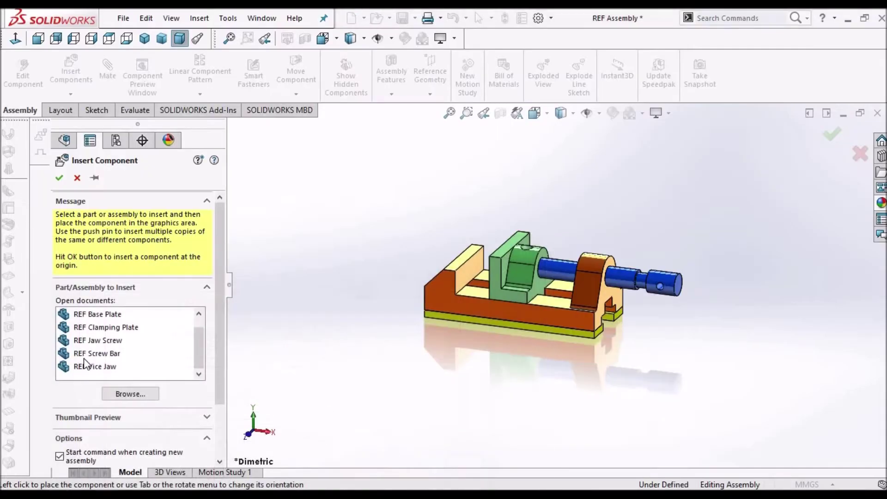
left_click(92, 352)
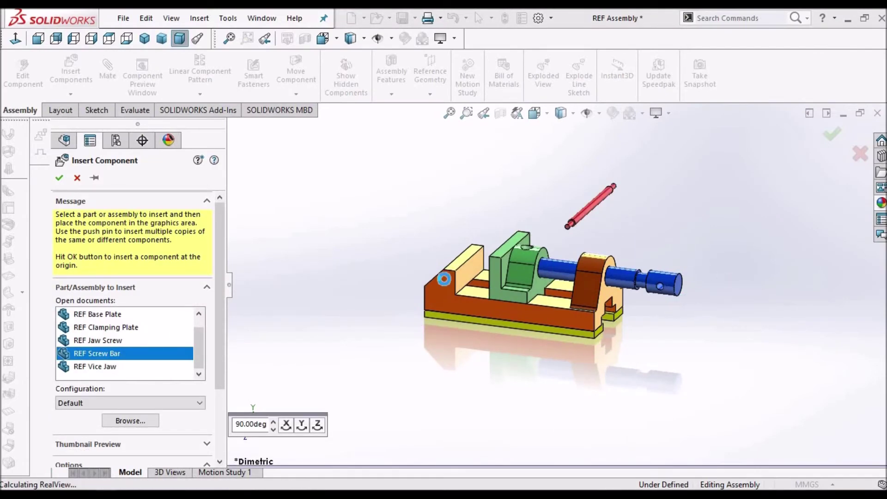
left_click(428, 243)
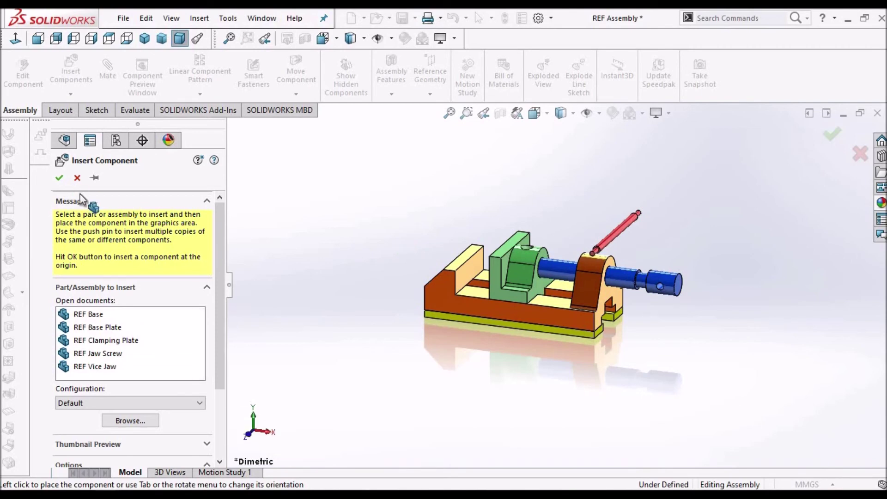
left_click(611, 236)
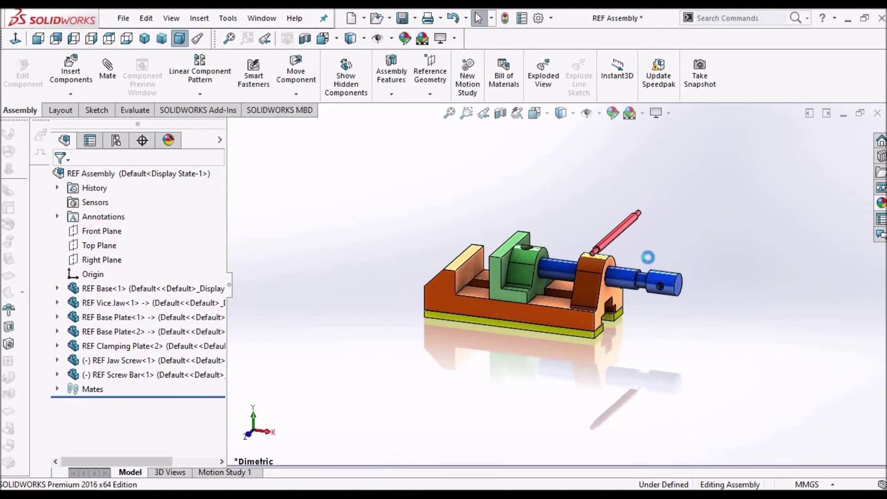
Add a concentric mate between the screw bar's long cylindrical face and the cross hole in the jaw screw's head.
scroll(649, 259, "down", 3)
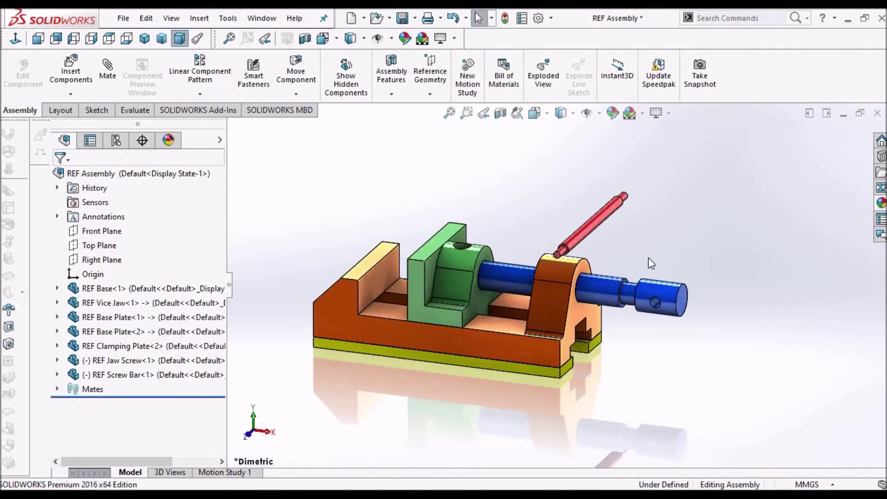
scroll(647, 256, "up", 5)
middle_click_drag(620, 273, 534, 299)
scroll(533, 299, "down", 8)
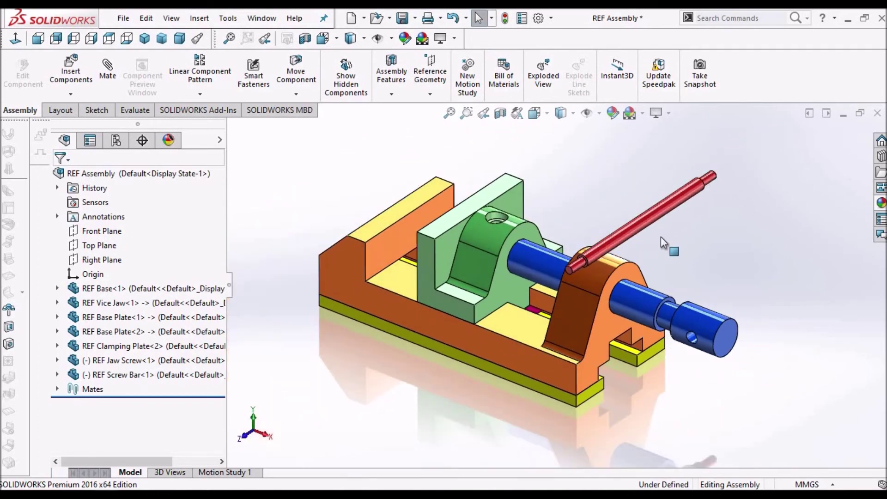
left_click(651, 214)
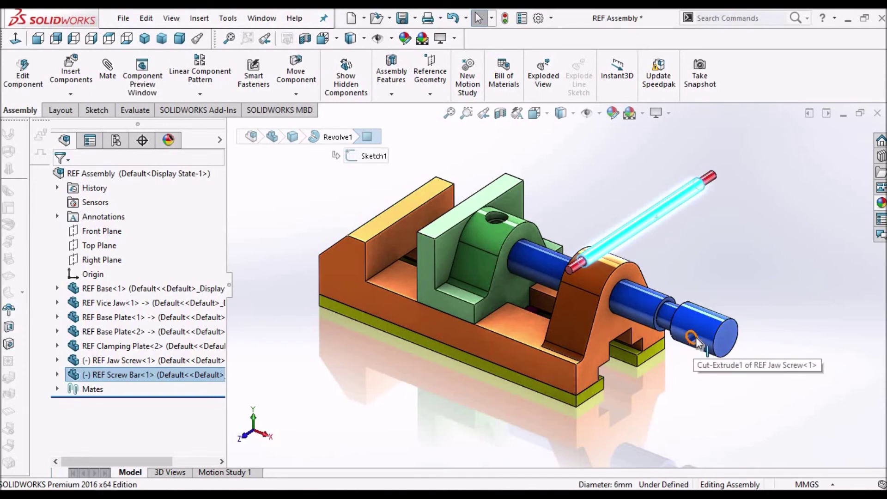
scroll(697, 342, "down", 3)
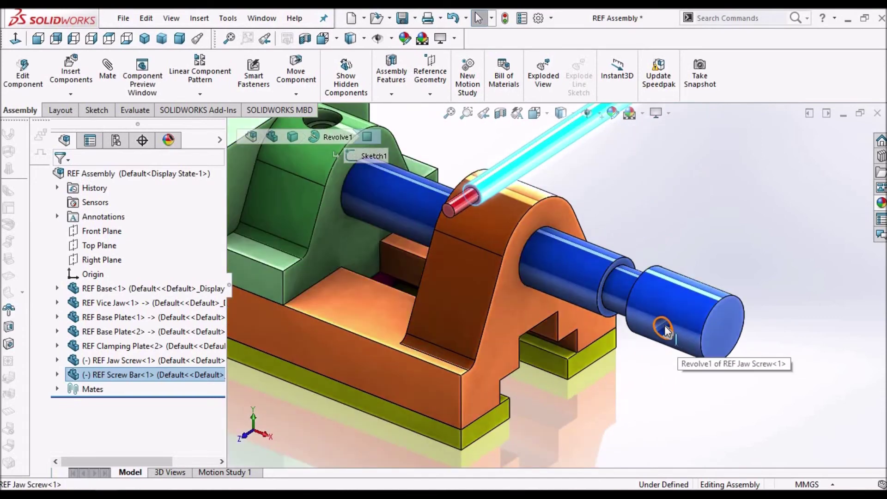
left_click(664, 325)
scroll(362, 216, "up", 5)
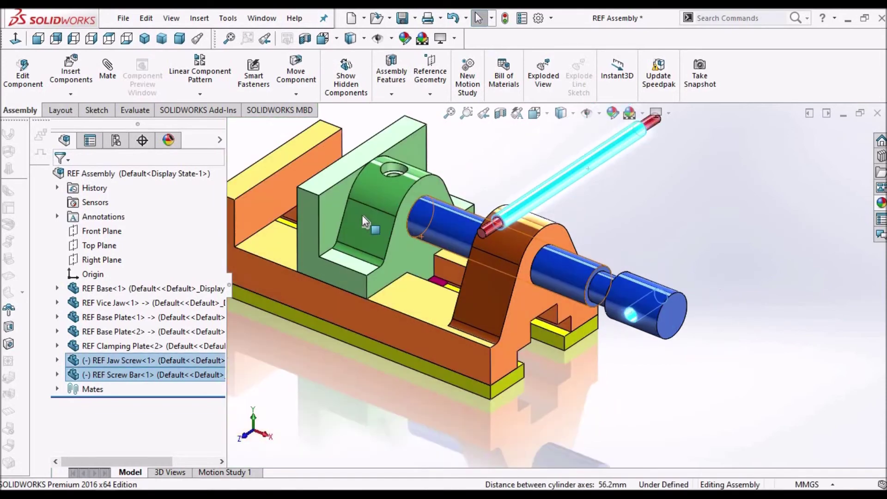
left_click(107, 72)
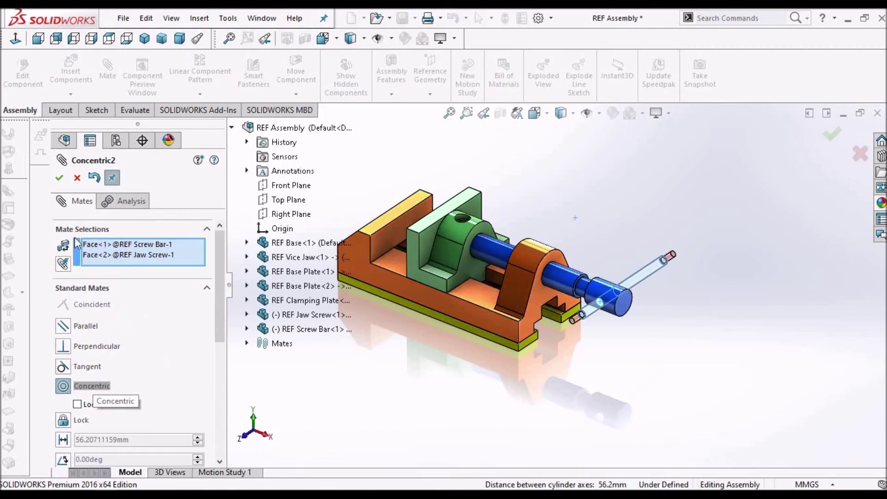
left_click(59, 178)
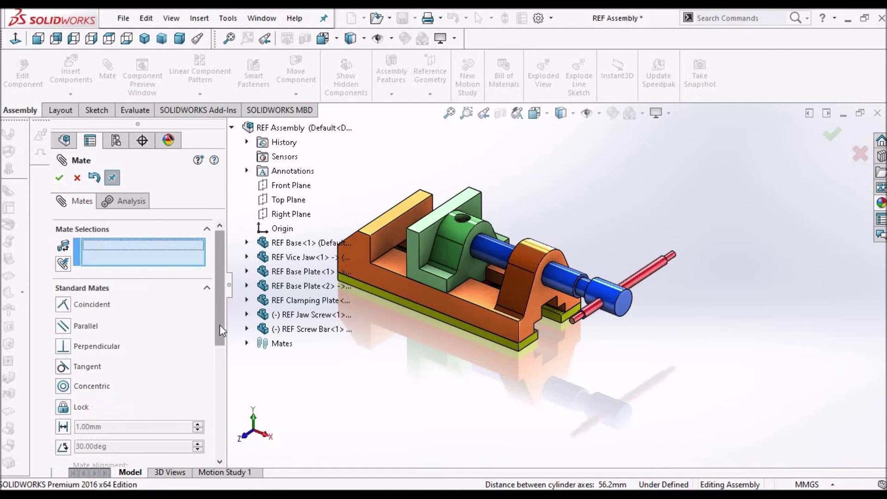
Set up a Symmetric advanced mate with the assembly's Front Plane as the symmetry plane.
left_click_drag(220, 325, 222, 412)
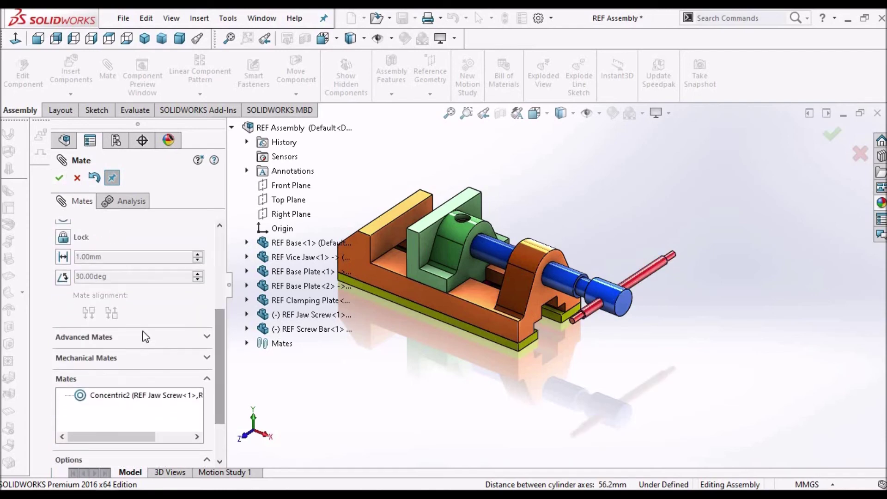
scroll(146, 341, "down", 3)
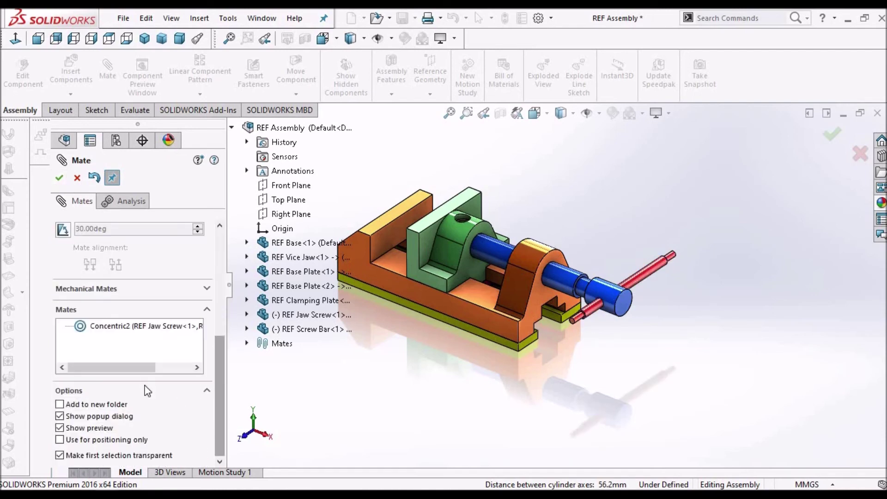
scroll(146, 389, "up", 5)
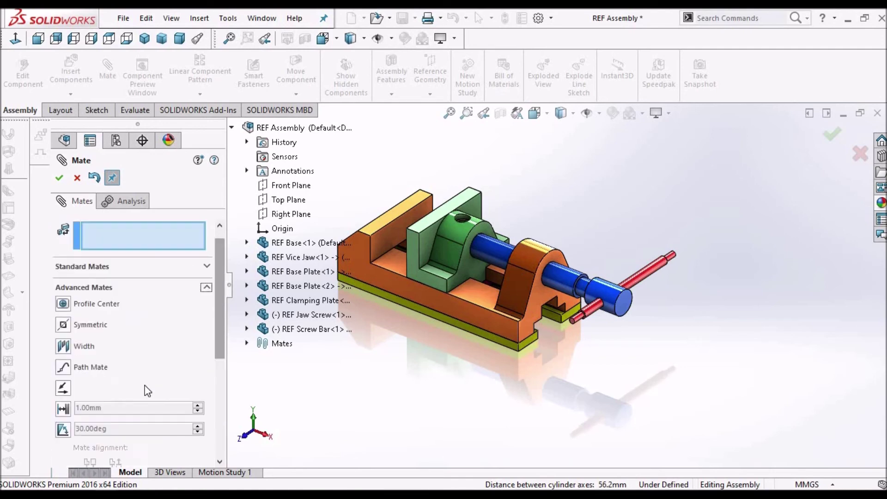
left_click(66, 325)
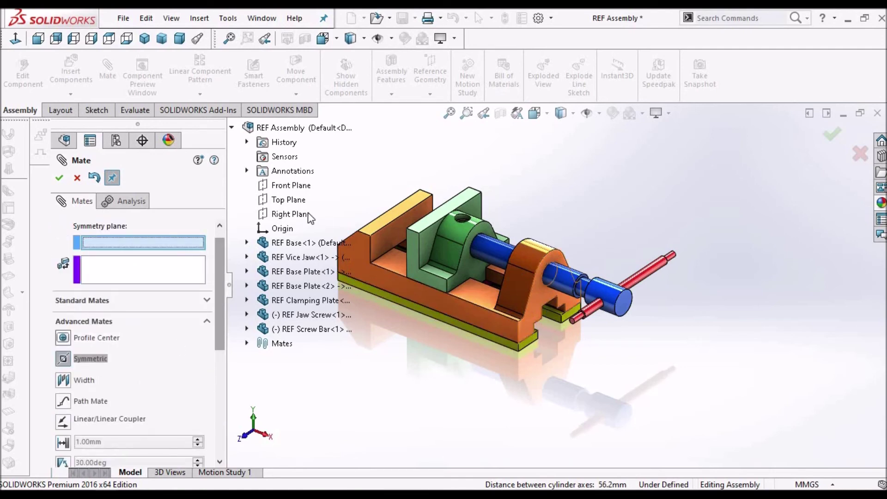
left_click(283, 187)
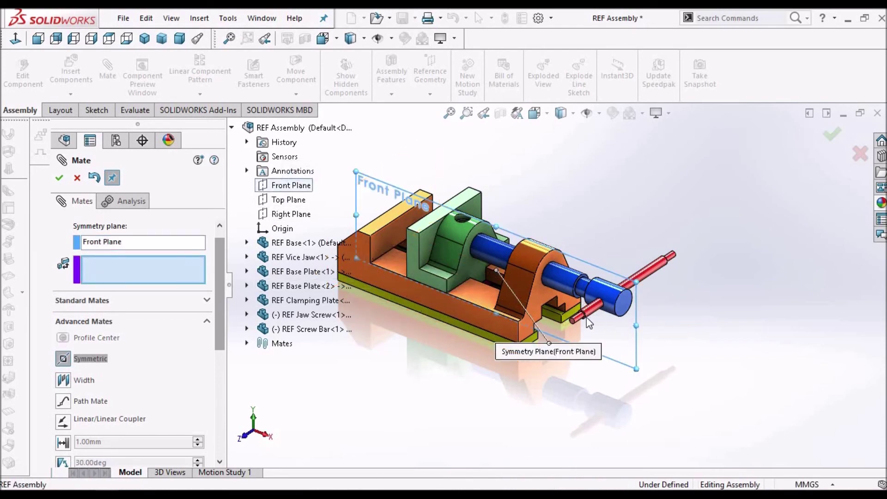
Mate the screw bar's two flat end faces symmetrically about the Front Plane, end mating, and return the assembly to Dimetric view.
scroll(582, 319, "down", 6)
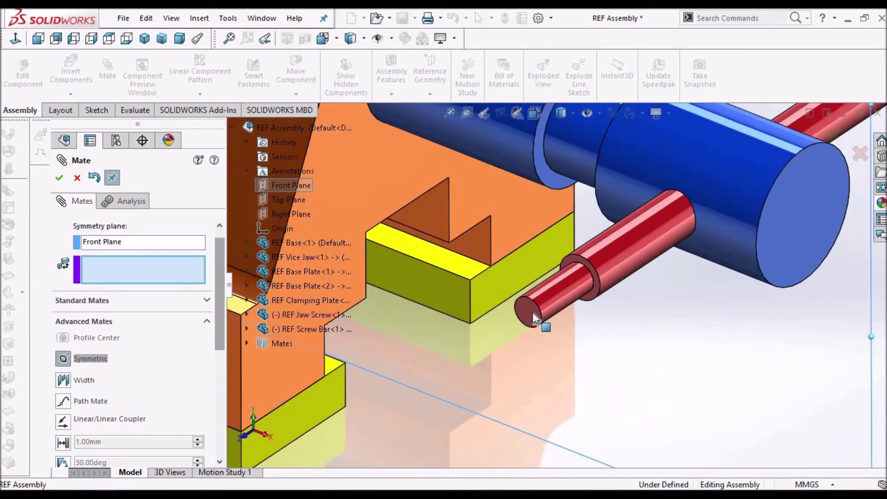
left_click(533, 312)
scroll(533, 312, "up", 6)
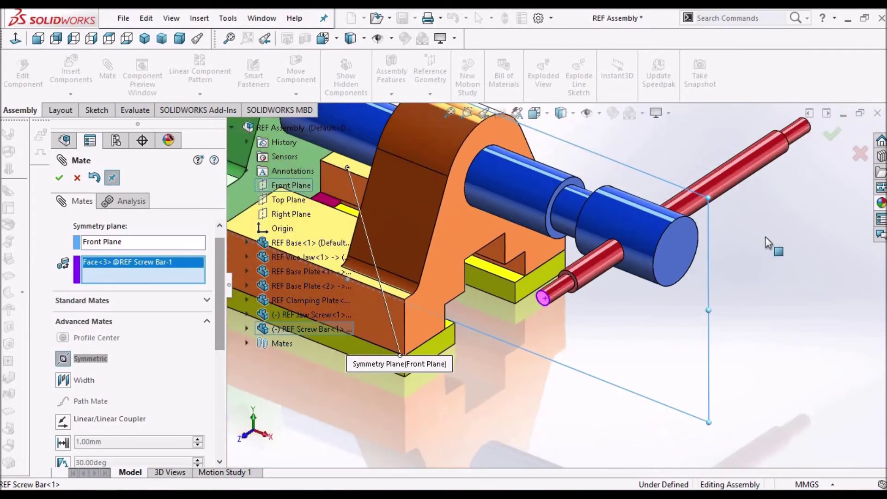
middle_click_drag(758, 238, 732, 189)
scroll(732, 190, "down", 5)
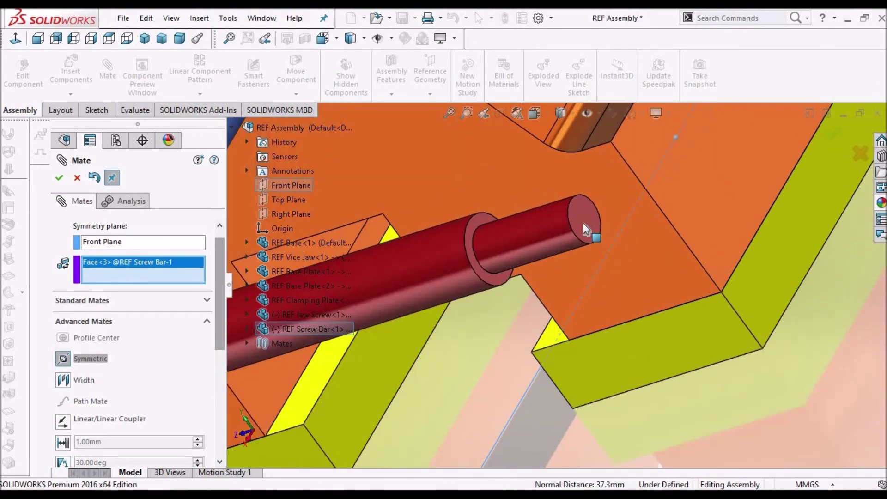
left_click(583, 222)
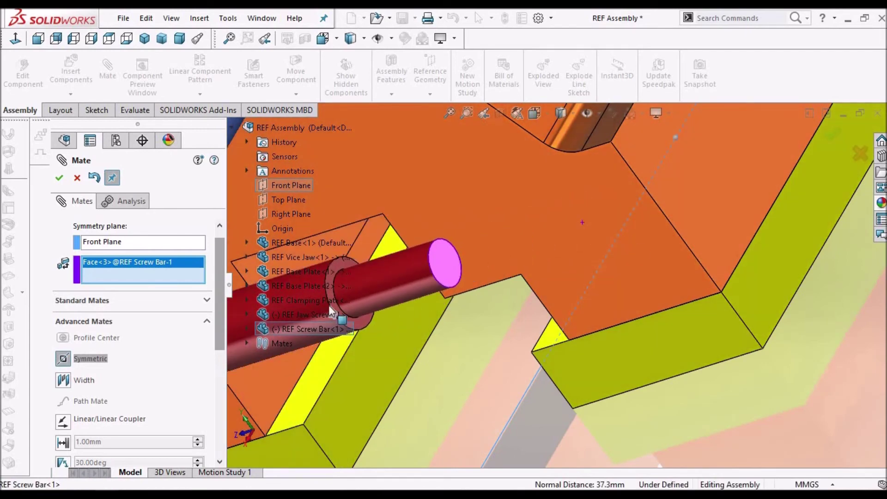
left_click(604, 318)
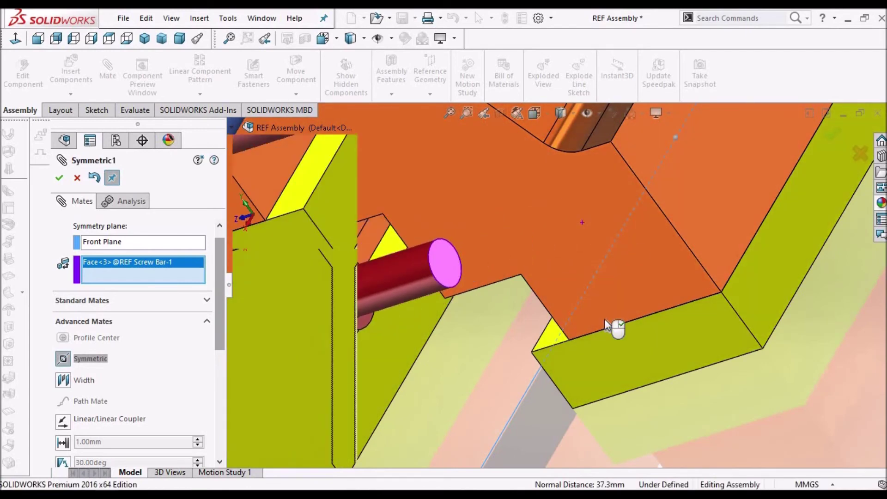
scroll(604, 318, "up", 5)
left_click(59, 177)
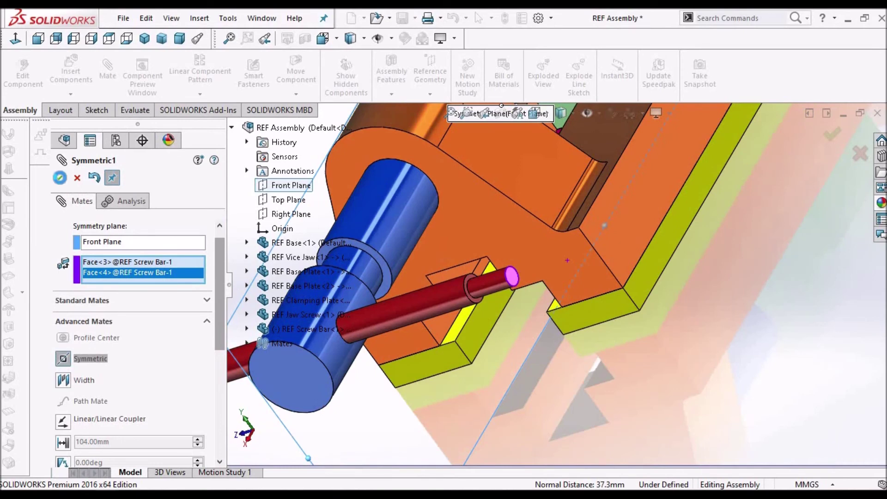
right_click(345, 212)
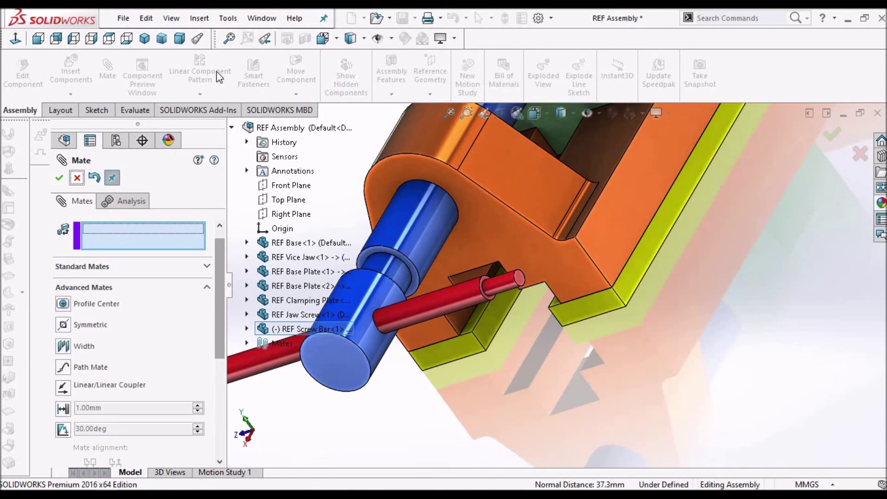
key("Escape")
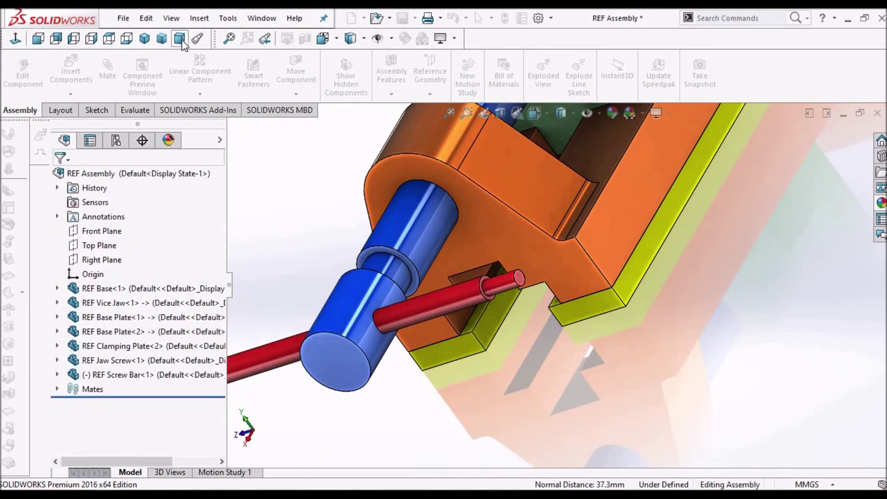
left_click(181, 39)
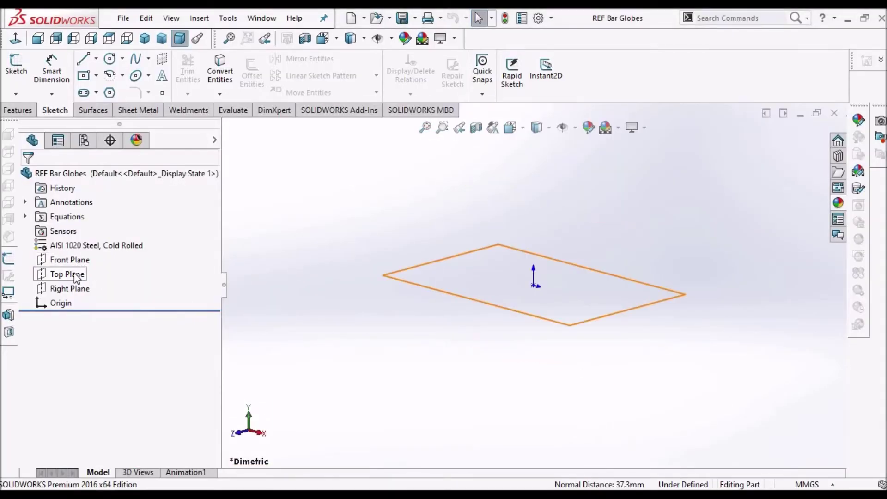
Switch to the PDF drawing, examine the Bar Globes dimensions on page 4, and return to the SOLIDWORKS part.
key("alt+Tab")
scroll(467, 317, "up", 14)
scroll(467, 319, "up", 8)
scroll(428, 288, "down", 3)
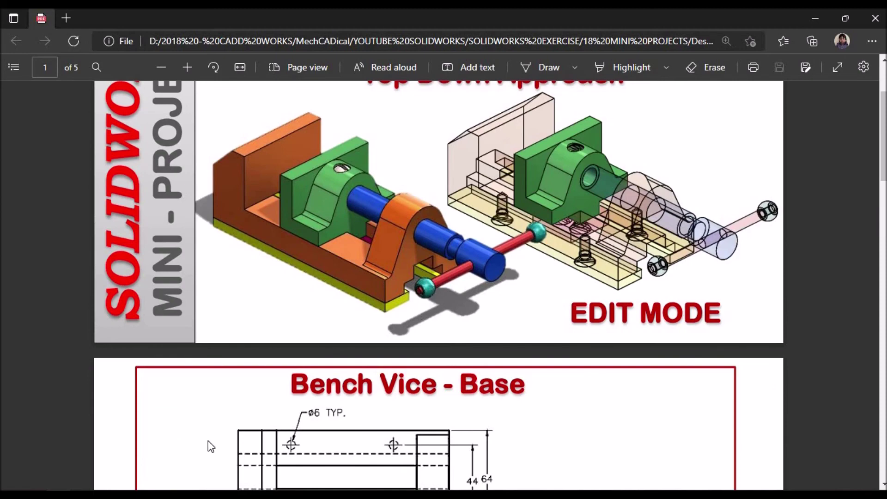
scroll(480, 281, "down", 20)
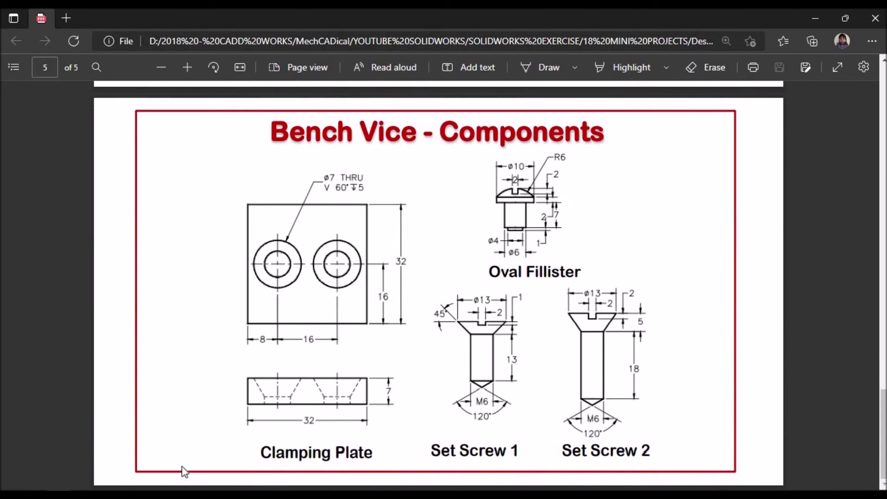
scroll(304, 403, "up", 8)
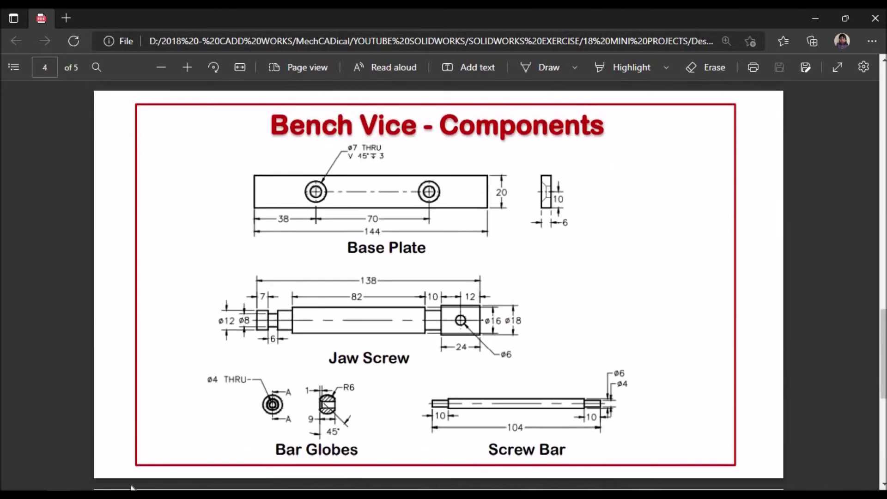
key("alt+Tab")
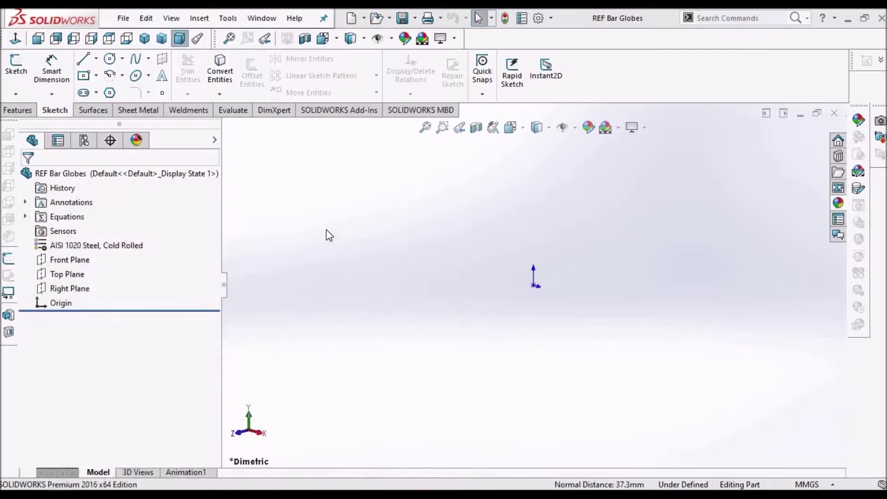
Start a sketch on the Right Plane and draw a corner rectangle about 73 by 28 mm just above the origin.
left_click(74, 290)
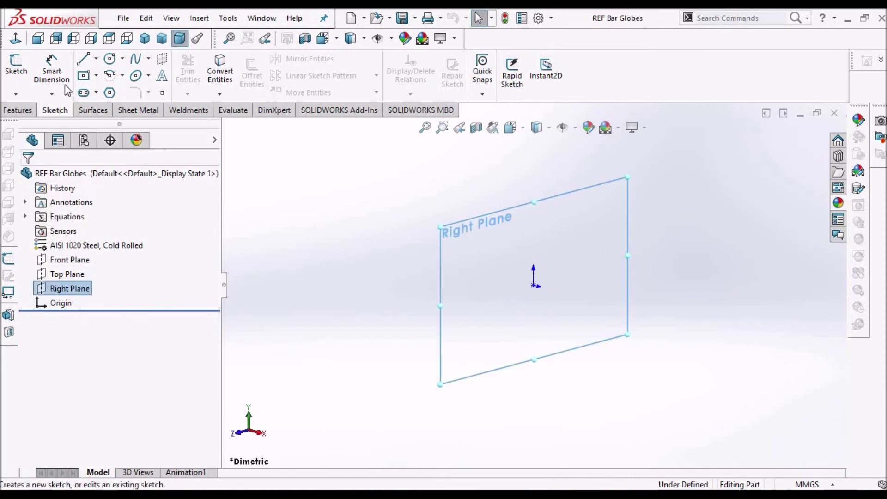
left_click(16, 67)
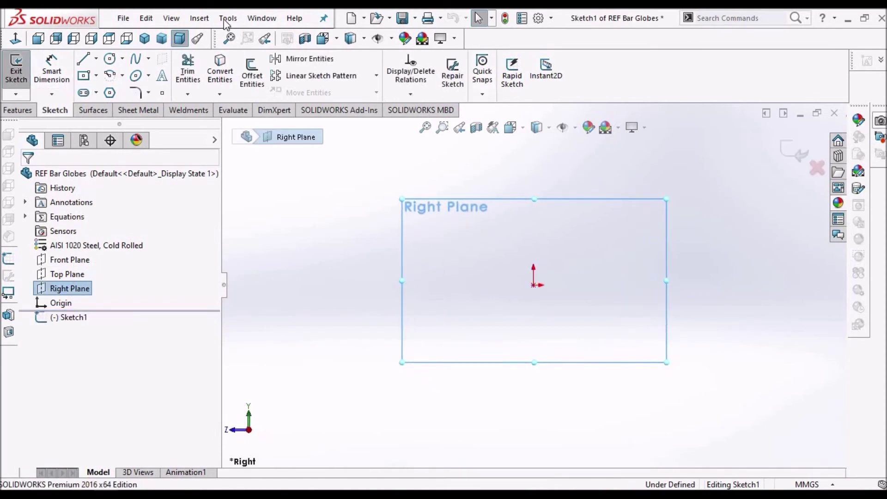
left_click(97, 80)
left_click(124, 93)
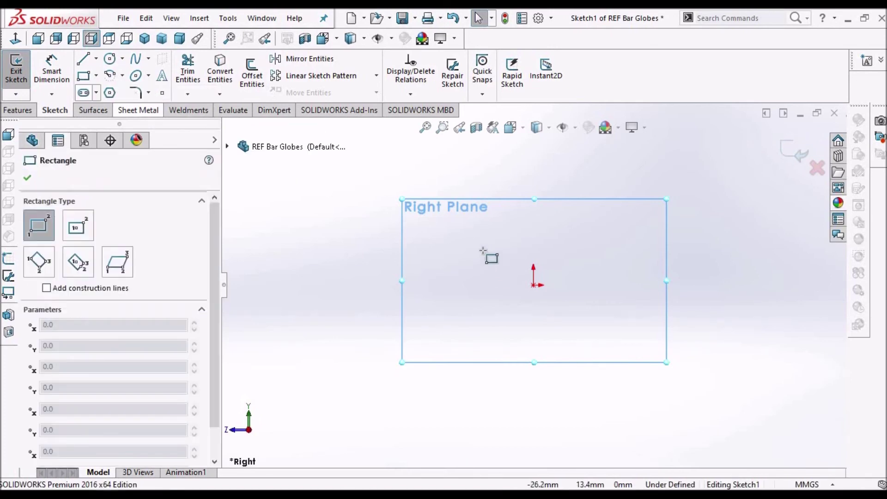
left_click(474, 224)
left_click(583, 264)
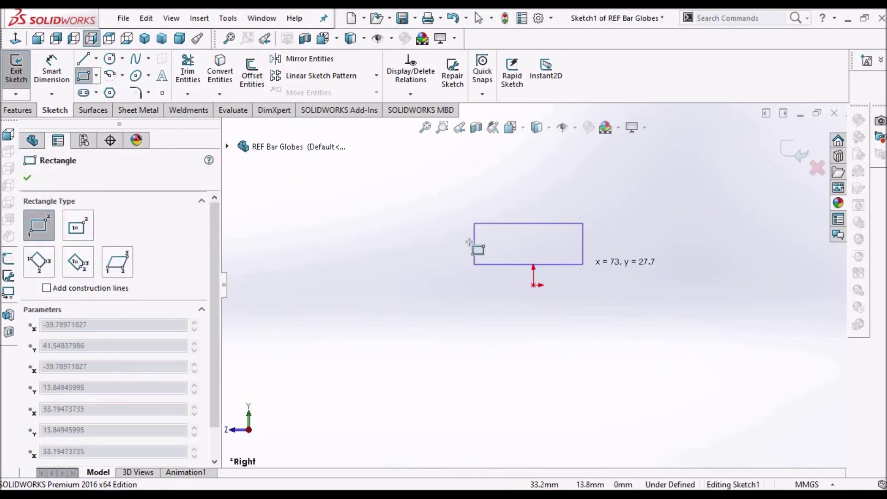
right_click(414, 208)
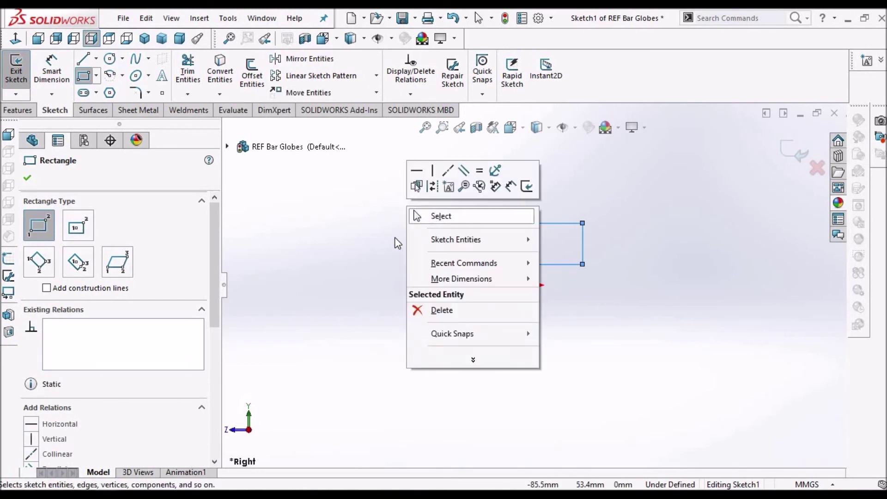
left_click(432, 214)
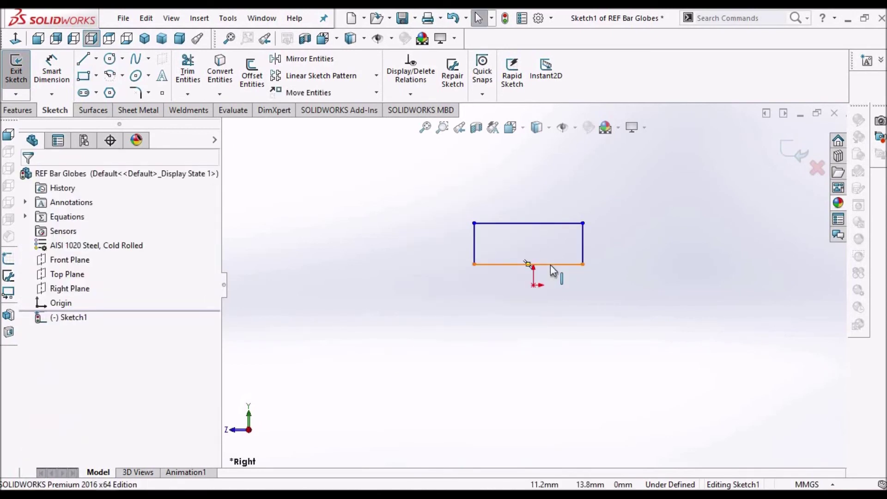
Add a Coincident relation between the midpoint of the rectangle's lower edge and the origin.
left_click(551, 265)
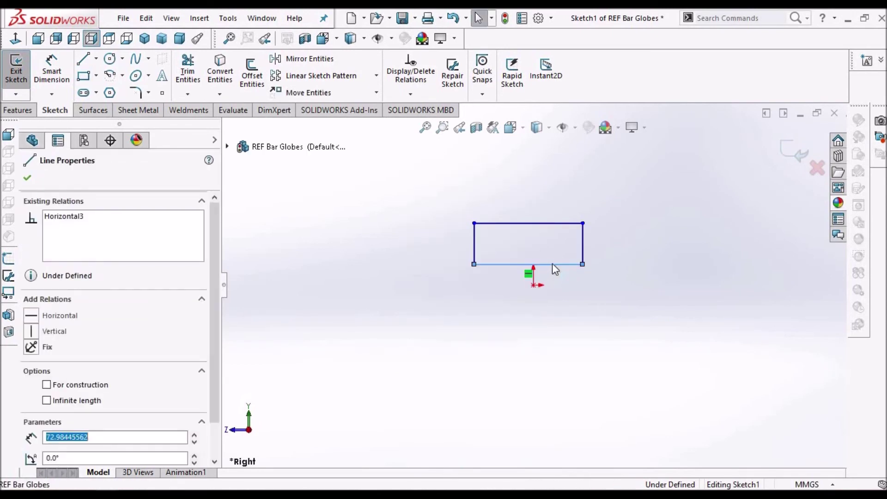
right_click(552, 264)
left_click(531, 285)
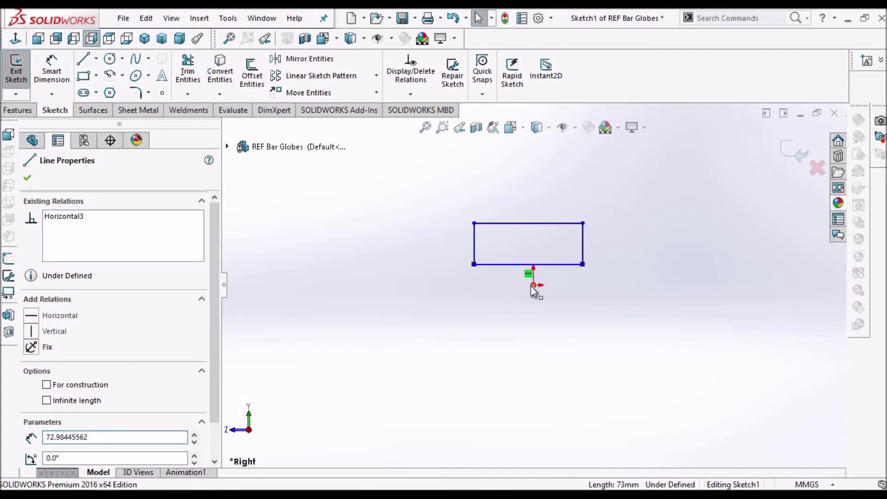
left_click(340, 320)
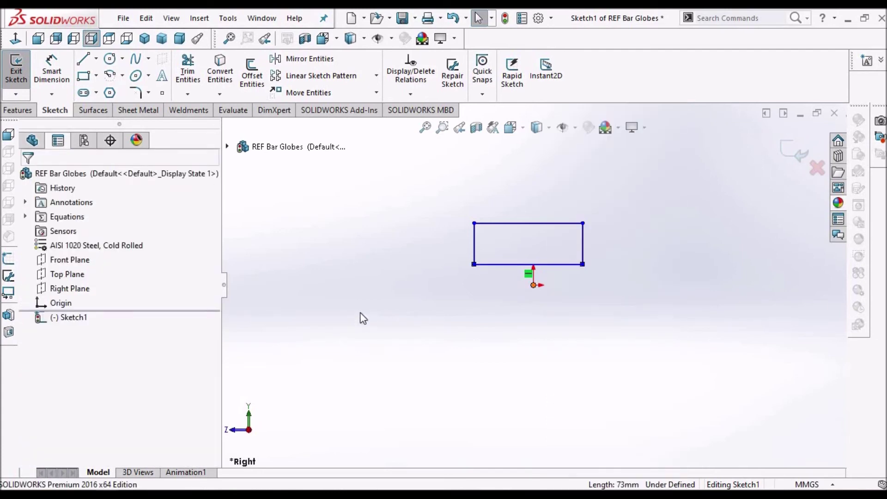
left_click(36, 421)
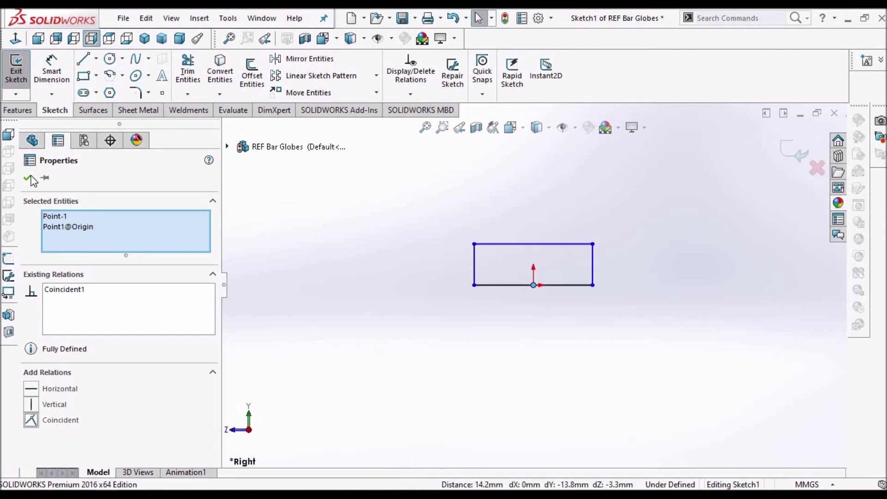
left_click(341, 147)
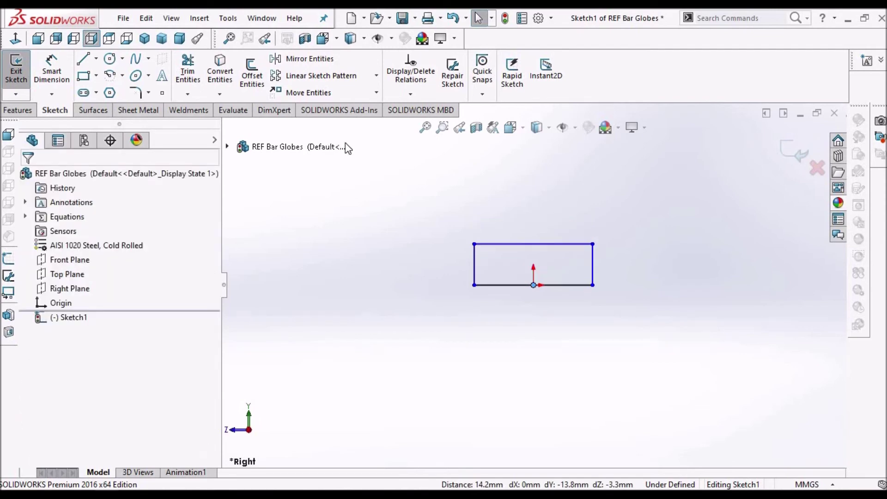
Dimension the rectangle to 9 mm wide and 4 mm high.
left_click(51, 73)
left_click(570, 285)
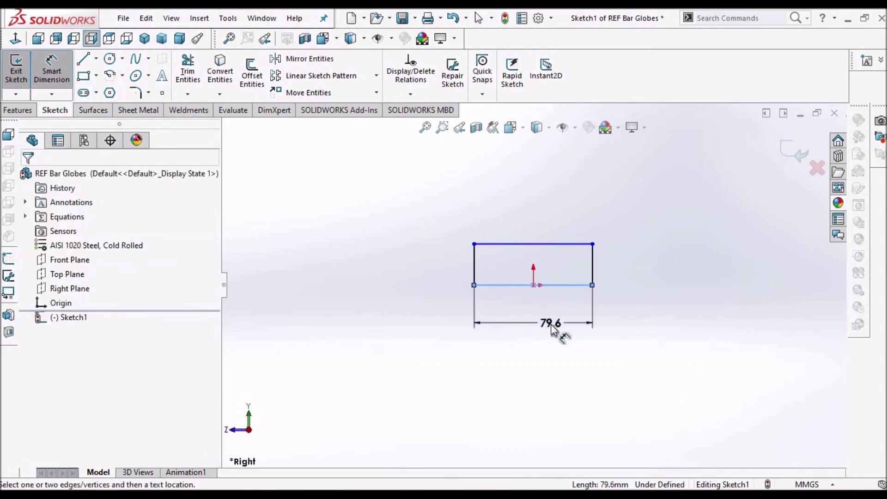
left_click(592, 262)
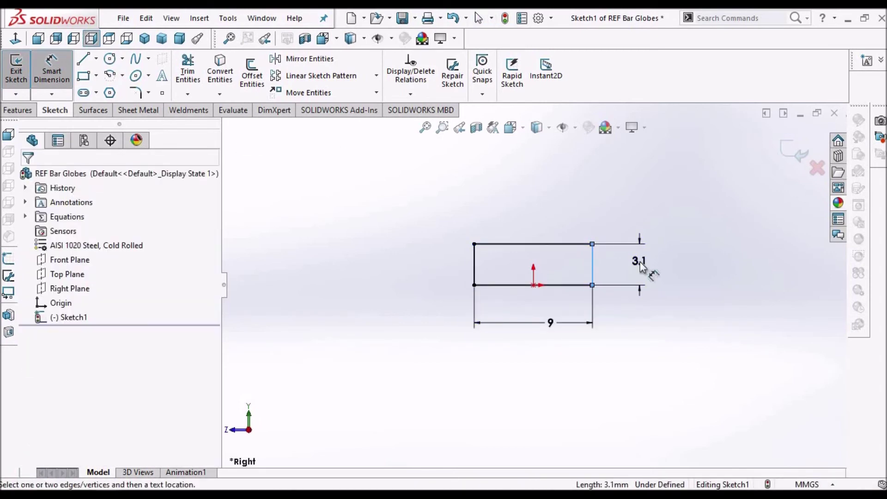
left_click(640, 263)
type("4")
key("Return")
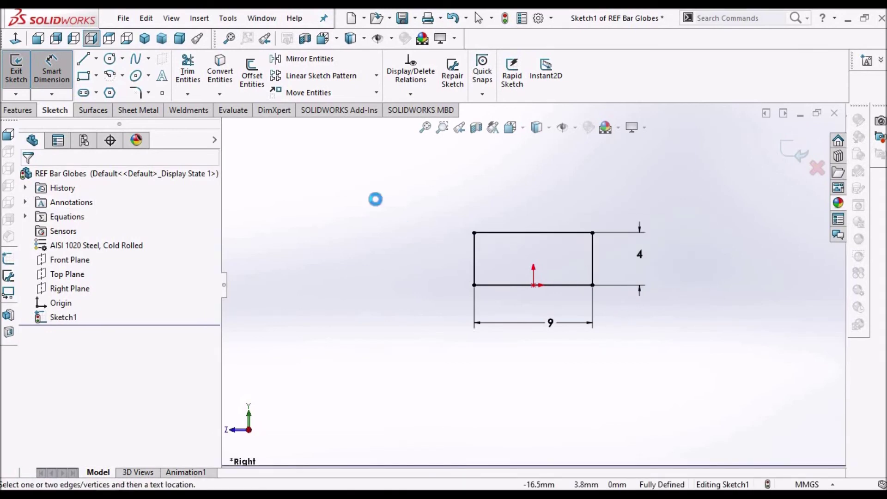
right_click(394, 222)
left_click(401, 236)
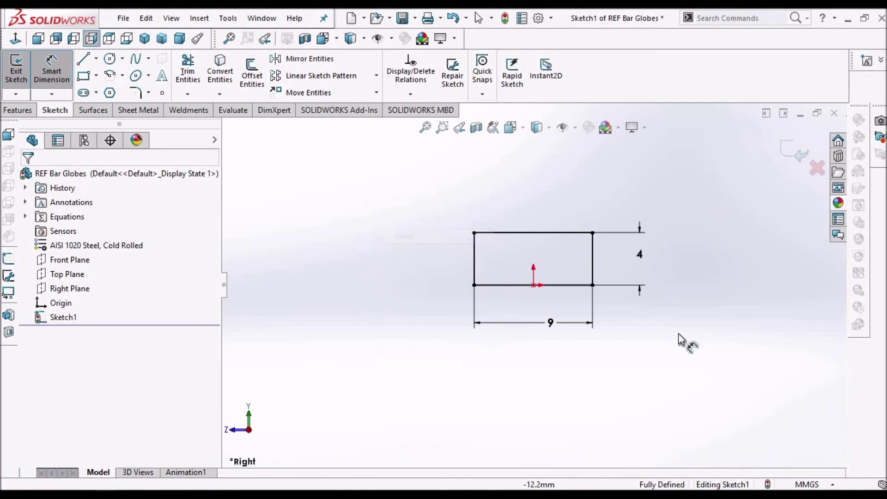
Convert the rectangle's upper edge to a construction line.
left_click(533, 232)
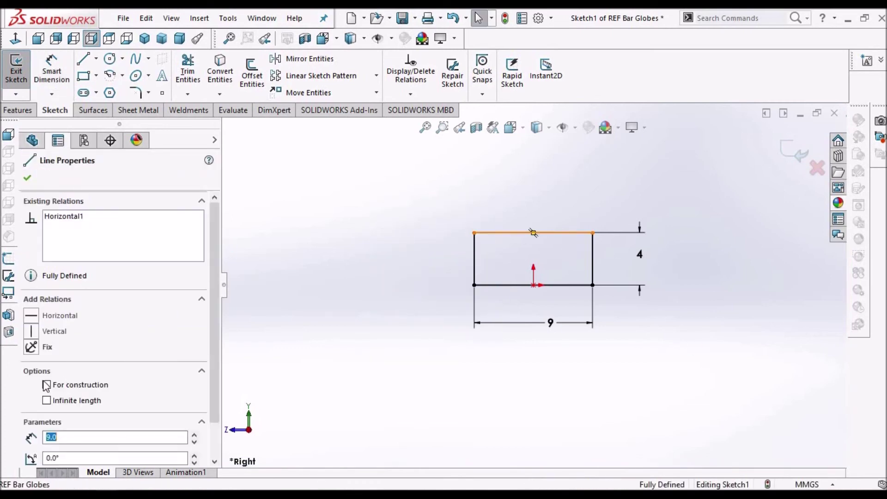
left_click(46, 384)
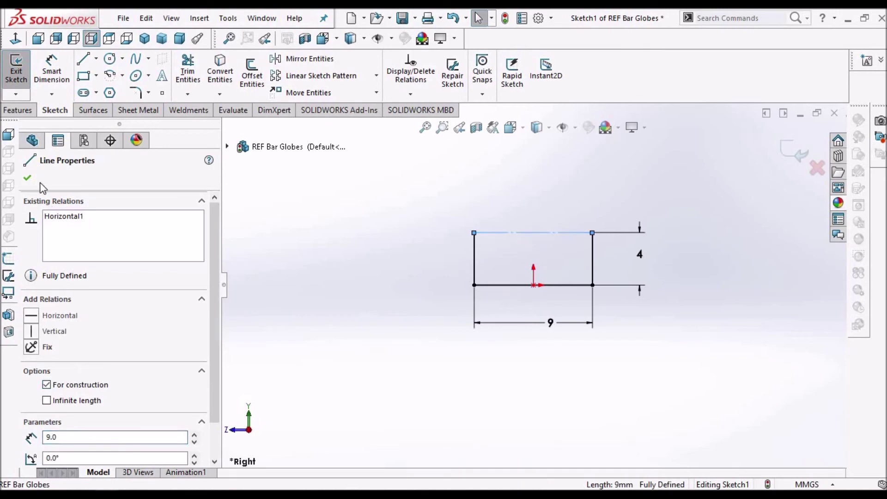
left_click(308, 221)
Draw a 3 Point Arc of about 5.9 mm radius between the rectangle's two upper corners, bulging upward.
middle_click_drag(619, 227, 571, 260, "ctrl")
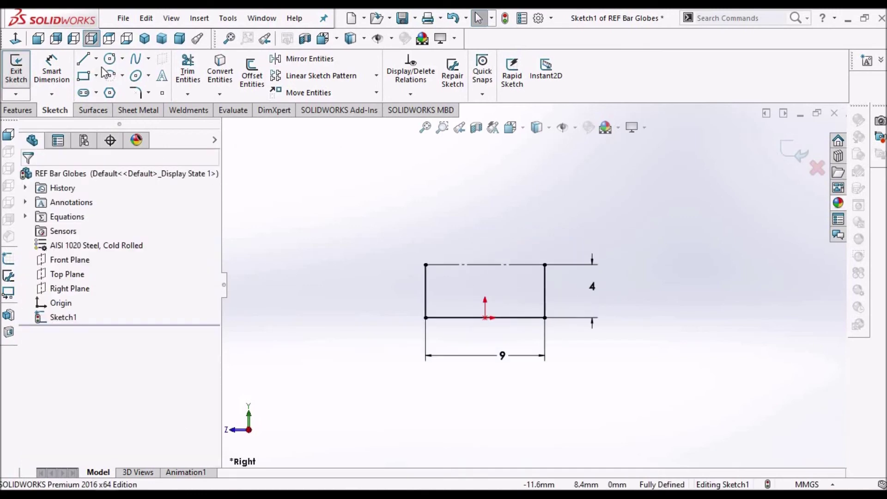
left_click(123, 81)
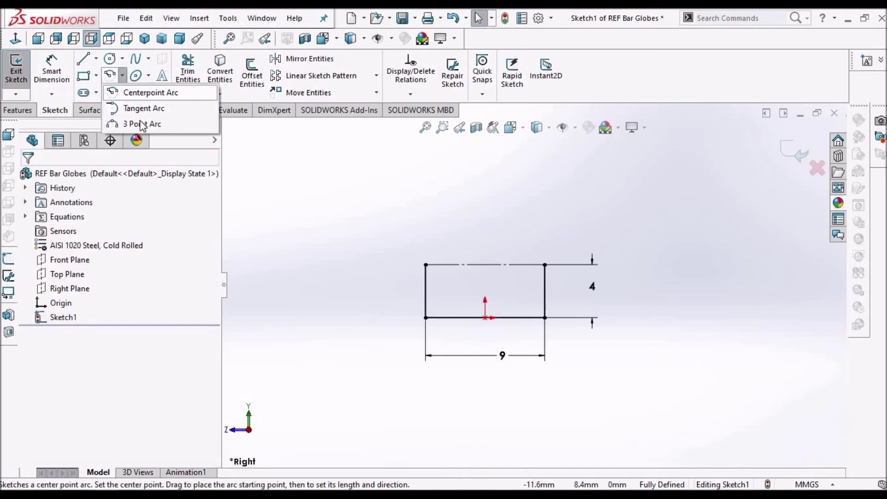
left_click(144, 123)
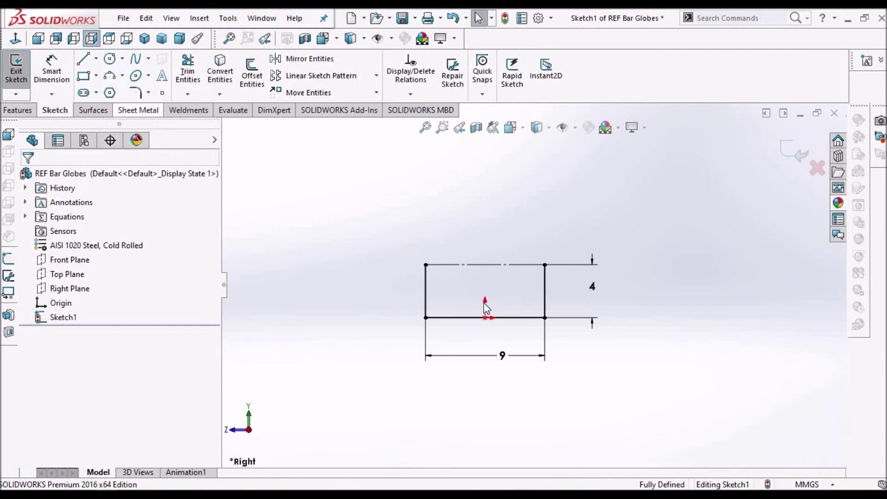
left_click(425, 264)
left_click(545, 264)
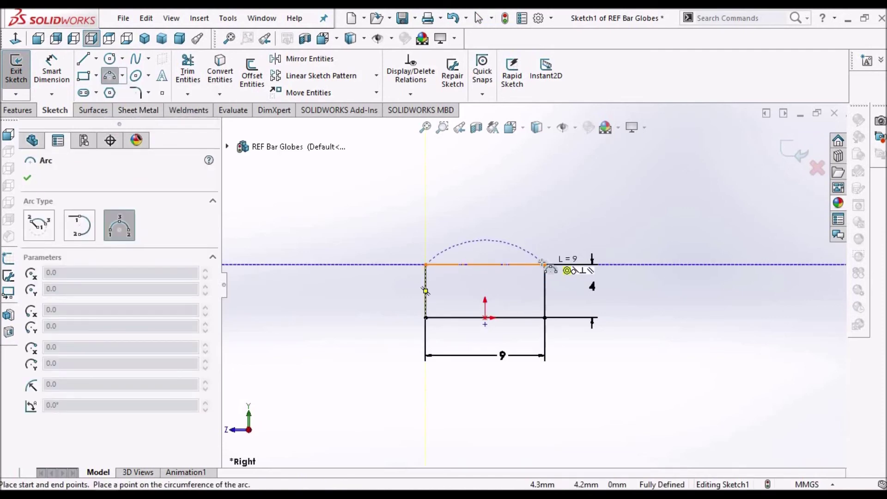
left_click(509, 245)
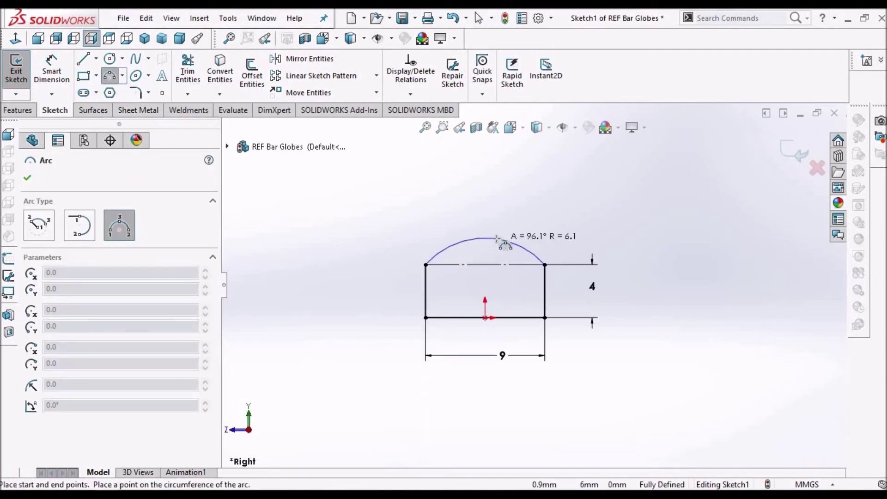
right_click(415, 204)
left_click(422, 208)
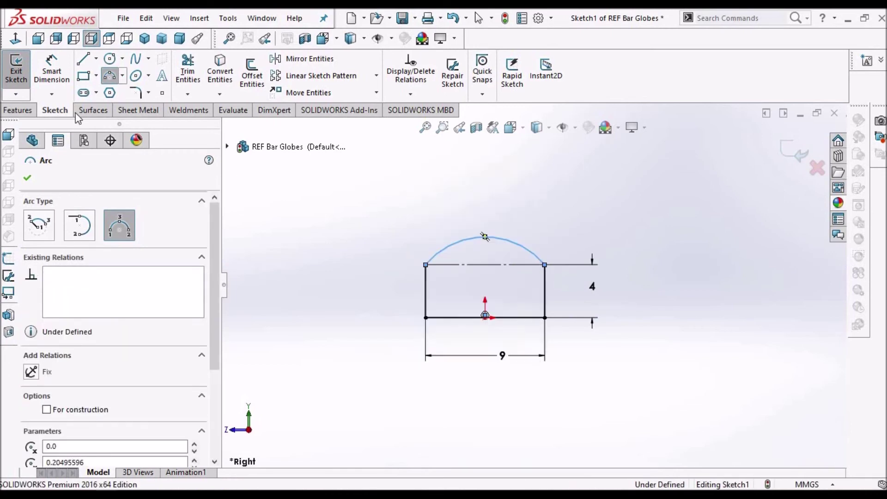
Dimension the arc's radius to 6 mm.
left_click(51, 76)
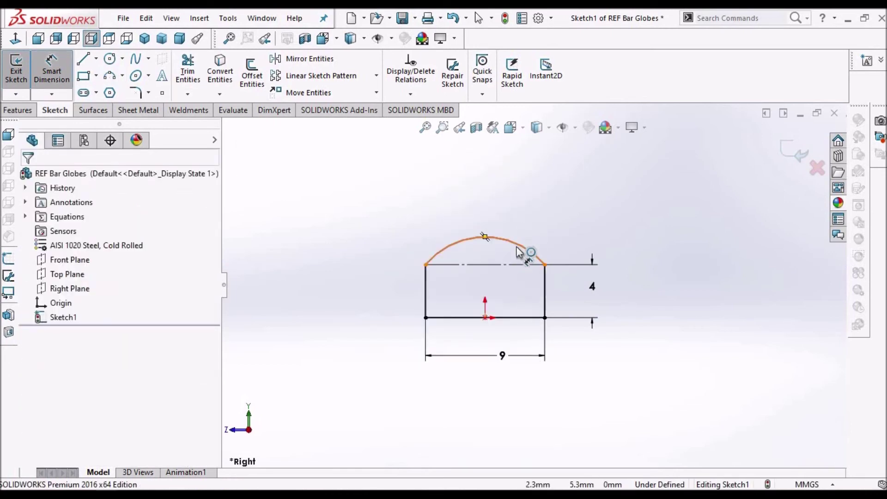
left_click(484, 236)
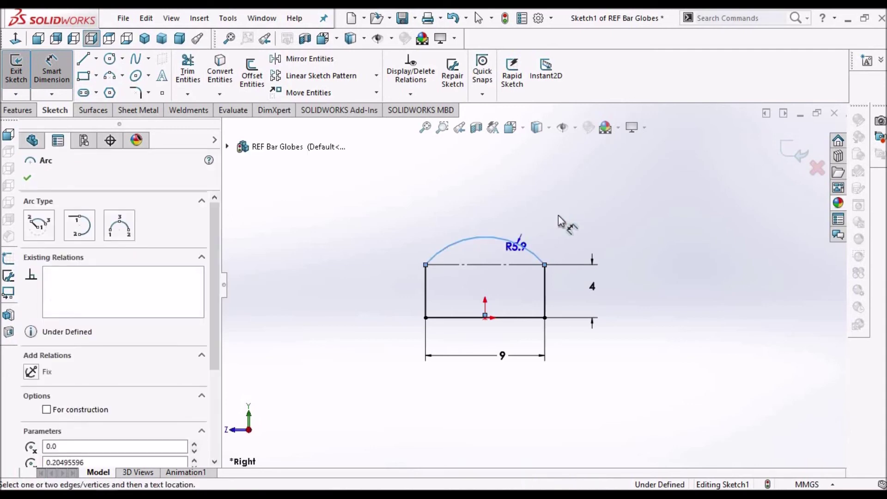
left_click(559, 220)
type("6")
key("Return")
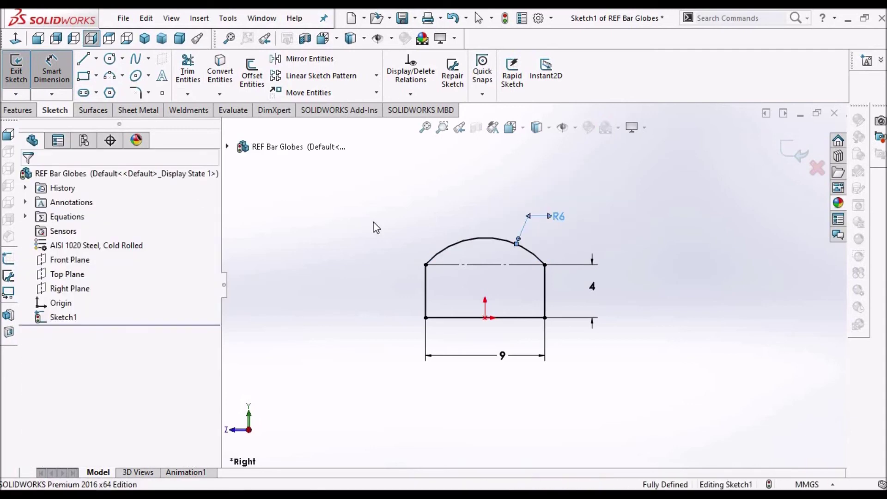
key("Escape")
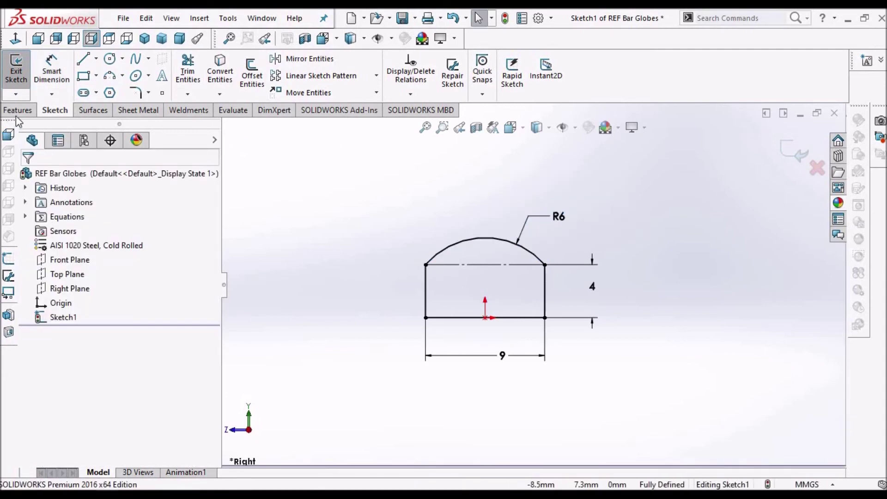
Revolve the closed profile 360 degrees into a solid, using its lower 9 mm line as the axis instead of the construction line.
left_click(17, 110)
left_click(59, 76)
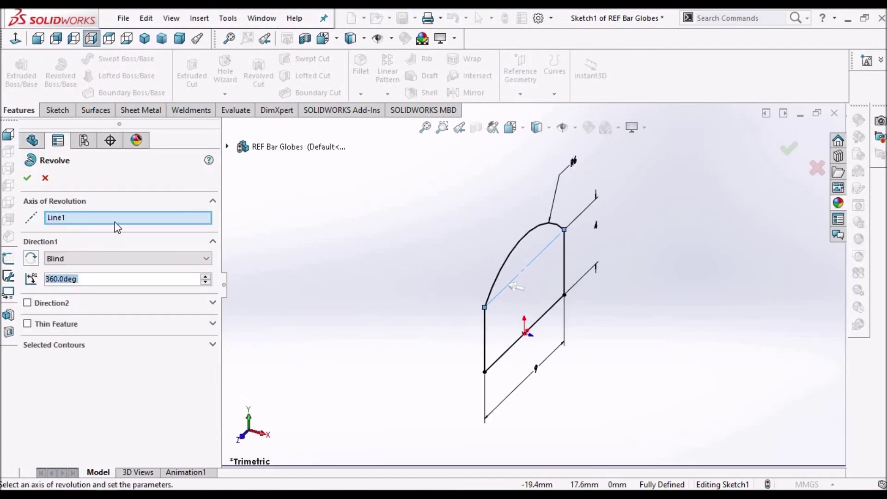
right_click(142, 227)
left_click(148, 230)
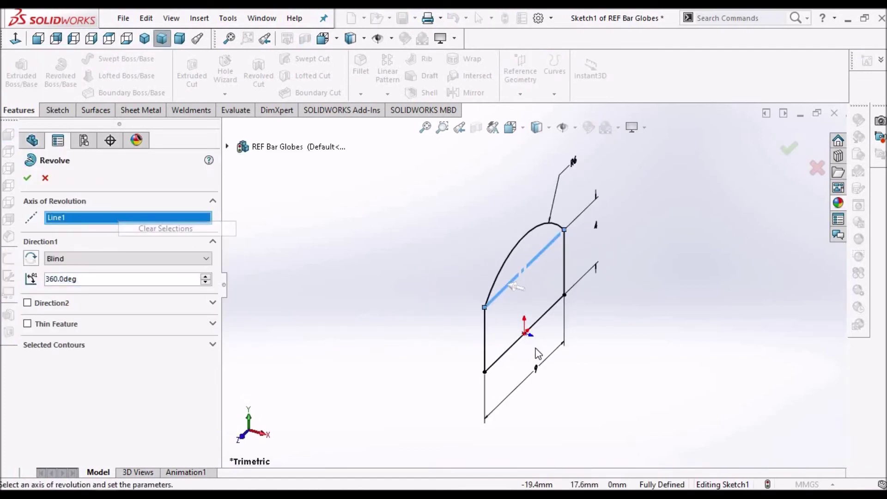
left_click(549, 311)
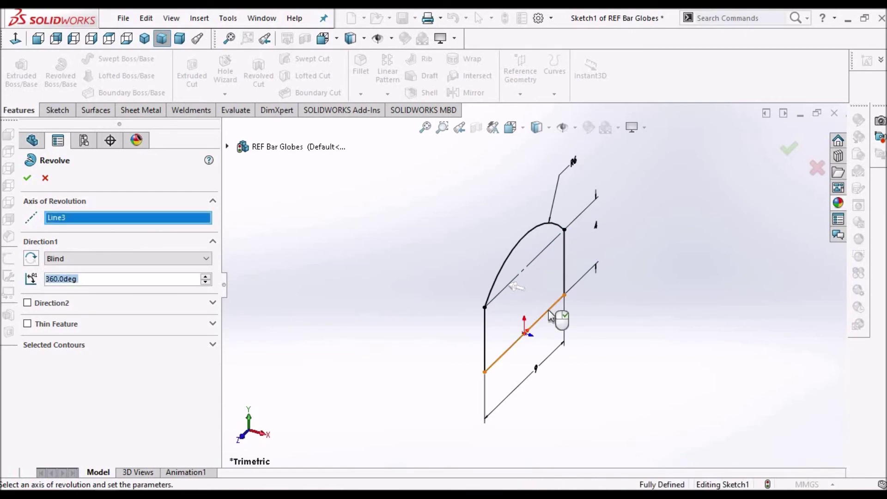
left_click(27, 179)
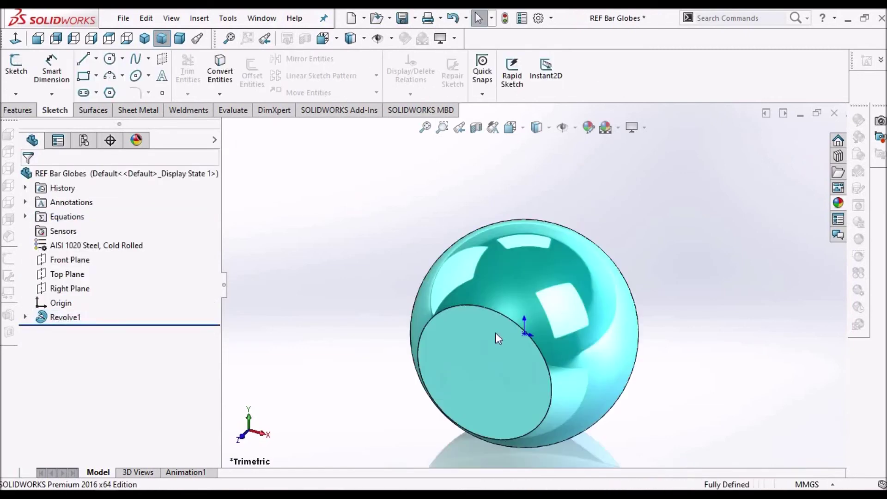
Specify an M4 countersunk flat-head hole with the Hole Wizard and set its countersink diameter to 6 mm.
scroll(524, 373, "up", 1)
scroll(524, 373, "down", 2)
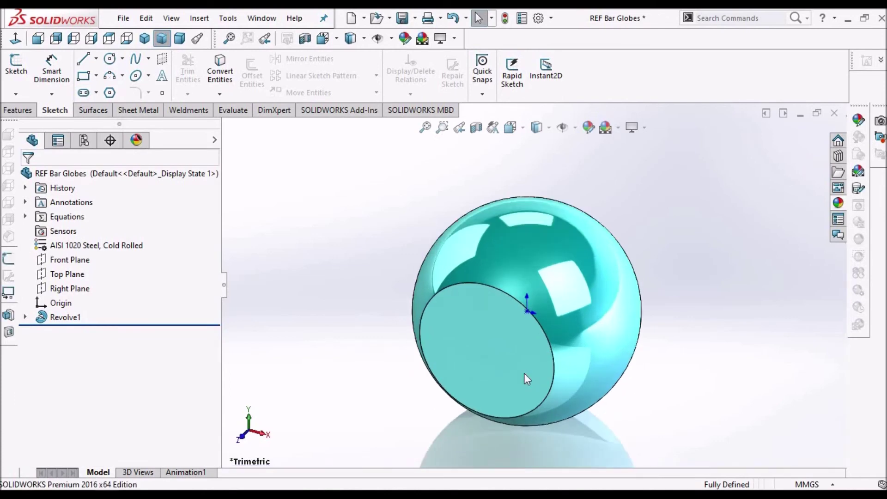
scroll(524, 373, "up", 1)
scroll(517, 368, "up", 1)
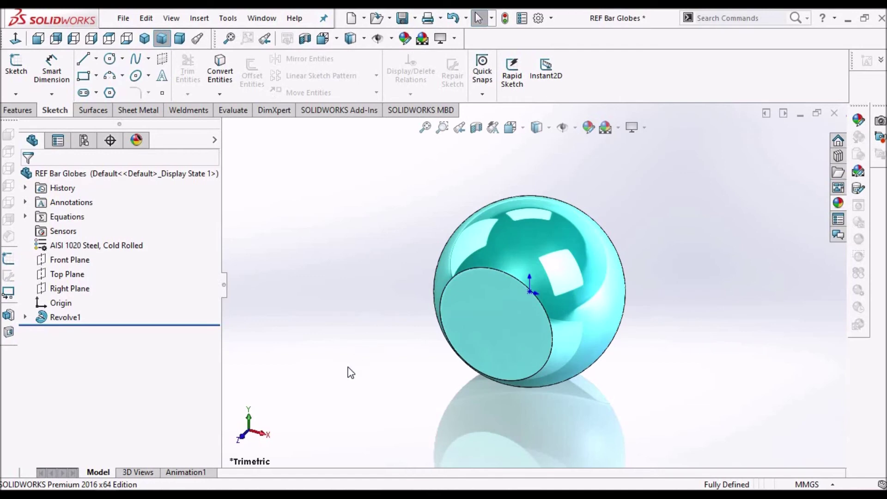
left_click(17, 110)
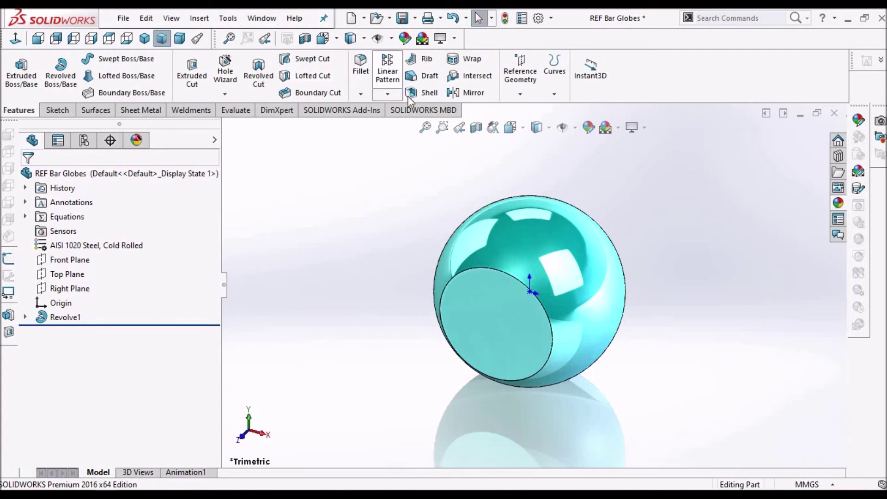
left_click(225, 69)
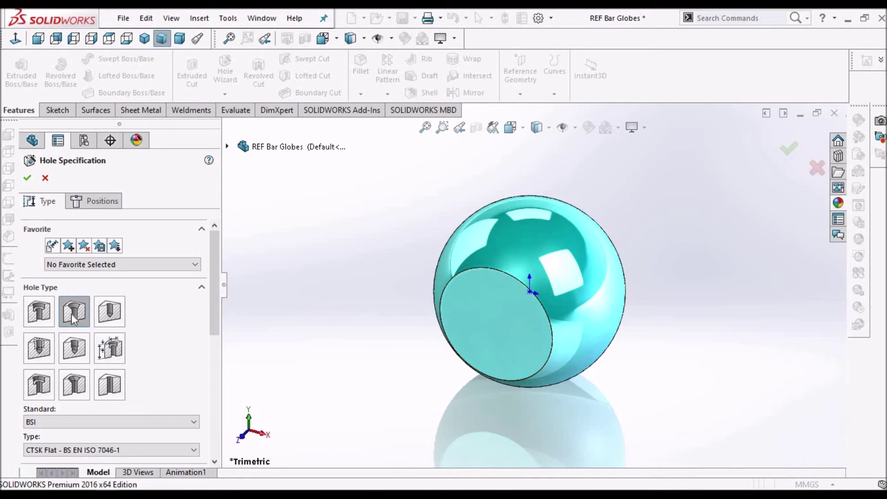
scroll(218, 337, "down", 5)
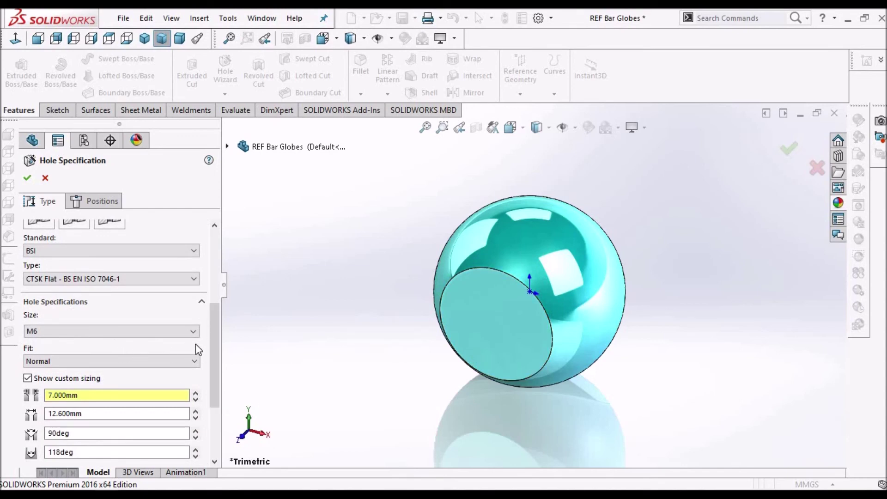
left_click(194, 332)
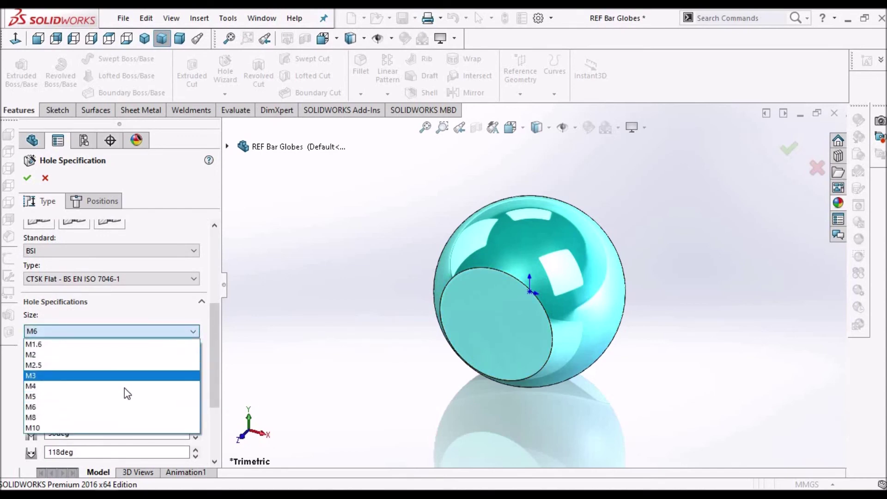
left_click(125, 387)
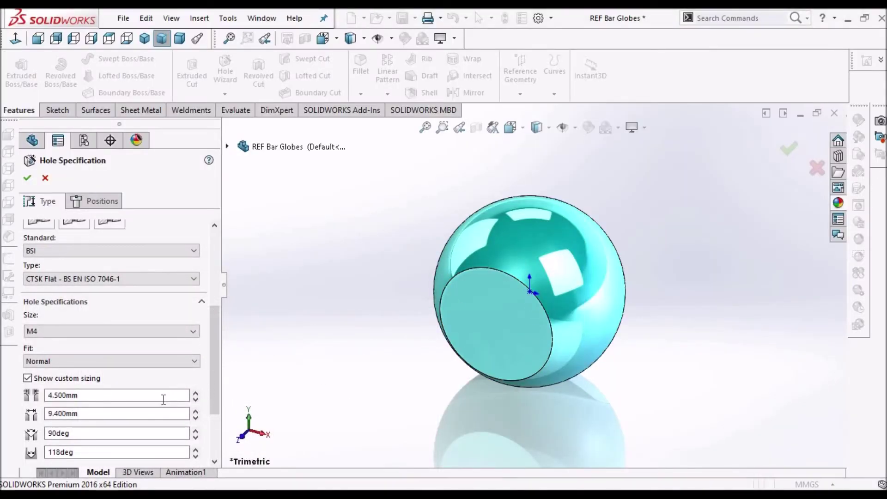
double_click(143, 413)
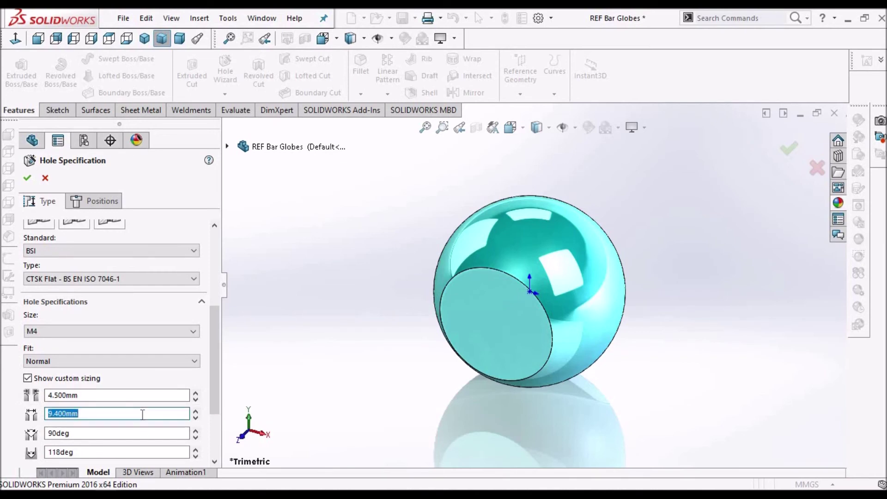
type("6")
key("Return")
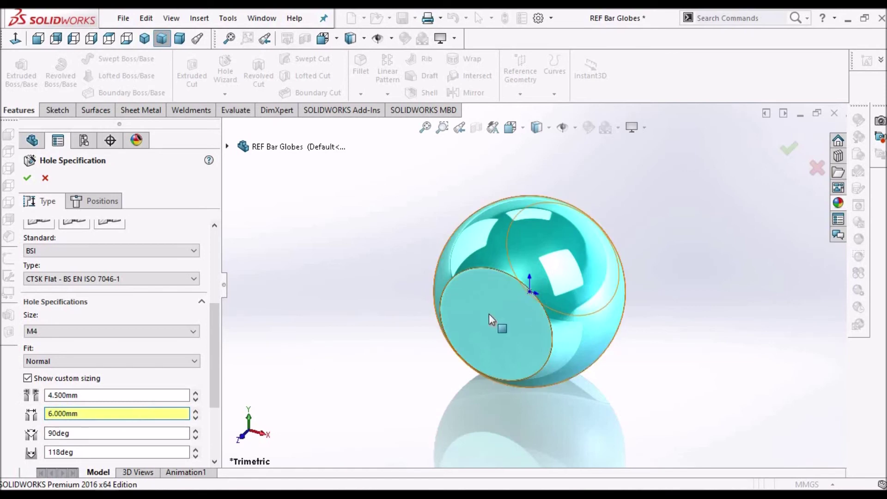
Place the countersunk hole at the centre of the globe's flat circular face and create it.
left_click(88, 198)
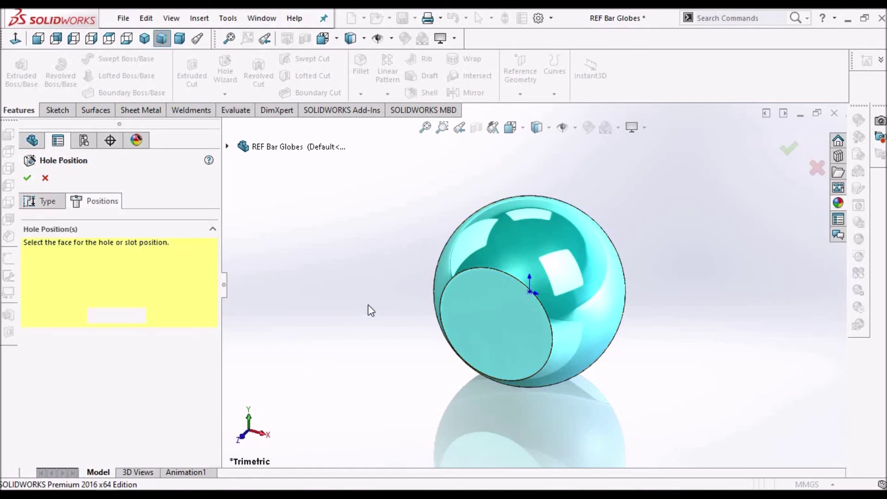
left_click(495, 319)
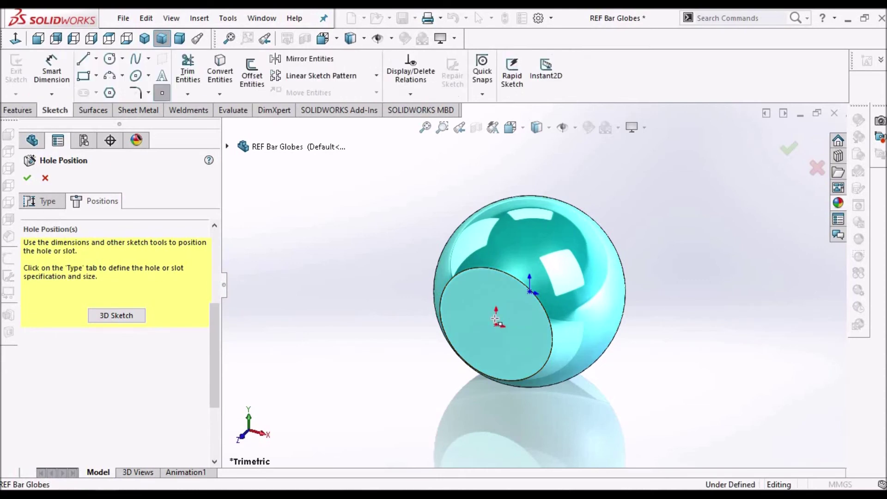
left_click(496, 325)
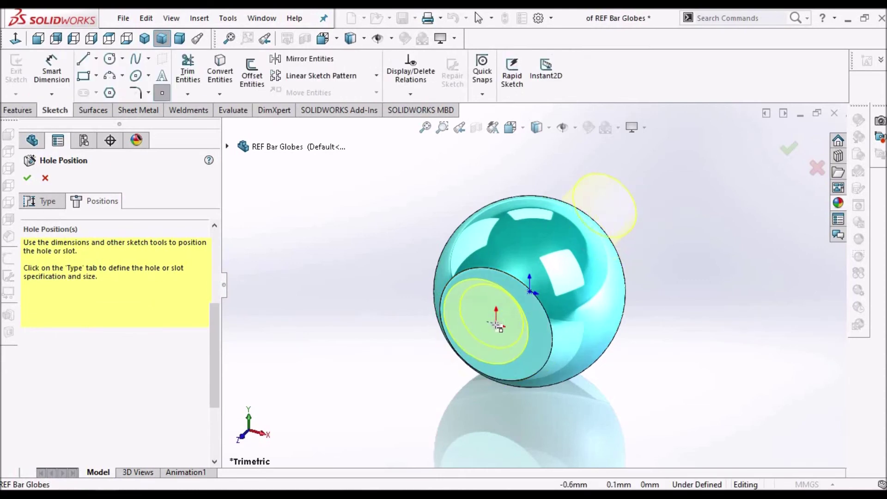
left_click(505, 328)
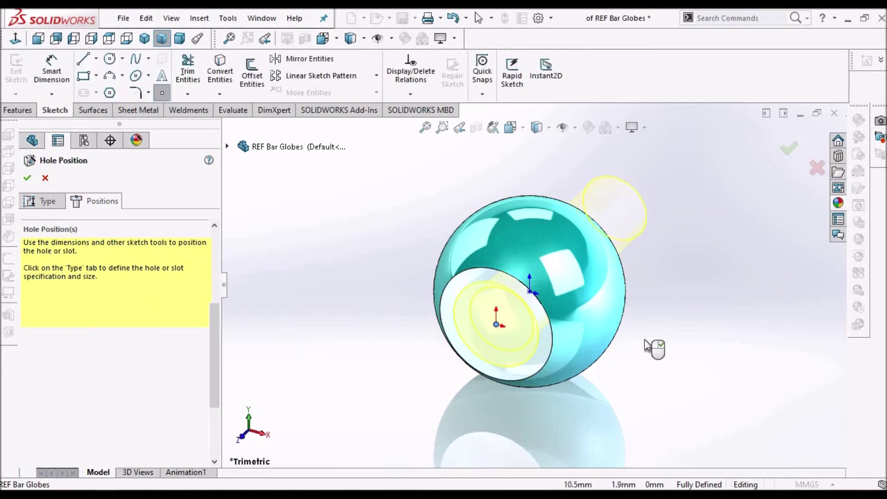
left_click(44, 201)
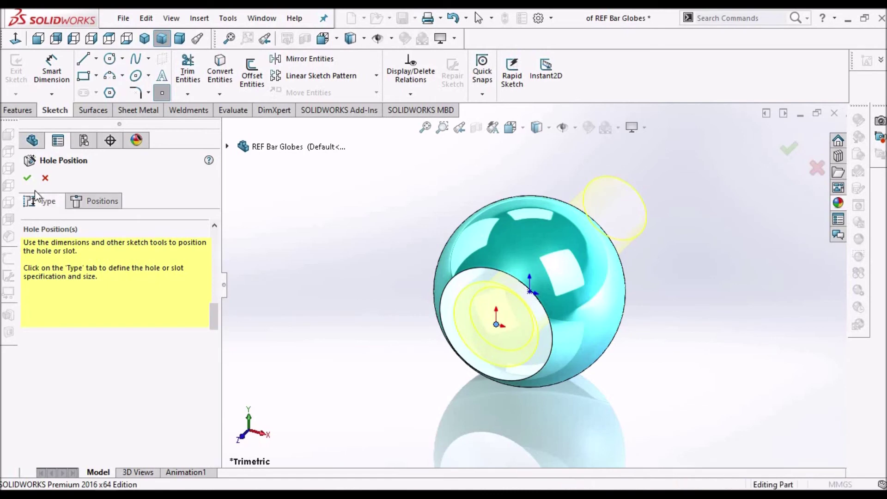
left_click(36, 178)
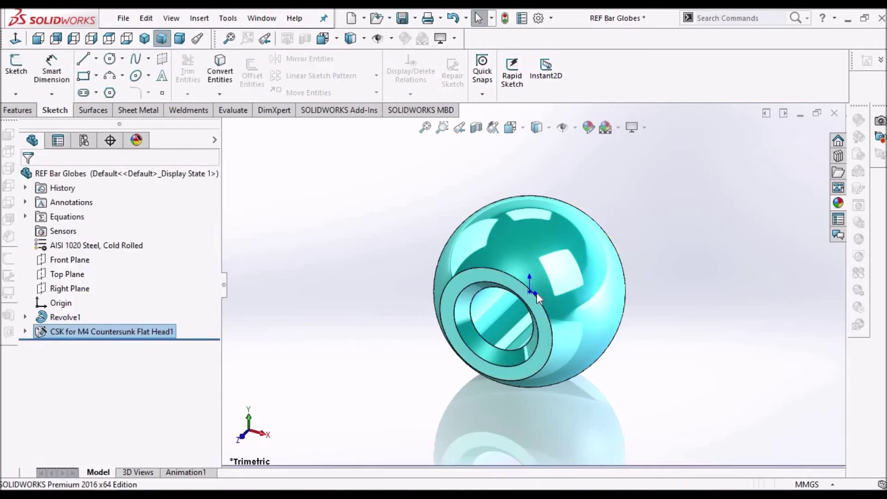
Inspect the drilled globe from a dimetric angle and save the REF Bar Globes part.
scroll(531, 285, "up", 1)
middle_click_drag(531, 285, 525, 244)
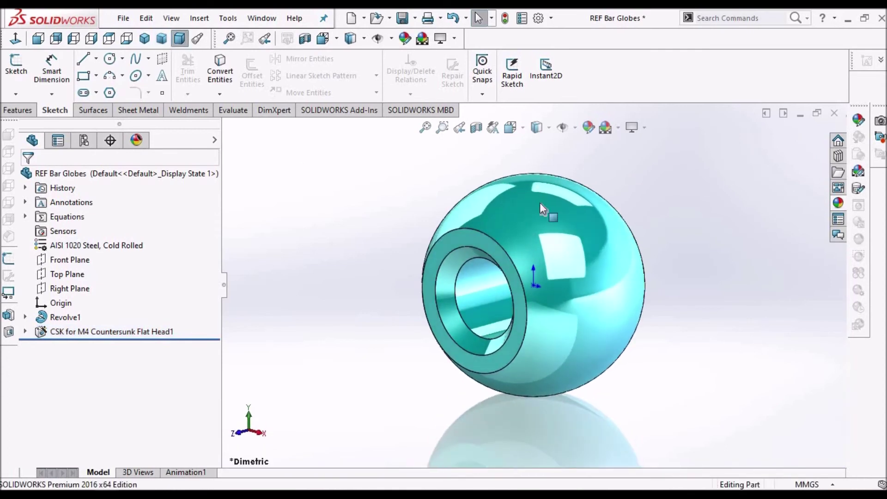
left_click(399, 19)
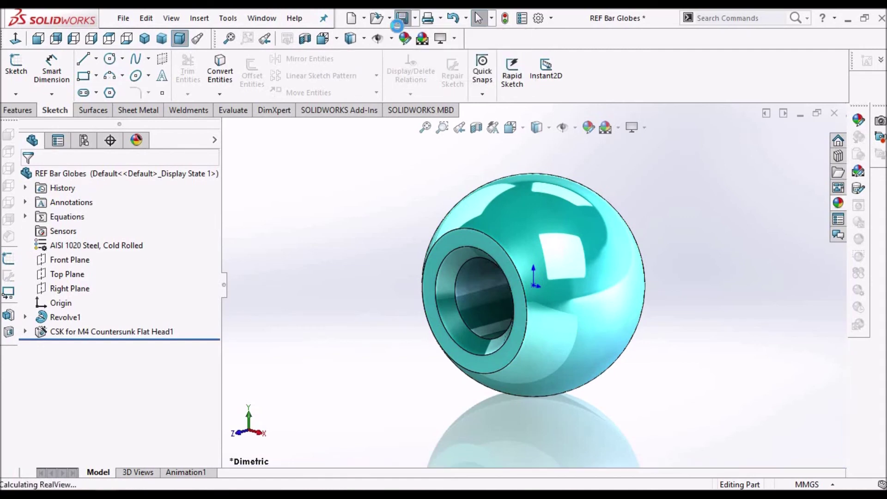
Switch to REF Assembly and insert one REF Bar Globes part in the free space beside the vice.
left_click(262, 19)
left_click(310, 154)
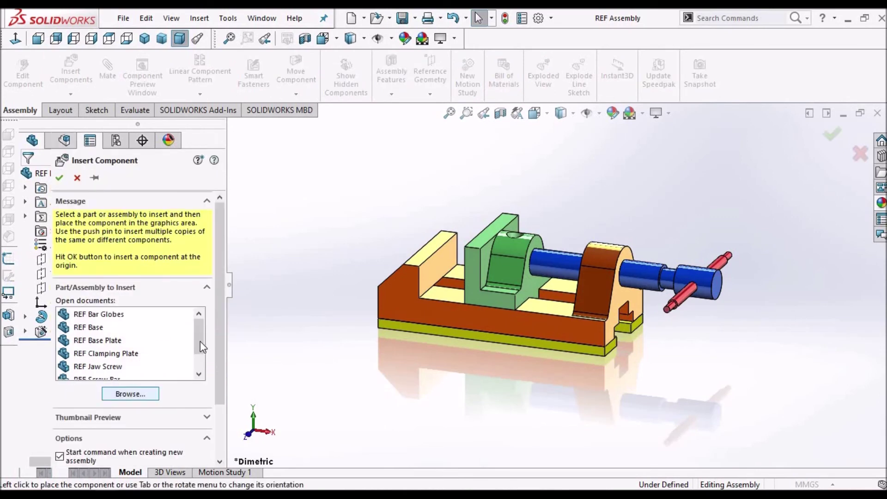
scroll(198, 359, "down", 1)
scroll(197, 354, "up", 2)
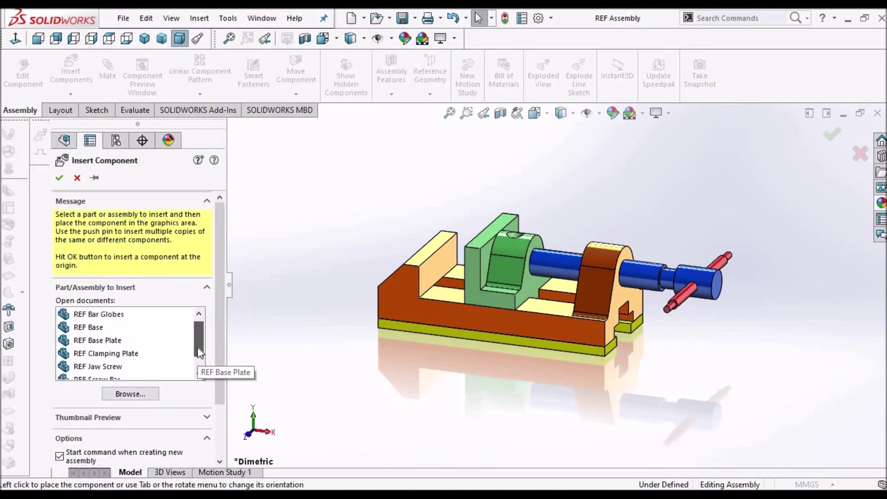
left_click(124, 315)
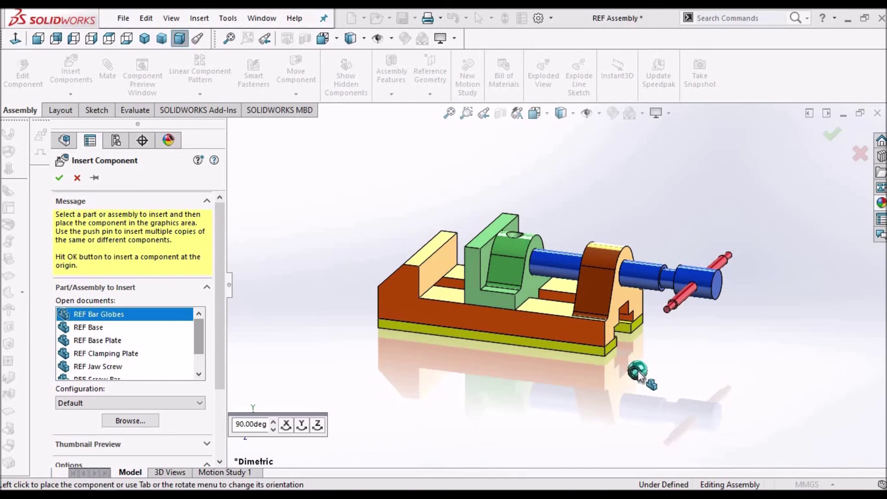
left_click(853, 428)
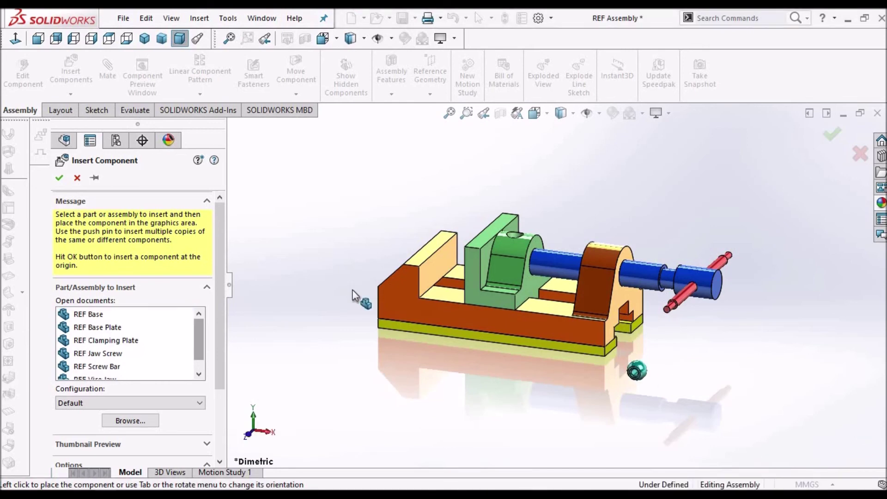
left_click(75, 177)
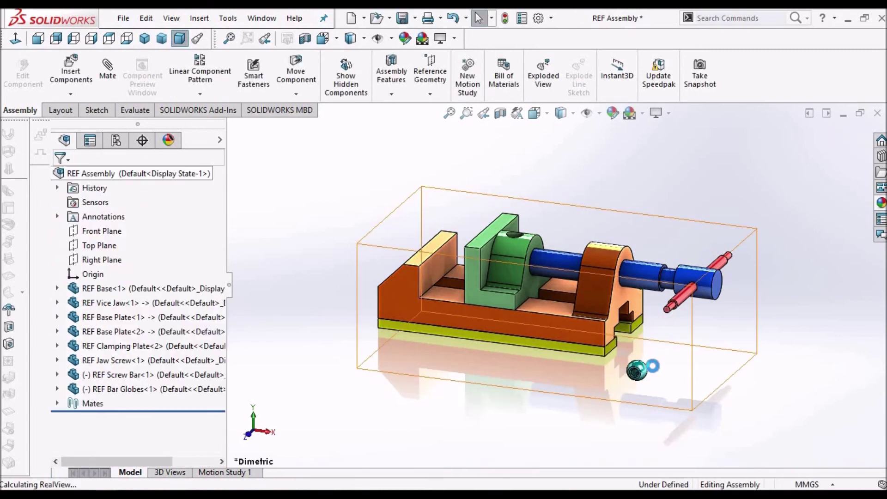
Mate the globe's 4.5 mm hole concentric with the stepped-down near end of the screw bar.
scroll(665, 377, "down", 6)
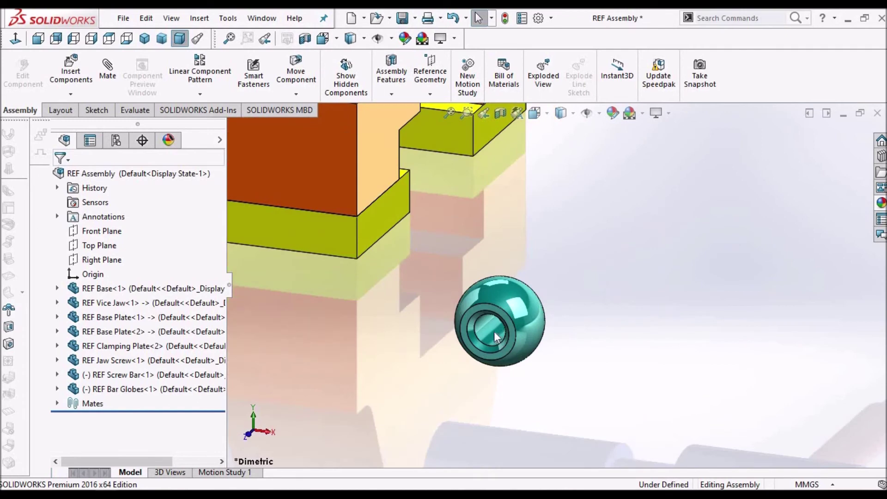
left_click(492, 328)
left_click(107, 69)
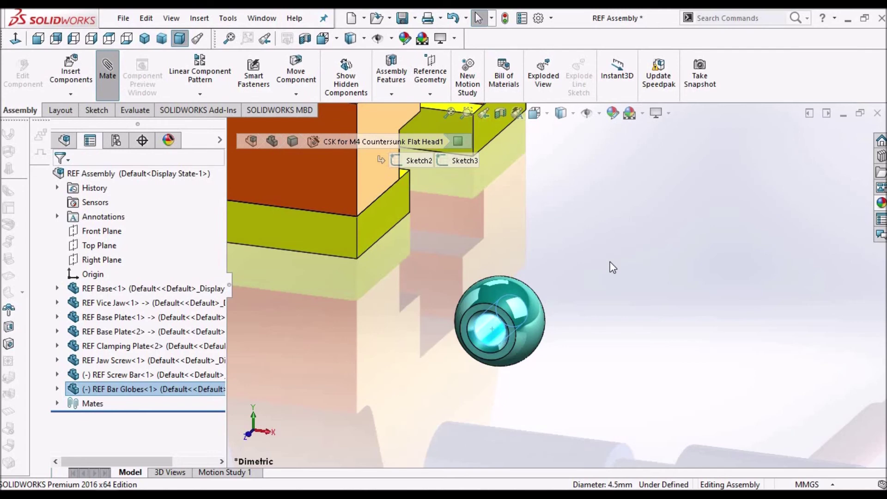
key("f")
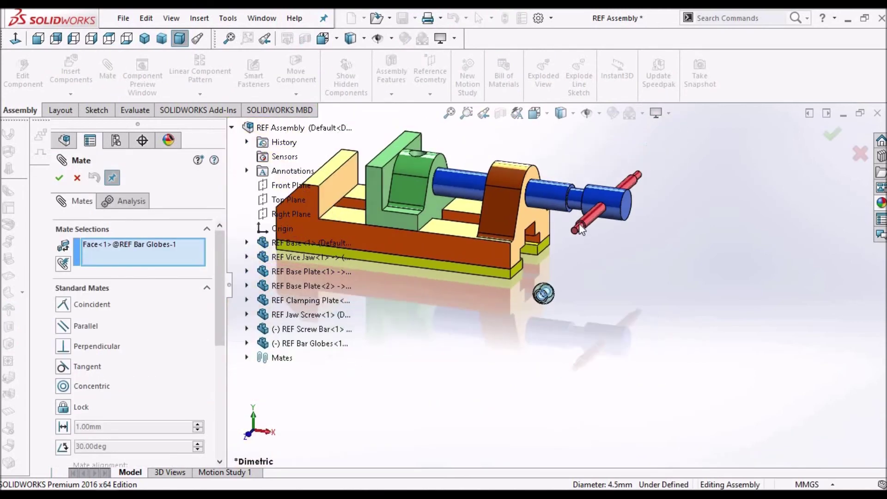
scroll(579, 250, "down", 5)
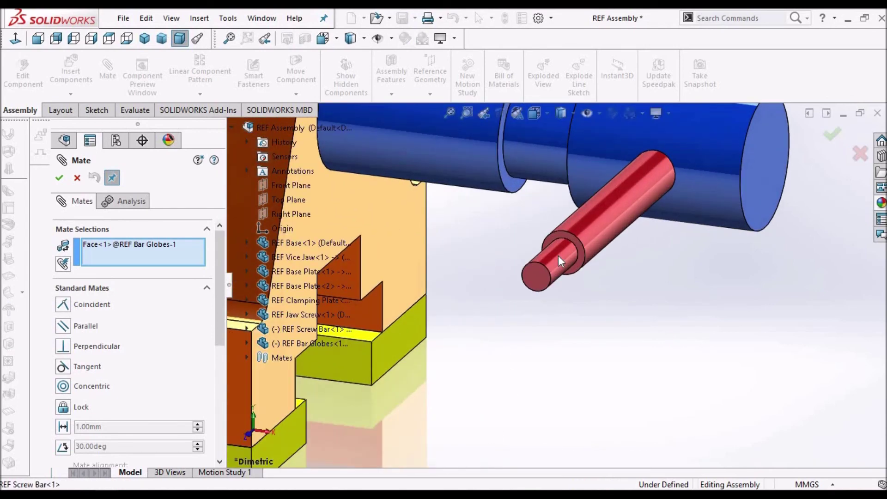
left_click(558, 255)
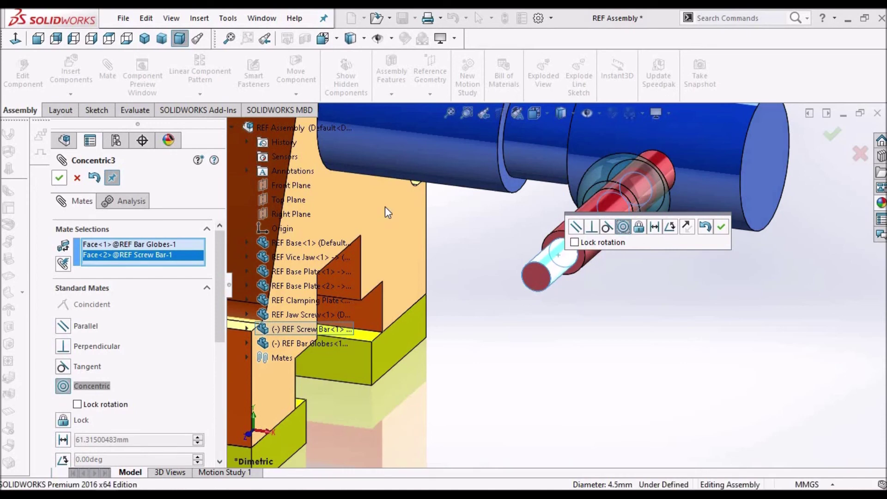
key("Return")
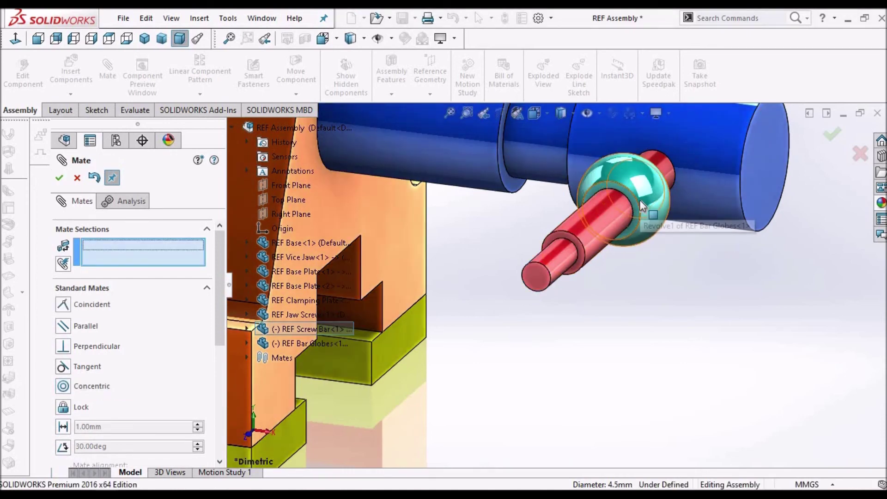
Add a coincident mate between the globe's flat annular face and the screw bar's near end face.
scroll(610, 209, "down", 3)
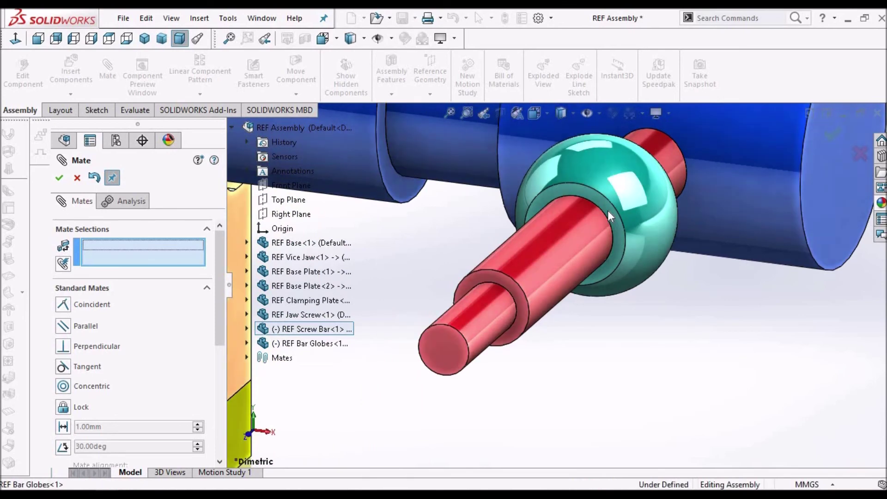
left_click(608, 211)
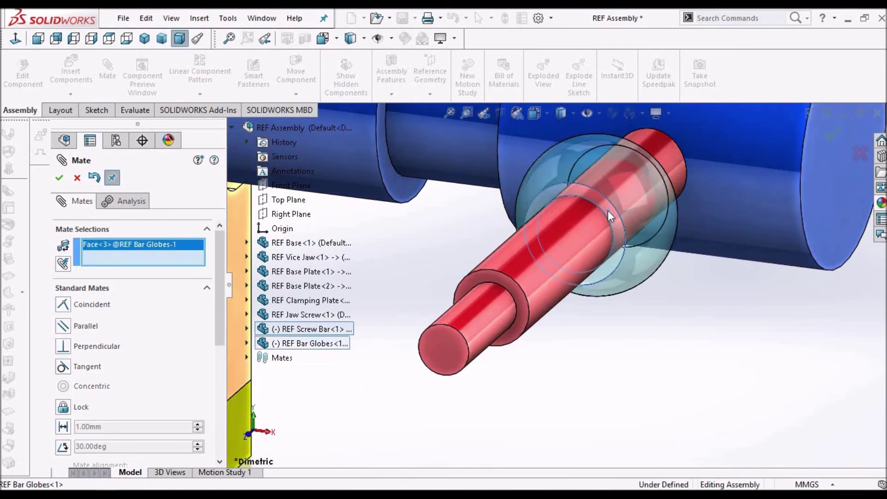
left_click(453, 357)
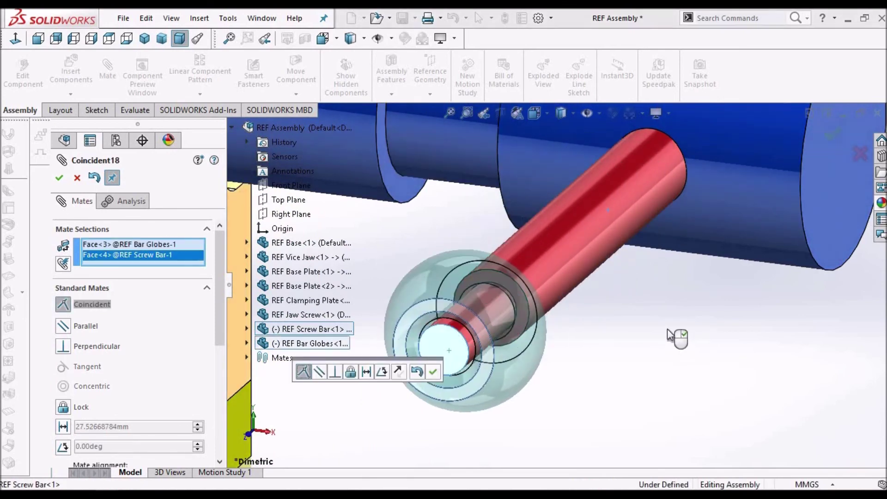
scroll(679, 336, "up", 3)
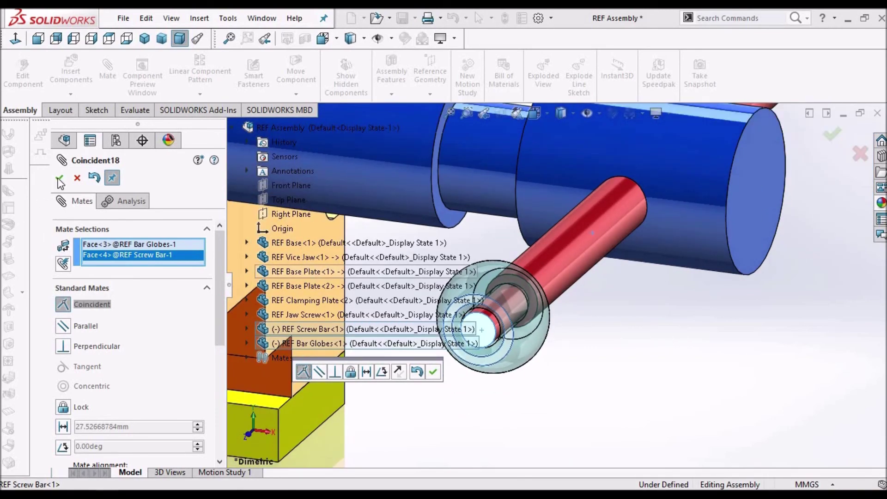
left_click(59, 178)
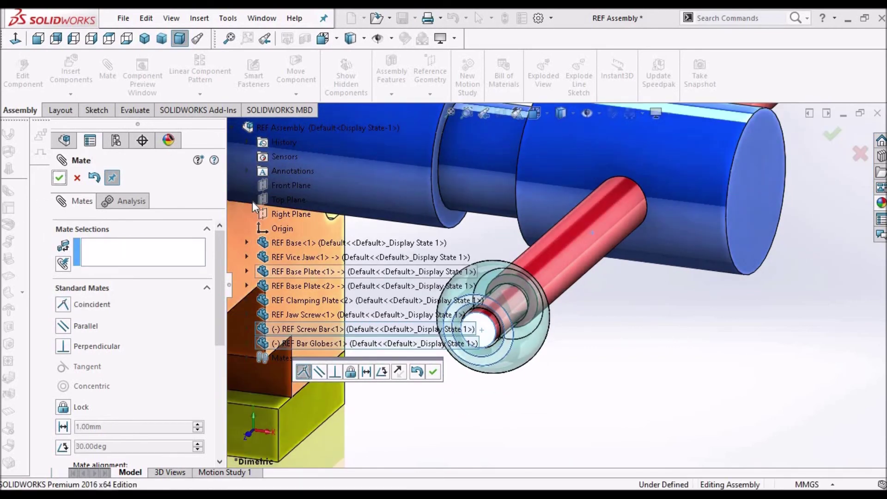
left_click(77, 178)
Add a second copy of REF Bar Globes in the free space near the screw bar's far end.
scroll(644, 359, "up", 5)
middle_click_drag(632, 334, 626, 338)
left_click(157, 391)
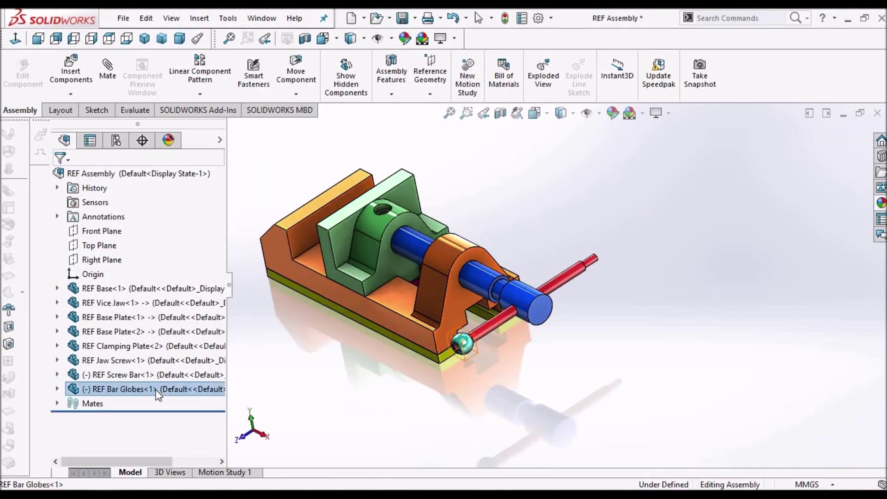
left_click_drag(157, 391, 639, 324)
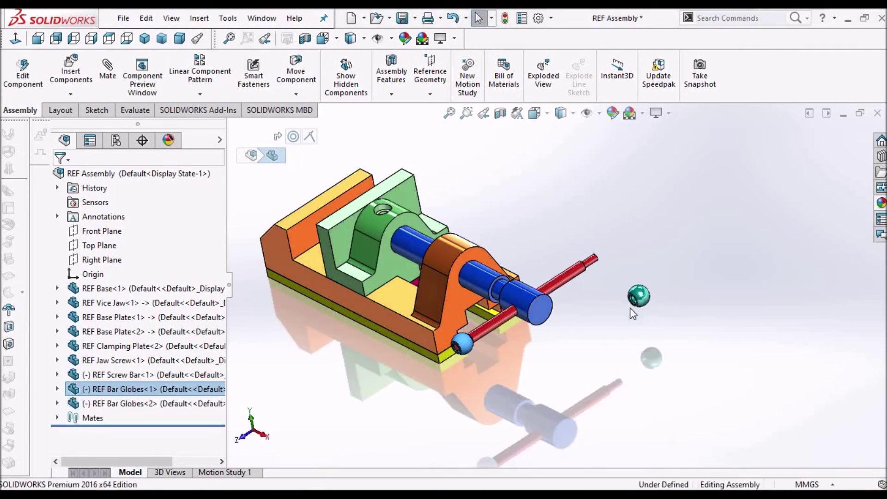
Mate the second bar globe's hole concentric with the stepped-down far end of the screw bar.
scroll(632, 314, "down", 6)
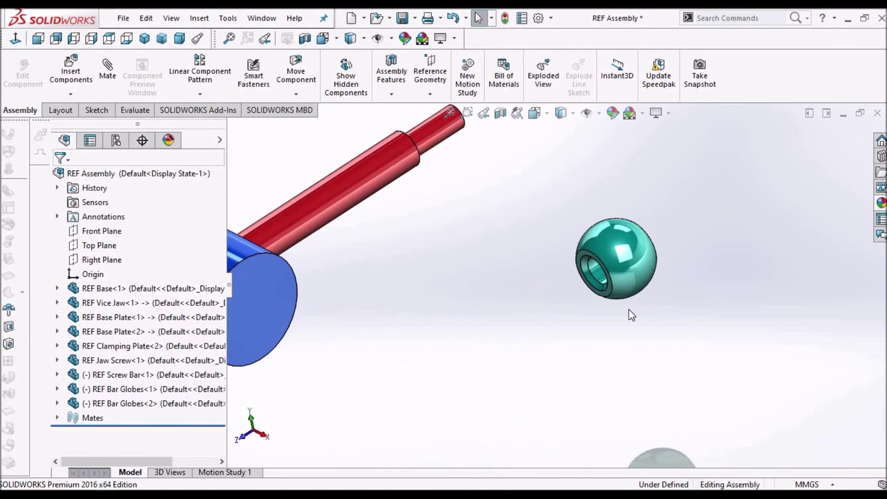
left_click(108, 74)
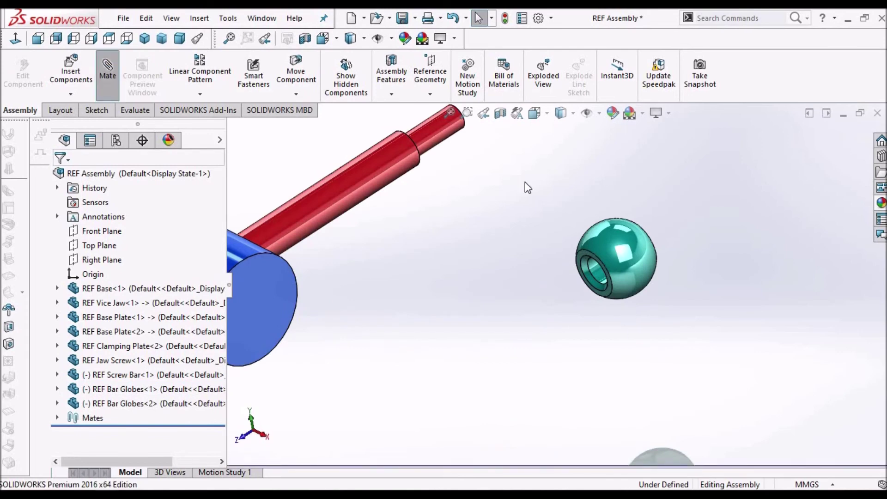
left_click(597, 272)
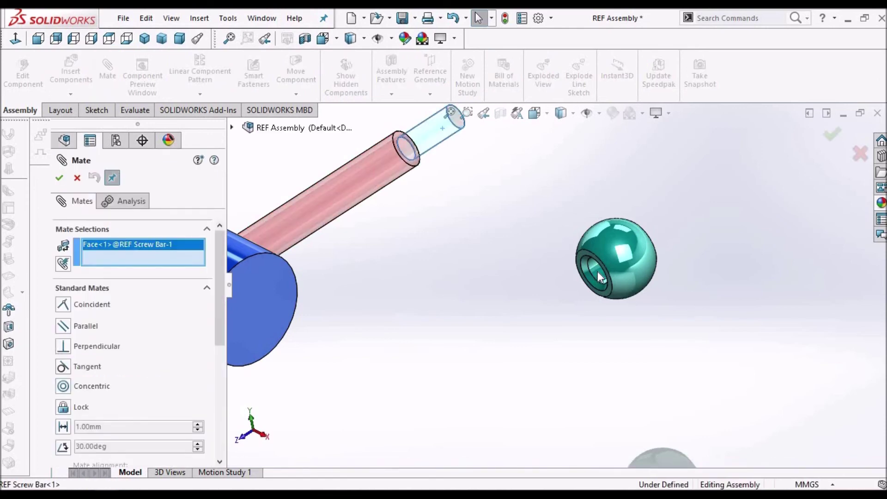
left_click(597, 271)
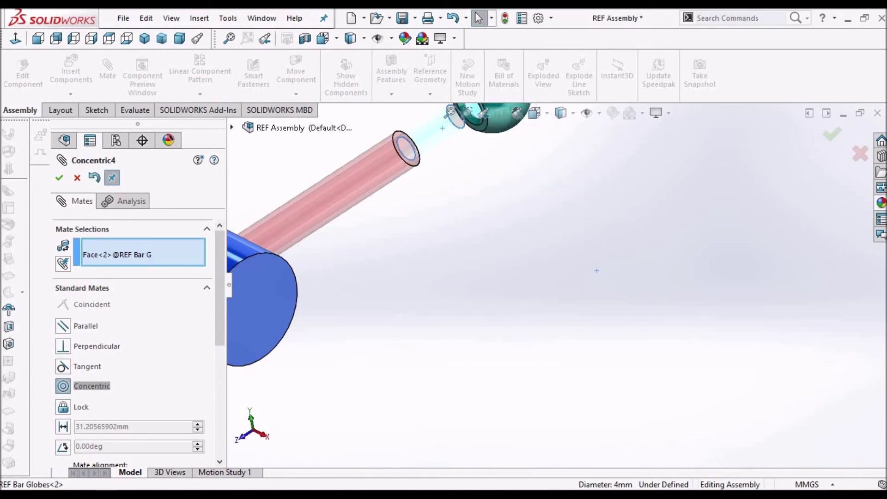
key("Return")
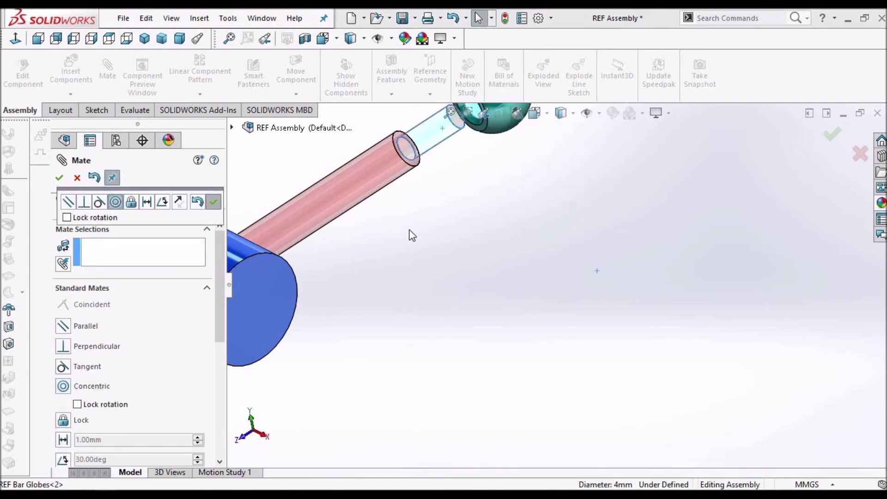
Add a coincident mate between the second globe's flat annular face and the shoulder face at the screw bar's far end.
scroll(409, 232, "up", 2)
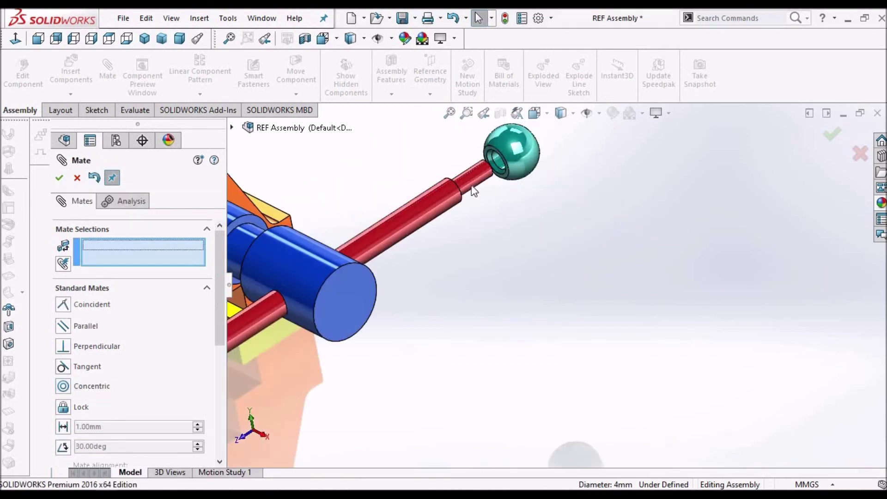
scroll(471, 186, "down", 3)
scroll(585, 165, "down", 2)
scroll(596, 151, "down", 2)
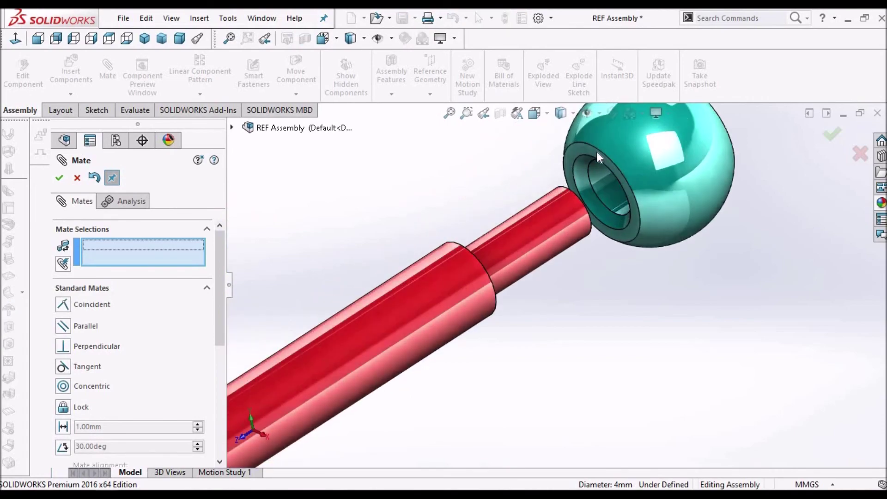
scroll(577, 232, "up", 2)
left_click(577, 231)
scroll(577, 231, "up", 2)
middle_click_drag(577, 232, 535, 272)
scroll(538, 277, "down", 4)
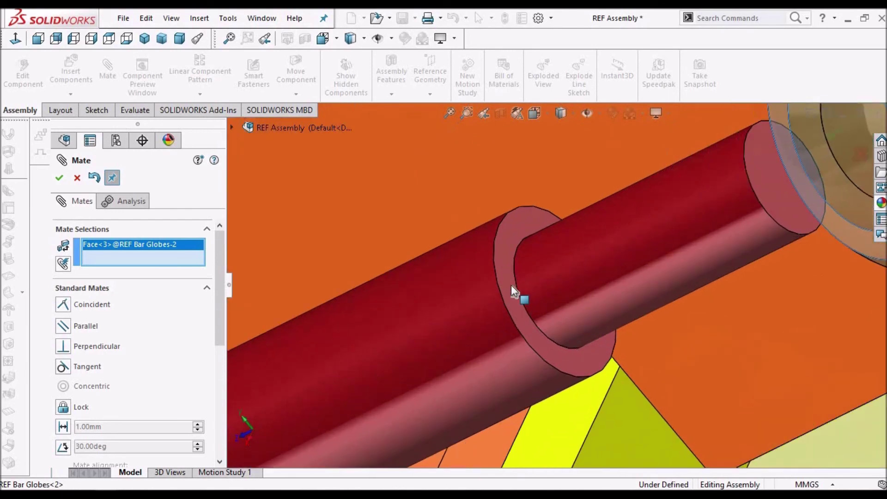
left_click(505, 288)
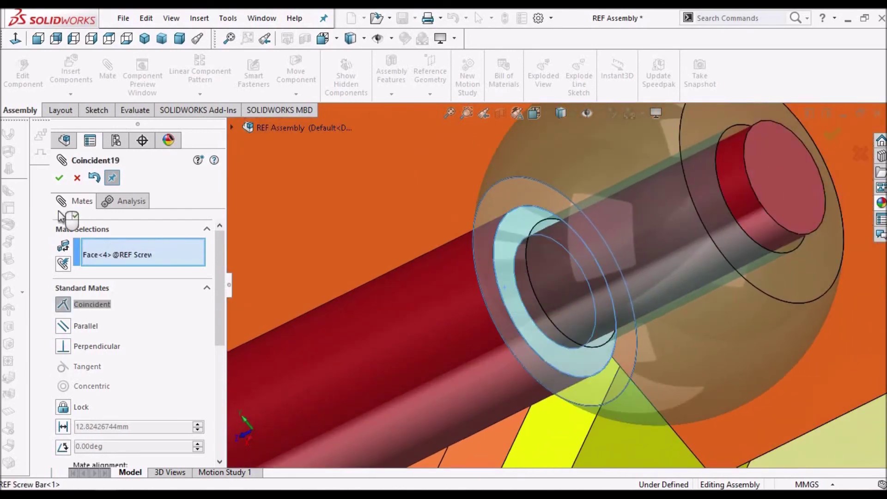
left_click(57, 179)
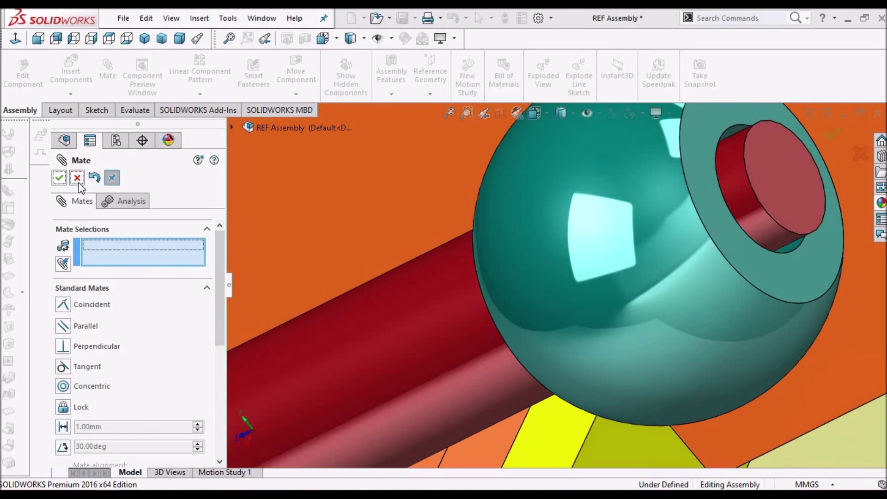
key("Escape")
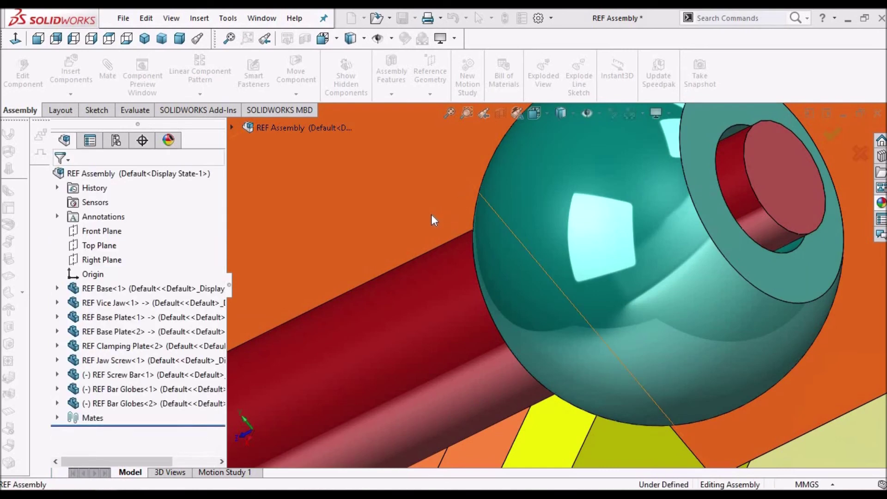
Check the Bench Vice - Base drawing page and return to REF Assembly to edit REF Base in context from its underside.
left_click(182, 39)
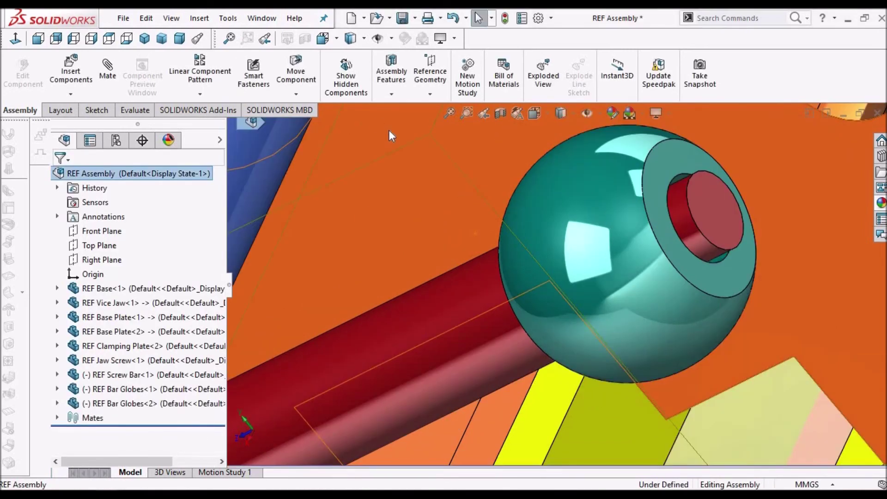
left_click(180, 38)
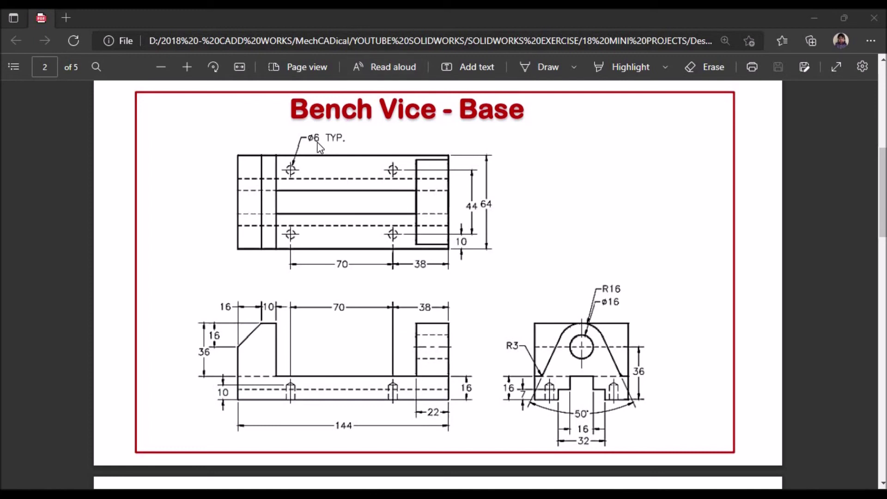
left_click(567, 241)
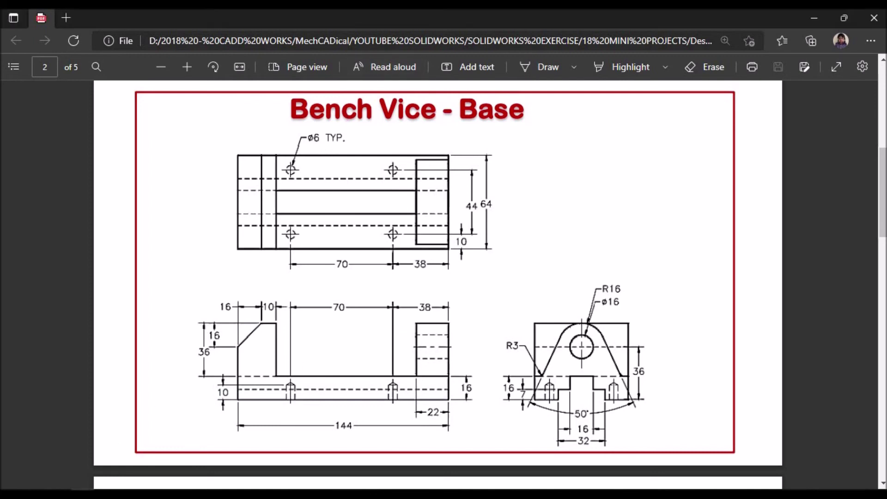
key("alt+Tab")
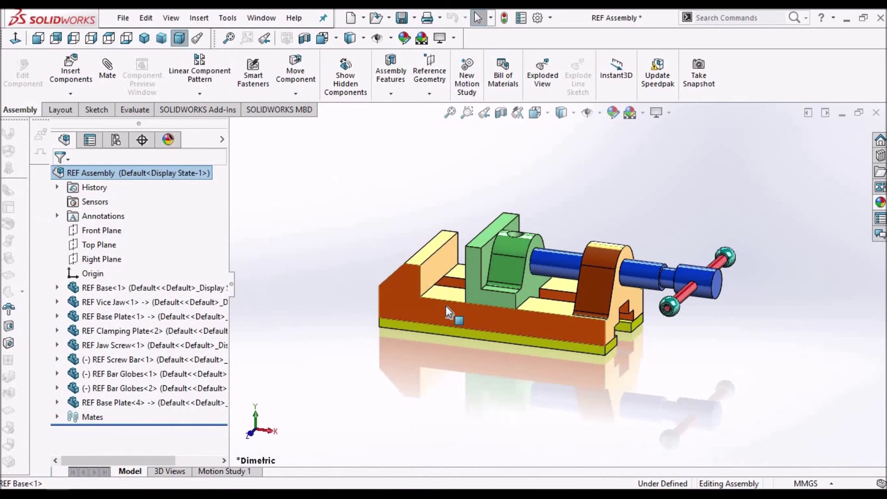
left_click(446, 306)
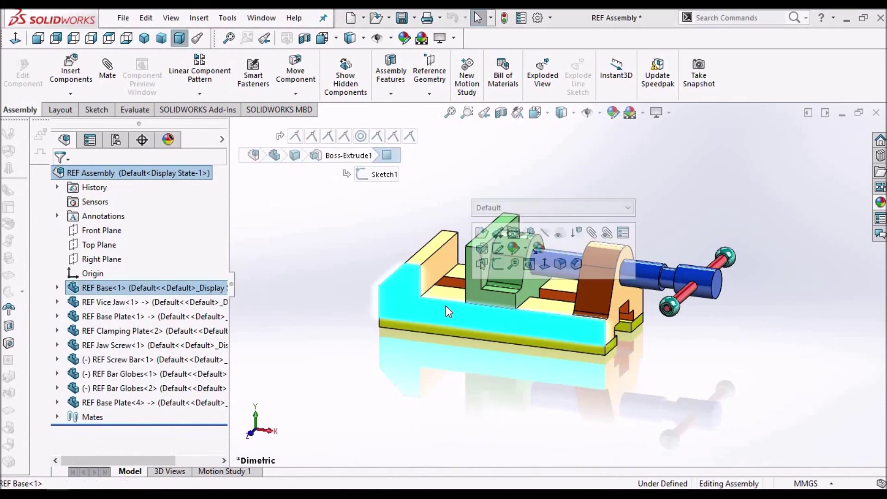
left_click(531, 231)
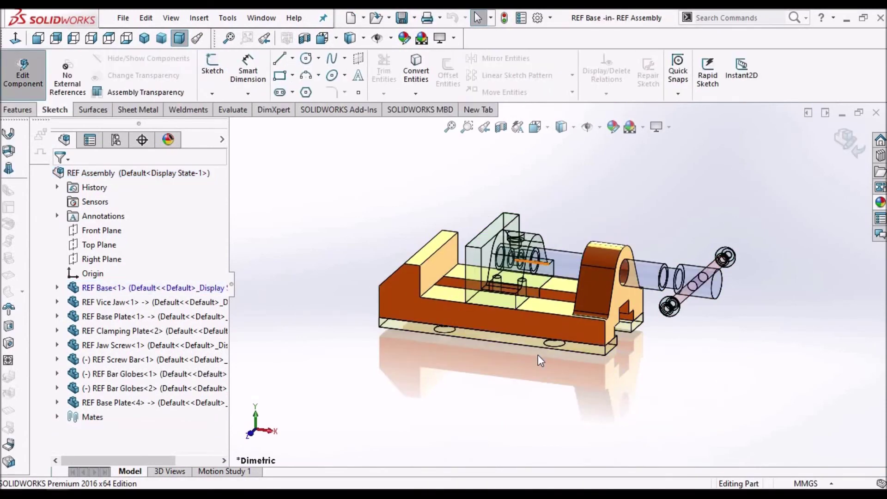
middle_click_drag(538, 345, 552, 160)
scroll(567, 224, "down", 5)
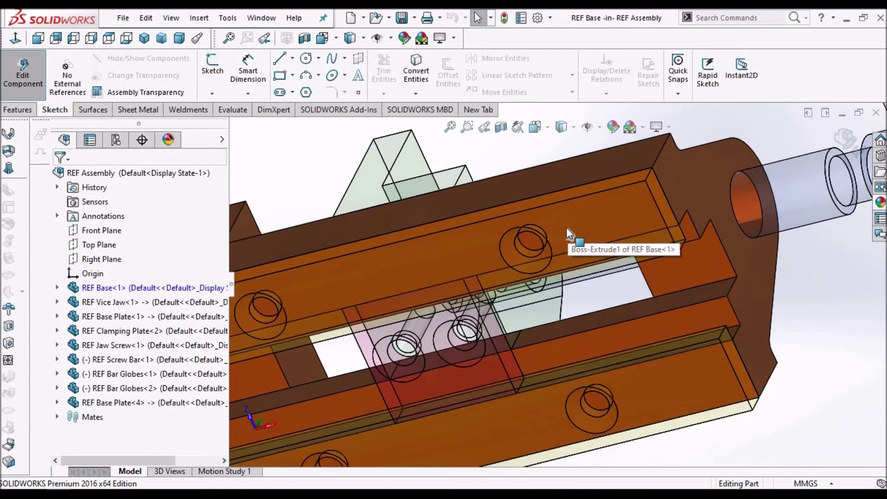
Start a Hole Wizard hole in REF Base and try to preselect the underside face covered by the base plate.
left_click(23, 112)
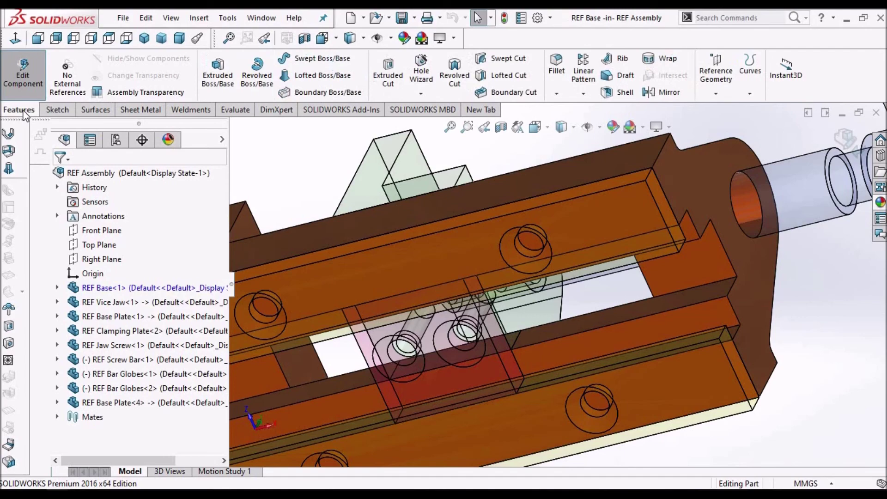
left_click(422, 74)
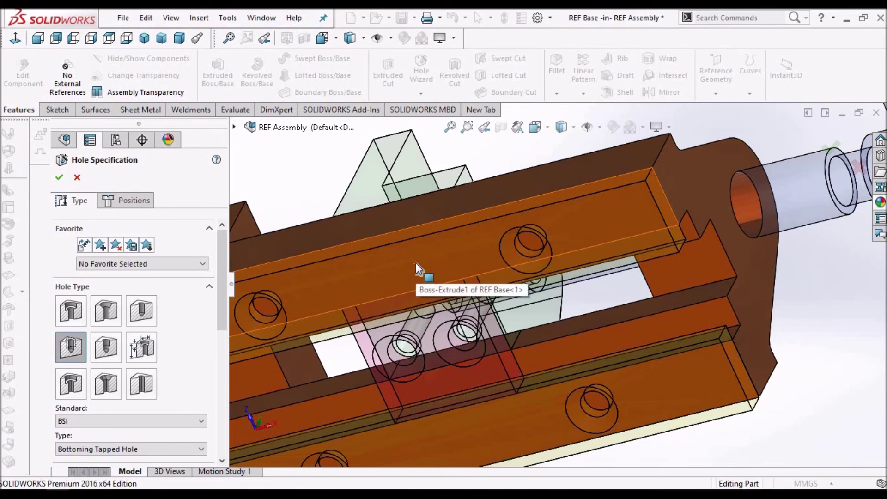
right_click(415, 264)
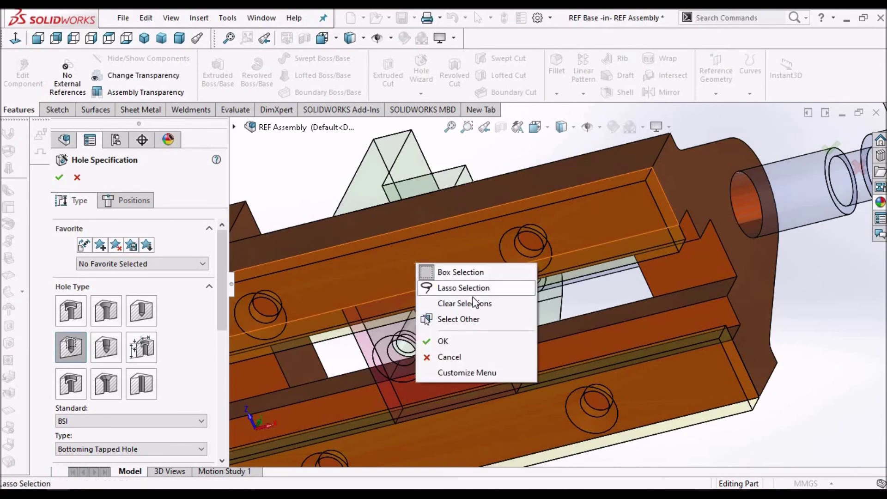
left_click(471, 320)
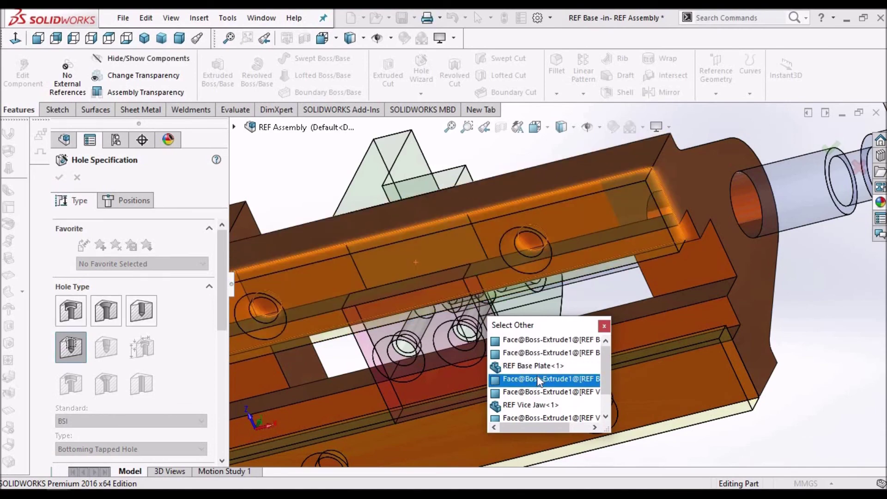
left_click(531, 381)
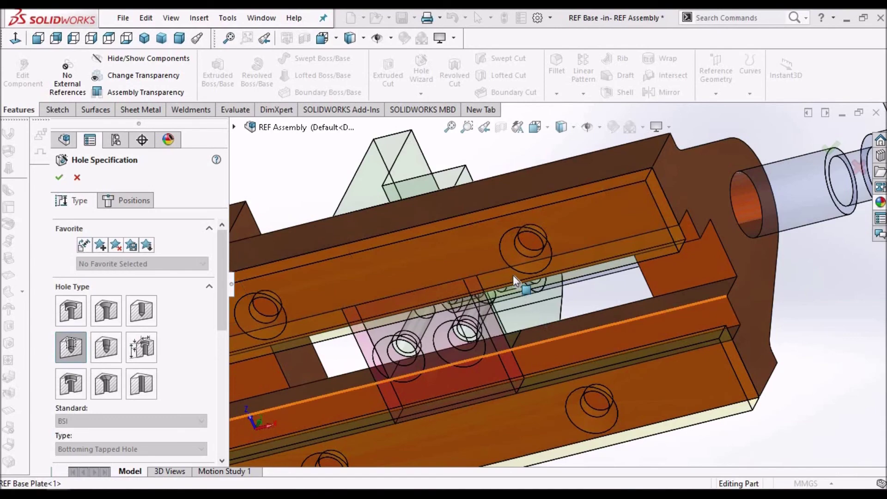
left_click(129, 201)
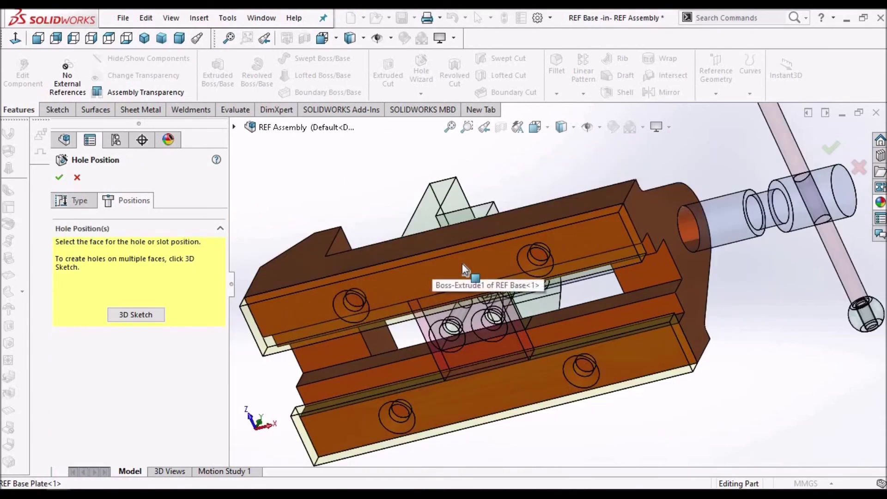
Try to pick the covered REF Base face from the overlapping faces as the hole's placement face.
scroll(462, 263, "down", 2)
right_click(462, 264)
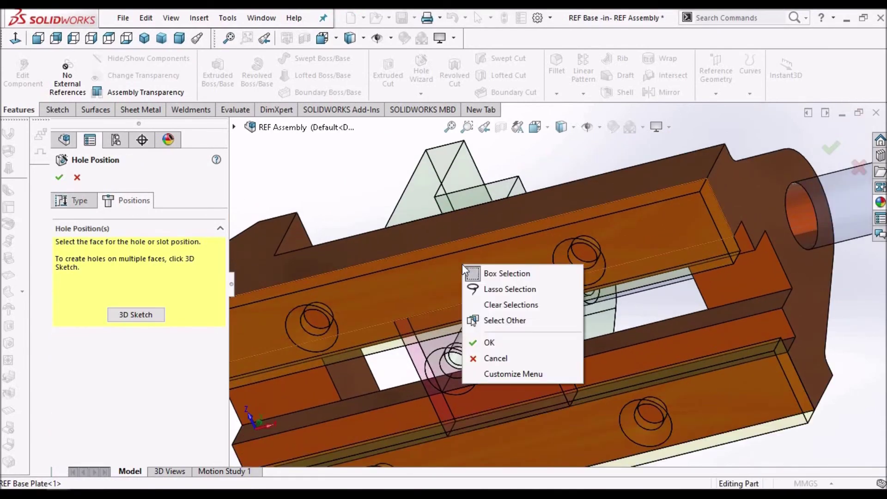
left_click(509, 322)
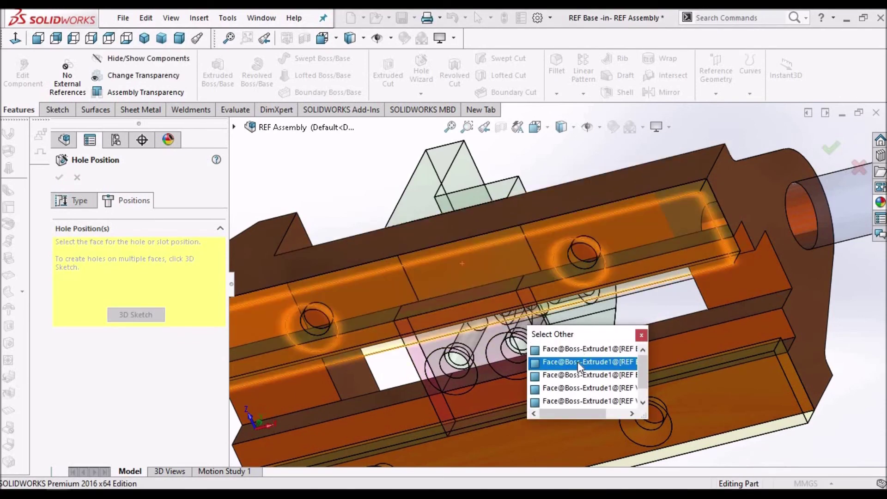
left_click(575, 375)
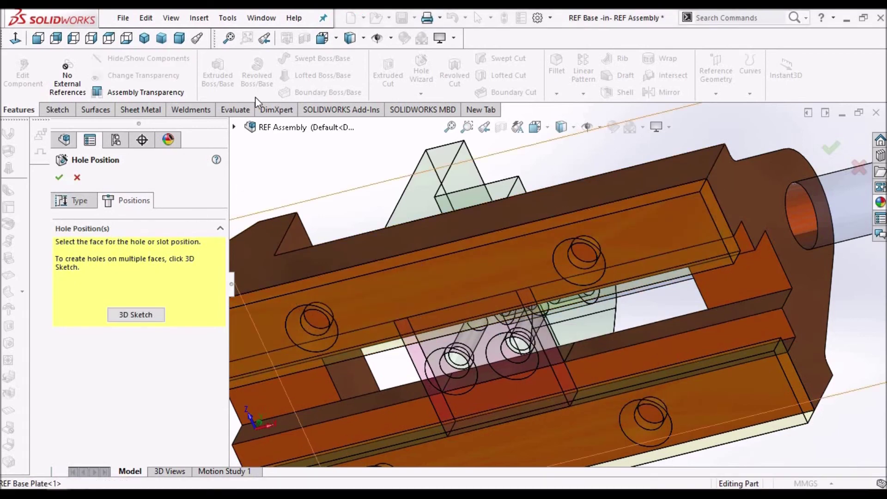
left_click(58, 110)
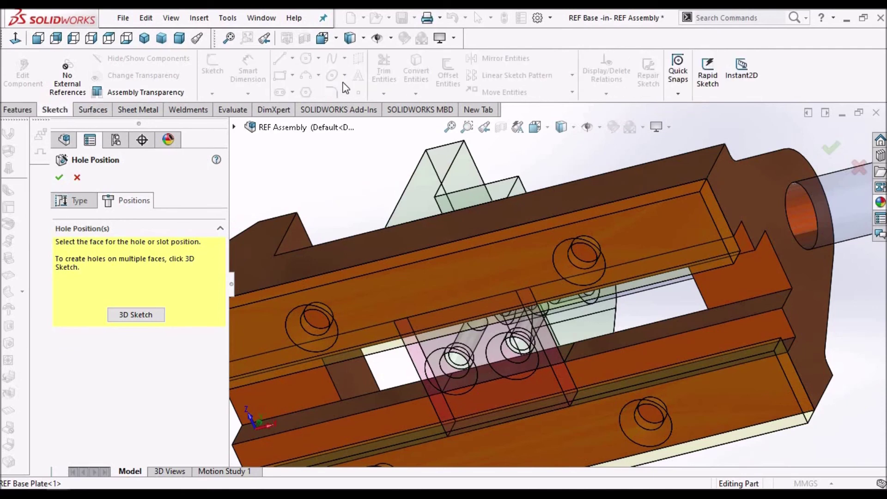
left_click(19, 111)
Set the bottoming tapped hole's blind depth to 10 mm and return to defining its position.
left_click(77, 201)
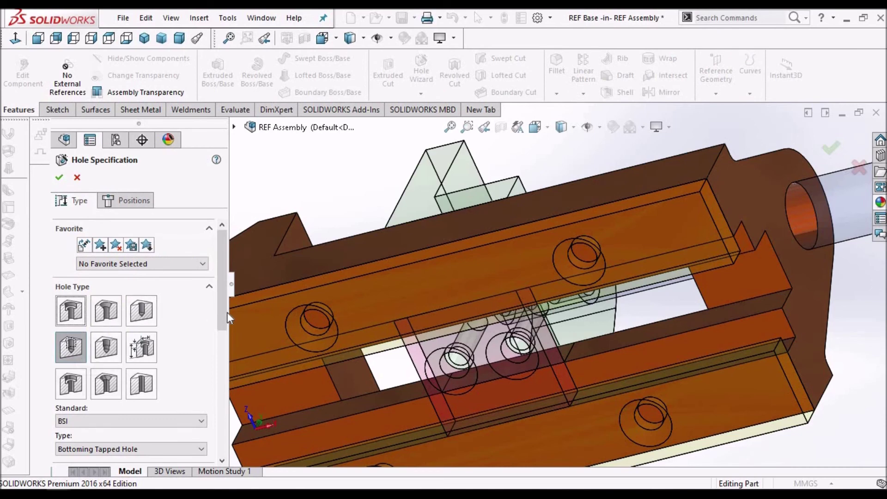
left_click_drag(225, 334, 37, 276)
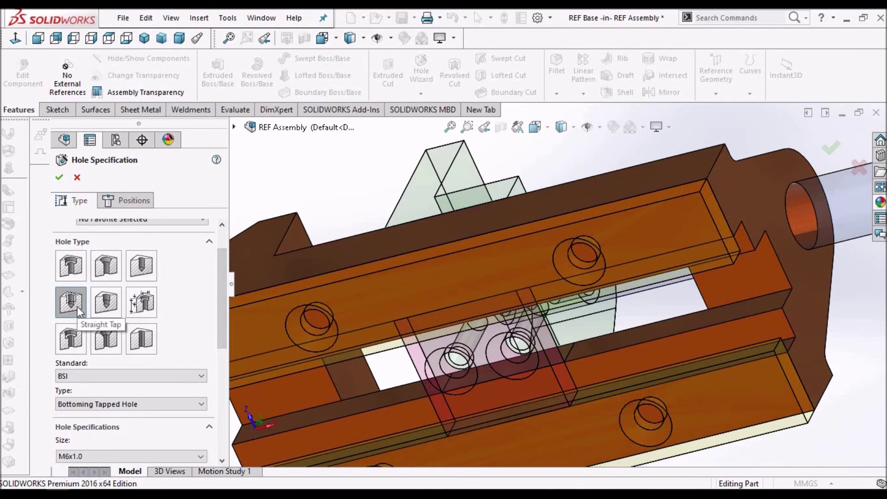
left_click_drag(223, 330, 225, 387)
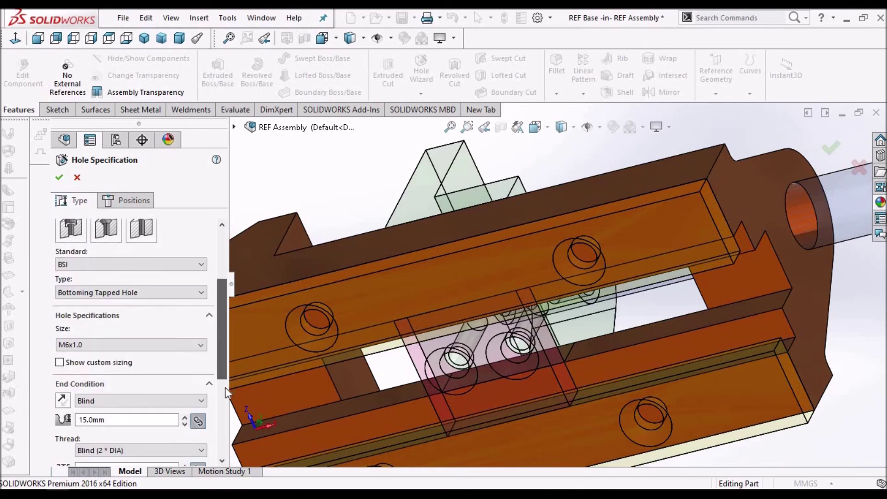
left_click(201, 318)
left_click(60, 321)
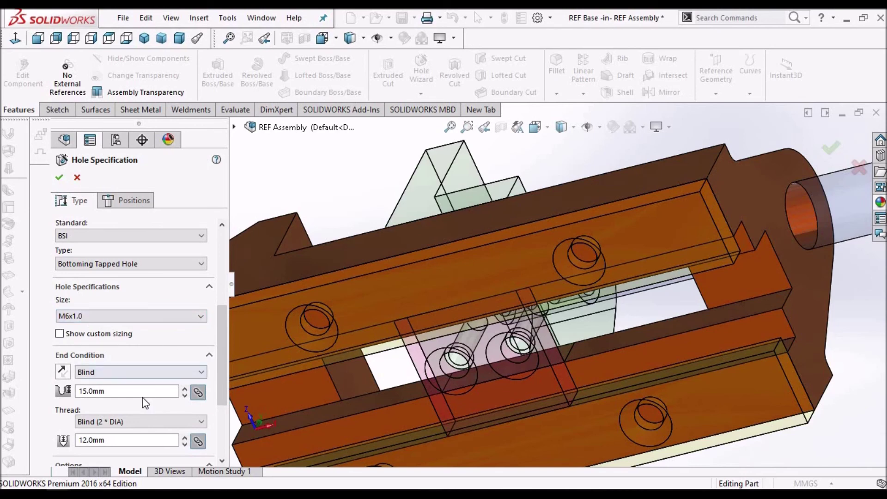
double_click(133, 391)
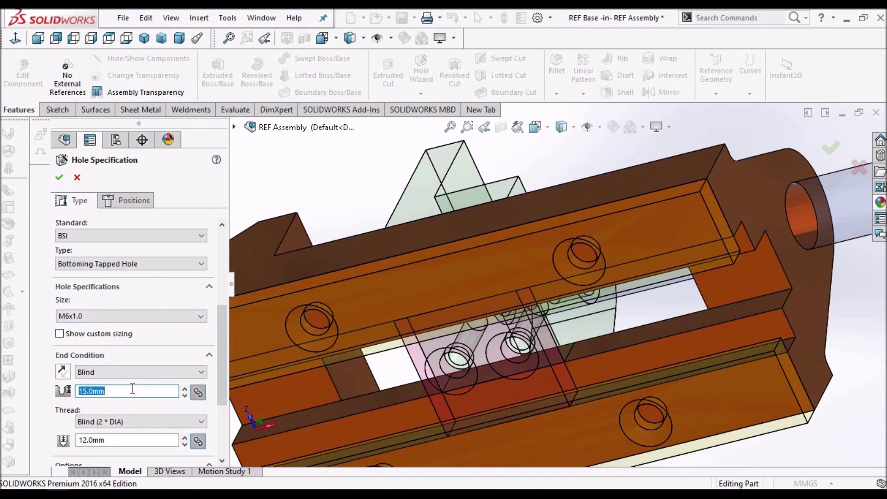
key("Return")
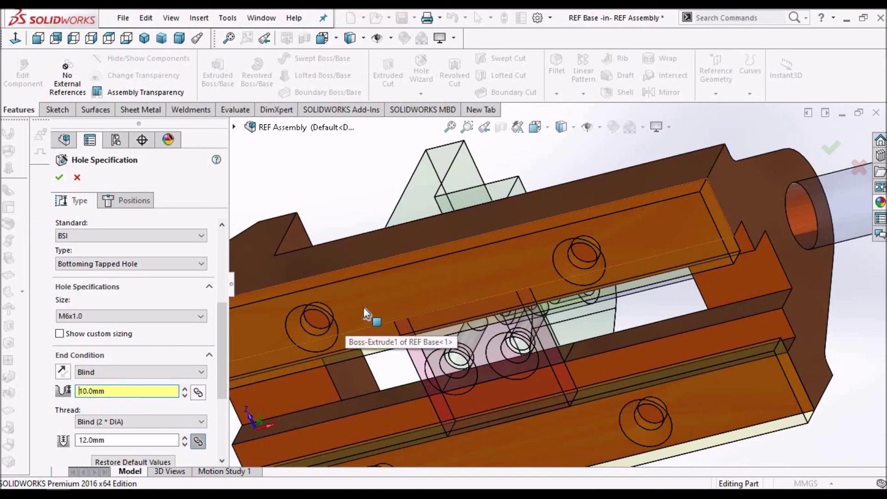
scroll(323, 314, "down", 2)
left_click(130, 200)
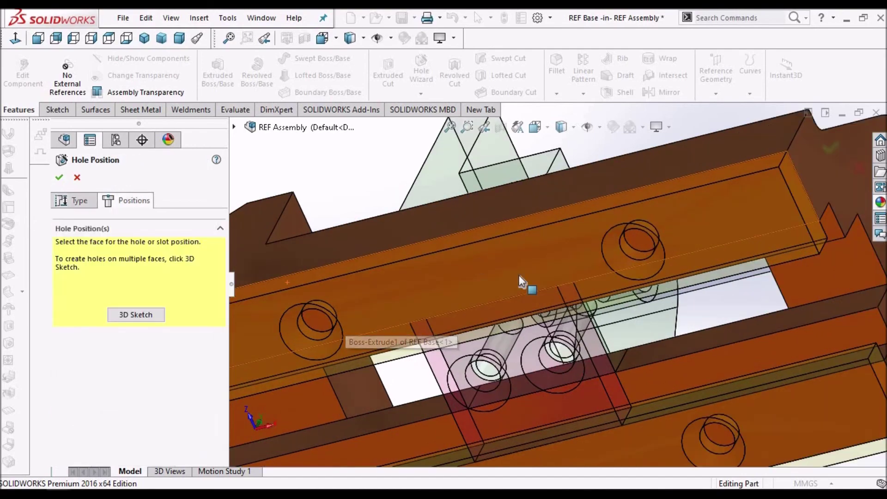
Place the tapped hole freehand on REF Base's underside rail face, between the base plate's two countersunk holes, and finish the feature.
left_click(469, 269)
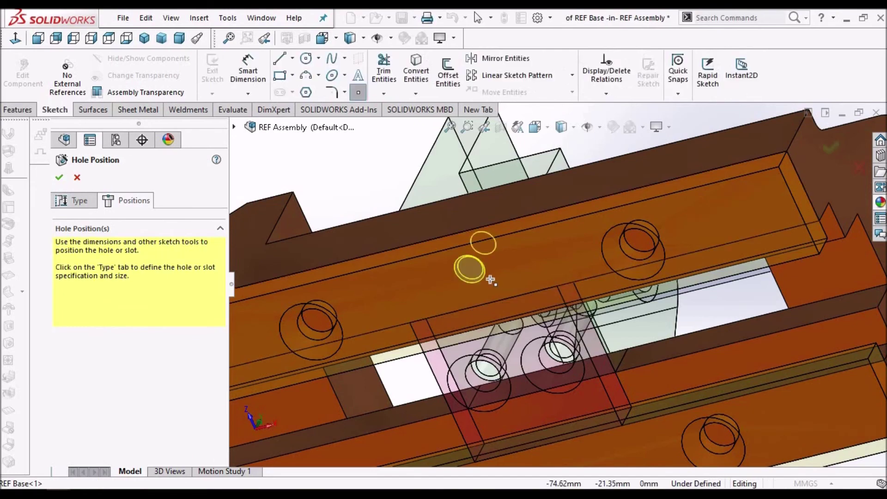
left_click(484, 264)
middle_click_drag(595, 265, 553, 272)
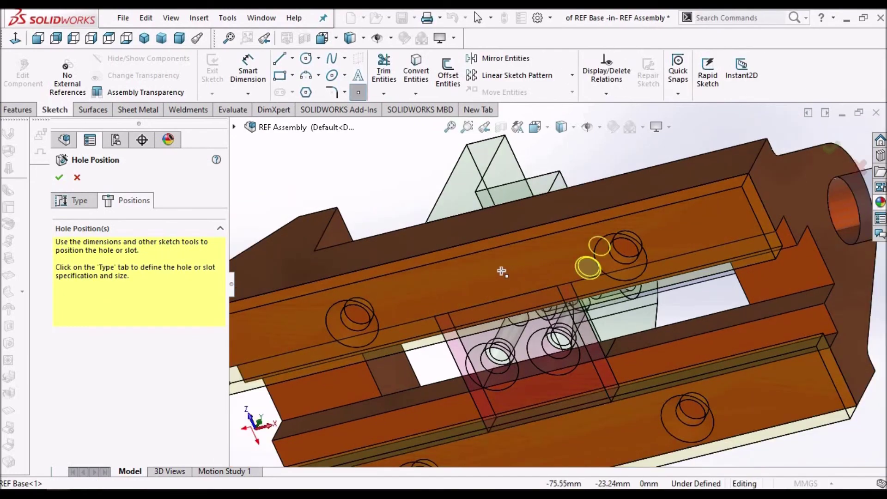
middle_click_drag(501, 272, 439, 234)
scroll(439, 235, "up", 2)
scroll(518, 254, "down", 2)
scroll(574, 289, "down", 2)
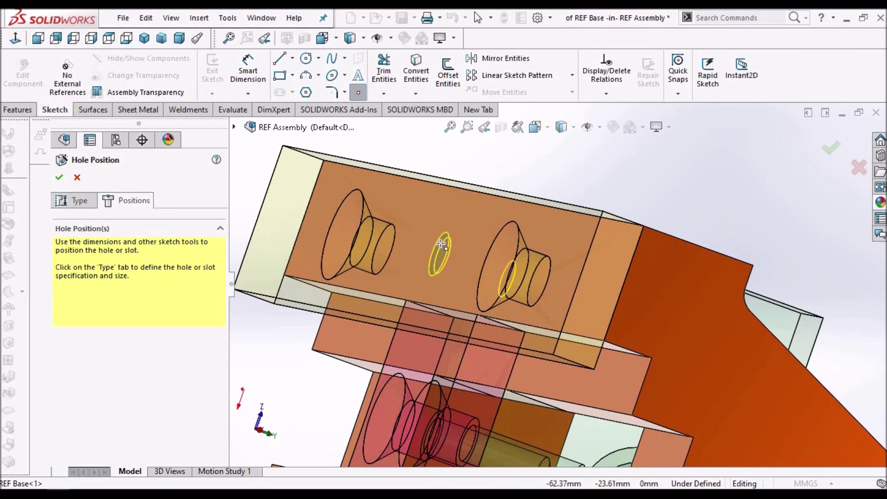
left_click(440, 243)
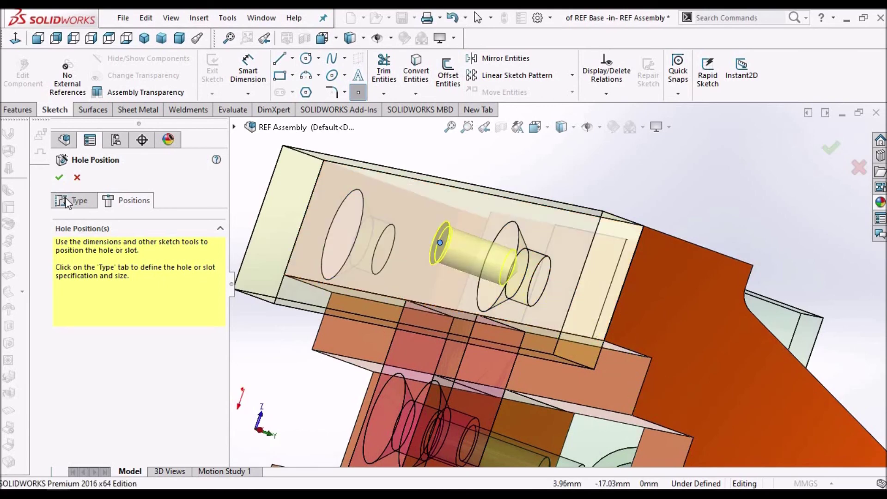
left_click(59, 179)
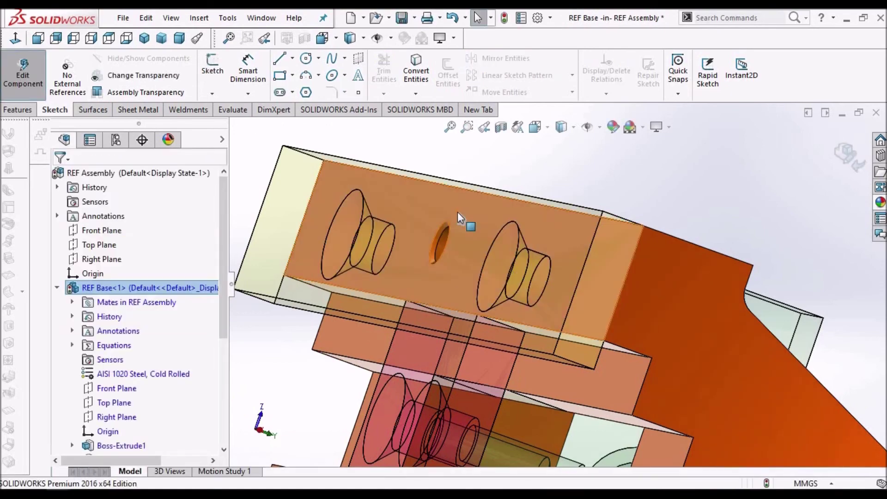
Open REF Base in its own window, inspect the tapped hole on its underside, and return to REF Assembly.
middle_click_drag(480, 239, 446, 246)
scroll(446, 245, "up", 3)
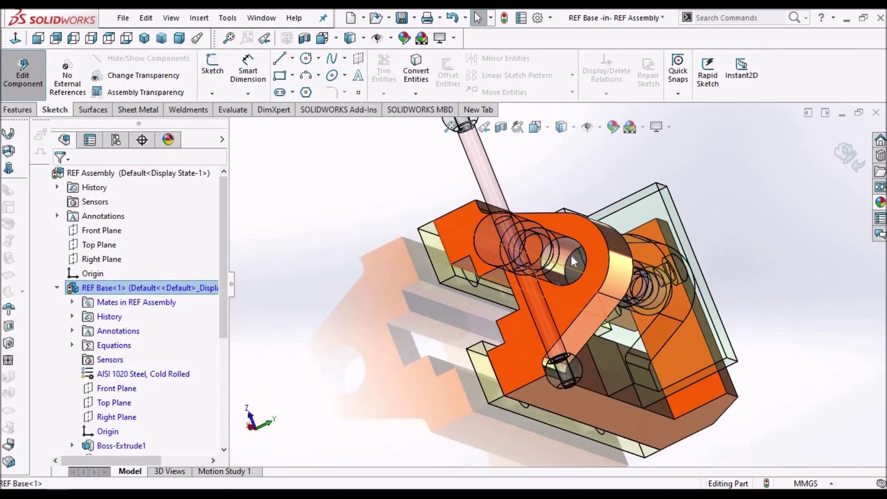
left_click(588, 228)
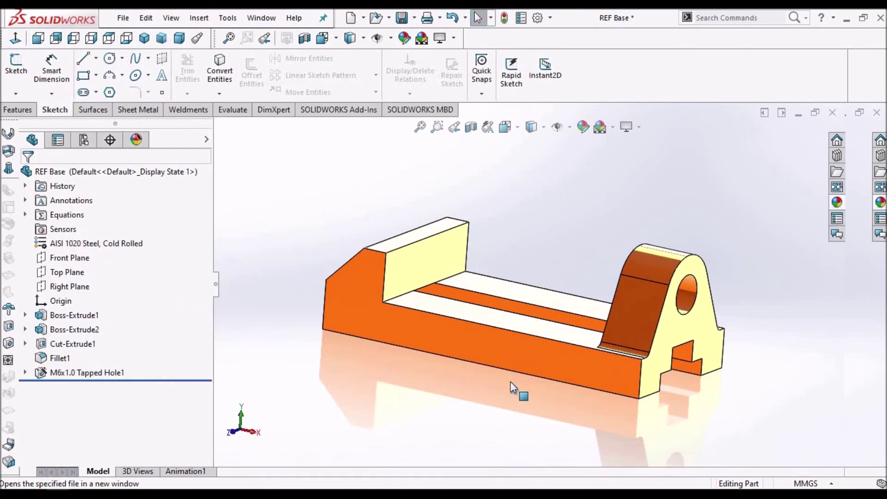
middle_click_drag(548, 352, 586, 153)
scroll(531, 250, "up", 5)
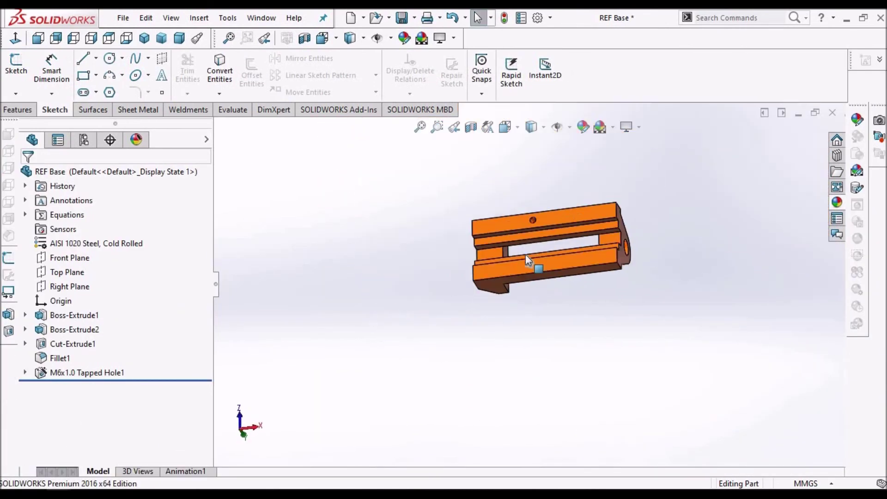
scroll(529, 235, "down", 4)
left_click(261, 18)
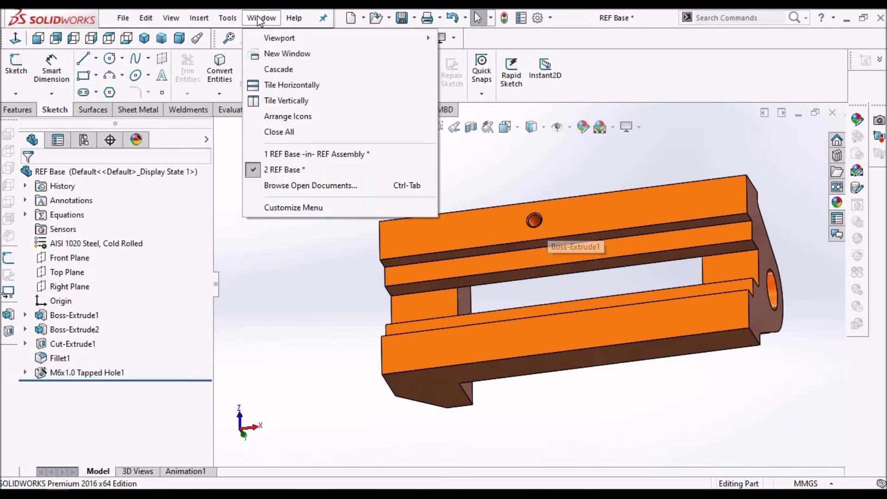
left_click(295, 154)
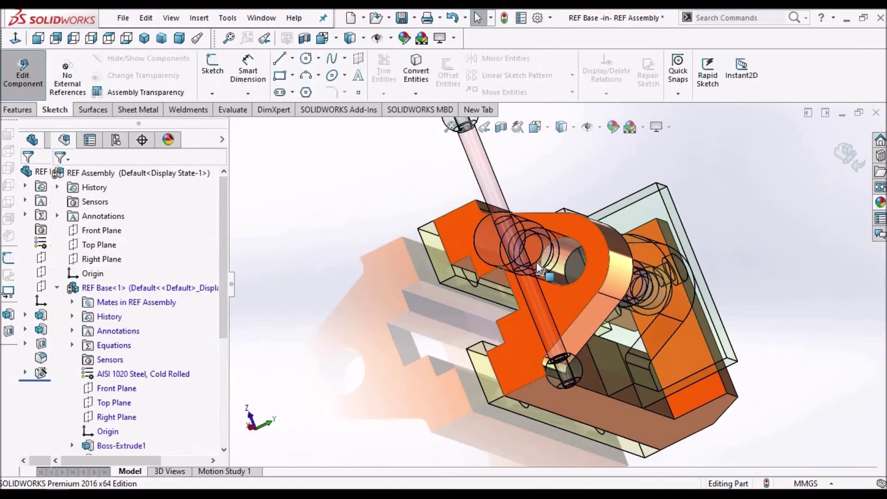
Edit the M6x1.0 tapped hole's positions from below and add points at the centres of the first base plate's two countersunk holes.
left_click_drag(223, 329, 231, 451)
left_click(179, 38)
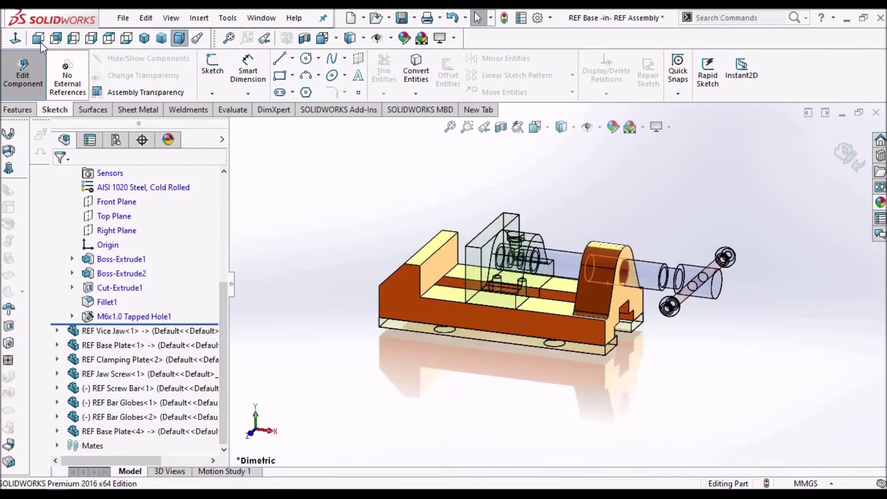
key("ctrl+1")
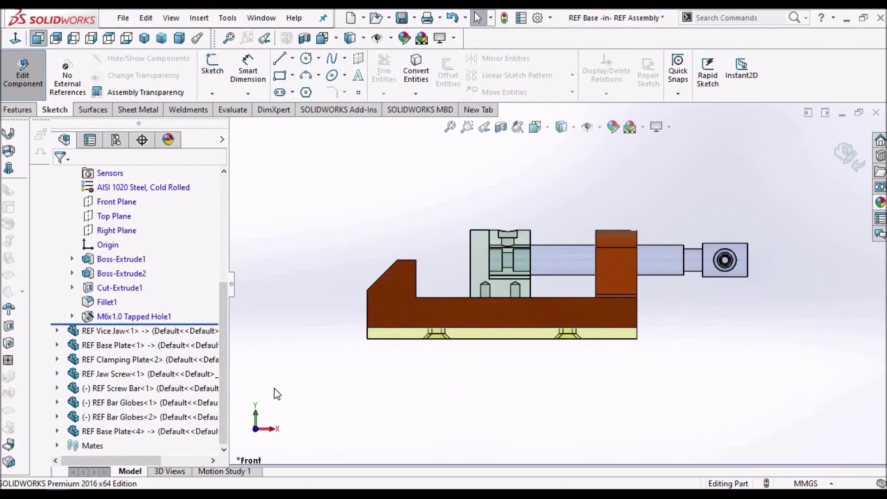
key("ctrl+6")
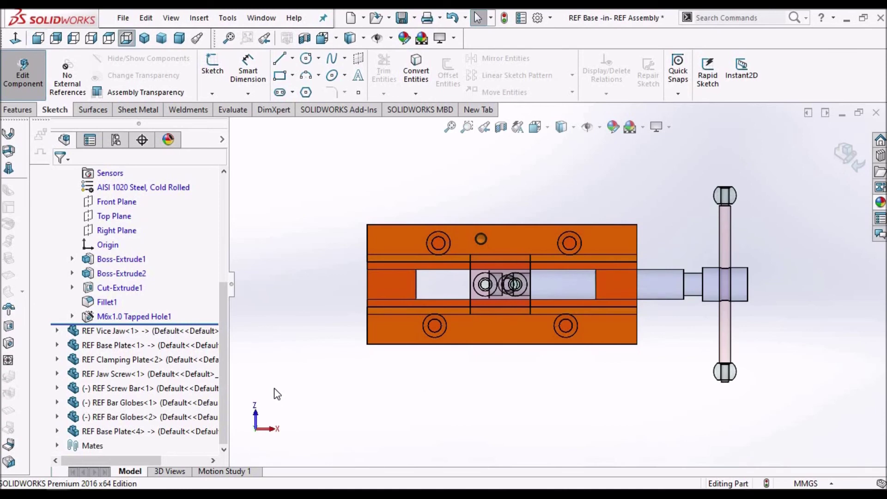
right_click(138, 317)
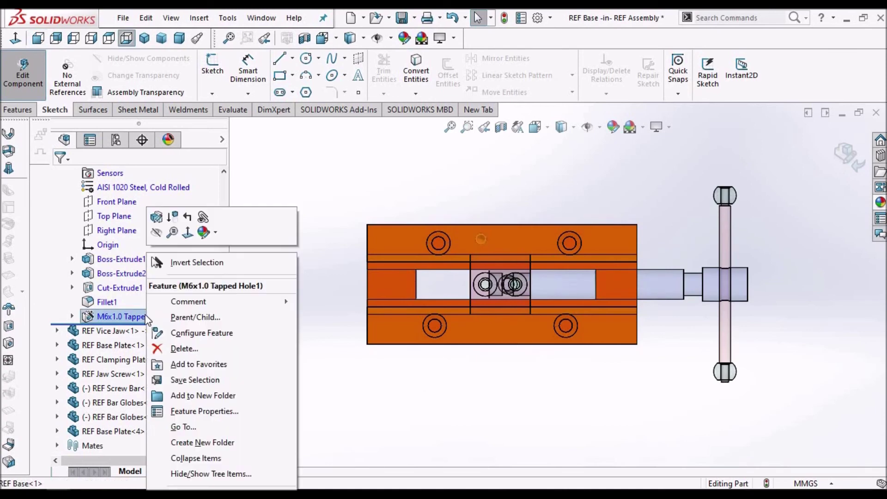
left_click(157, 218)
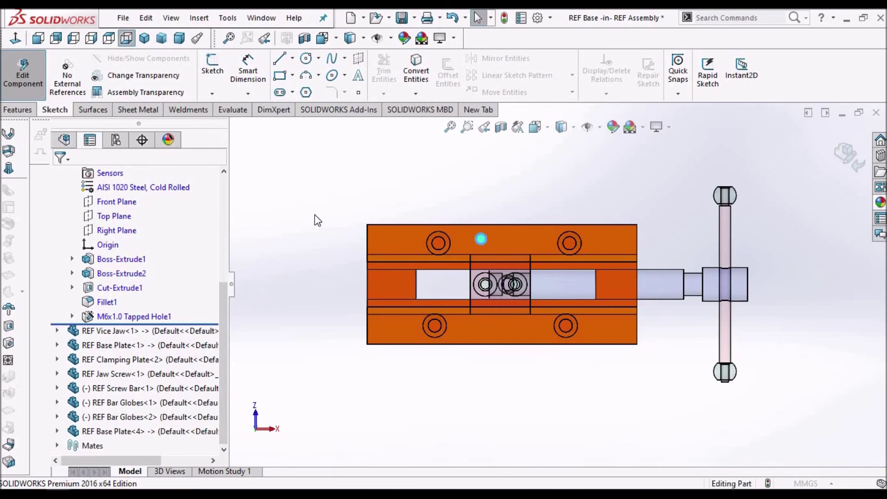
left_click(129, 200)
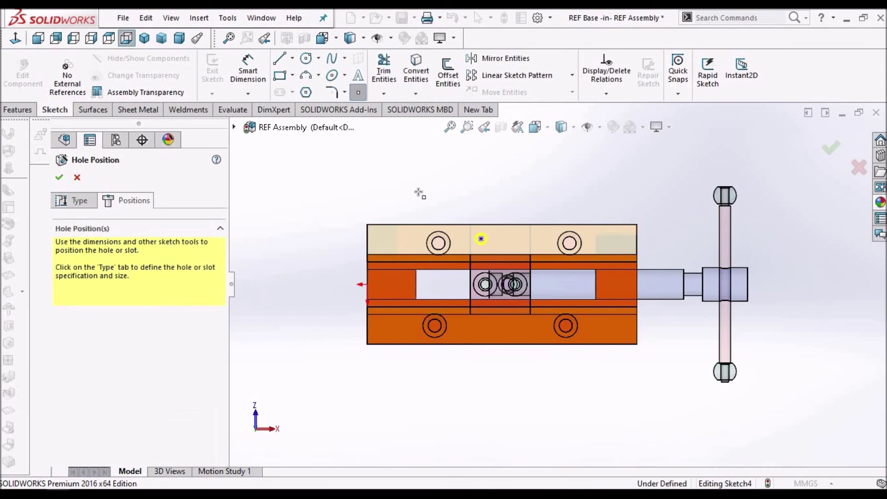
scroll(551, 241, "down", 5)
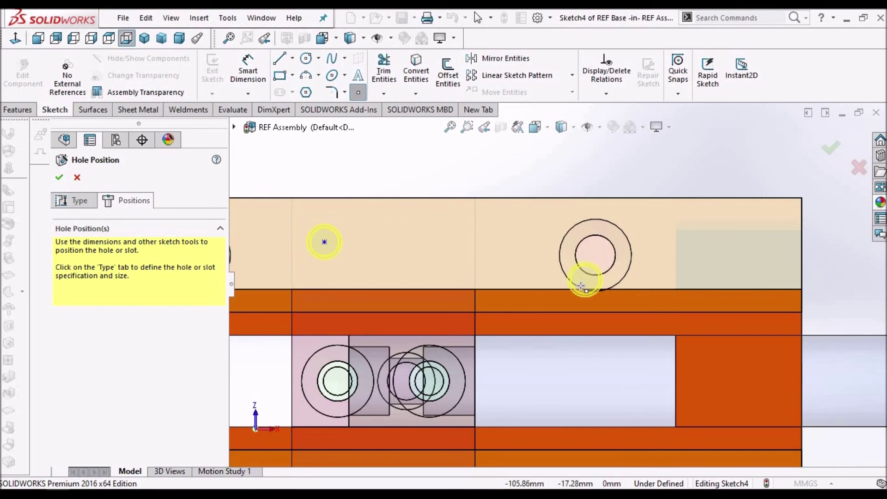
scroll(580, 286, "up", 3)
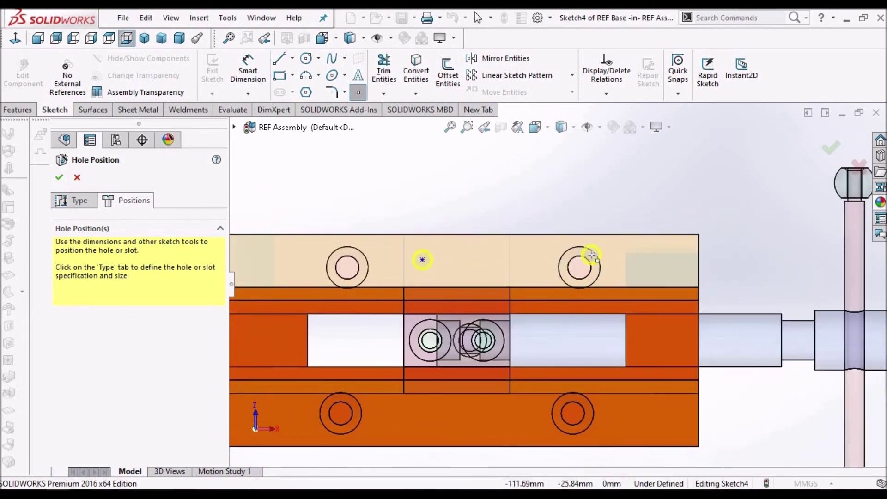
scroll(592, 255, "up", 3)
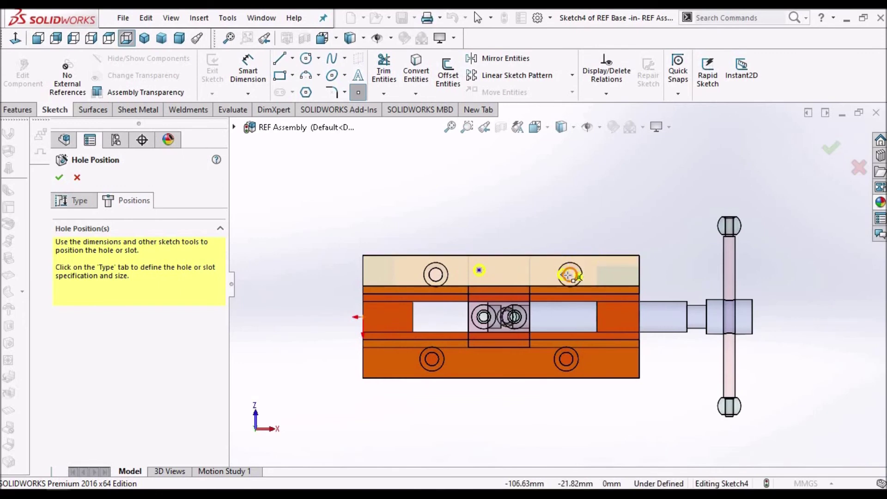
left_click(545, 276)
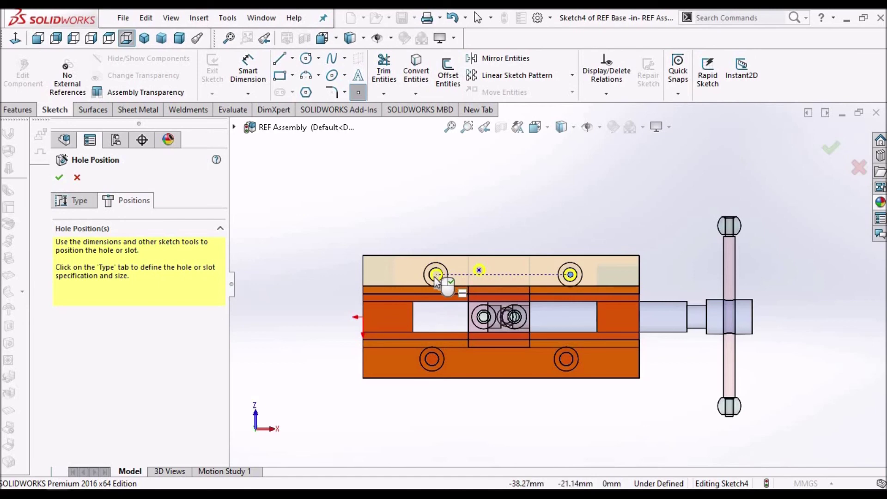
scroll(436, 280, "down", 3)
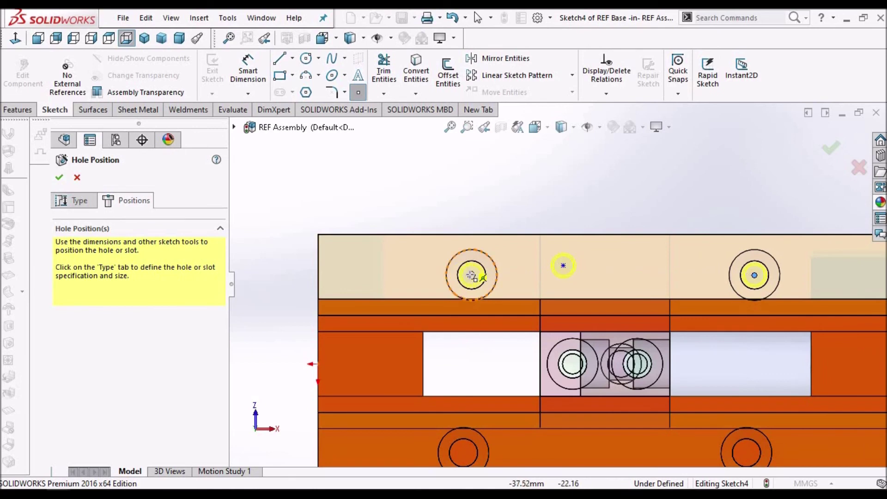
scroll(520, 295, "up", 4)
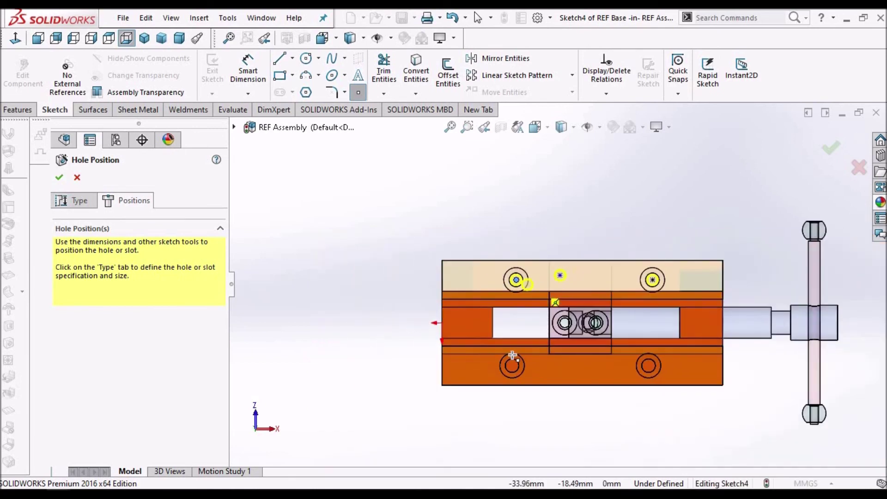
Add two more tapped hole positions at the centres of the opposite base plate's countersunk holes.
scroll(526, 362, "down", 3)
scroll(532, 363, "down", 1)
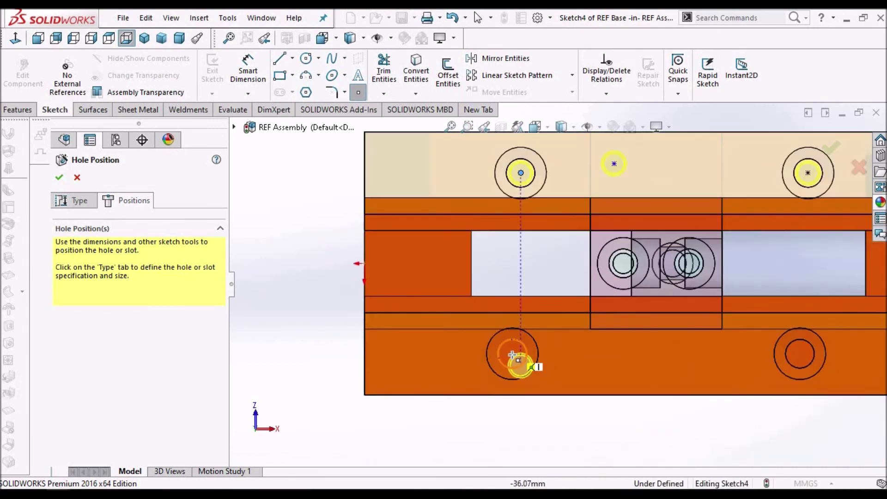
left_click(512, 354)
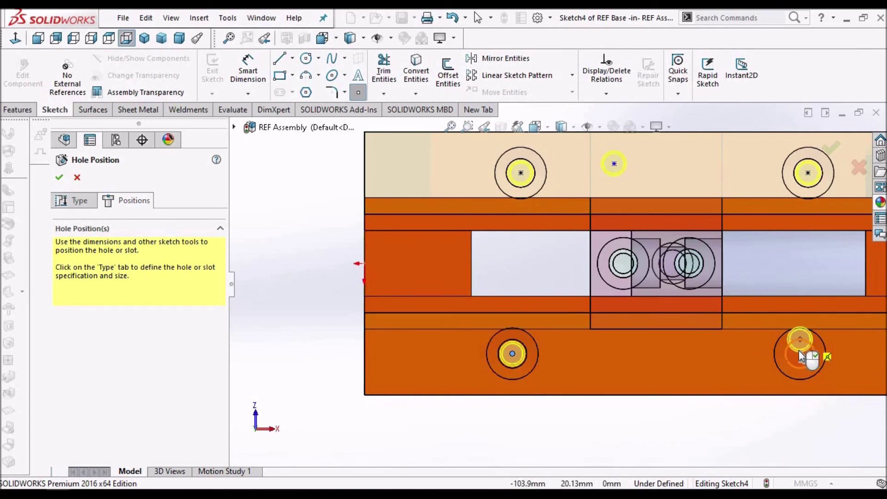
left_click(798, 355)
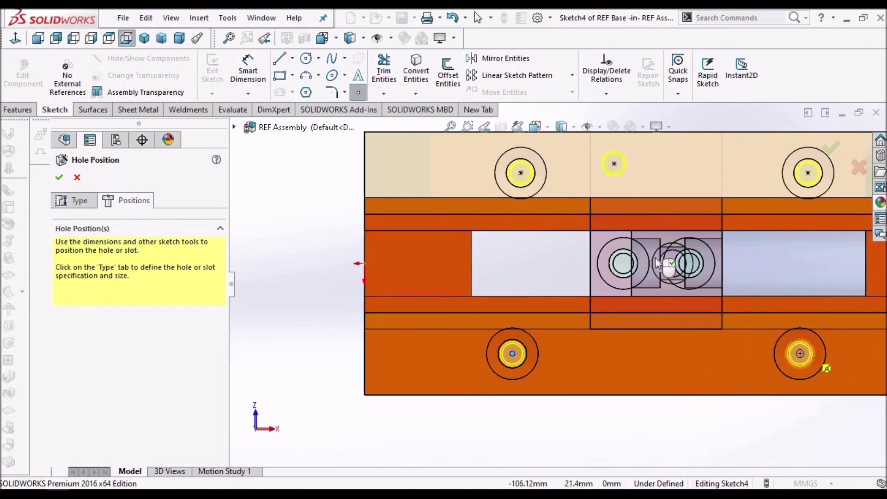
Delete the original freehand hole point between the countersunk holes and accept the tapped hole's positions.
scroll(360, 183, "up", 1)
scroll(360, 183, "up", 1)
right_click(286, 178)
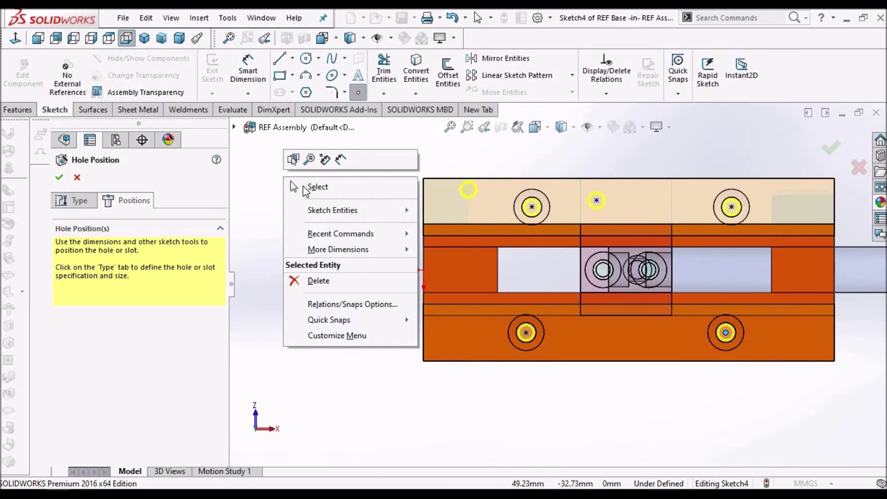
left_click(306, 185)
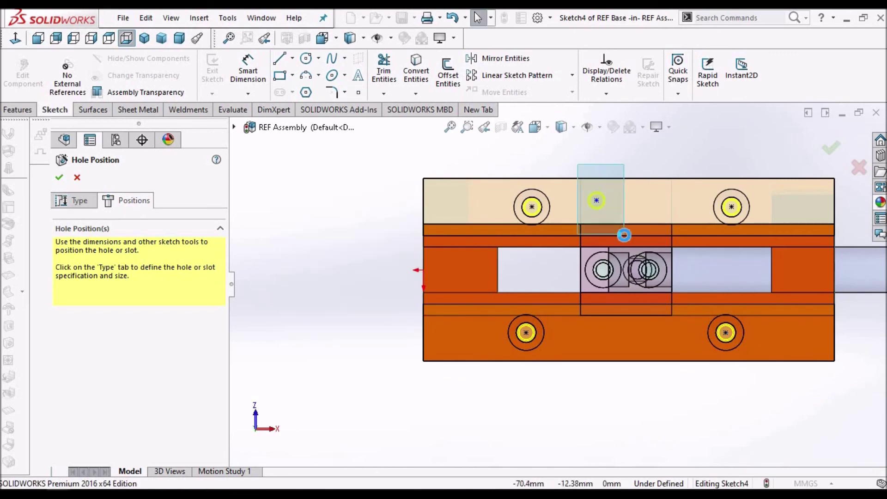
left_click(624, 235)
key("Delete")
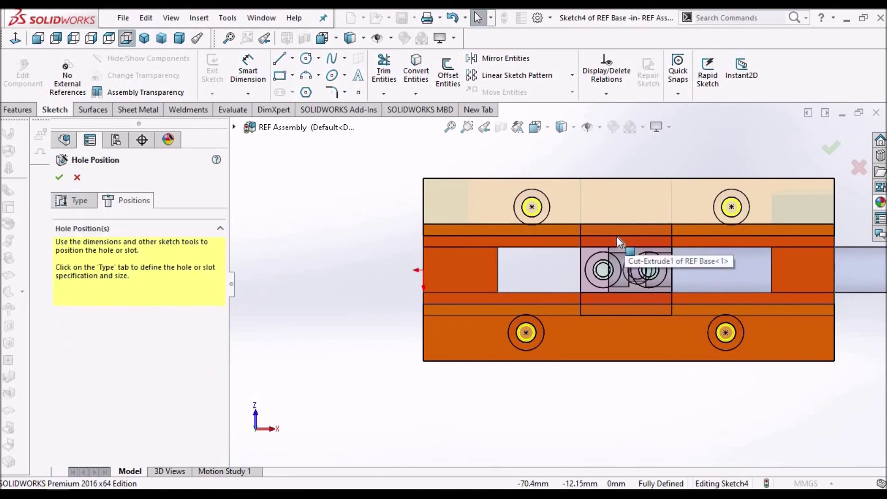
left_click(59, 178)
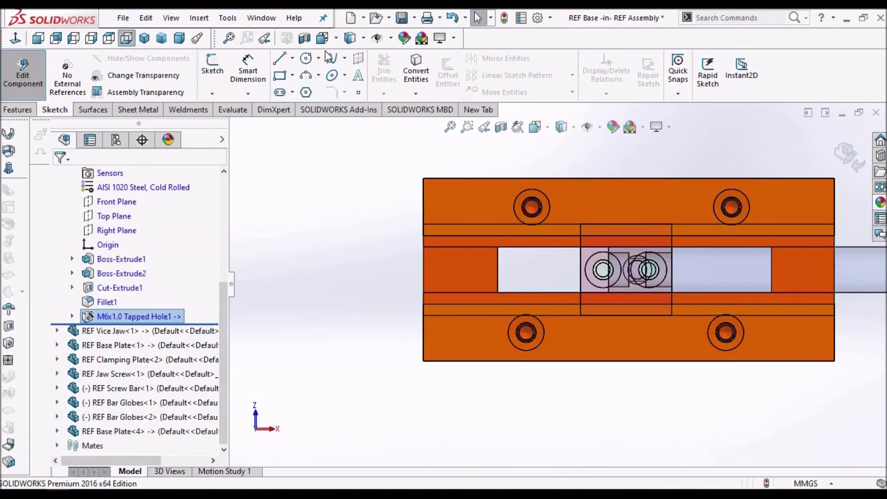
Switch to the REF Base part window and examine the tapped holes on its underside rails.
left_click(260, 18)
left_click(277, 169)
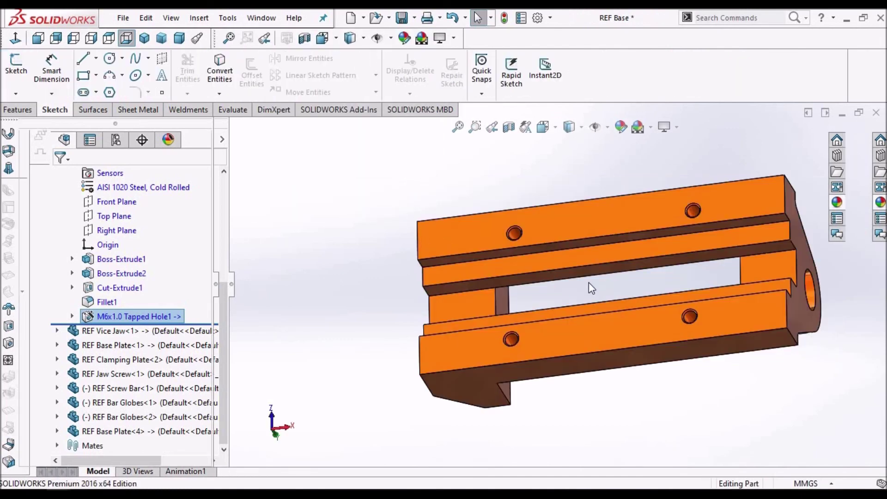
scroll(516, 274, "down", 5)
scroll(518, 275, "up", 3)
mouse_move(518, 352)
middle_mouse_down()
mouse_move(531, 328)
mouse_move(521, 283)
mouse_move(532, 272)
mouse_move(550, 354)
mouse_move(525, 358)
mouse_move(531, 365)
middle_mouse_up()
scroll(531, 365, "up", 3)
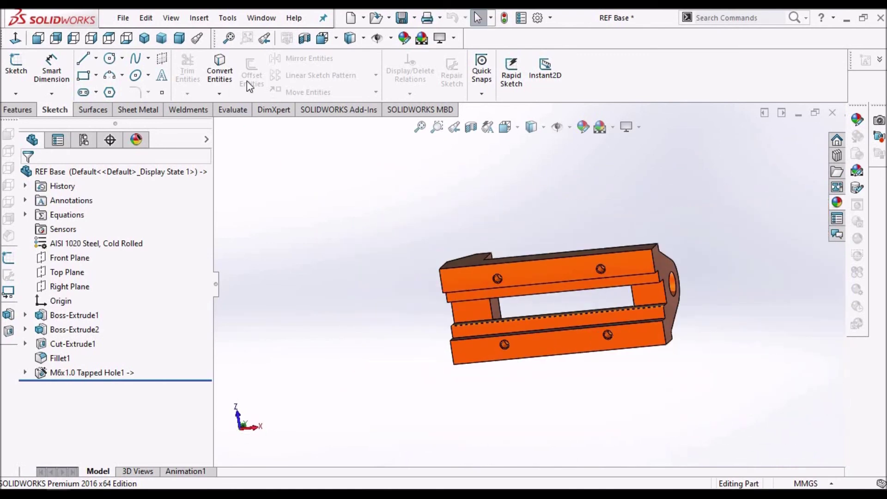
left_click(179, 38)
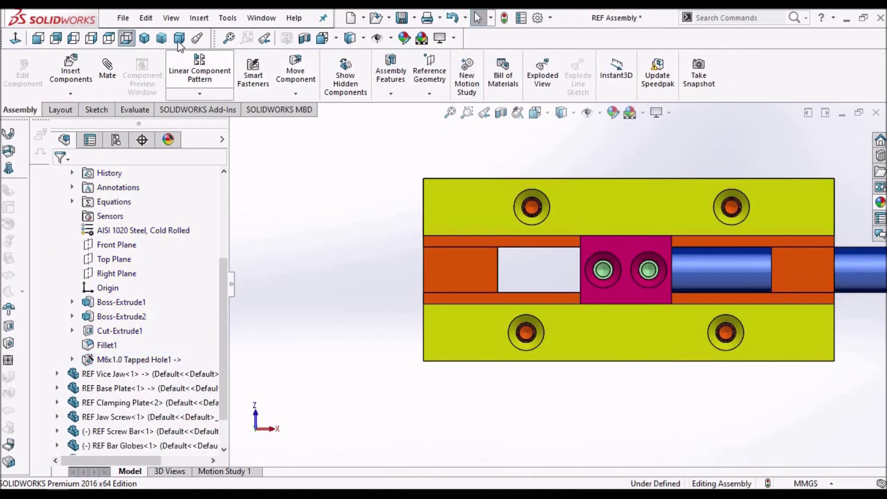
Finish editing REF Base in context, show REF Assembly in dimetric view, and save the assembly with all modified parts.
left_click(179, 39)
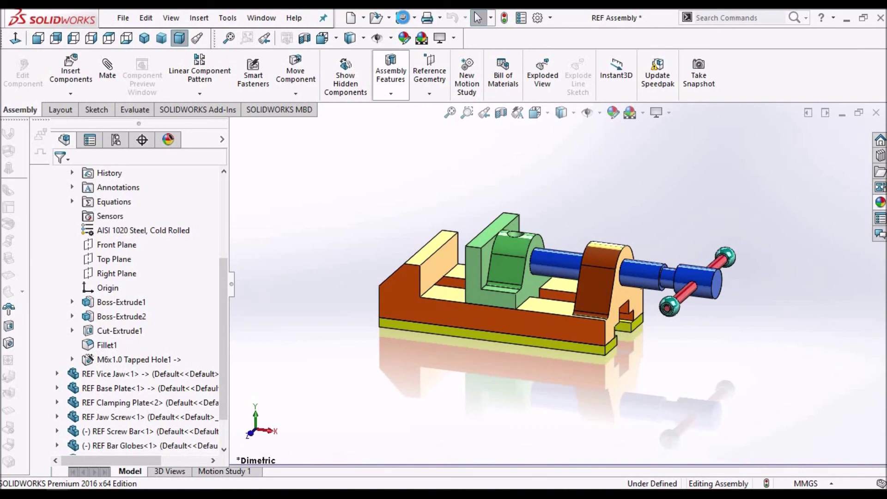
key("ctrl+s")
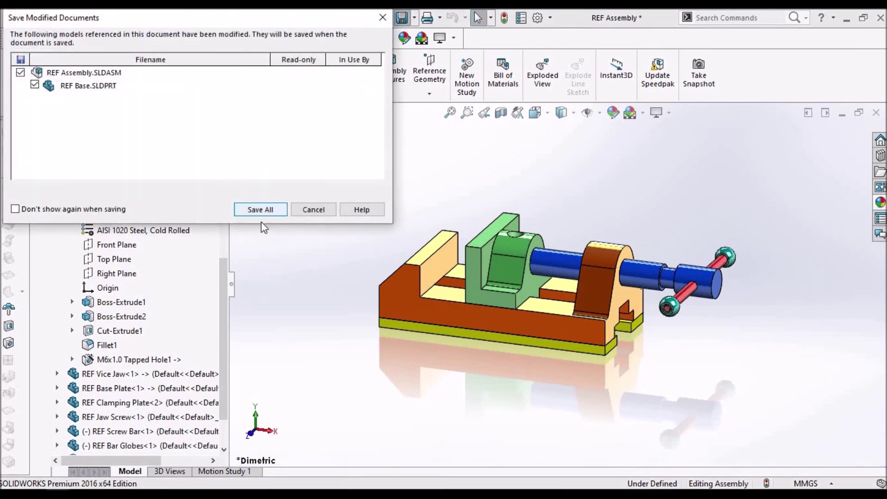
left_click(257, 208)
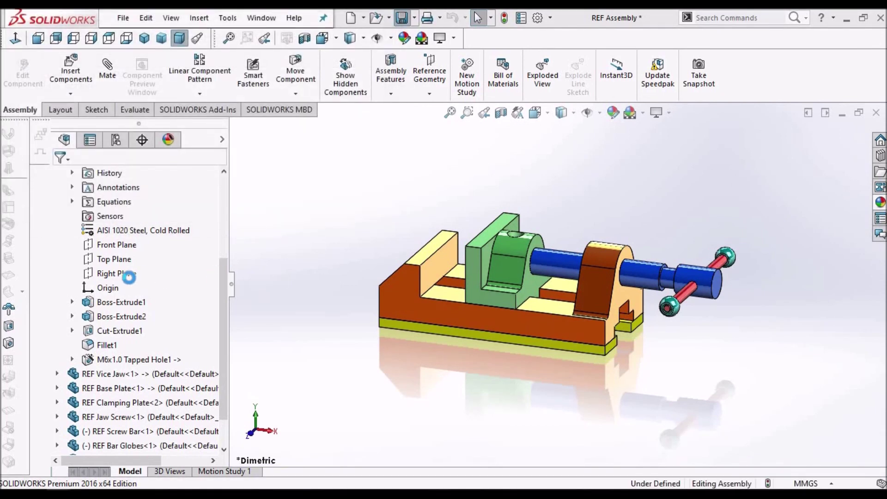
Collapse the assembly's feature tree and insert the OVAL_FILLISTER screw part into free space beside the vice.
scroll(129, 277, "up", 3)
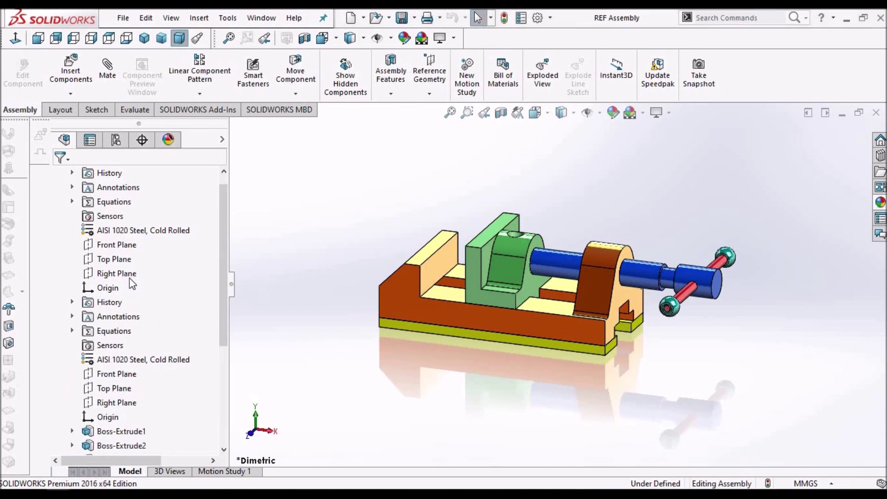
key("shift+c")
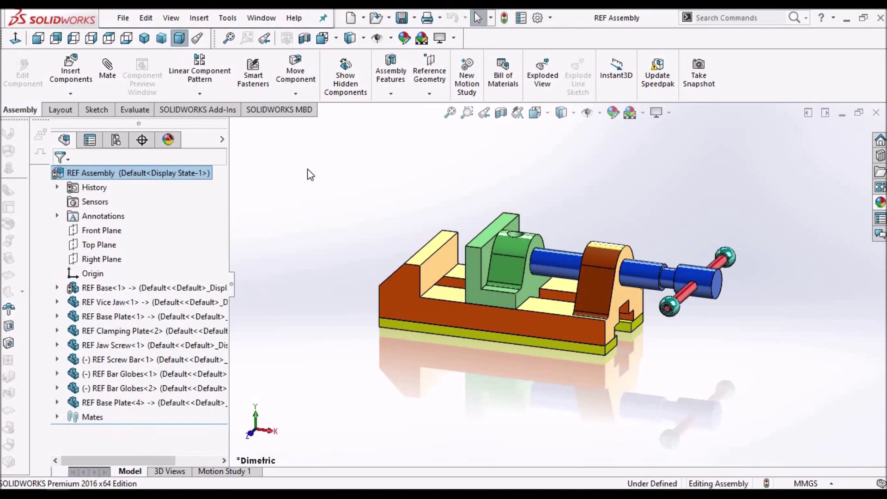
left_click(74, 73)
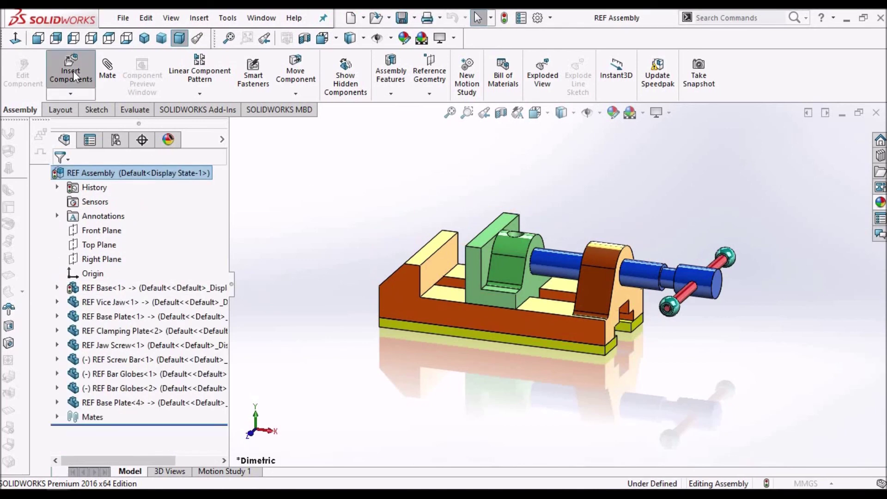
left_click(72, 74)
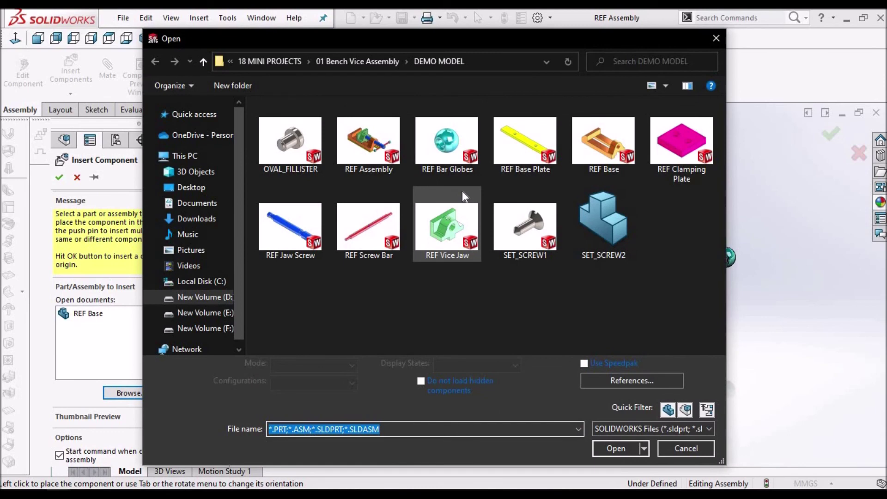
left_click(291, 142)
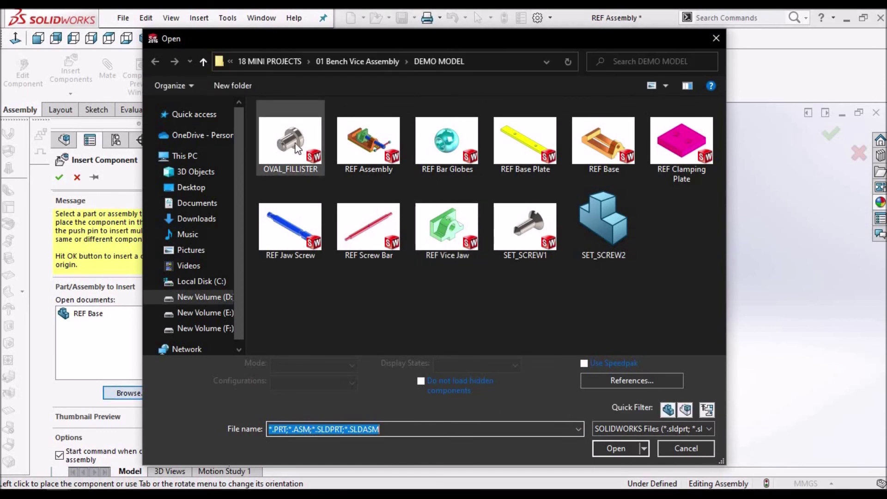
left_click(604, 442)
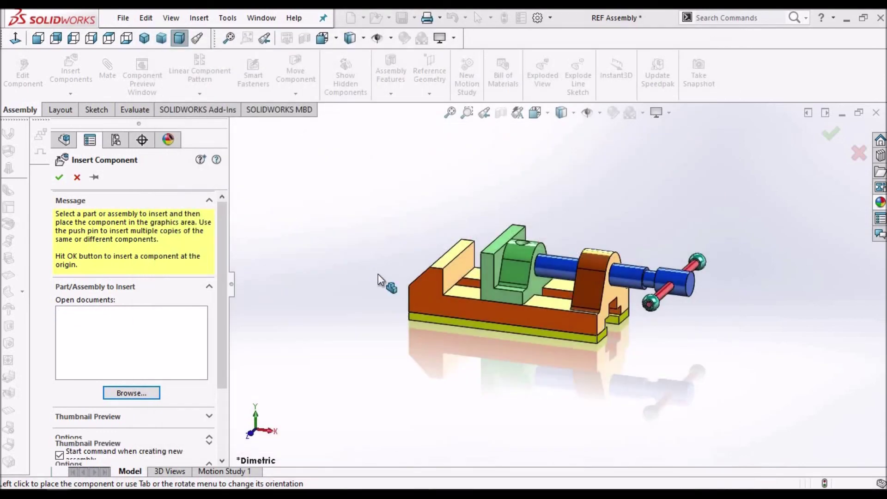
left_click(362, 238)
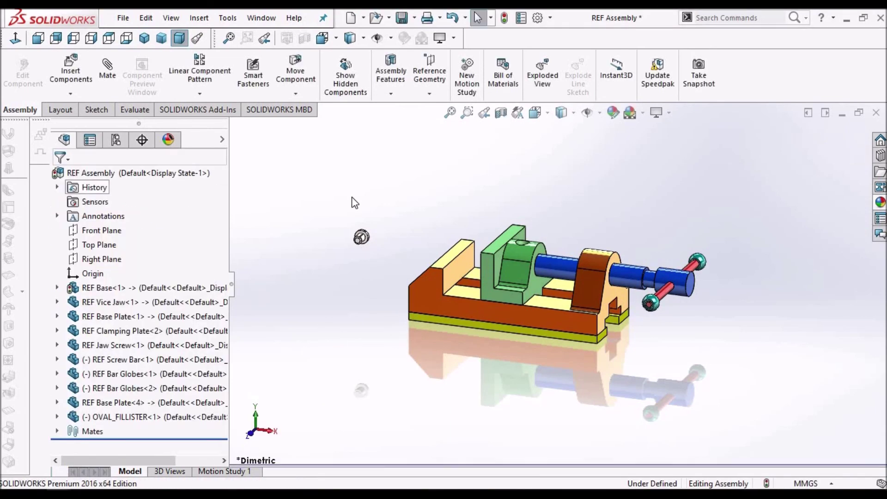
Mate the OVAL_FILLISTER screw's underside head face coincident with the vice jaw's top face and its shank concentric with the jaw's hole.
scroll(414, 249, "down", 3)
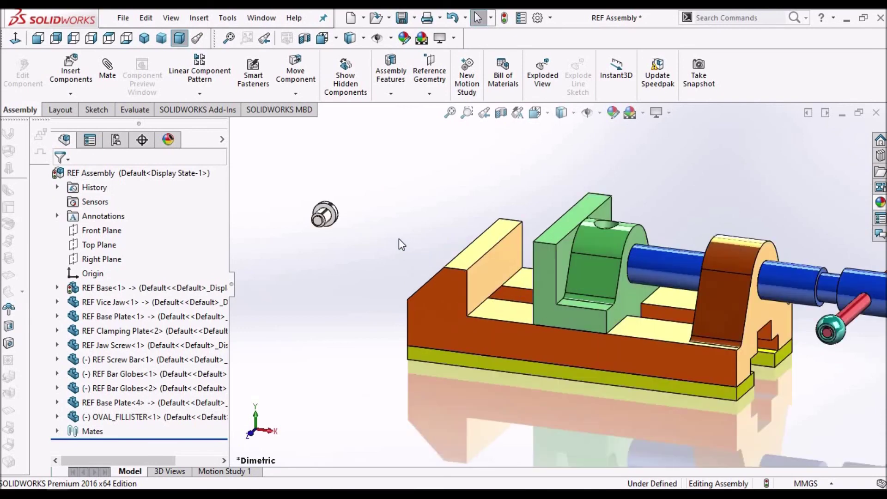
scroll(392, 242, "down", 3)
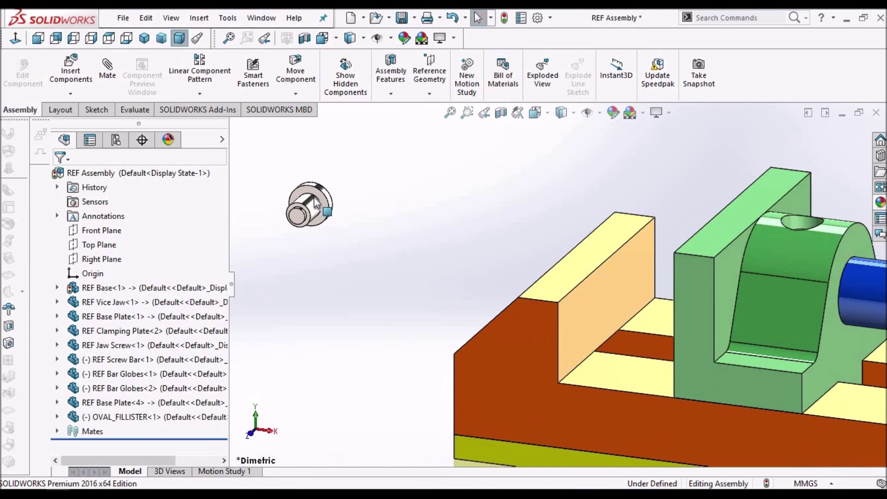
left_click(319, 203)
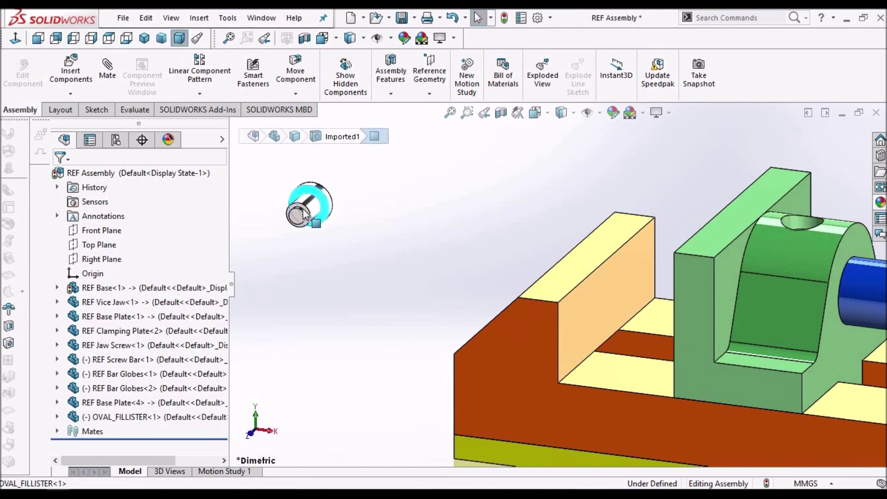
left_click(109, 70)
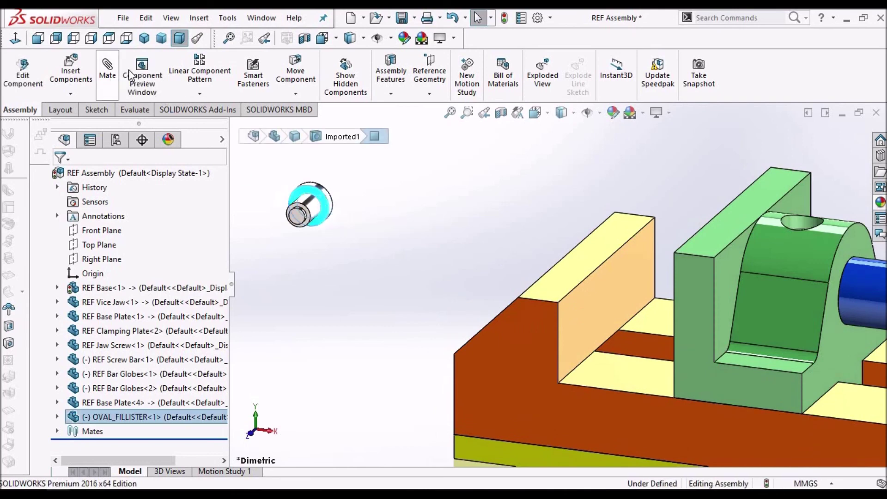
left_click(760, 194)
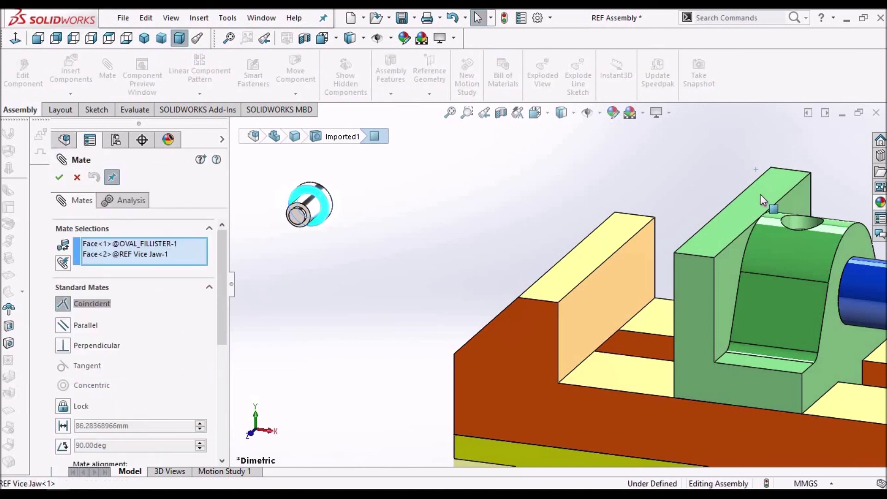
left_click(198, 175)
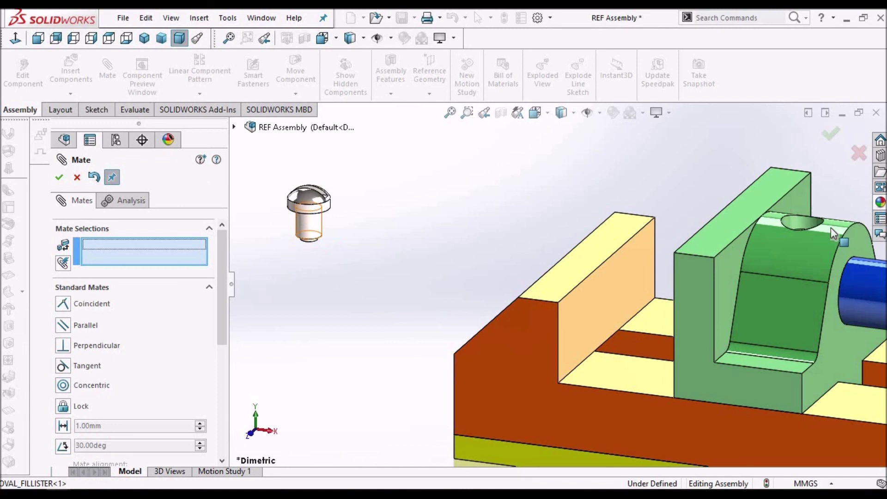
left_click(804, 223)
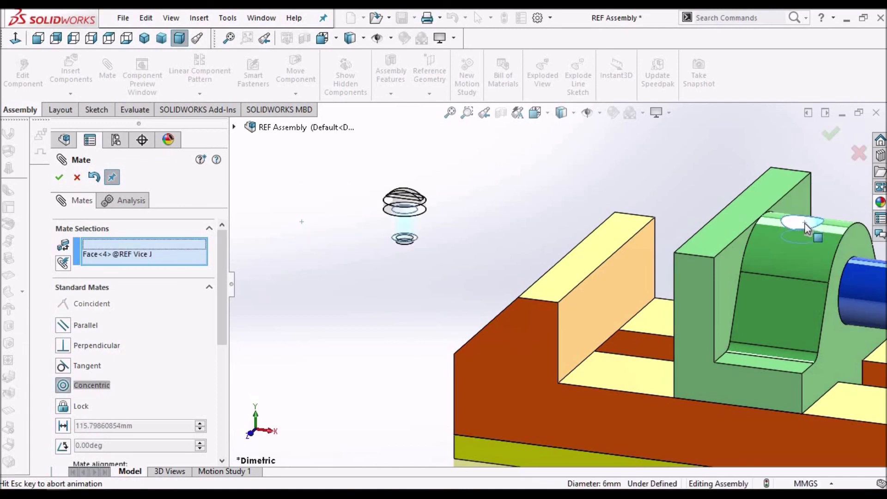
left_click(59, 177)
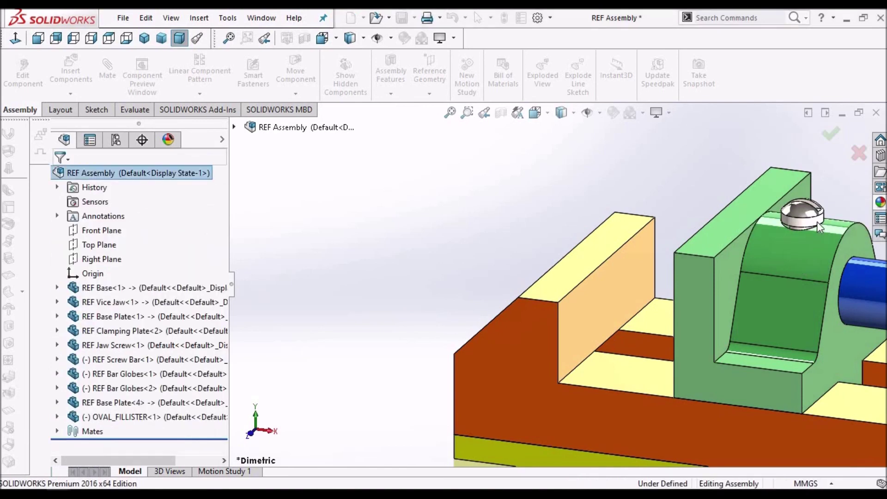
Suppress the OVAL_FILLISTER screw's coincident mate with the vice jaw and pull the screw up out of its hole.
middle_click_drag(817, 221, 564, 267, "ctrl")
scroll(546, 271, "down", 1)
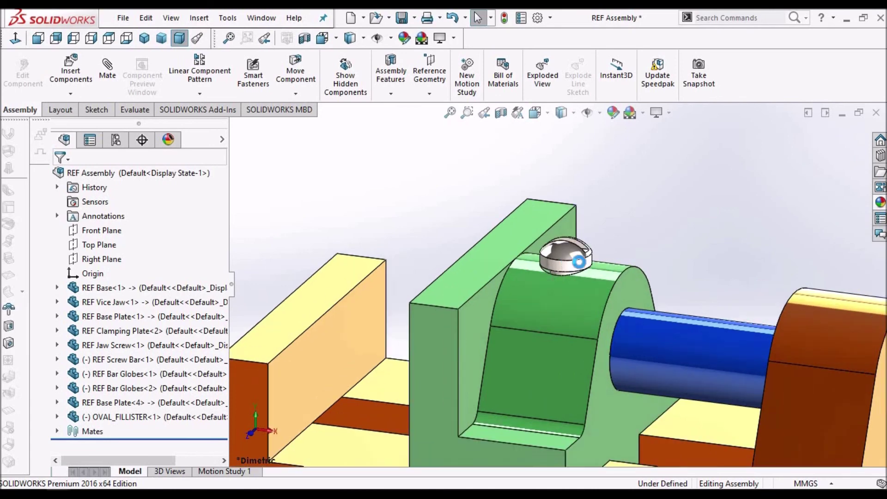
scroll(578, 262, "down", 2)
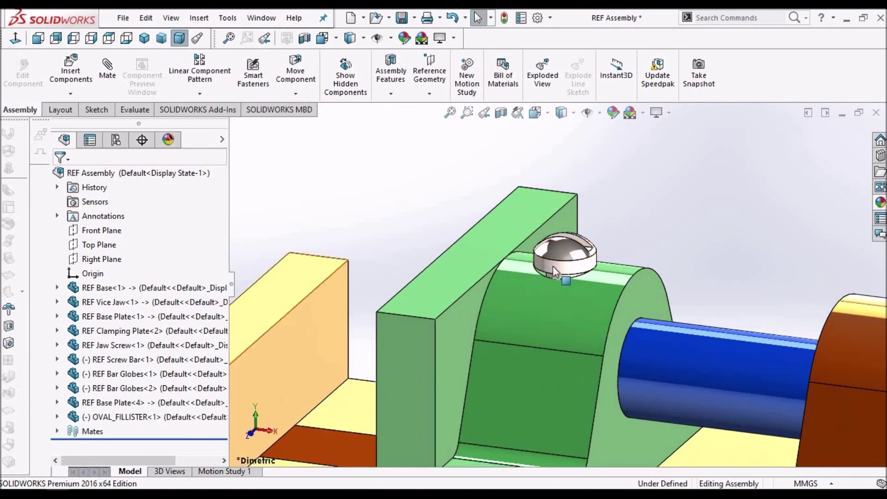
left_click(107, 417)
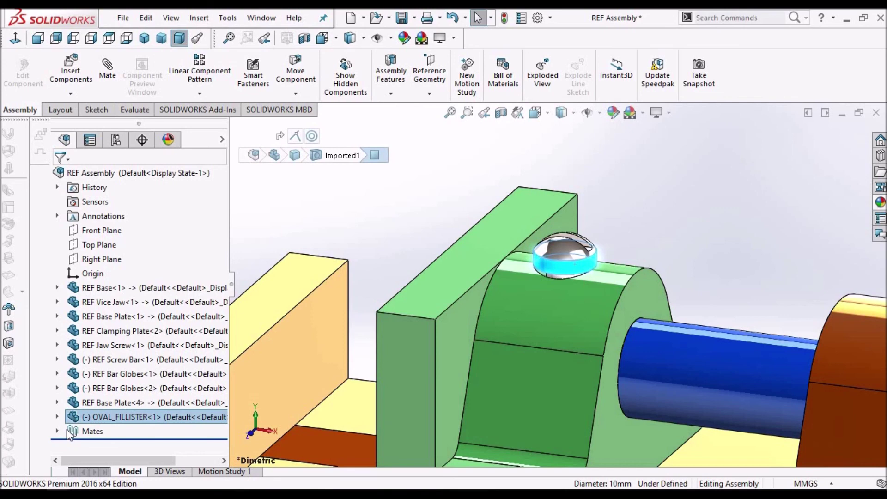
left_click(57, 417)
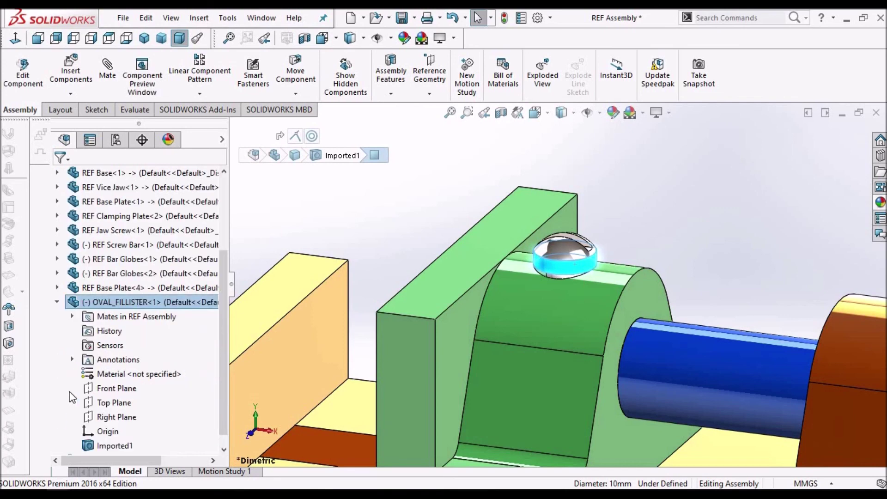
left_click(73, 317)
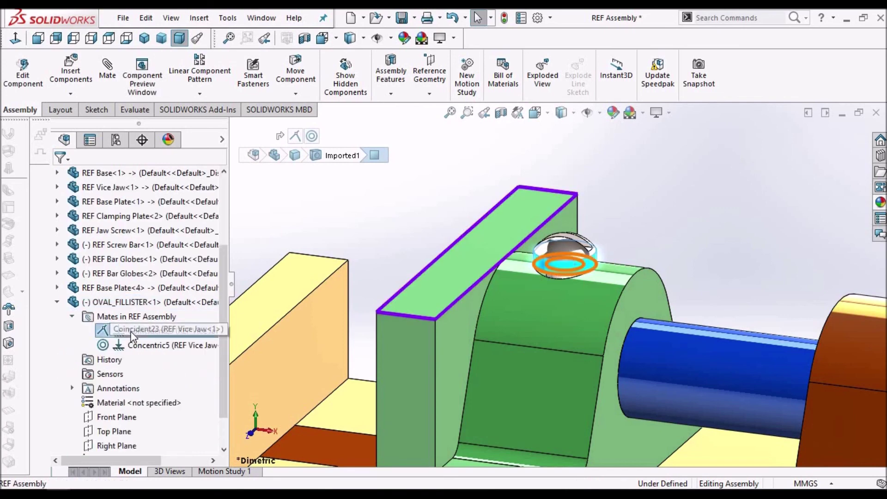
left_click(132, 330)
left_click(163, 300)
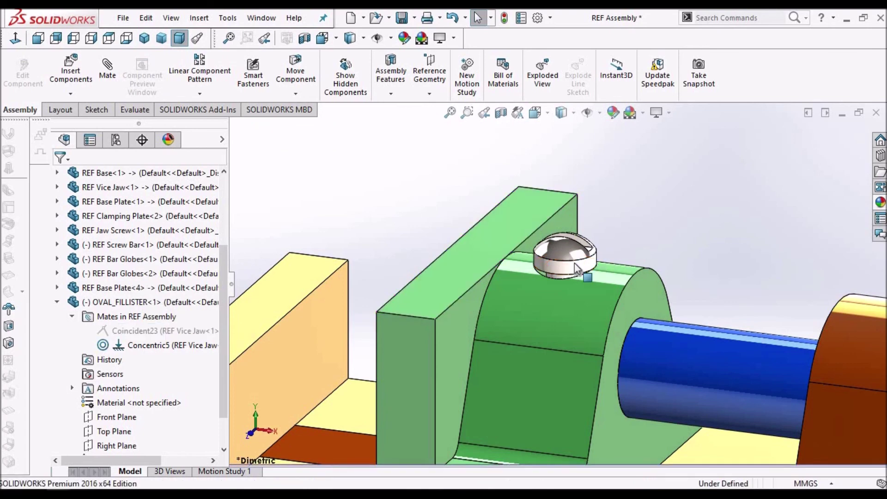
left_click_drag(571, 253, 565, 138)
middle_click_drag(655, 267, 621, 330)
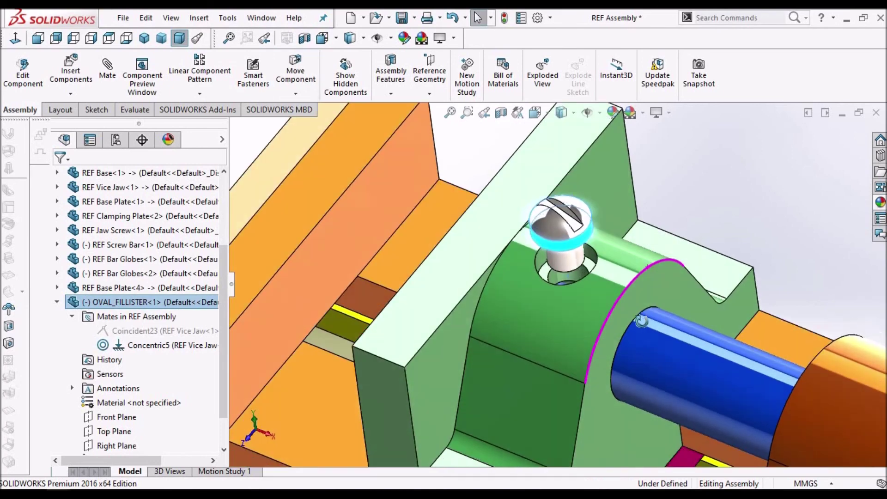
Edit the screw's suppressed coincident mate, replacing the vice jaw's top face with the floor face of its counterbored hole.
right_click(143, 334)
left_click(152, 217)
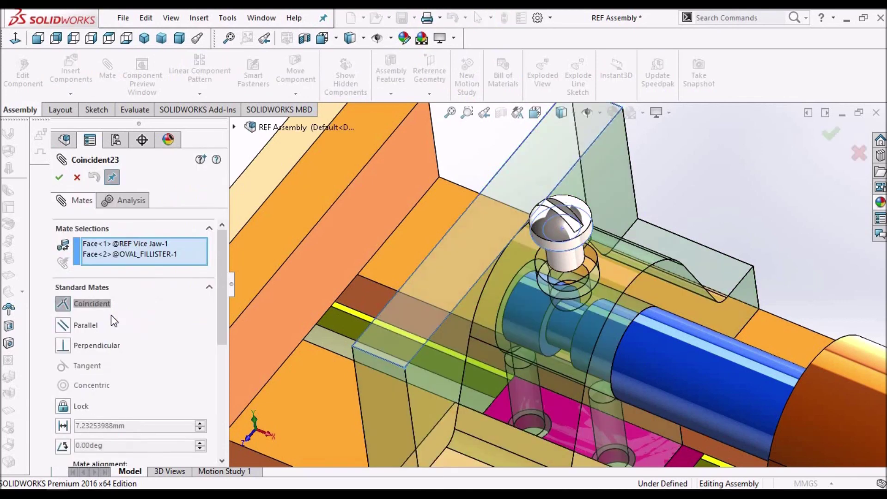
left_click(134, 244)
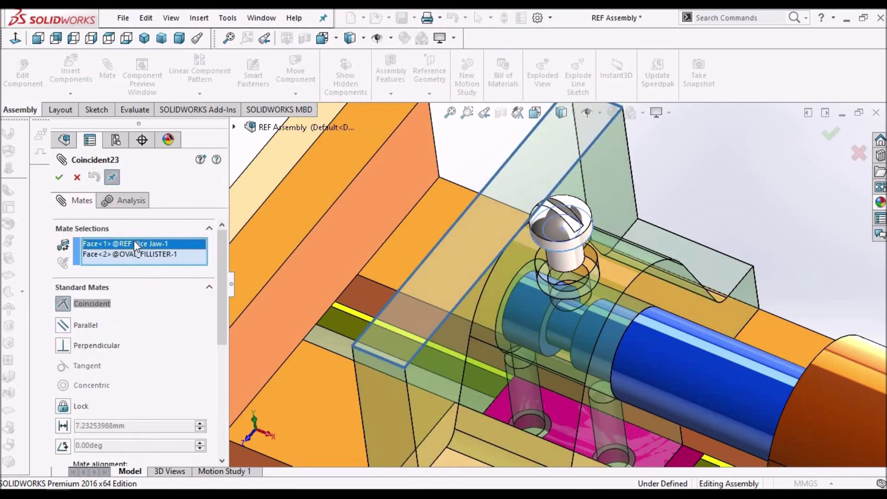
right_click(134, 240)
left_click(157, 264)
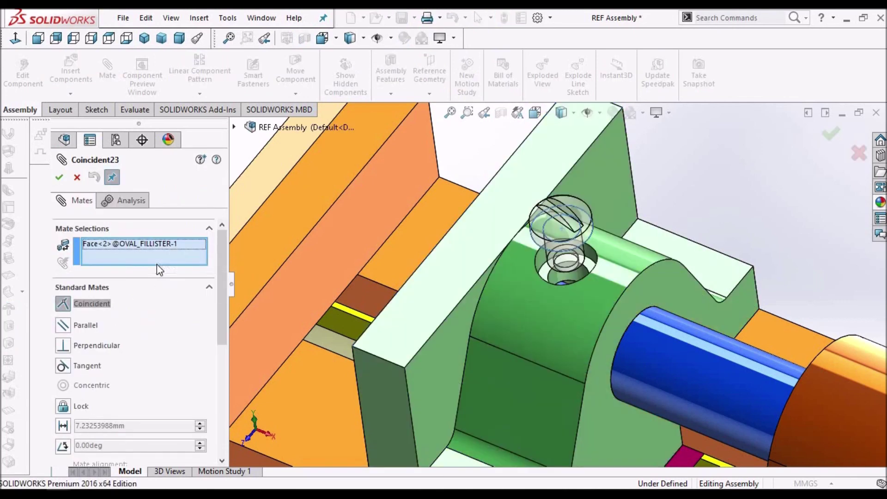
scroll(586, 268, "down", 4)
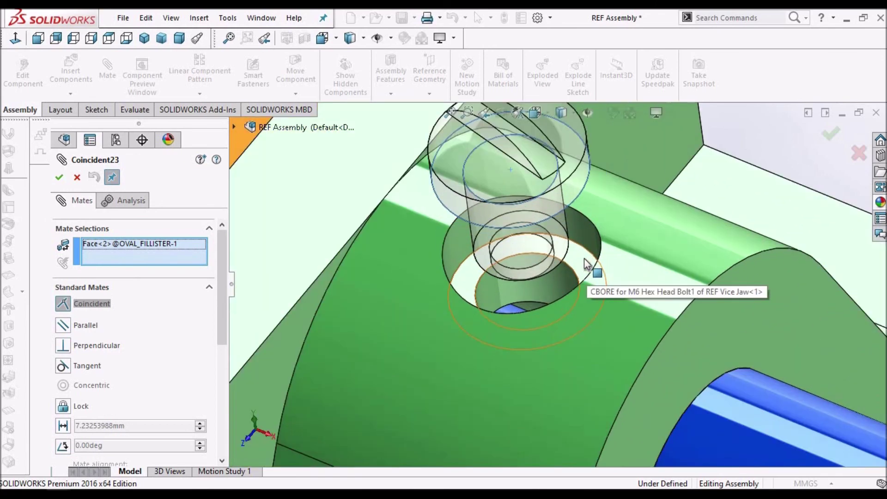
left_click(585, 264)
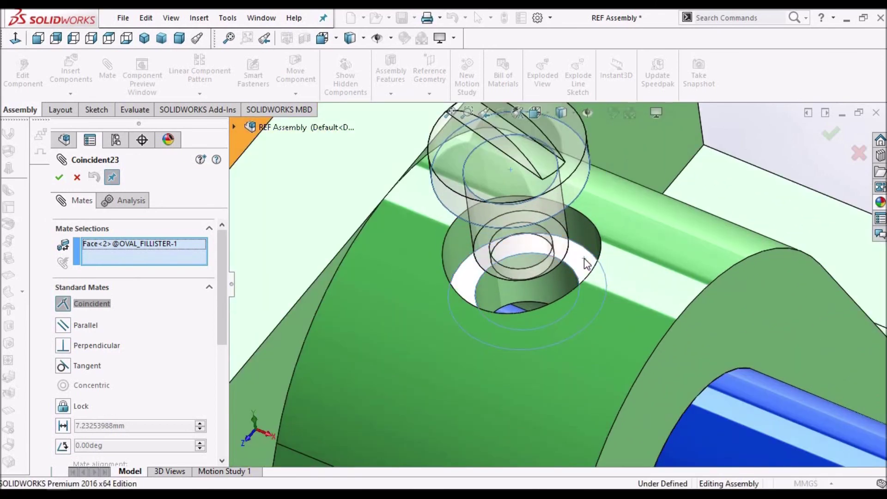
left_click(586, 264)
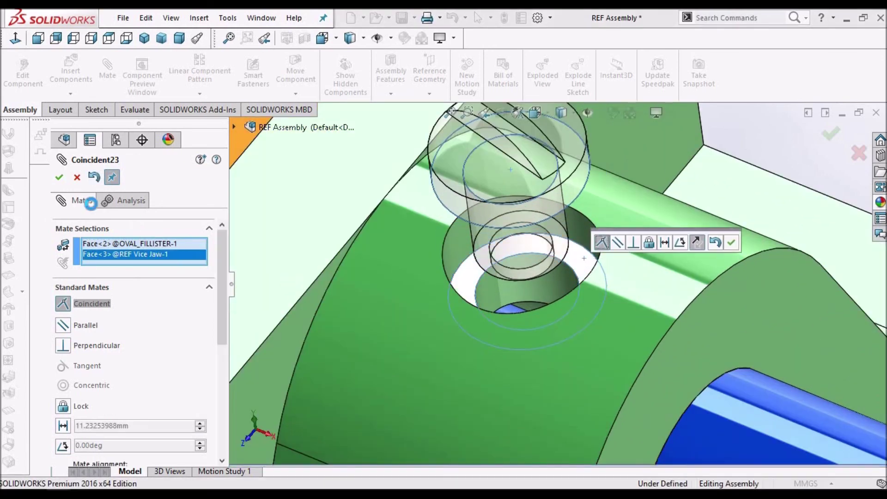
left_click(59, 177)
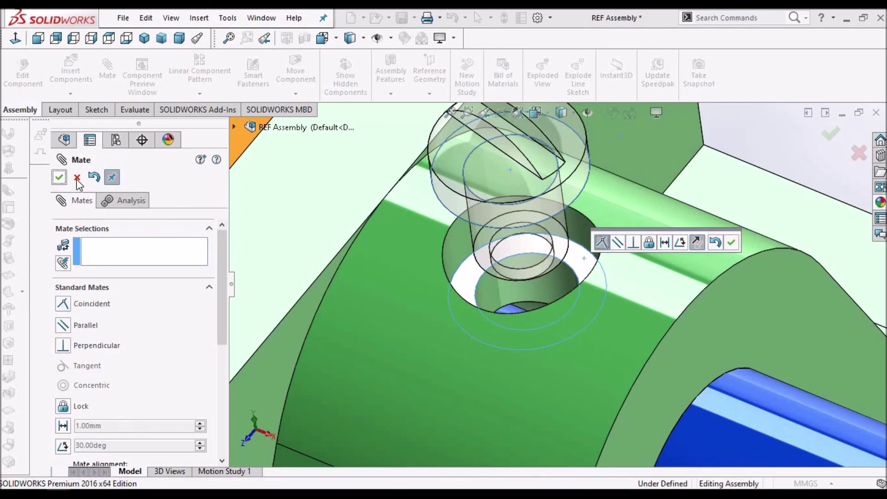
key("Escape")
Unsuppress the screw's coincident mate so it seats in the counterbore, and save the assembly in dimetric view.
scroll(298, 194, "up", 2)
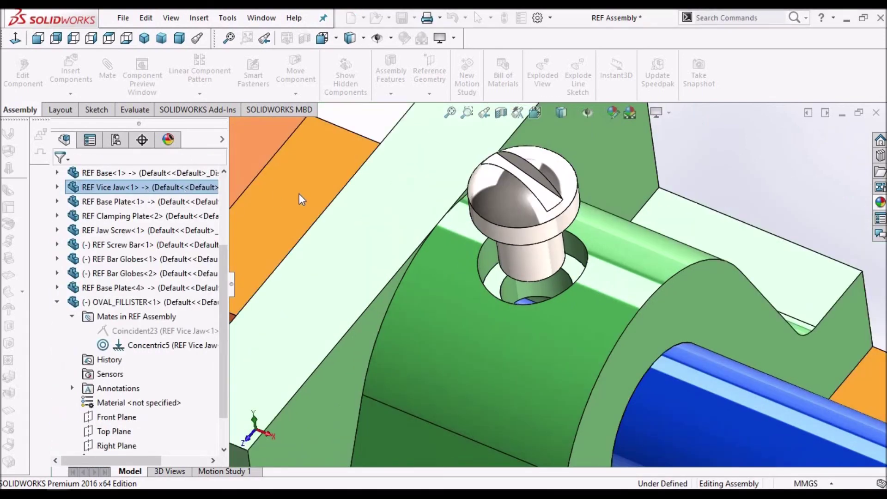
scroll(364, 190, "up", 3)
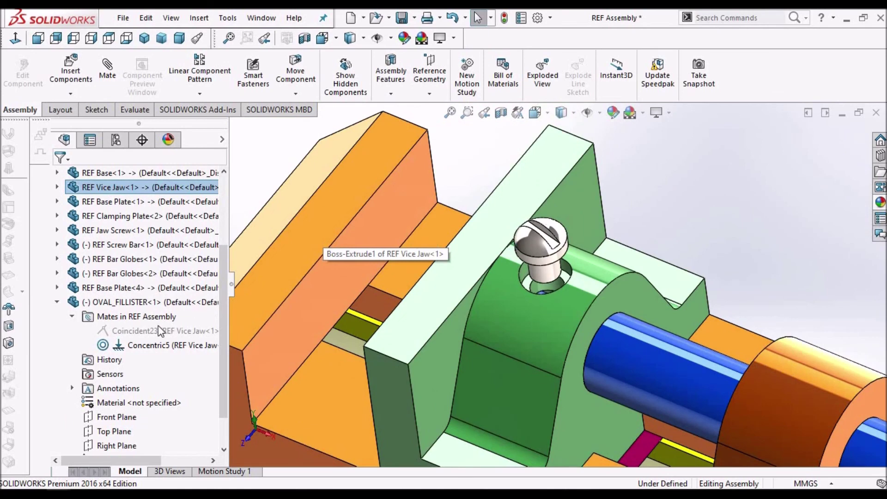
right_click(158, 328)
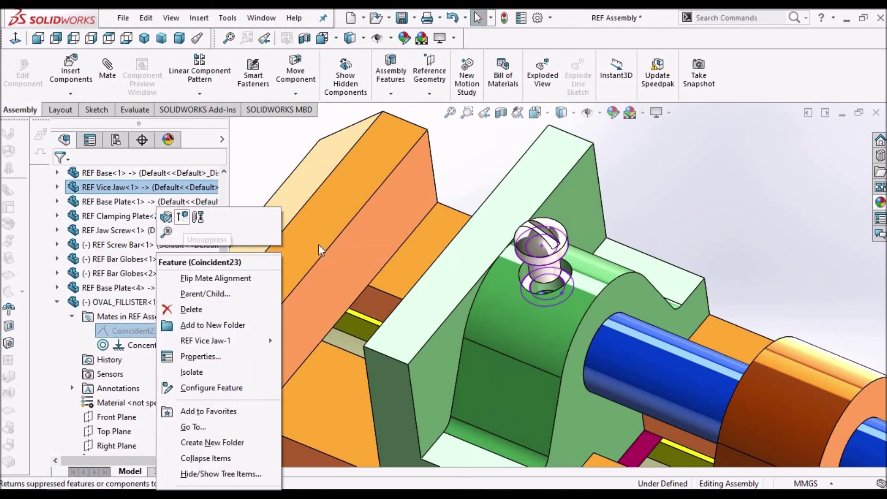
left_click(409, 272)
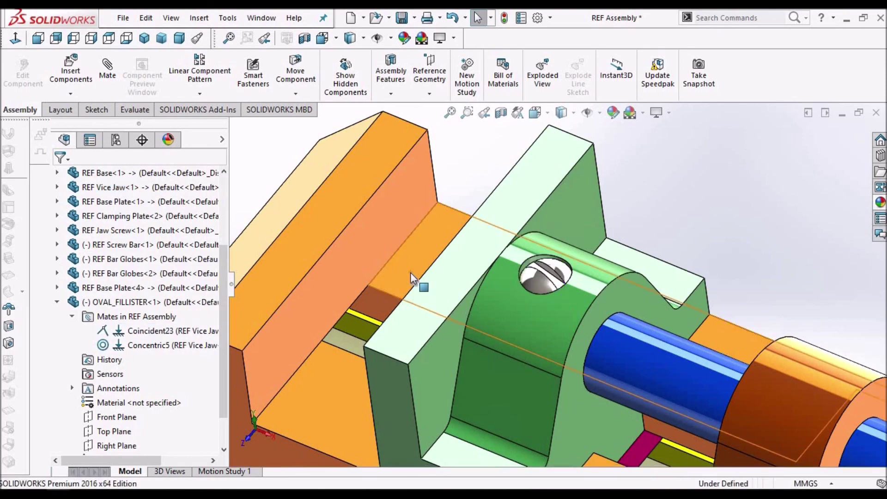
left_click(179, 37)
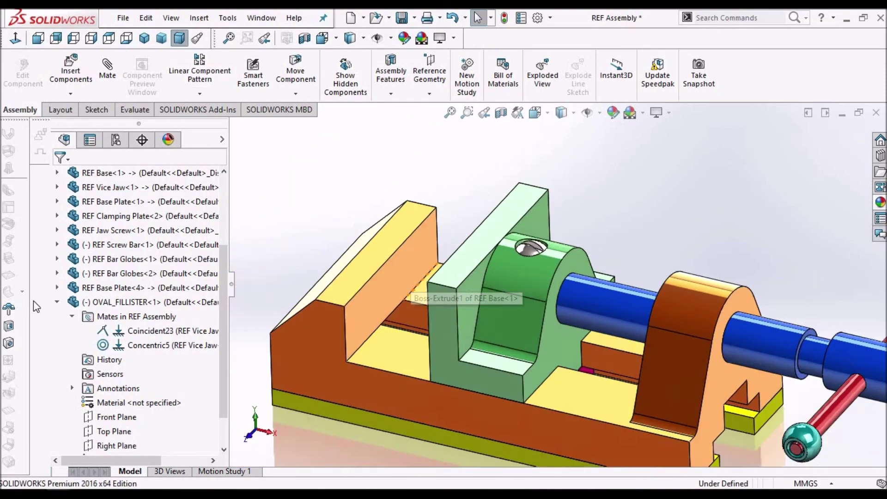
key("ctrl+s")
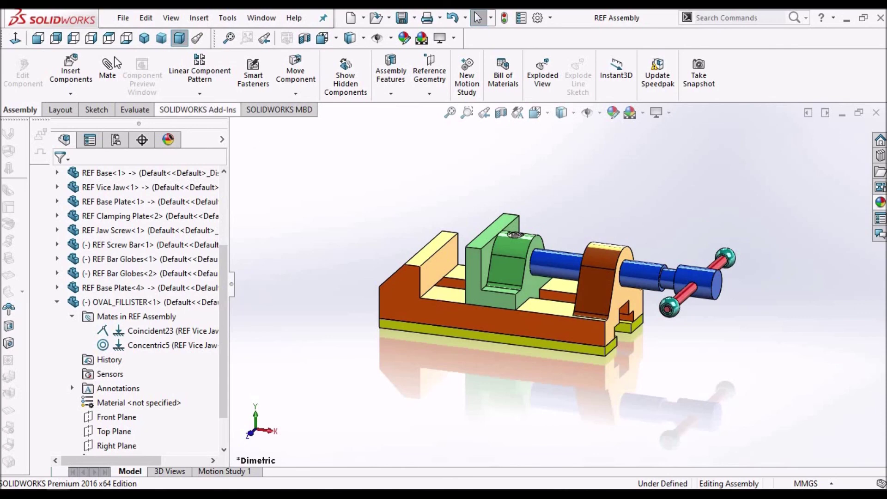
Insert one SET_SCREW1 component into the assembly, placing it freely beside the vice base.
left_click(71, 71)
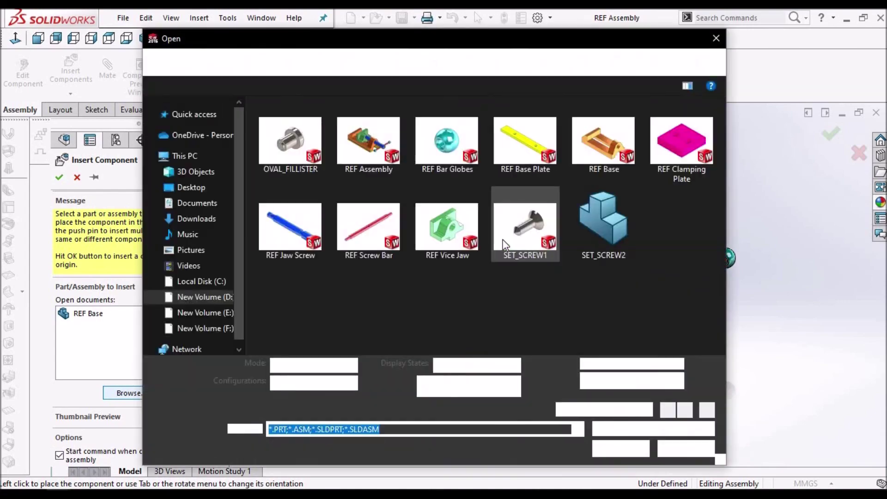
left_click(524, 231)
left_click(611, 446)
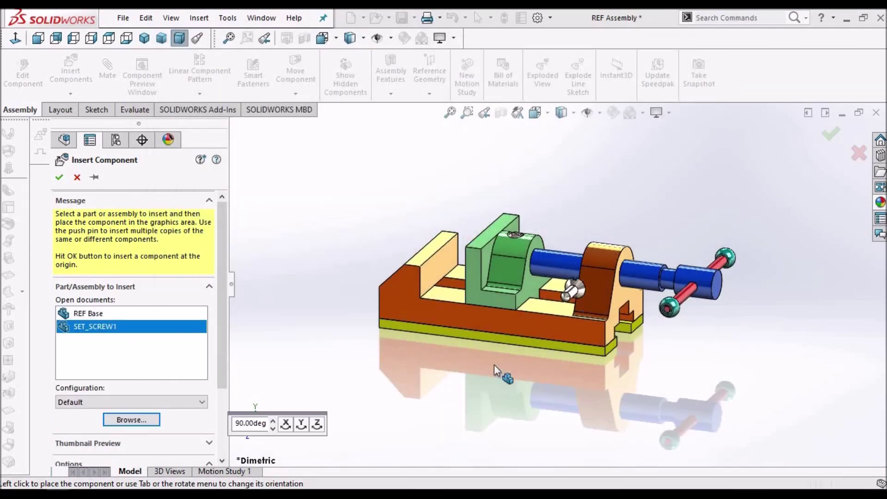
left_click(343, 323)
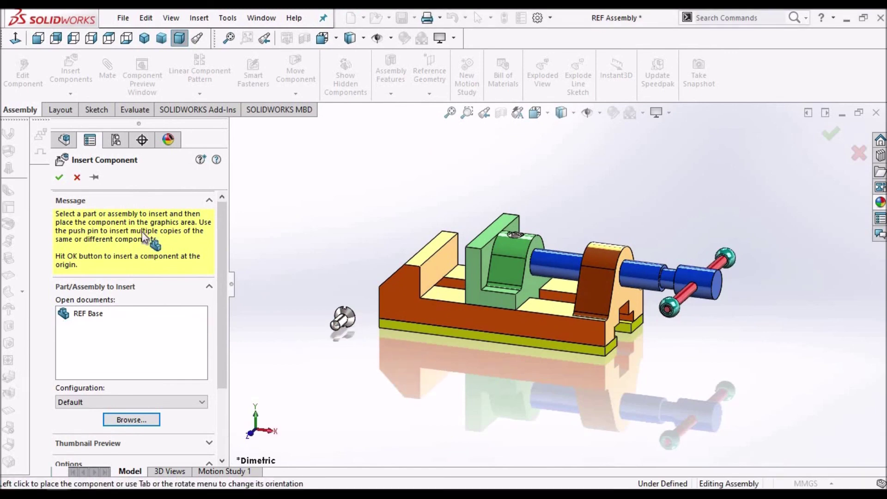
left_click(77, 177)
Mate SET_SCREW1's slotted head face coincident with the underside face of the first base plate, flipping the mate alignment.
middle_click_drag(456, 339, 442, 204)
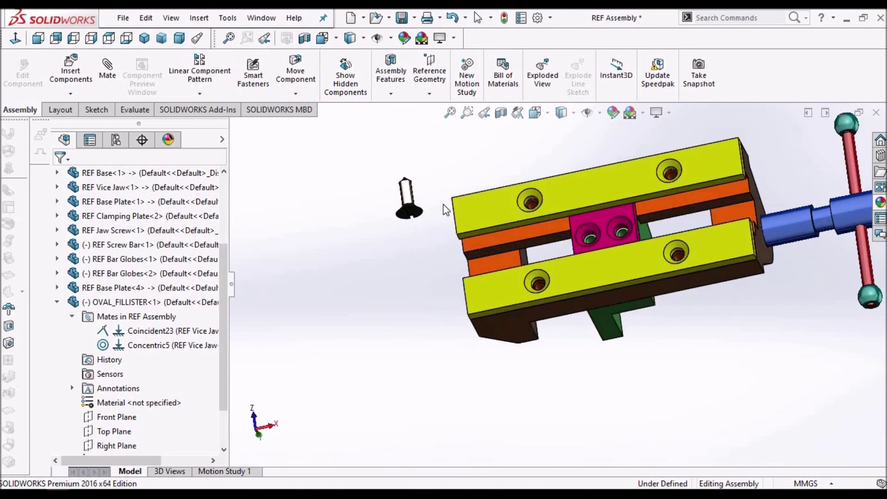
scroll(442, 204, "down", 5)
left_click(414, 287)
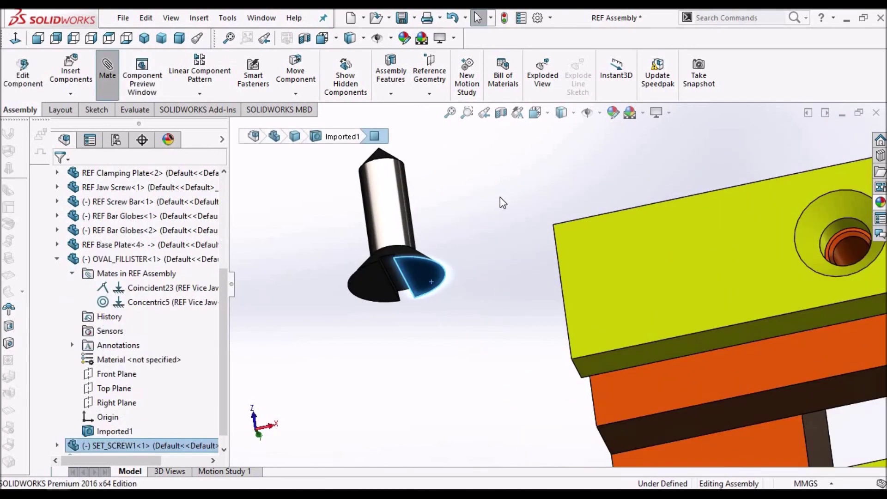
left_click(758, 276)
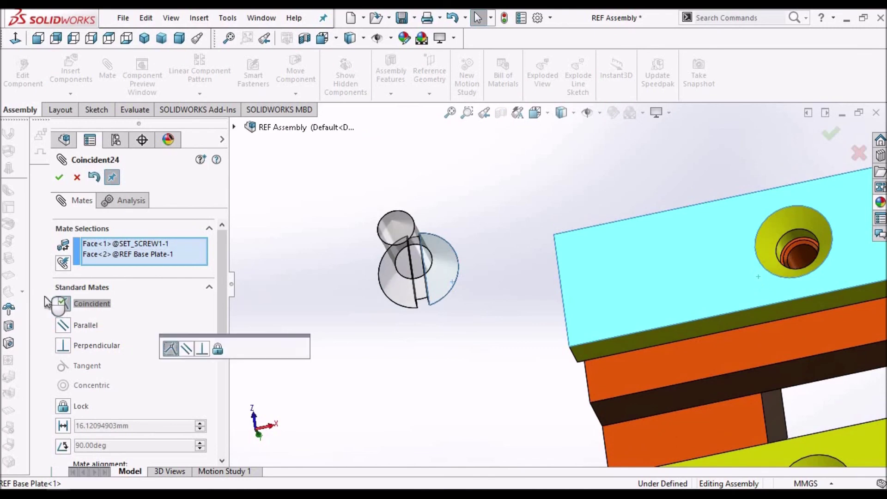
left_click(265, 349)
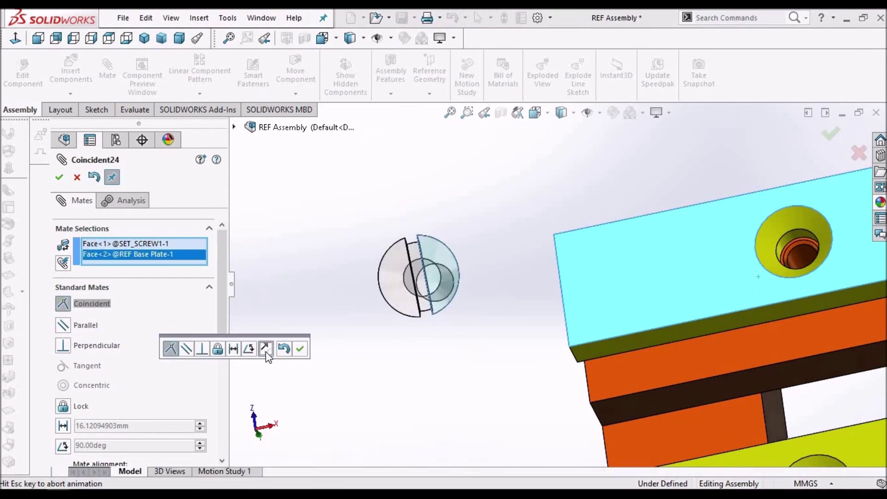
scroll(583, 282, "up", 3)
middle_click_drag(553, 356, 544, 377)
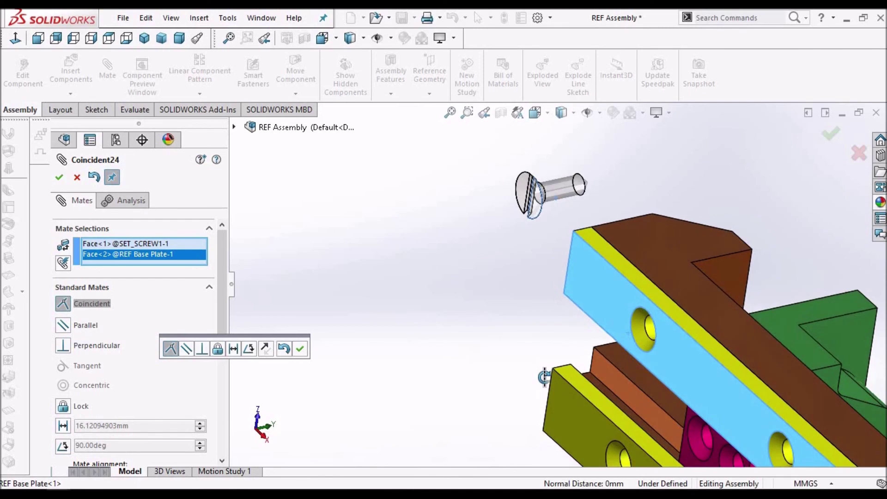
left_click(59, 178)
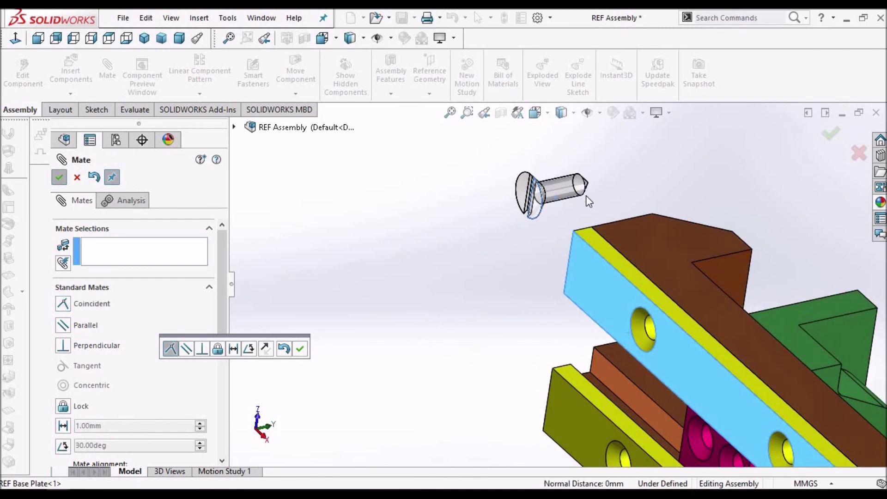
Mate SET_SCREW1's shank concentric with the base's hole behind the first base plate's countersink, and finish mating.
left_click(584, 194)
scroll(646, 333, "down", 3)
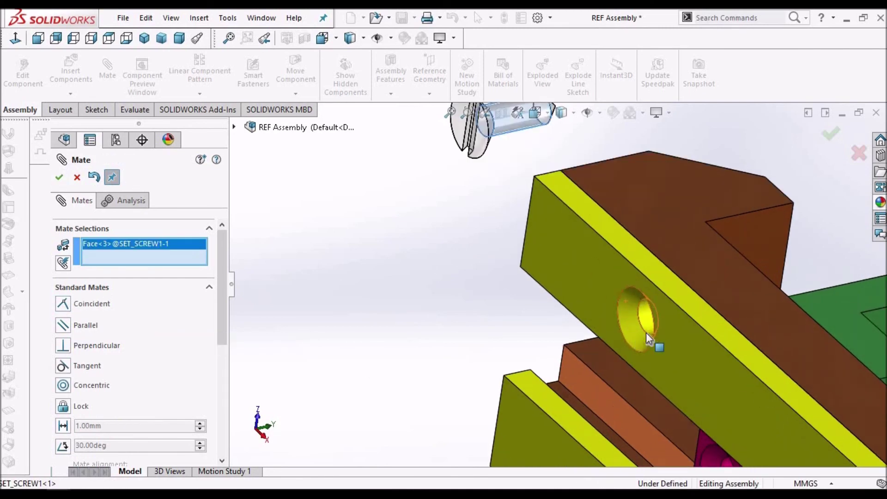
scroll(645, 332, "down", 2)
left_click(632, 290)
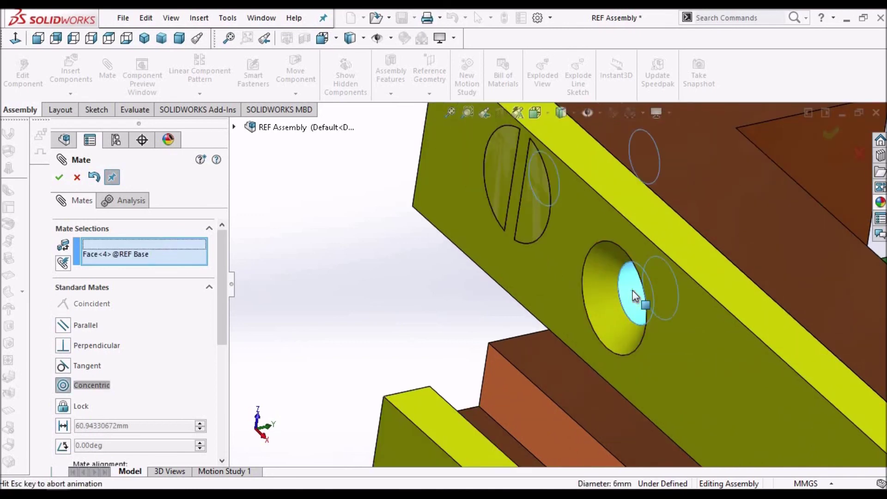
left_click(59, 177)
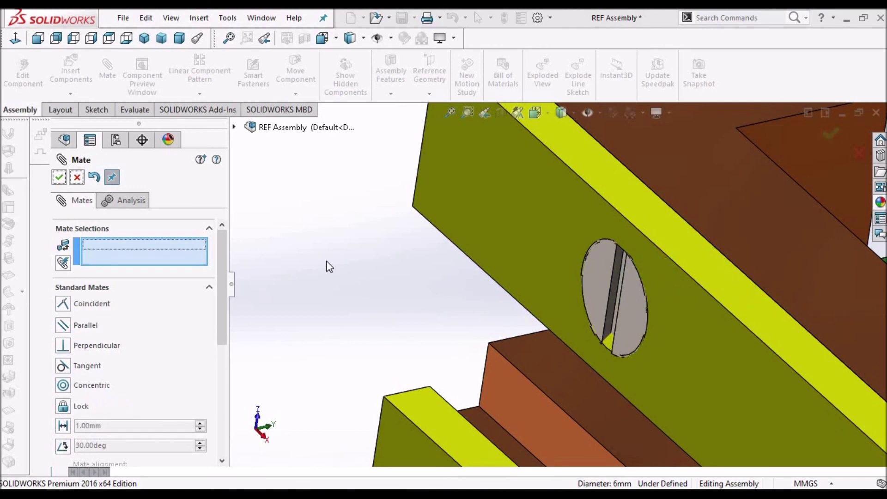
key("Escape")
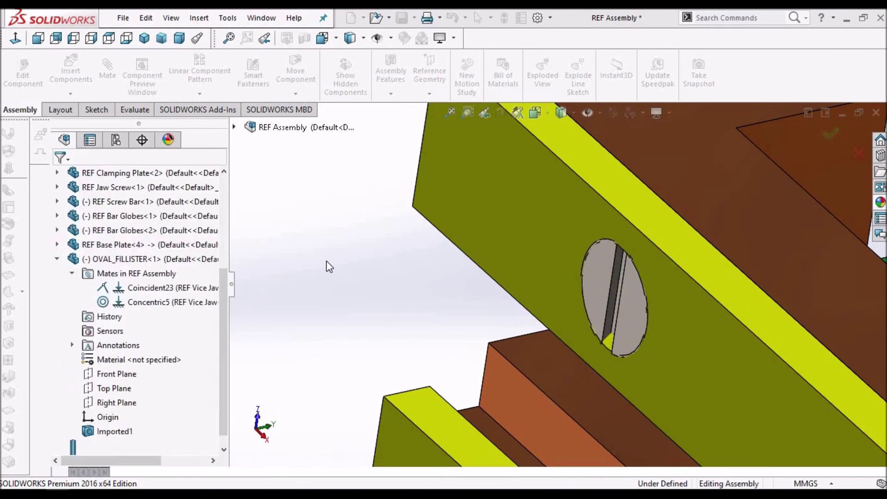
Copy SET_SCREW1 with mates into the same base plate's other countersunk hole, repeating the coincident reference and picking the hole face as new concentric reference.
scroll(326, 260, "up", 5)
left_click(57, 259)
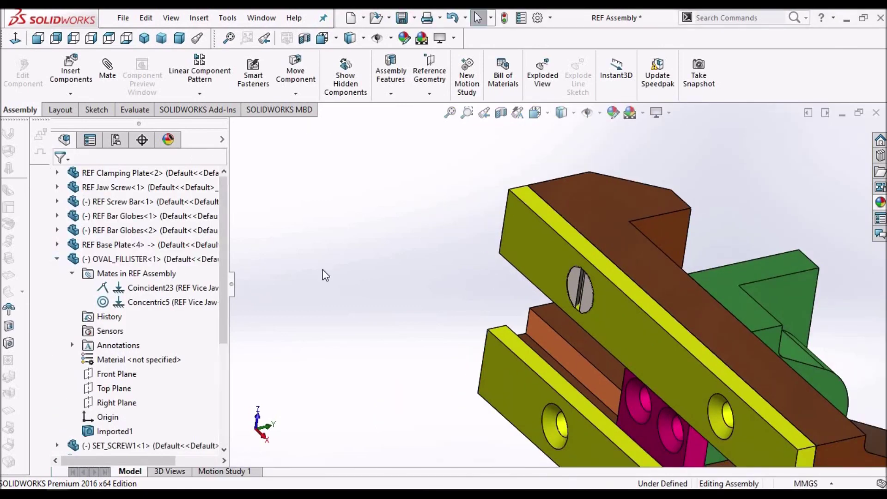
scroll(354, 269, "up", 5)
middle_click_drag(566, 283, 578, 248)
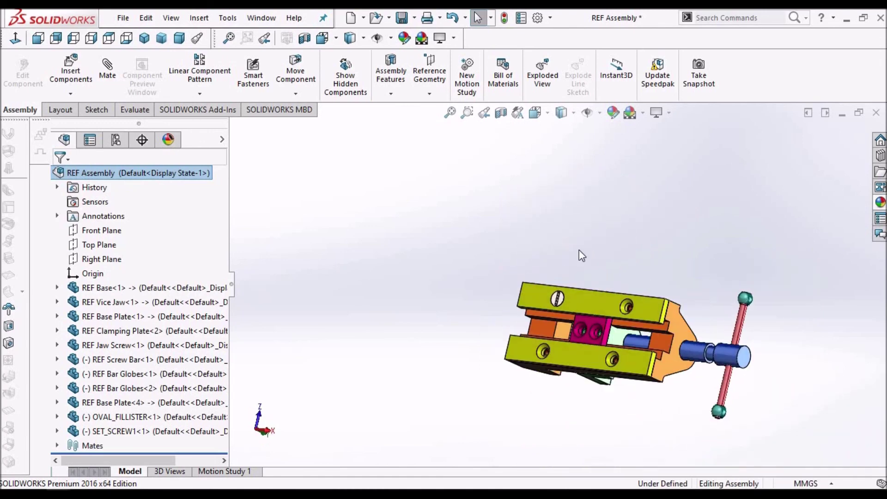
left_click(142, 436)
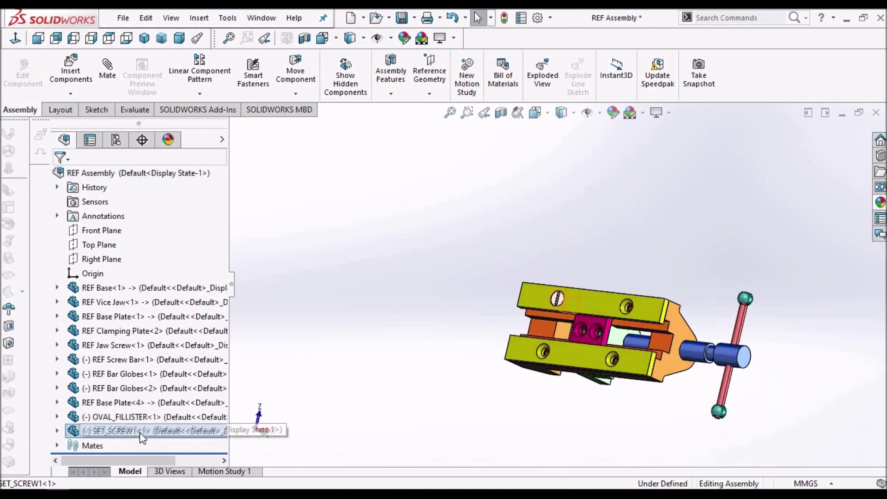
right_click(141, 434)
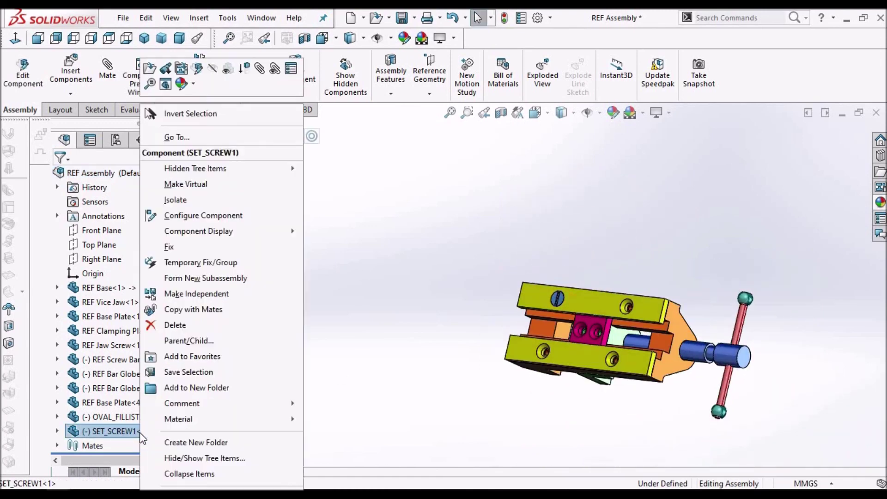
left_click(205, 310)
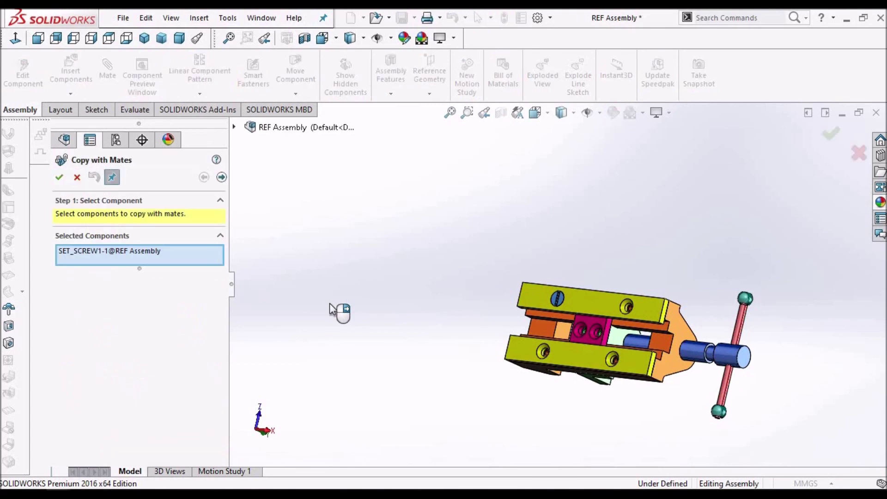
left_click(221, 177)
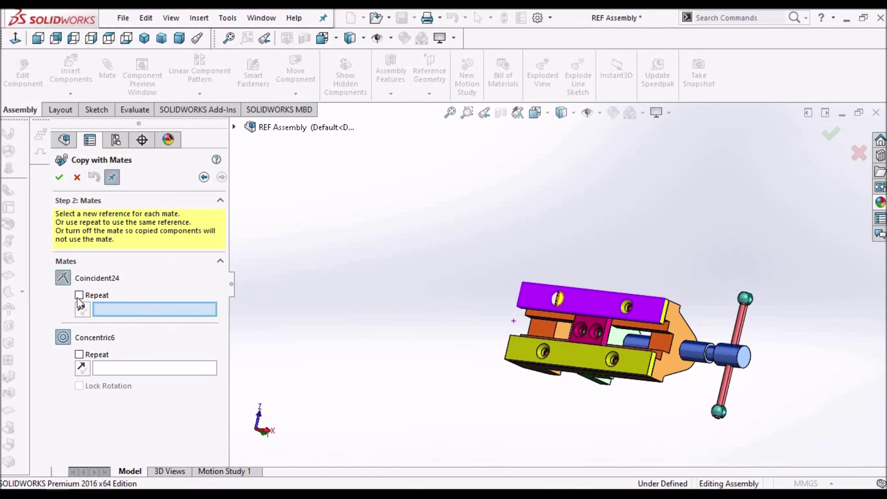
left_click(186, 306)
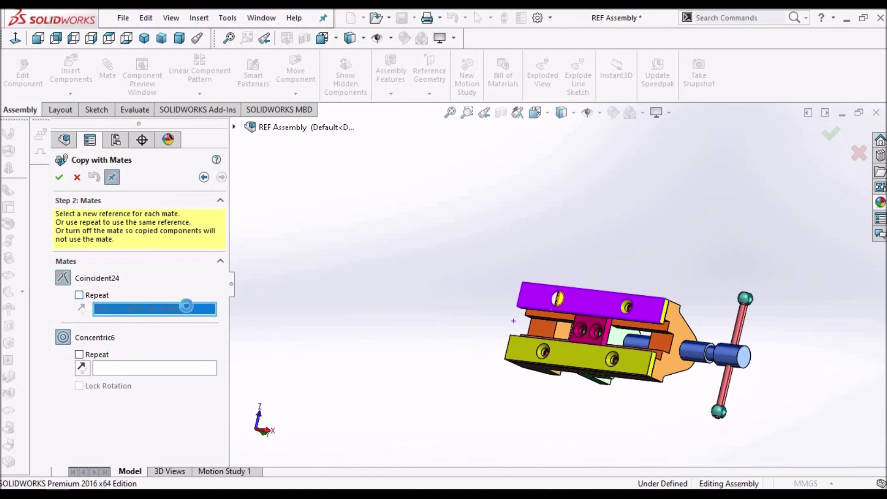
left_click(600, 311)
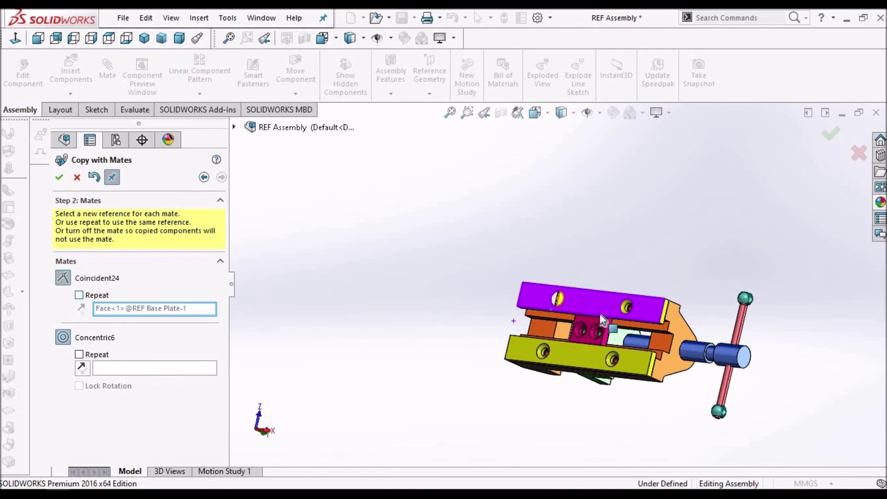
scroll(637, 302, "down", 3)
scroll(639, 299, "down", 5)
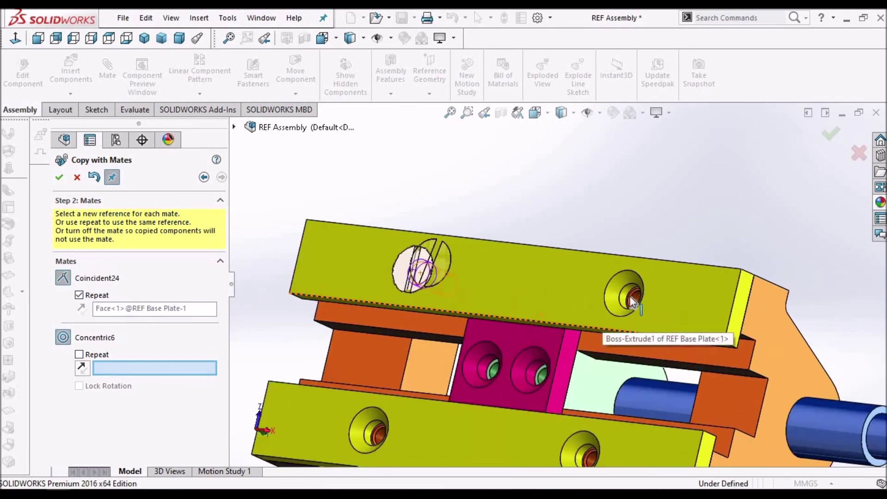
left_click(589, 279)
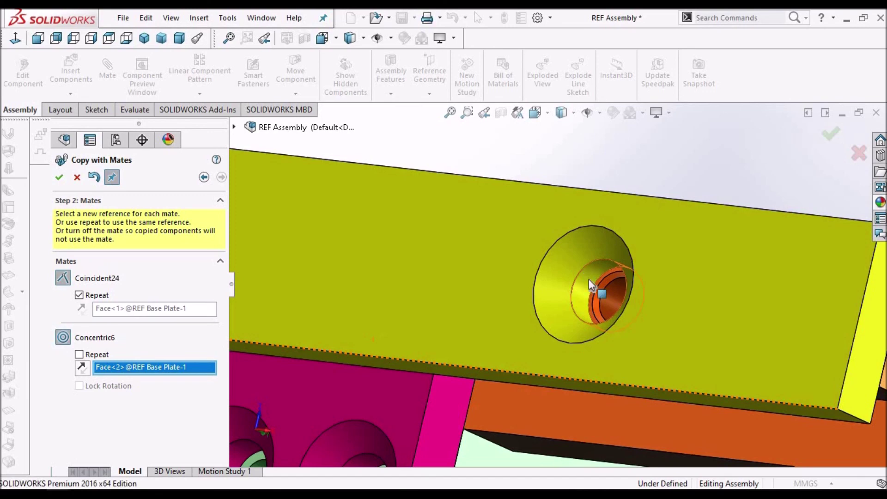
left_click(59, 177)
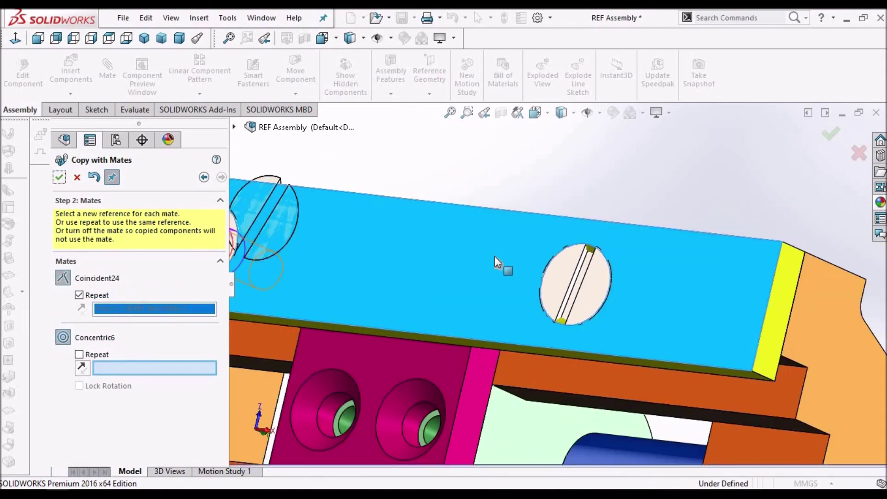
Set a countersunk hole of the second base plate as the concentric reference for another SET_SCREW1 copy, repeating the coincident reference.
scroll(442, 388, "down", 6)
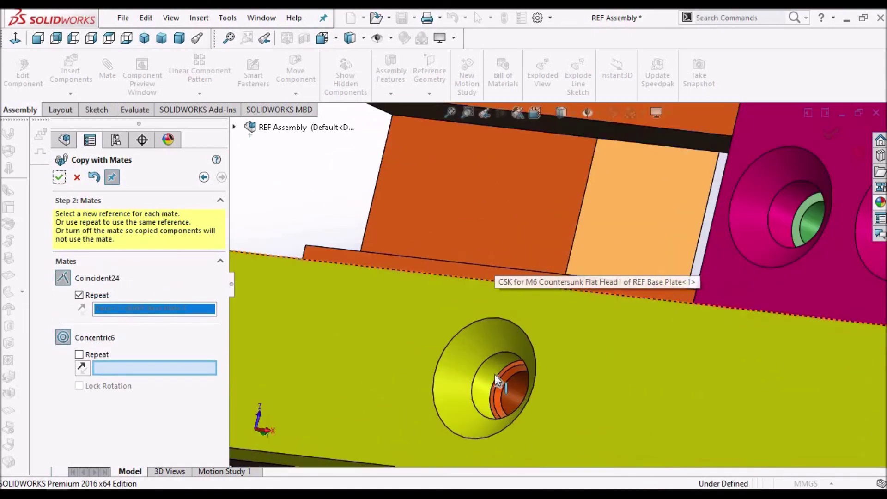
left_click(495, 370)
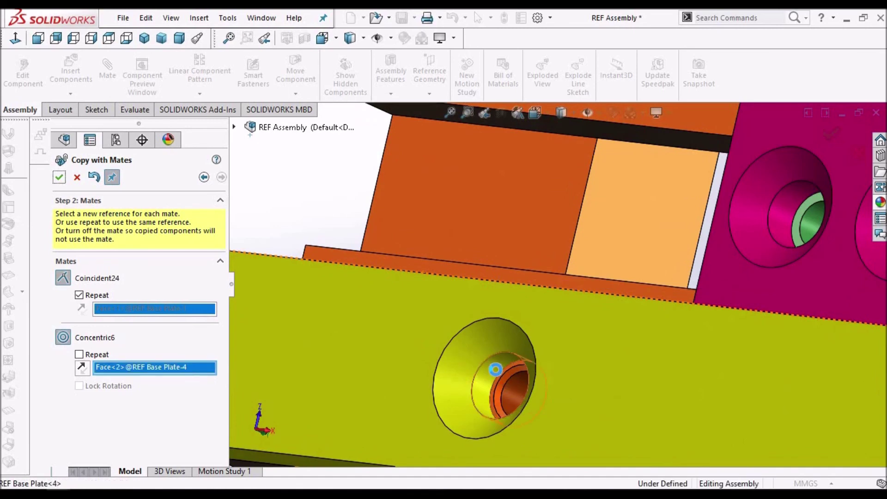
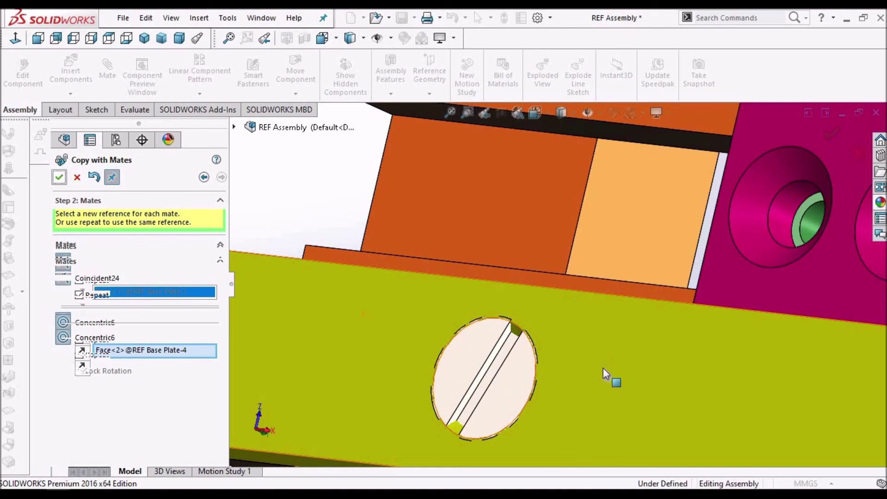
Place another SET_SCREW1 copy concentric with the empty countersunk hole in the second base plate and finish copying with mates.
scroll(603, 368, "up", 3)
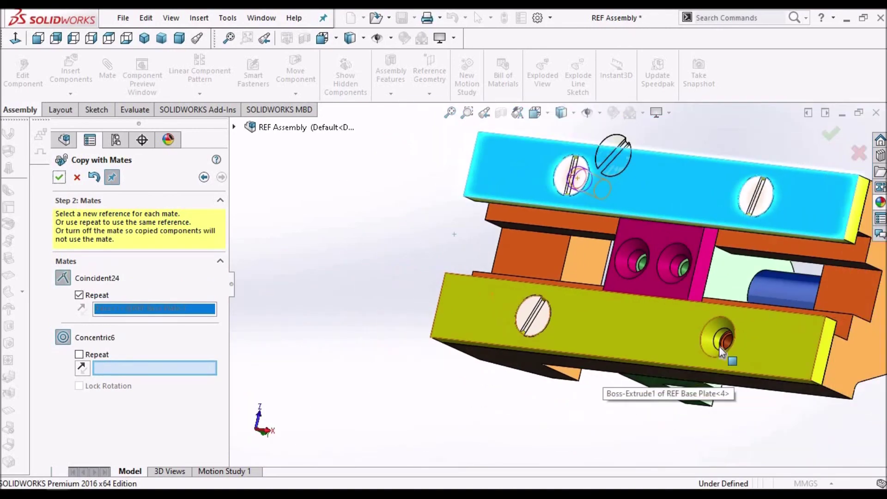
scroll(718, 346, "down", 5)
left_click(670, 296)
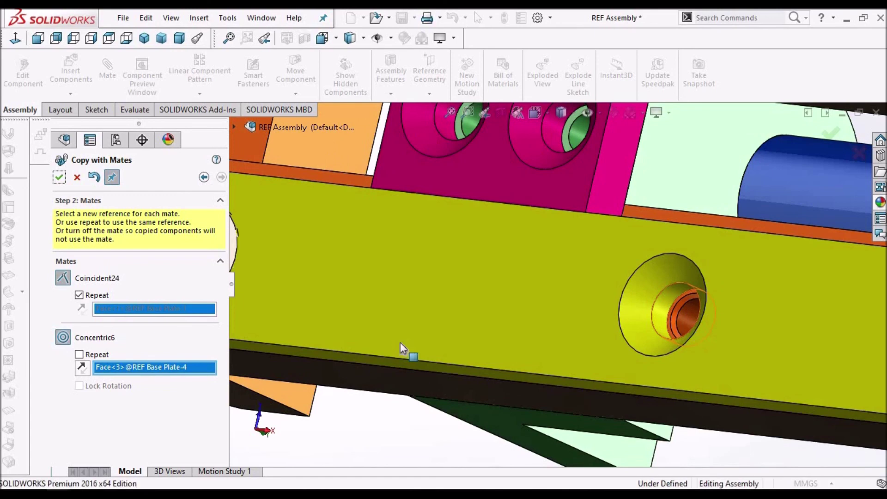
left_click(55, 176)
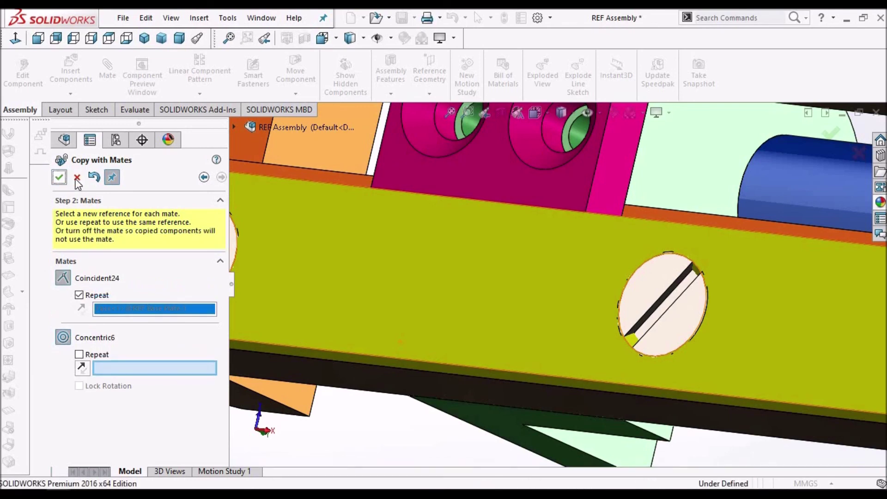
left_click(77, 180)
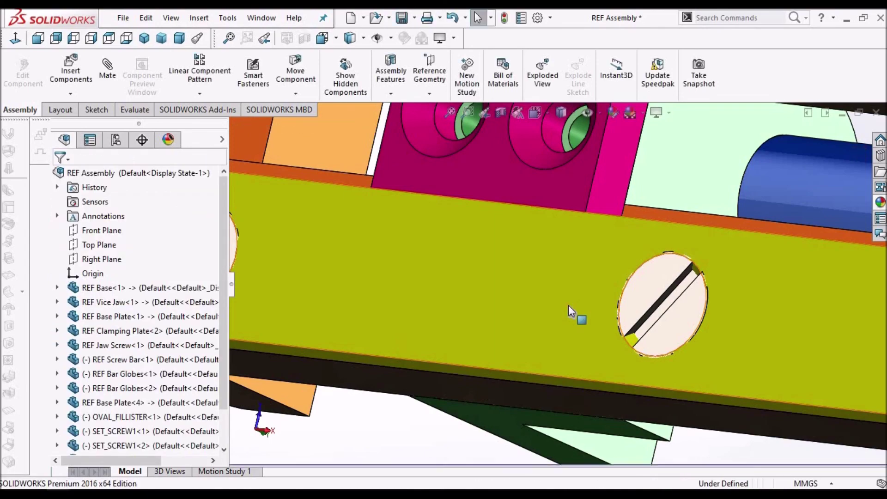
Insert the SET_SCREW2 part into the assembly, placing it in the empty space beside the vice.
scroll(568, 304, "up", 7)
scroll(584, 211, "down", 3)
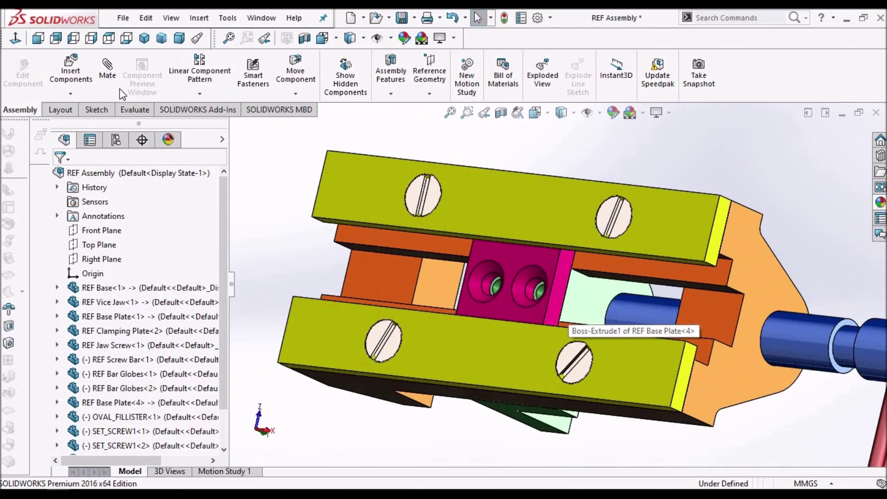
left_click(79, 79)
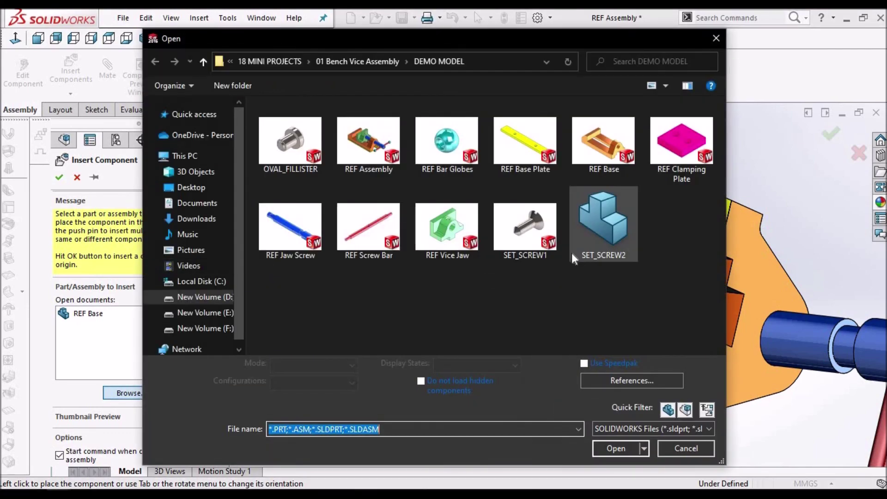
left_click(613, 240)
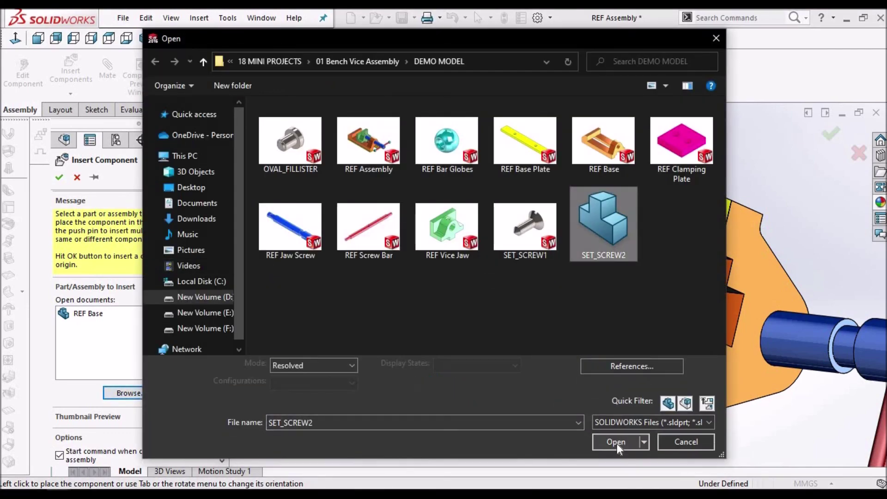
key("Return")
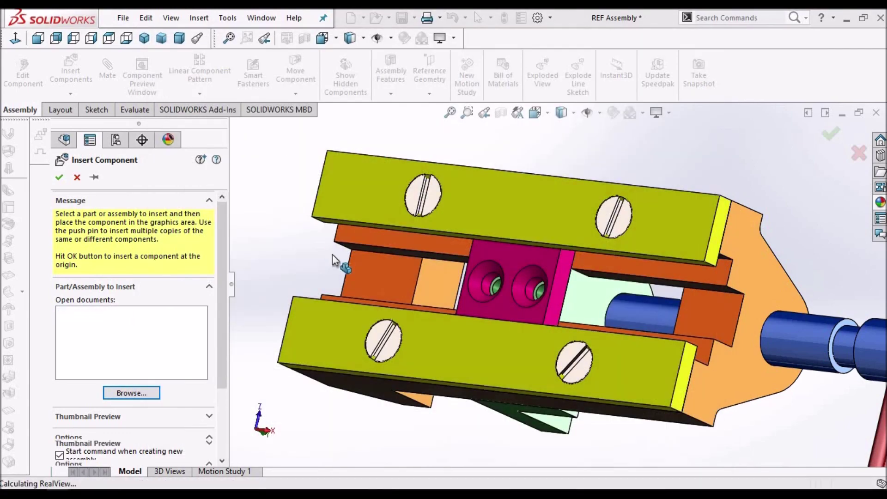
left_click(293, 249)
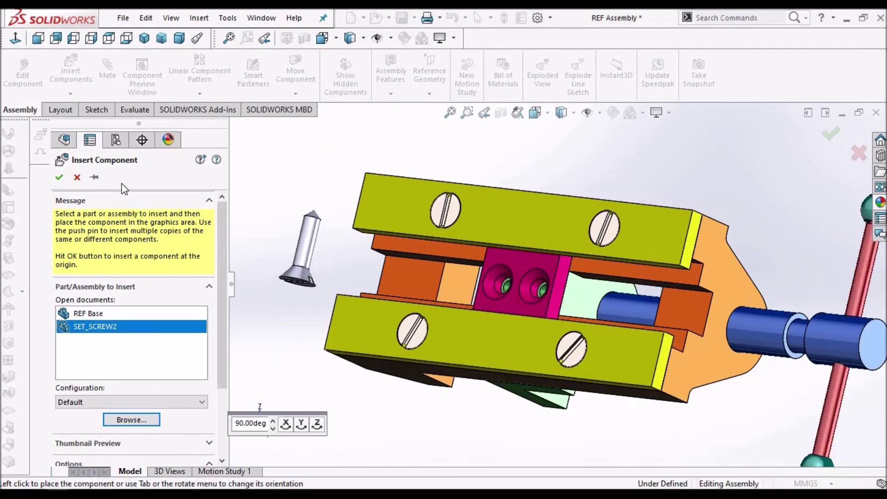
left_click(78, 177)
Add a coincident mate between the clamping plate's outer face and SET_SCREW2's head face, with the mate alignment flipped.
scroll(297, 285, "down", 6)
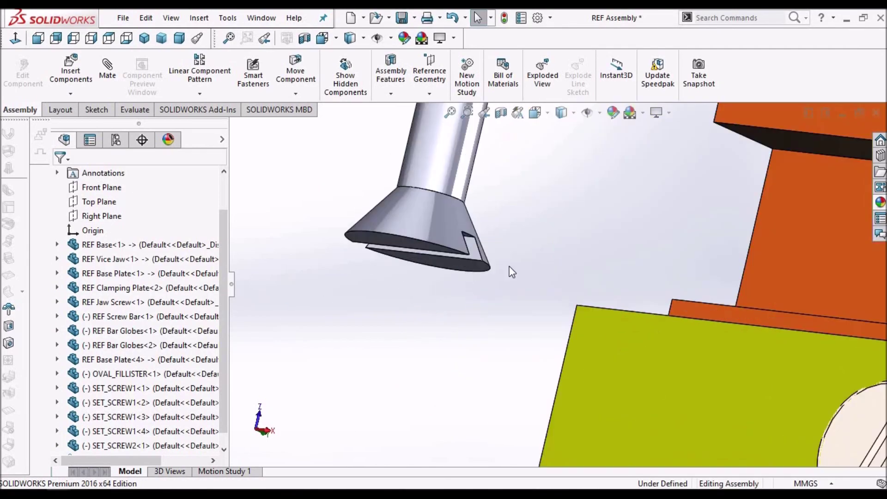
scroll(711, 294, "up", 4)
scroll(832, 306, "down", 1)
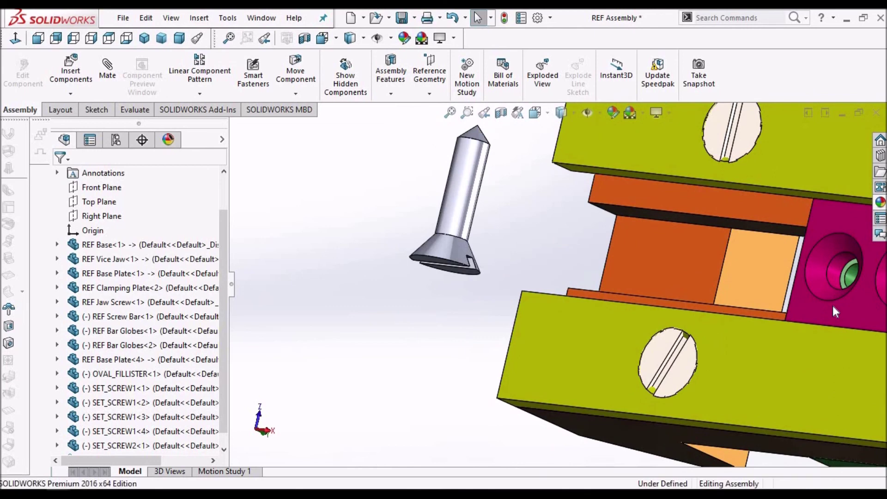
left_click(832, 305)
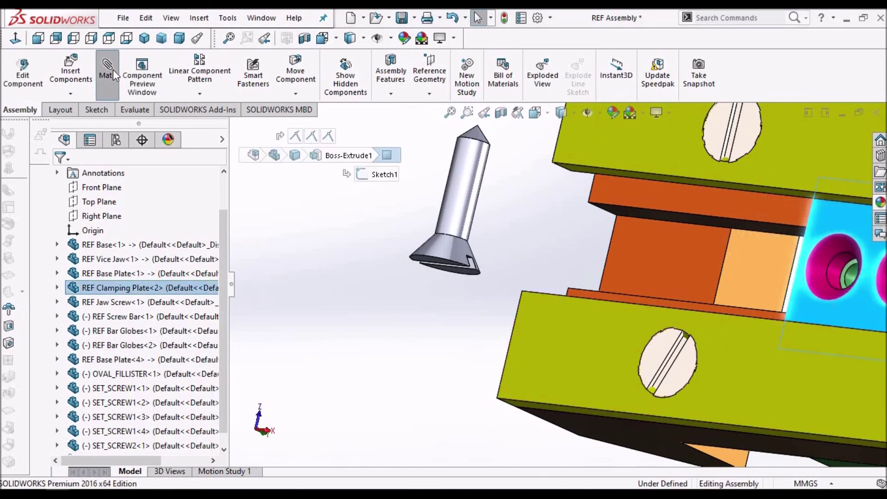
left_click(471, 275)
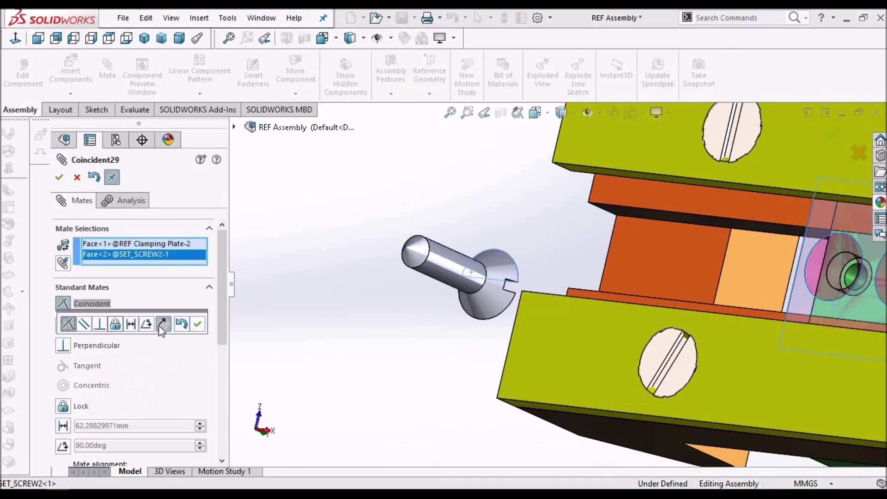
left_click(164, 324)
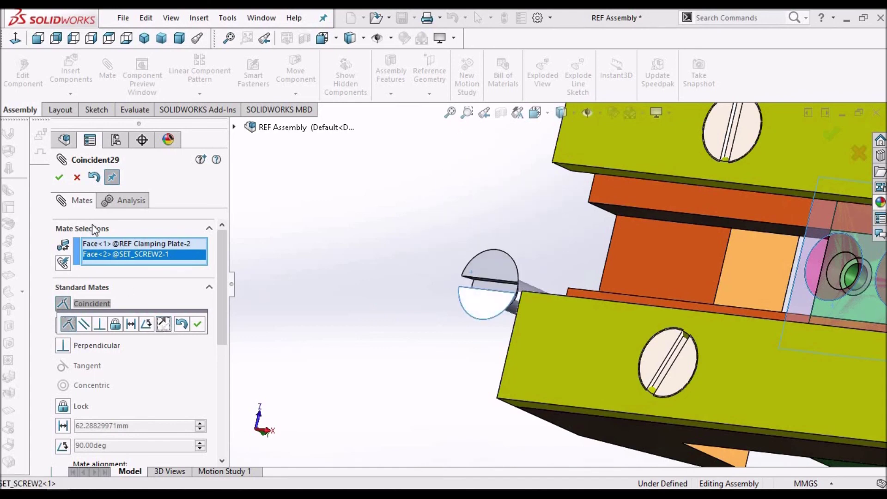
key("Return")
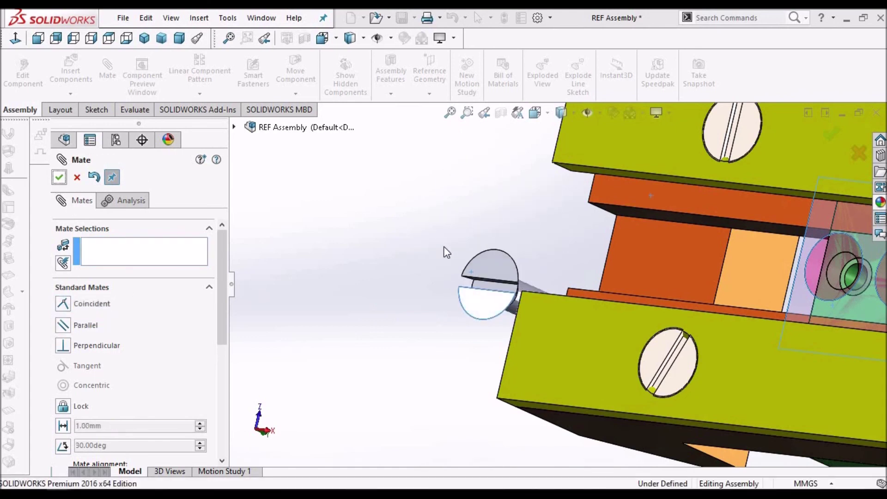
Mate SET_SCREW2's shank concentric with the clamping plate hole nearest the screw and close the Mate command.
scroll(576, 285, "up", 2)
middle_click_drag(704, 291, 521, 281, "ctrl")
scroll(502, 264, "down", 4)
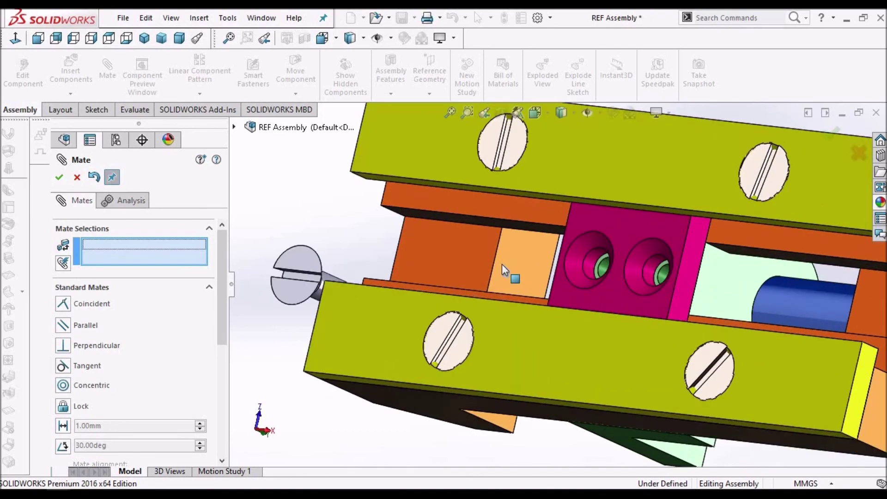
scroll(326, 266, "up", 3)
scroll(416, 305, "down", 5)
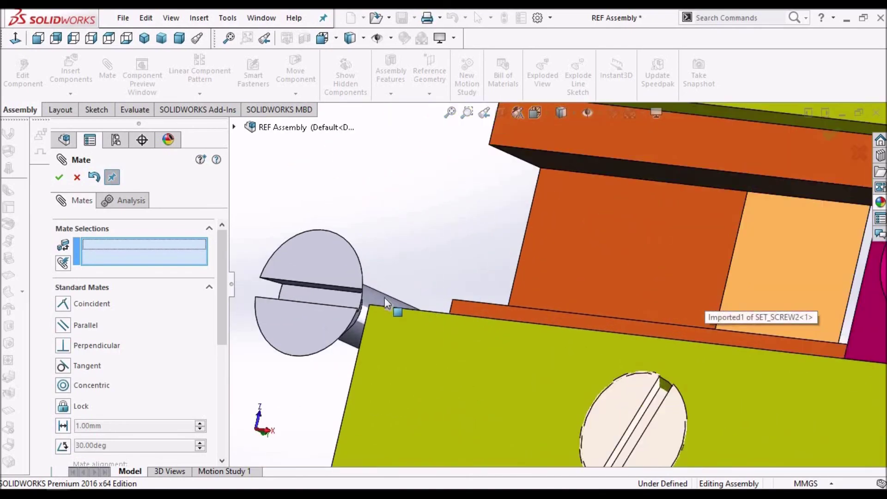
left_click(398, 298)
scroll(554, 299, "up", 3)
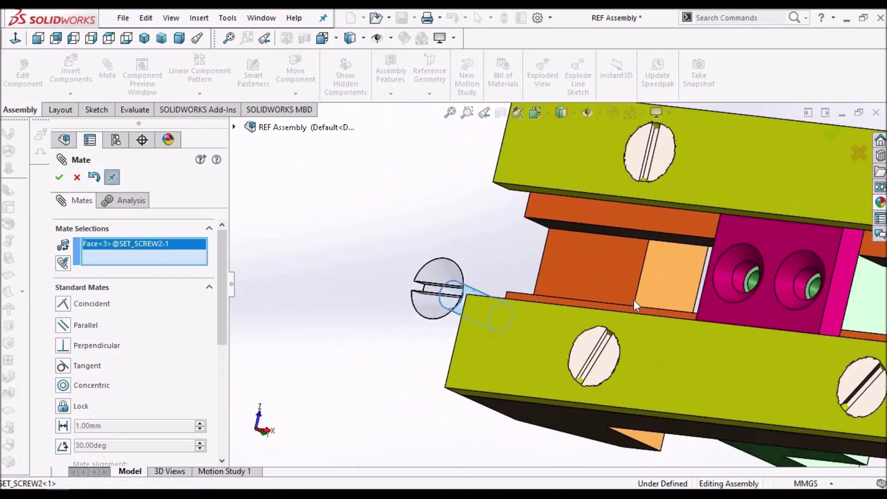
scroll(715, 270, "down", 3)
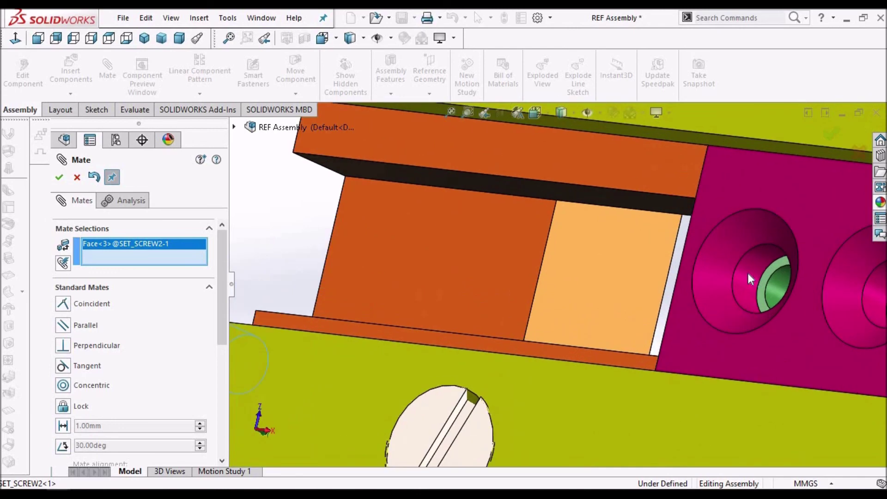
left_click(642, 319)
left_click(61, 180)
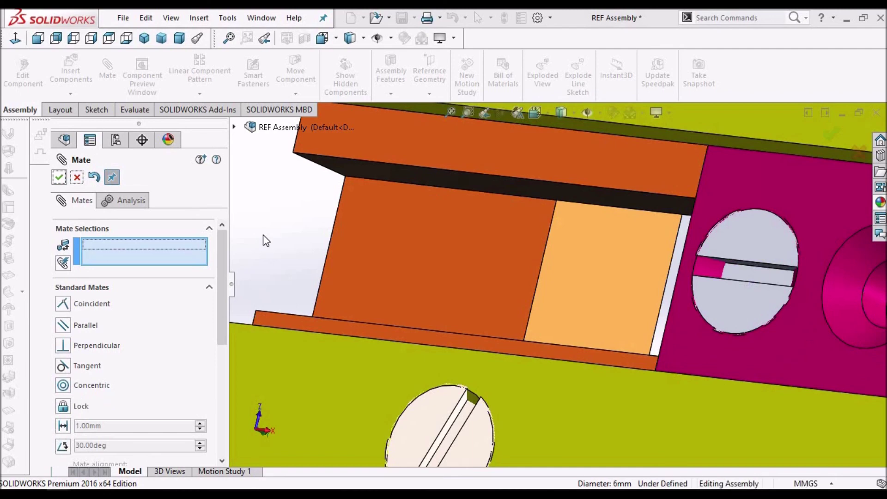
key("Escape")
Copy SET_SCREW2 with its mates into the clamping plate's empty hole, repeating the coincident face and using that hole for the concentric mate.
key("z")
key("z")
key("z")
key("z")
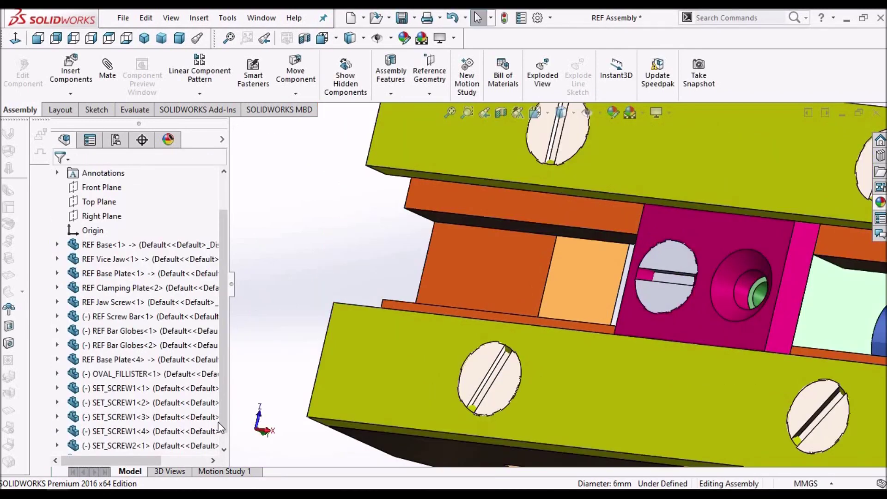
scroll(223, 434, "down", 1)
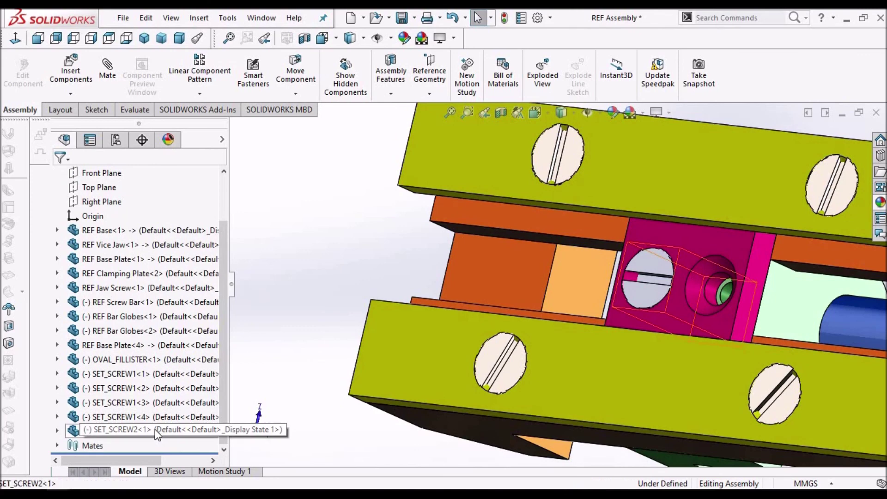
left_click(155, 429)
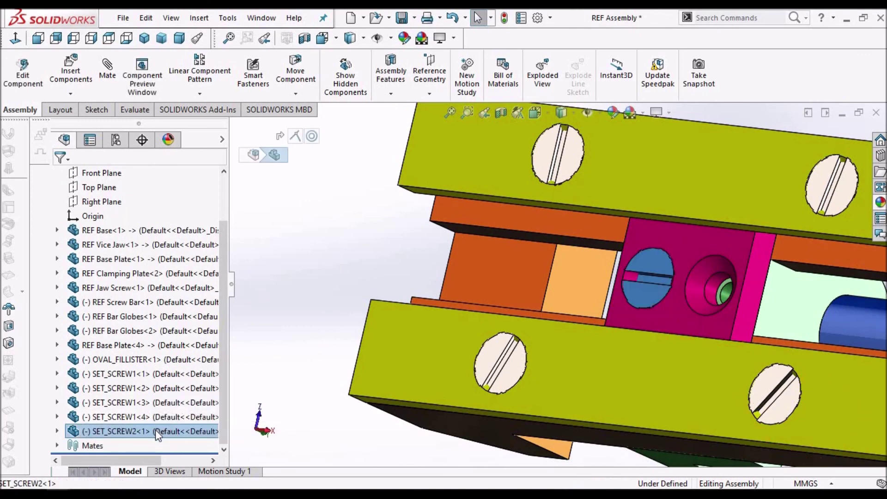
right_click(155, 429)
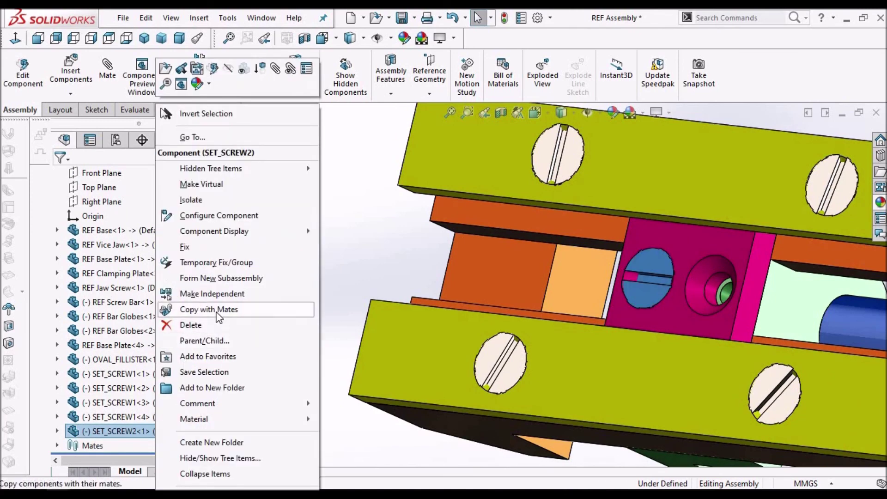
left_click(284, 310)
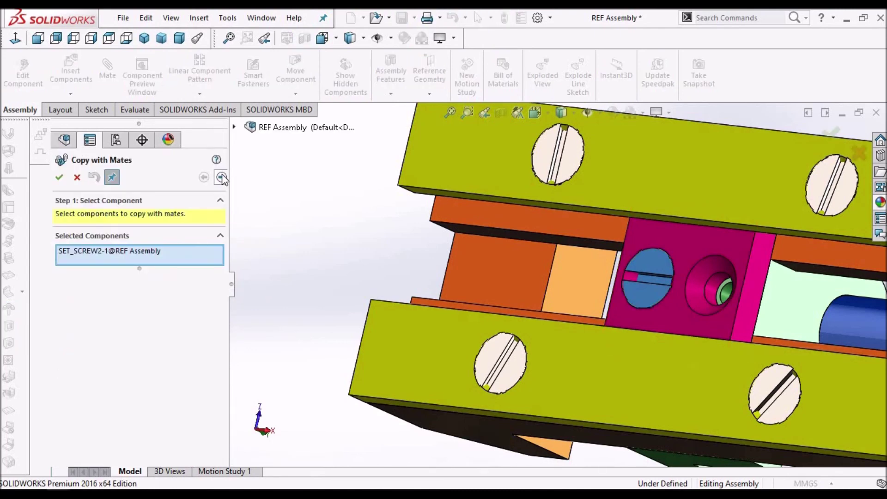
left_click(222, 178)
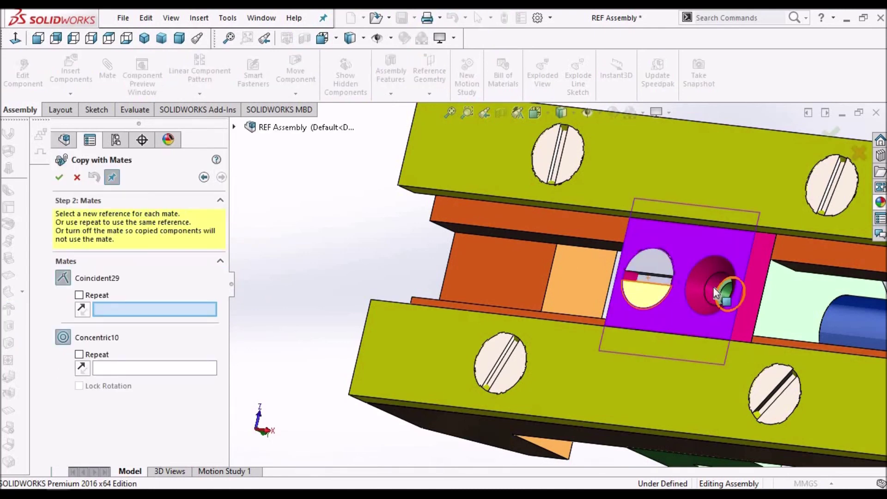
left_click(79, 295)
left_click(93, 358)
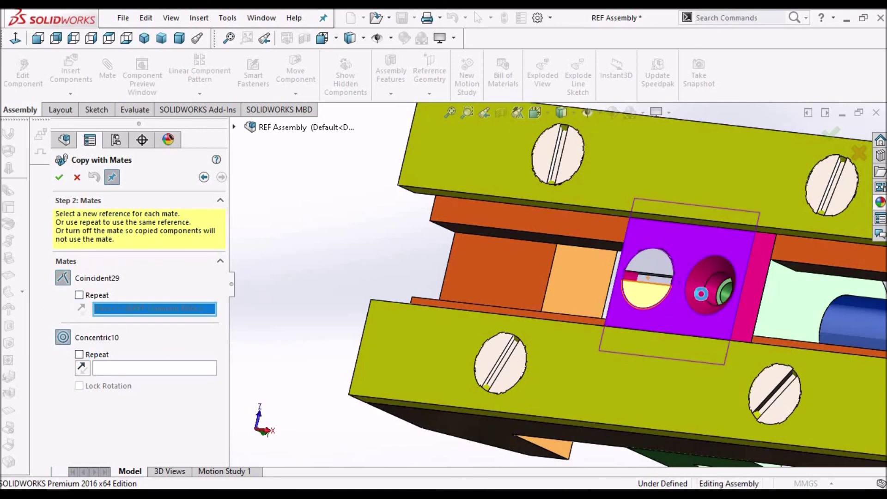
left_click(707, 292)
scroll(711, 291, "down", 5)
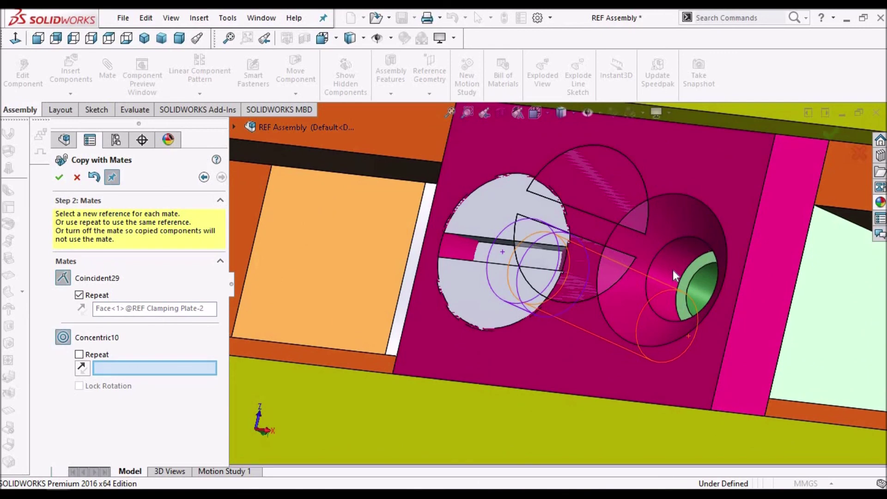
left_click(672, 270)
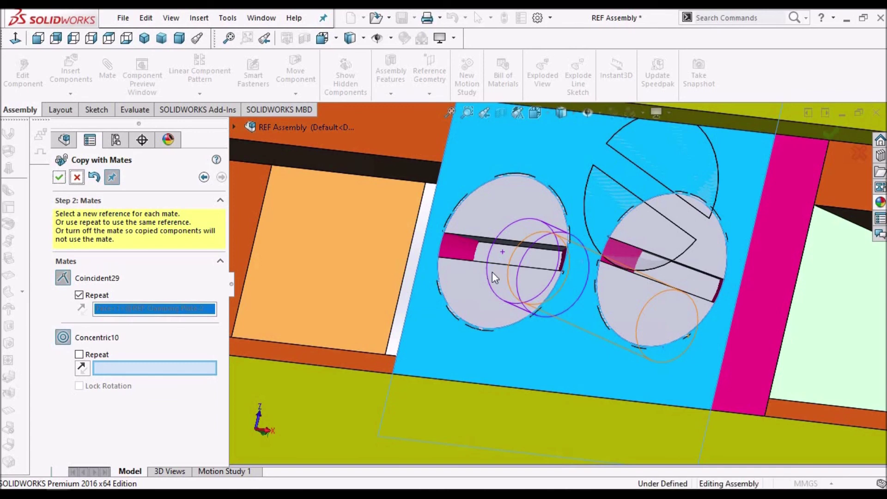
key("Escape")
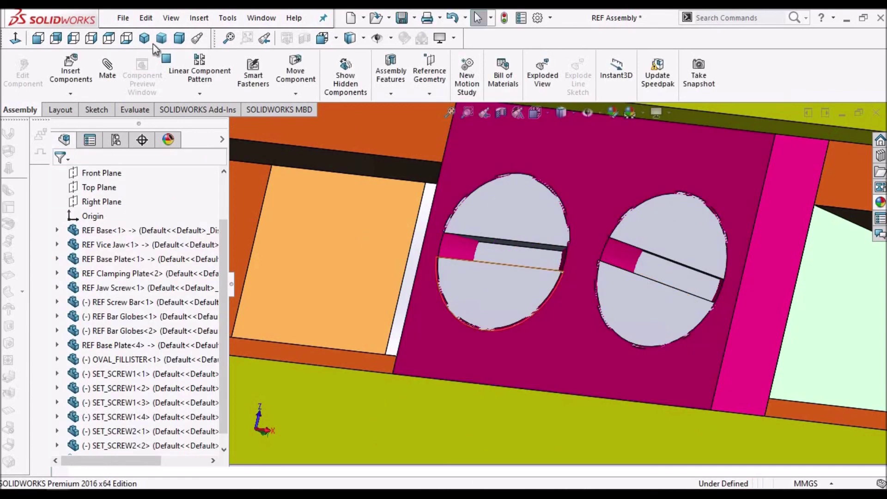
Examine the completed vice assembly in the trimetric view, from other angles and in the dimetric view.
left_click(161, 39)
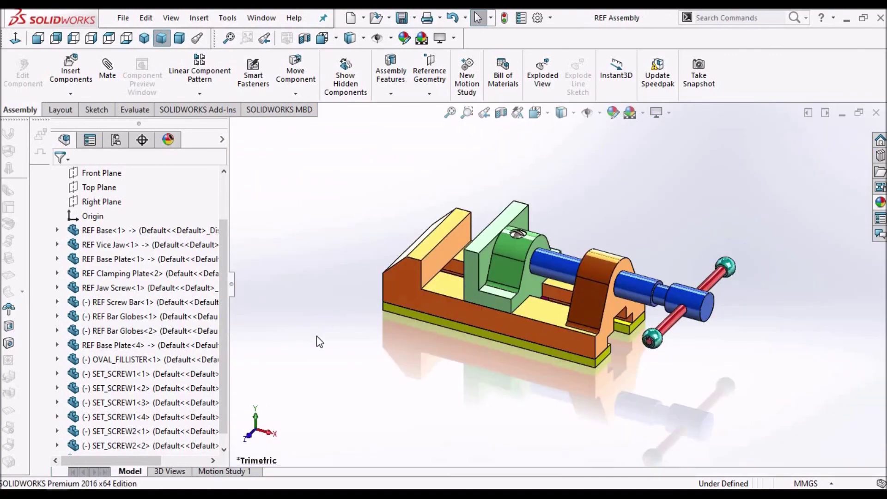
middle_click_drag(528, 282, 520, 139)
scroll(527, 330, "down", 3)
middle_click_drag(606, 264, 546, 331)
scroll(547, 332, "down", 1)
left_click(179, 38)
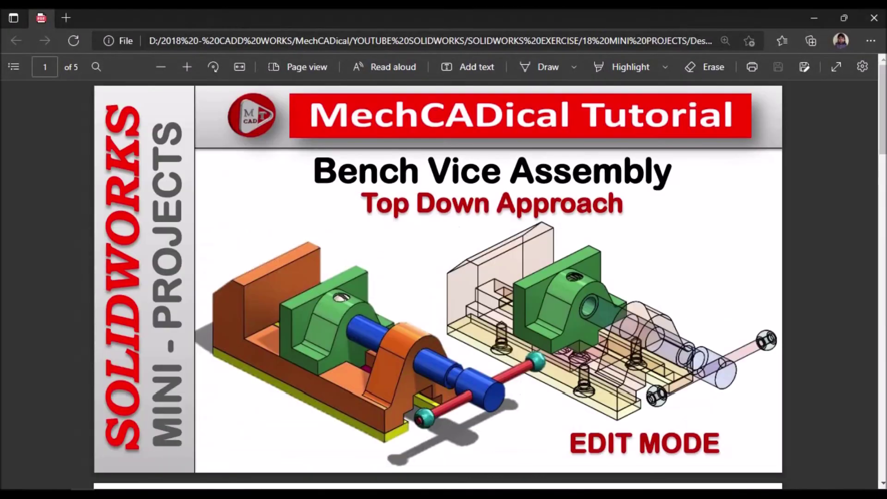